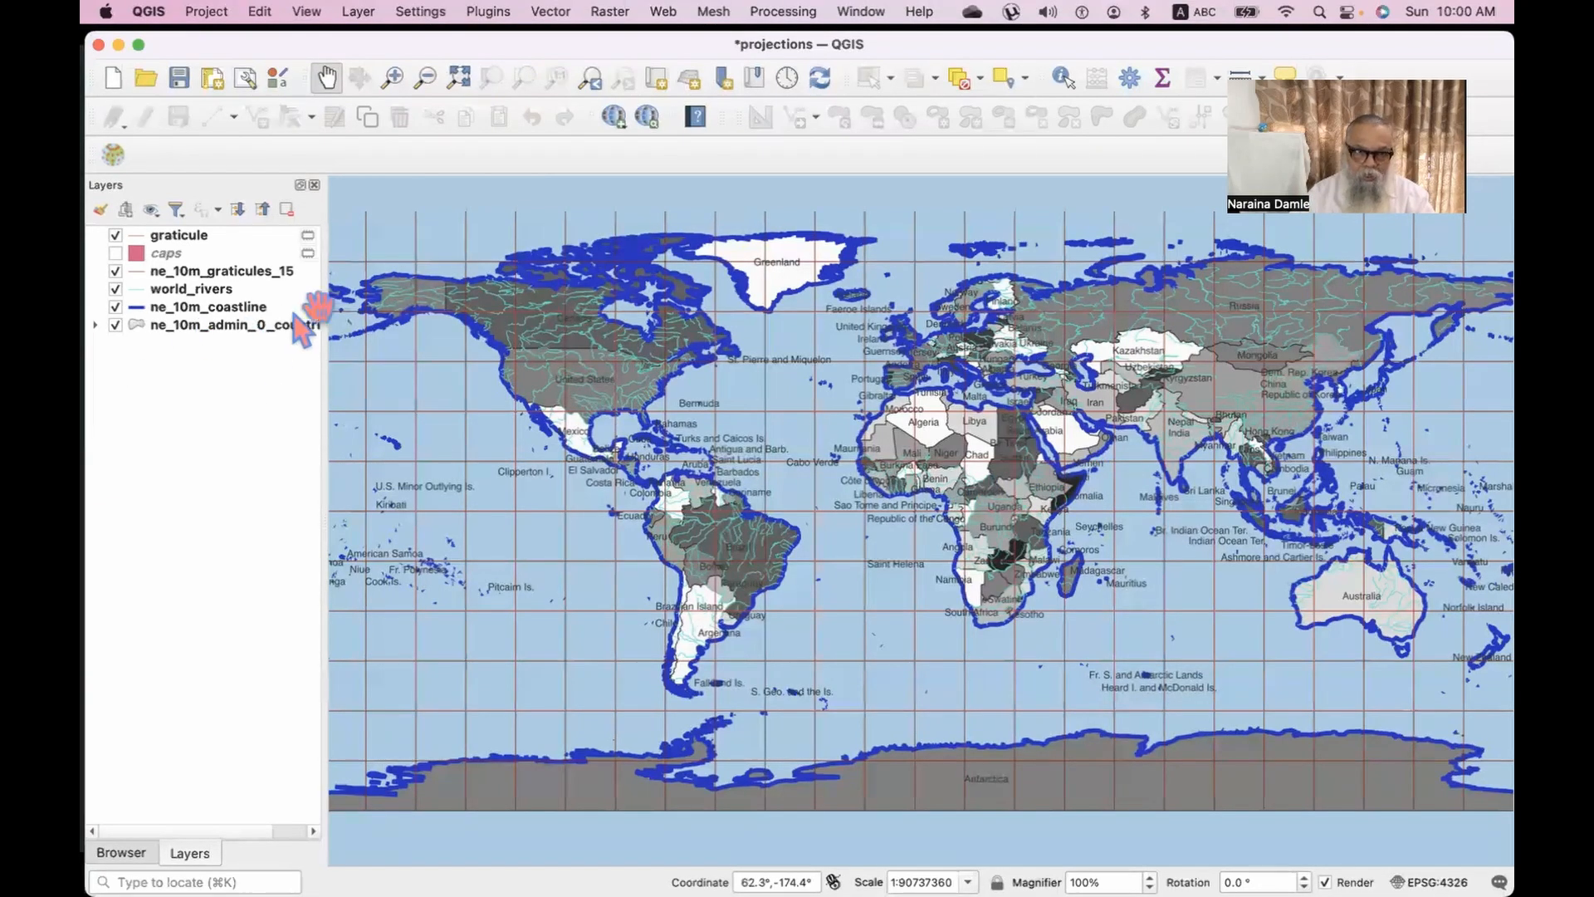
Turn on the caps layer to show red Tissot circles over the EPSG:4326 world map.
click(116, 252)
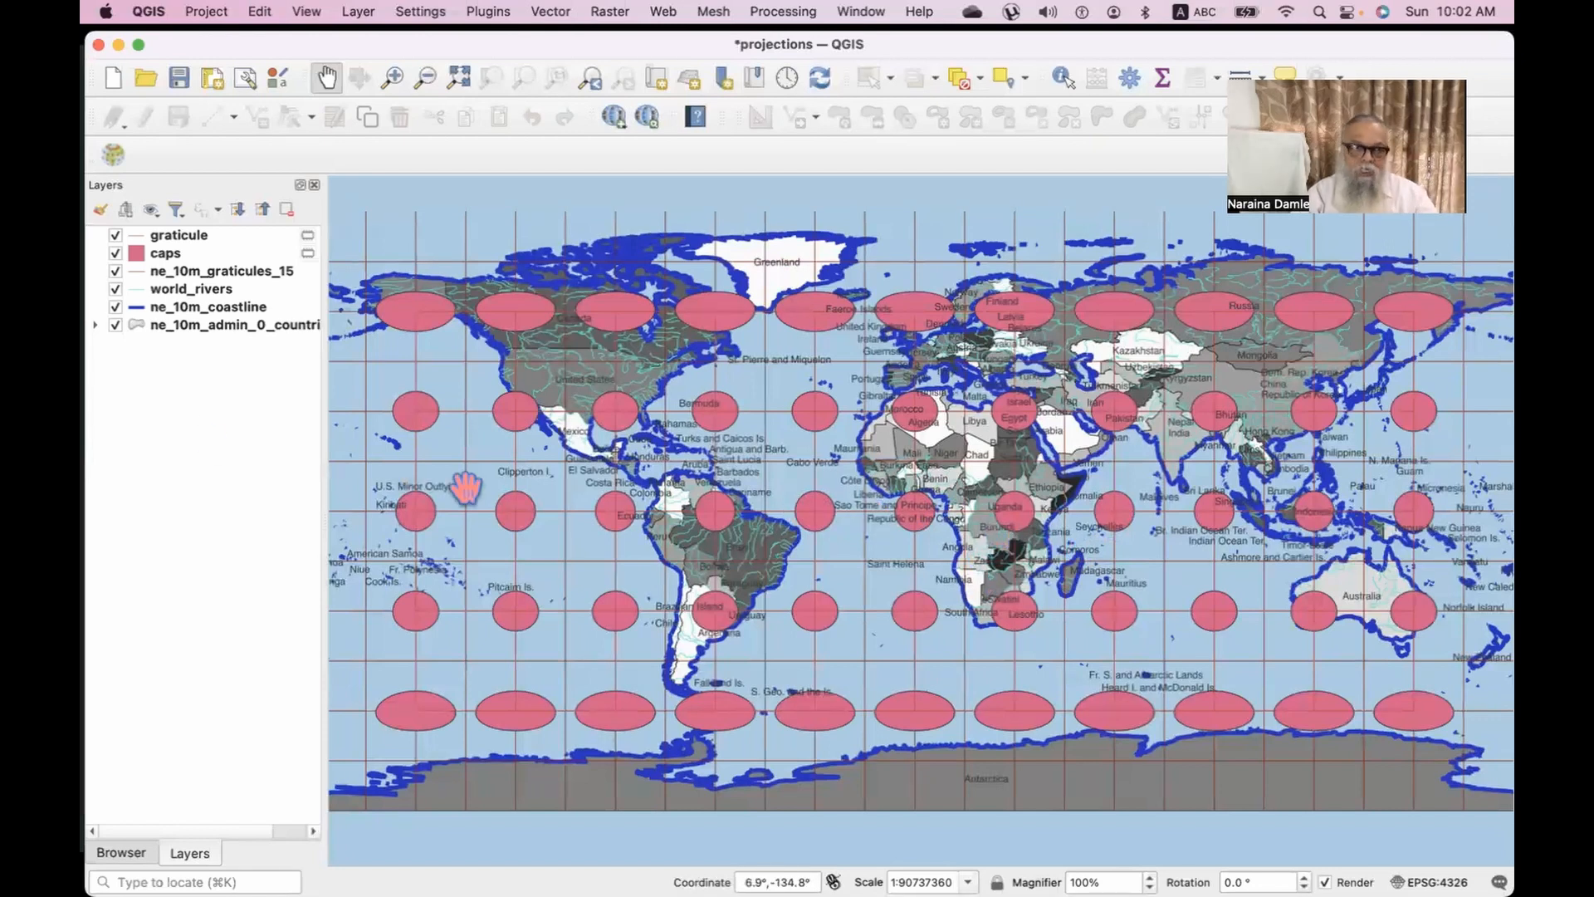
Set the project CRS to WGS 84 / World Mercator (EPSG:3395) in Project Properties.
click(205, 12)
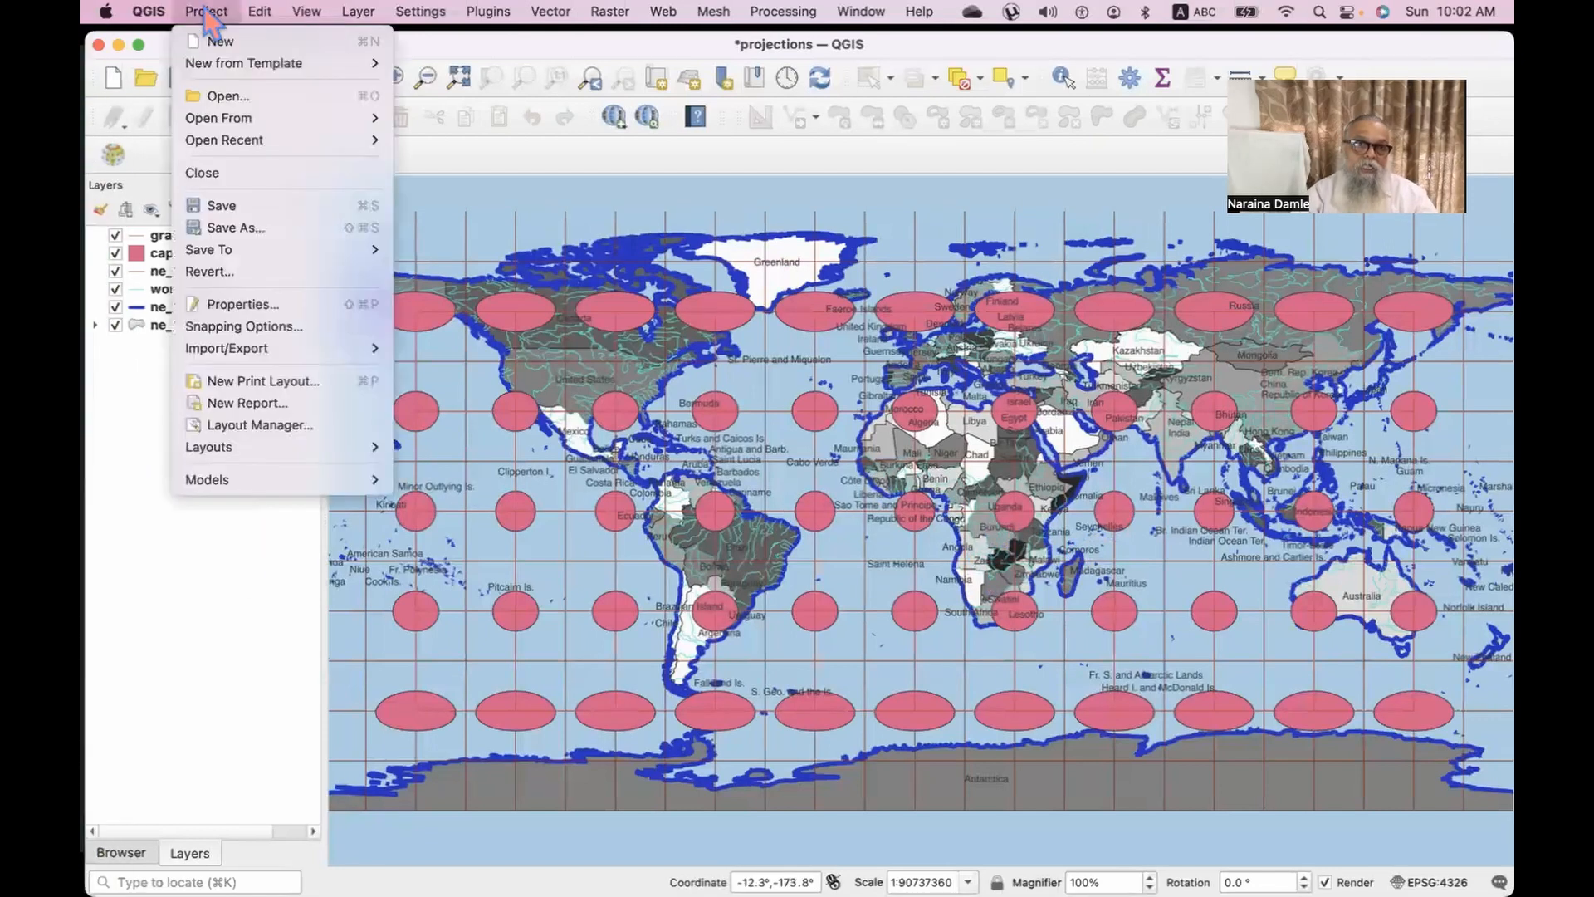
click(236, 305)
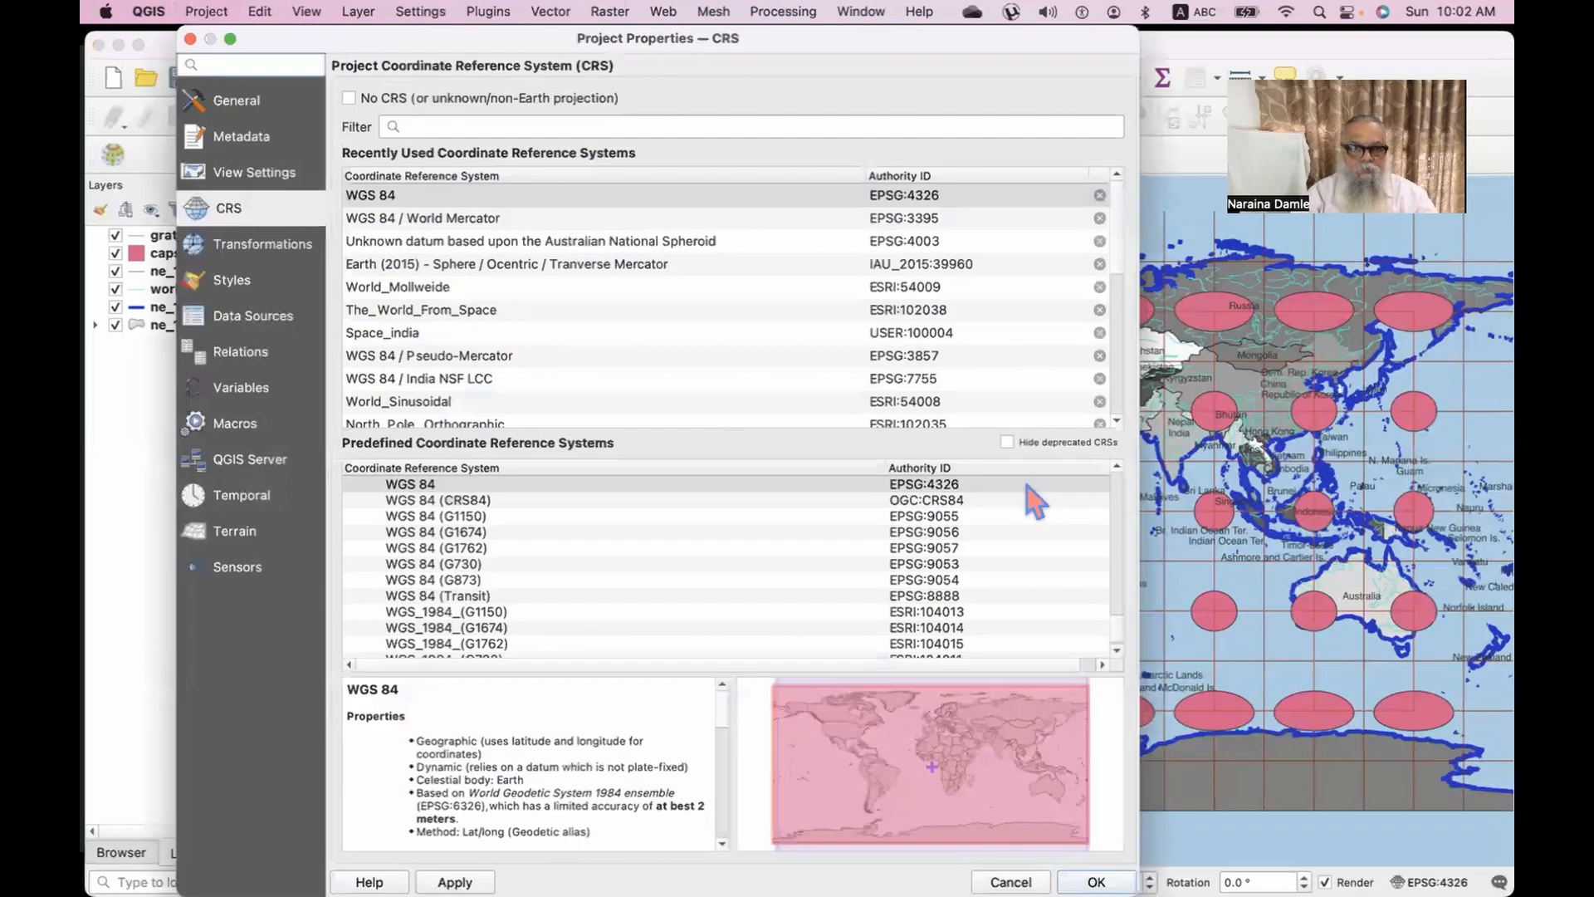
click(448, 220)
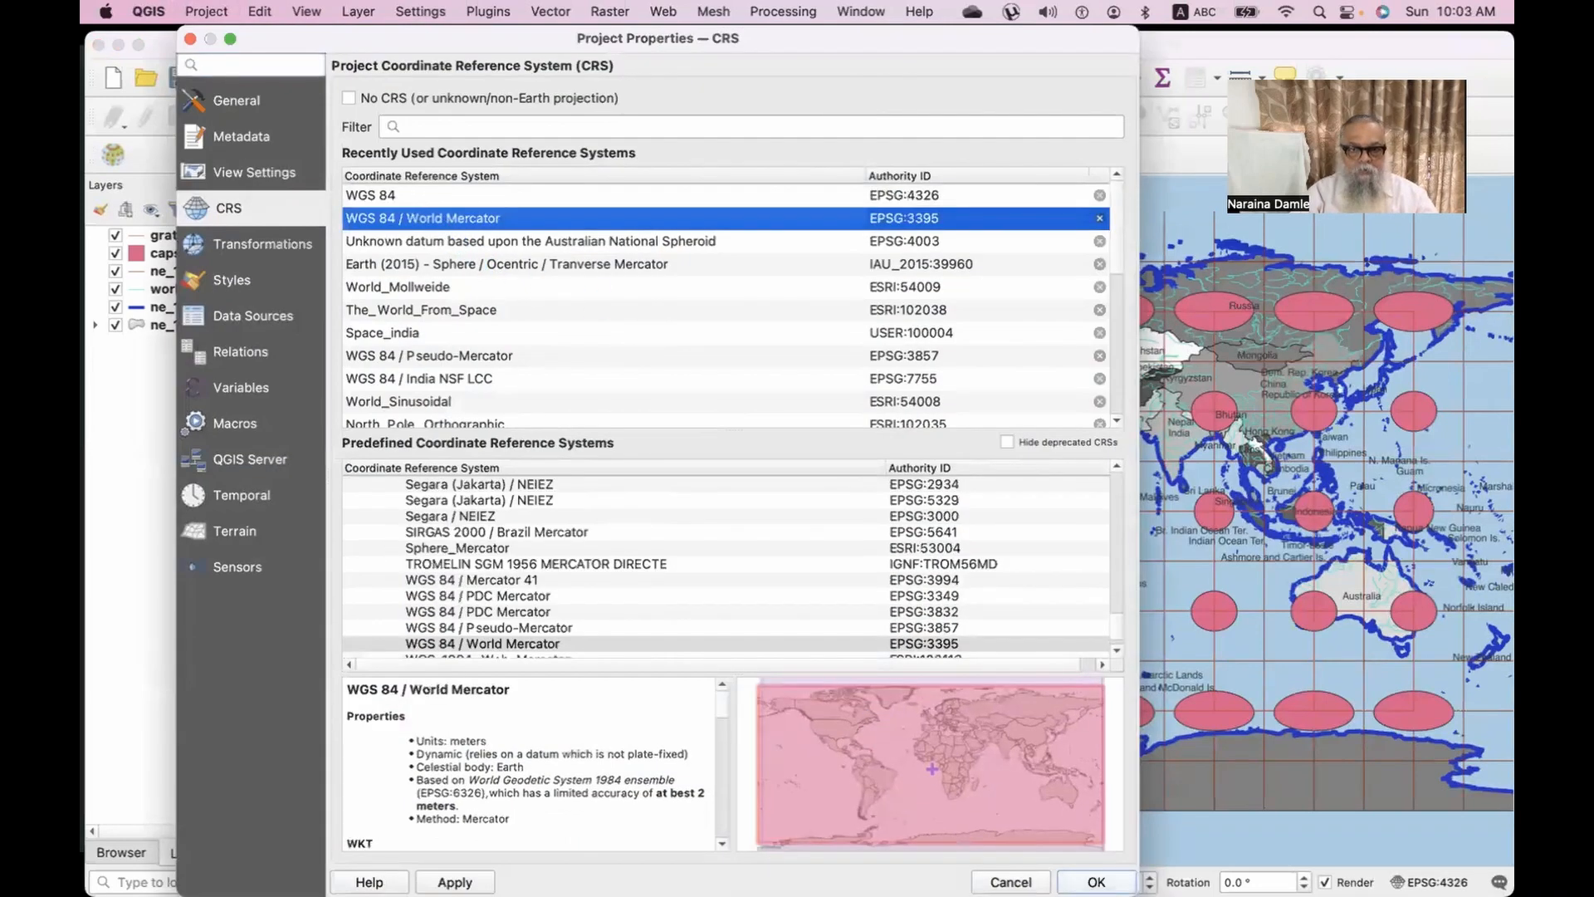
click(1094, 881)
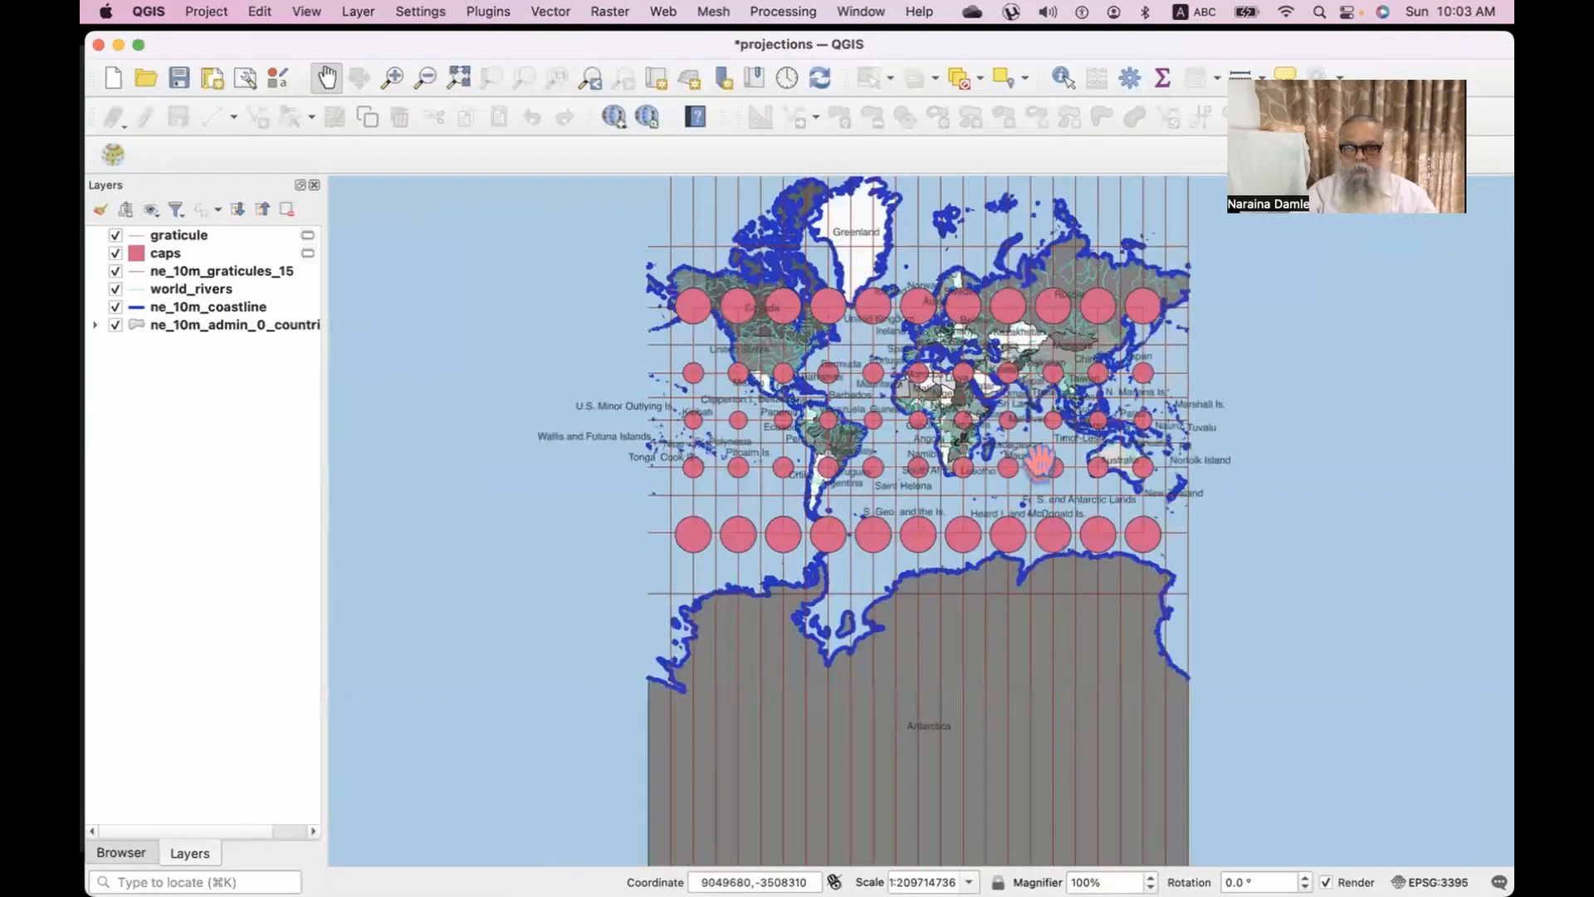
Zoom in and pan to centre the Mercator world map with its enlarged polar circles.
scroll(1038, 432, up, 1)
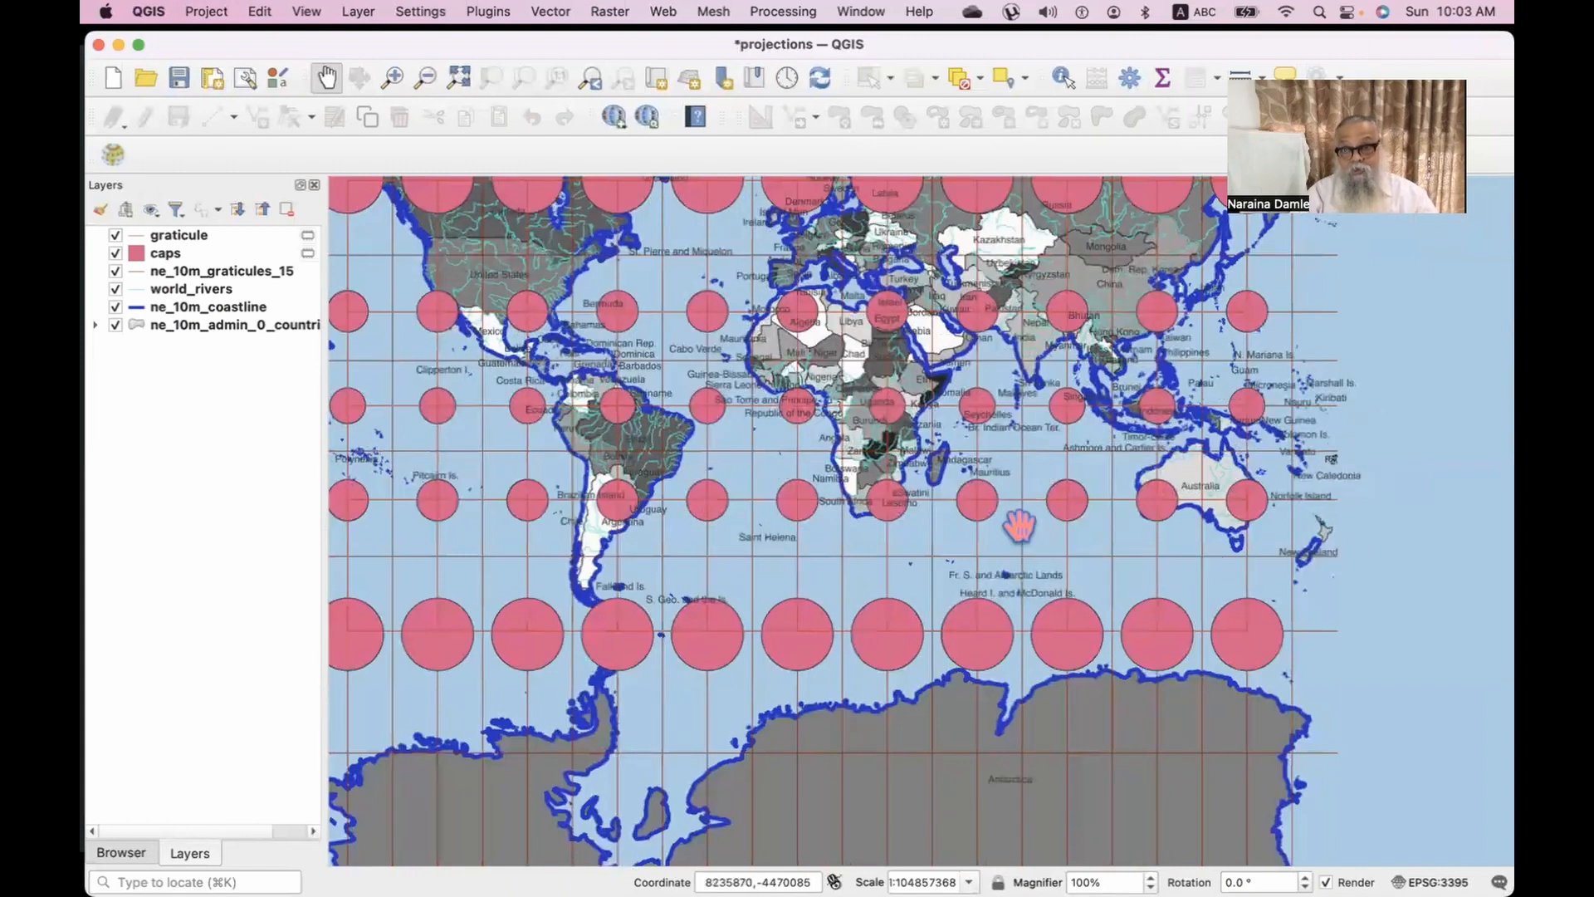
drag(1020, 531, 1061, 694)
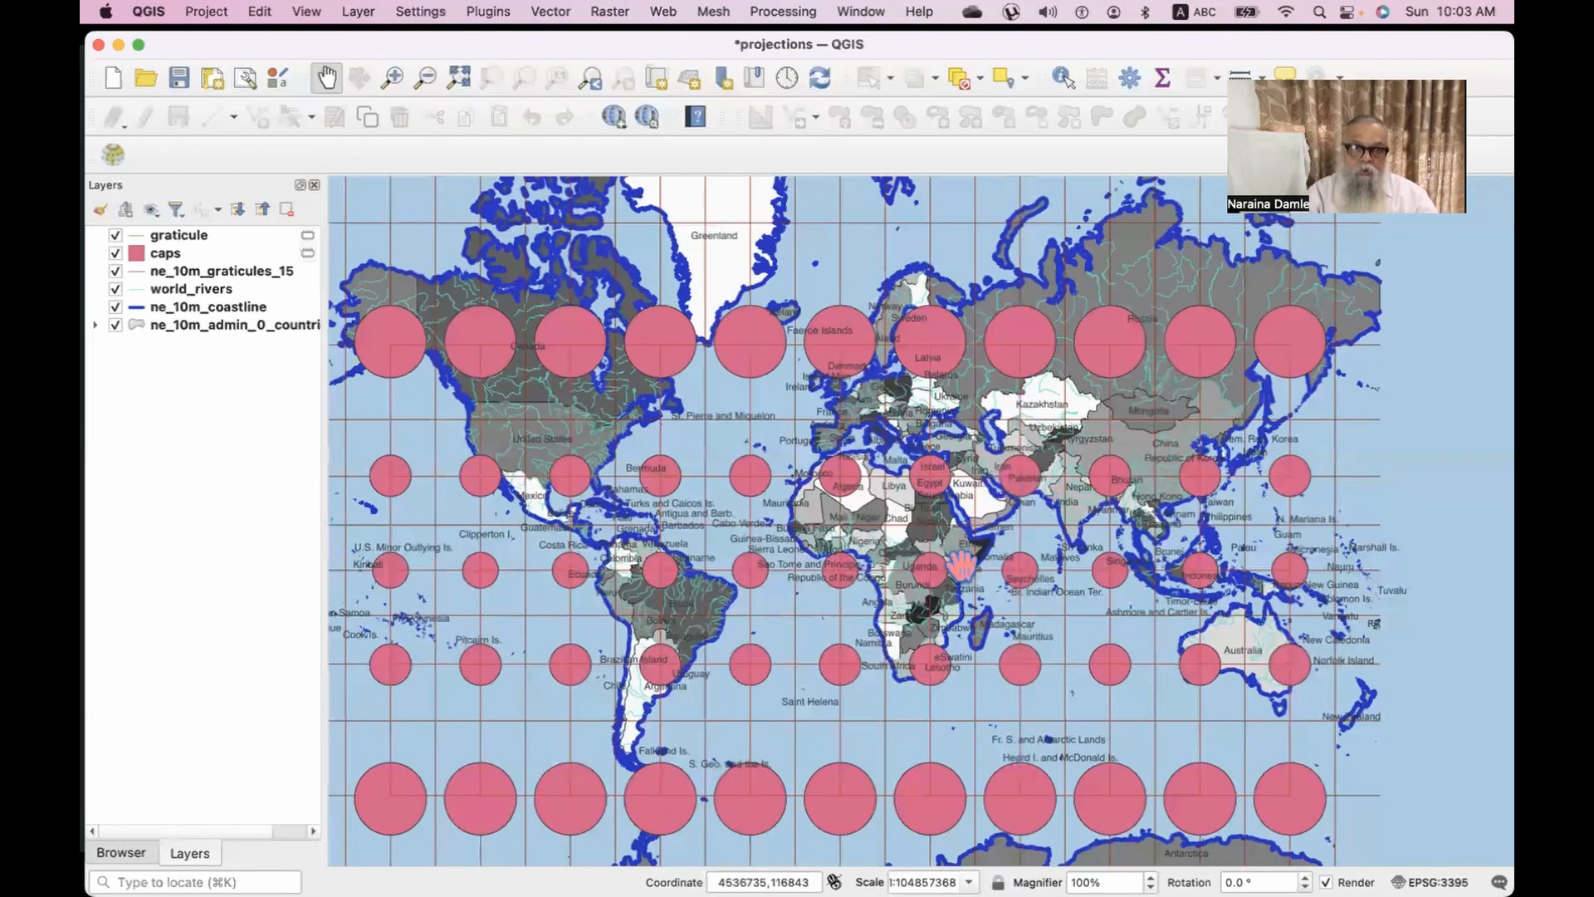
Set the project CRS to the Space_india orthographic projection (USER:100004).
right_click(194, 439)
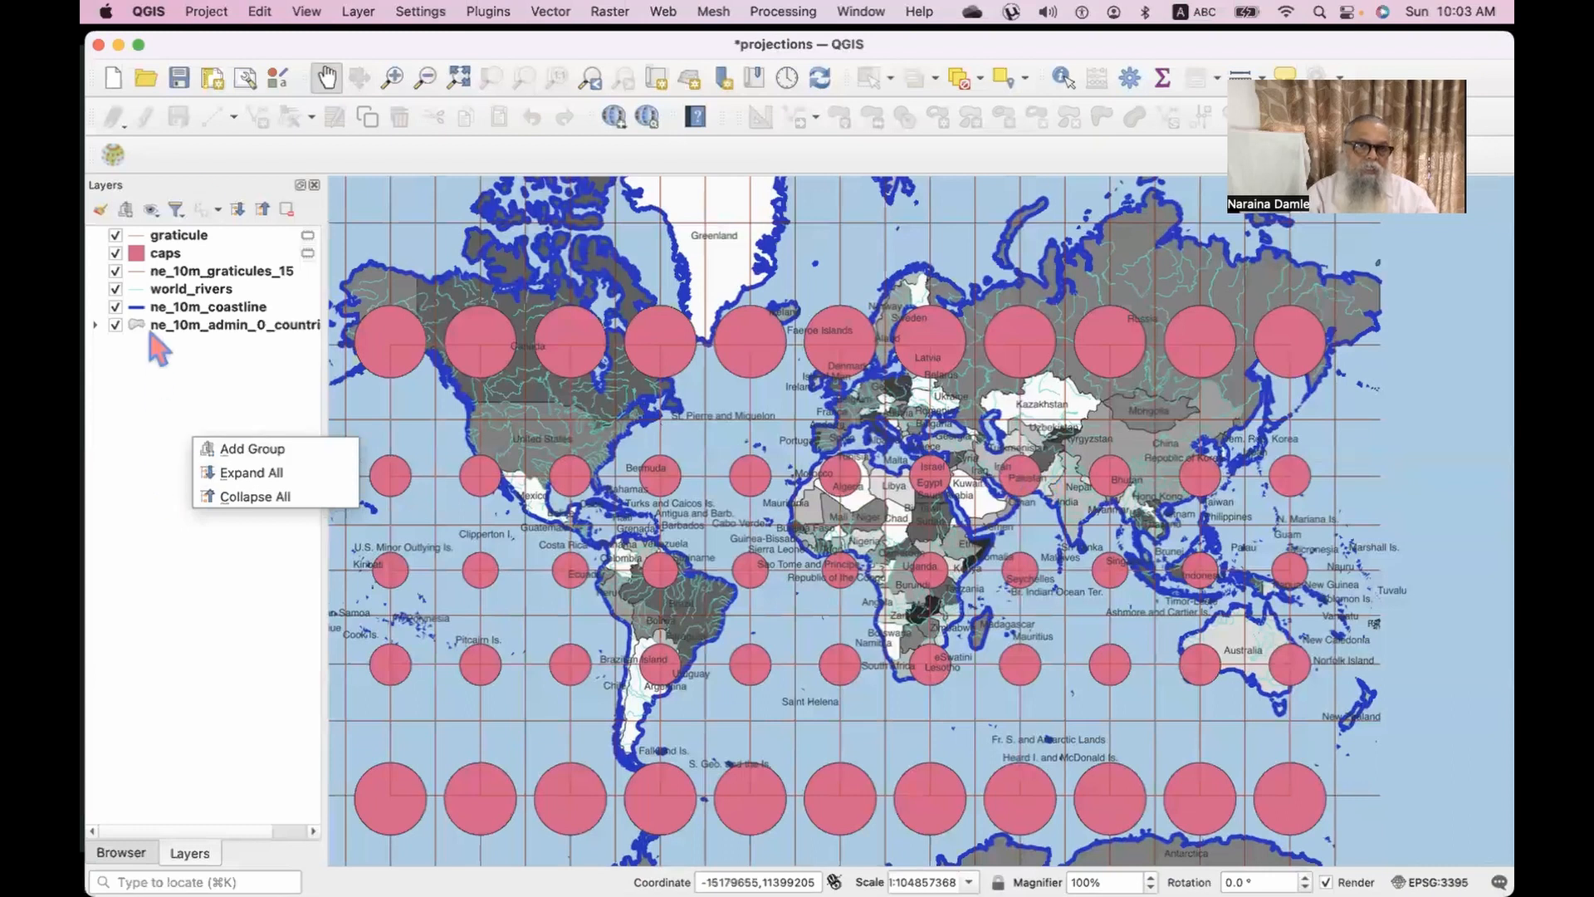
click(206, 12)
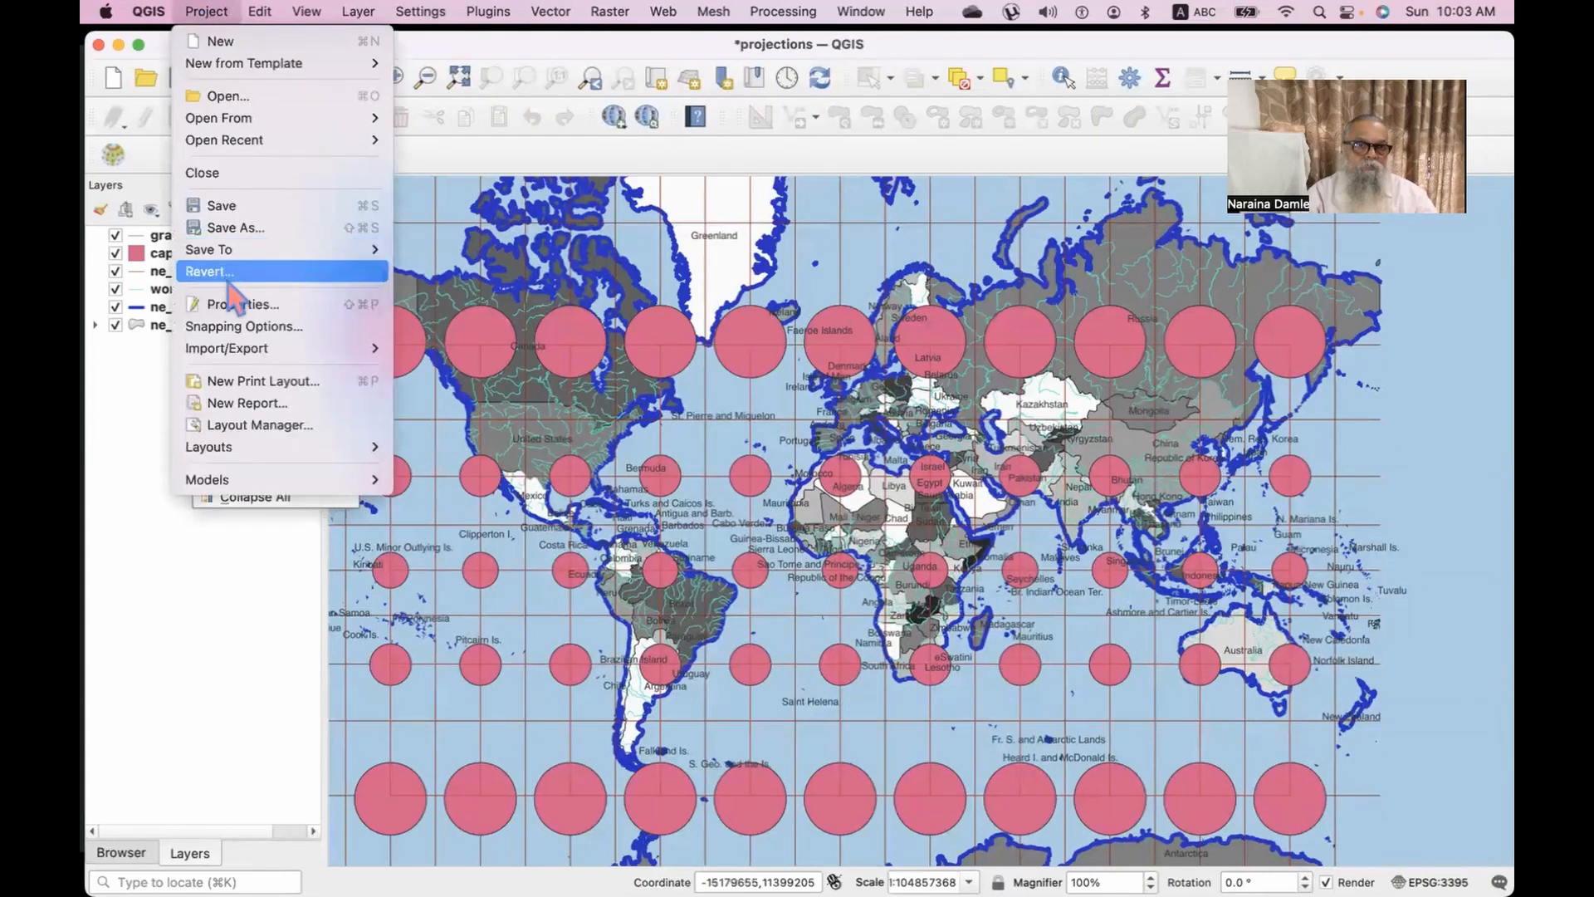
key(Escape)
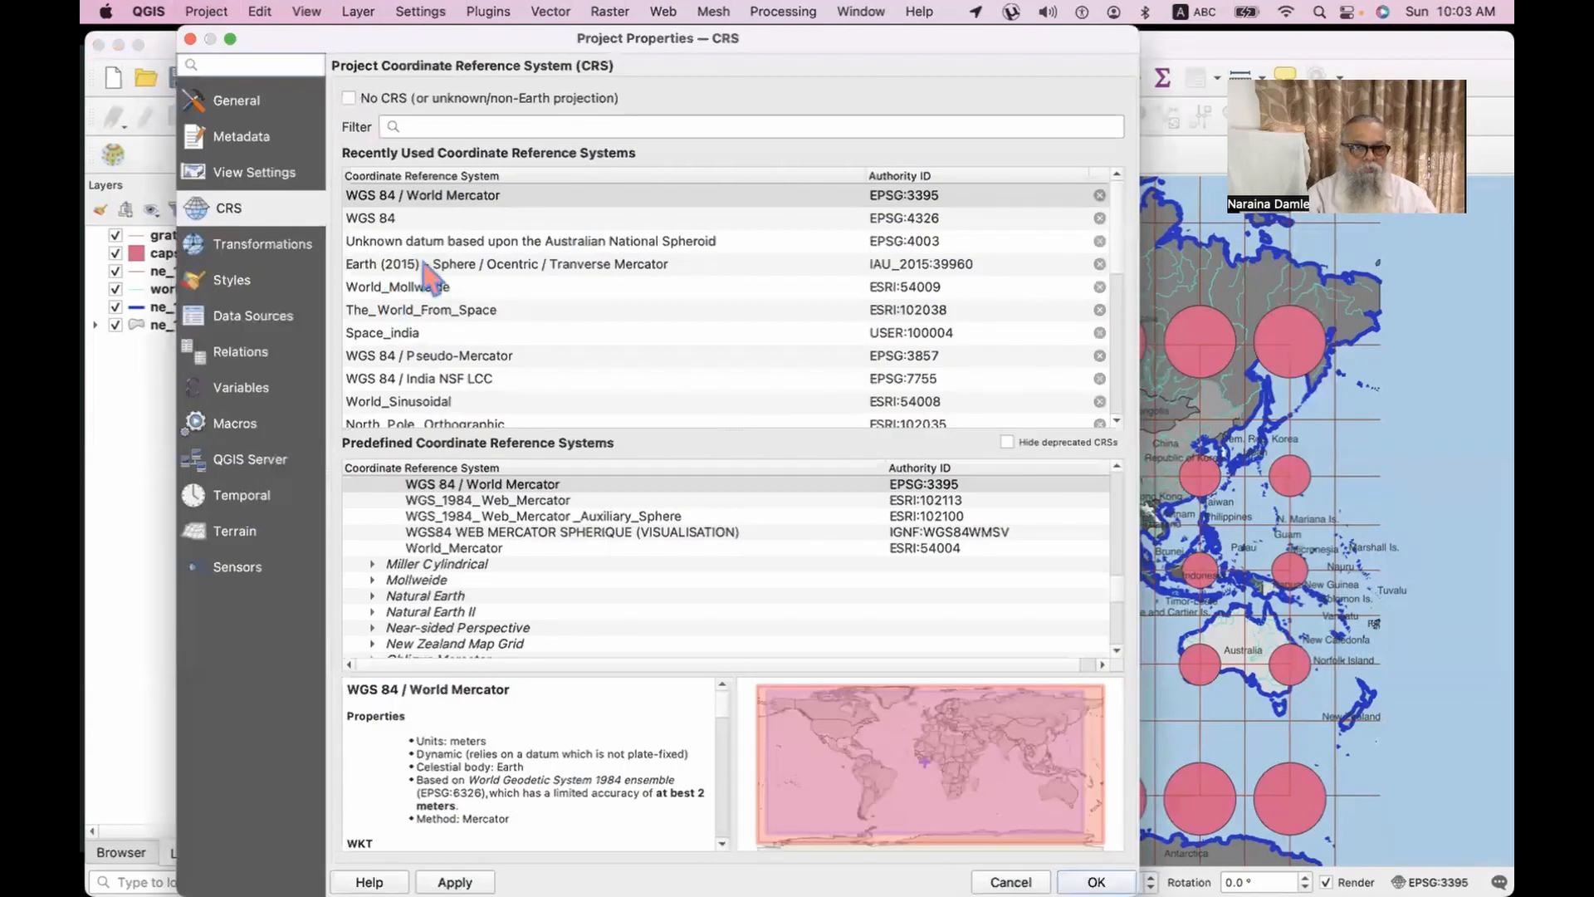
click(383, 336)
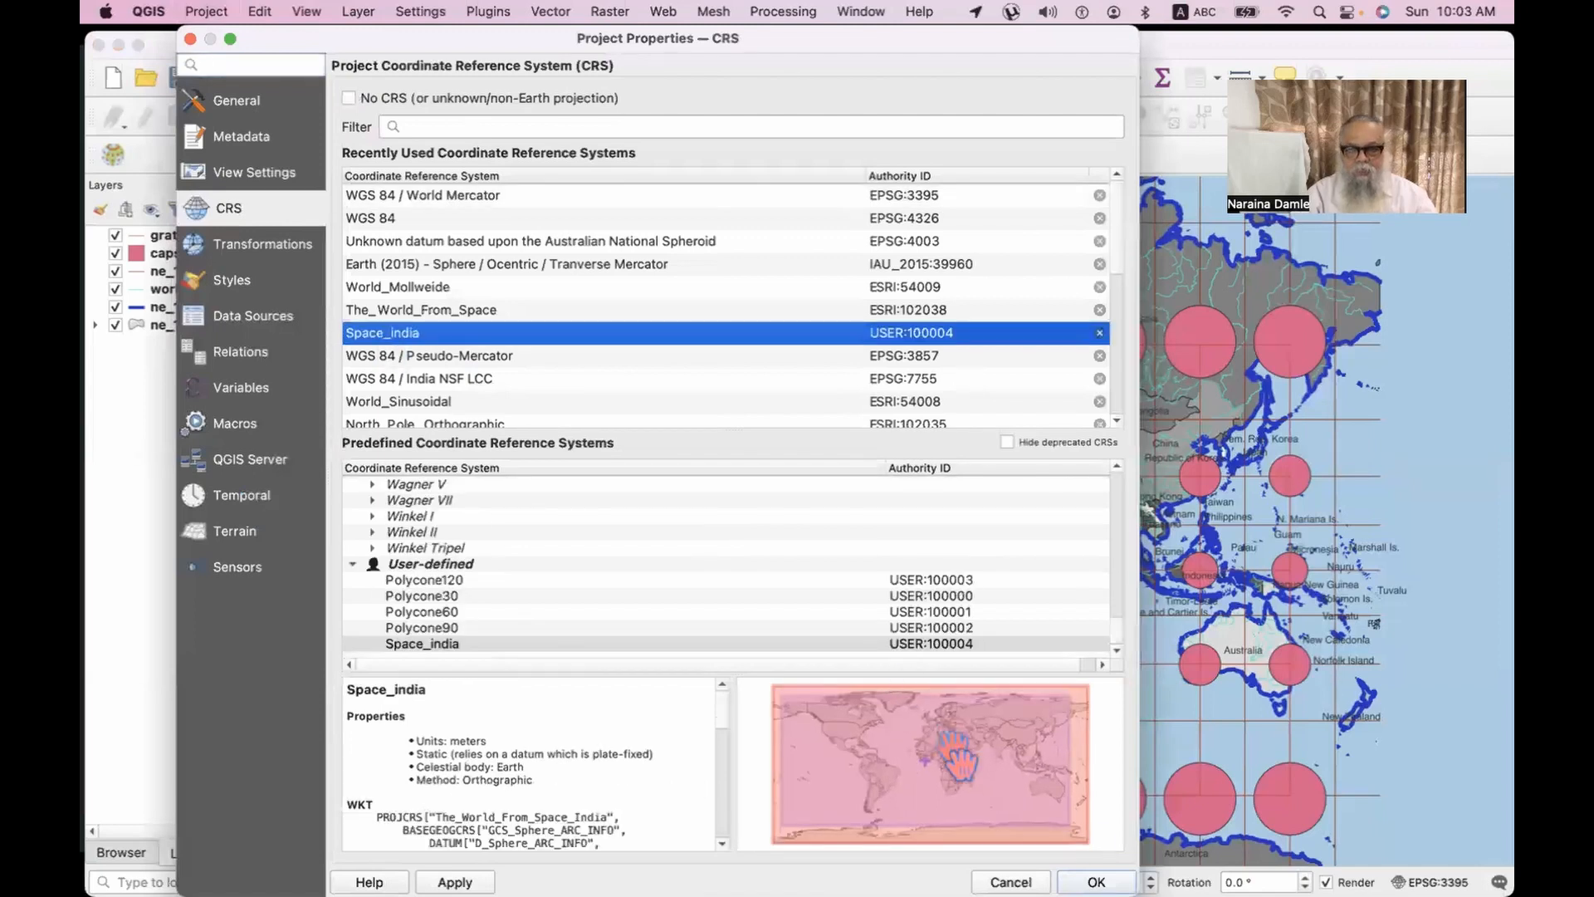
key(Return)
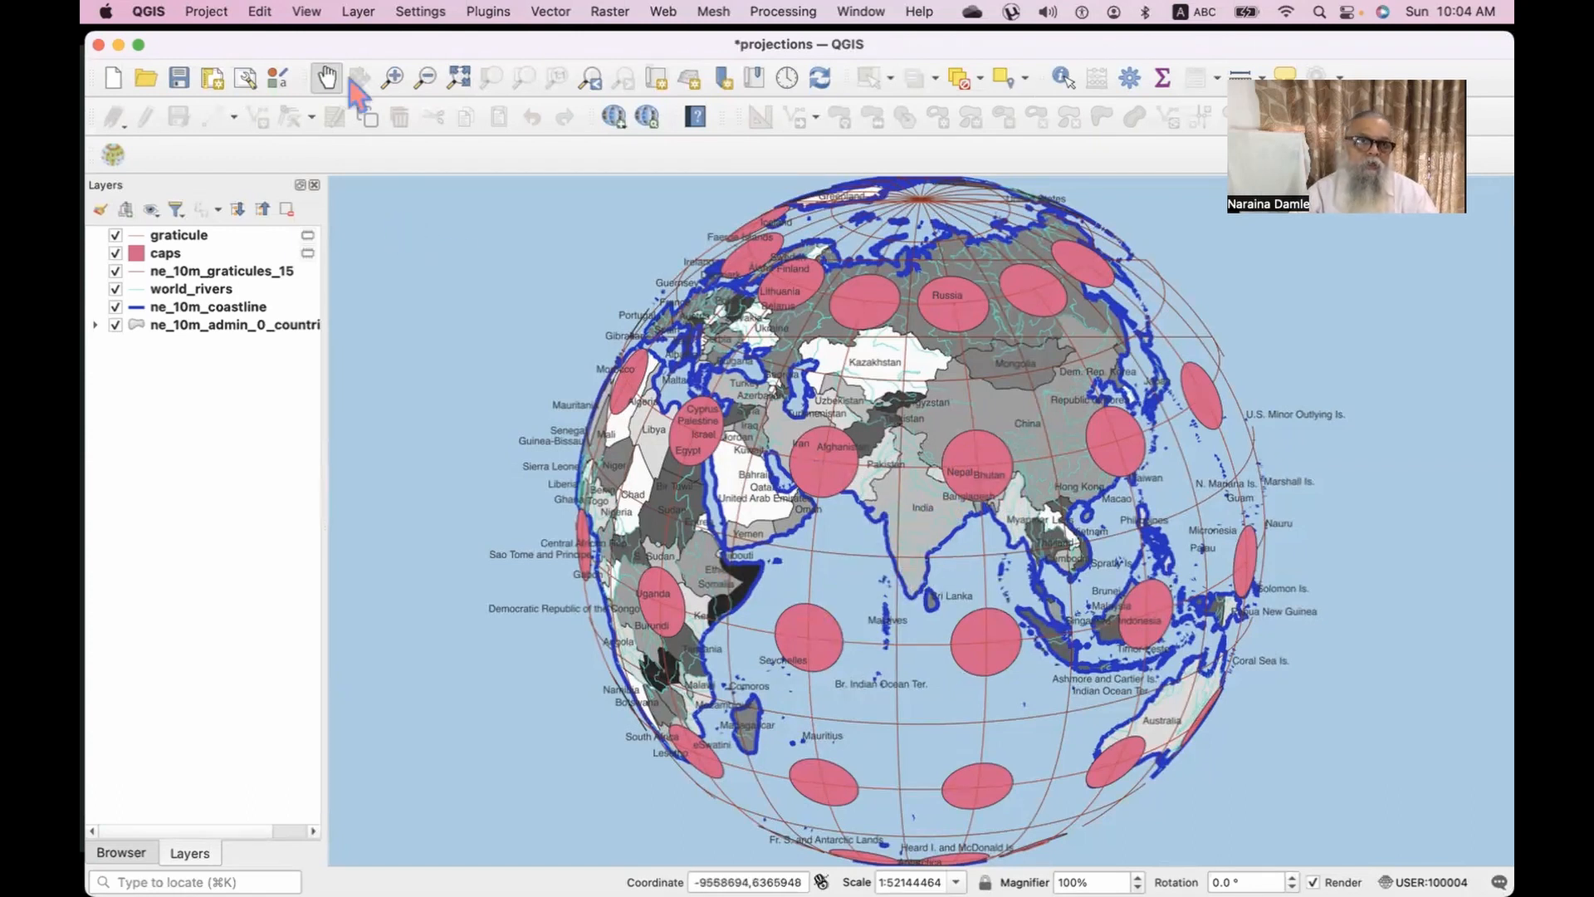
Set the project CRS to World_Mollweide (ESRI:54009) in Project Properties.
click(206, 12)
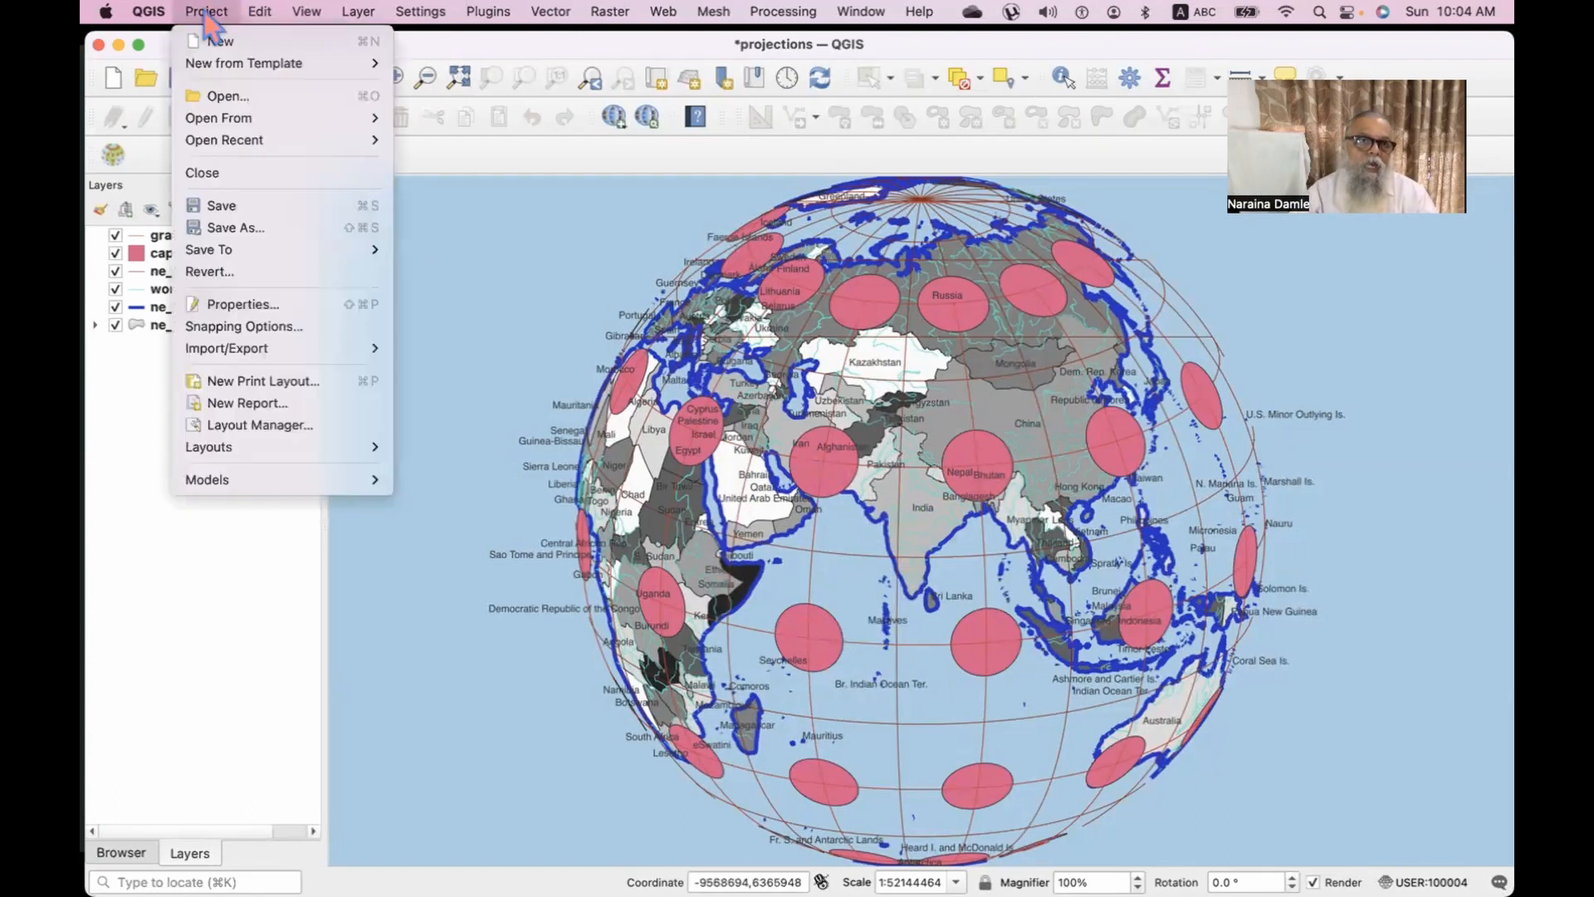
click(230, 305)
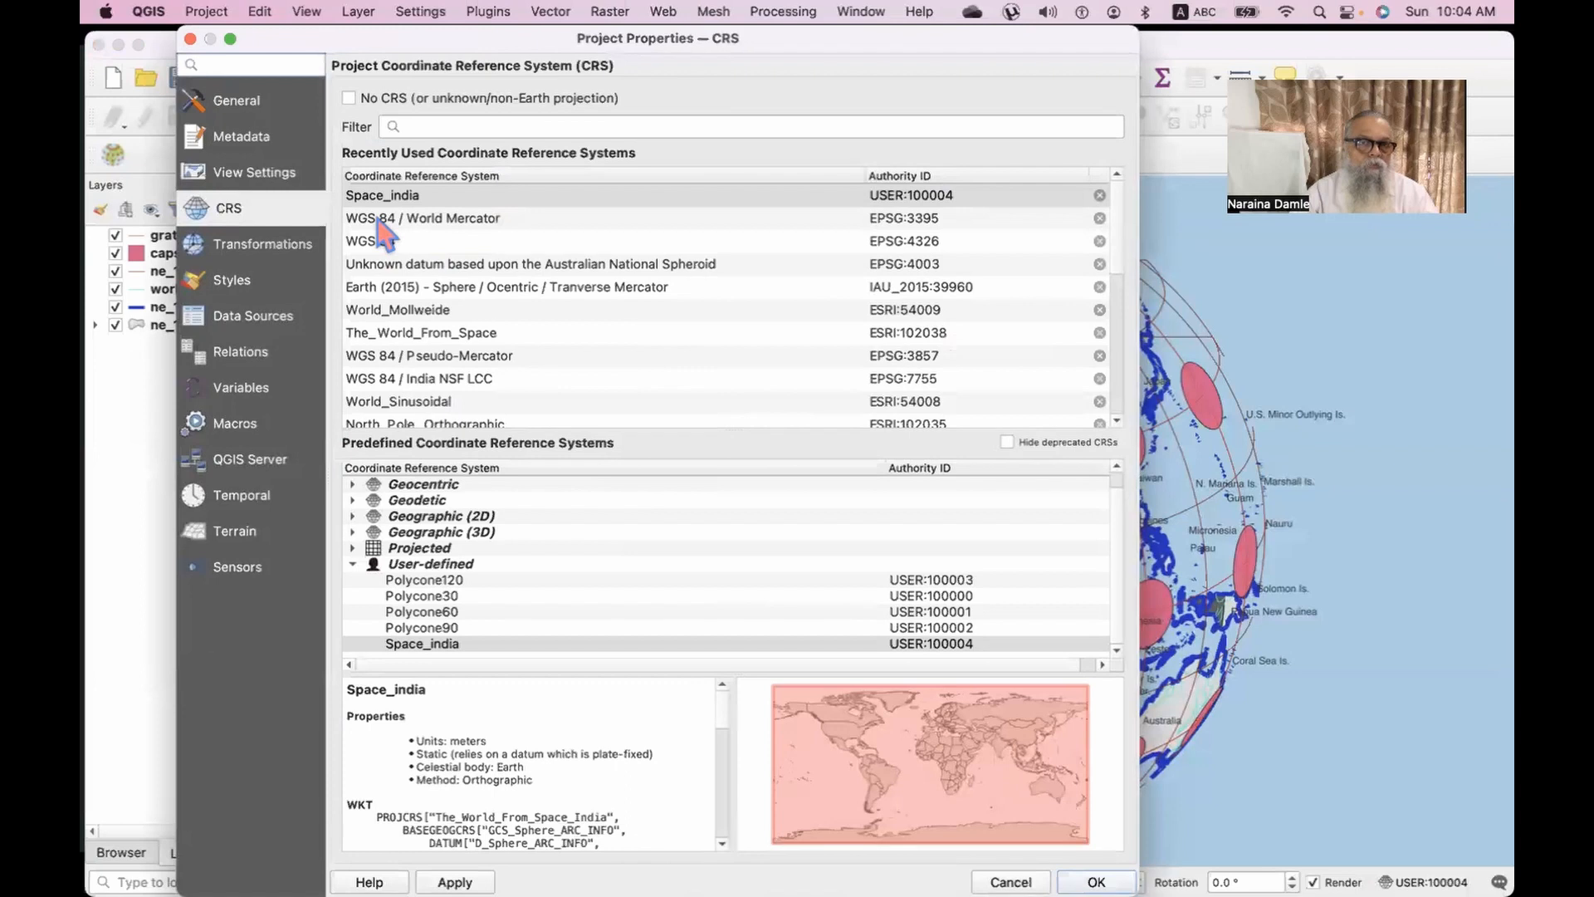
click(395, 310)
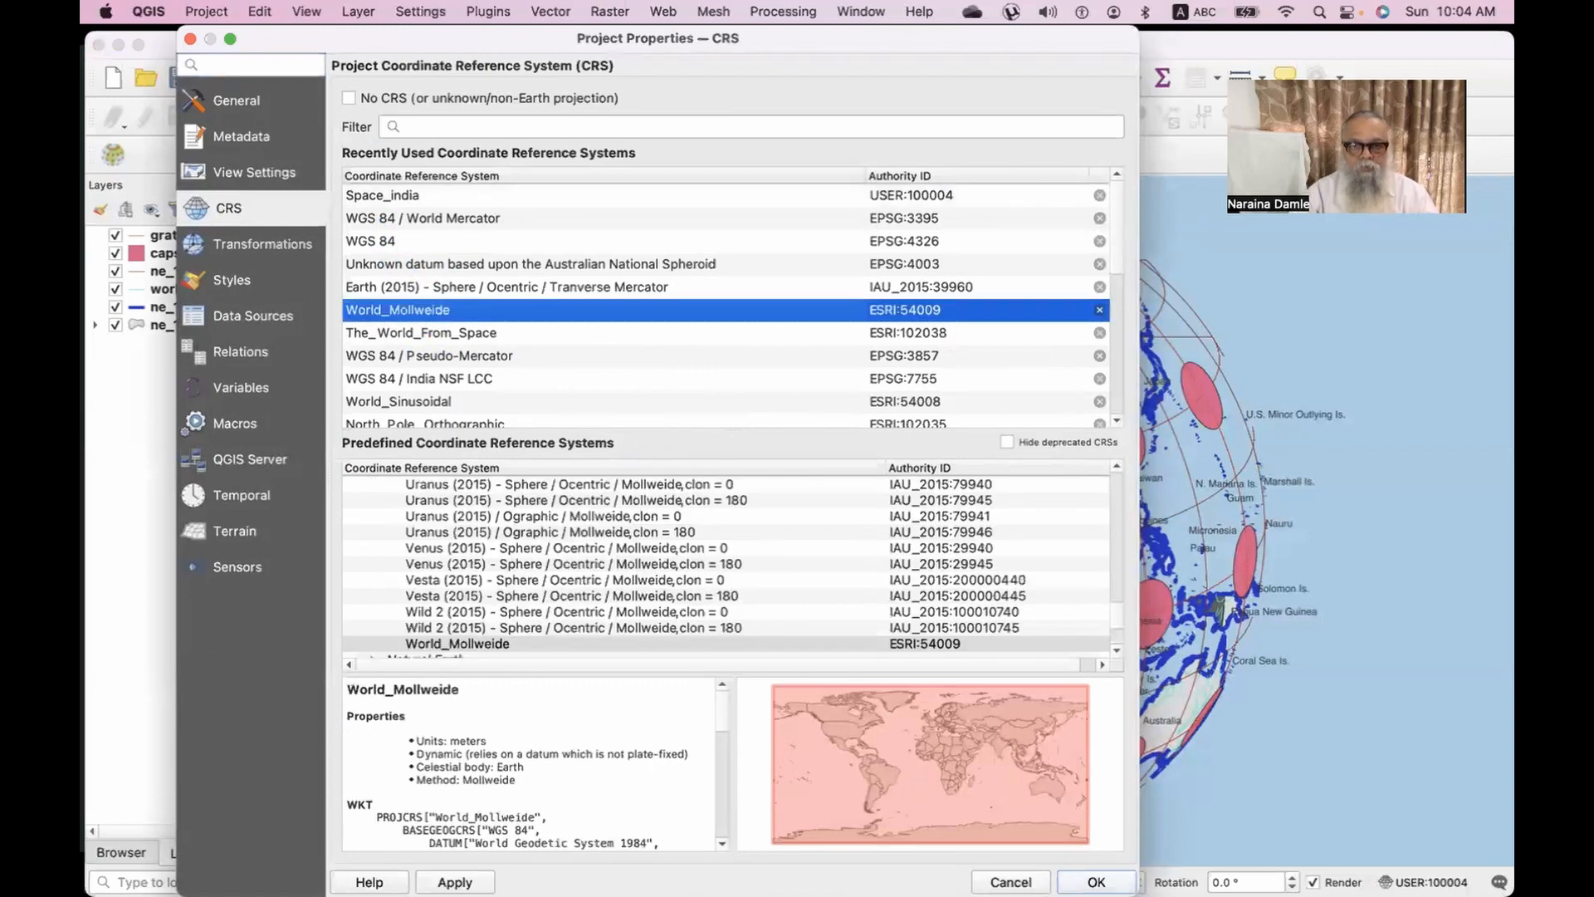
click(1096, 881)
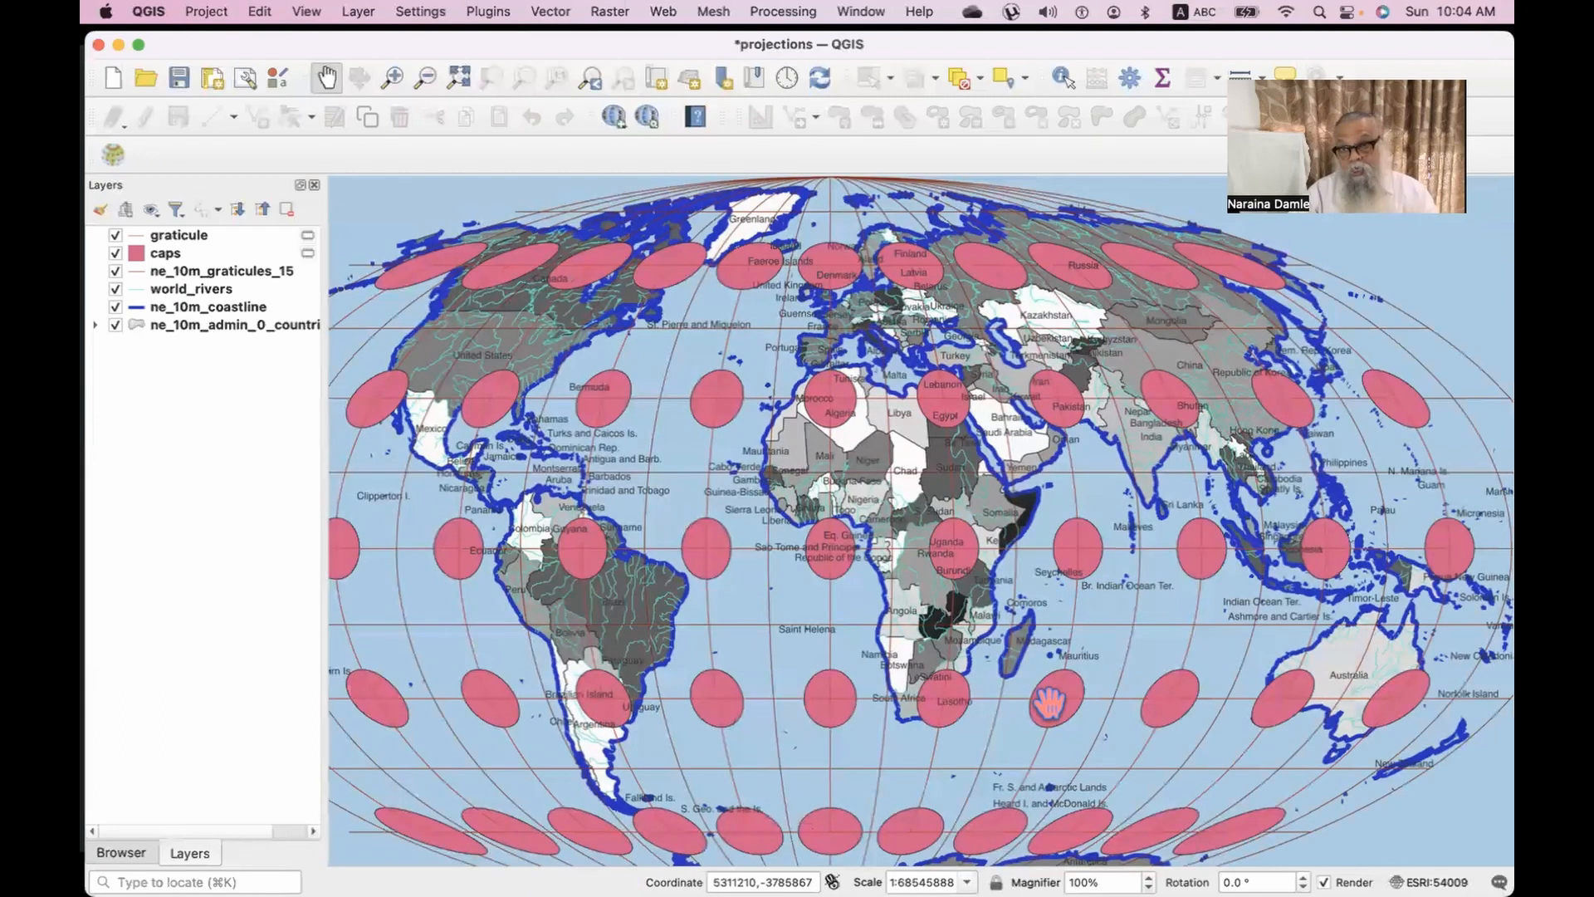
scroll(1048, 701, down, 1)
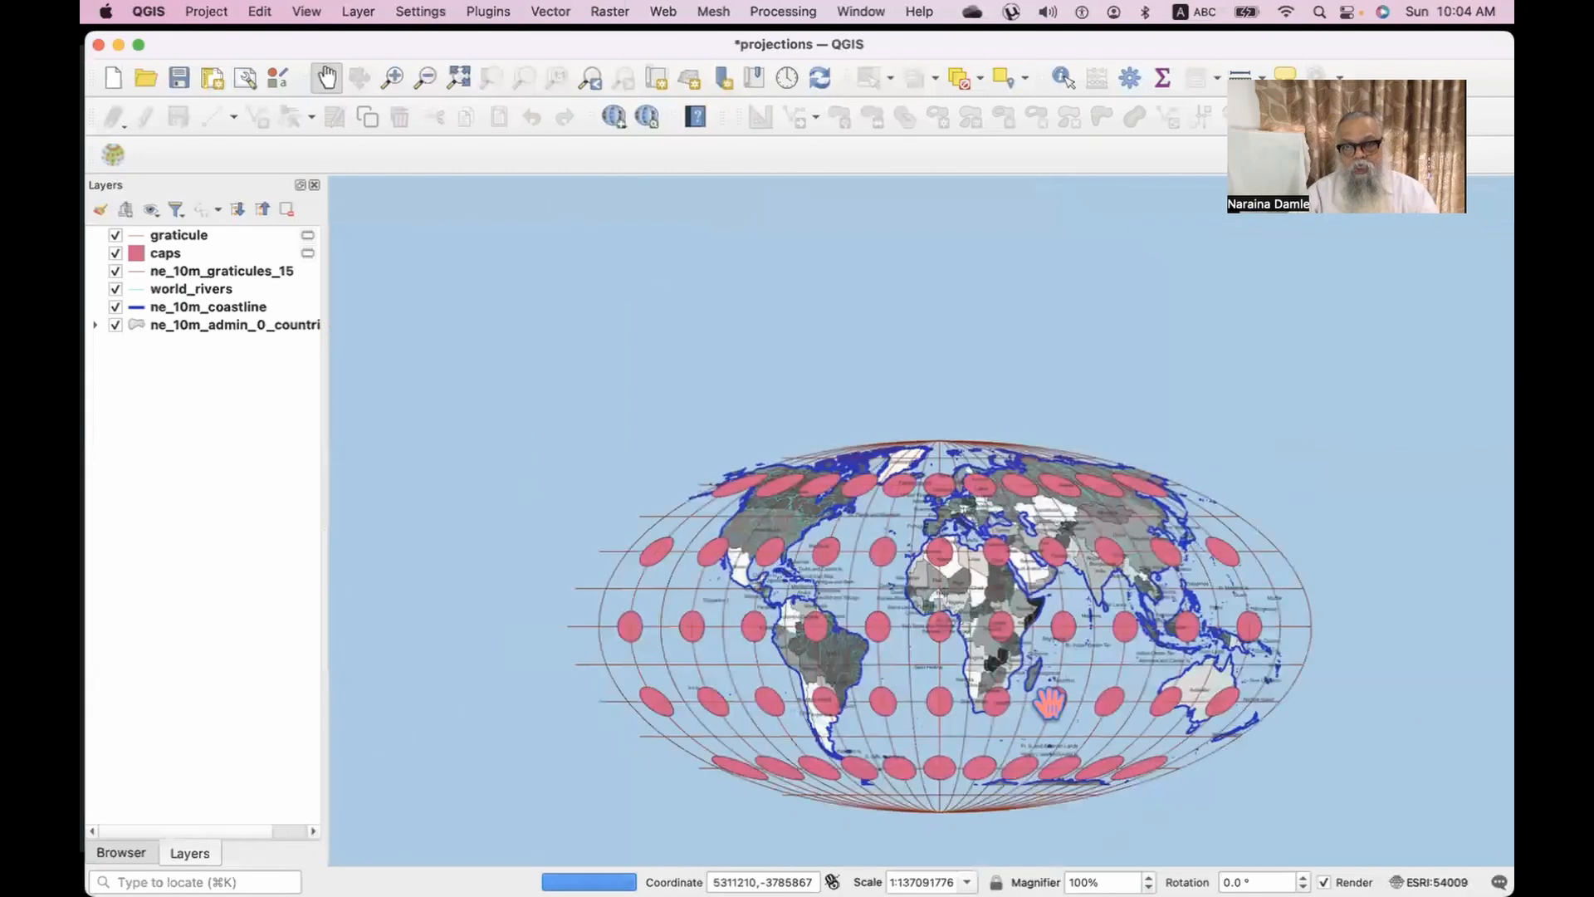
scroll(1140, 596, up, 1)
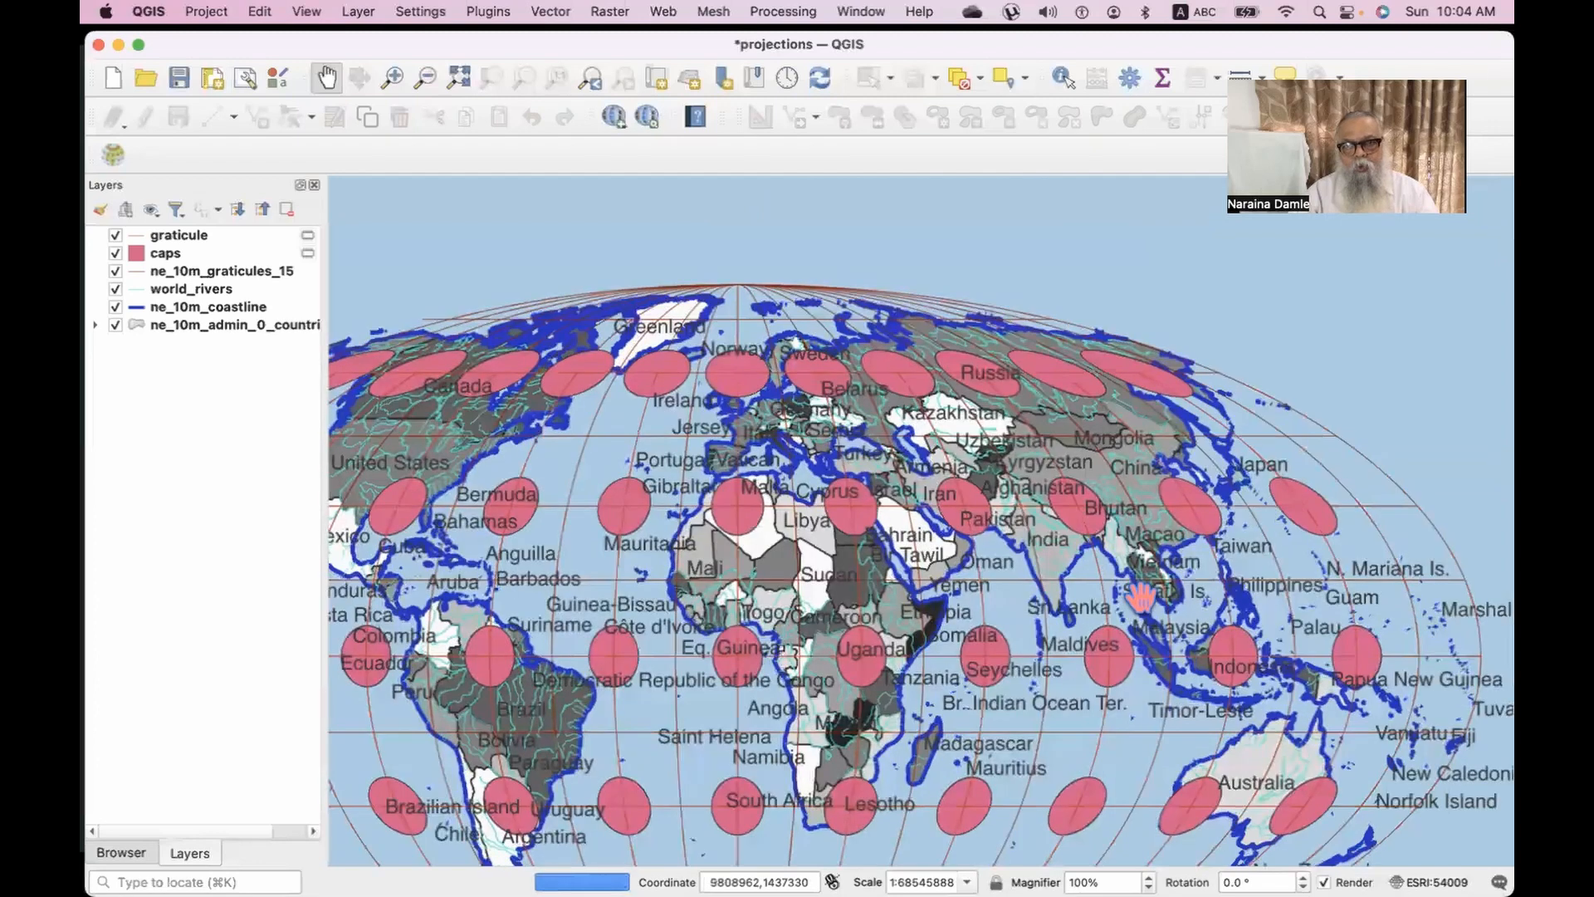
scroll(1140, 596, down, 1)
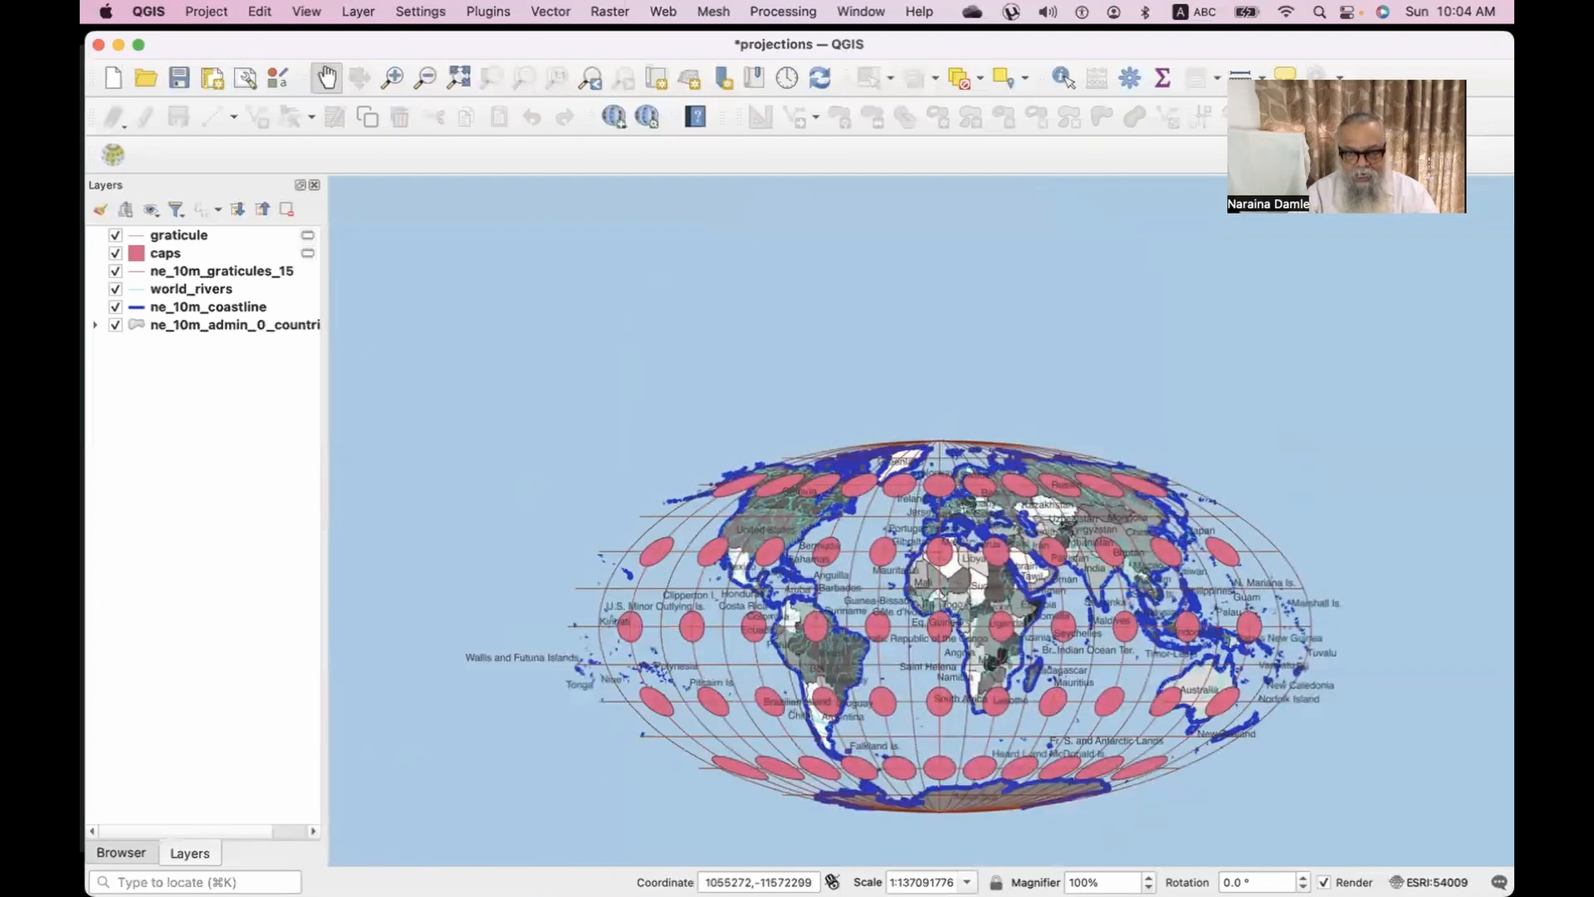
scroll(996, 613, down, 1)
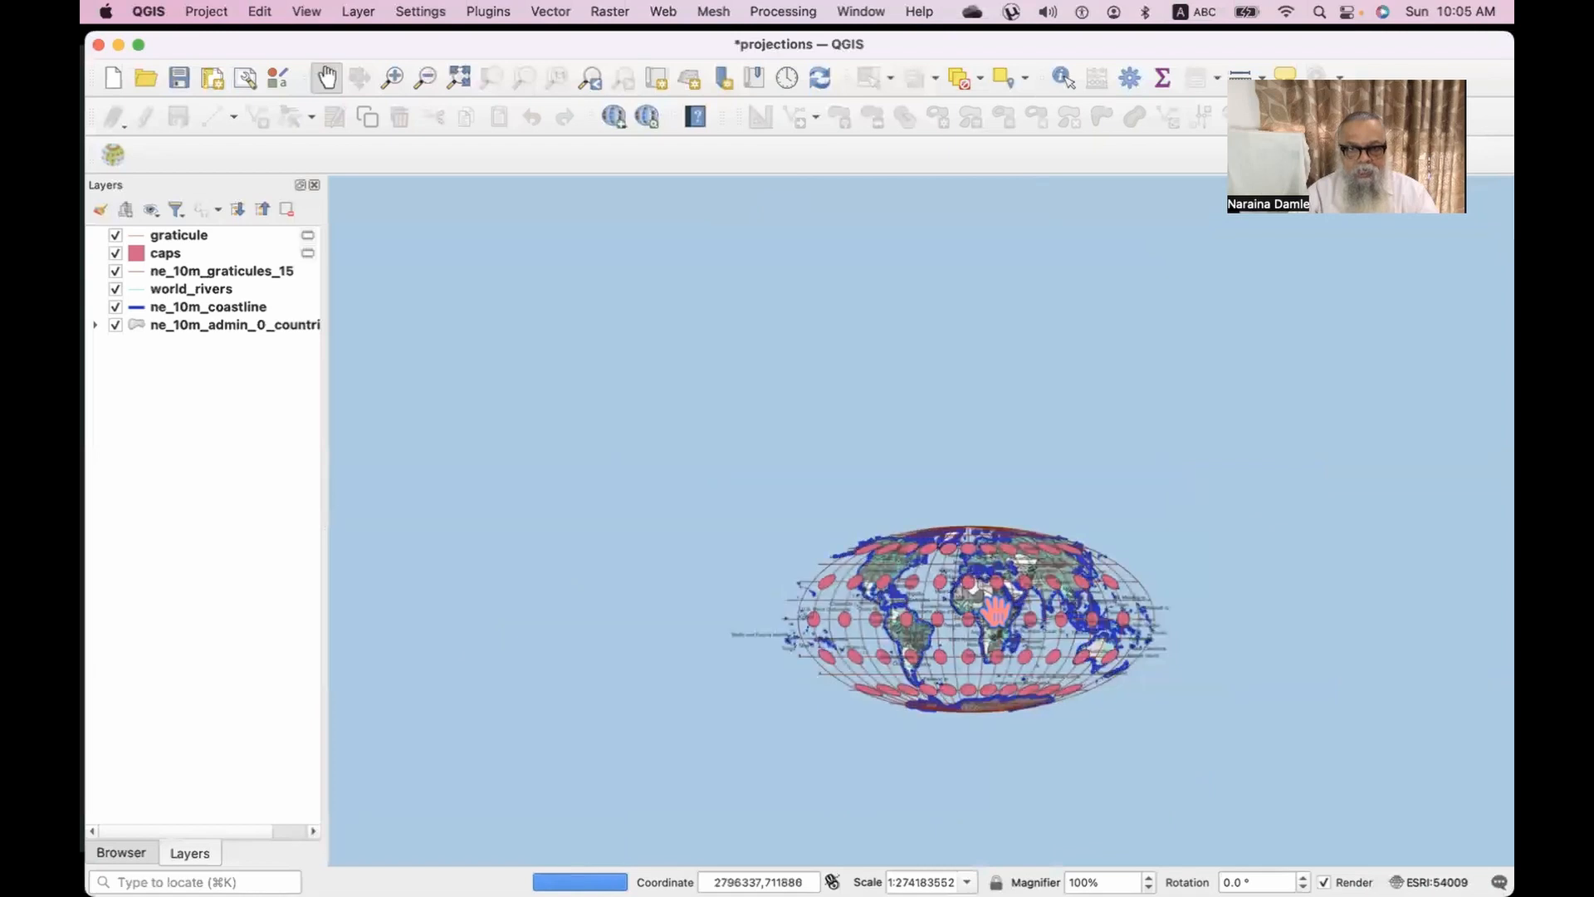
scroll(997, 613, up, 2)
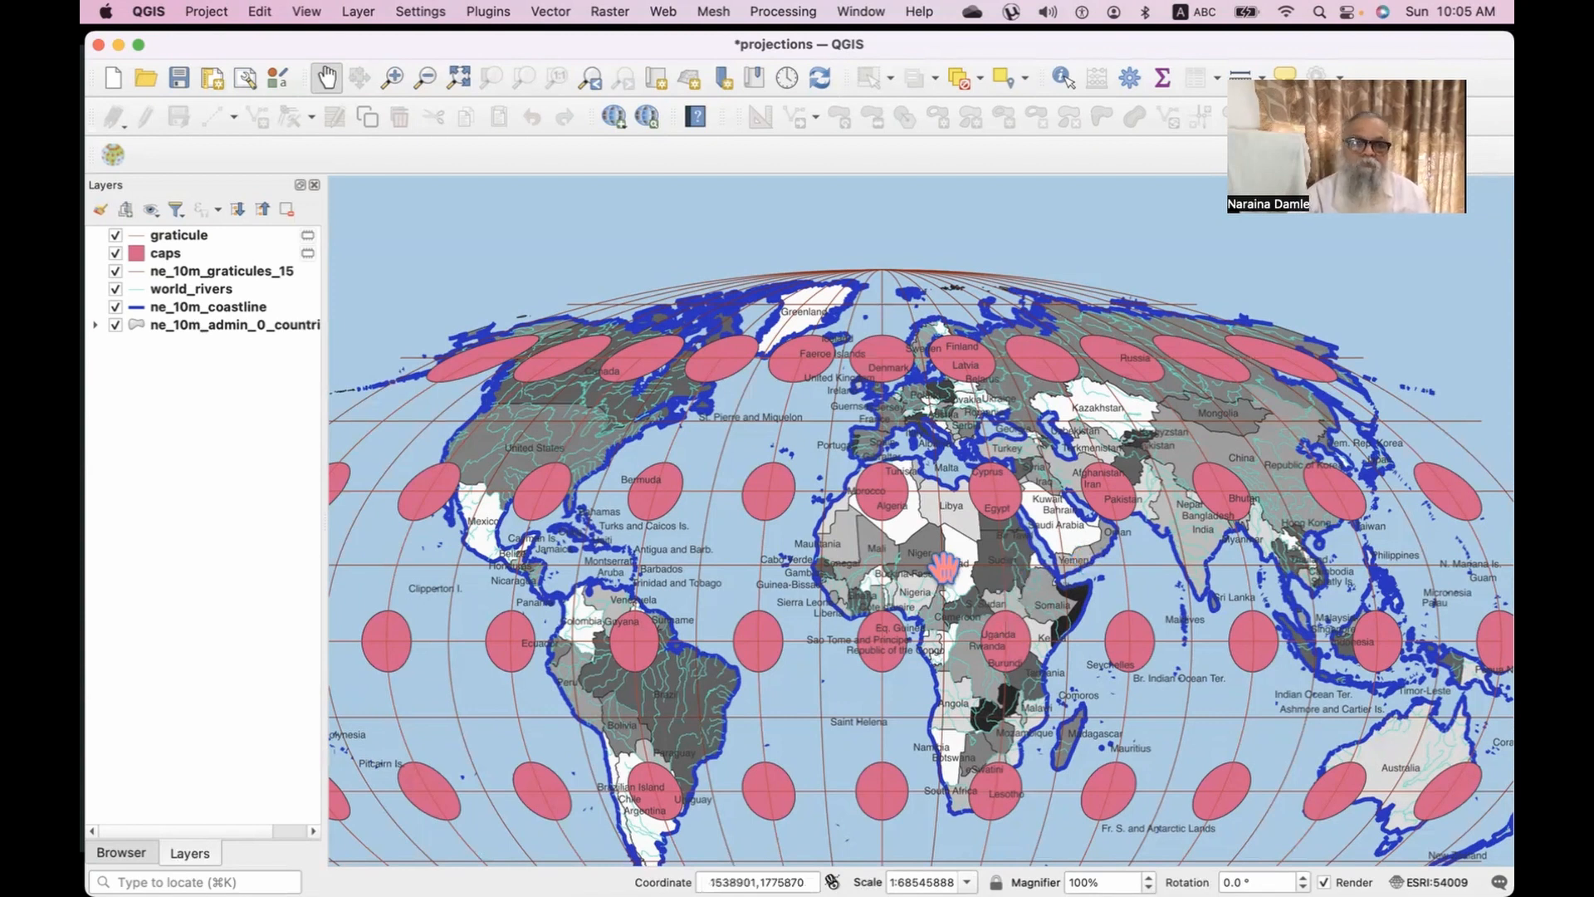
key(super+Tab)
Switch to Chrome and scroll Wikipedia's List of map projections to its table of projections.
key(super+Tab)
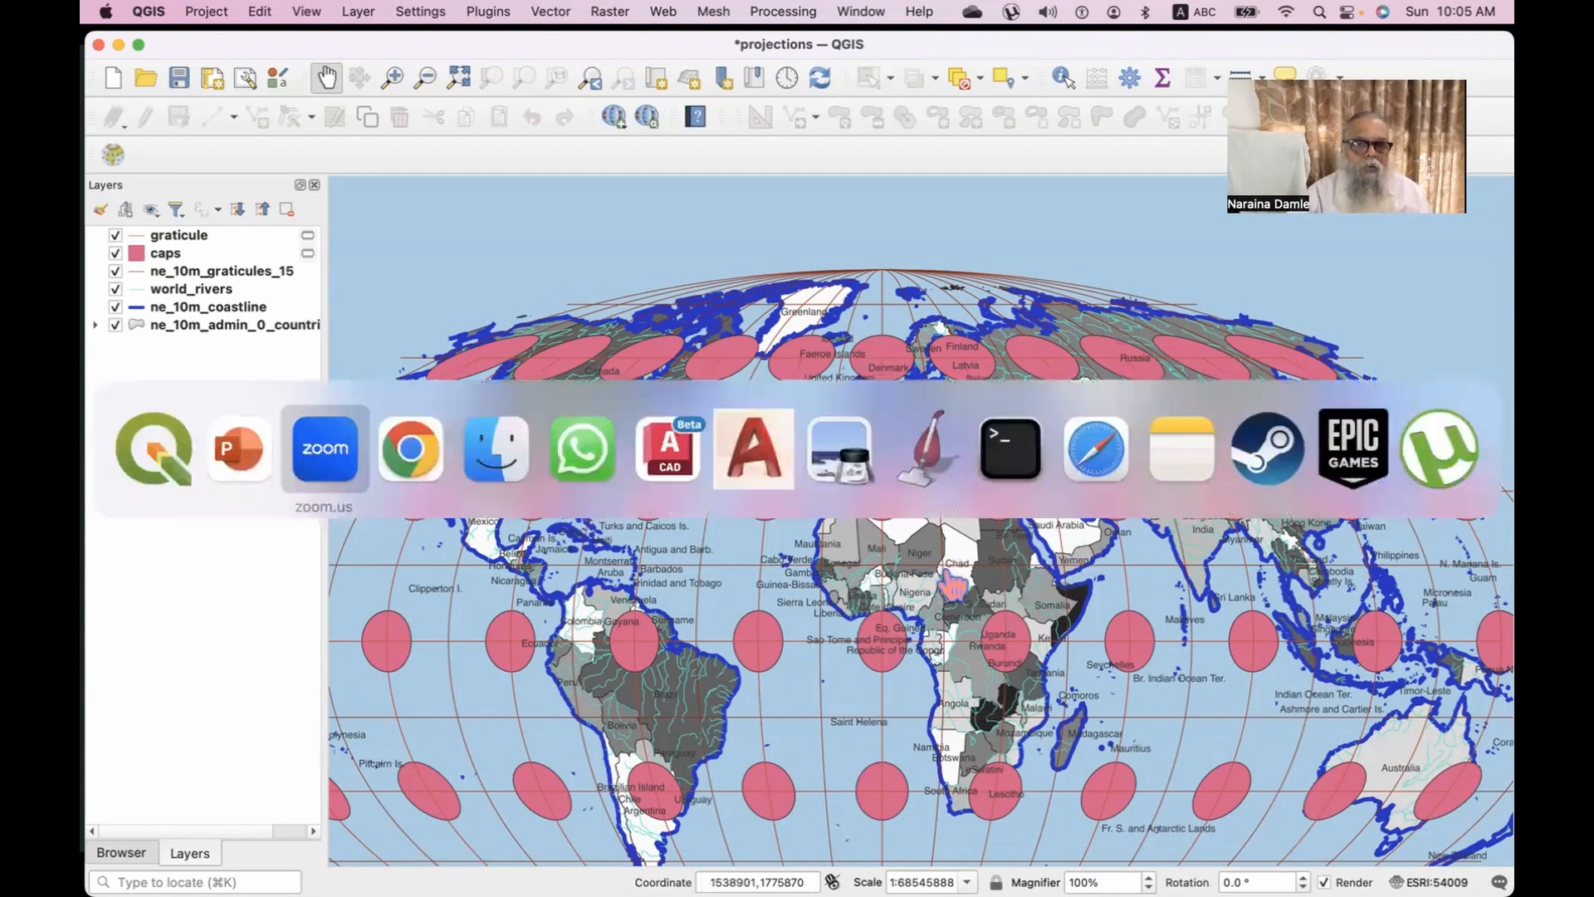
key(super+Tab)
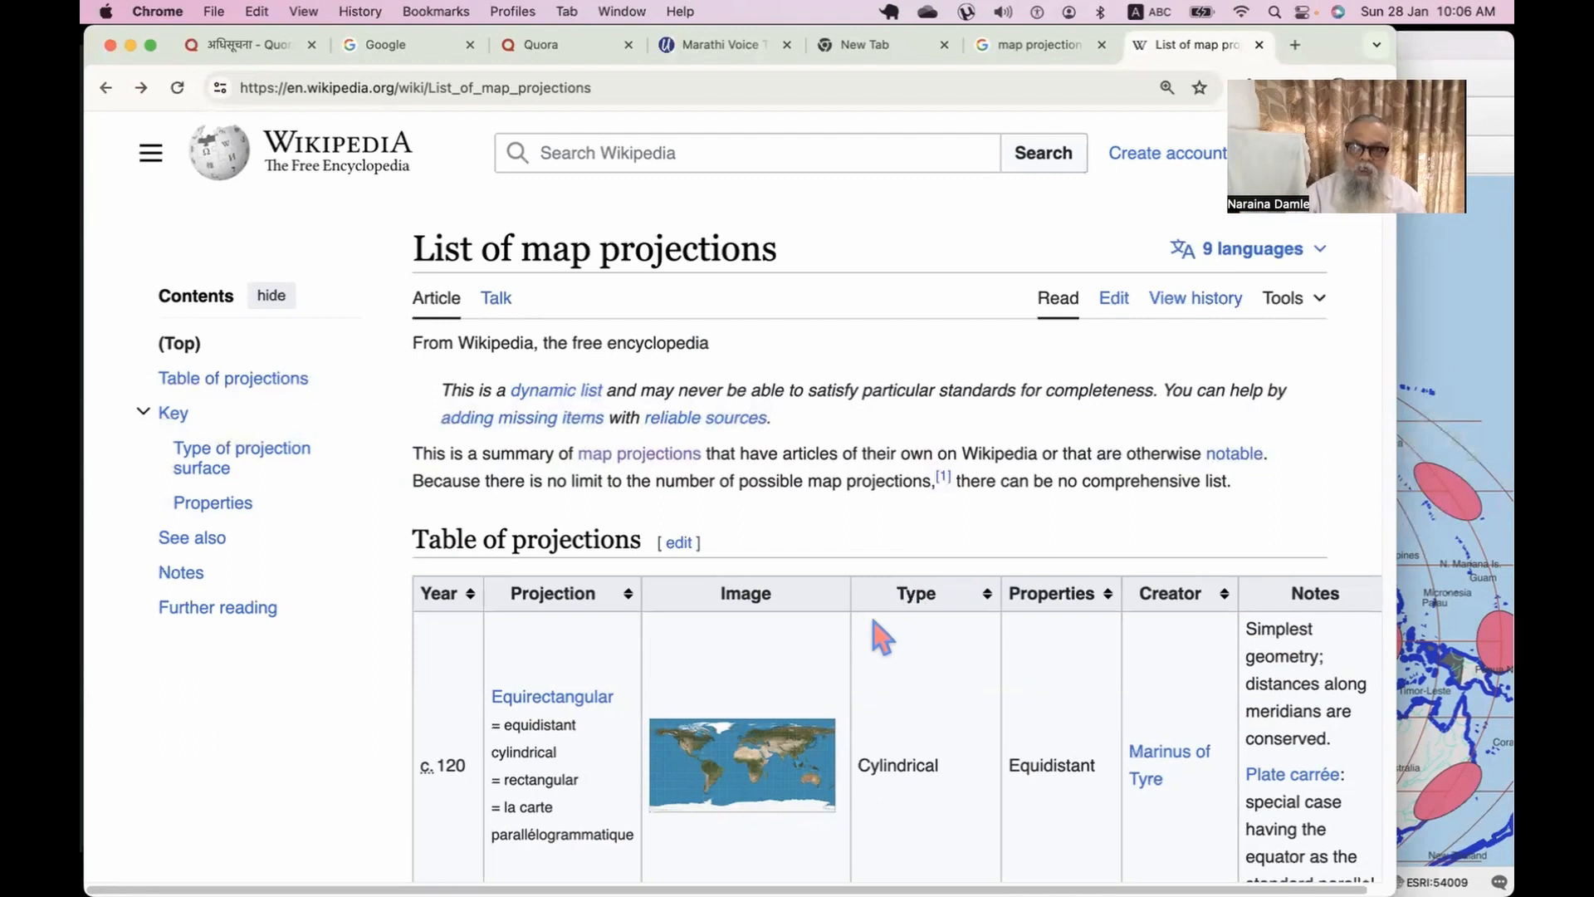
scroll(880, 637, down, 2)
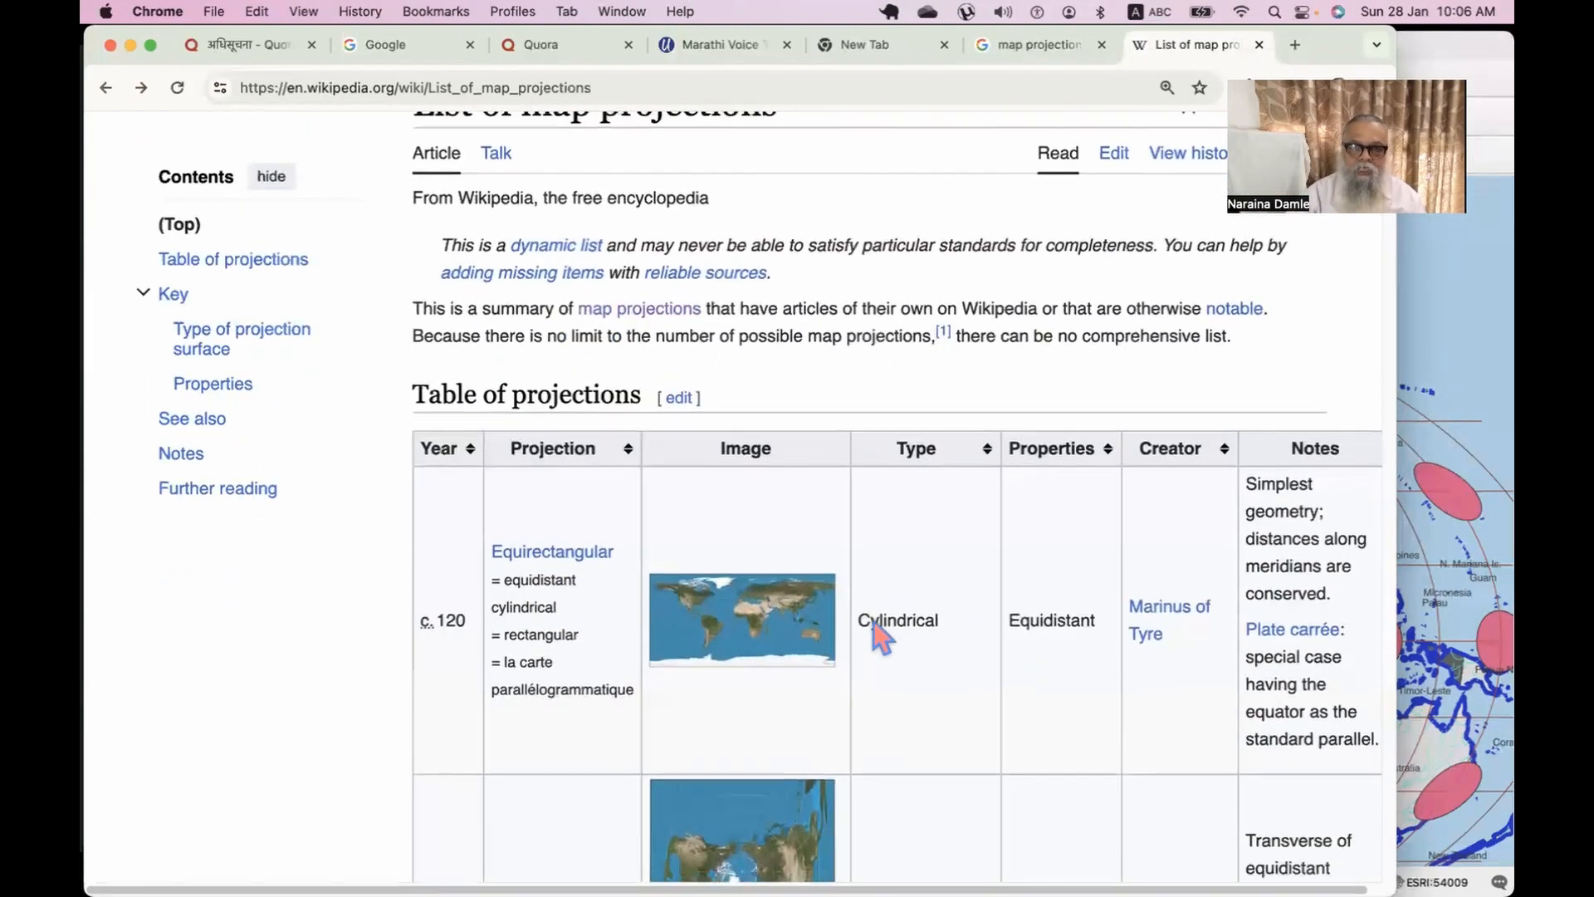
scroll(880, 638, up, 2)
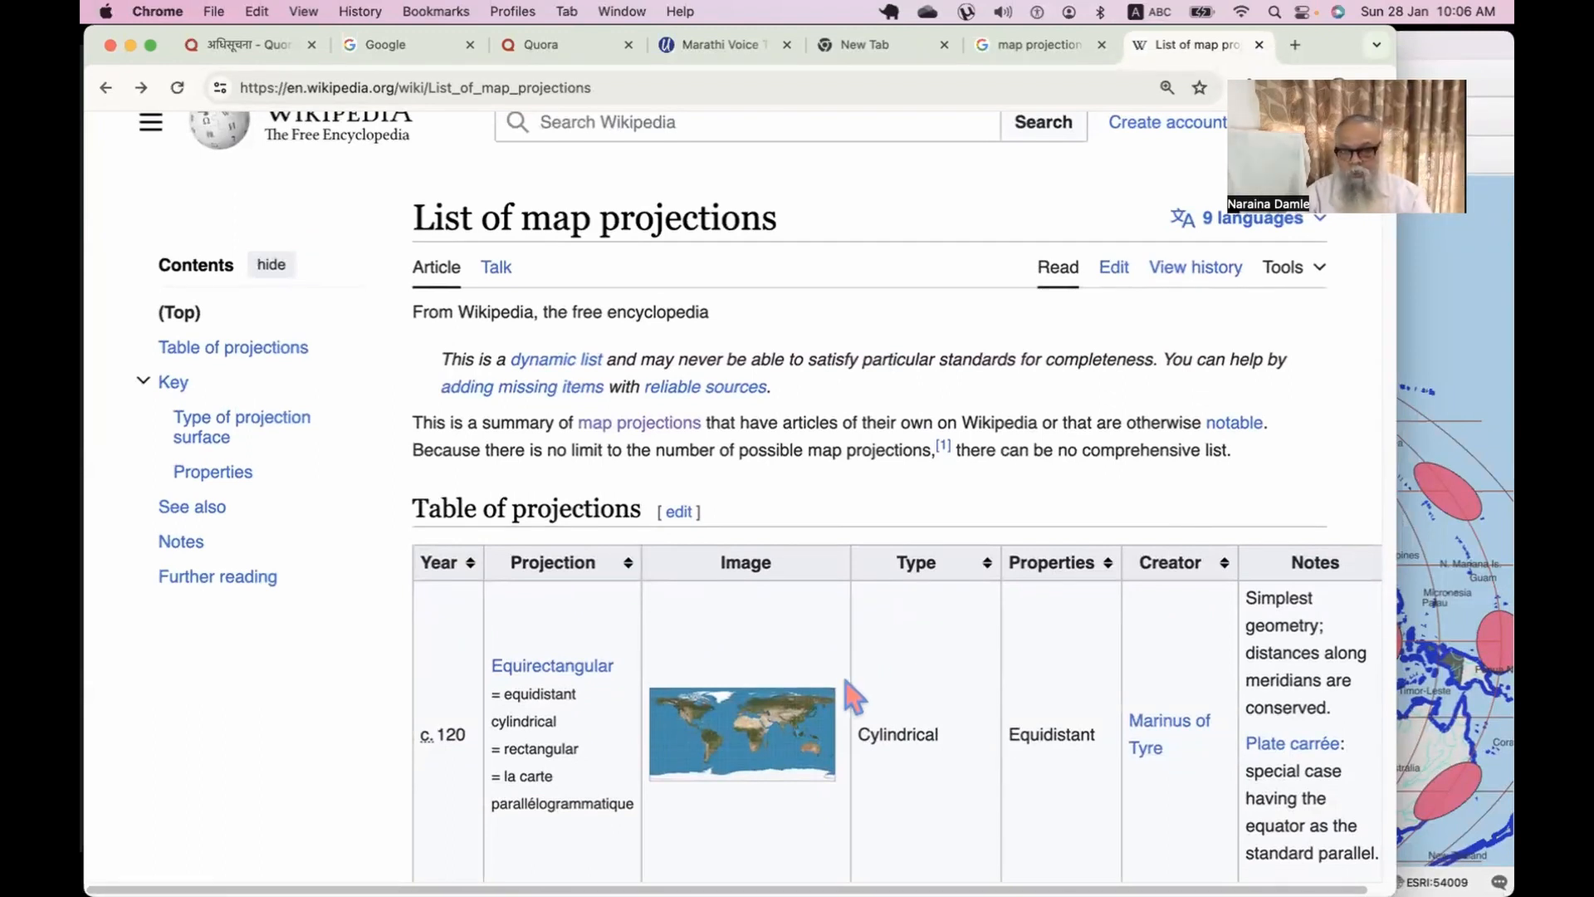
scroll(845, 686, down, 15)
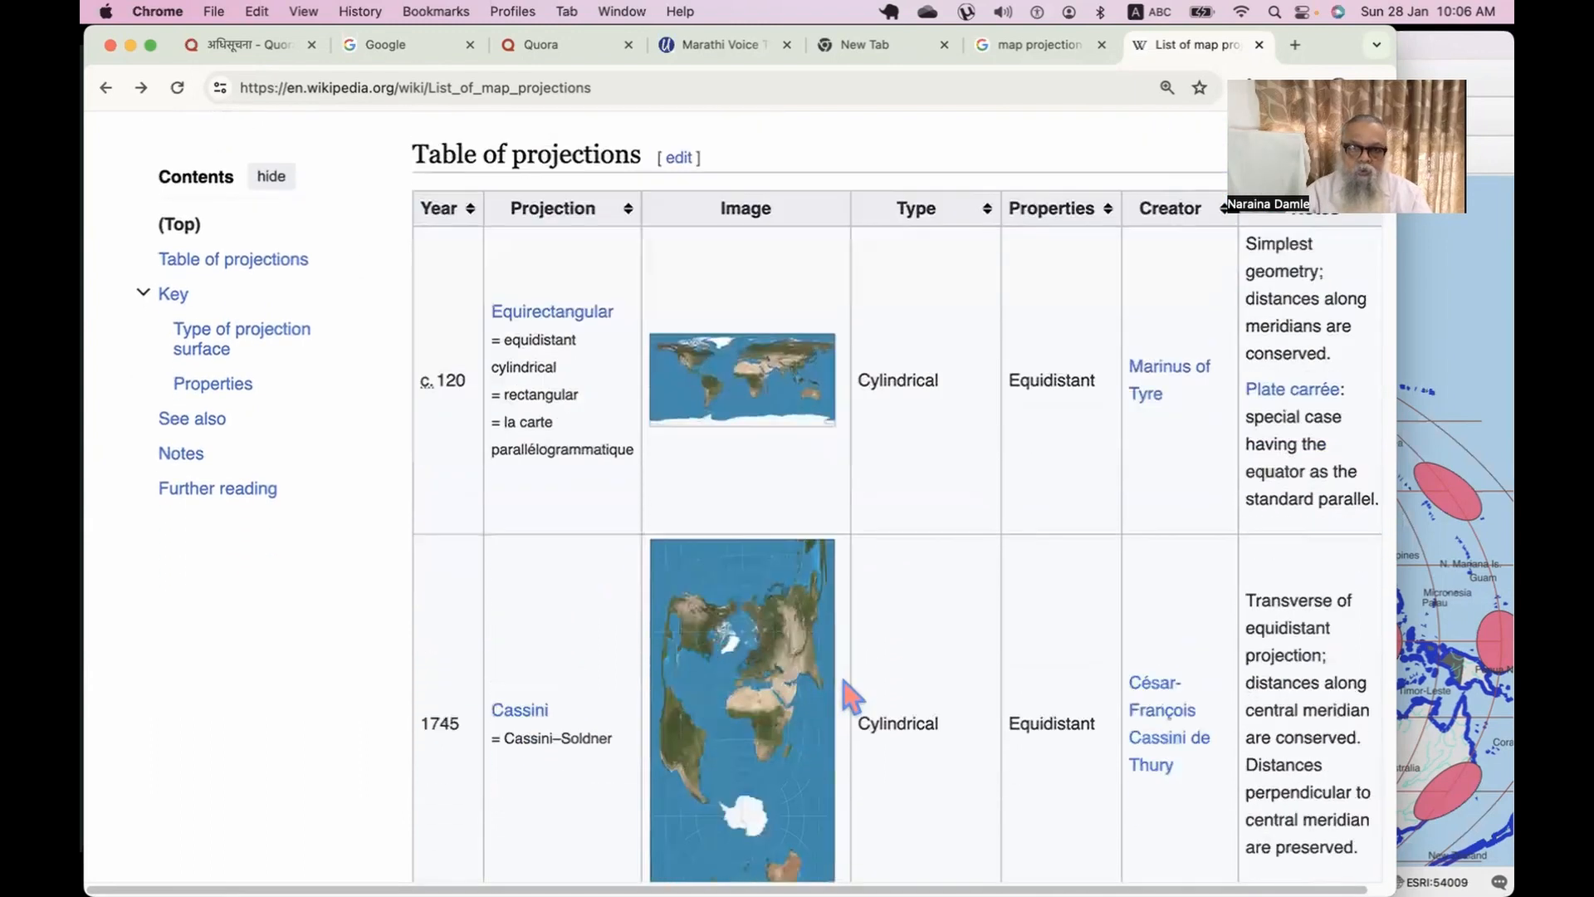
scroll(851, 695, up, 15)
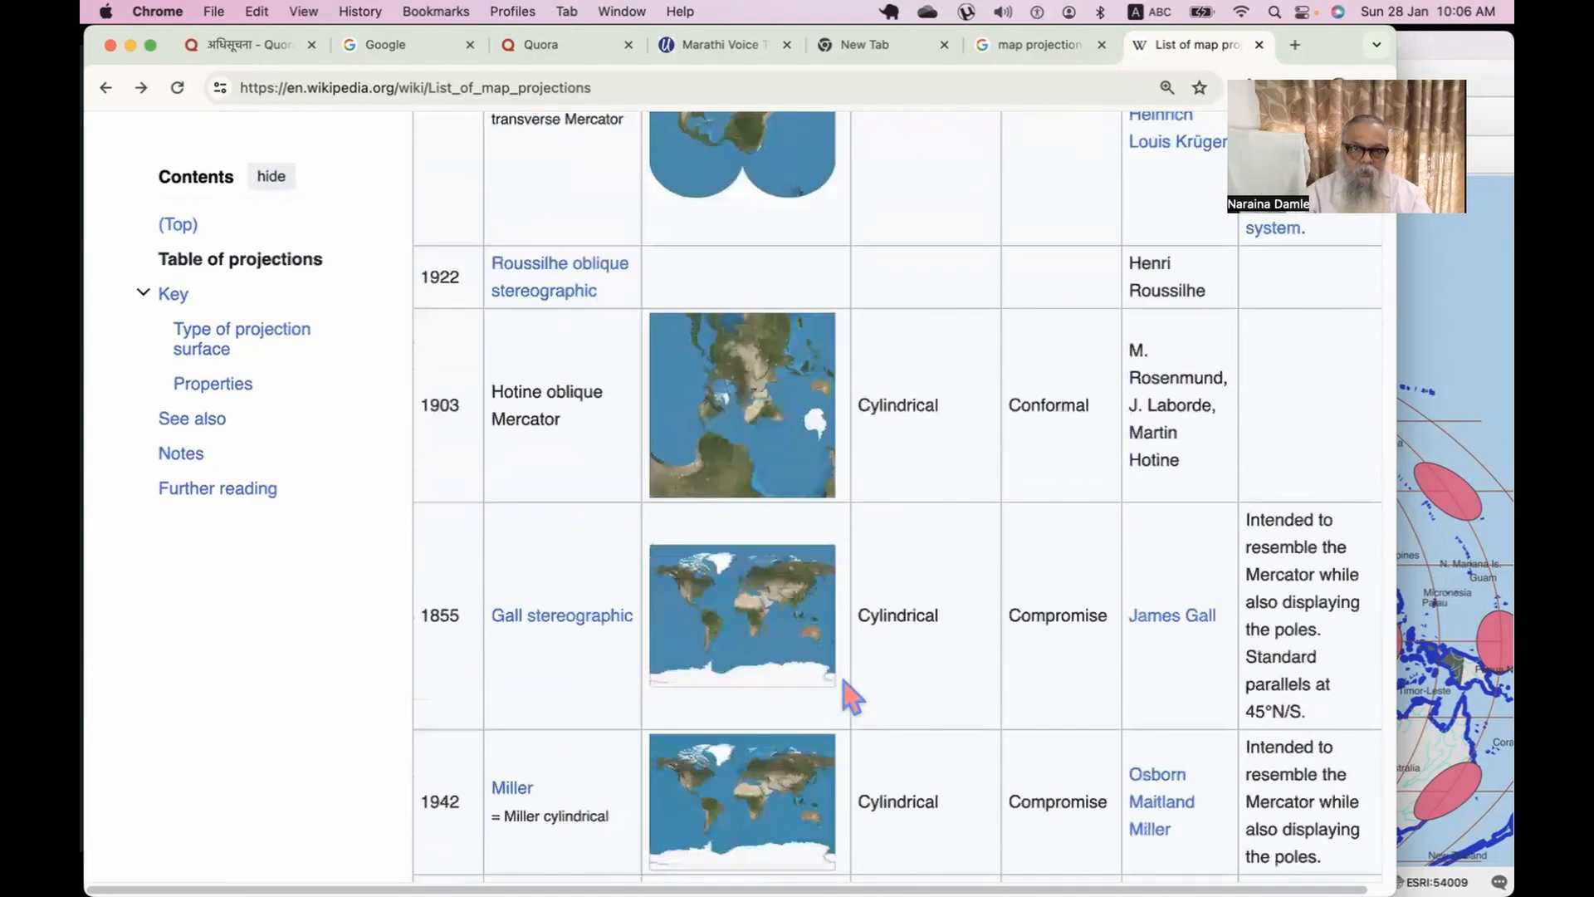
scroll(851, 695, up, 2)
scroll(851, 696, down, 5)
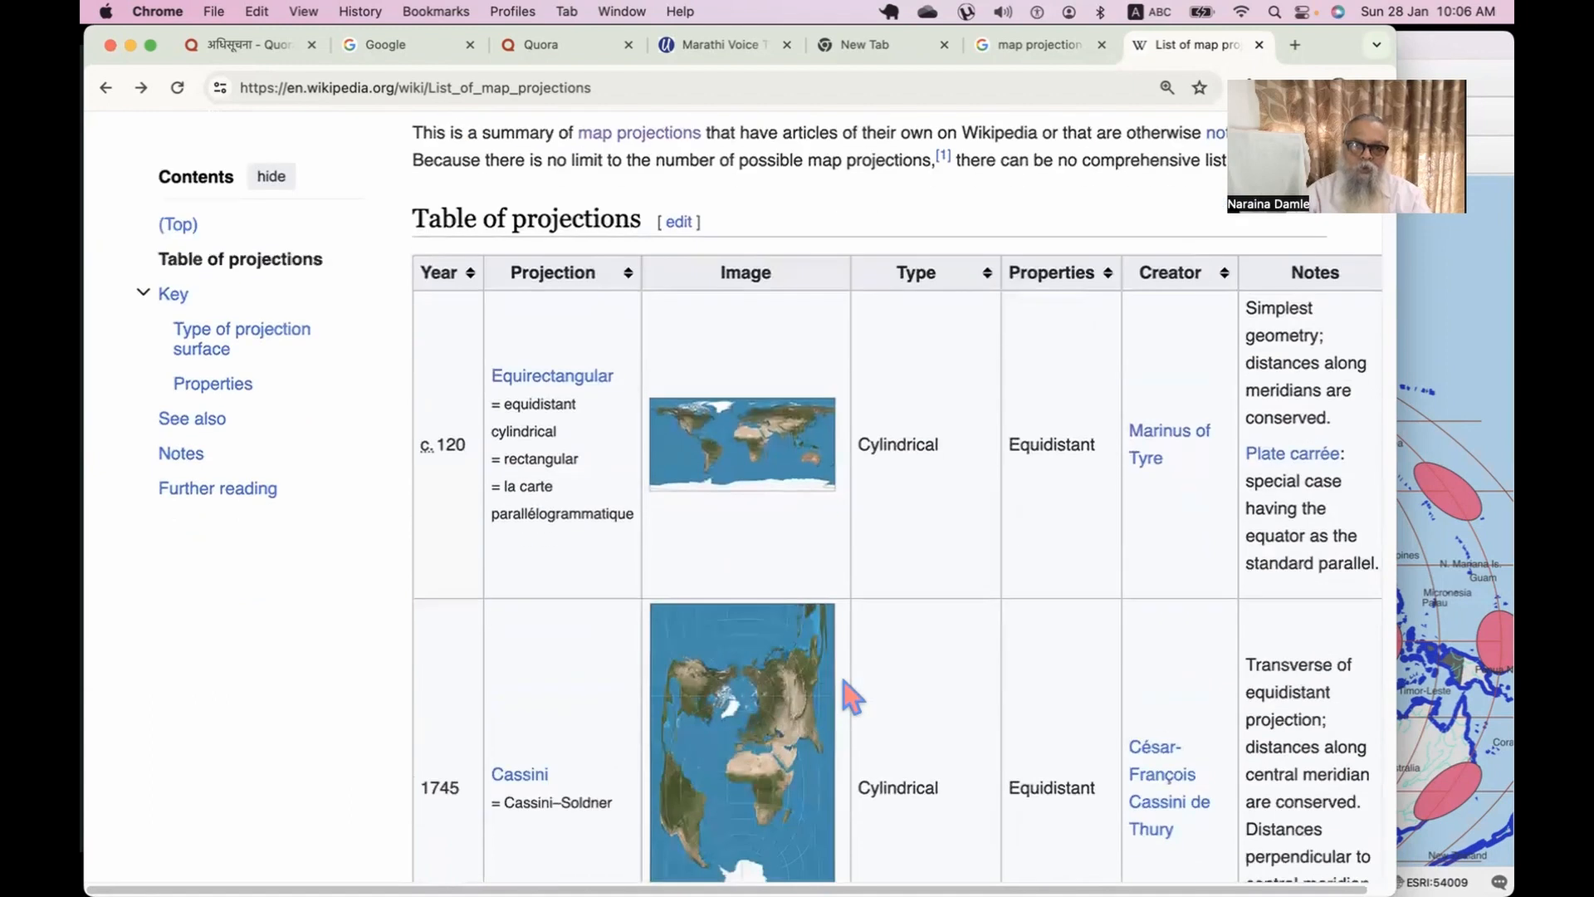
scroll(851, 696, up, 2)
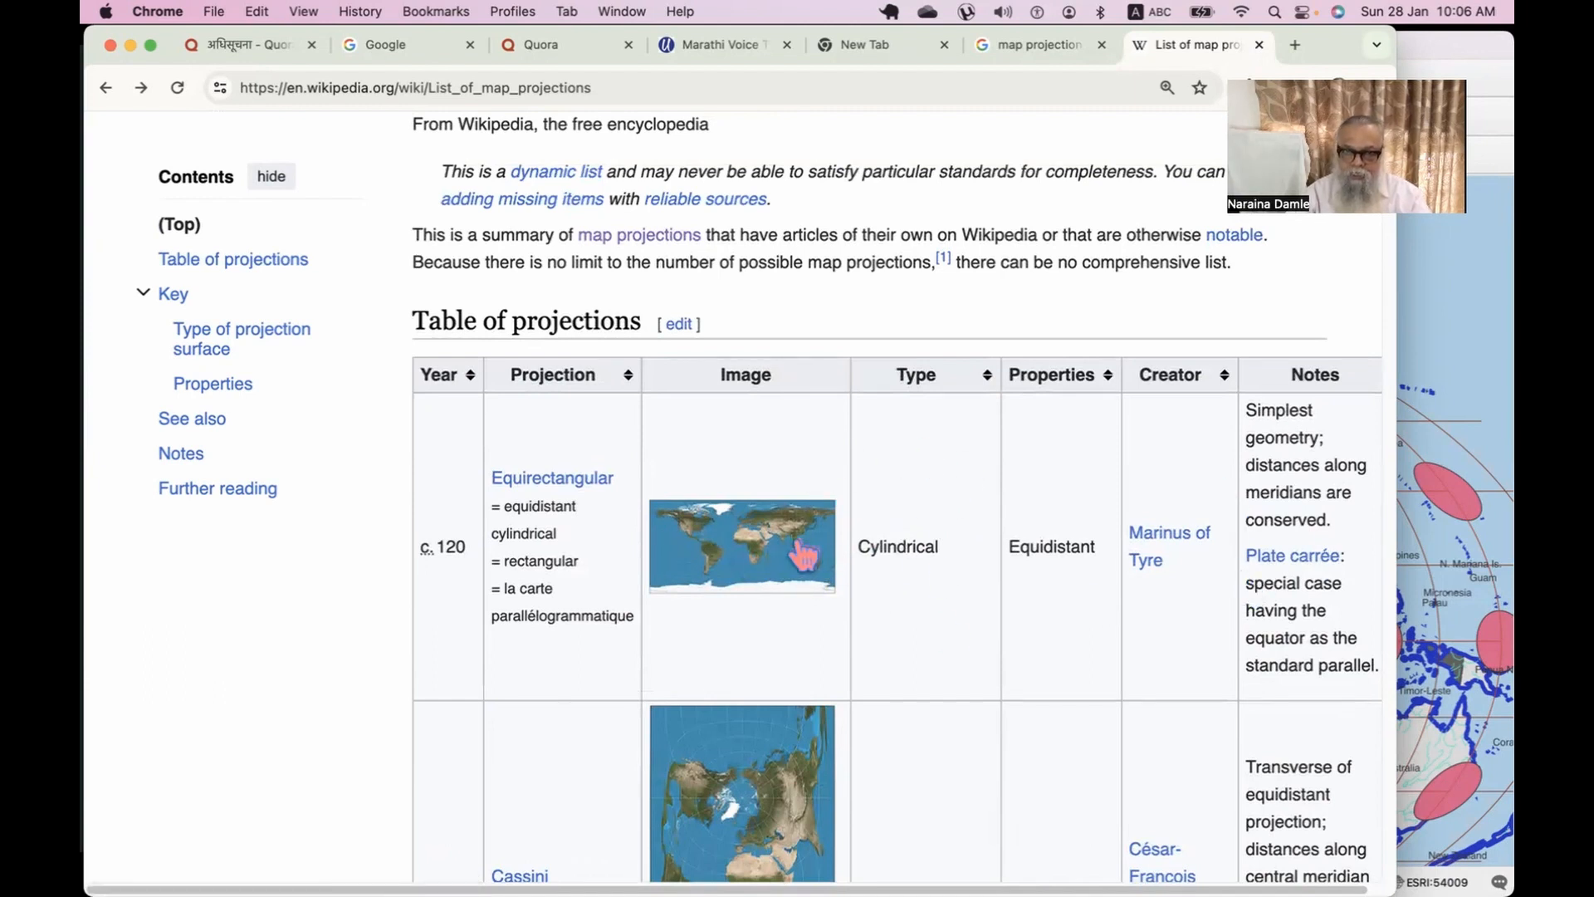
click(762, 564)
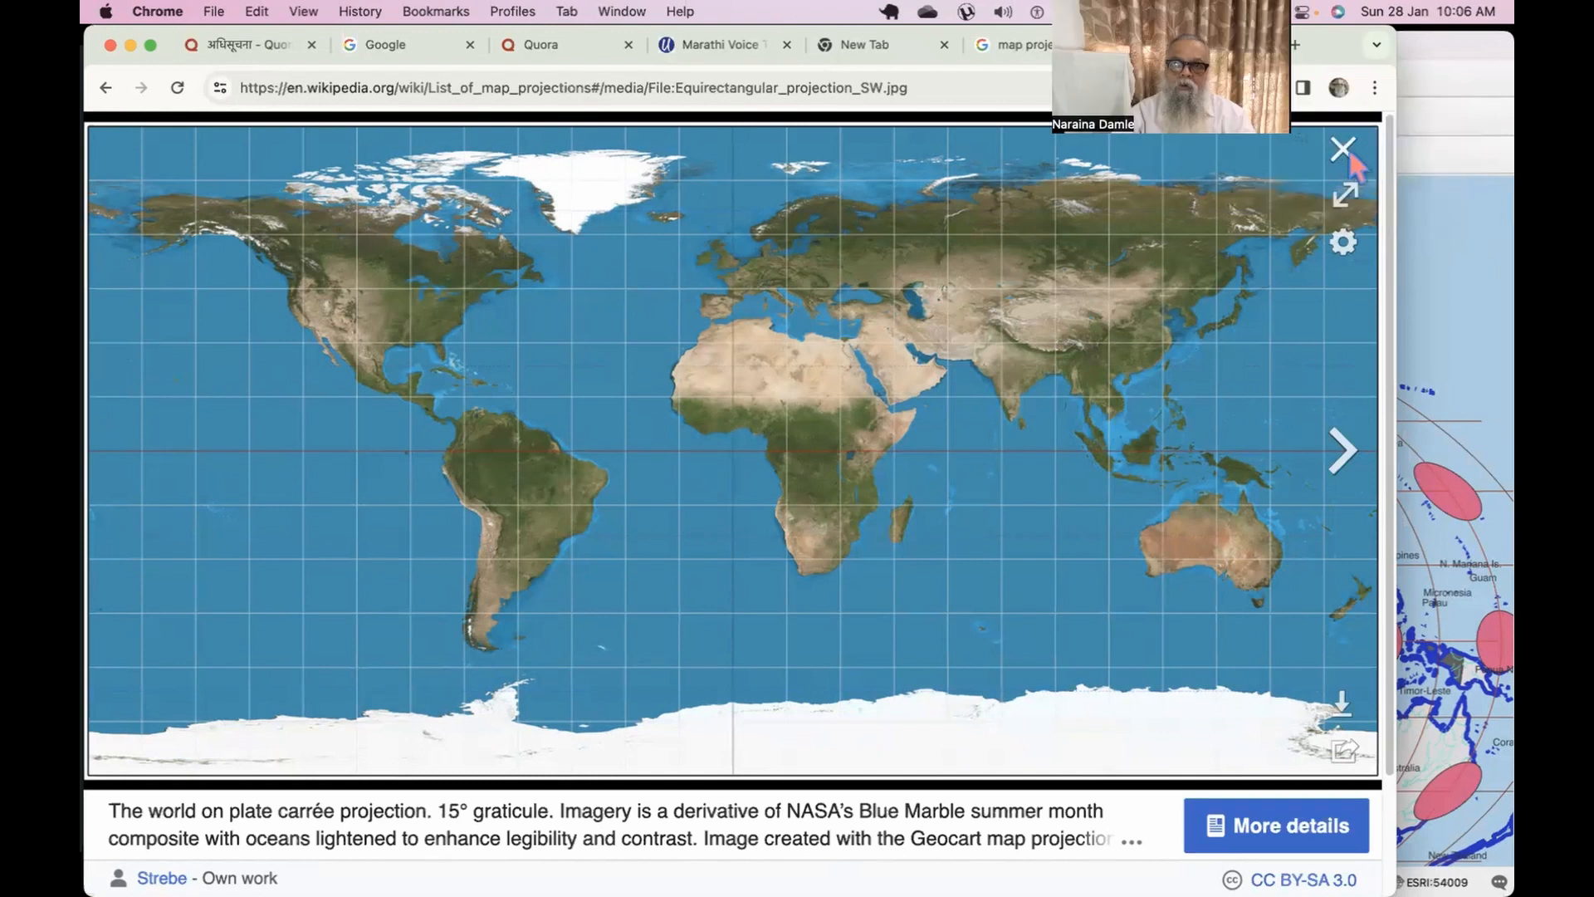
click(1343, 151)
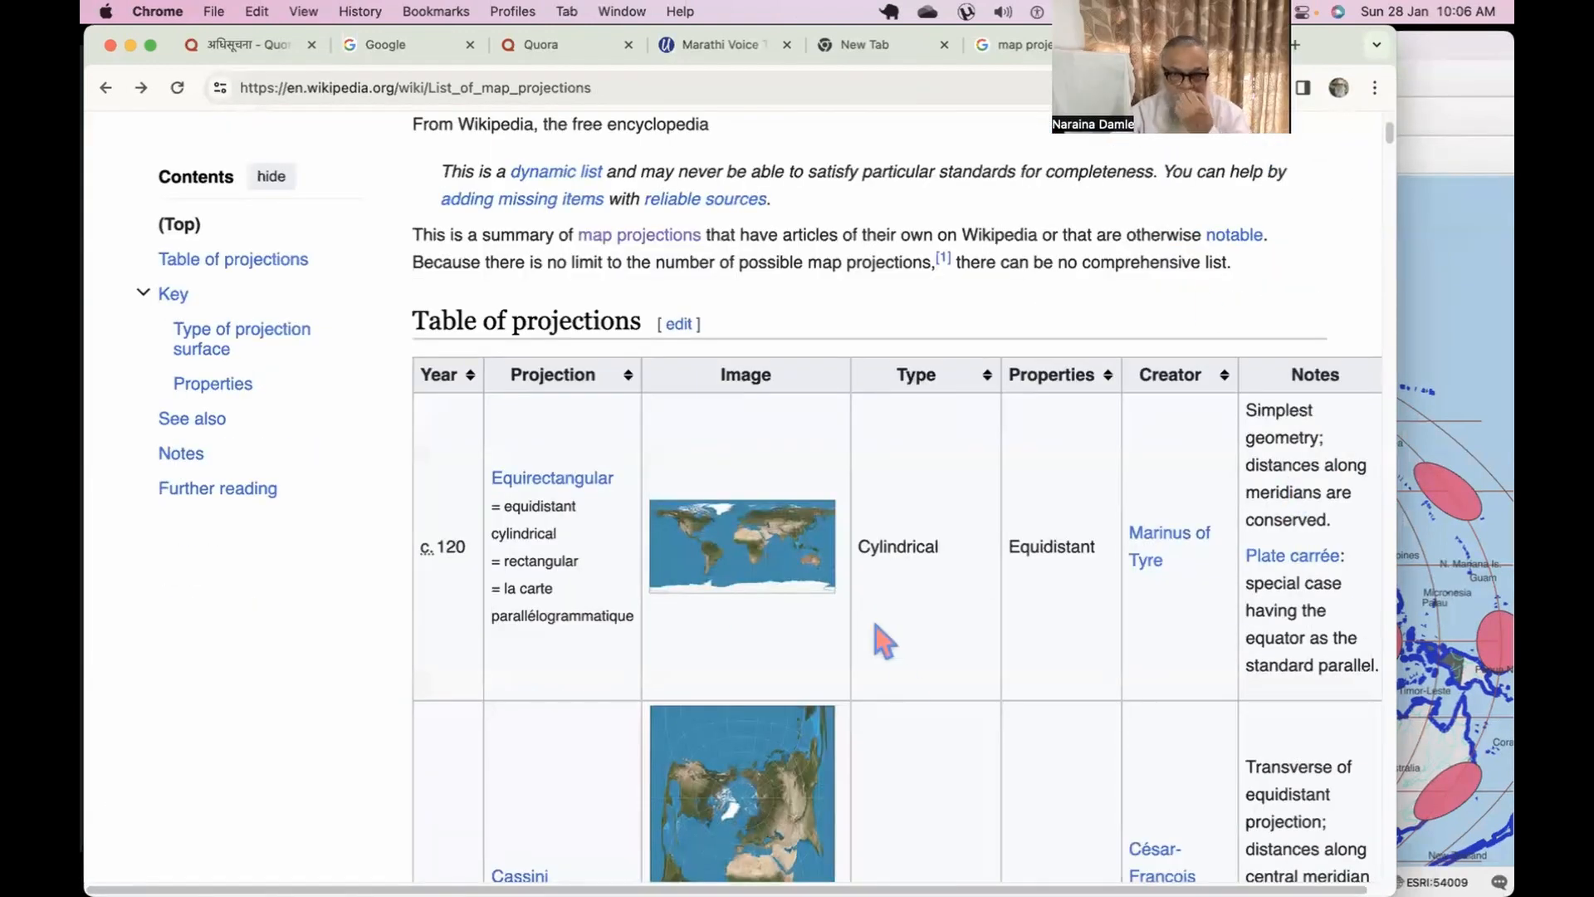
Enlarge the Cassini projection's world map from the table, then close it.
scroll(884, 641, down, 4)
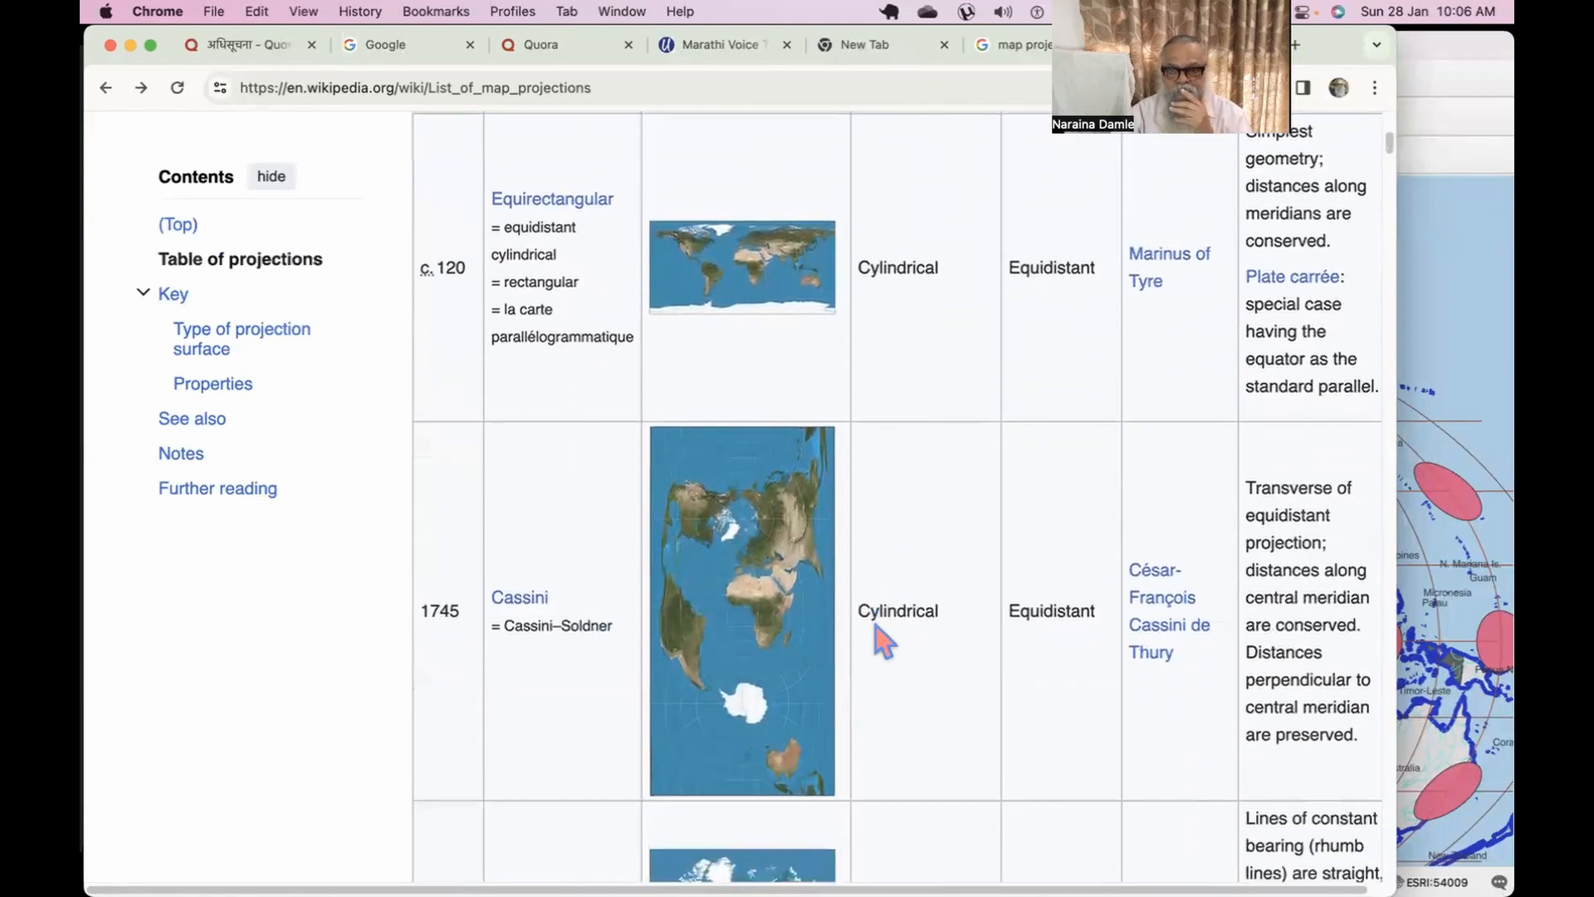
click(751, 621)
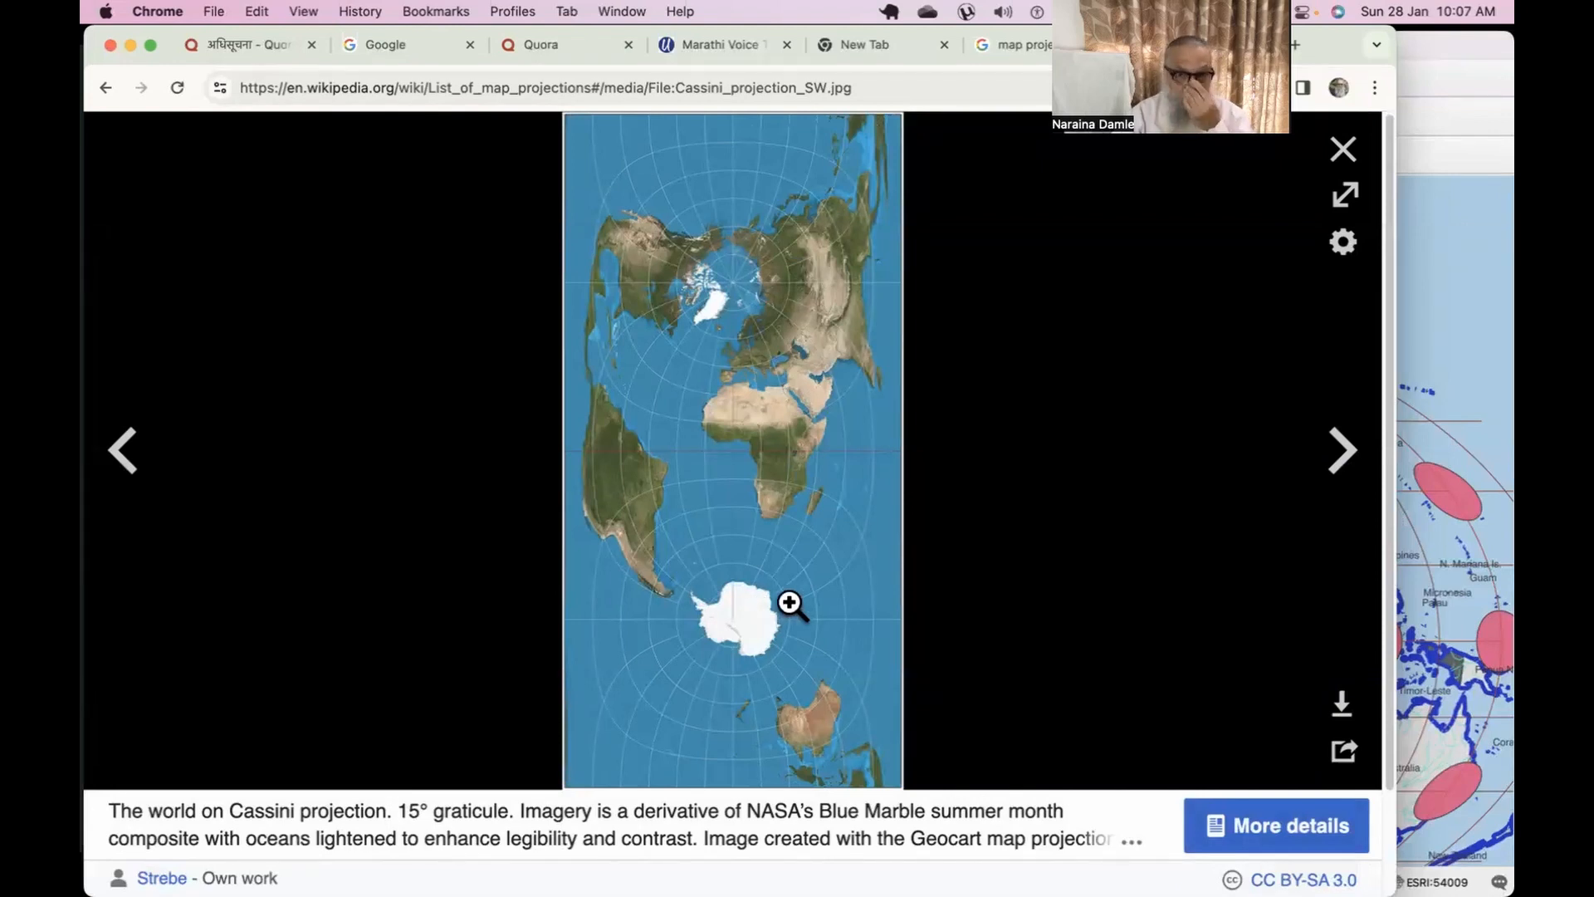
click(1344, 151)
Scroll down and enlarge the Mercator projection's world map.
scroll(723, 618, down, 3)
scroll(719, 618, down, 5)
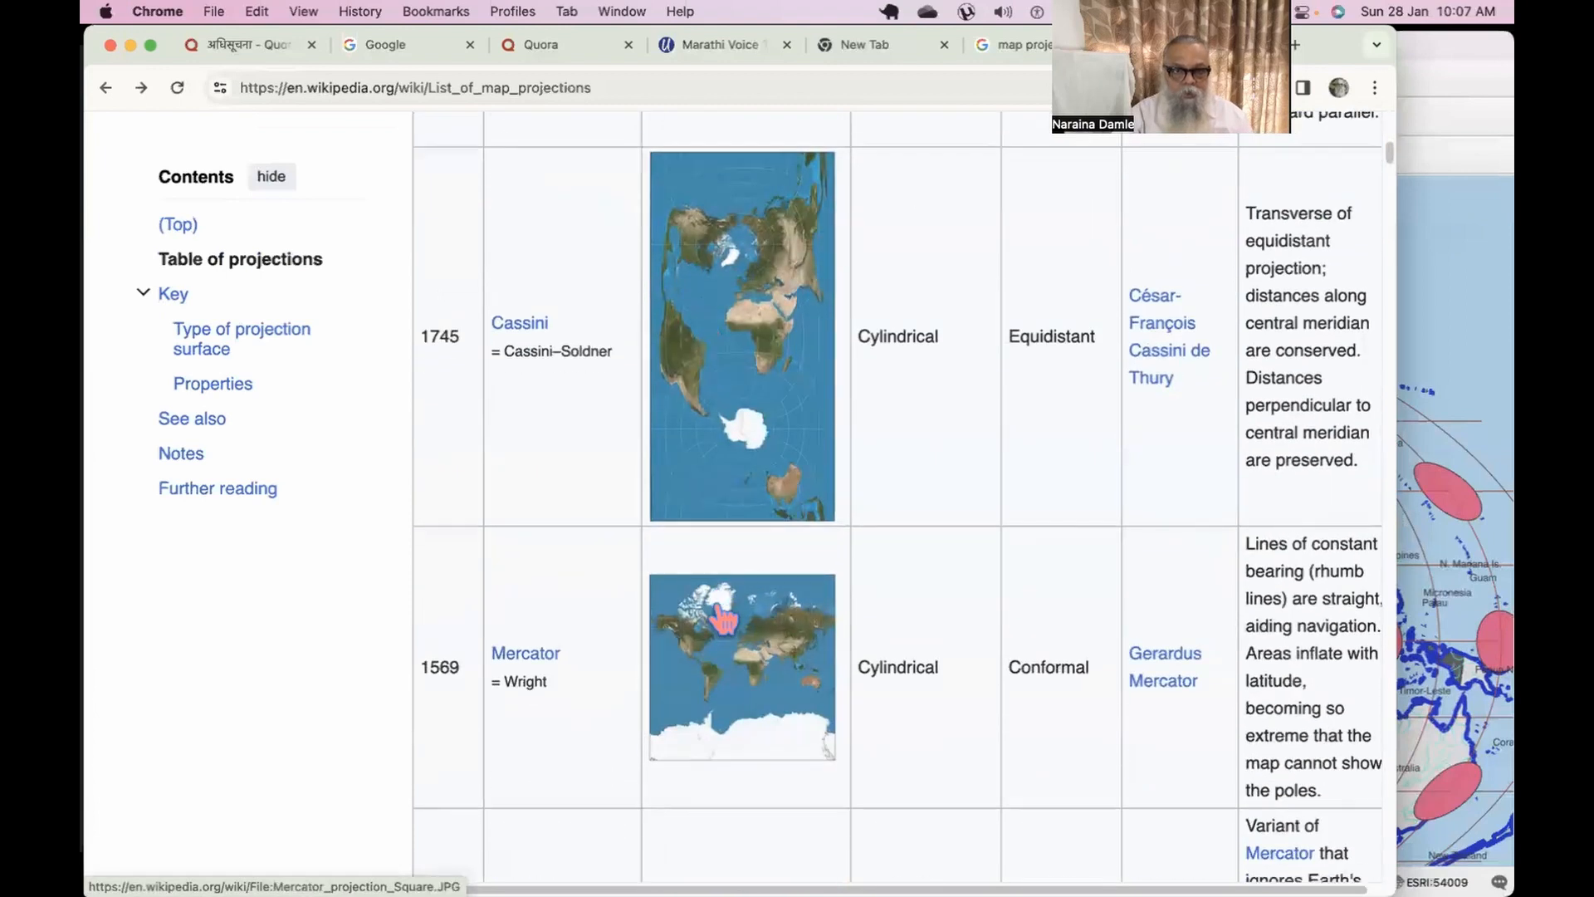
click(742, 509)
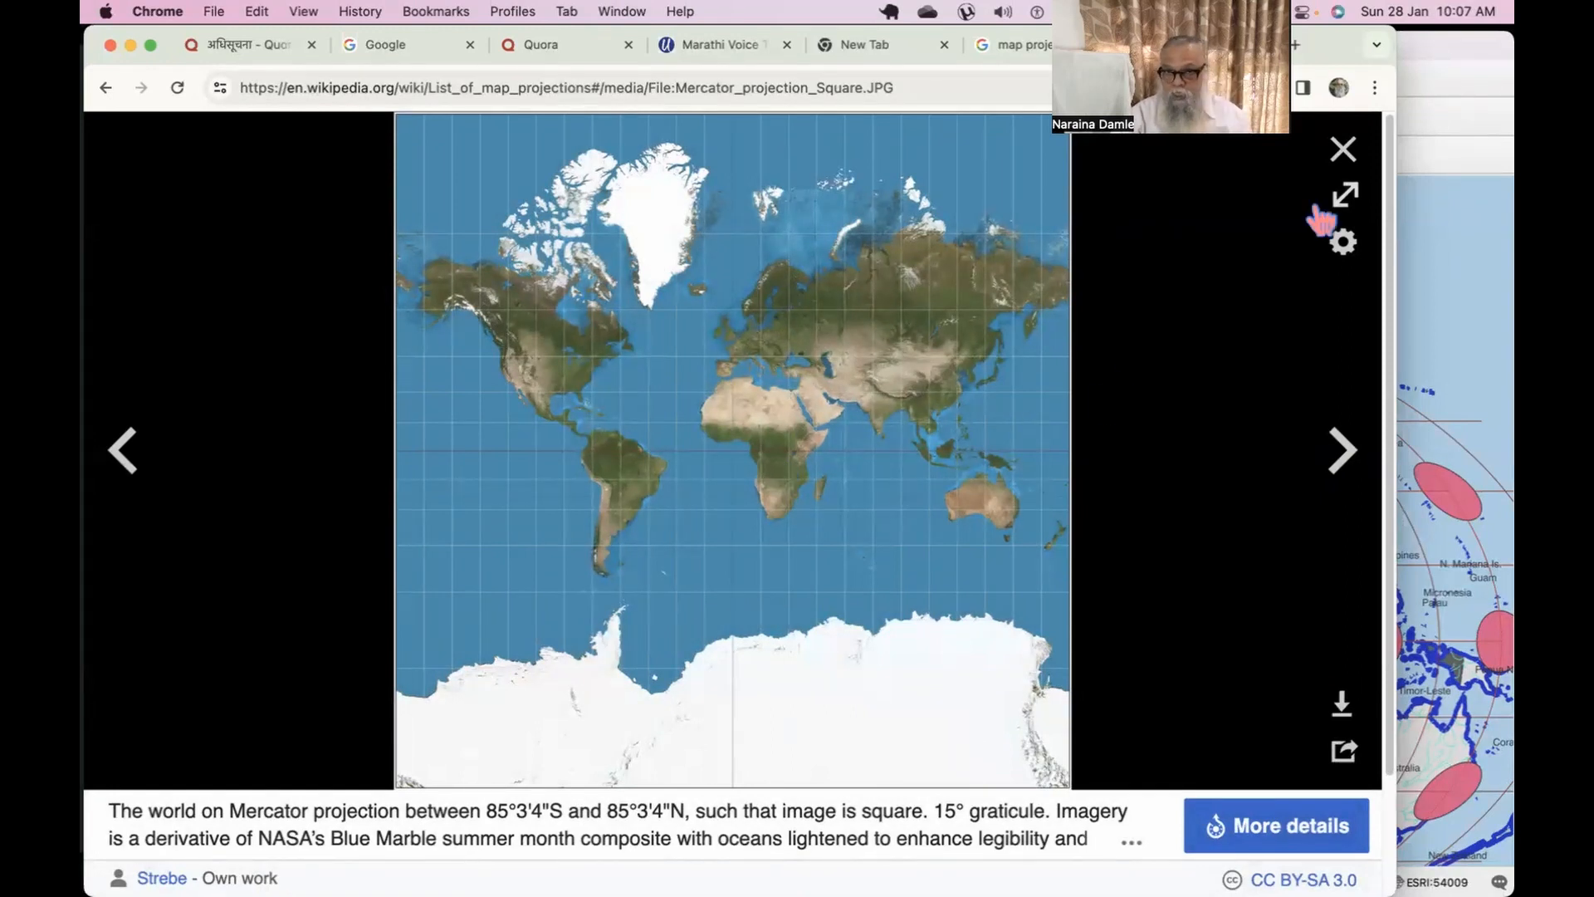
Close the Mercator image, then view and close the Lambert cylindrical equal-area world map.
click(1338, 156)
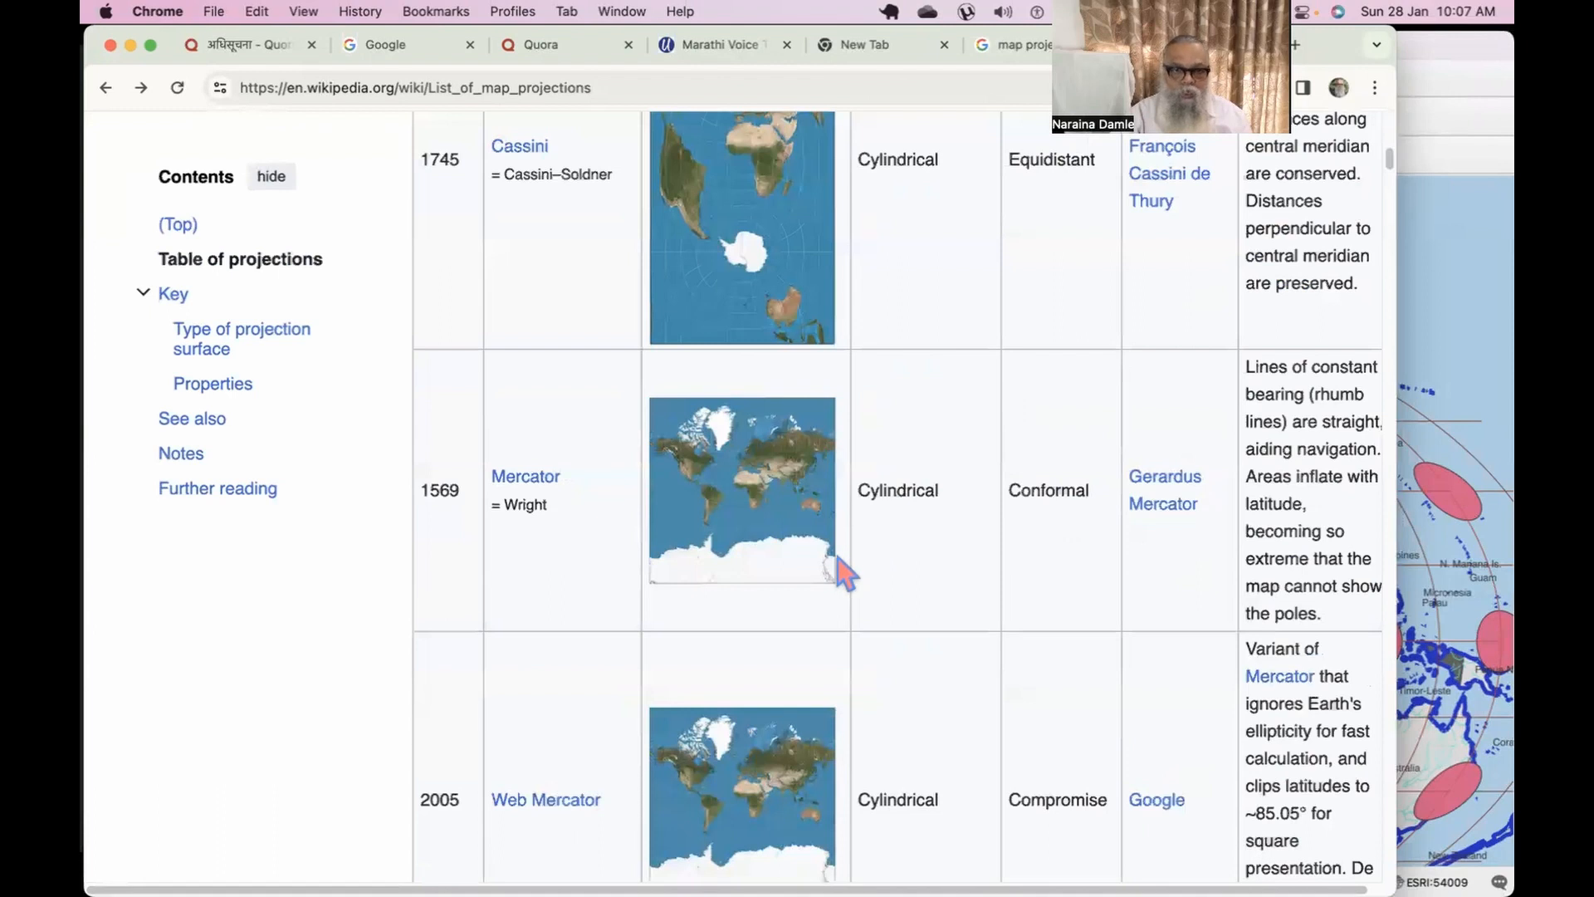
scroll(840, 569, down, 3)
scroll(845, 571, down, 2)
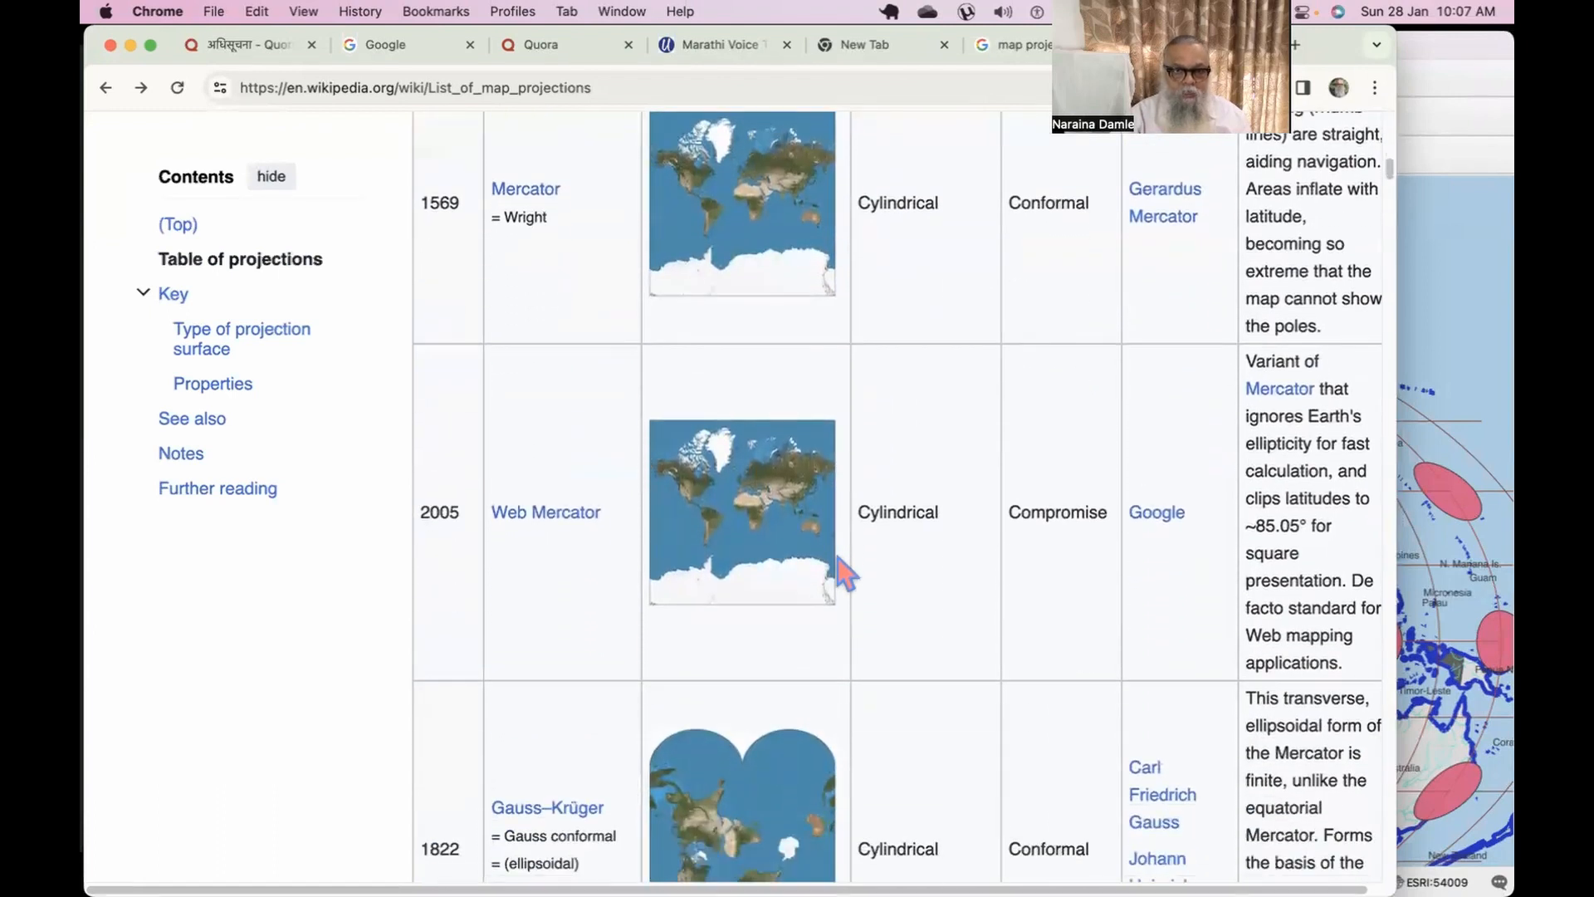
scroll(845, 571, down, 3)
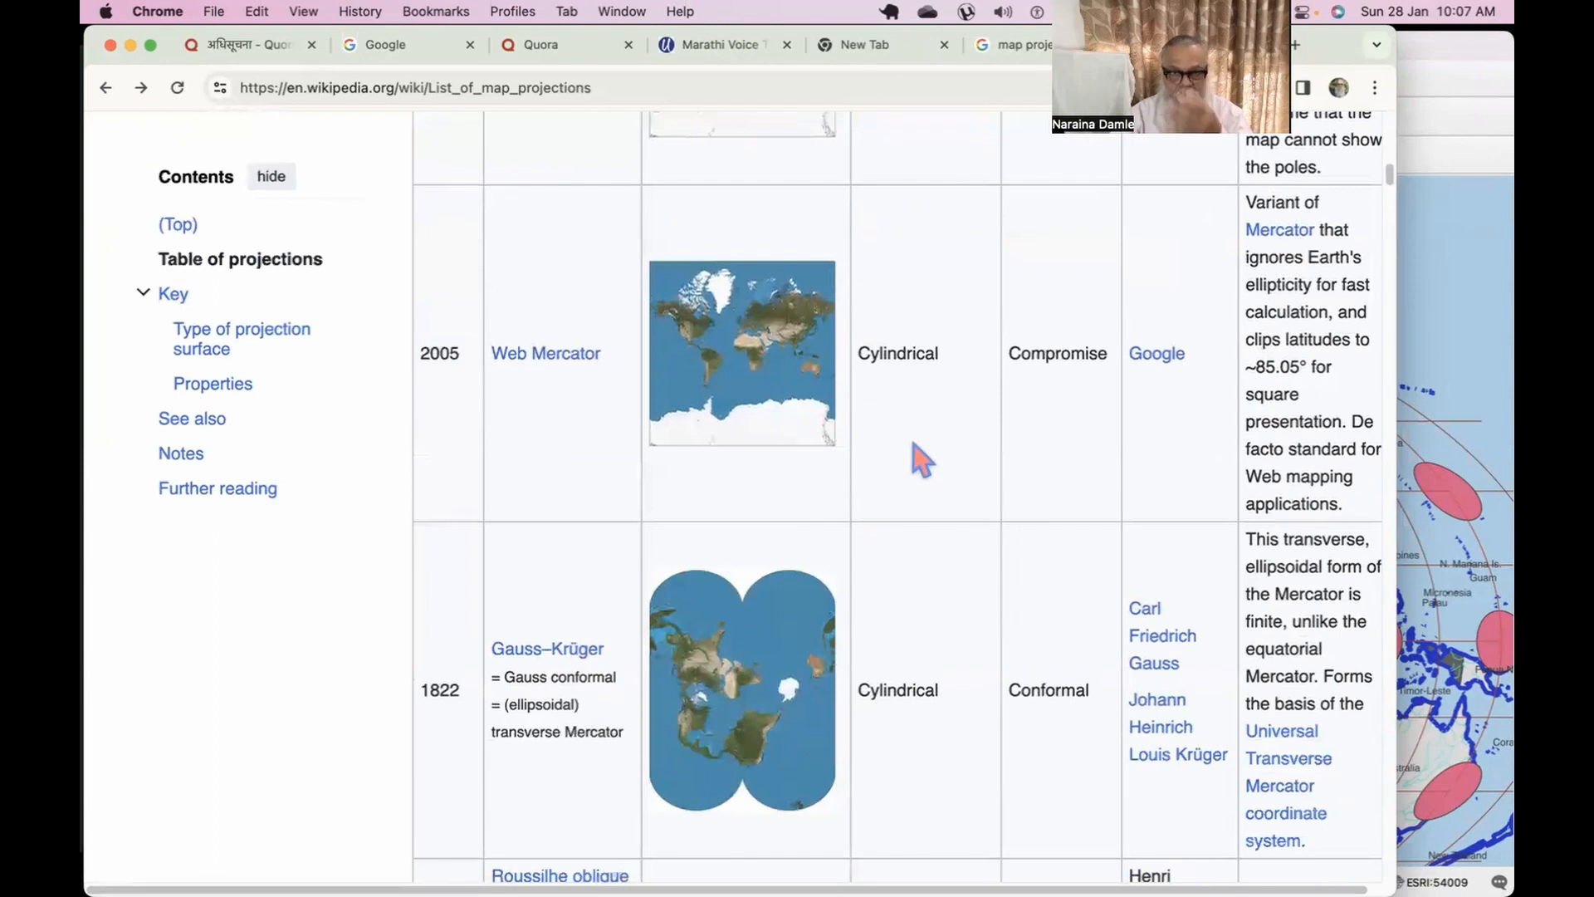
scroll(922, 461, down, 9)
scroll(923, 461, down, 3)
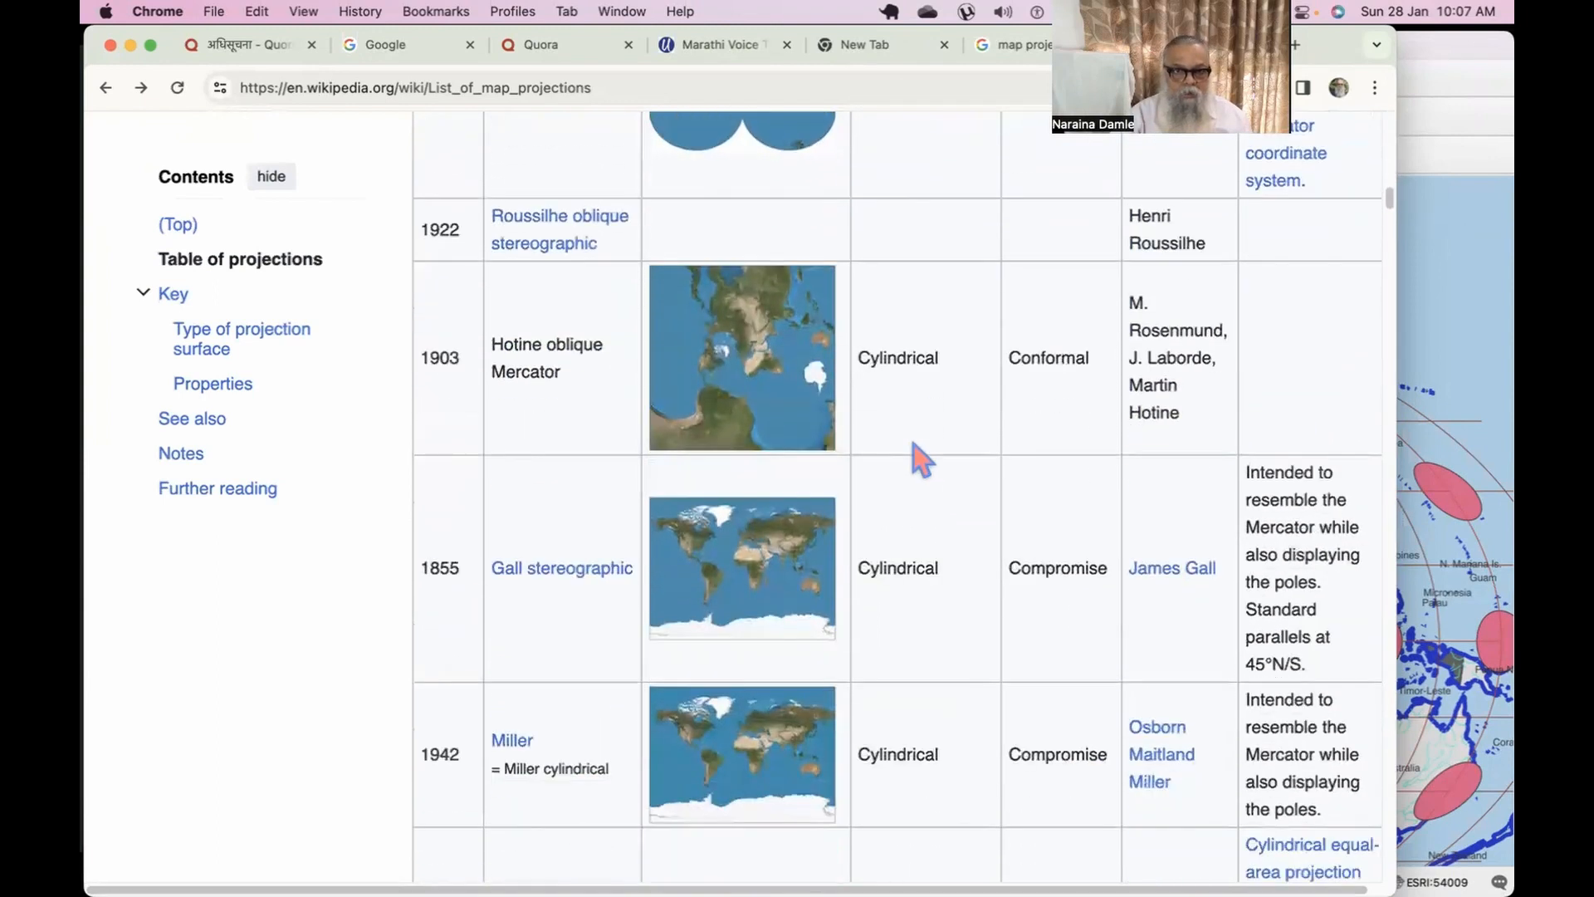
scroll(922, 461, down, 3)
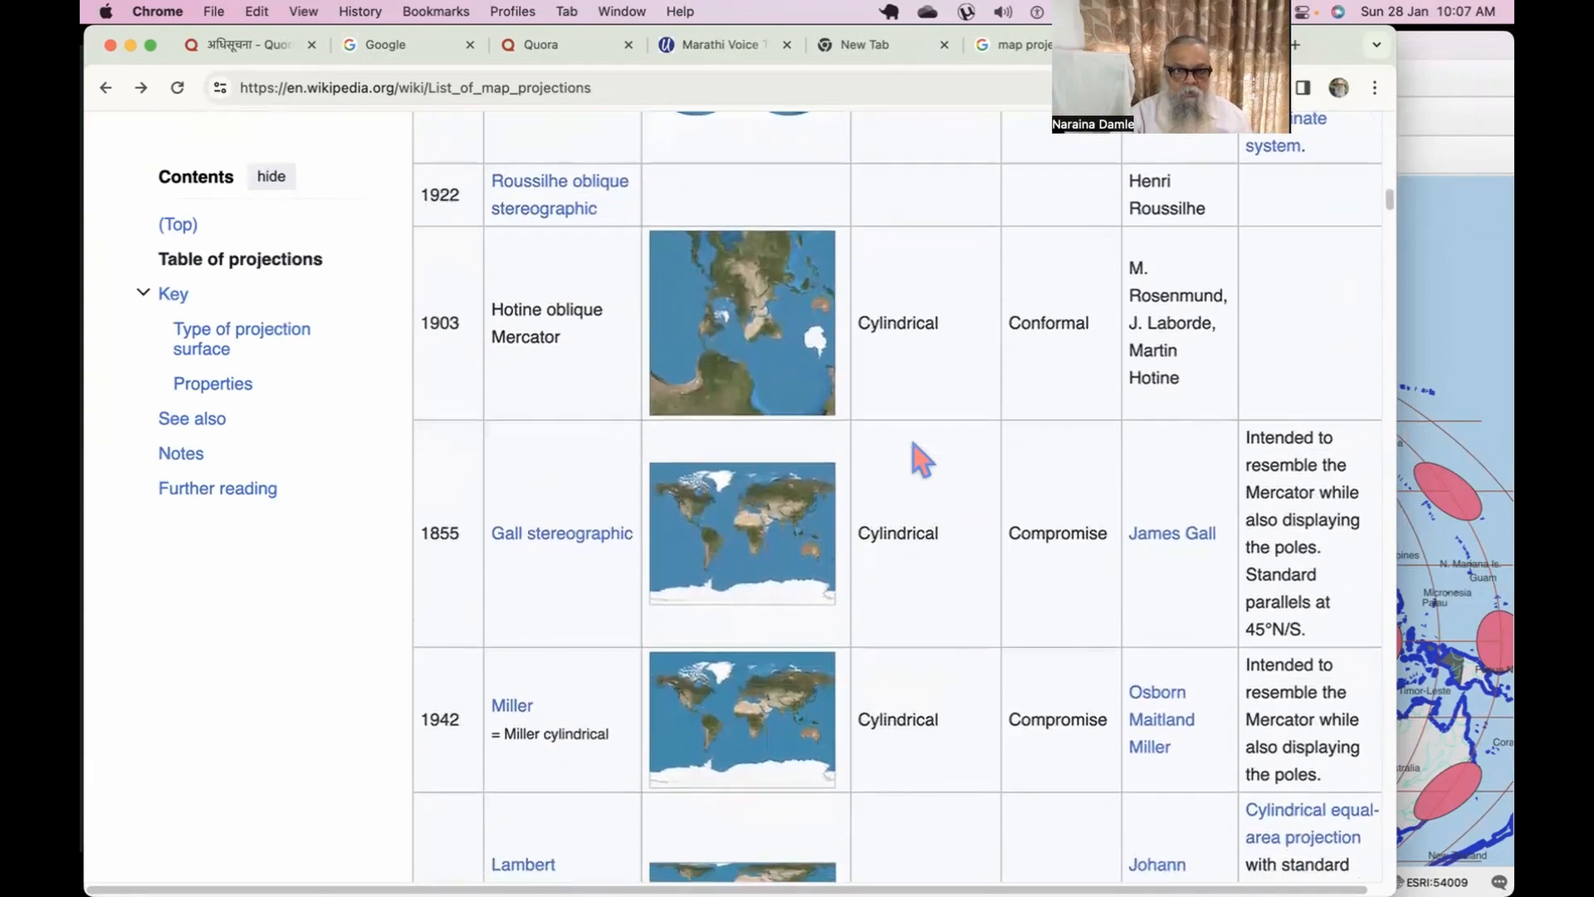
scroll(922, 461, down, 4)
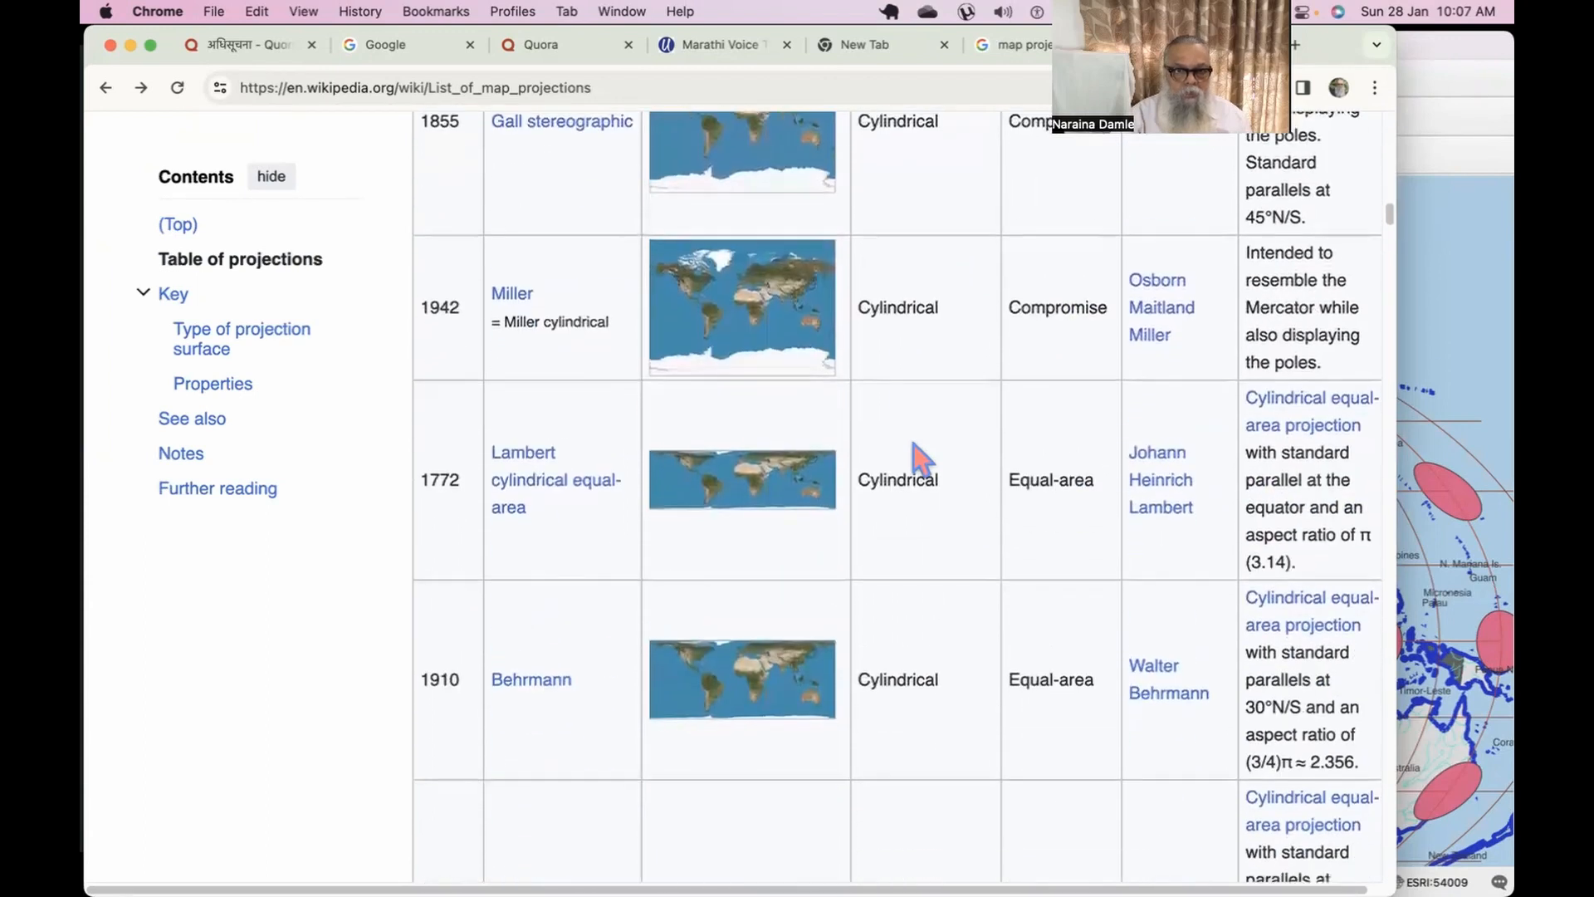
click(735, 462)
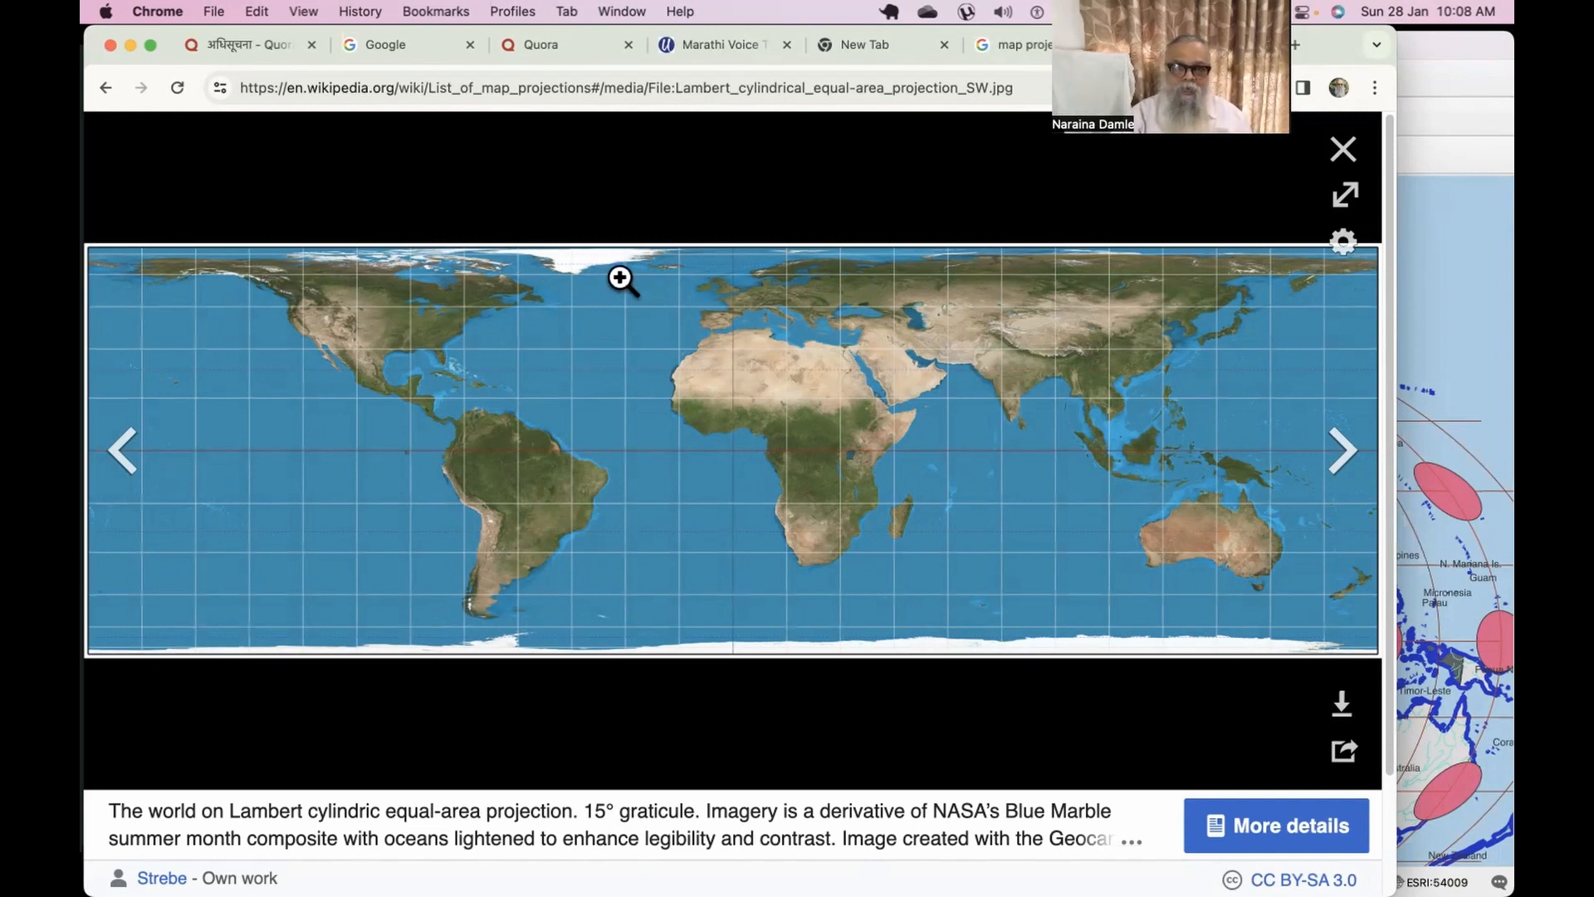
key(Escape)
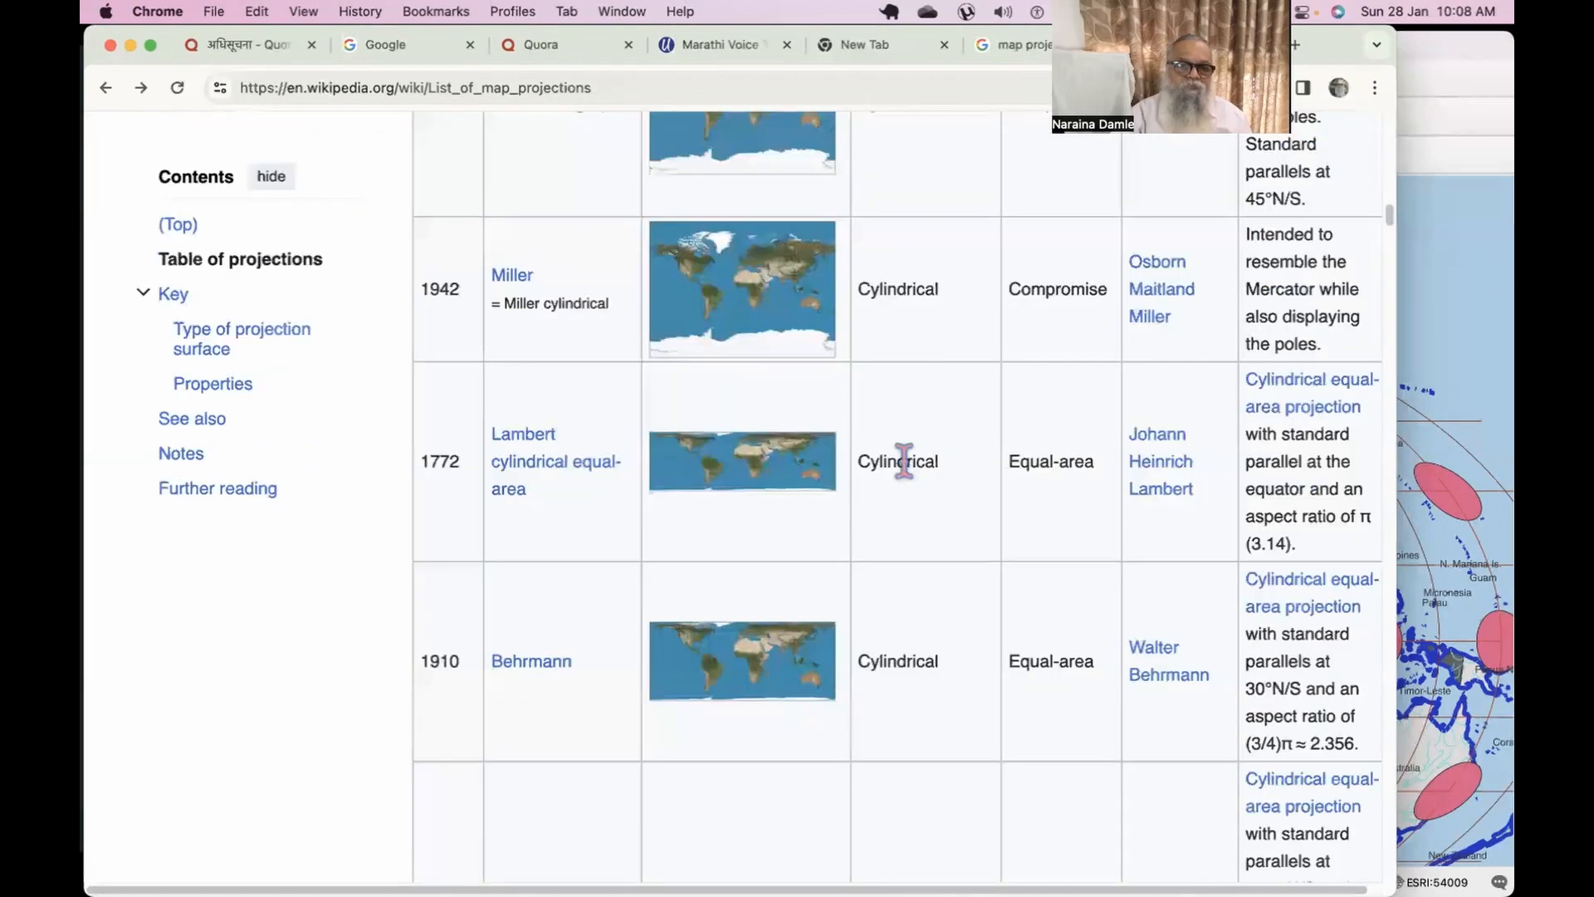
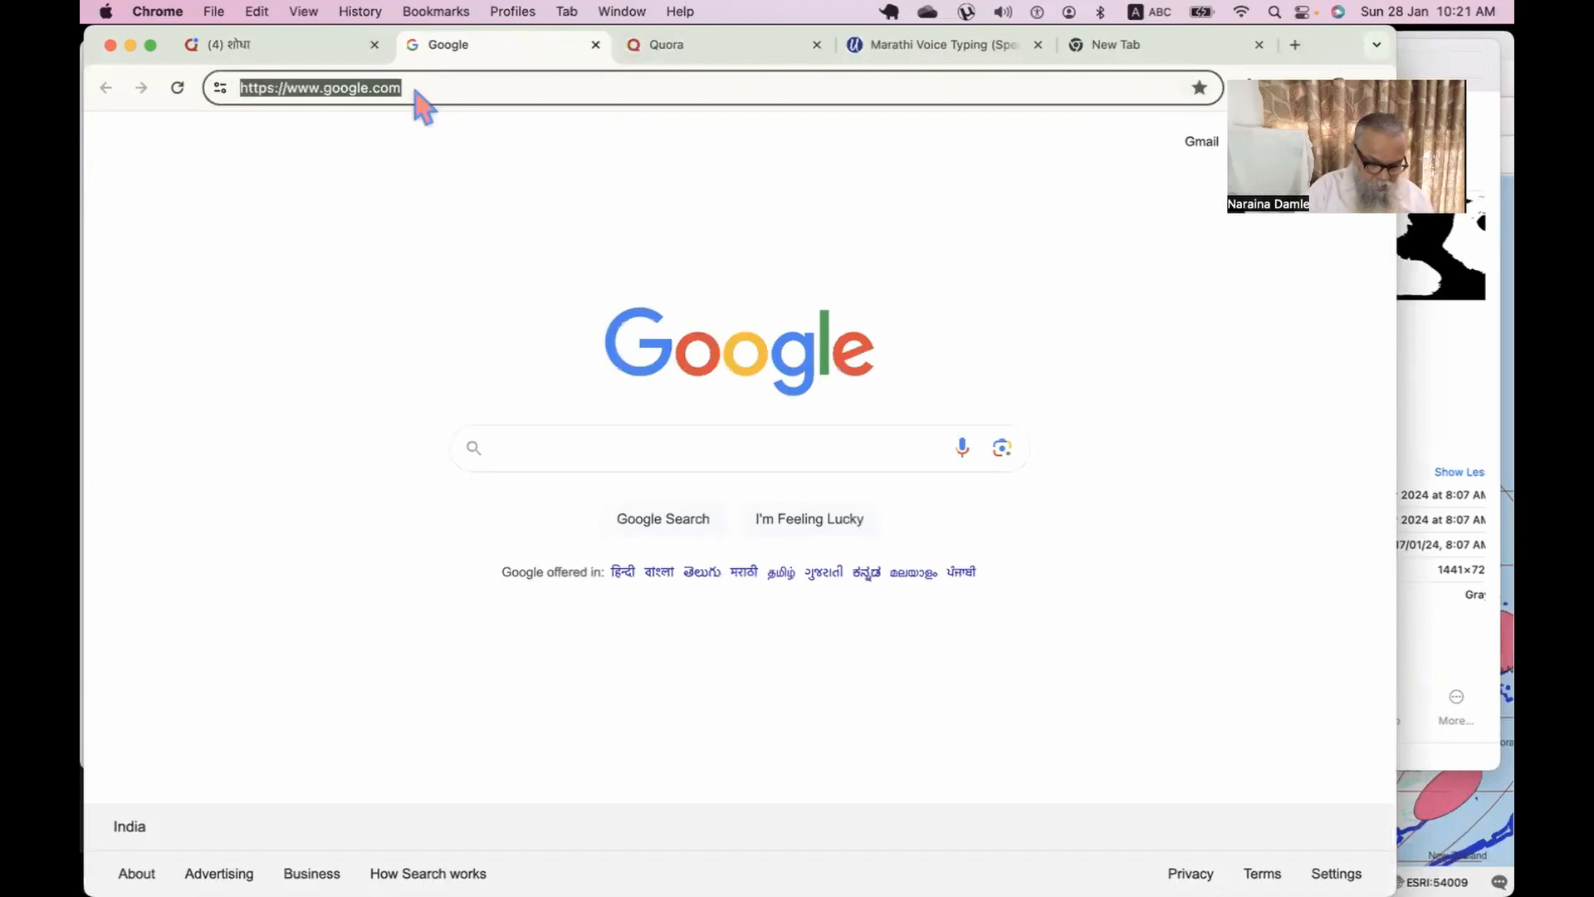
Load the QGIS website (qgis.org) from the address bar and scroll its home page.
text(qgis)
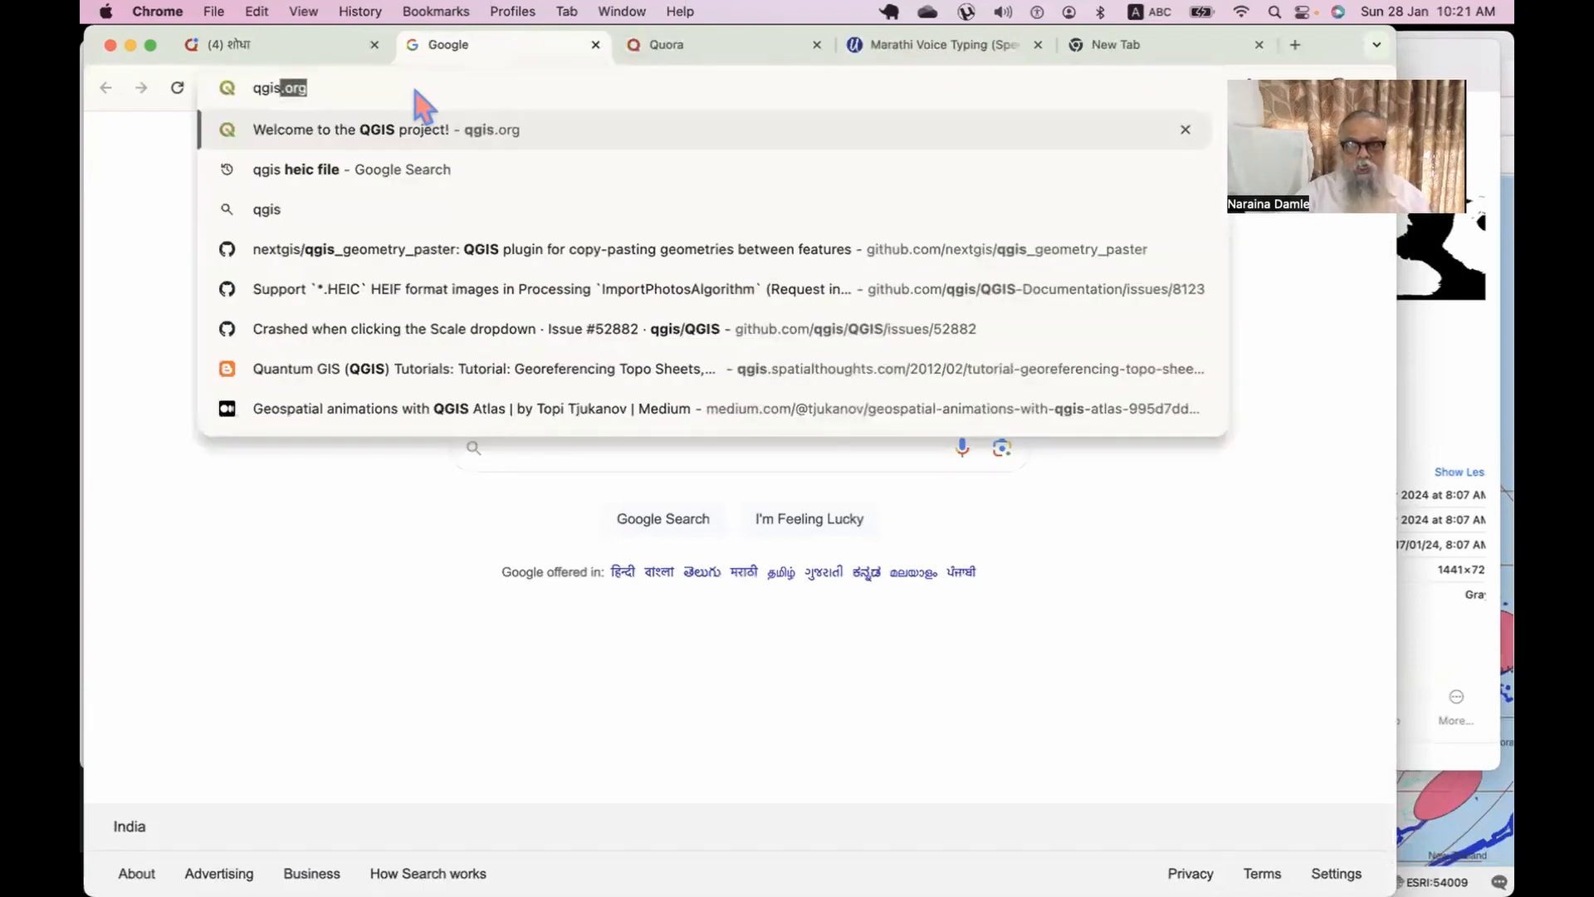
key(Return)
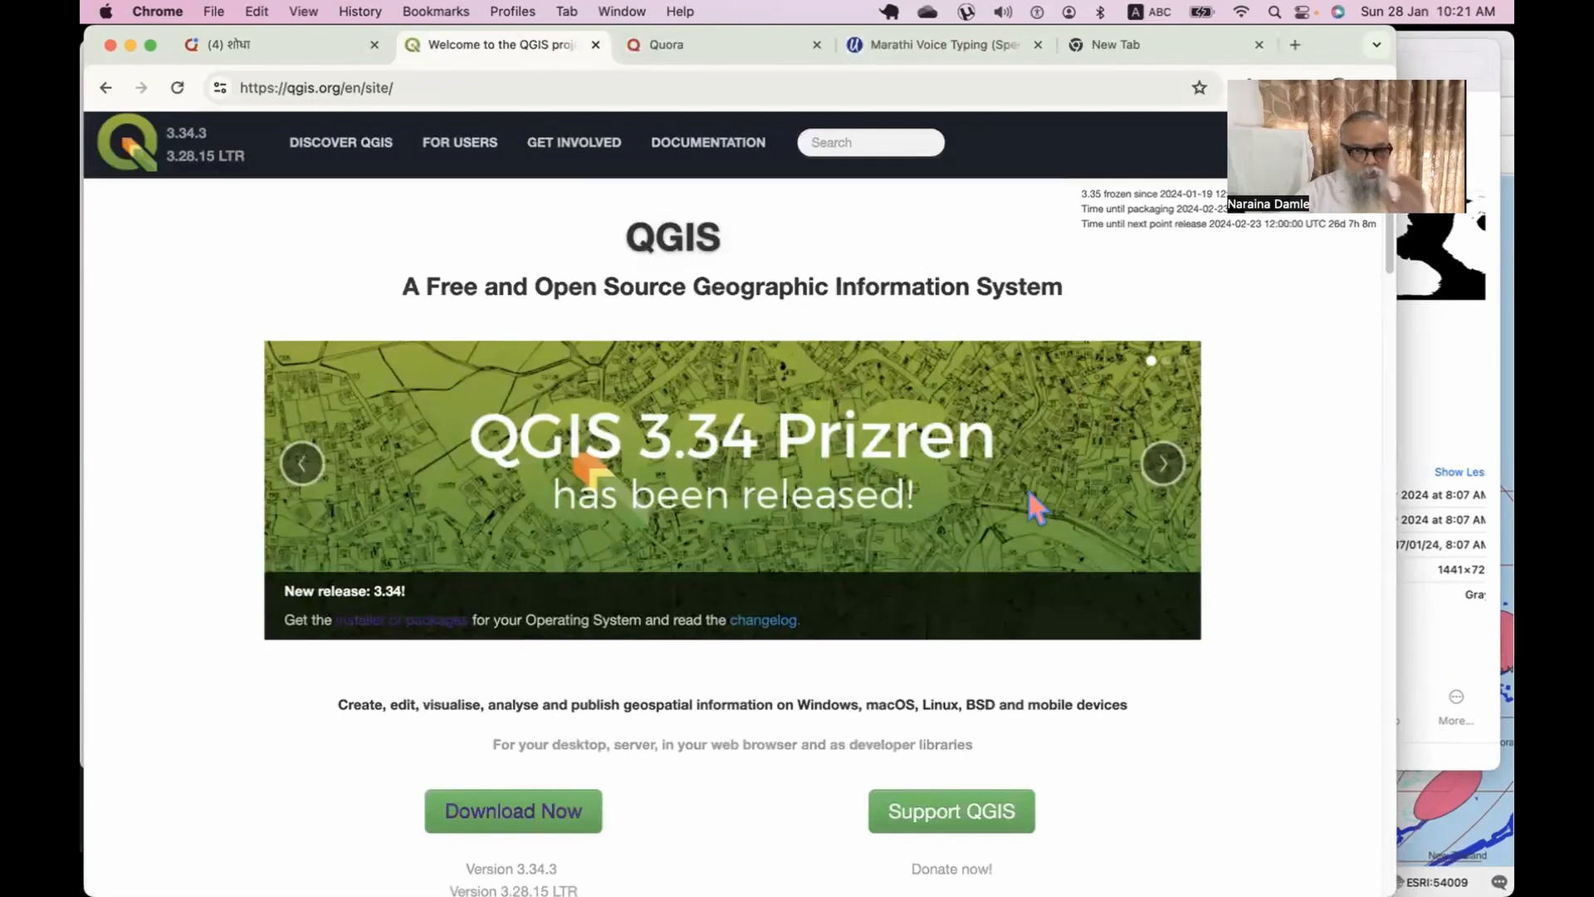
scroll(1028, 488, down, 1)
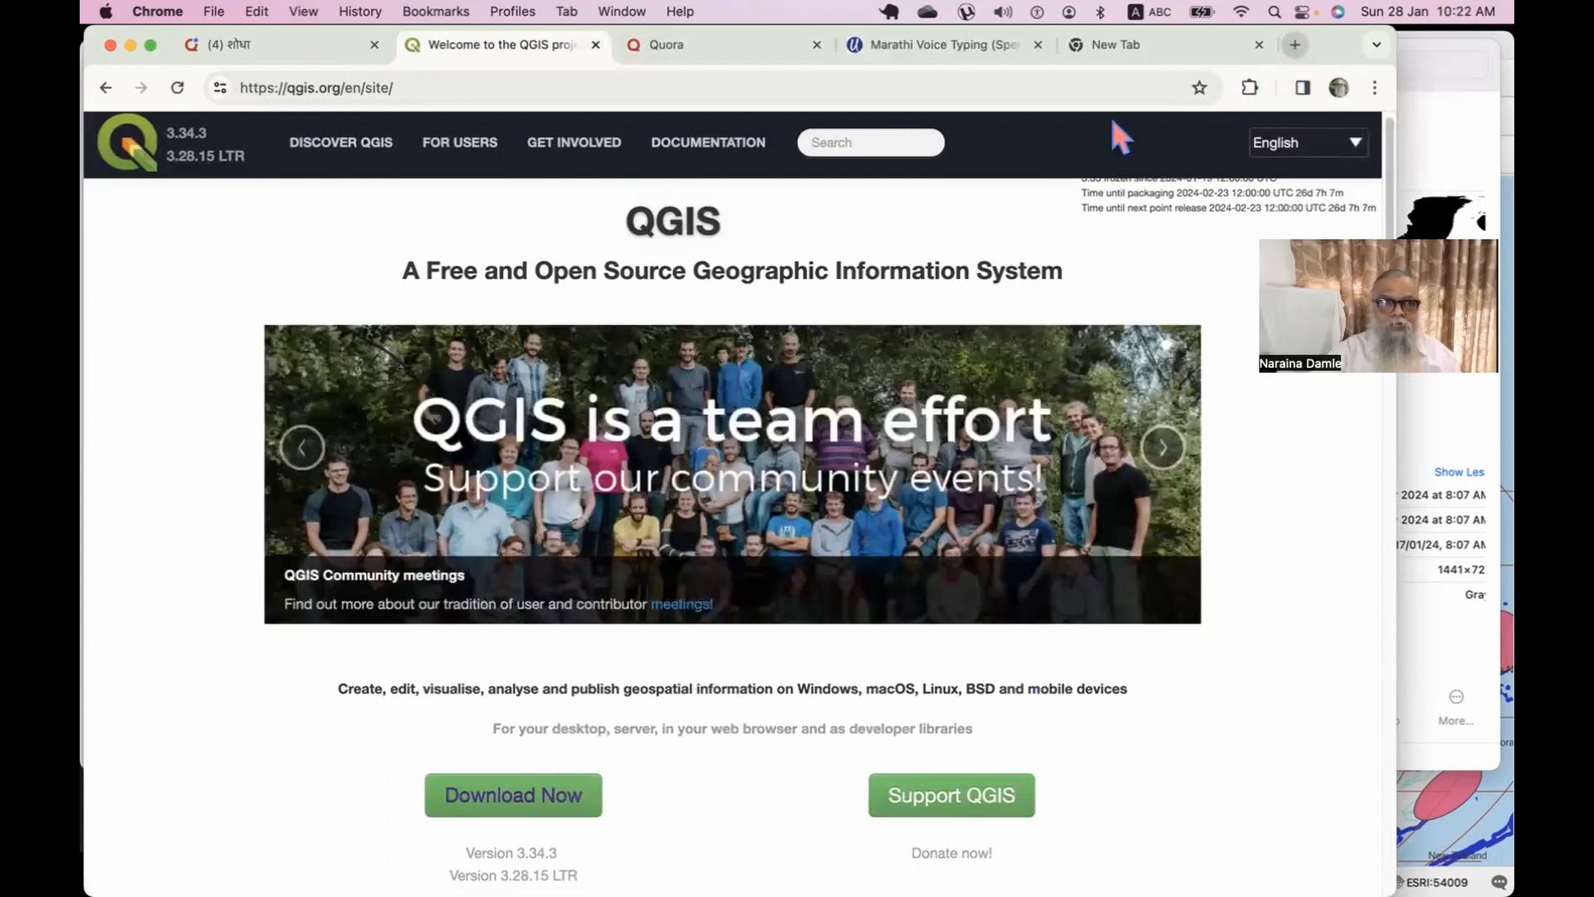
key(super+t)
Open Google Maps in the new tab and go to Prizren, Kosovo.
text(m)
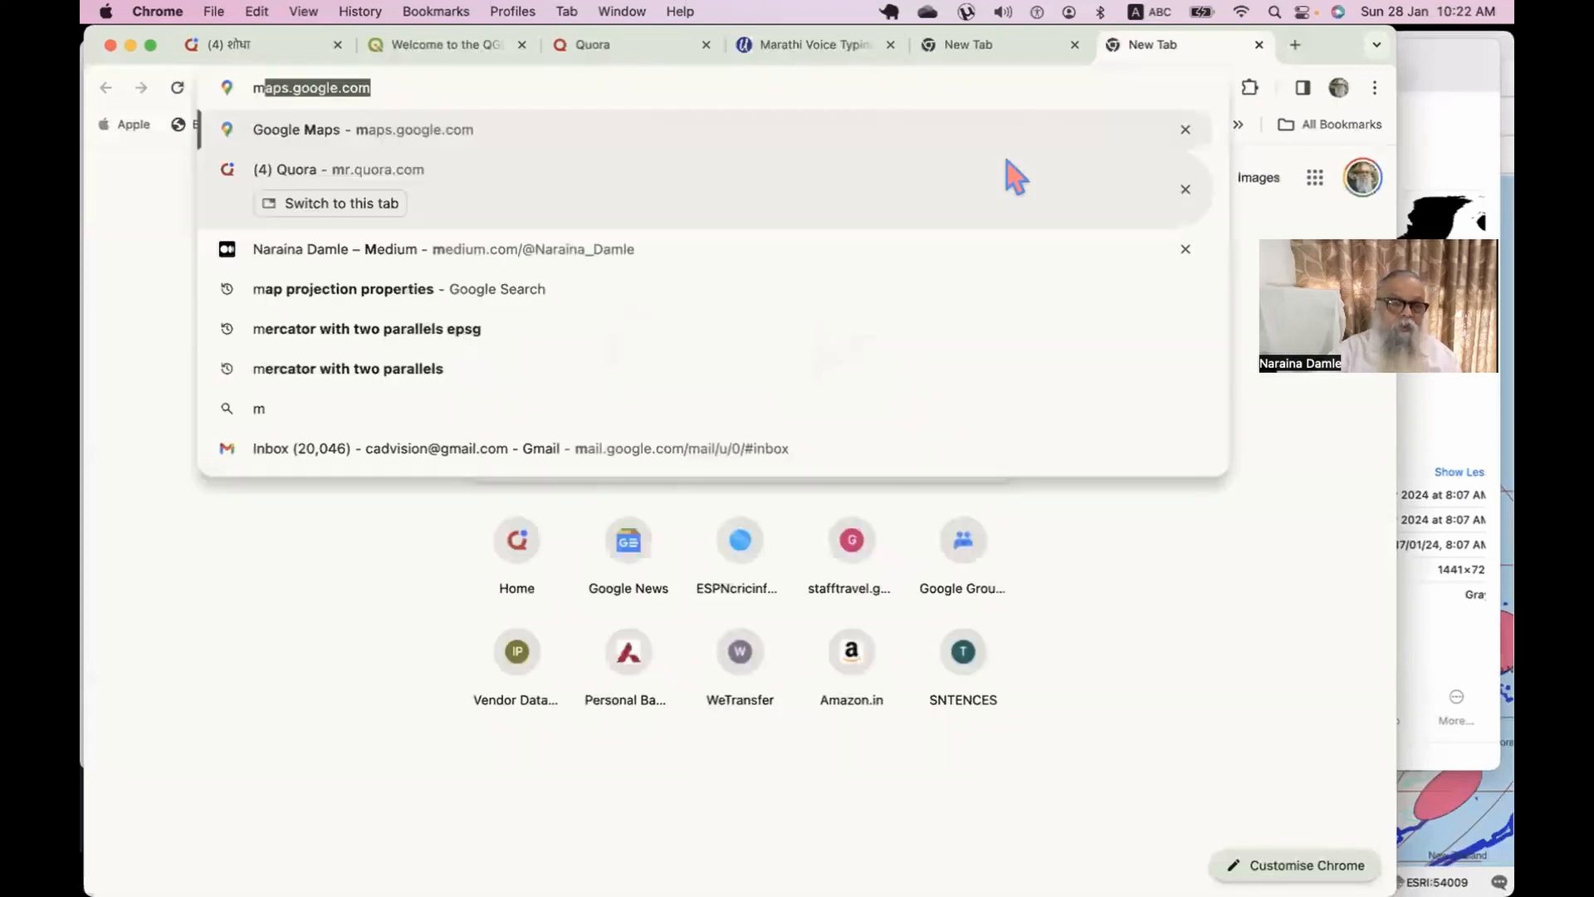
key(Return)
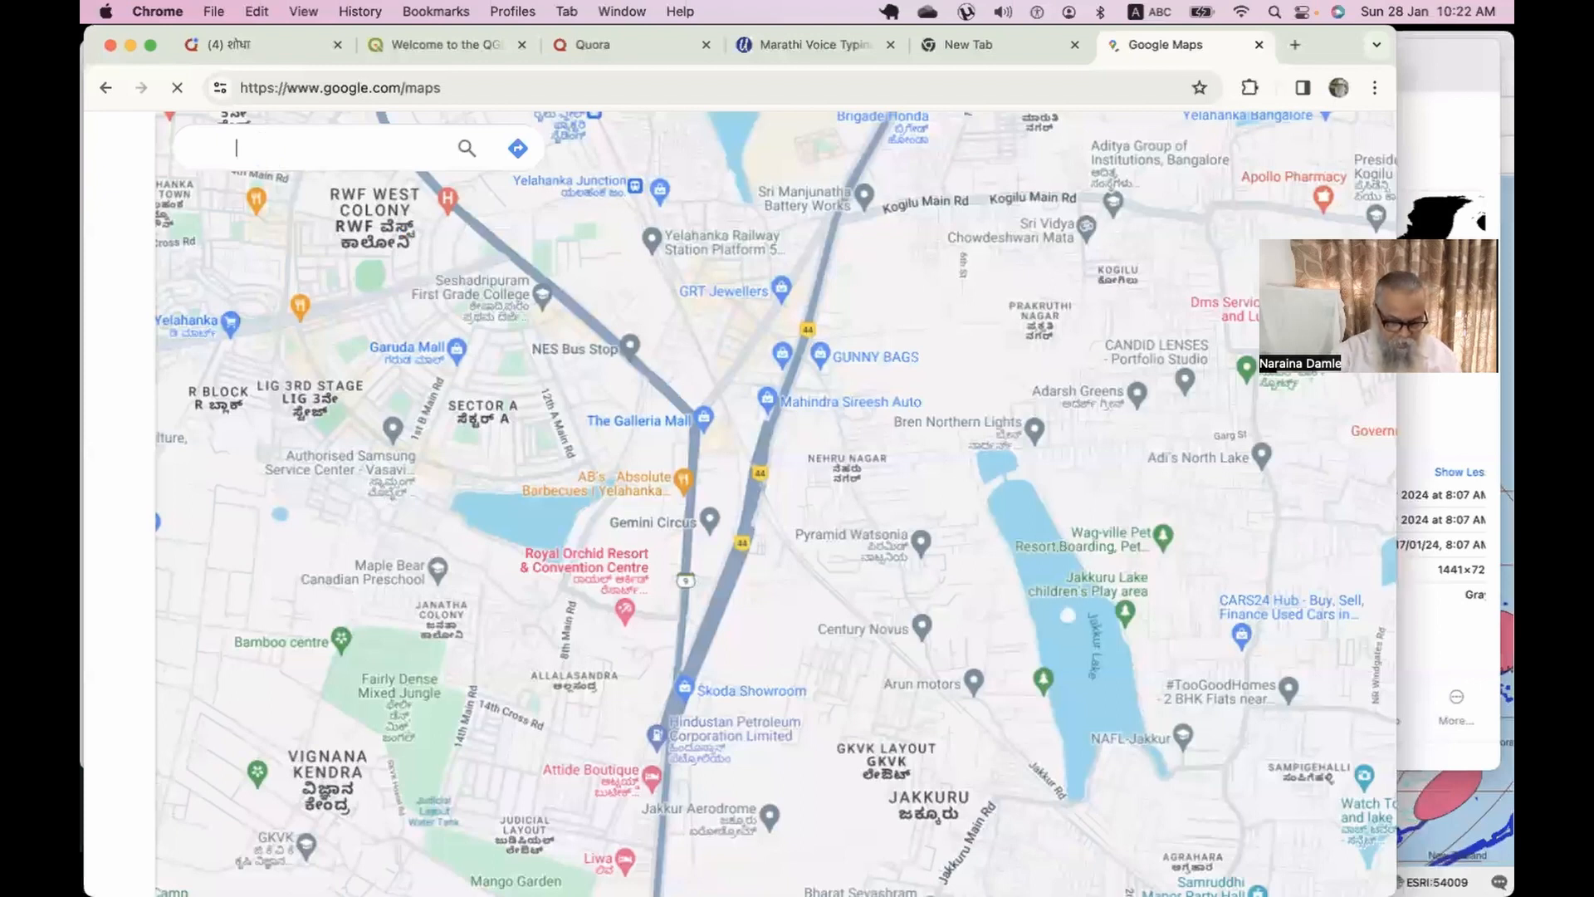
text(prizren)
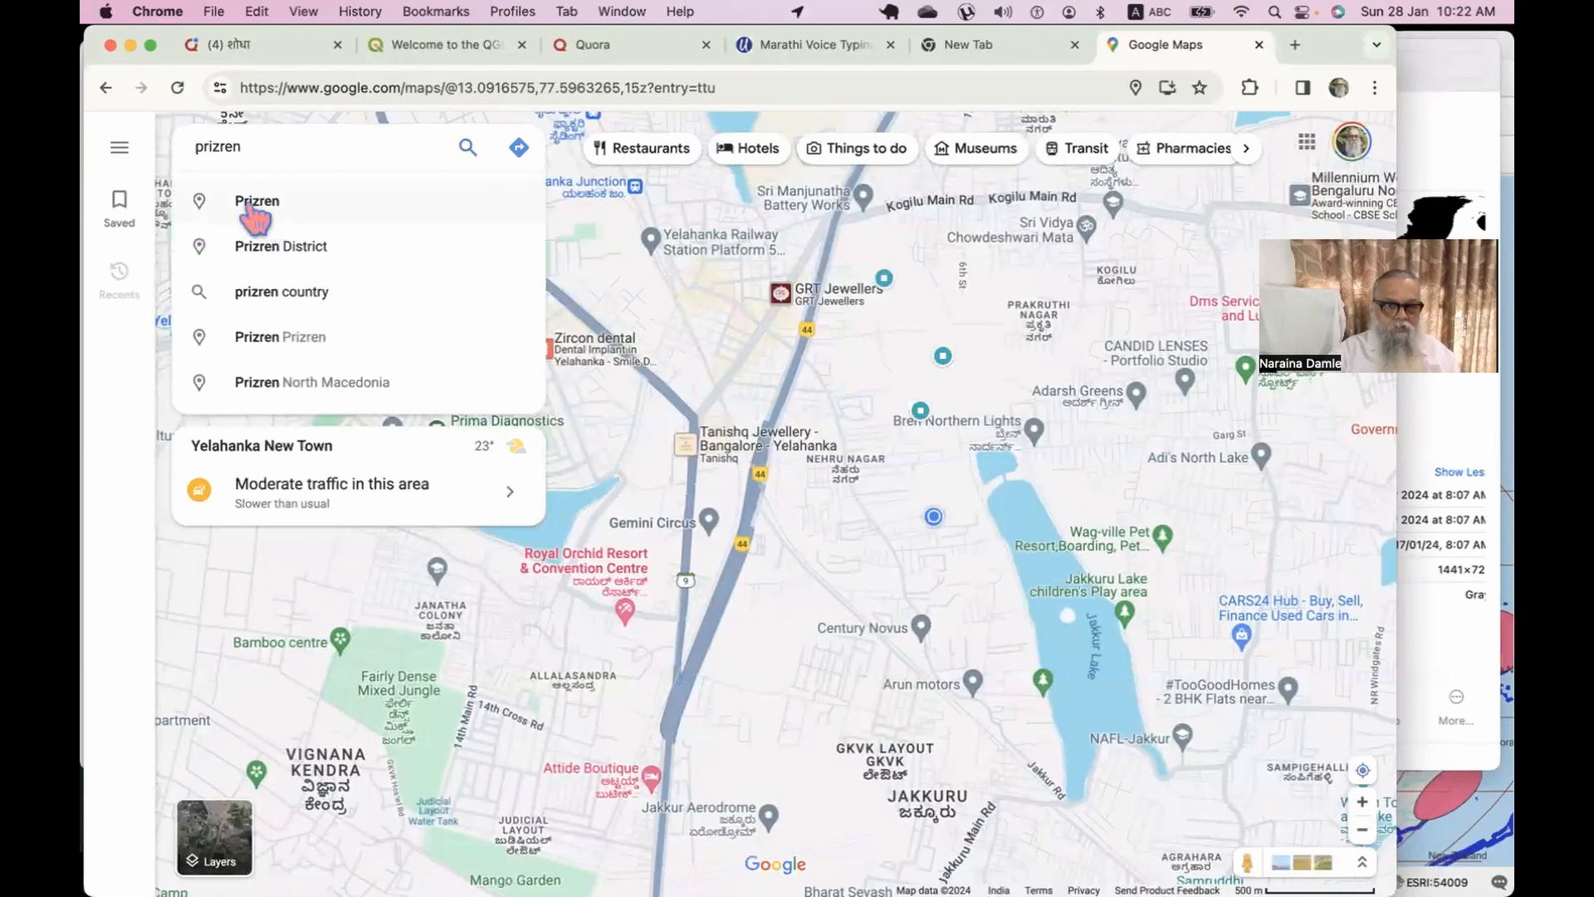
click(251, 214)
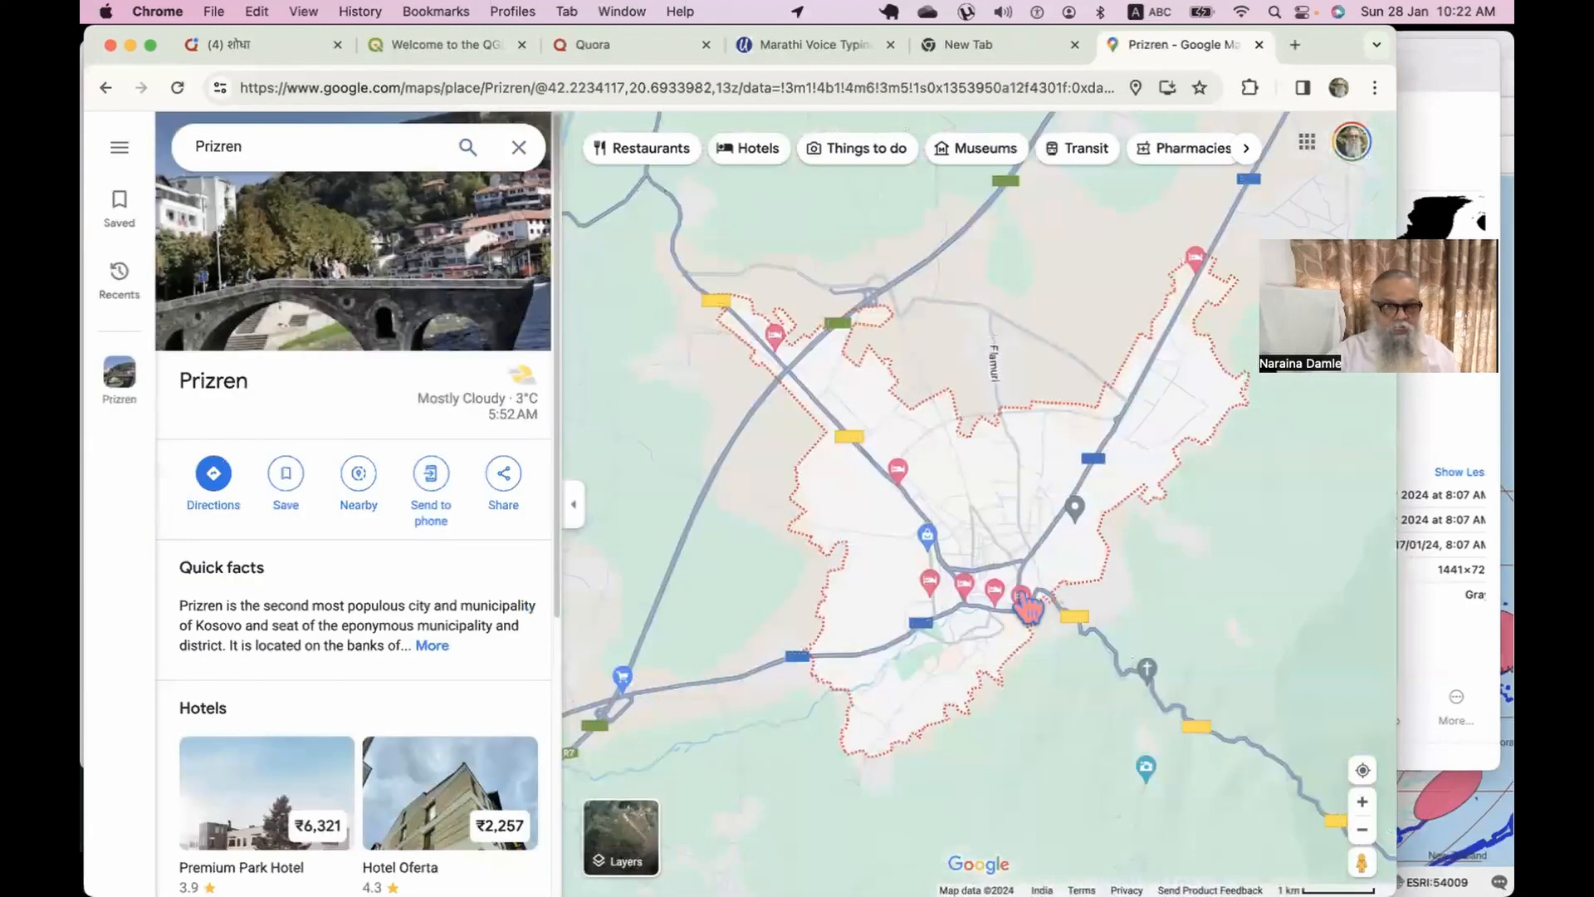
Zoom around Prizren's satellite map, then return to the QGIS home page tab.
scroll(1029, 610, down, 3)
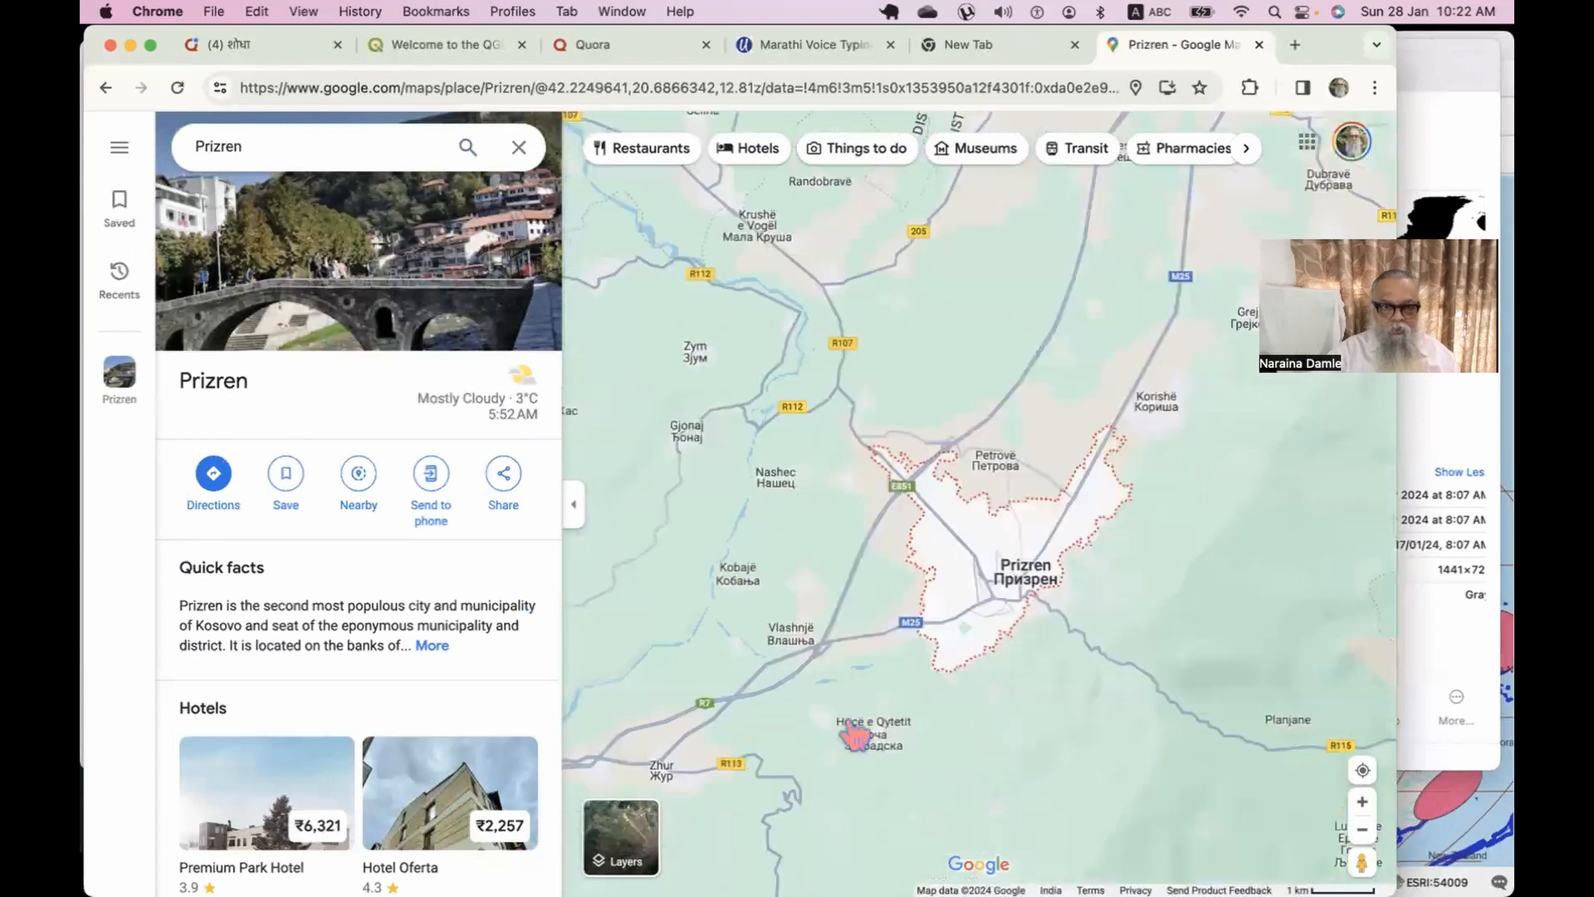
scroll(1021, 585, down, 1)
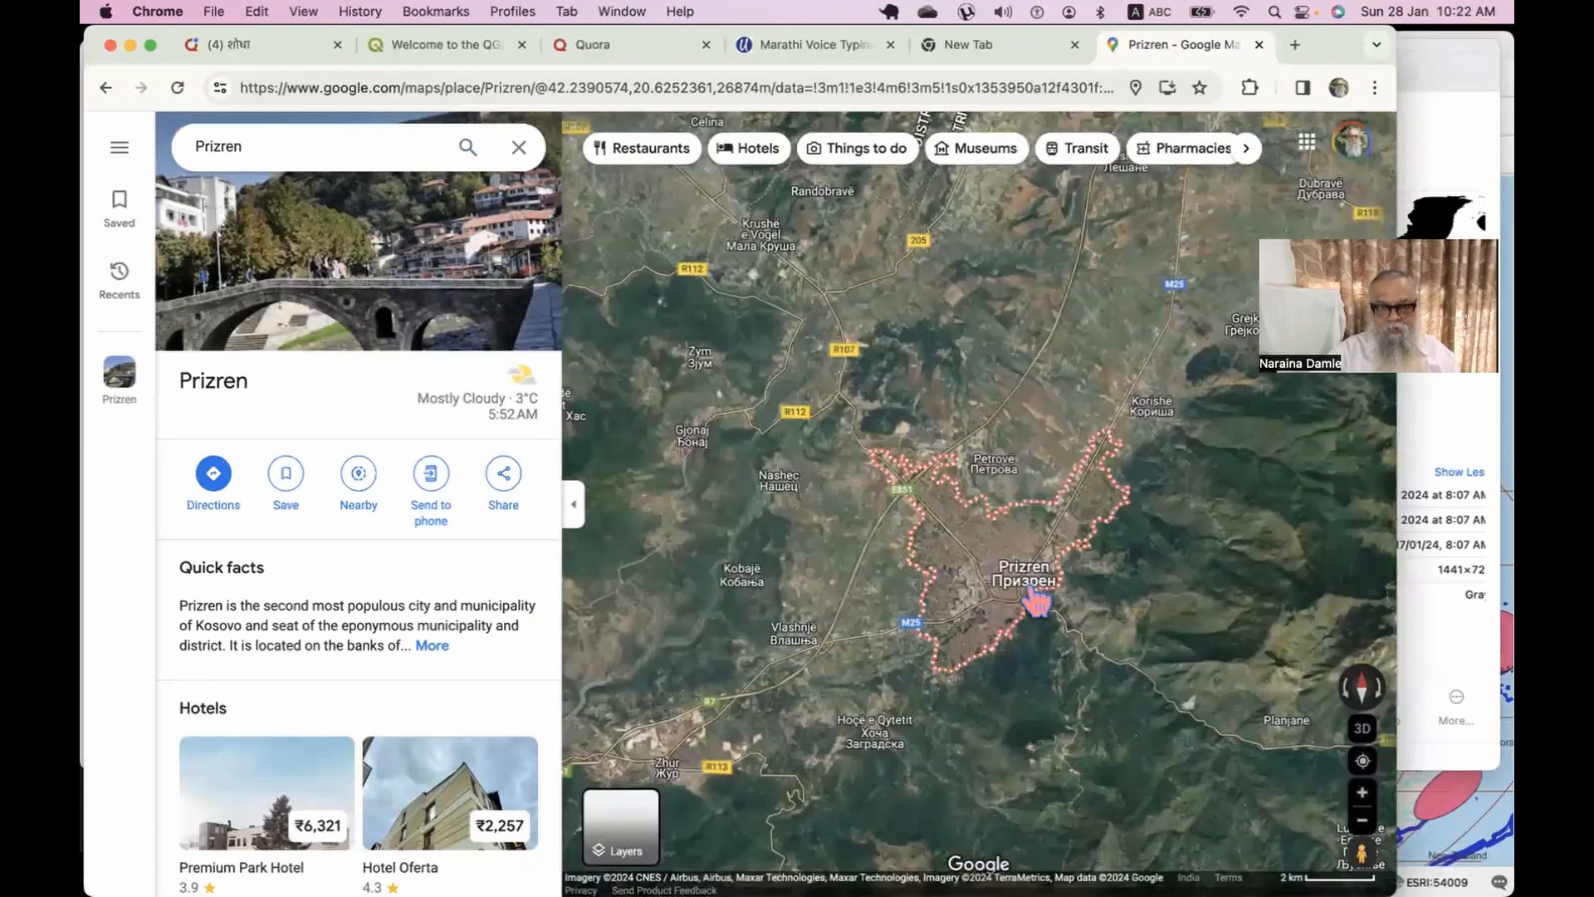
scroll(1030, 590, up, 1)
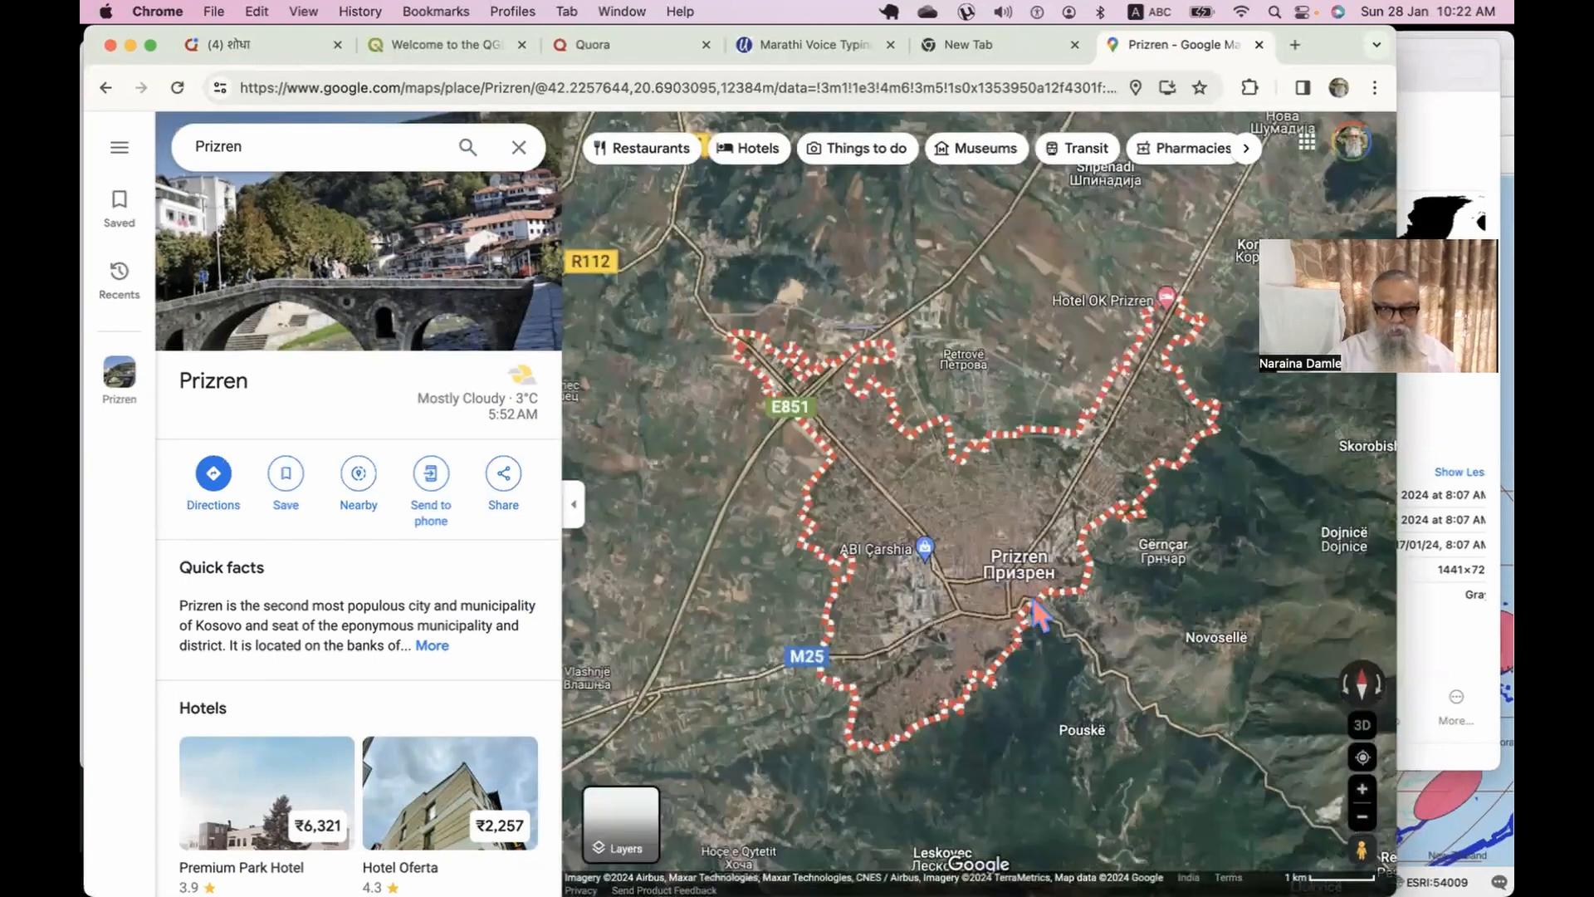
scroll(1040, 612, up, 1)
key(super+Tab)
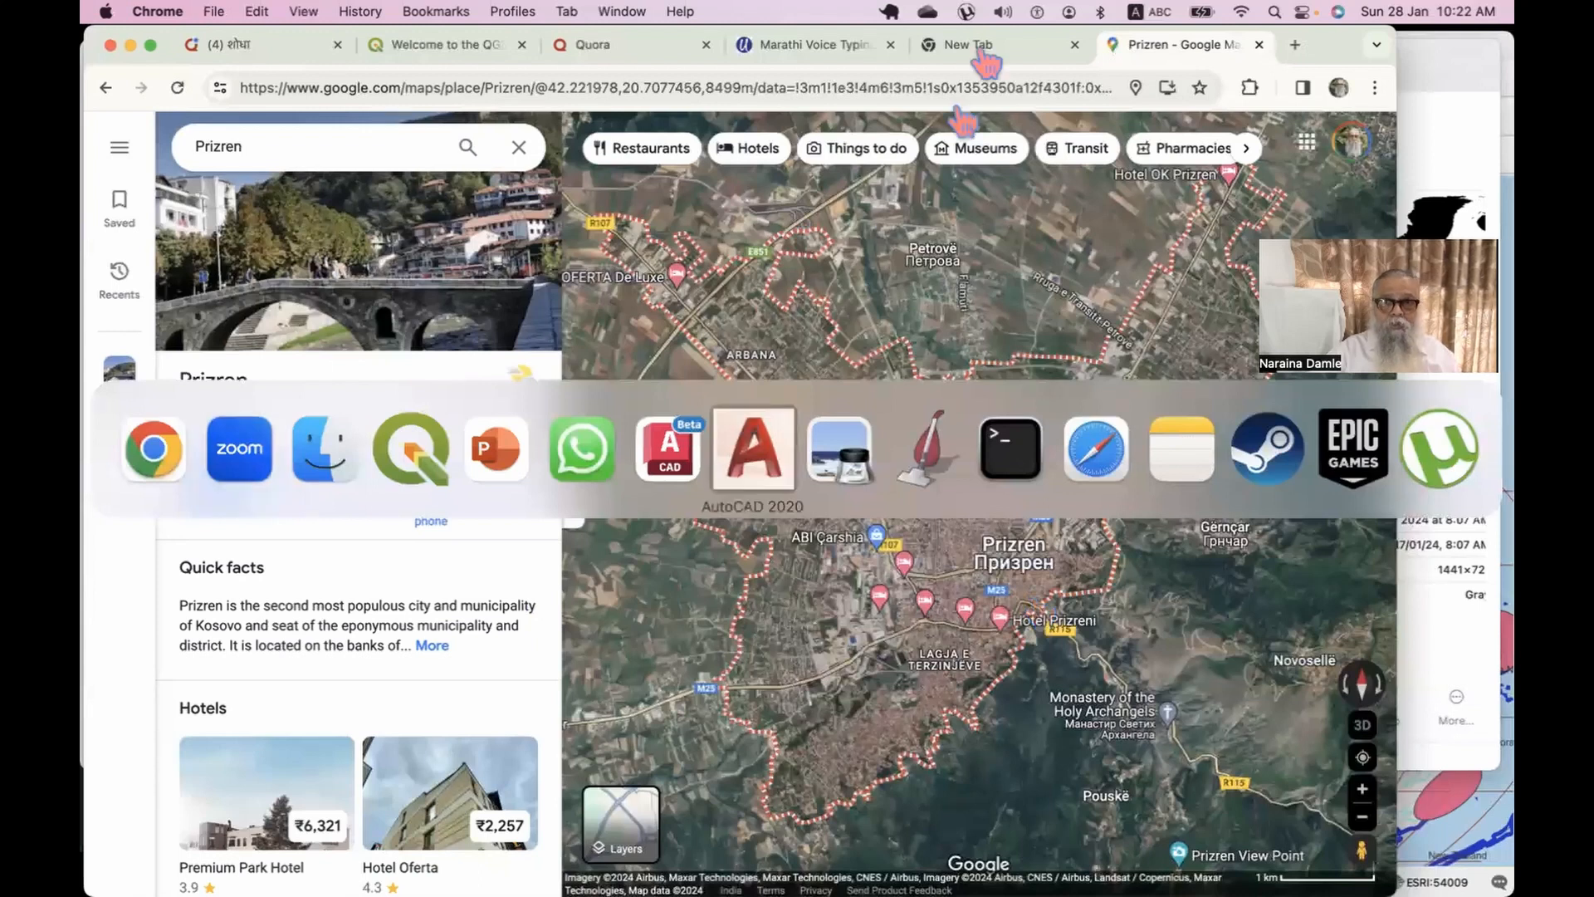
click(428, 51)
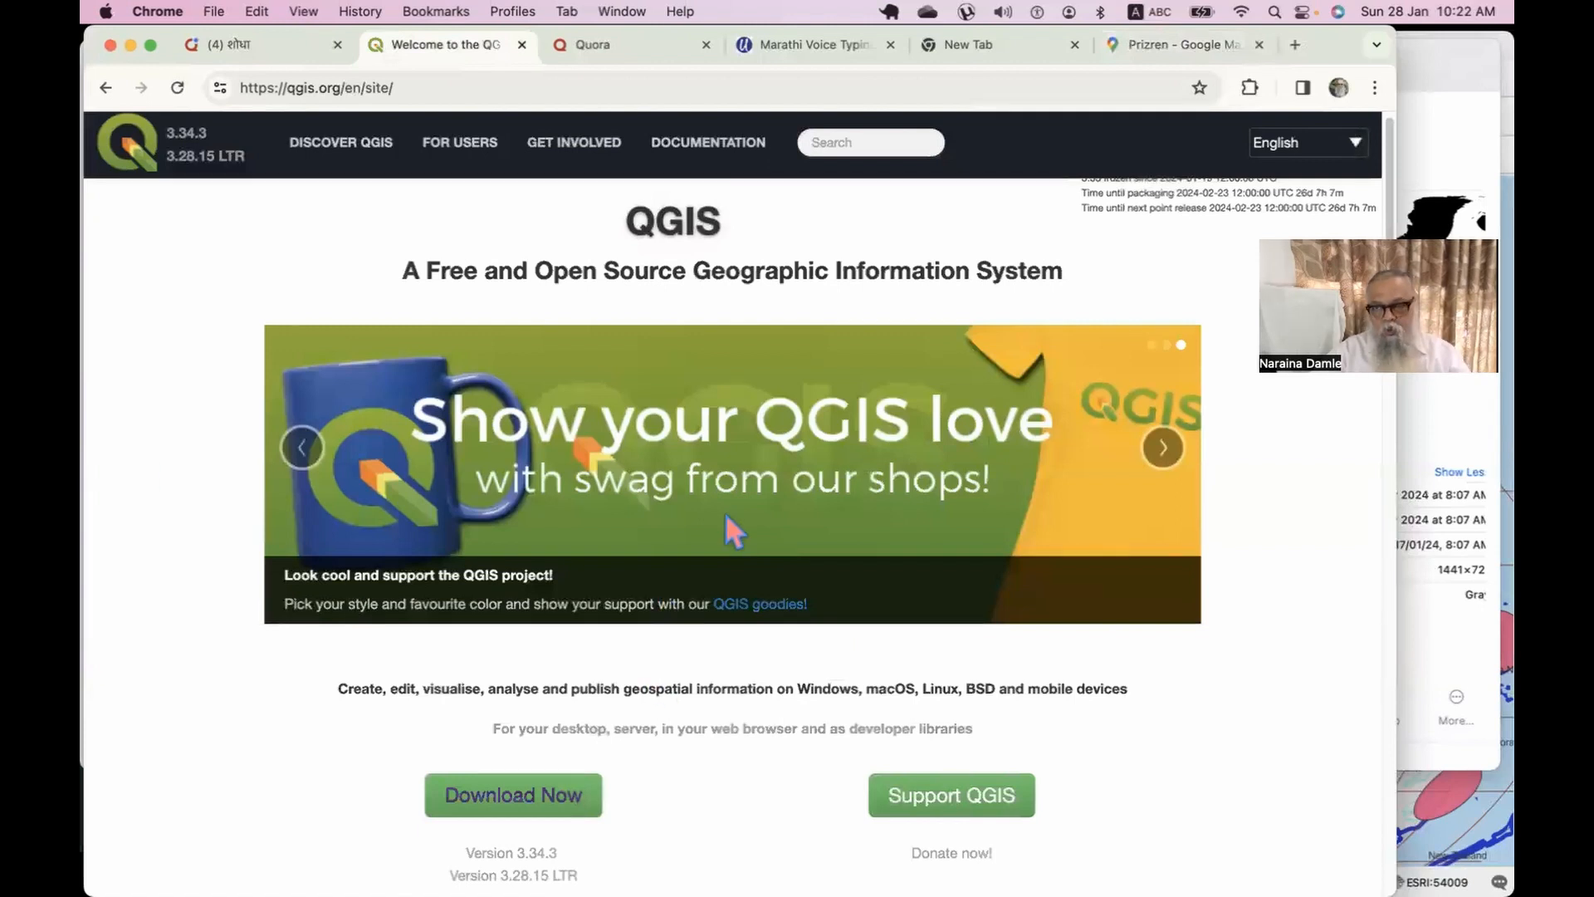
On the Download QGIS page, expand Apps for mobile and tablet, then return to the top.
scroll(725, 531, down, 3)
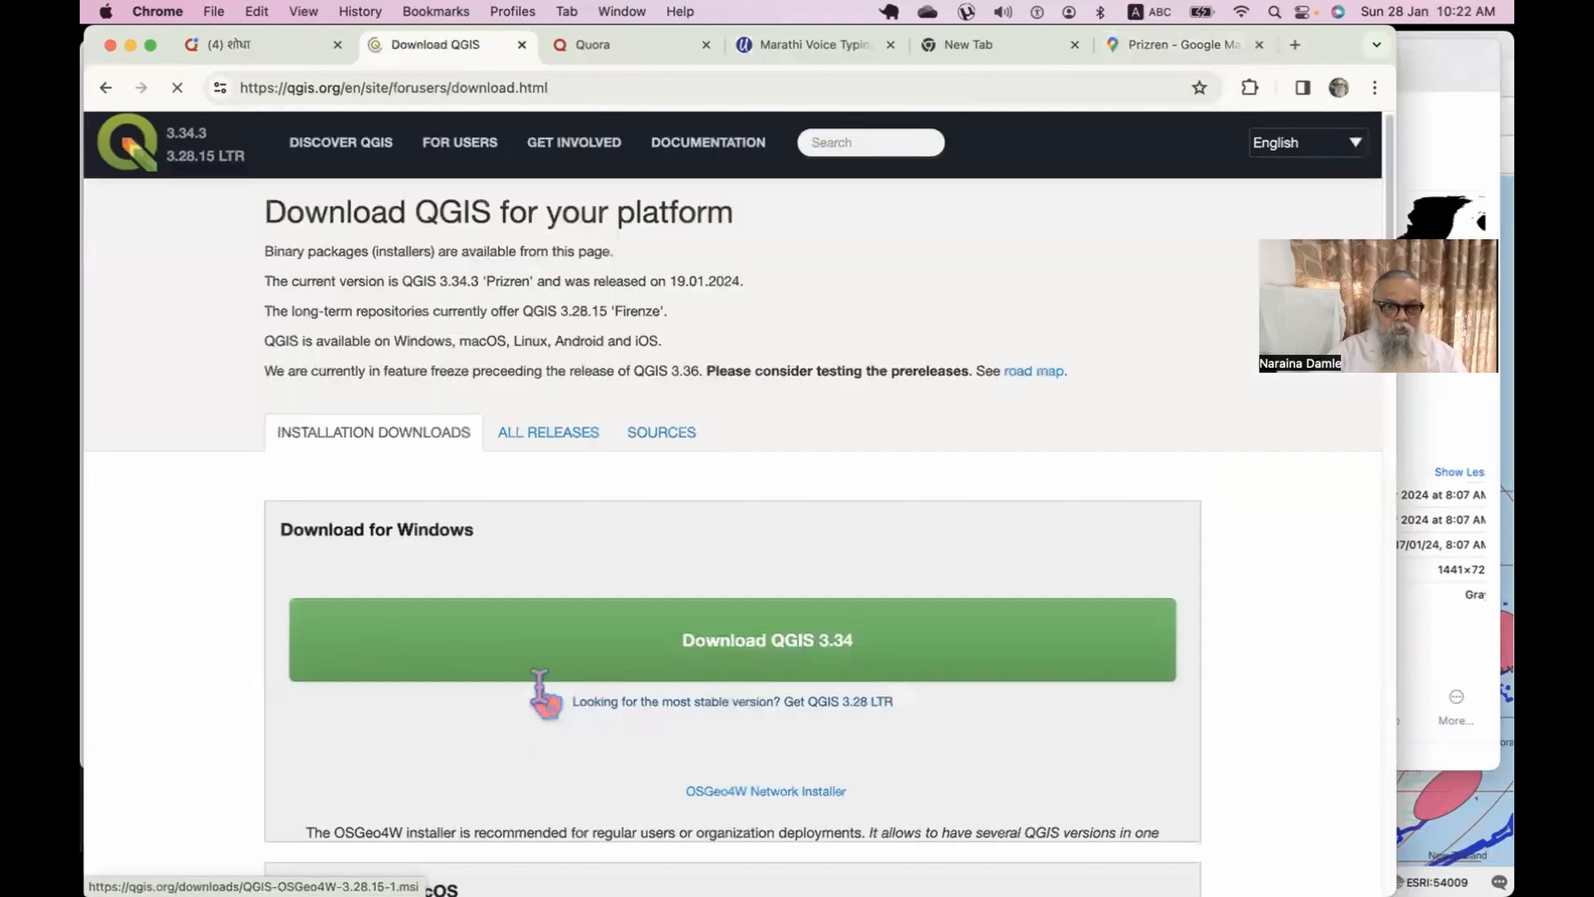
scroll(907, 486, down, 1)
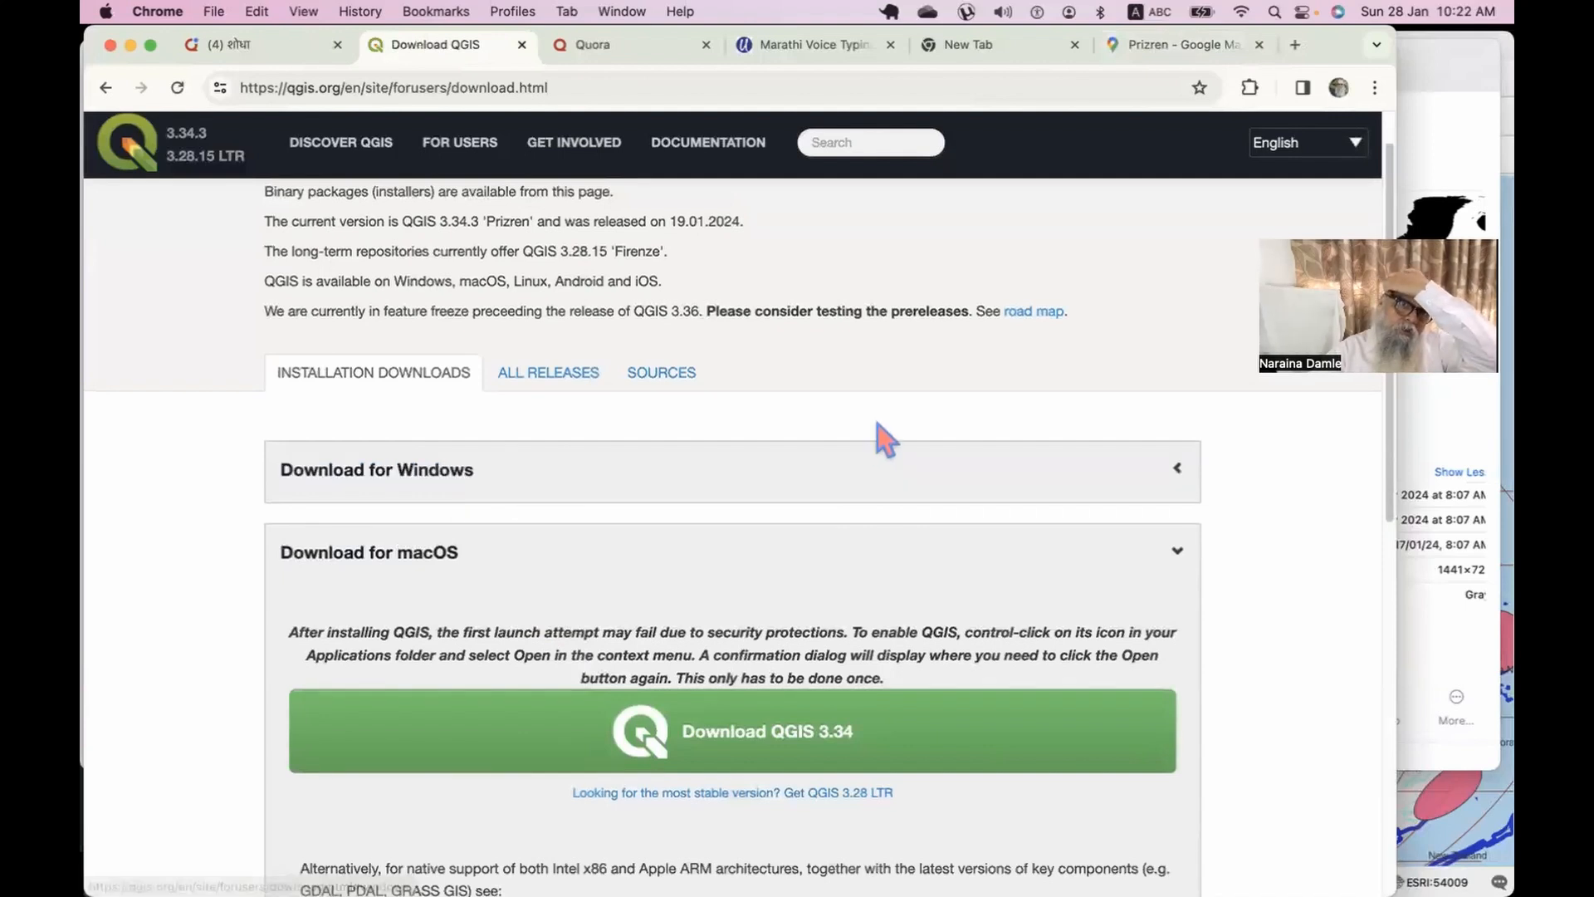
scroll(627, 579, down, 9)
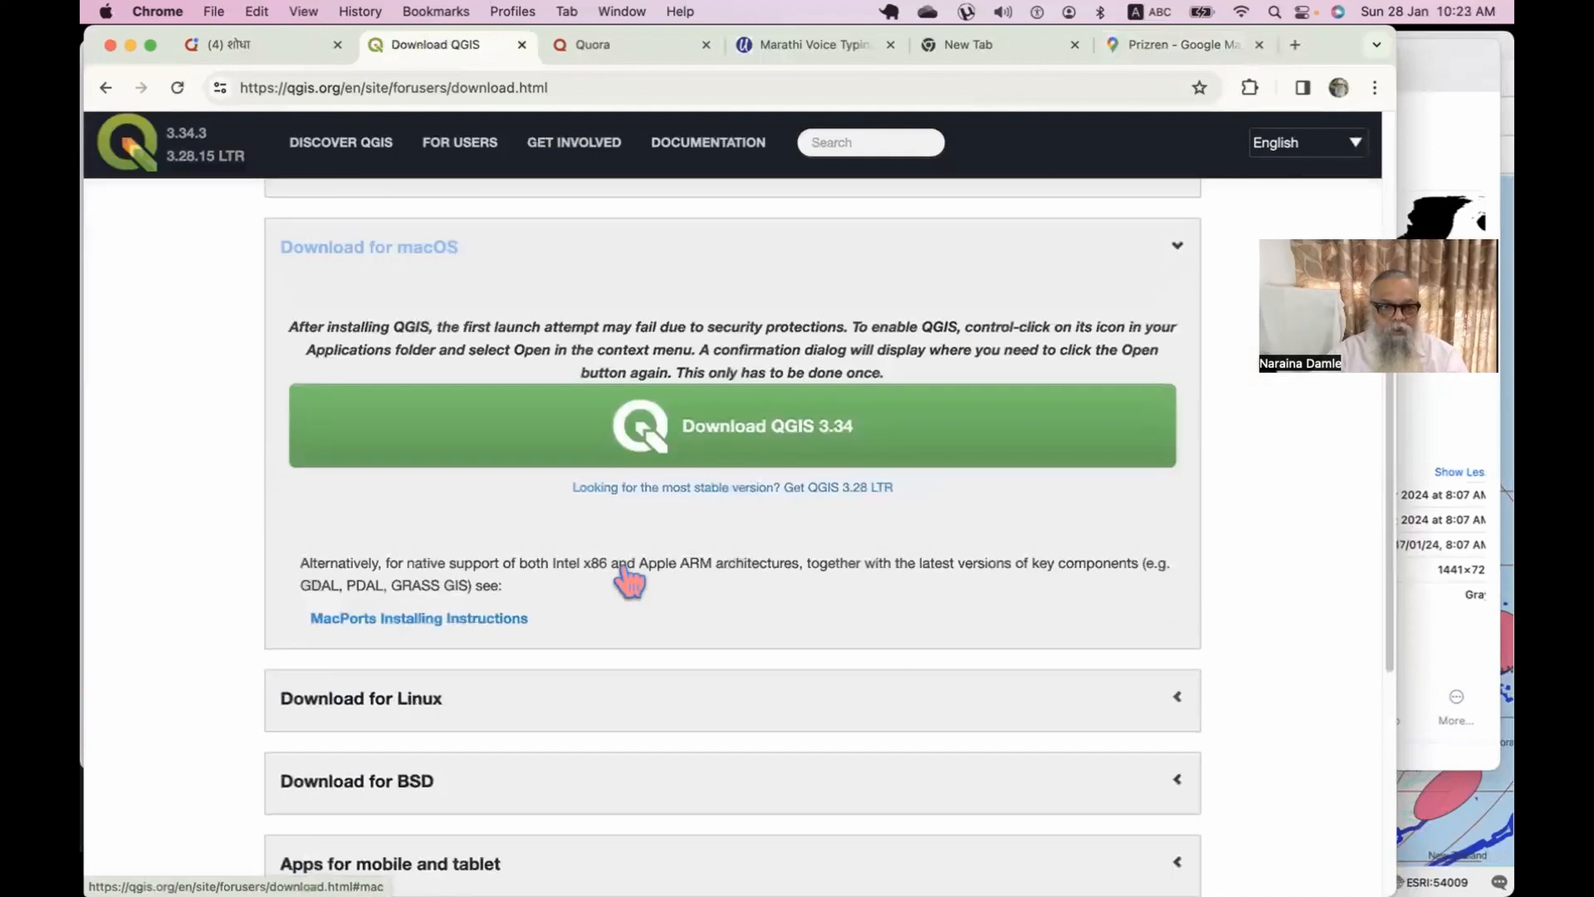
scroll(628, 579, up, 3)
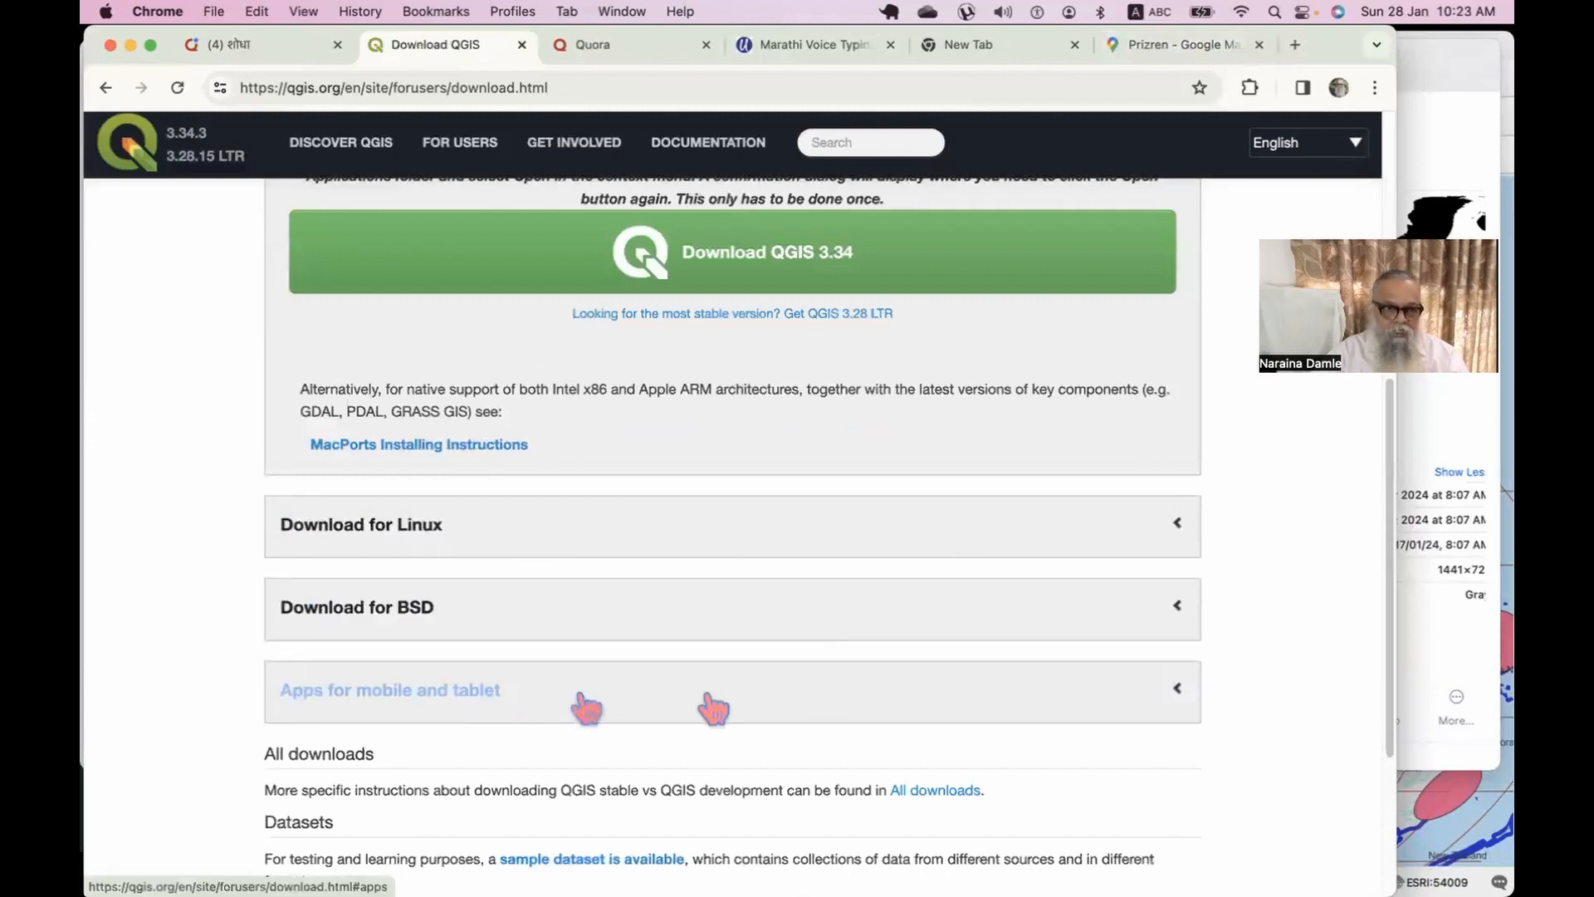
scroll(819, 695, down, 2)
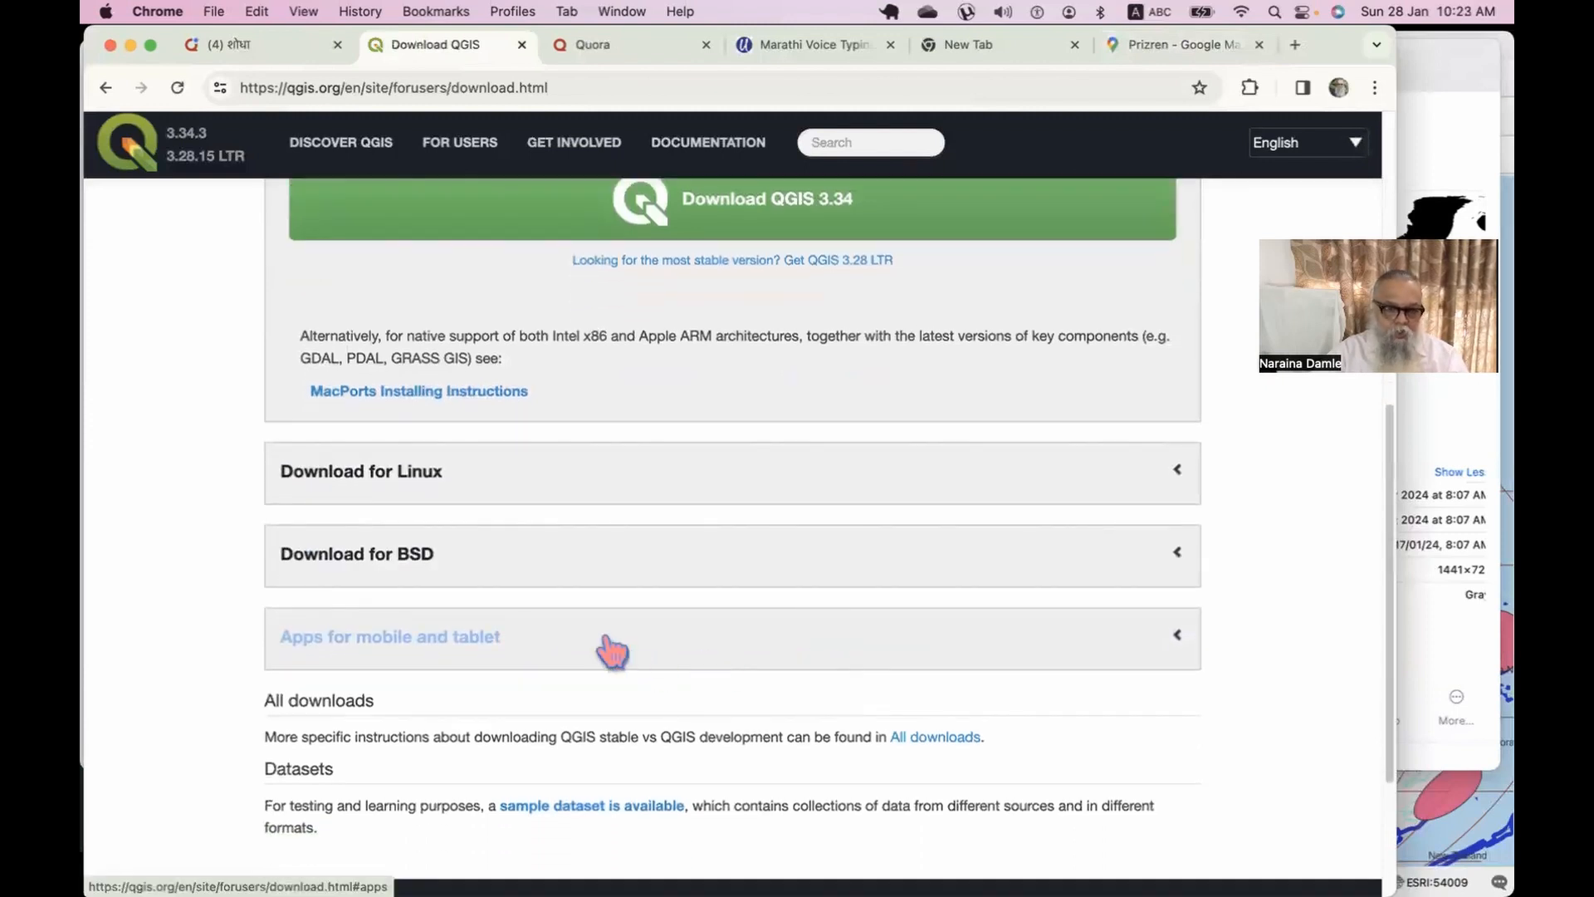
click(611, 650)
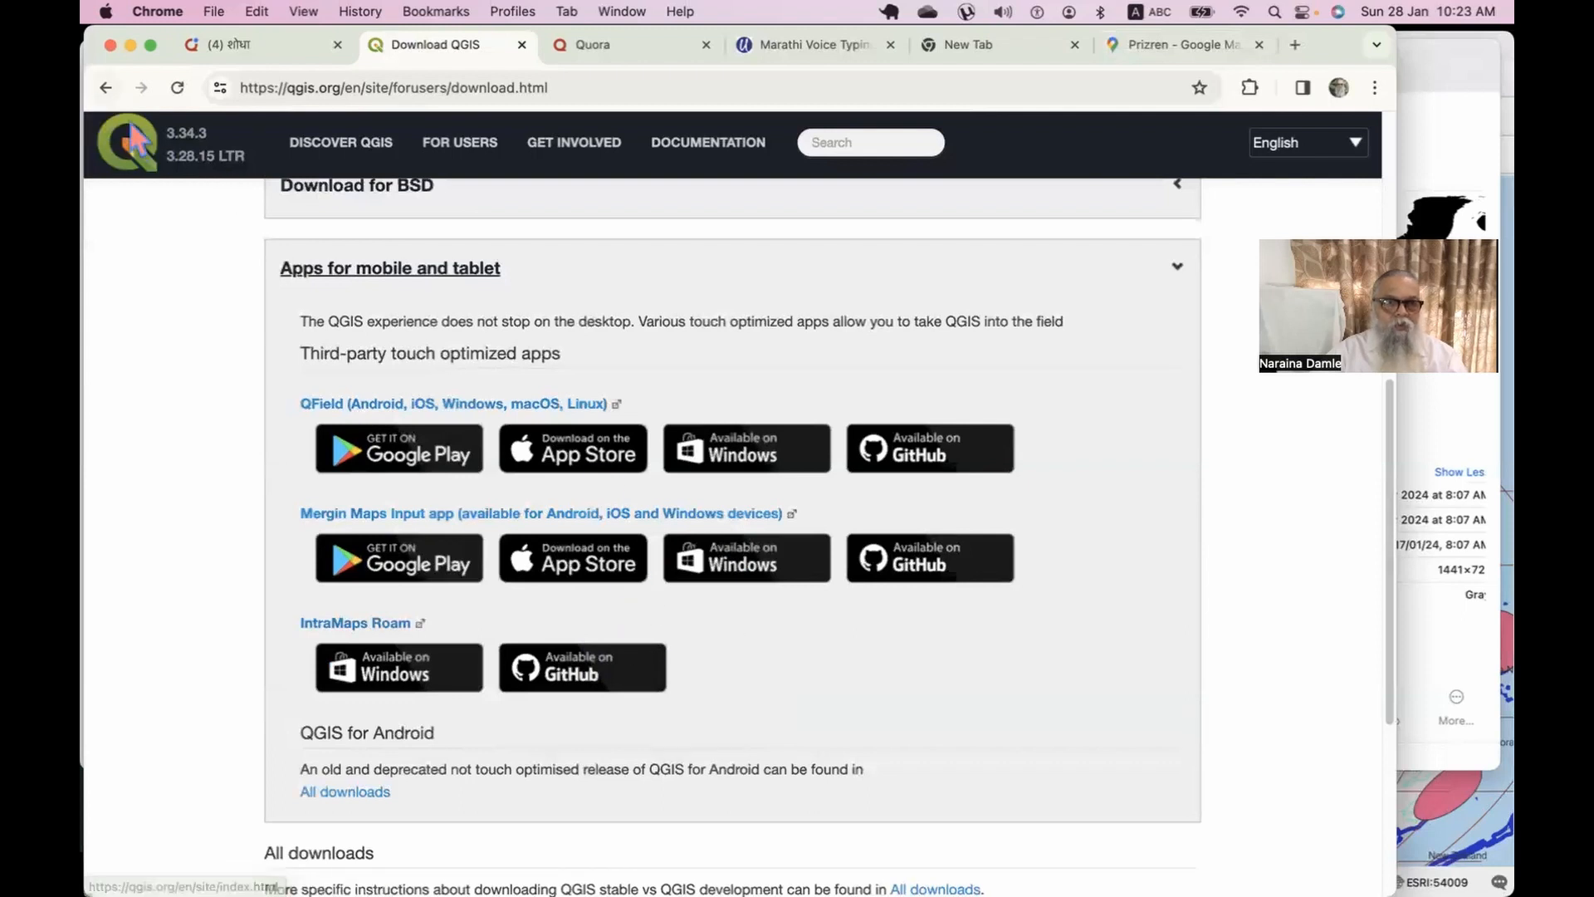
scroll(638, 463, up, 3)
scroll(637, 463, up, 4)
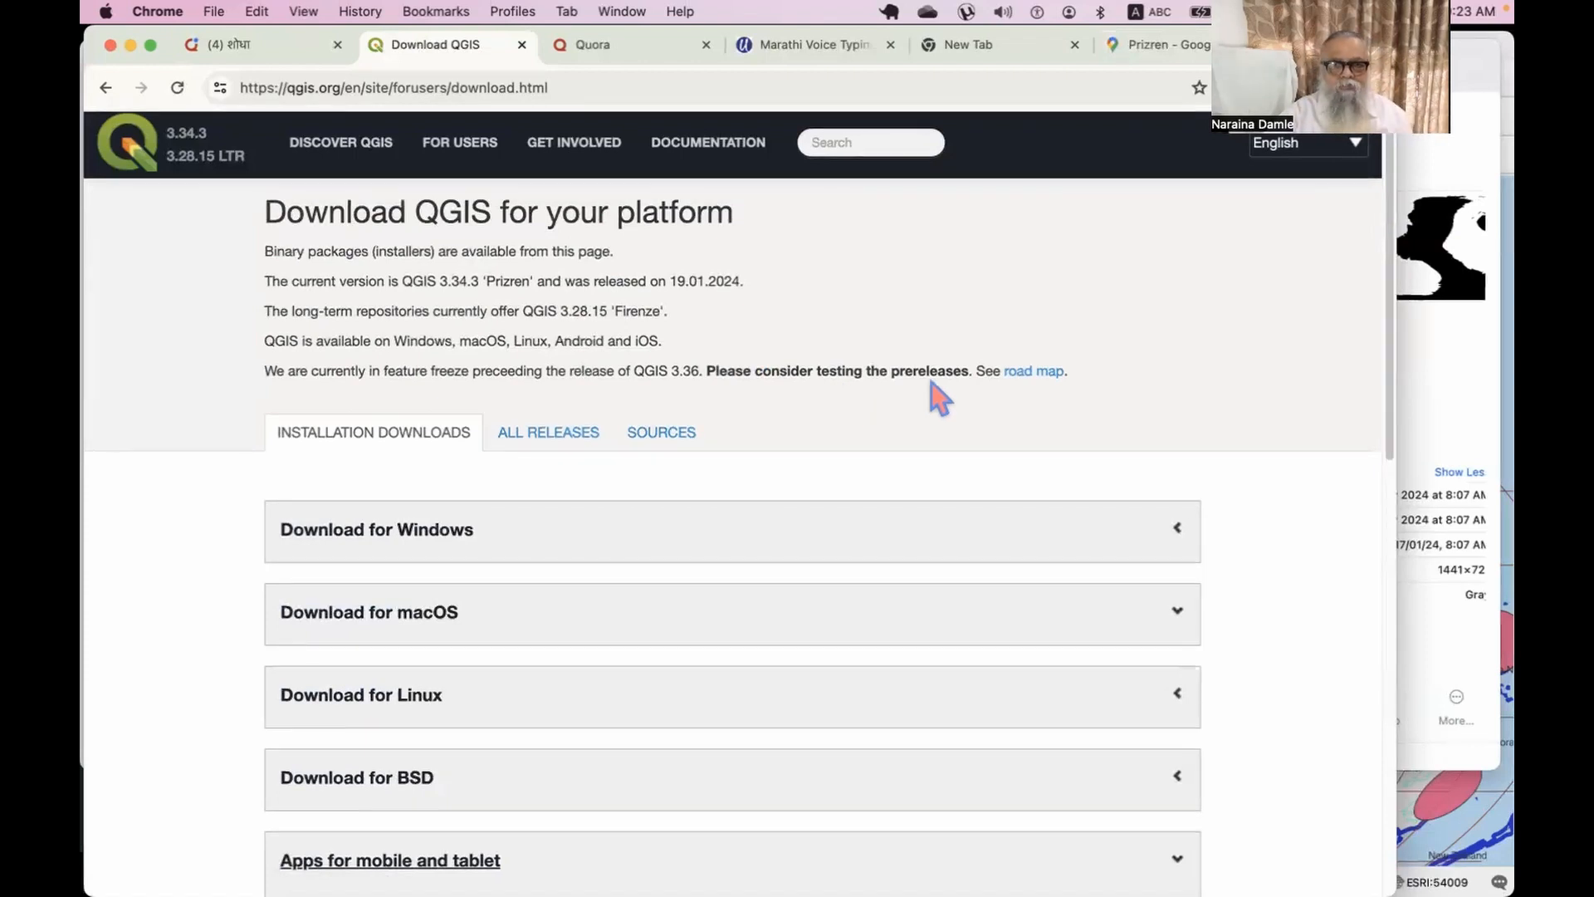
Close the QGIS projections project, discarding scratch layers and saving the project.
key(super+Tab)
key(super+Tab)
key(super+Tab)
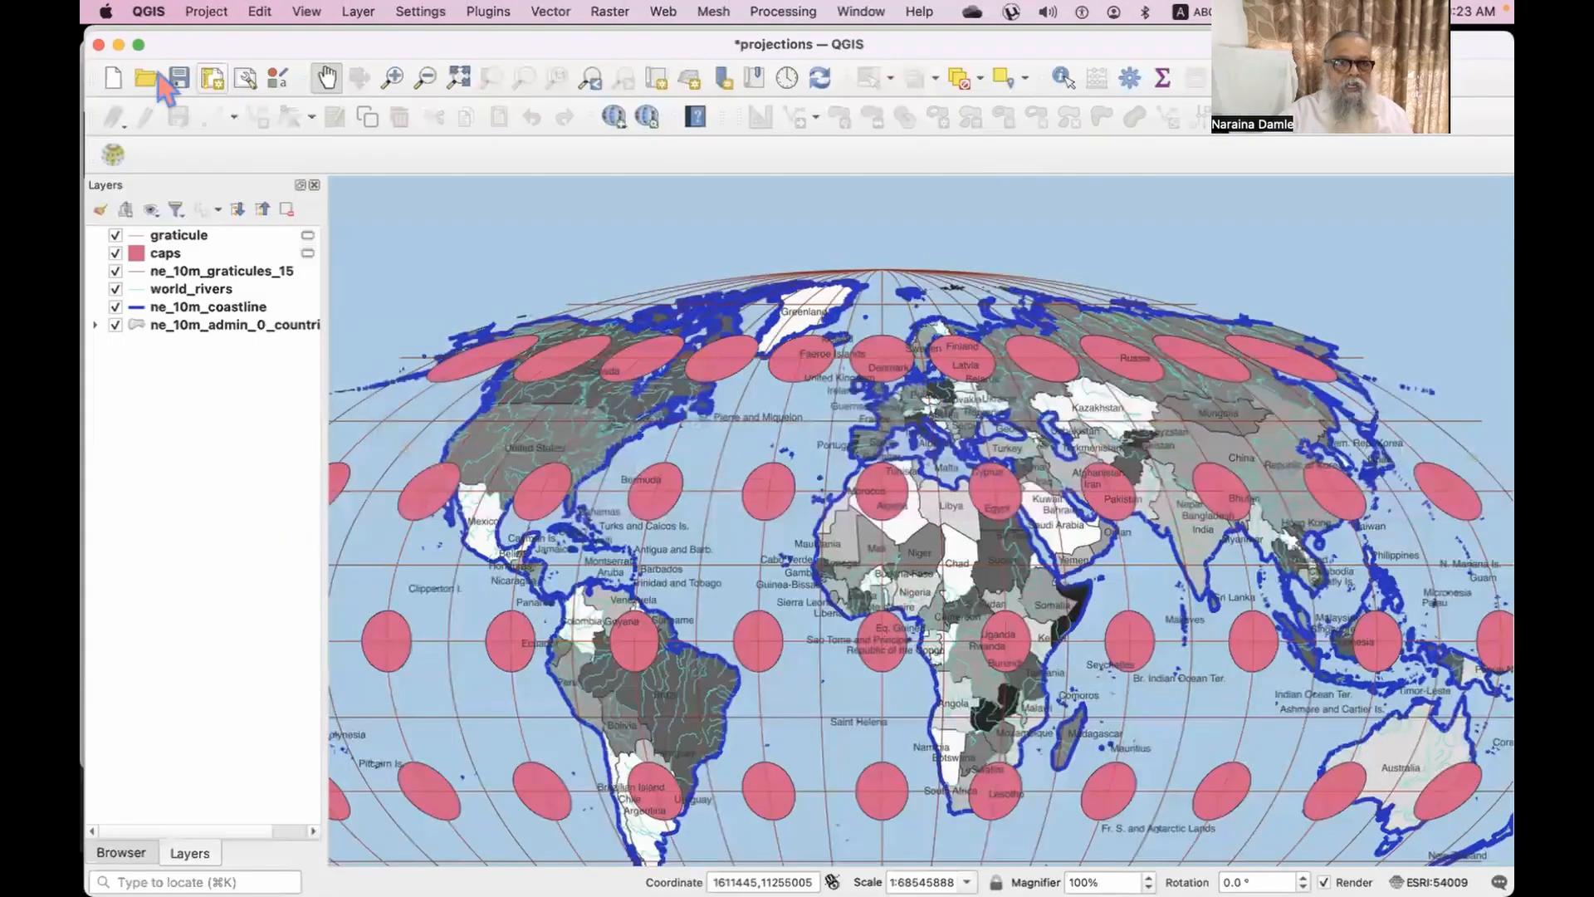
click(98, 44)
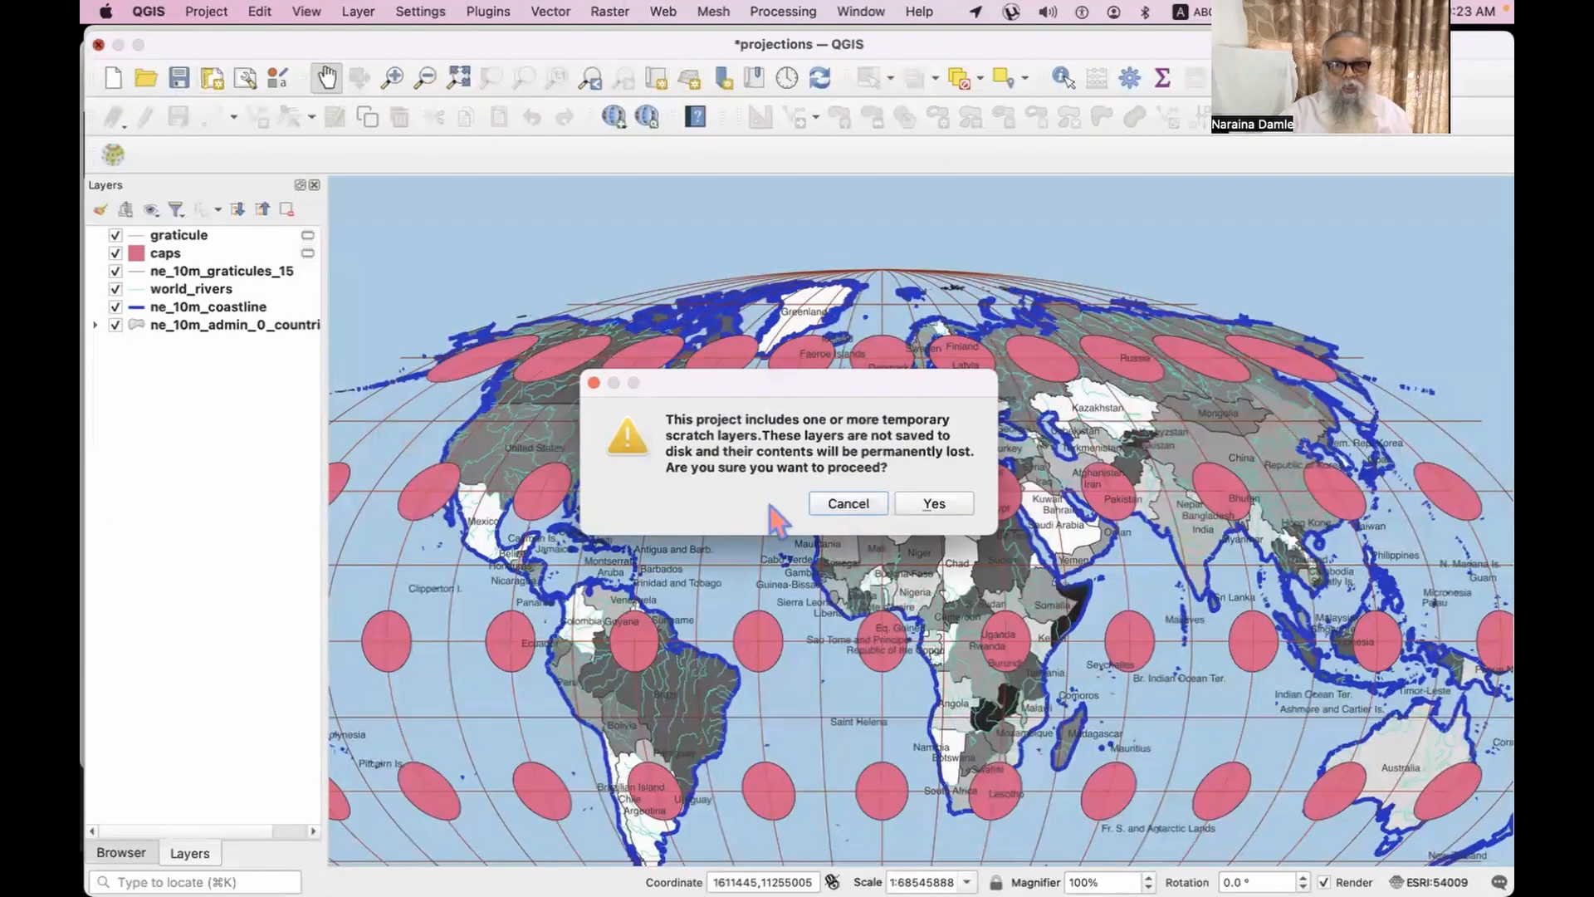
click(934, 503)
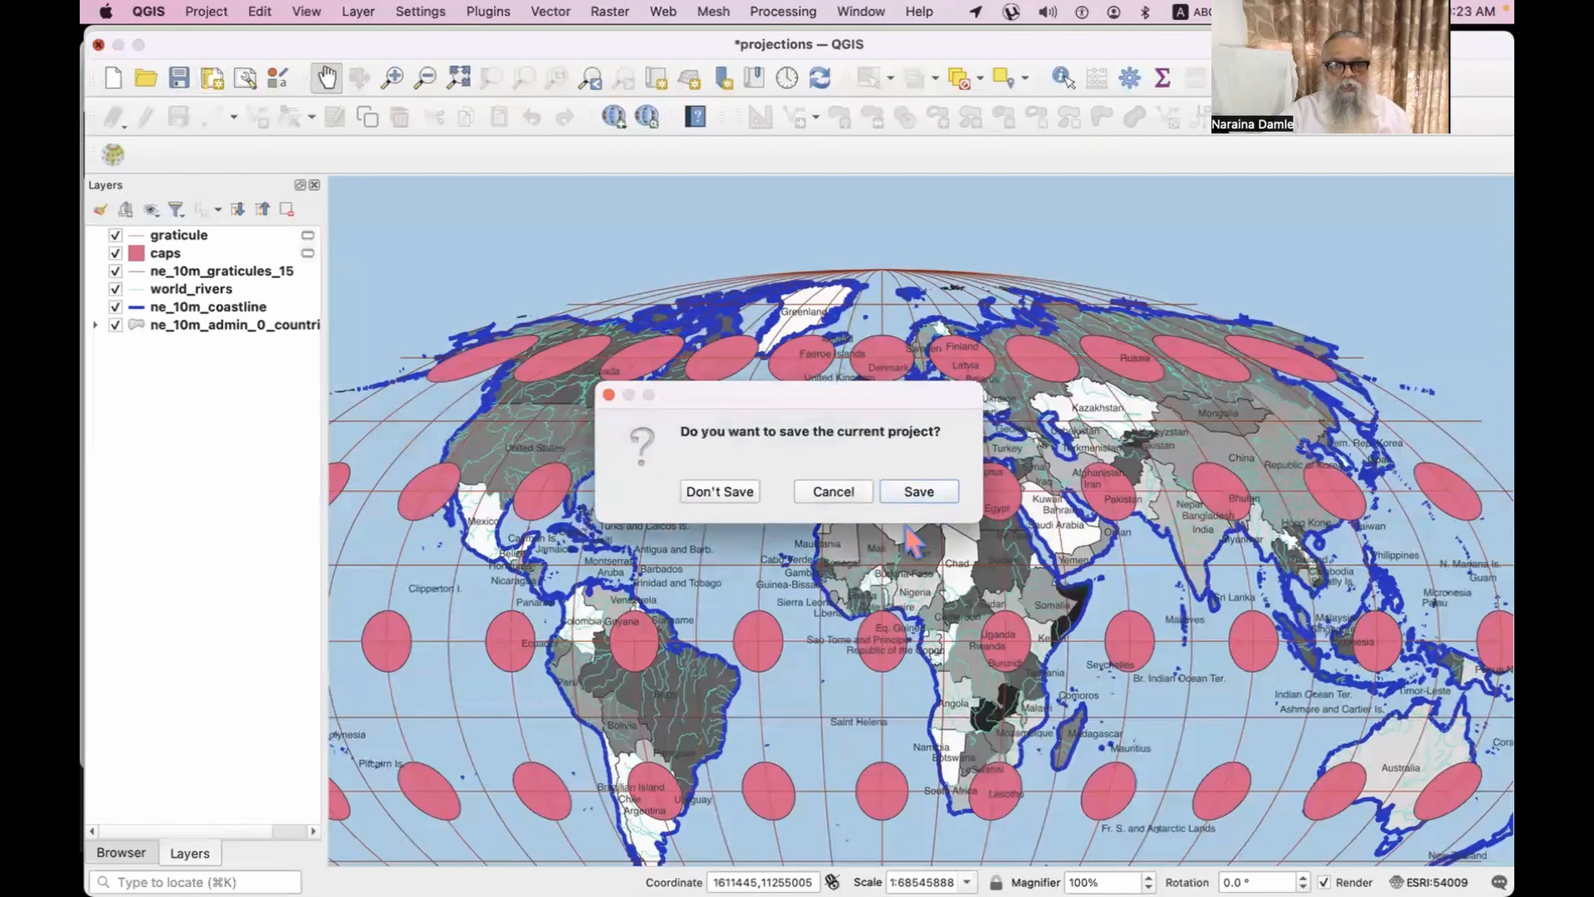
click(907, 500)
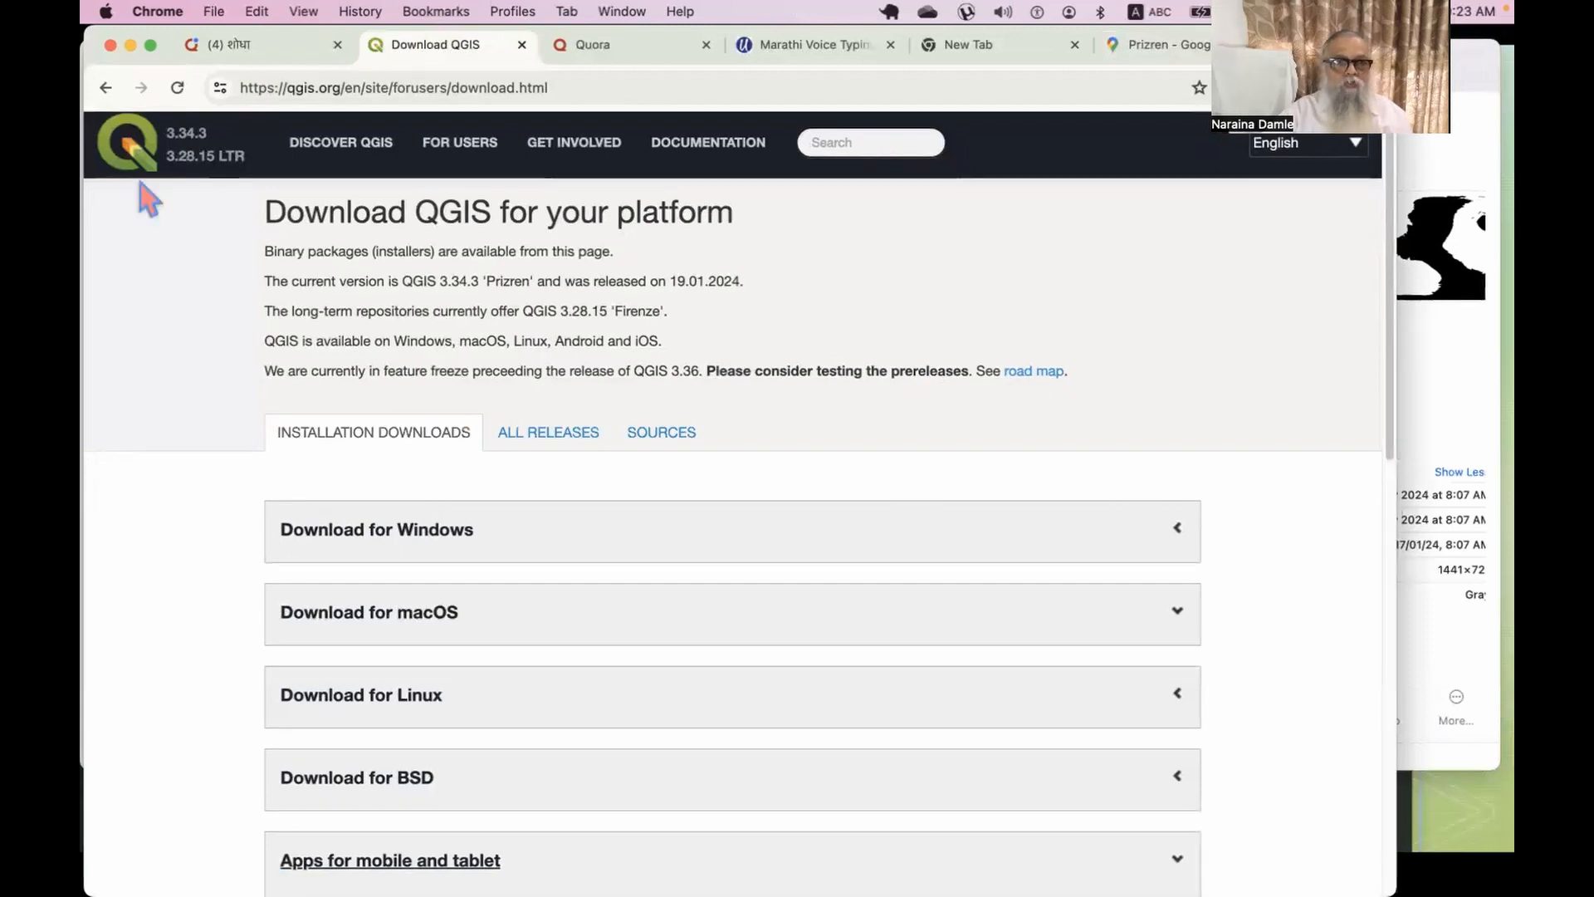
Relaunch QGIS from the Launchpad folder holding QGIS and Google Earth Pro.
mouse_move(146, 159)
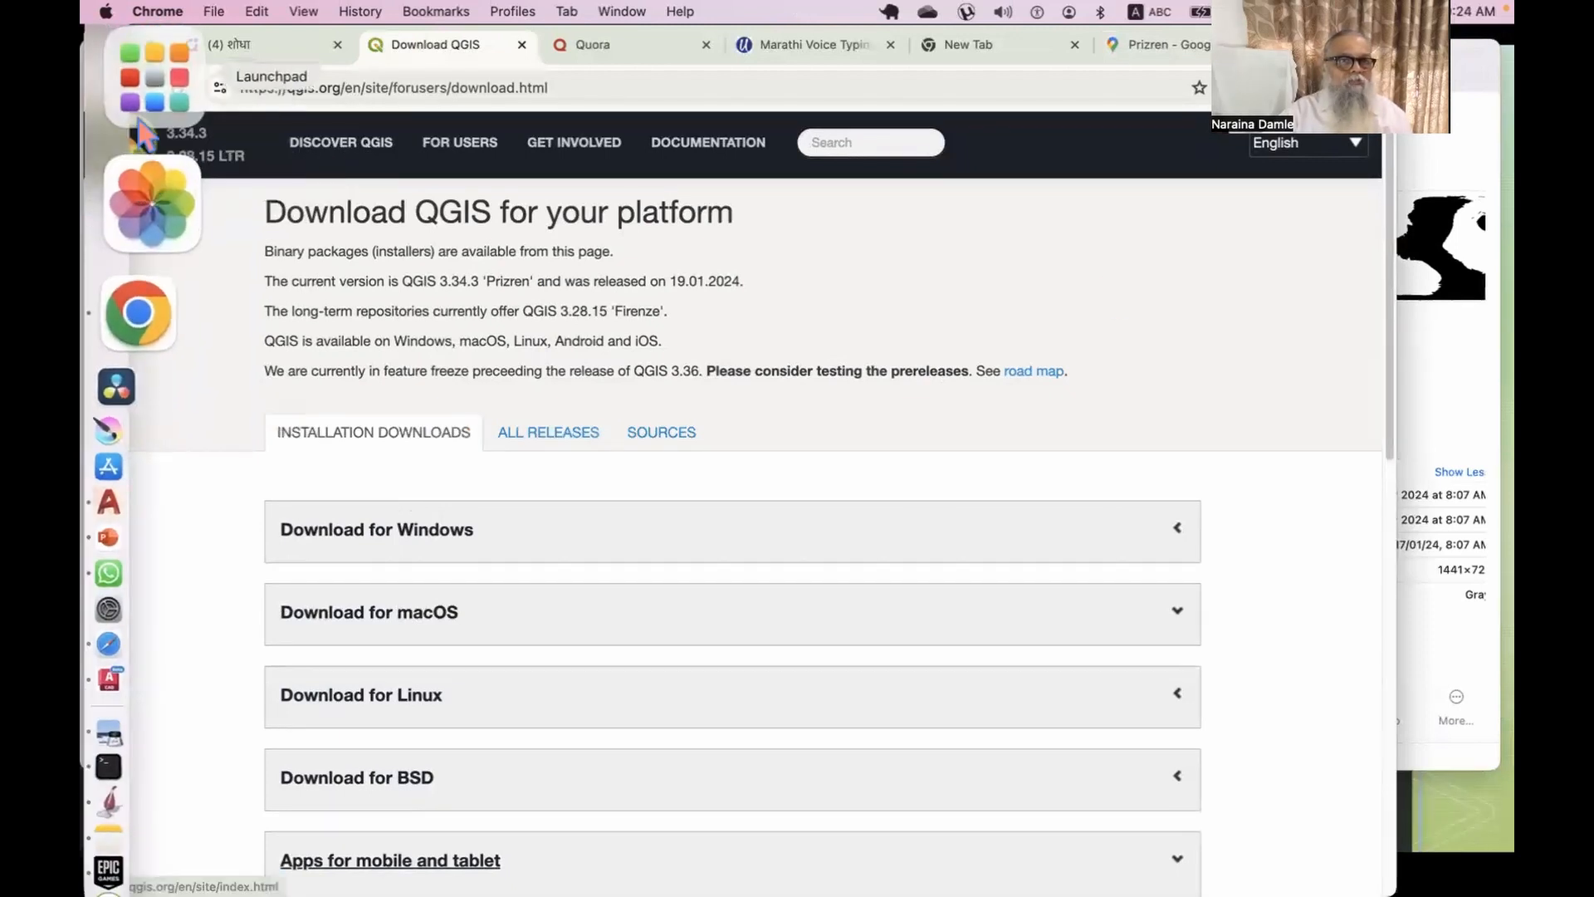
click(149, 79)
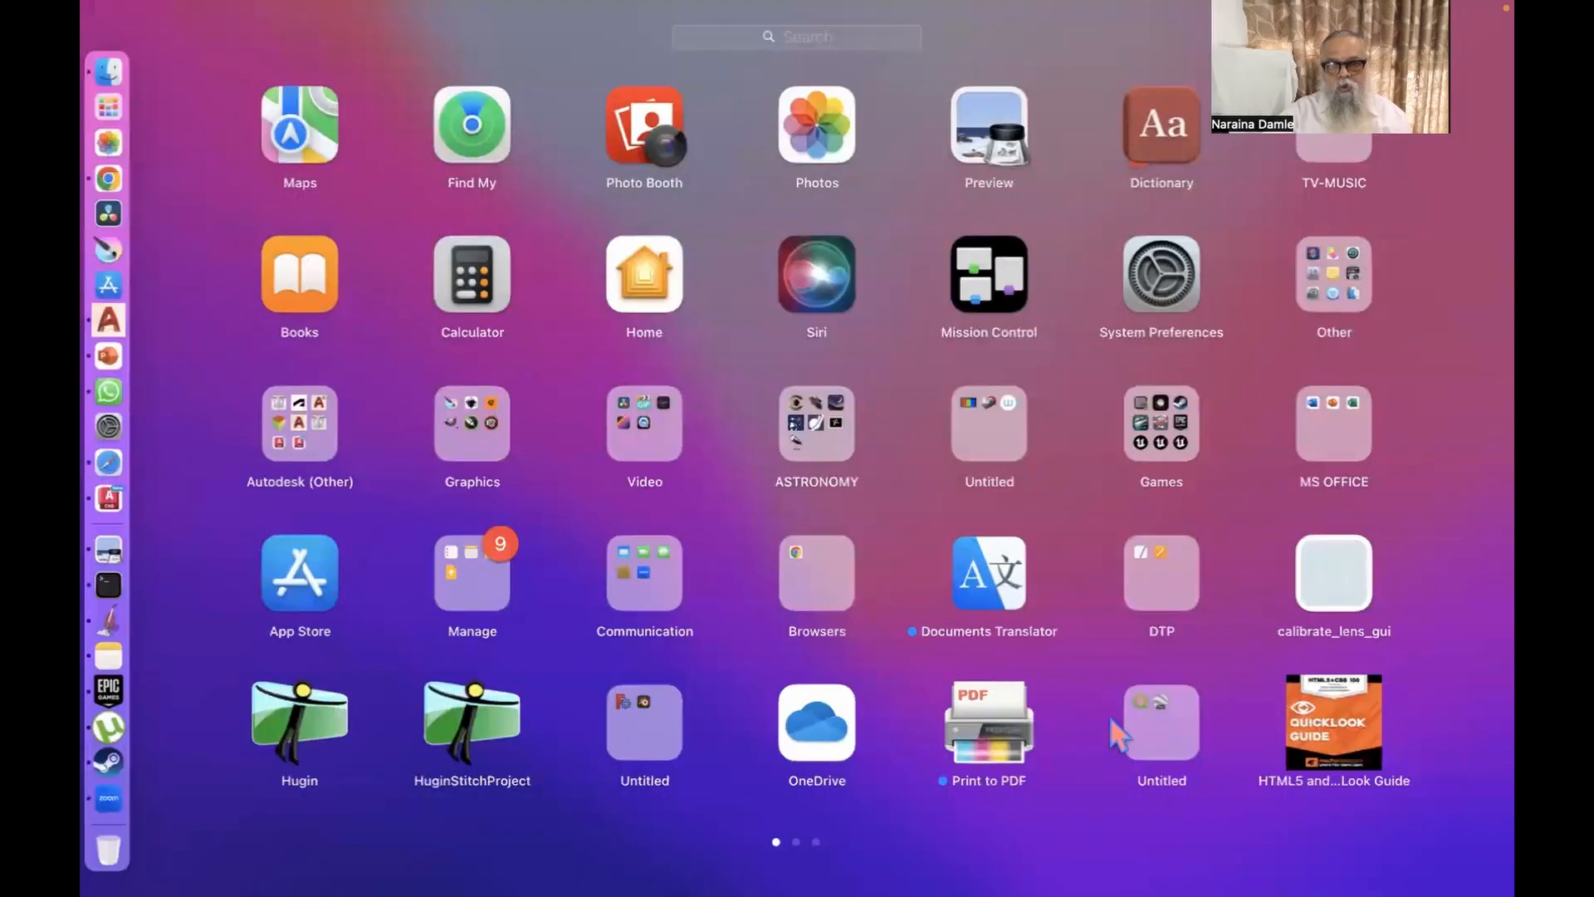
click(1155, 724)
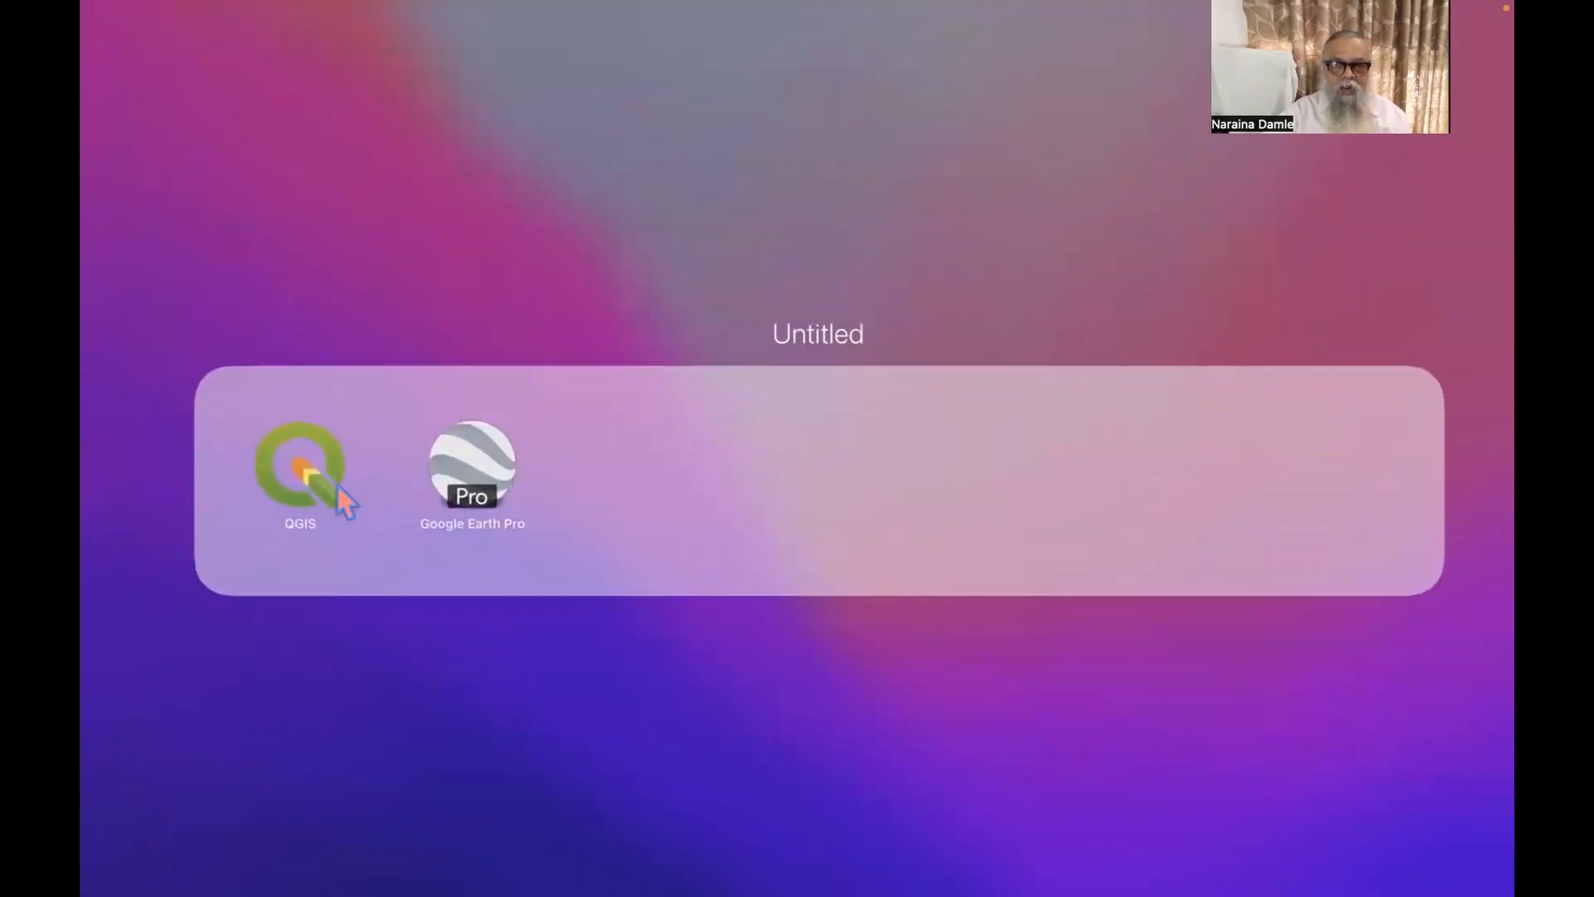
click(283, 500)
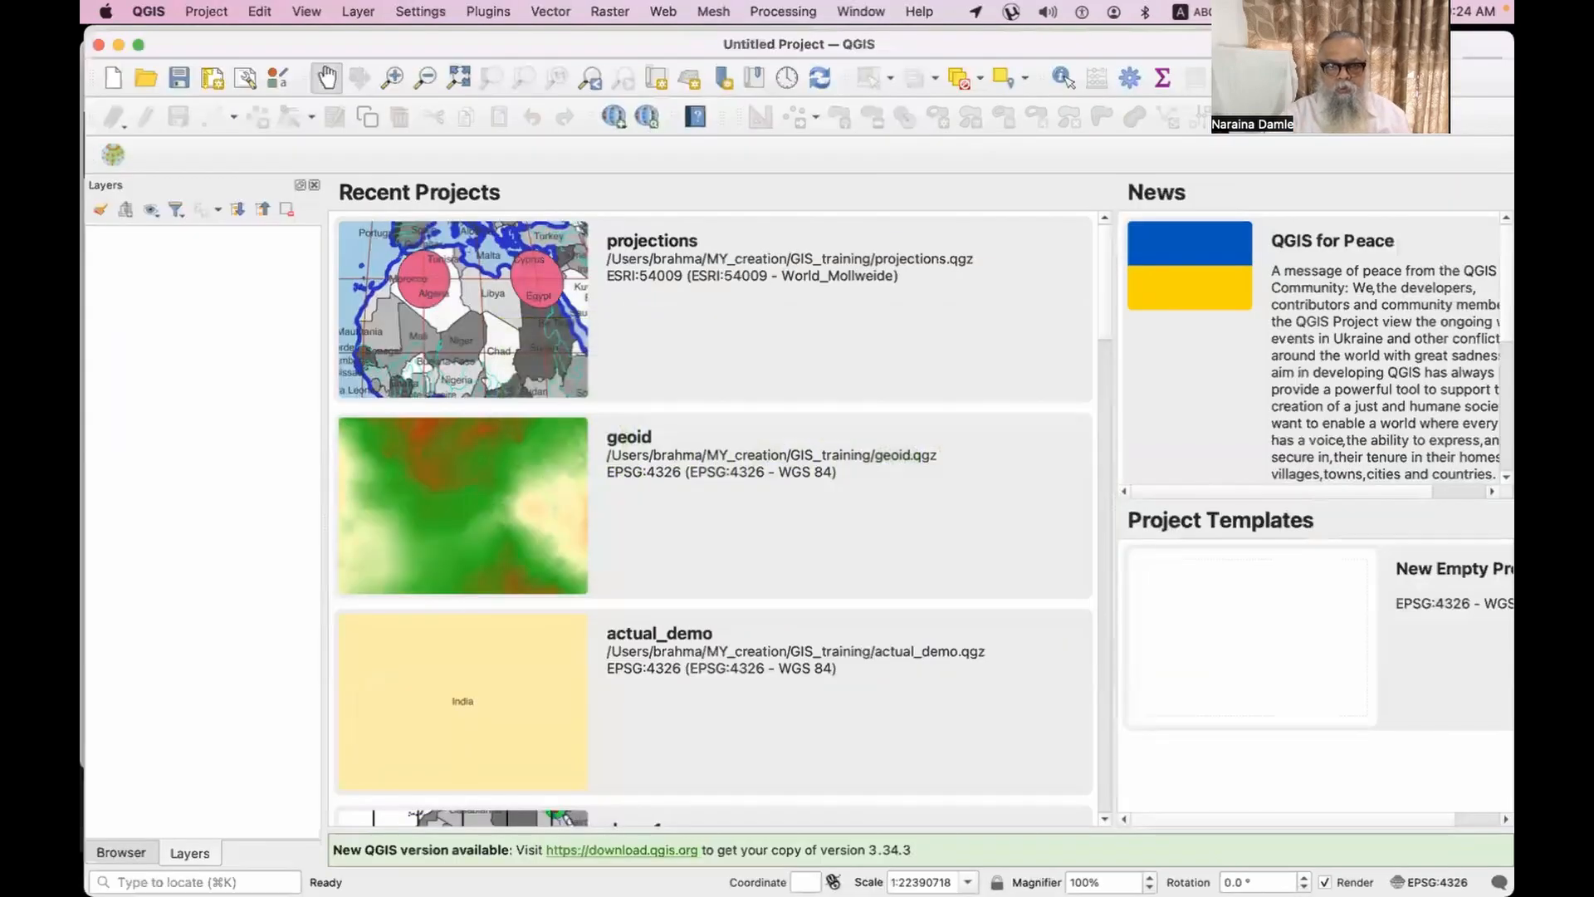
Scroll the QGIS Recent Projects start page and widen the layer list panel.
mouse_move(1512, 3)
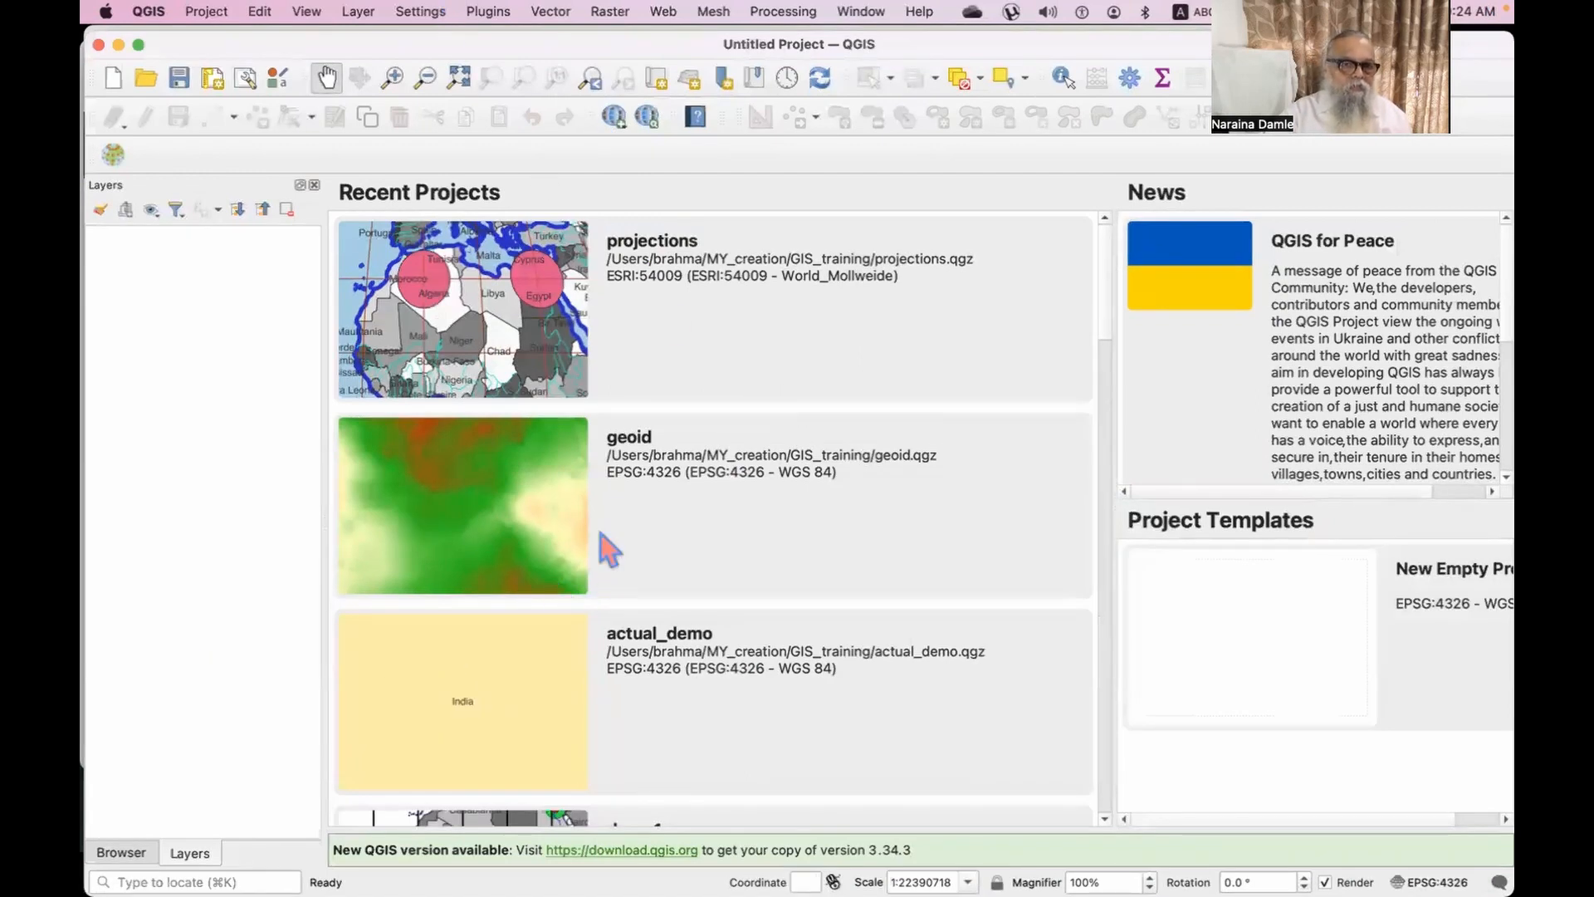
scroll(605, 686, down, 10)
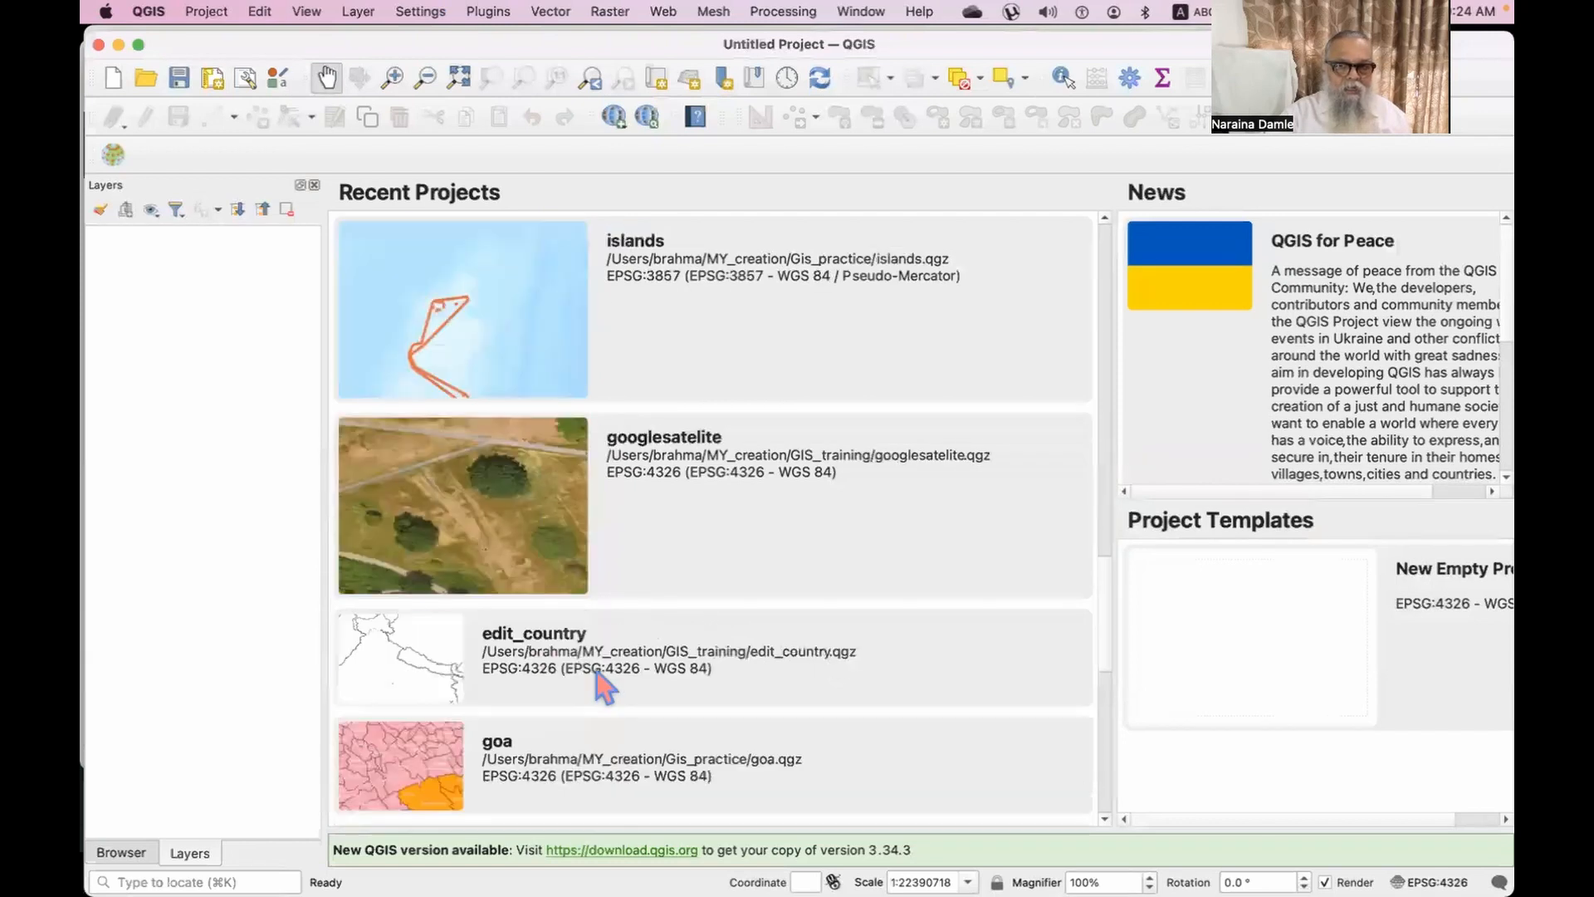
scroll(605, 685, down, 10)
scroll(605, 685, up, 20)
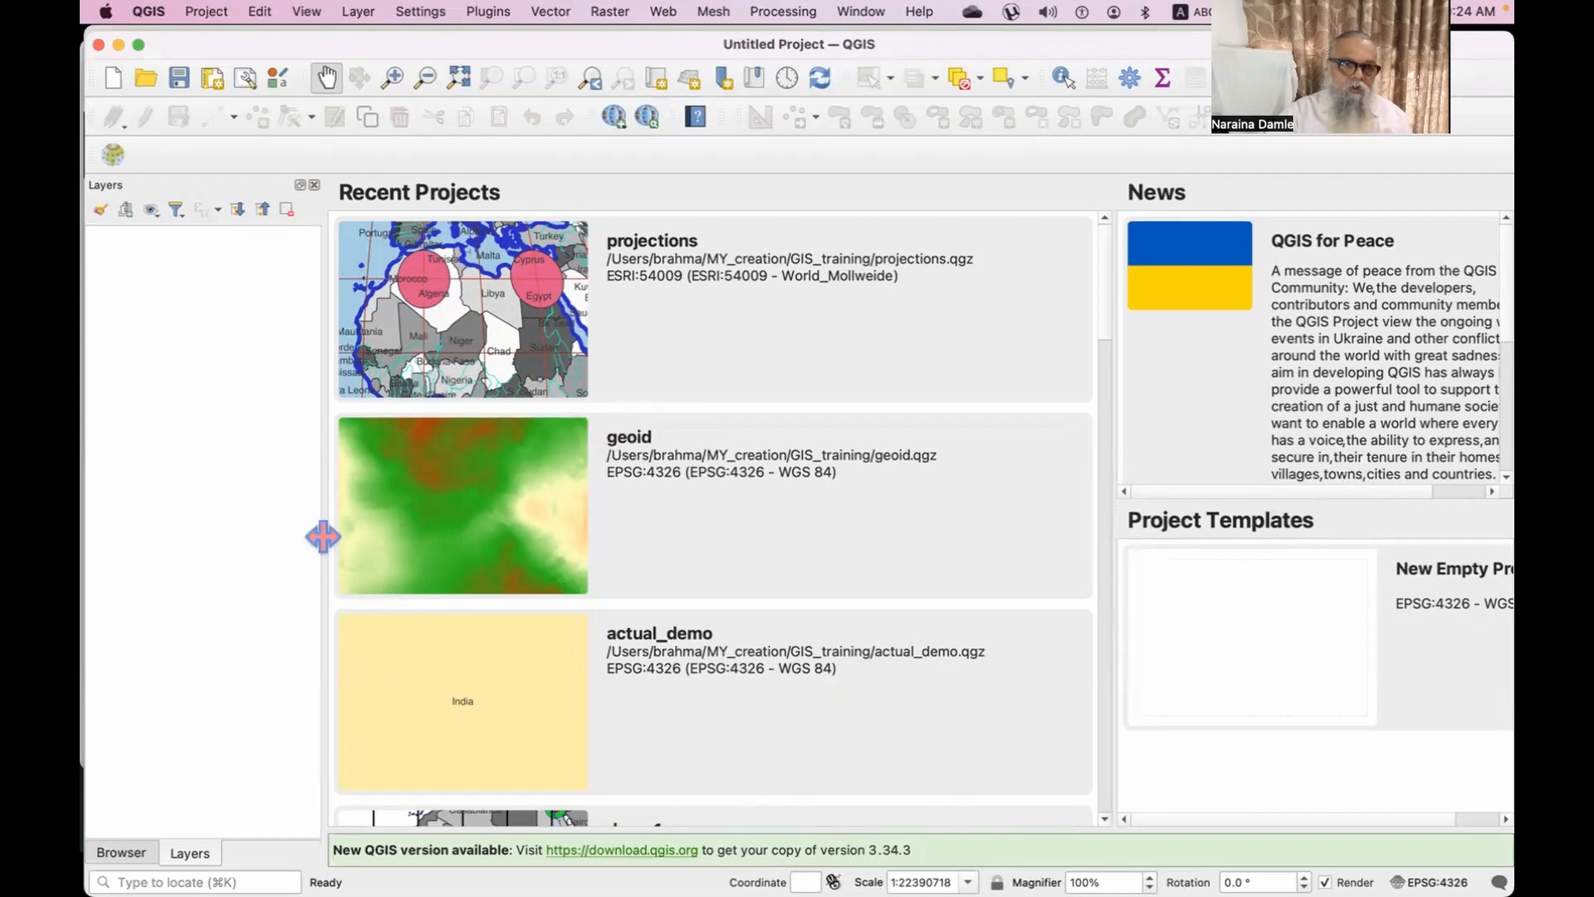
drag(322, 541, 498, 541)
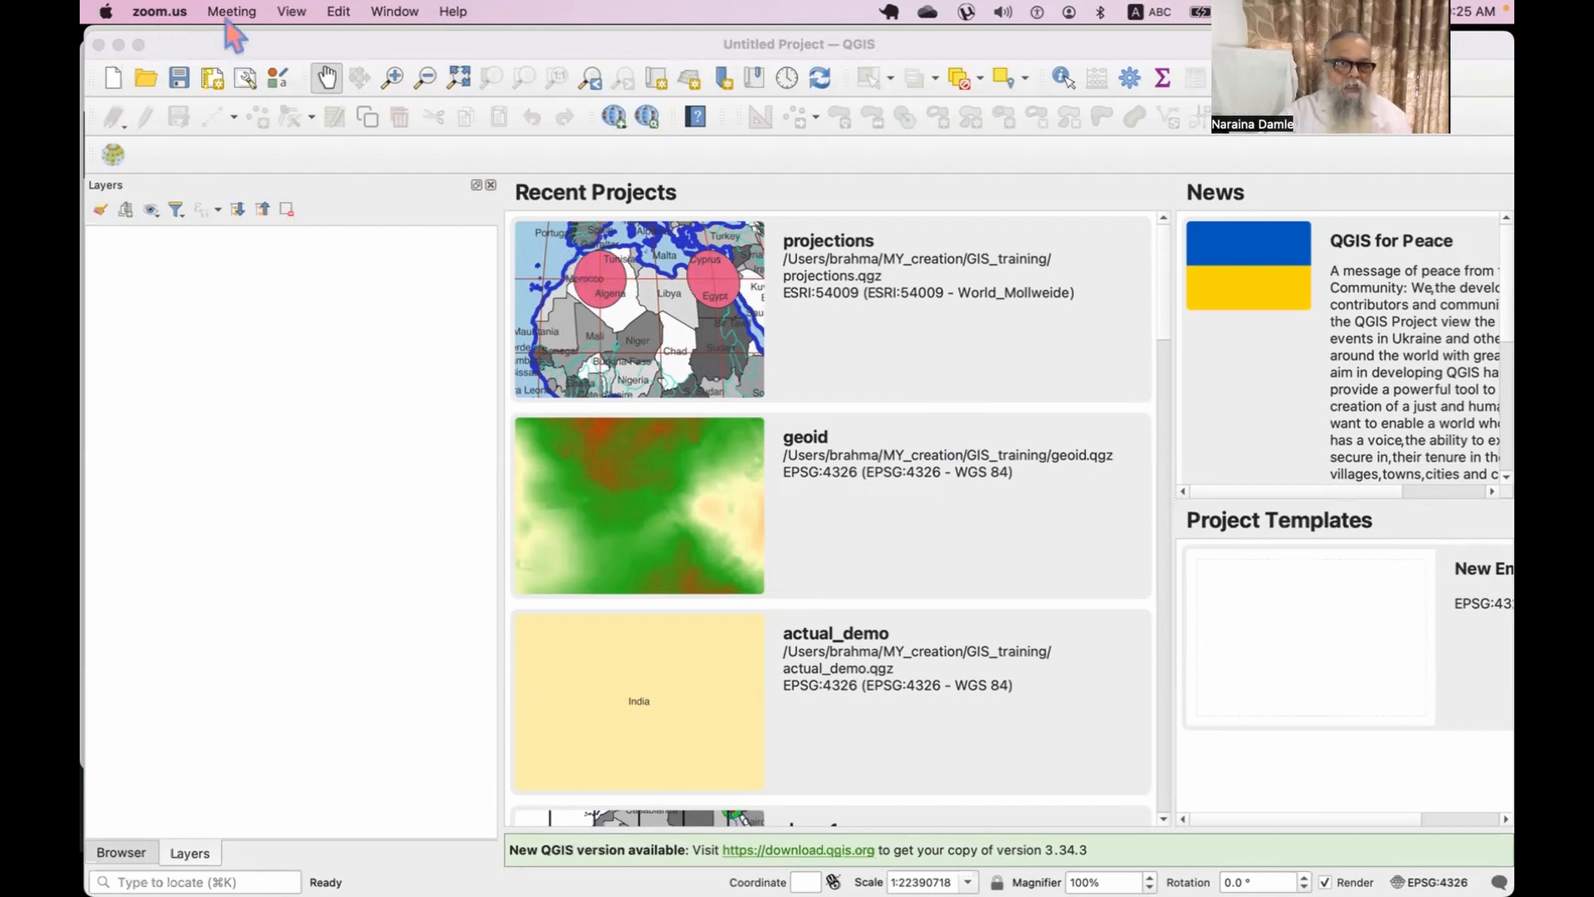
Create a new empty QGIS project via Project > New, glancing at Browser before returning to Layers.
click(246, 544)
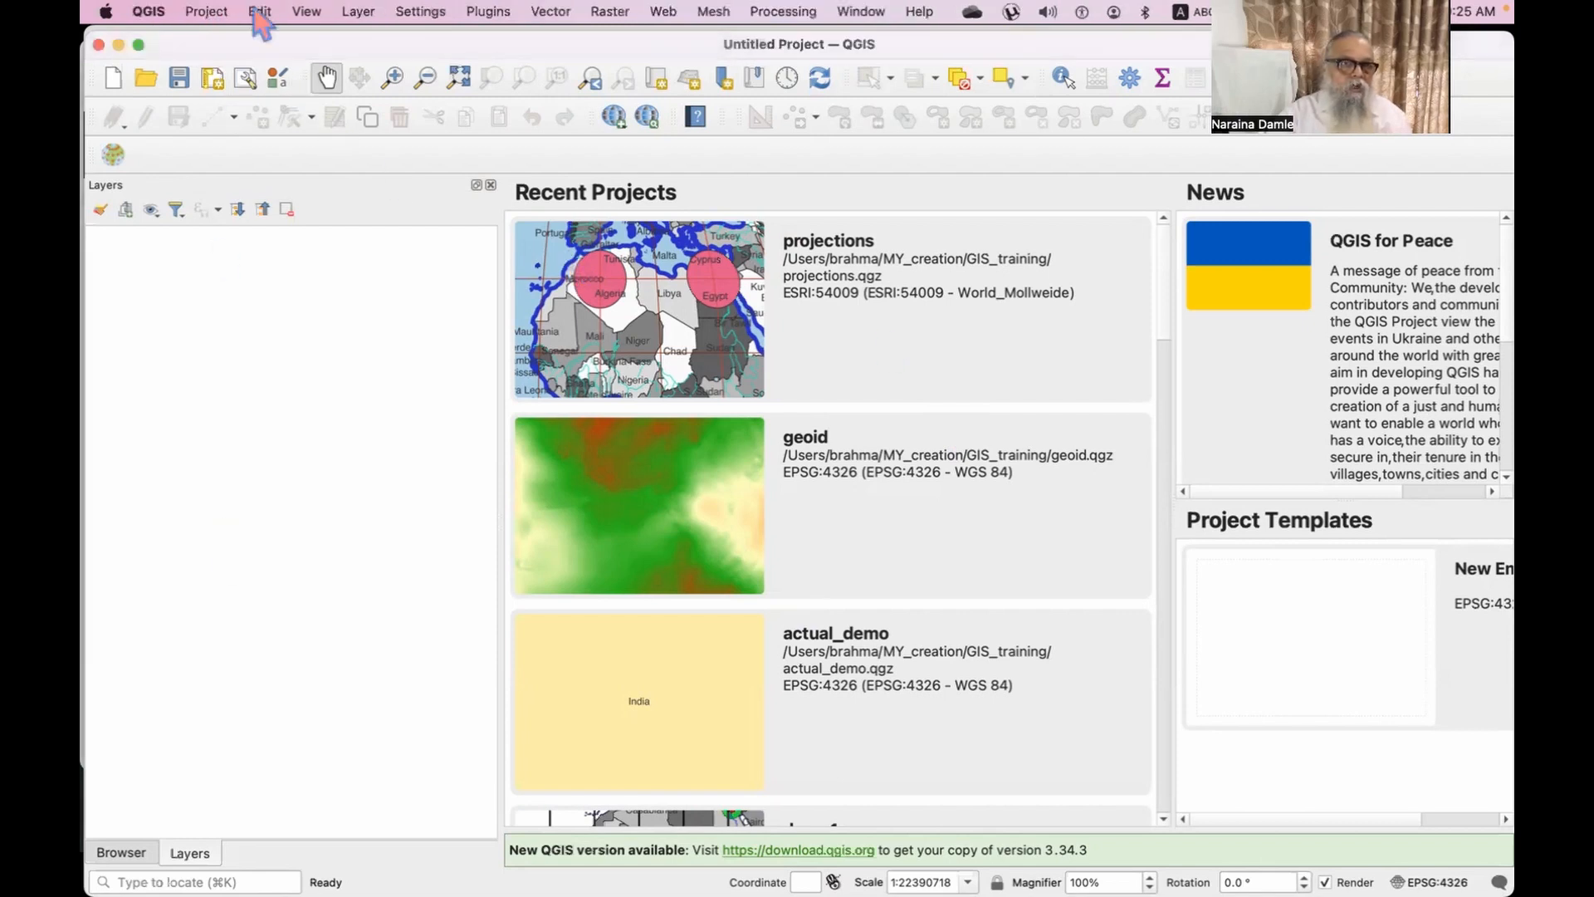
click(206, 13)
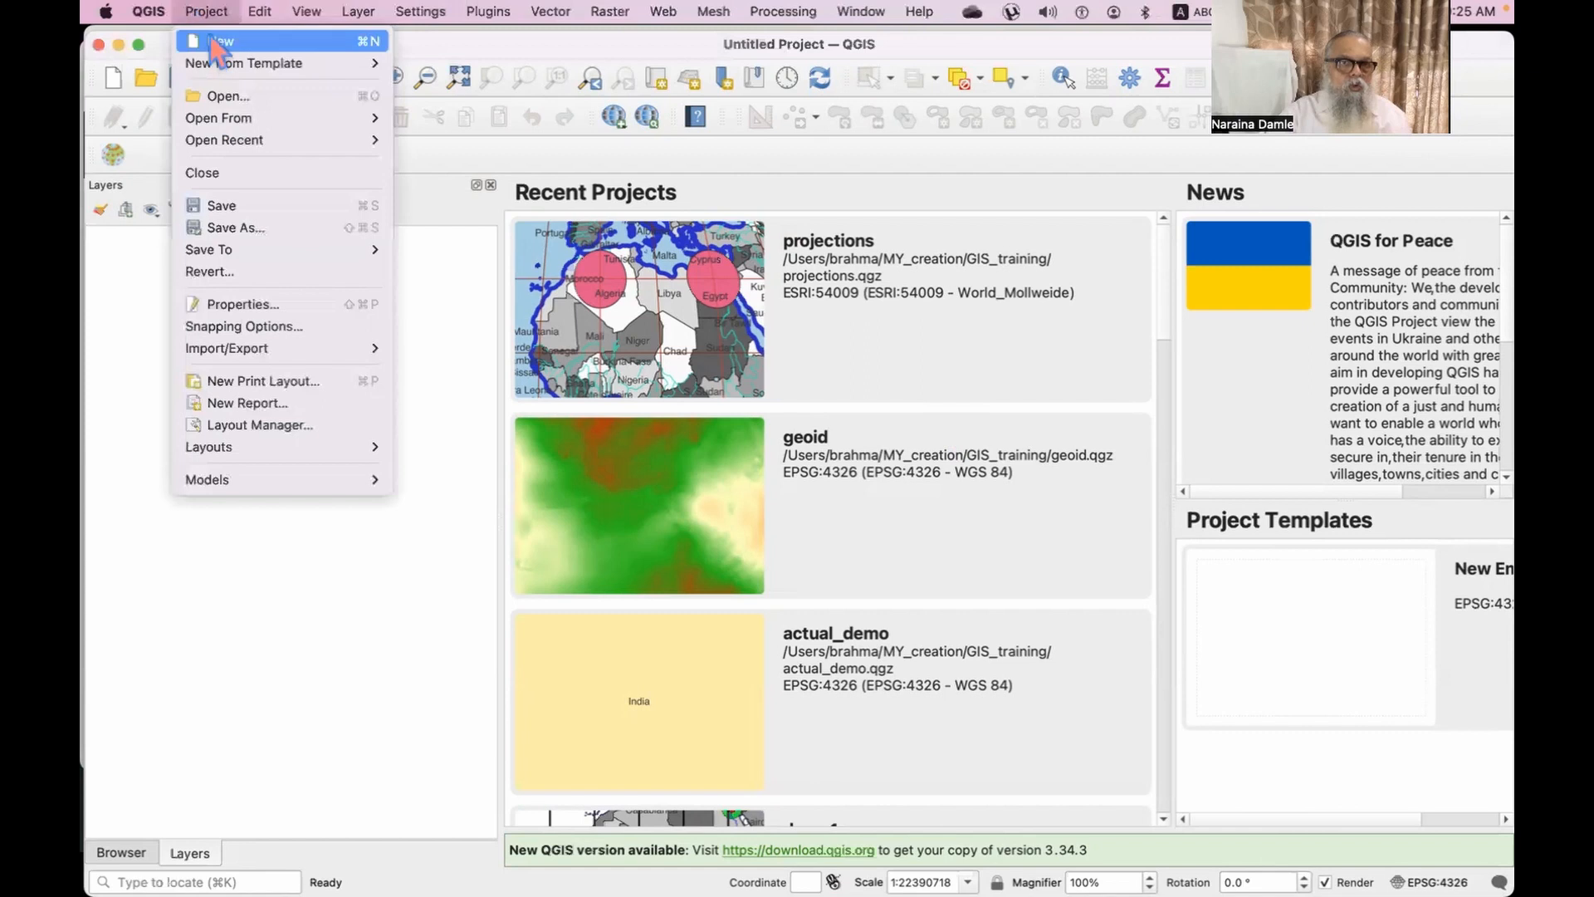
click(214, 37)
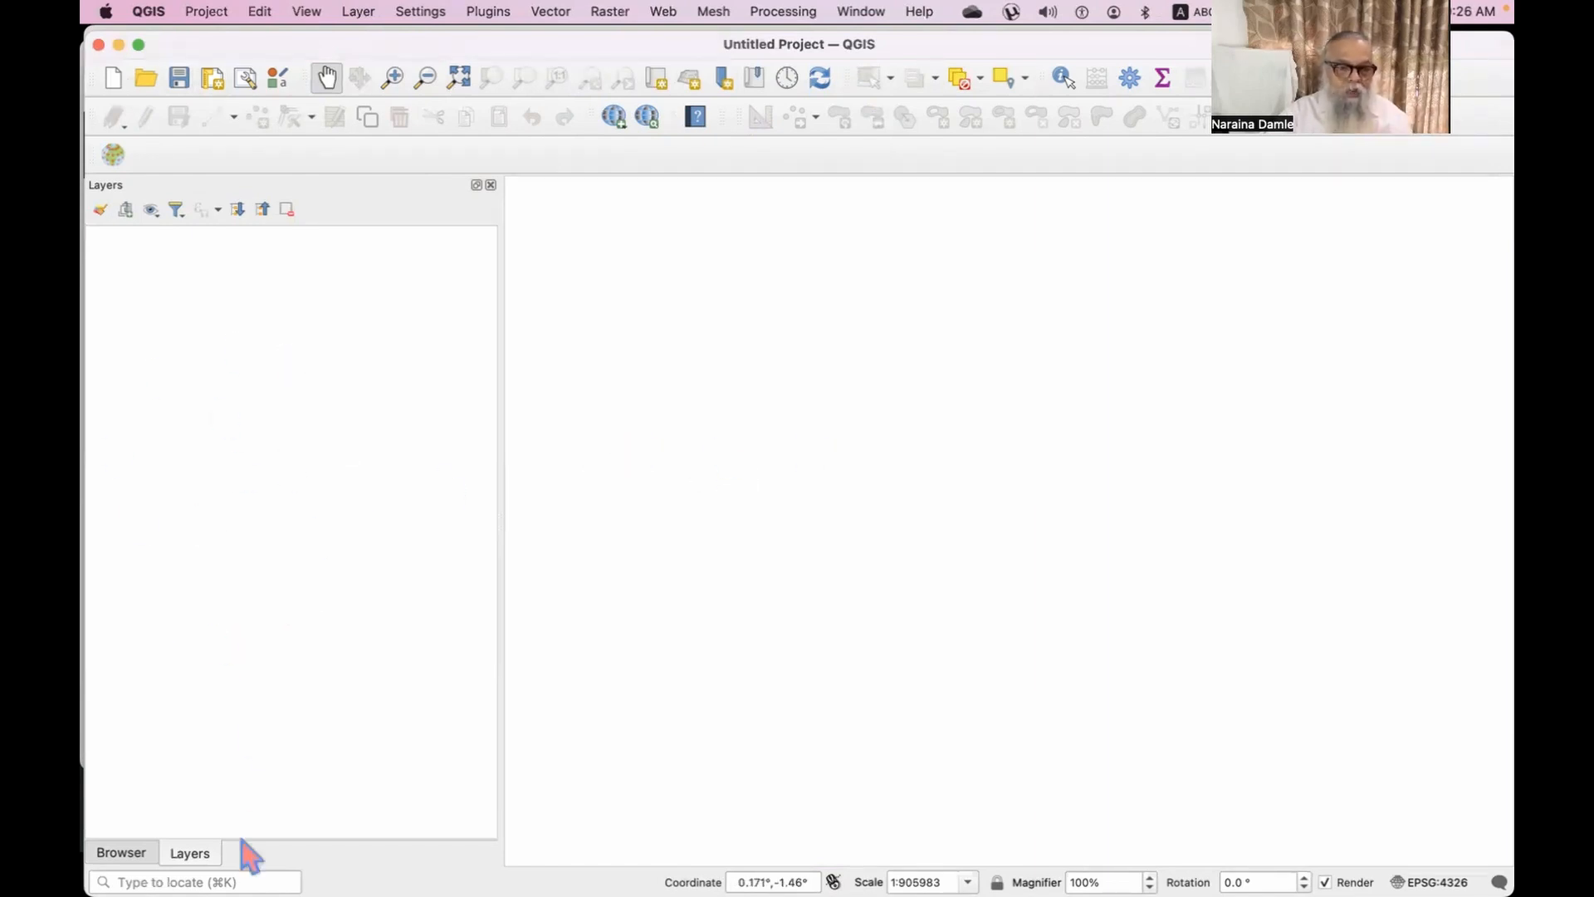
click(111, 855)
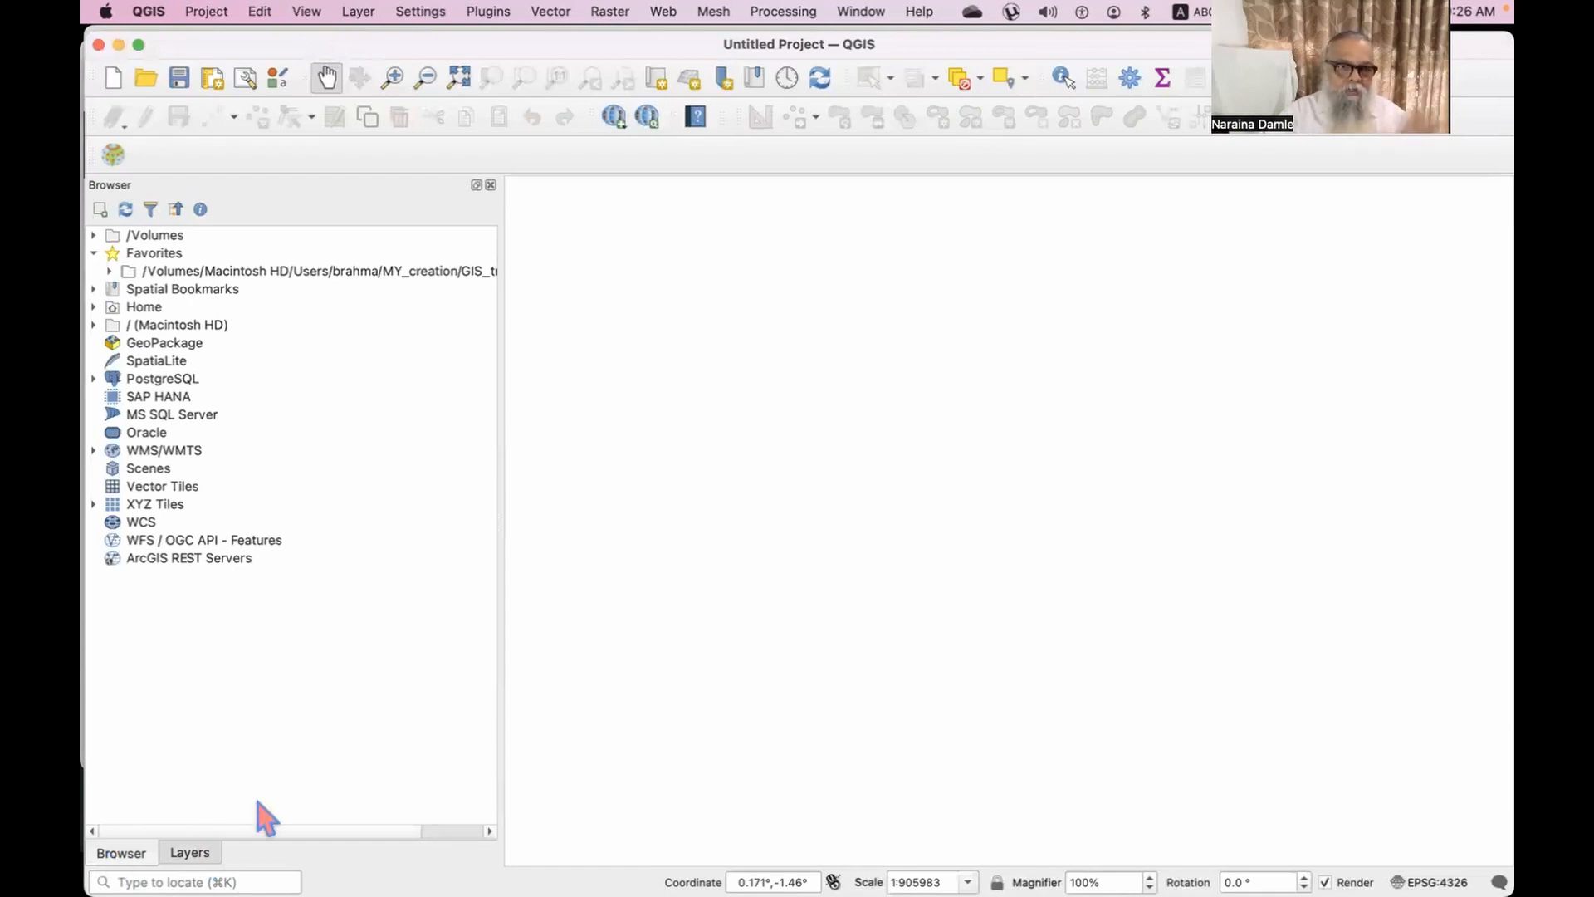
click(190, 853)
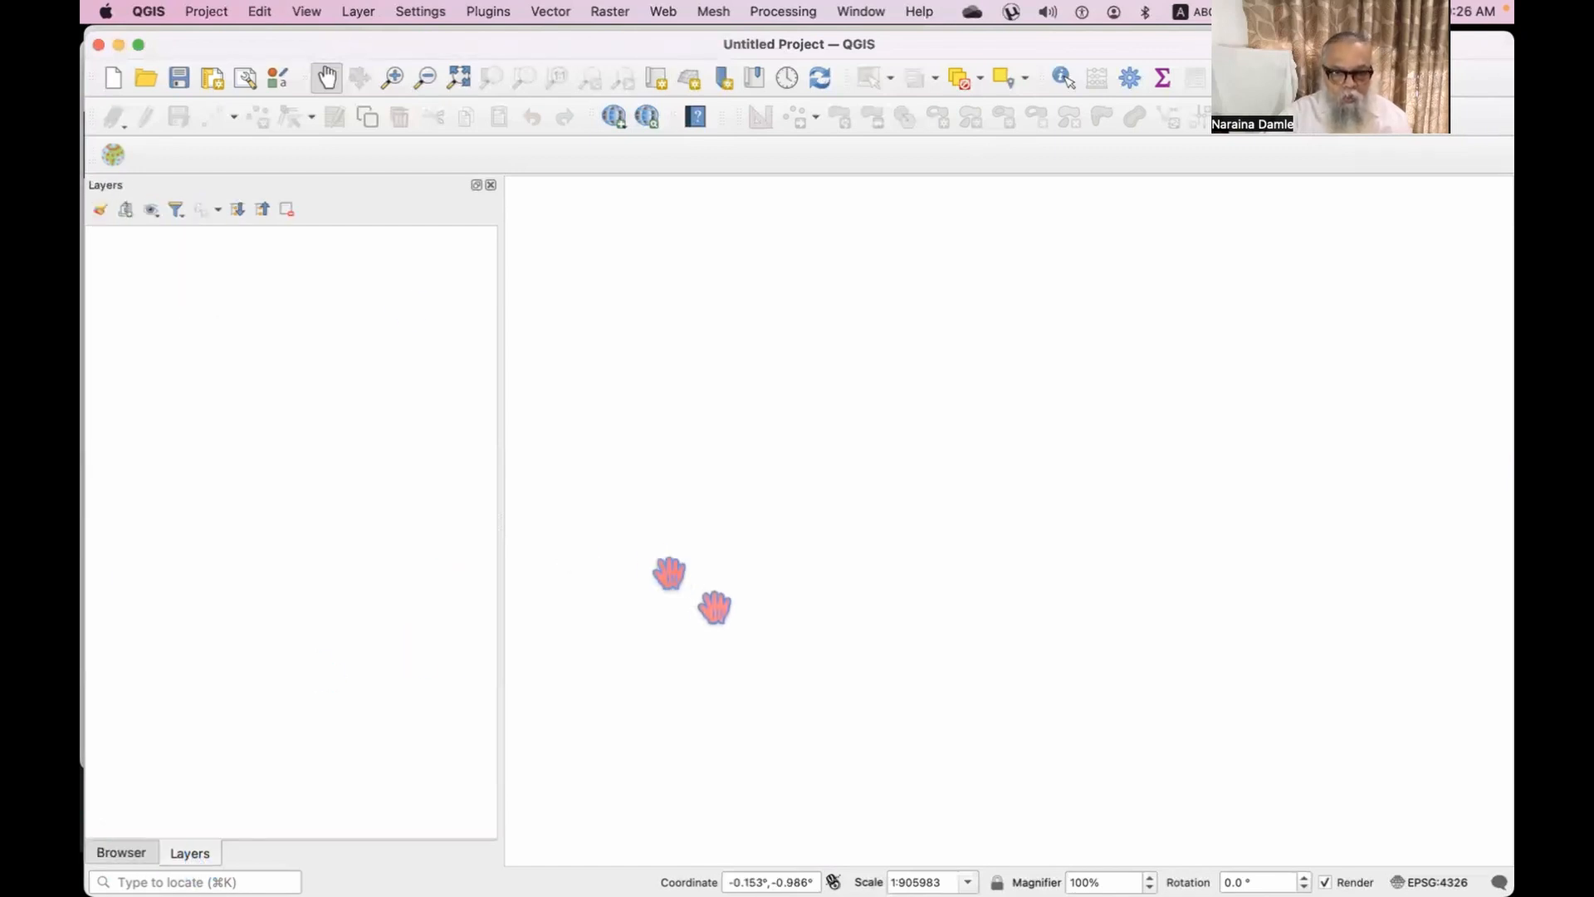
Show the View > Toolbars submenu to see which toolbars are enabled.
click(306, 13)
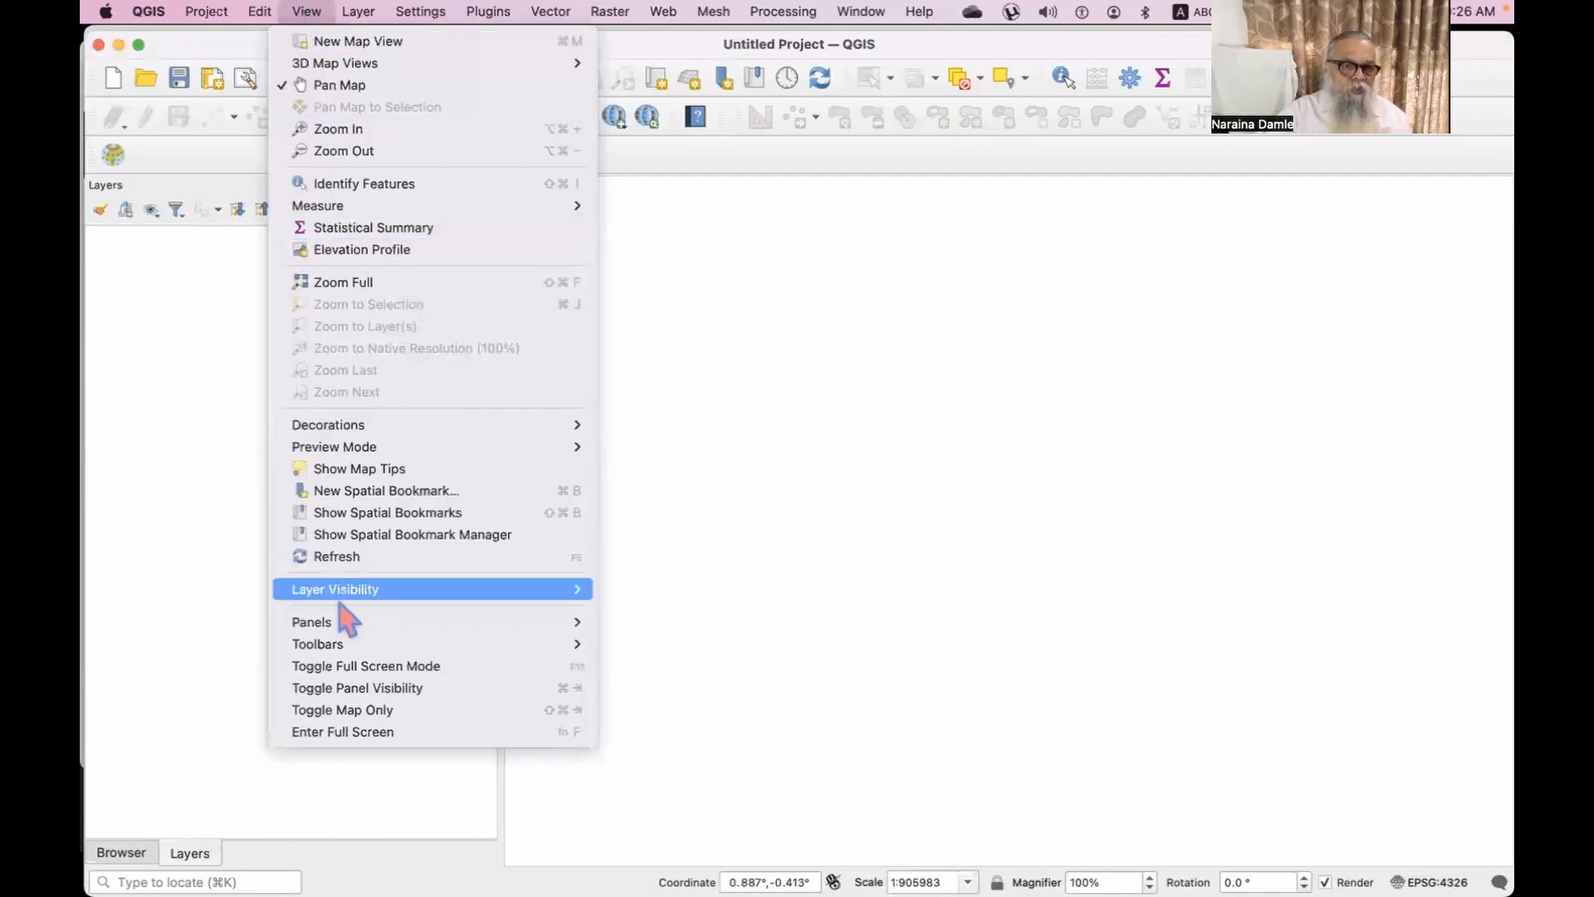
mouse_move(319, 640)
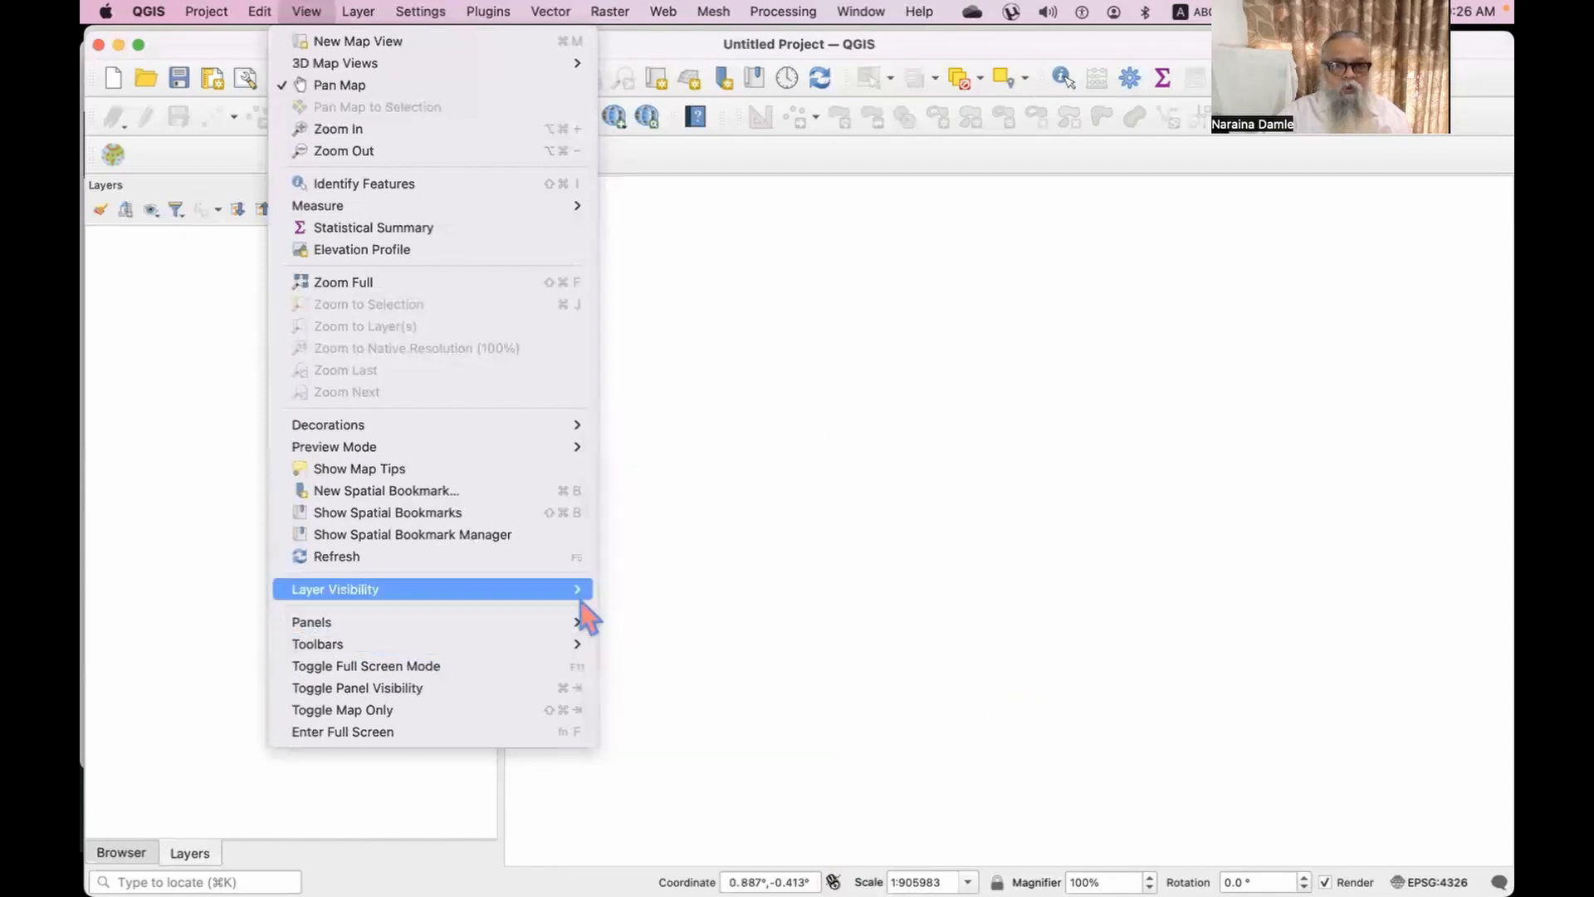
mouse_move(398, 625)
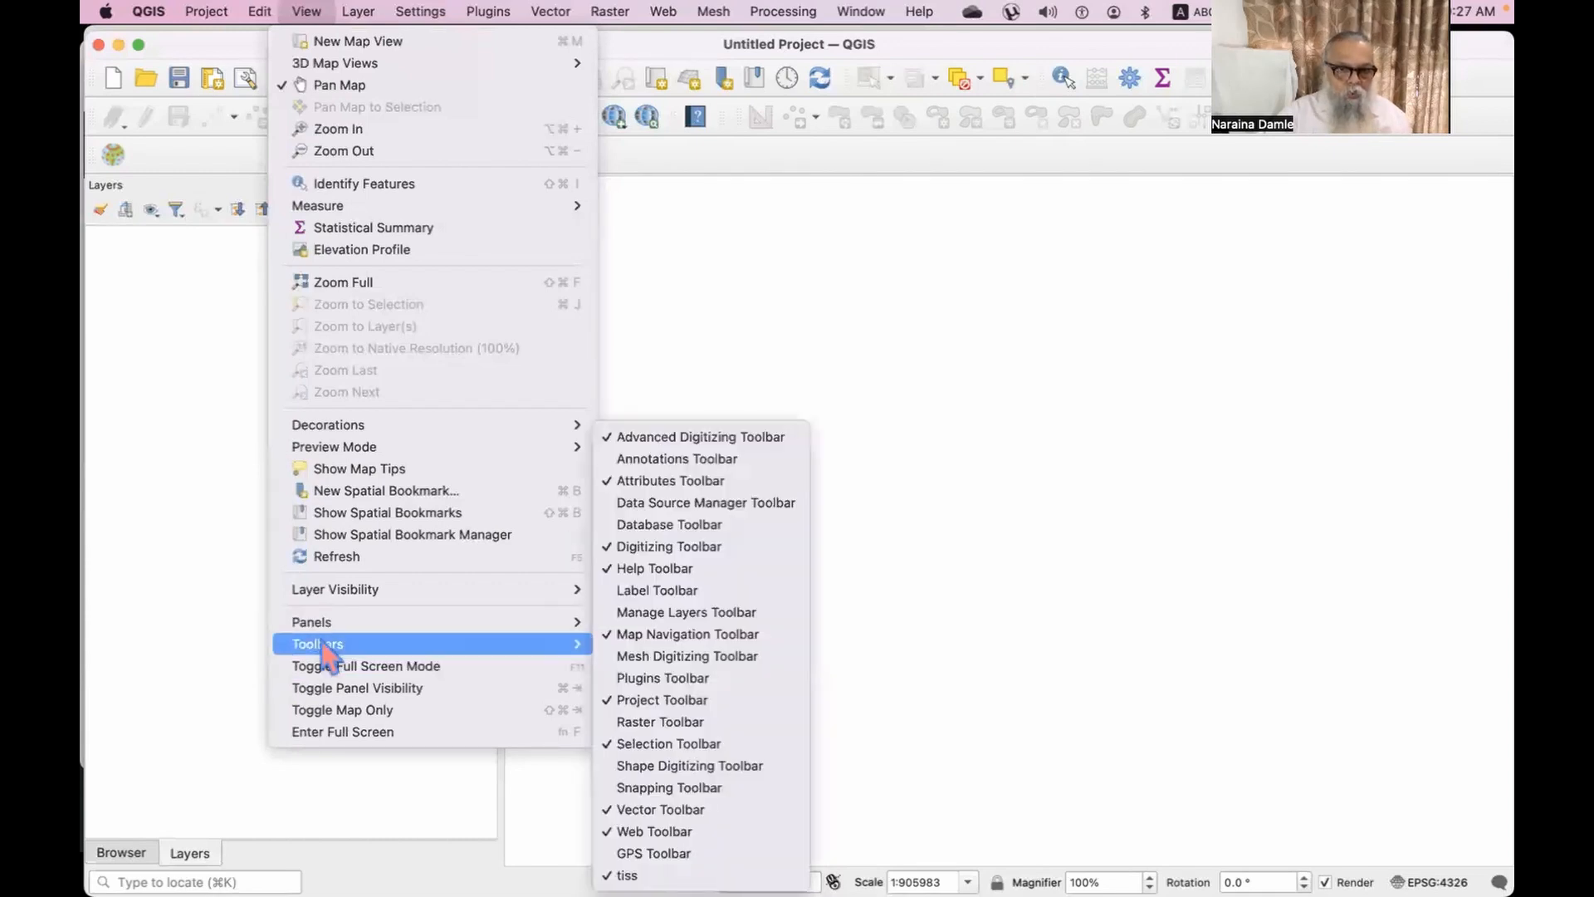
Dock the Digitizing and Indicatrix mapper toolbars side by side in the second toolbar row.
click(820, 512)
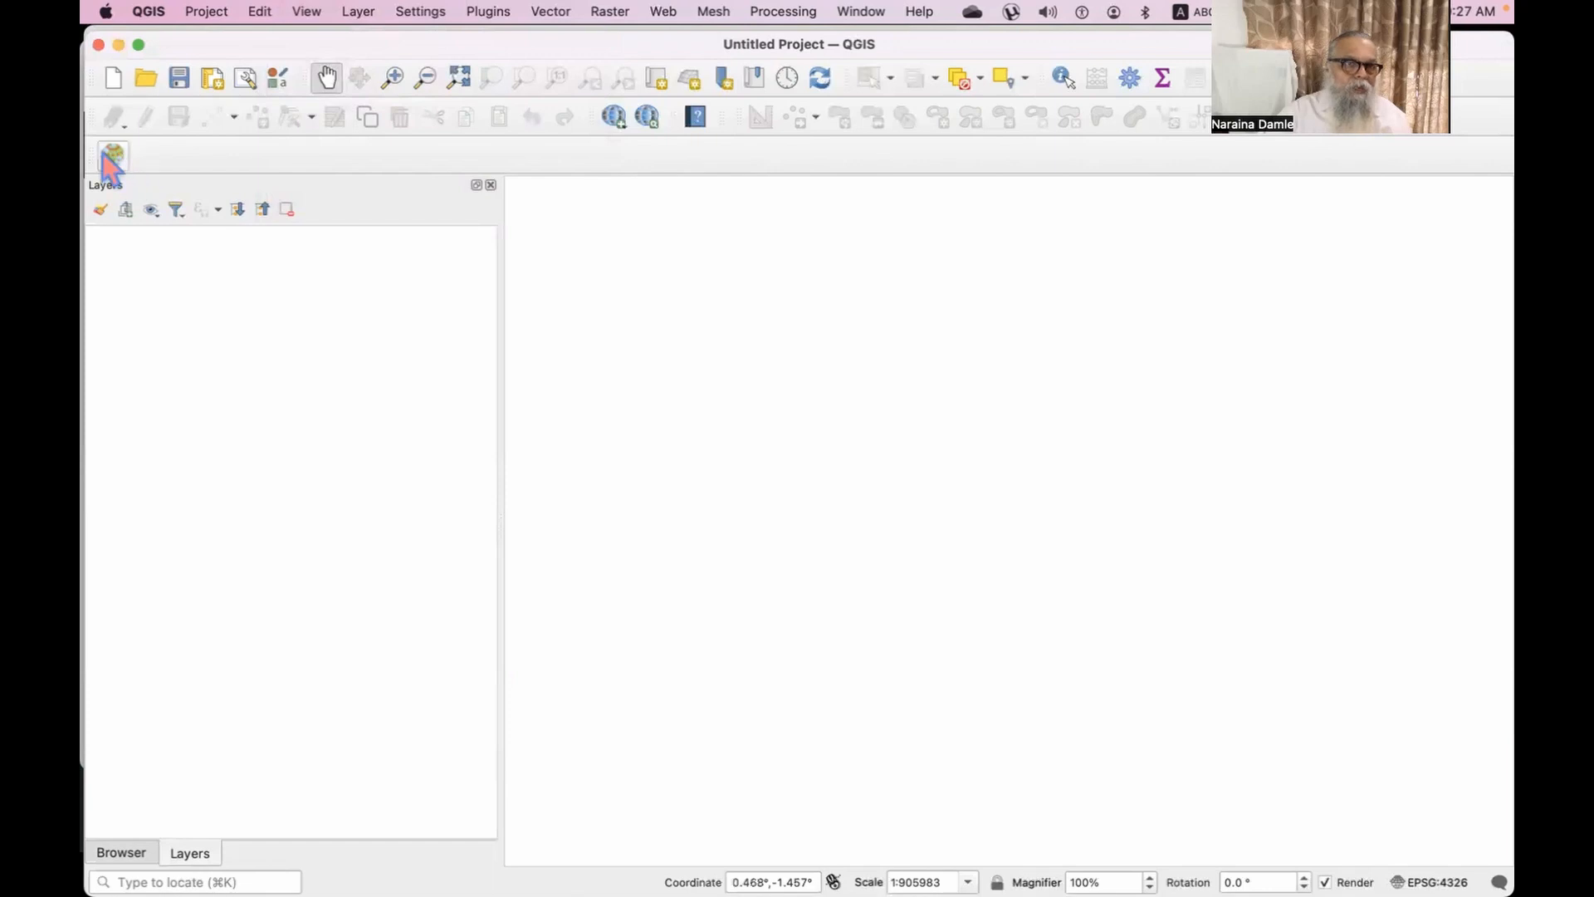
drag(96, 150, 297, 438)
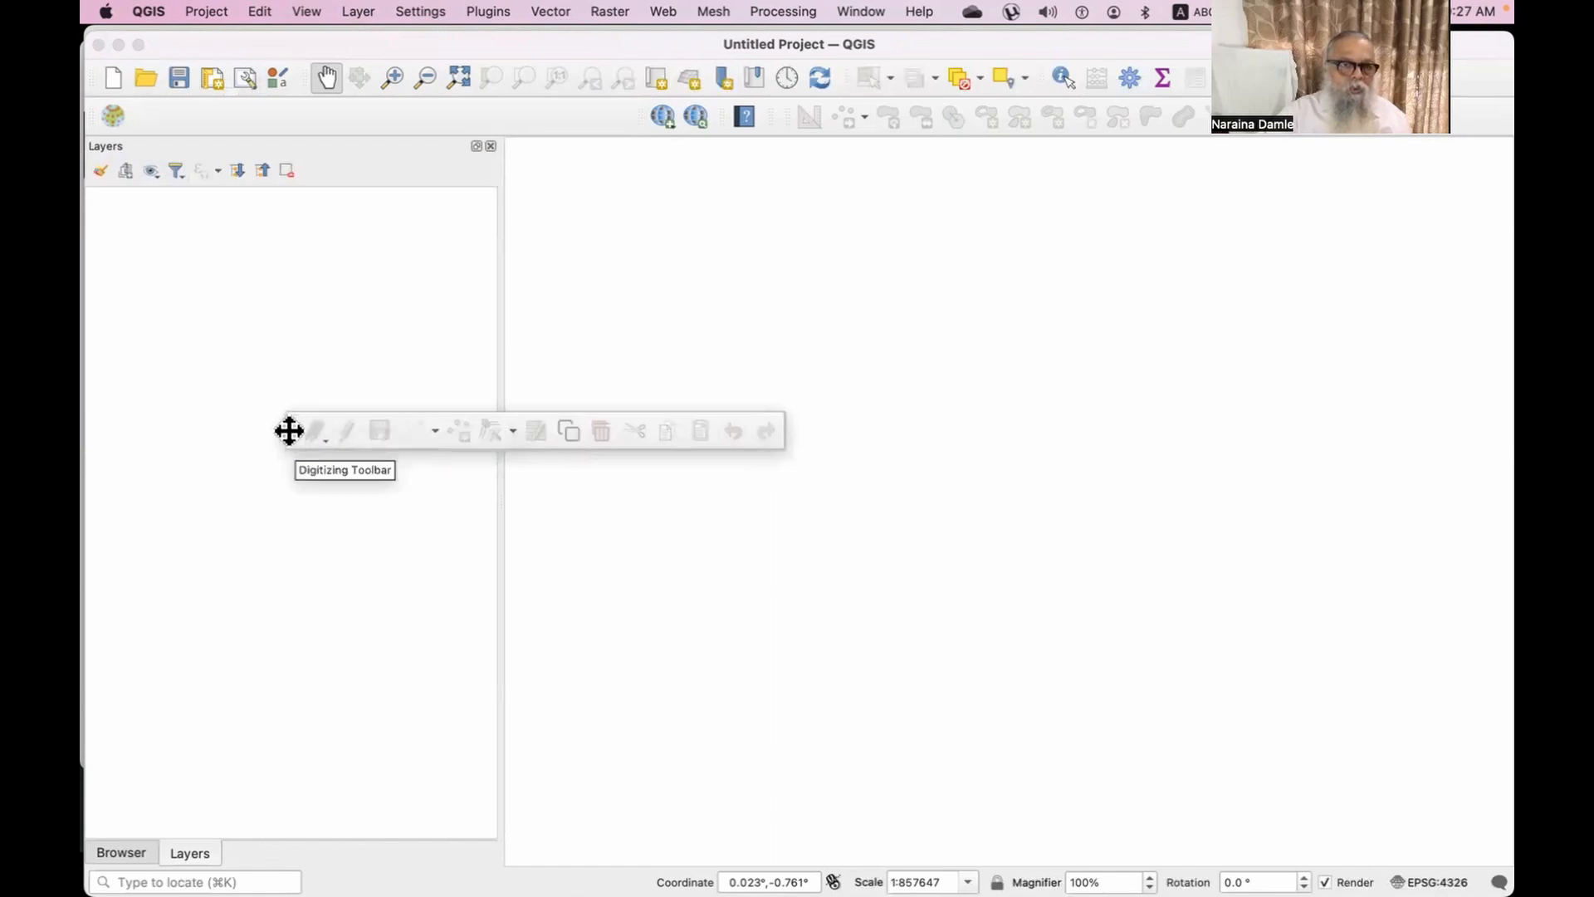
drag(288, 431, 295, 373)
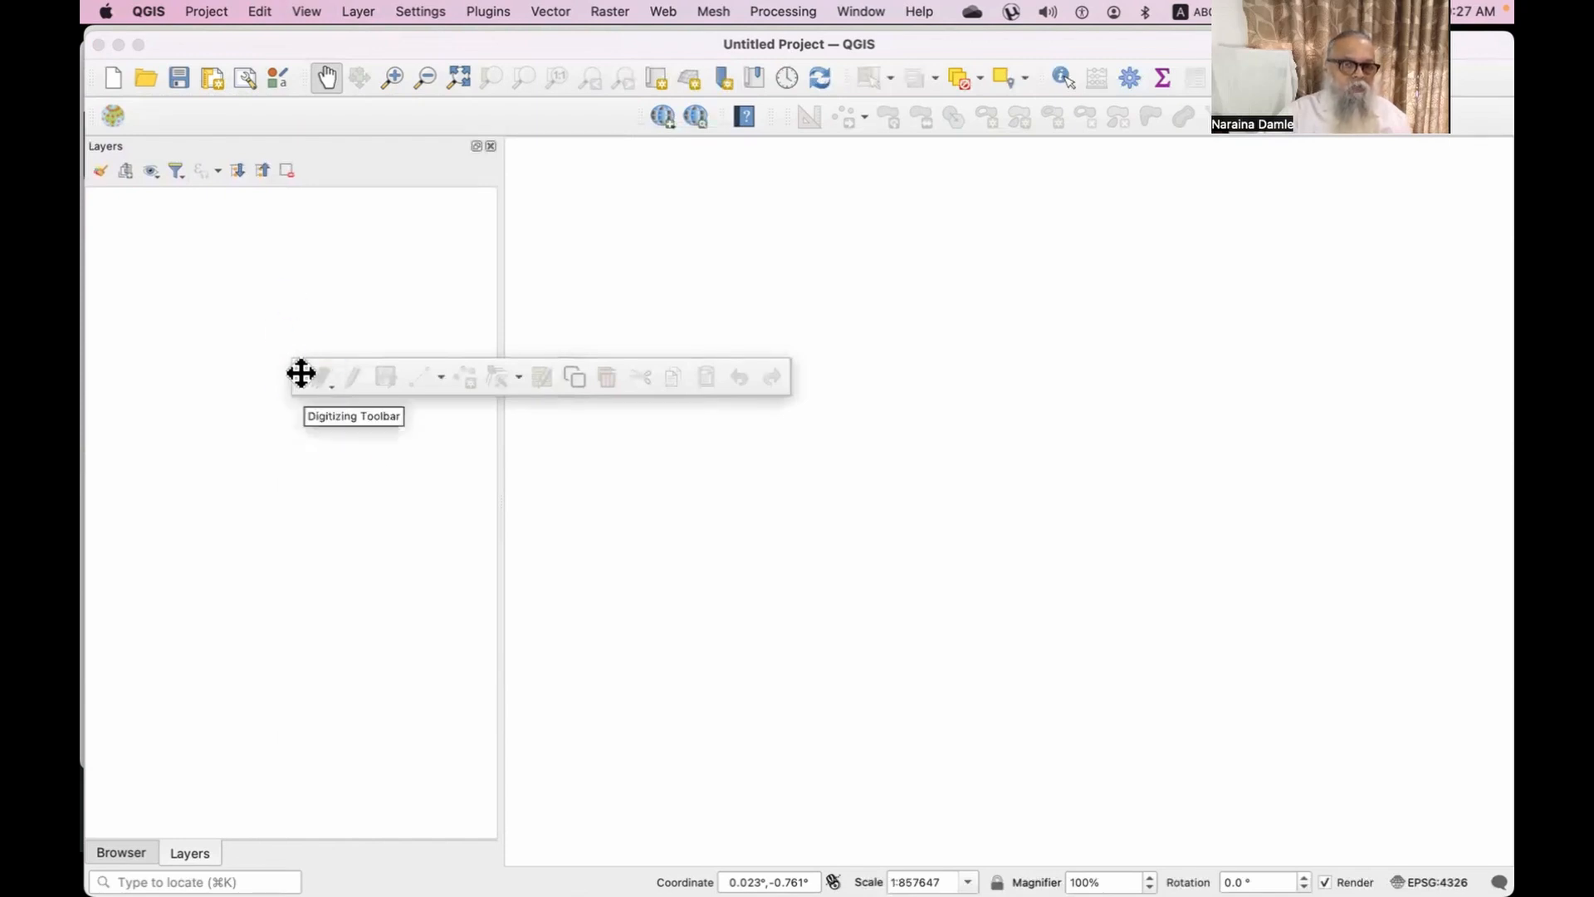
drag(301, 373, 118, 121)
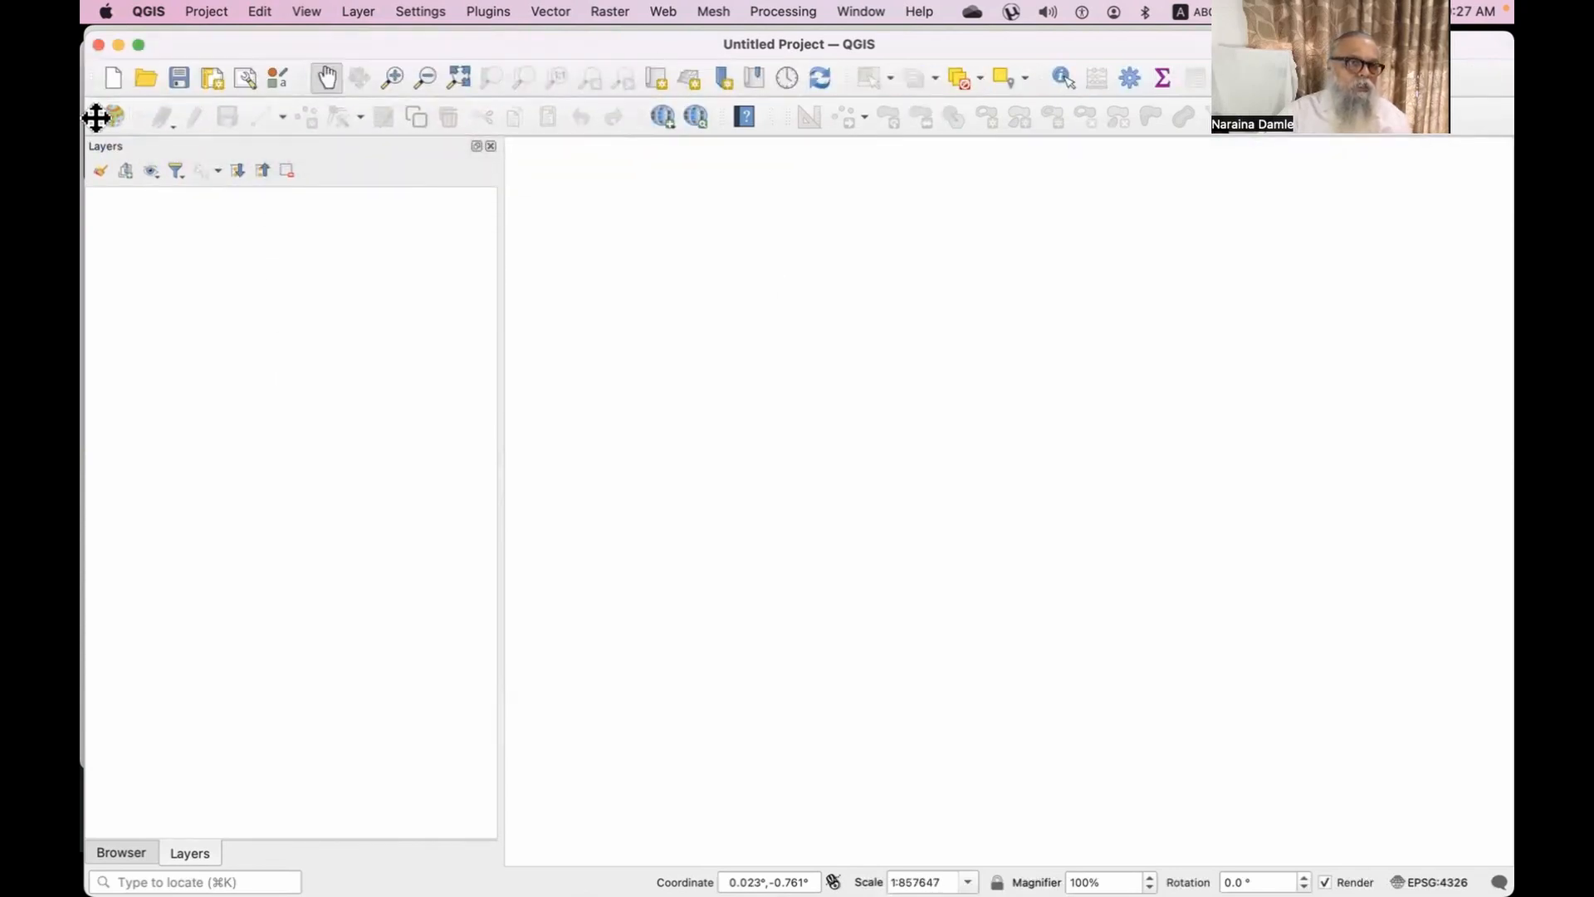
drag(95, 125, 266, 326)
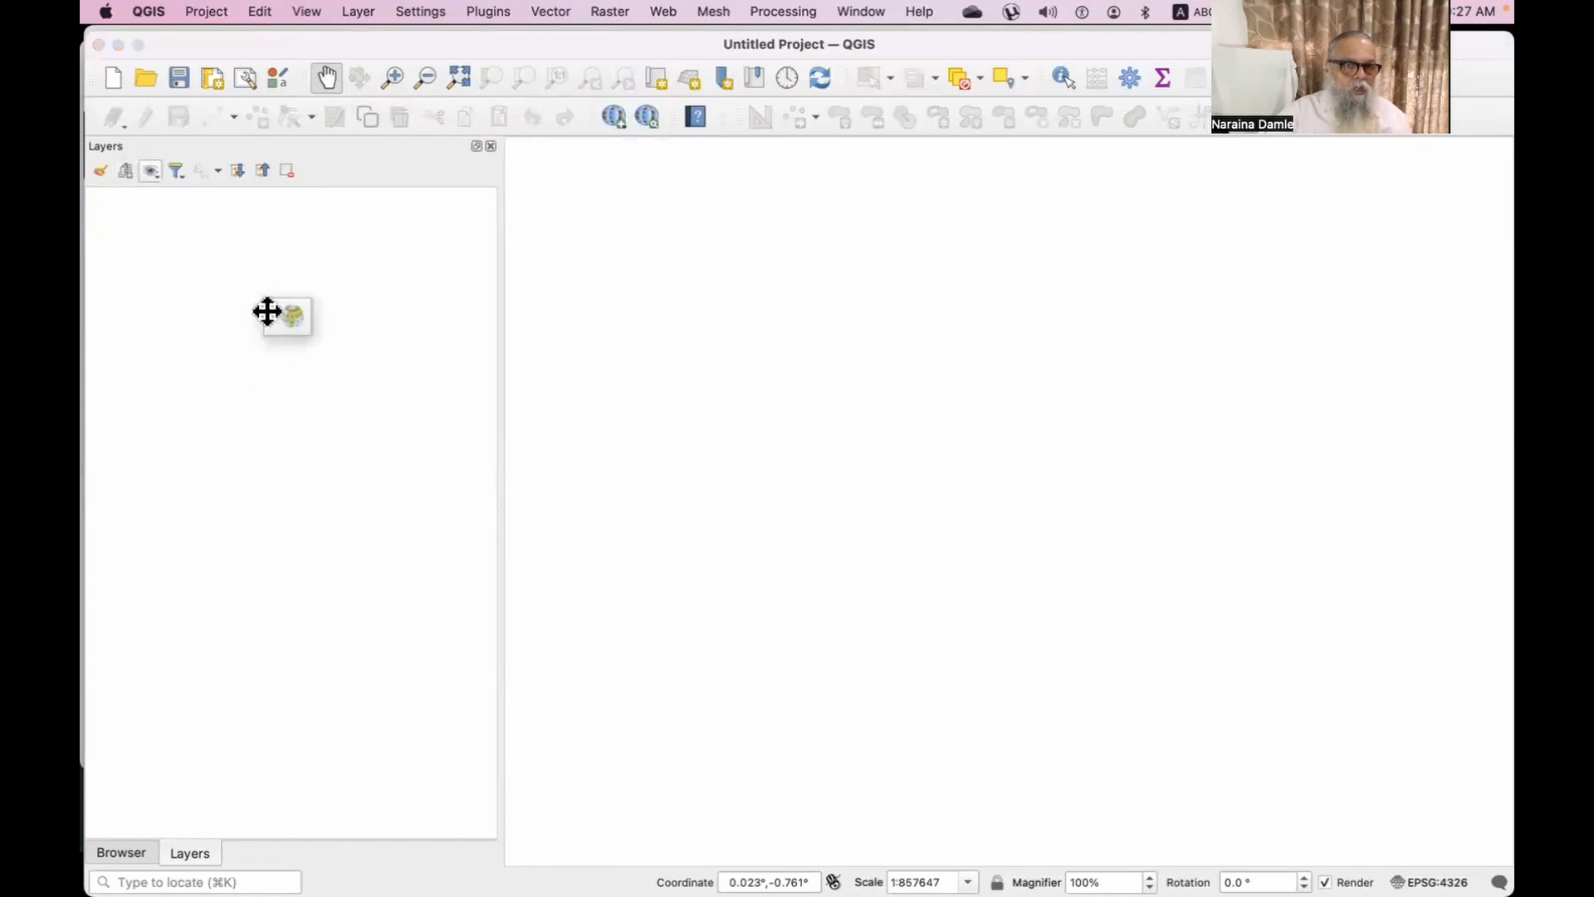
drag(270, 319, 97, 124)
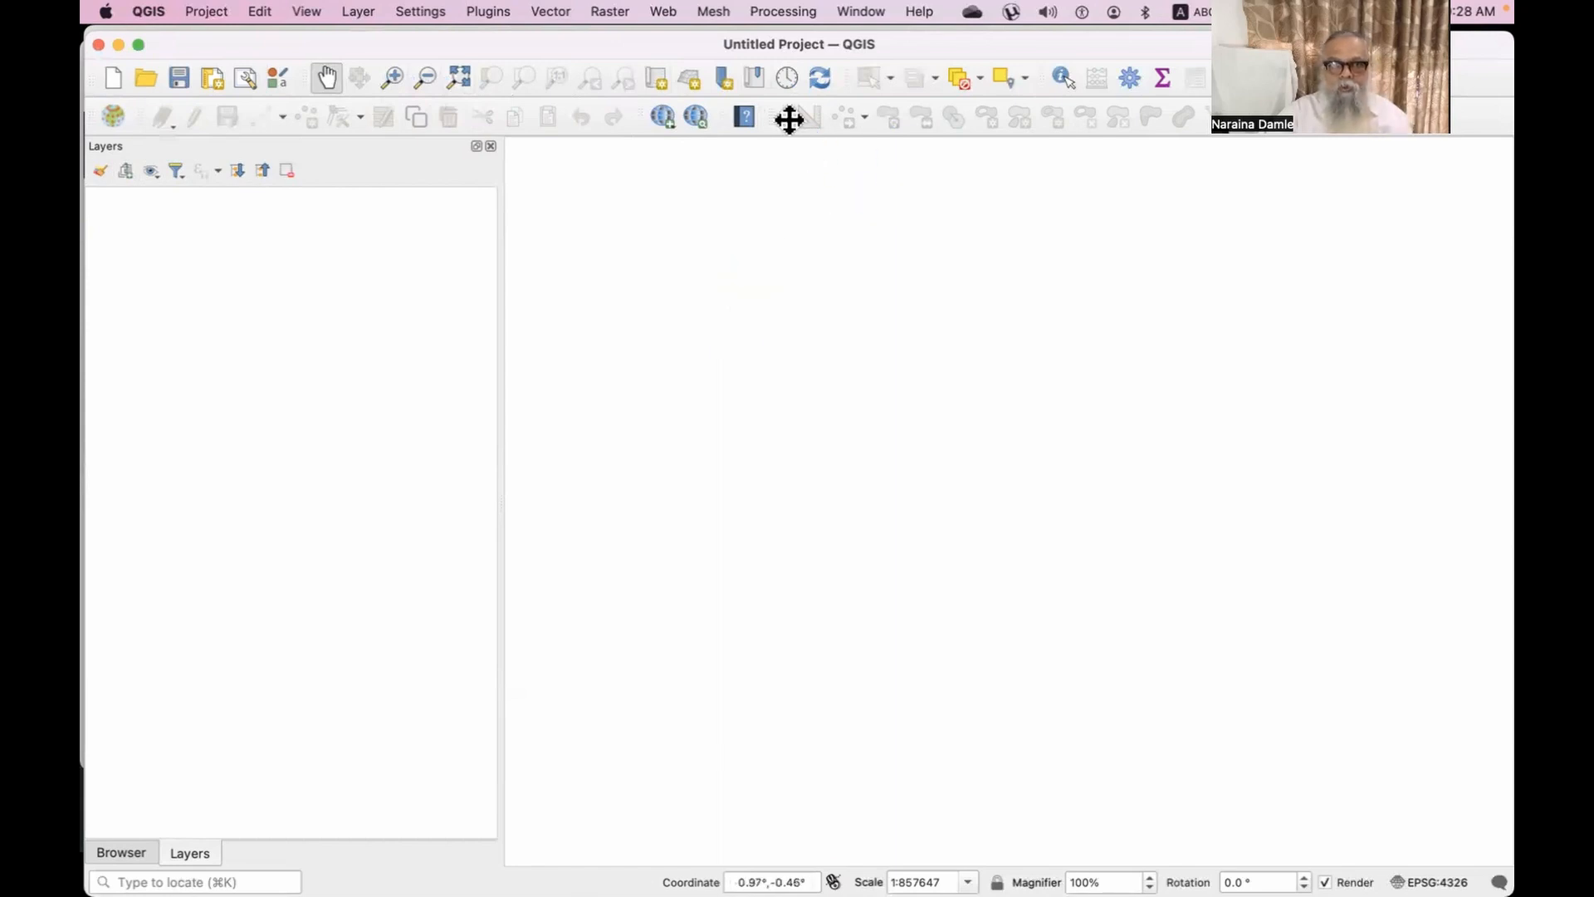
drag(789, 118, 627, 391)
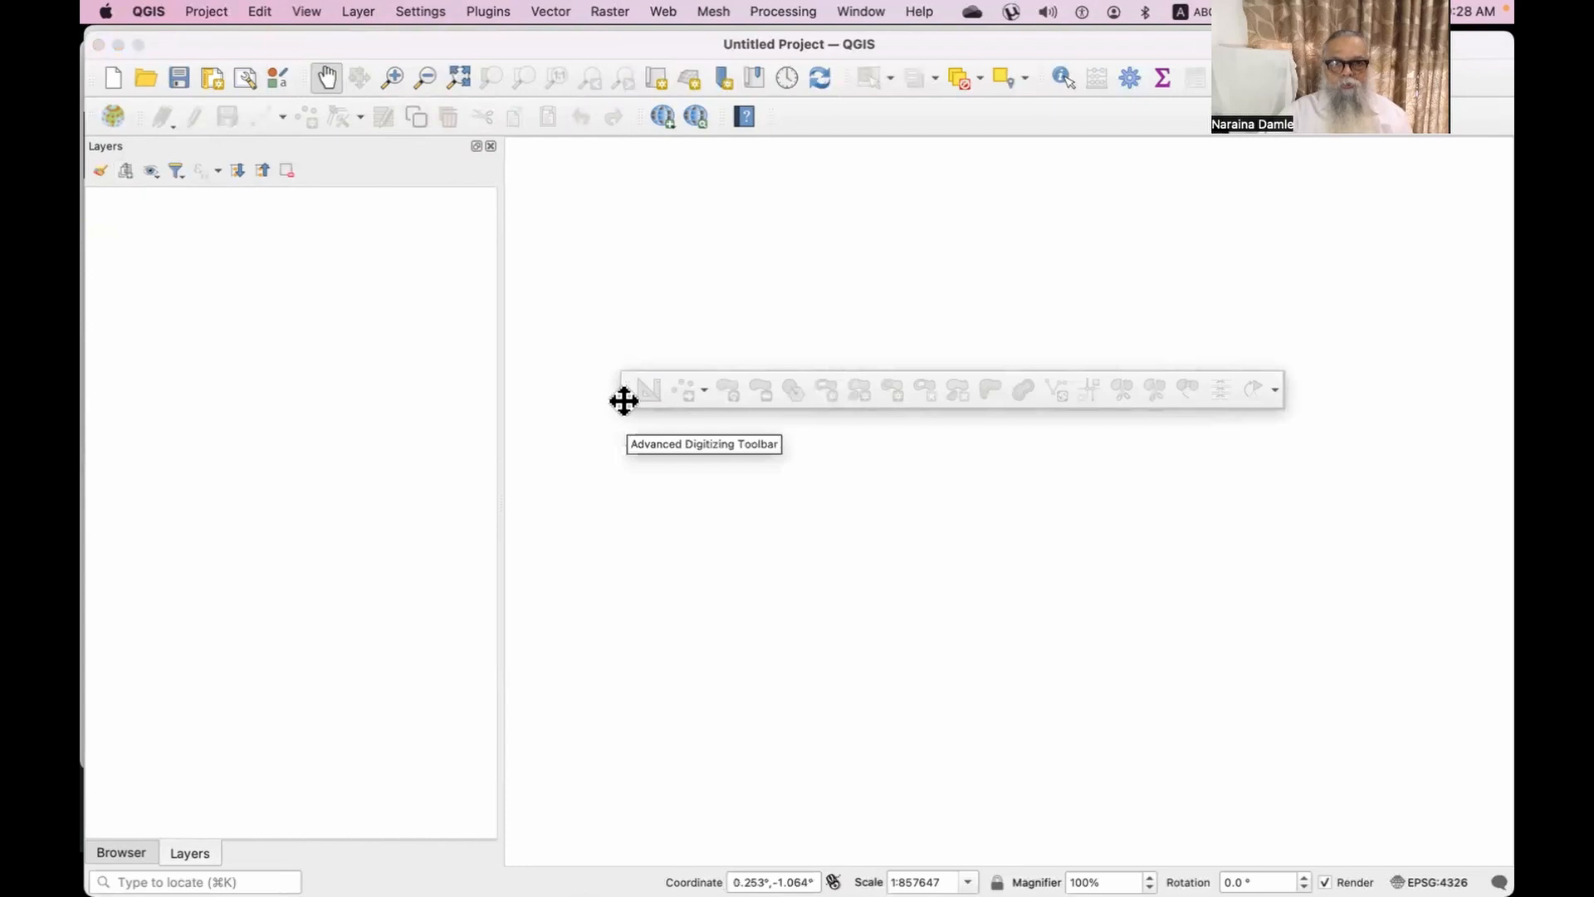
drag(623, 401, 786, 124)
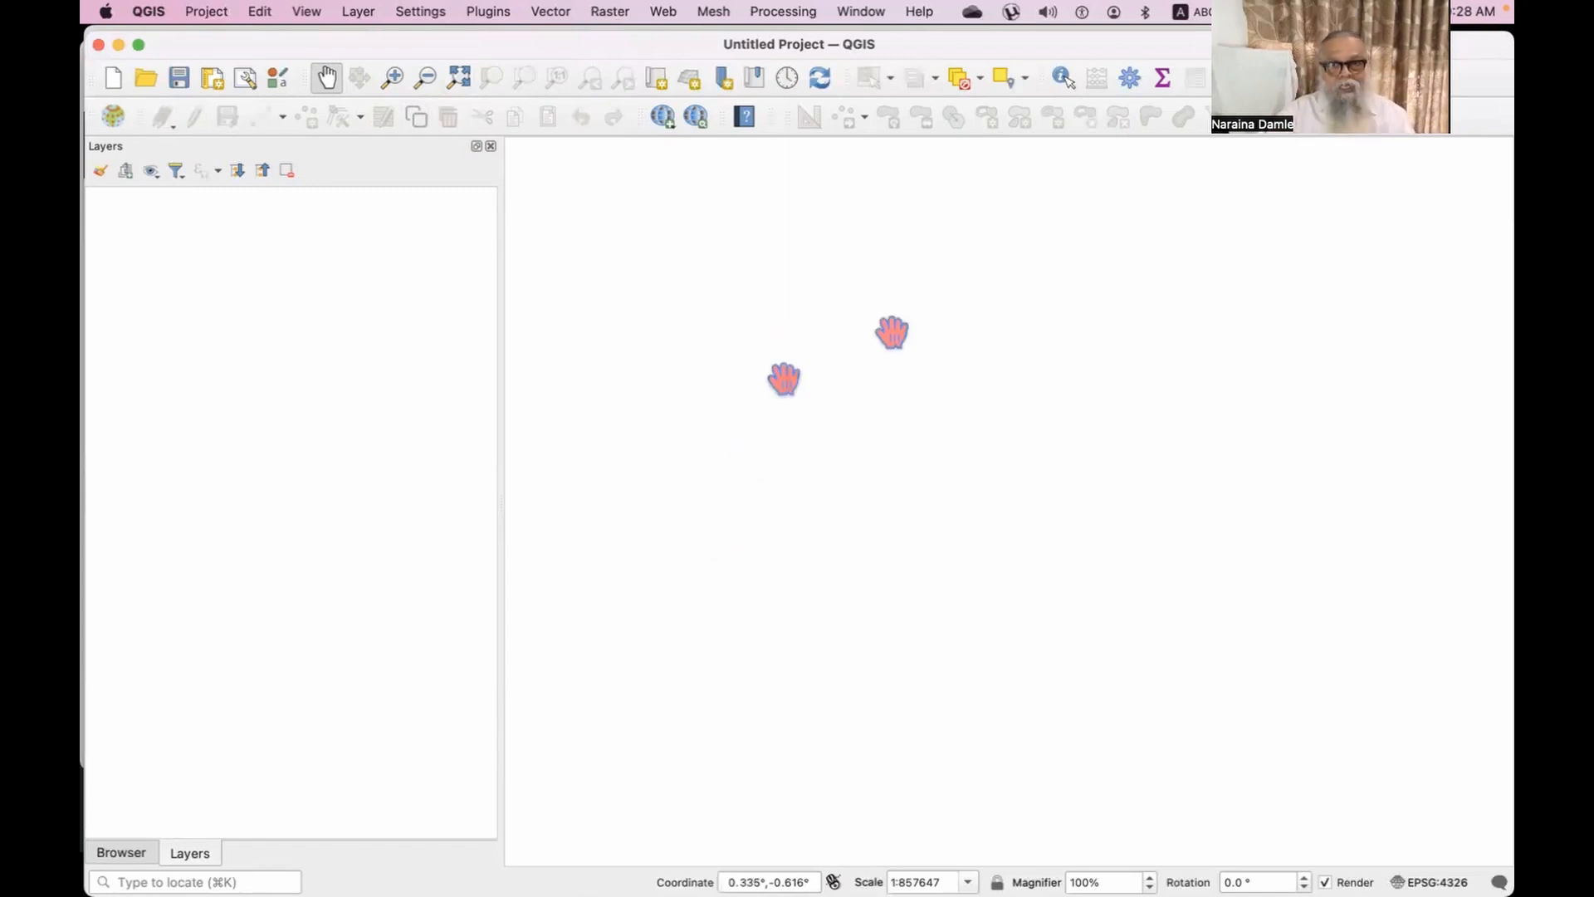
In Manage and Install Plugins, search 'indic' and uncheck the Indicatrix mapper plugin.
click(487, 12)
click(488, 13)
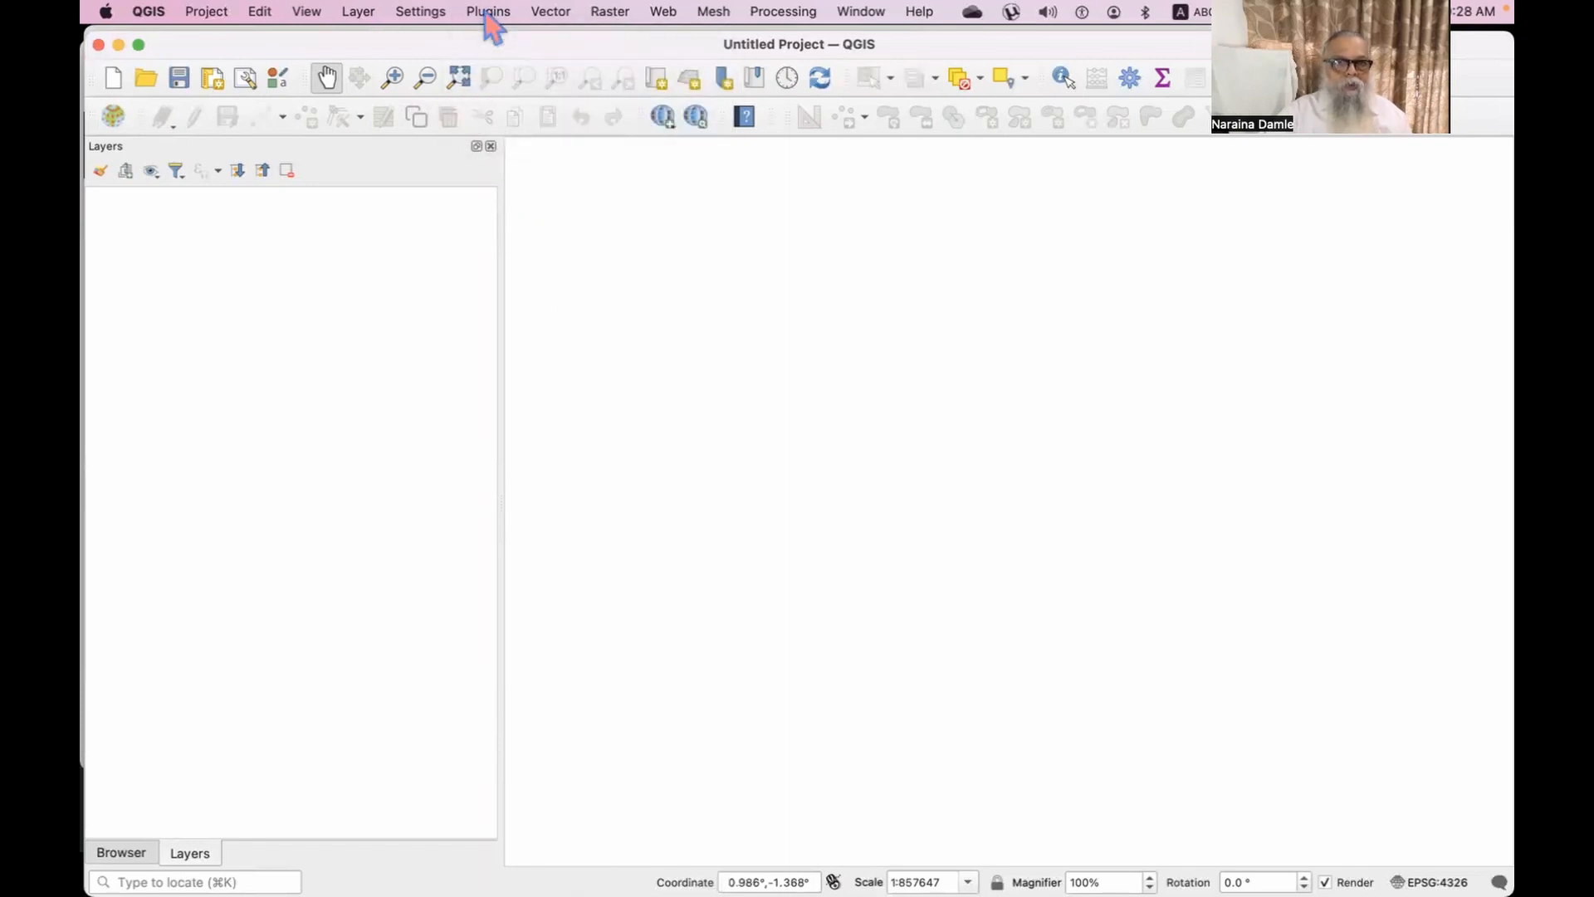
click(487, 13)
click(516, 46)
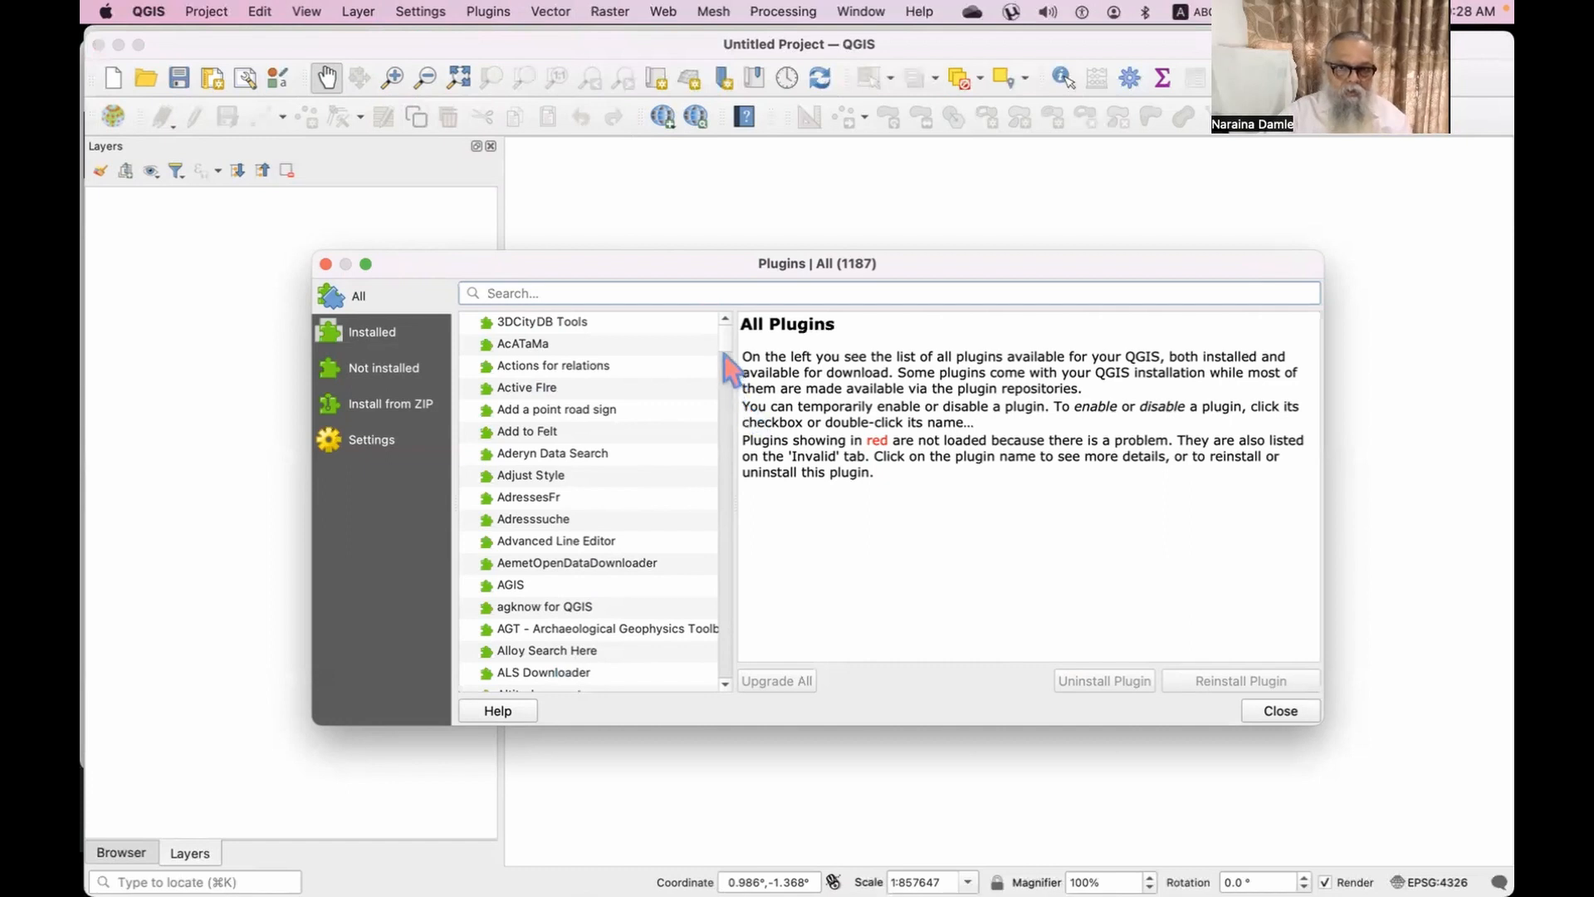
scroll(728, 365, down, 10)
mouse_move(726, 355)
mouse_down()
mouse_move(726, 327)
mouse_move(744, 523)
mouse_move(739, 499)
mouse_move(729, 665)
mouse_move(731, 378)
mouse_up()
click(528, 286)
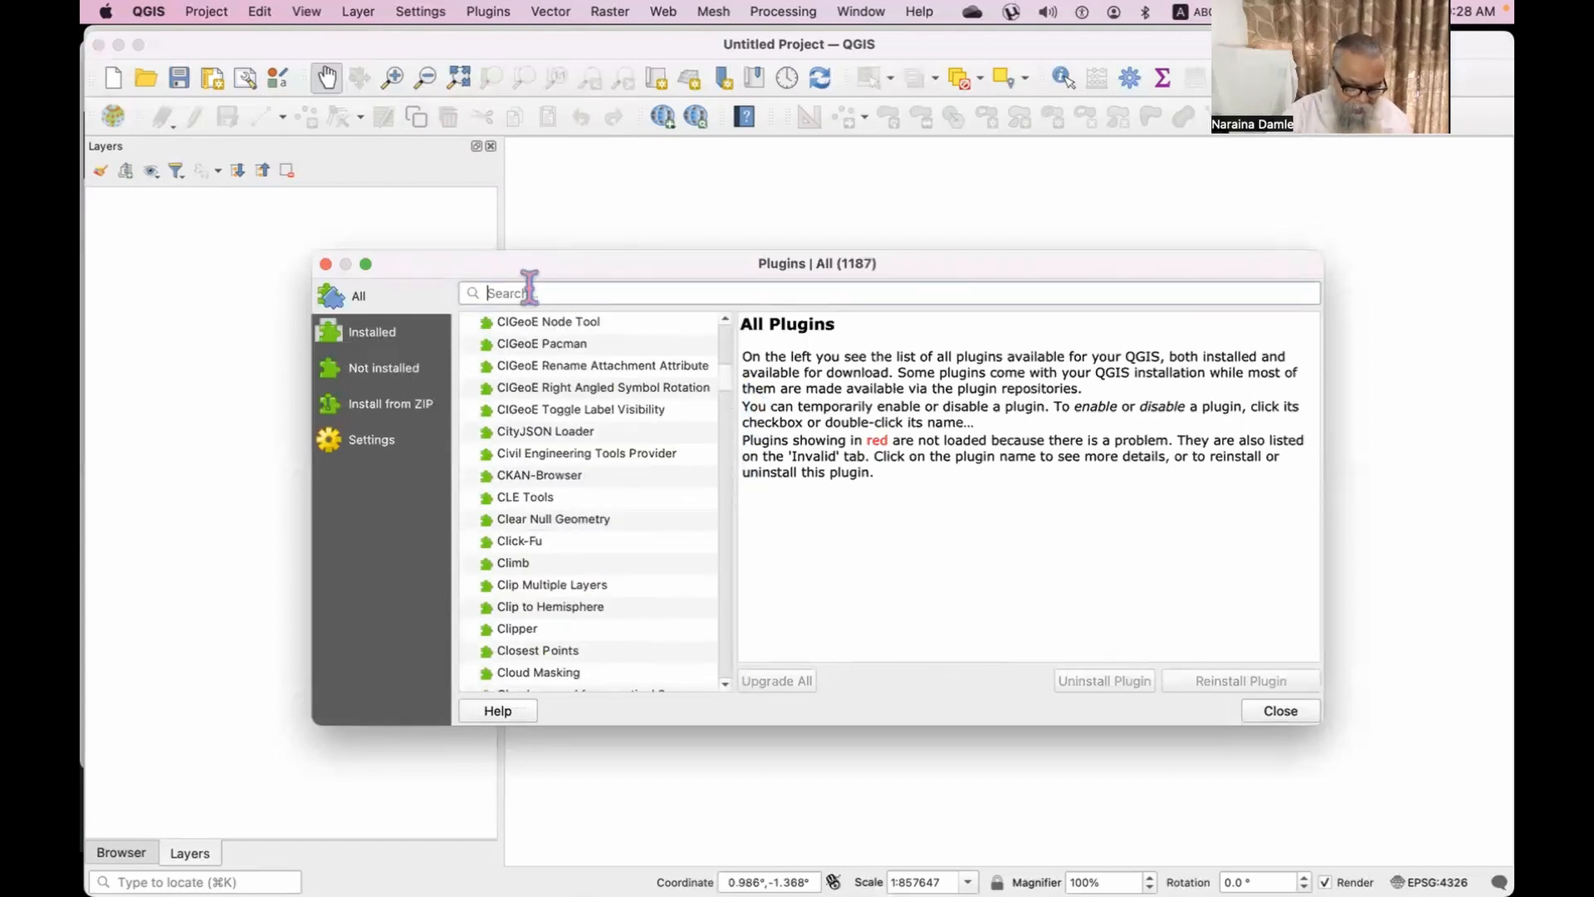
text(indic)
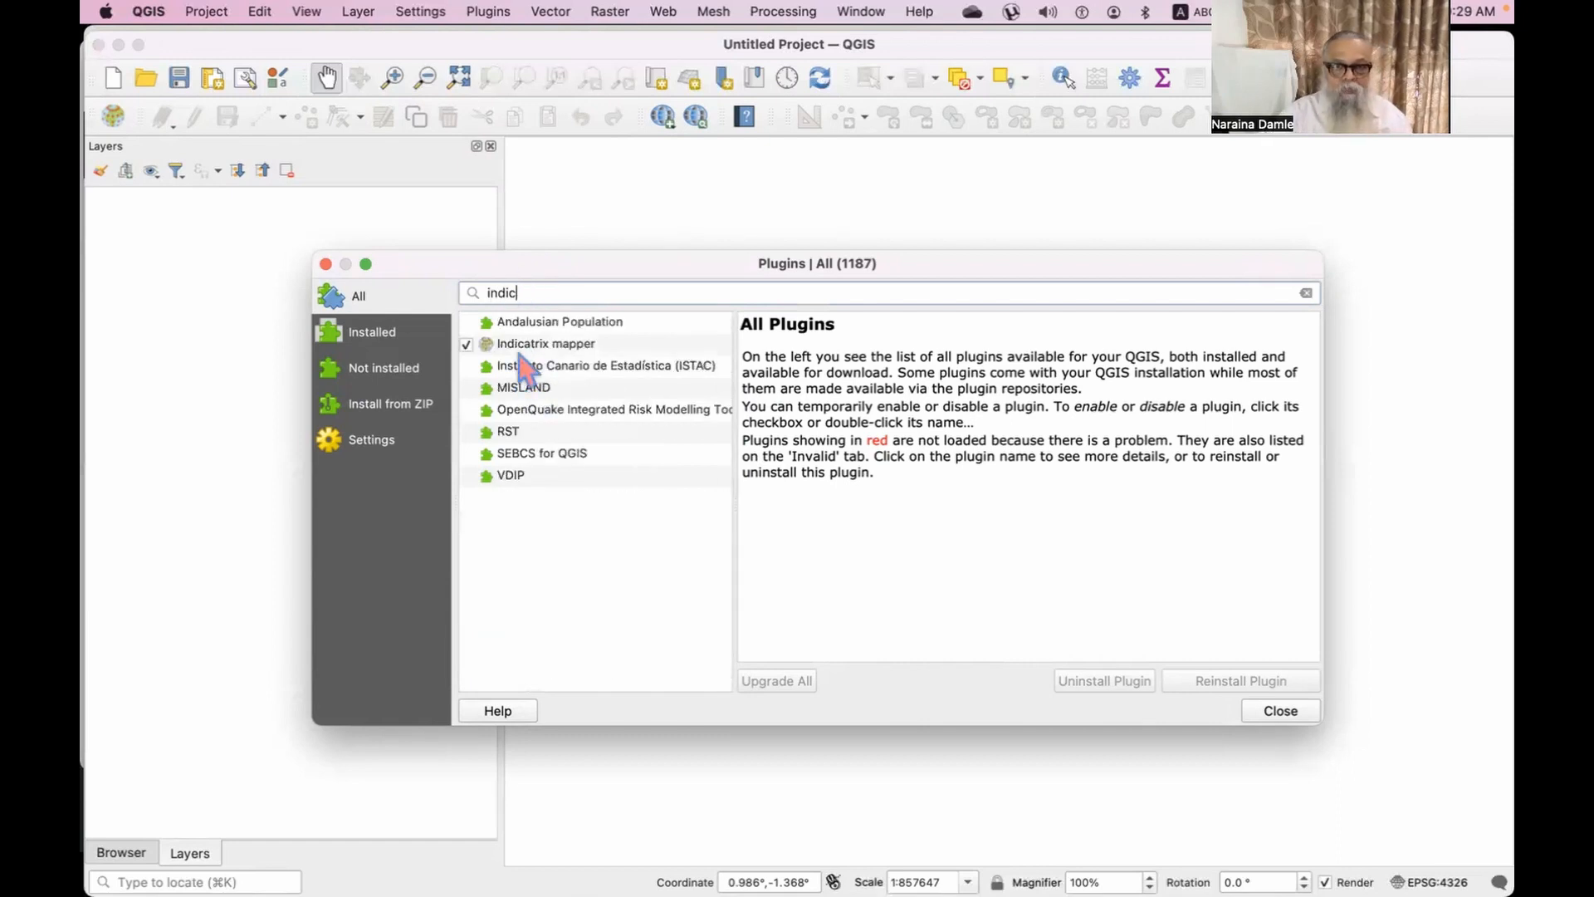
click(466, 343)
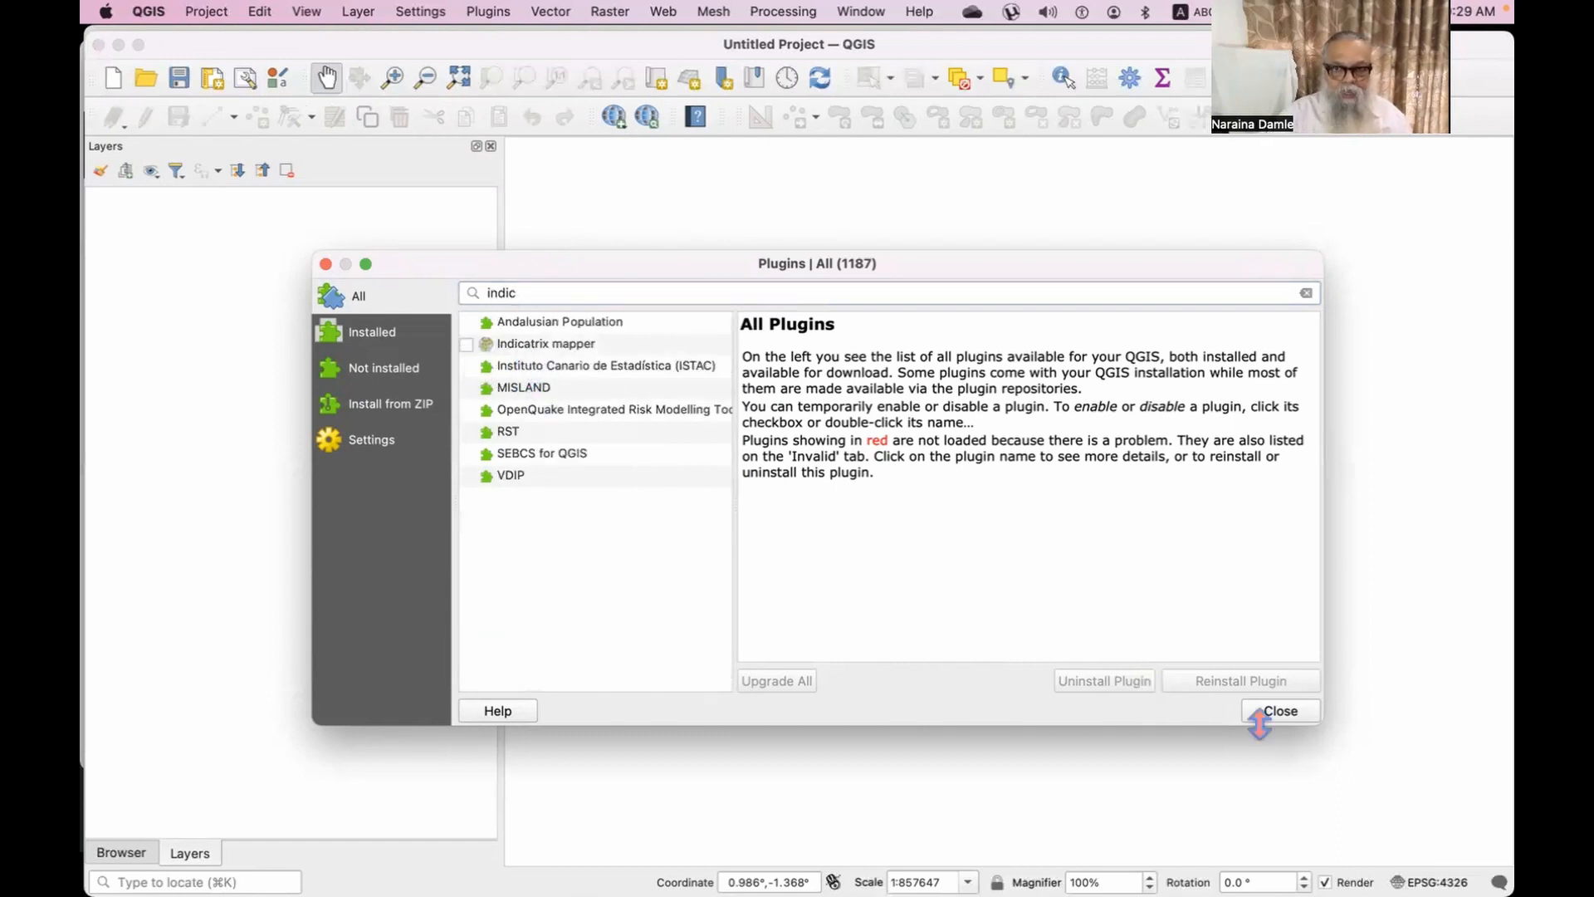
click(1280, 711)
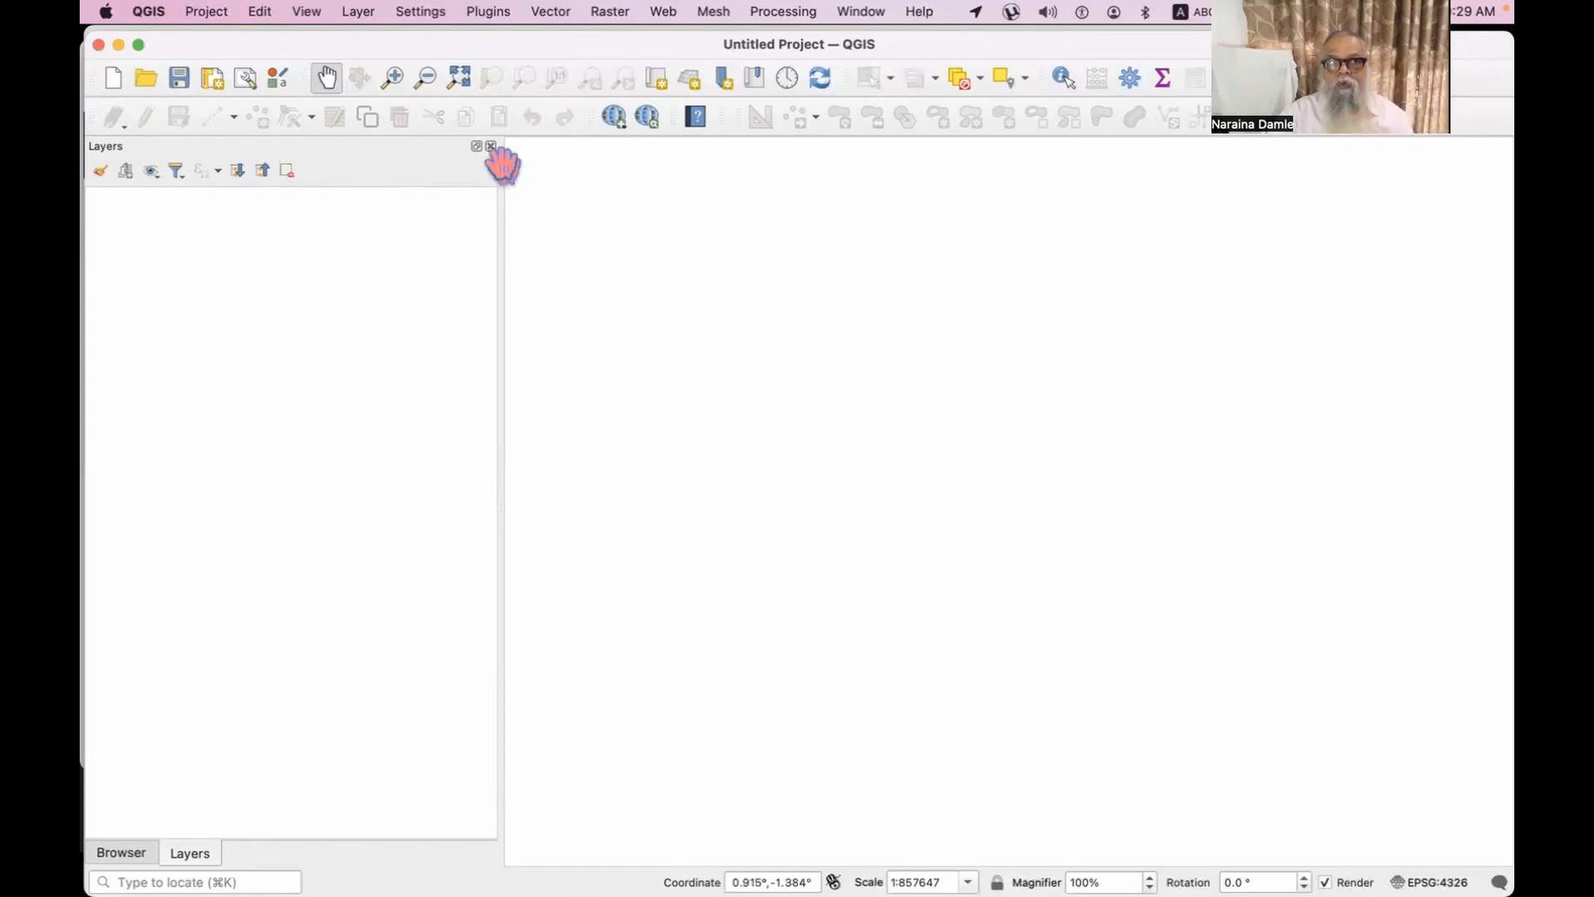
click(490, 13)
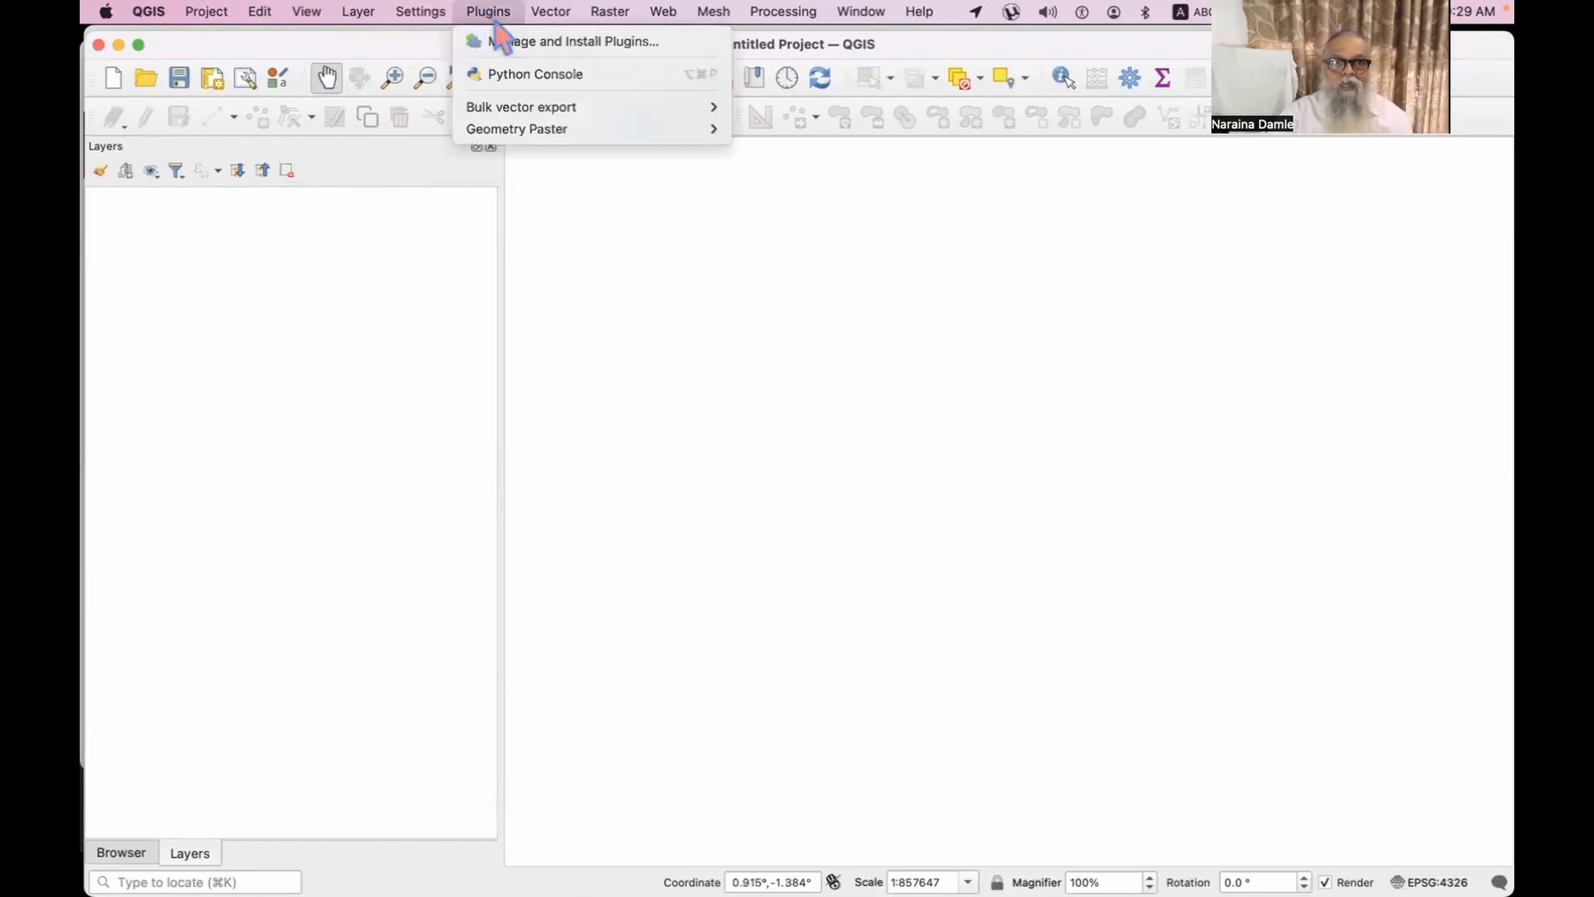
click(501, 42)
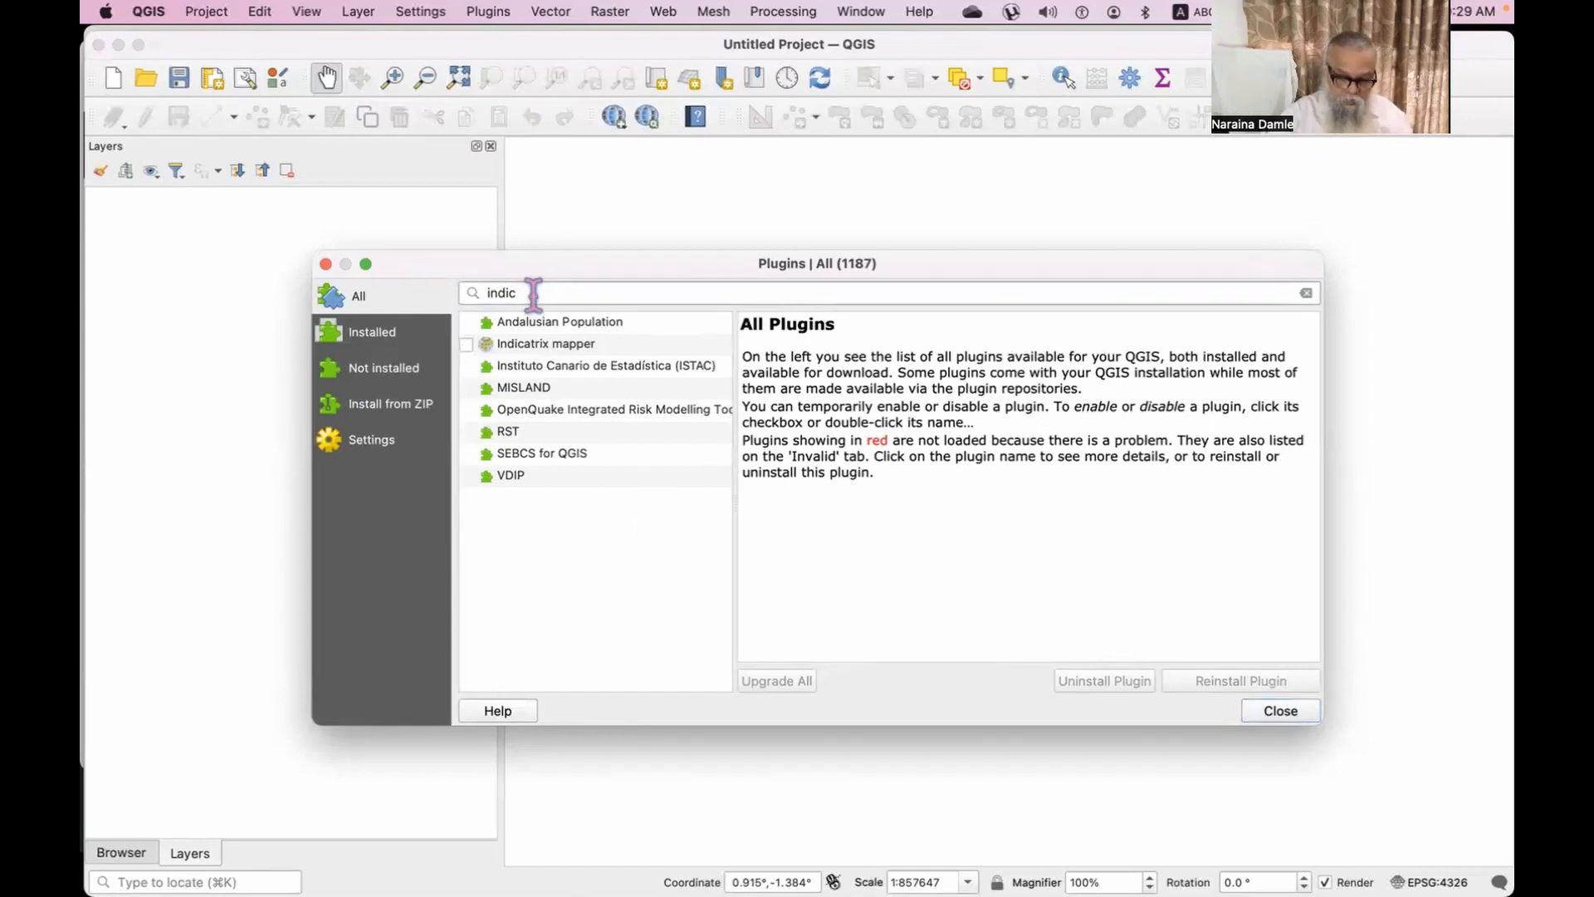
key(BackSpace)
key(BackSpace)
key(BackSpace)
key(BackSpace)
key(BackSpace)
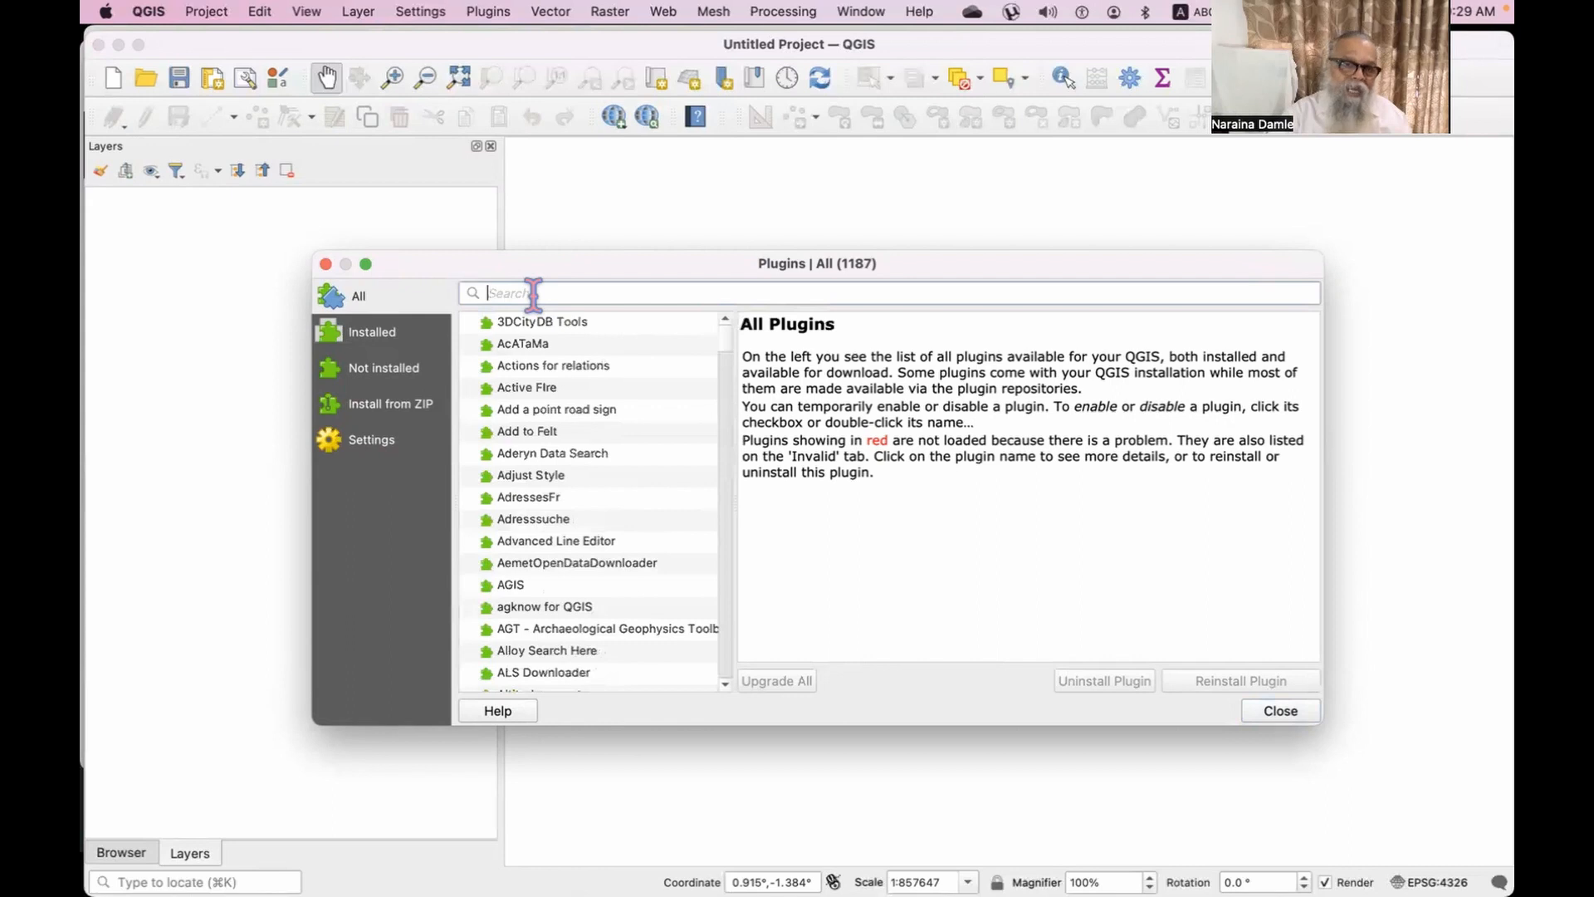
scroll(627, 469, down, 5)
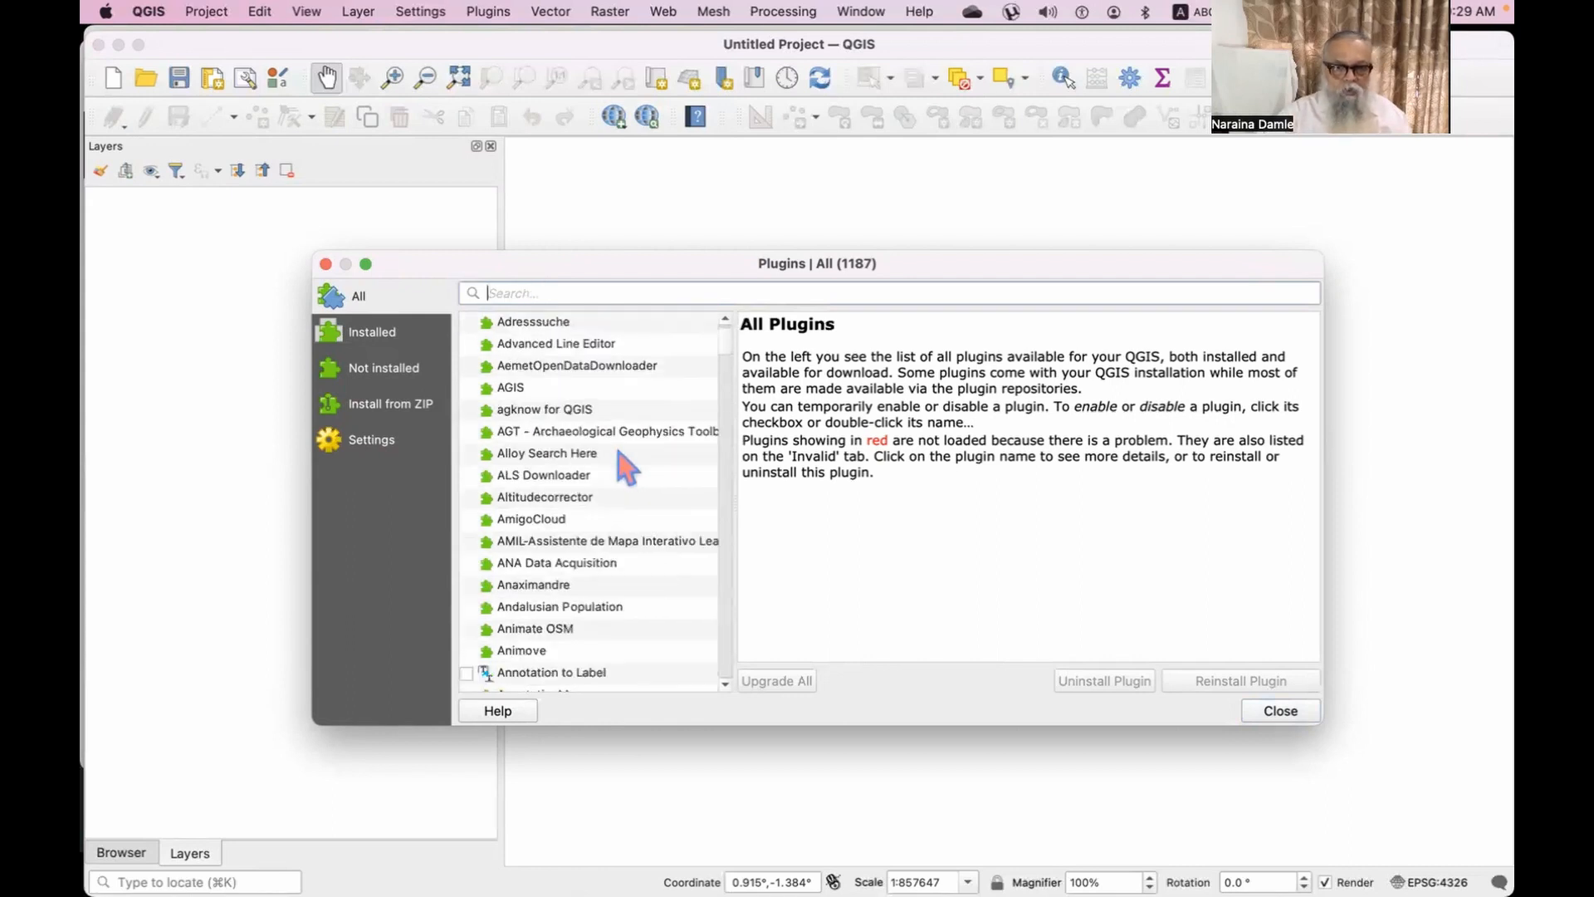
scroll(627, 469, down, 1)
scroll(627, 469, down, 3)
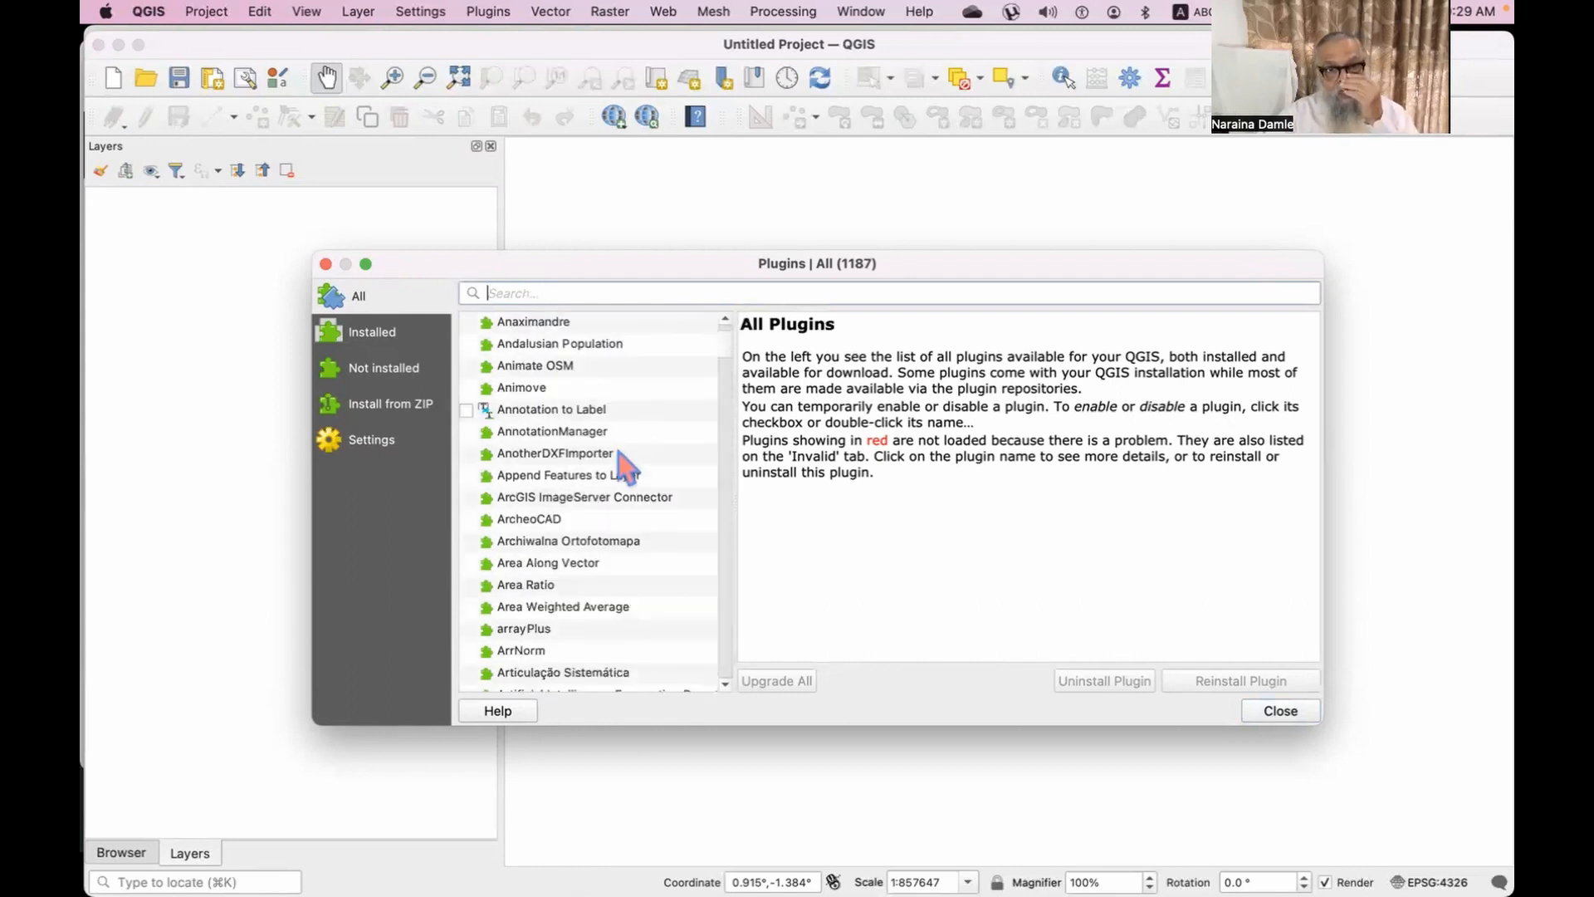
scroll(627, 469, down, 2)
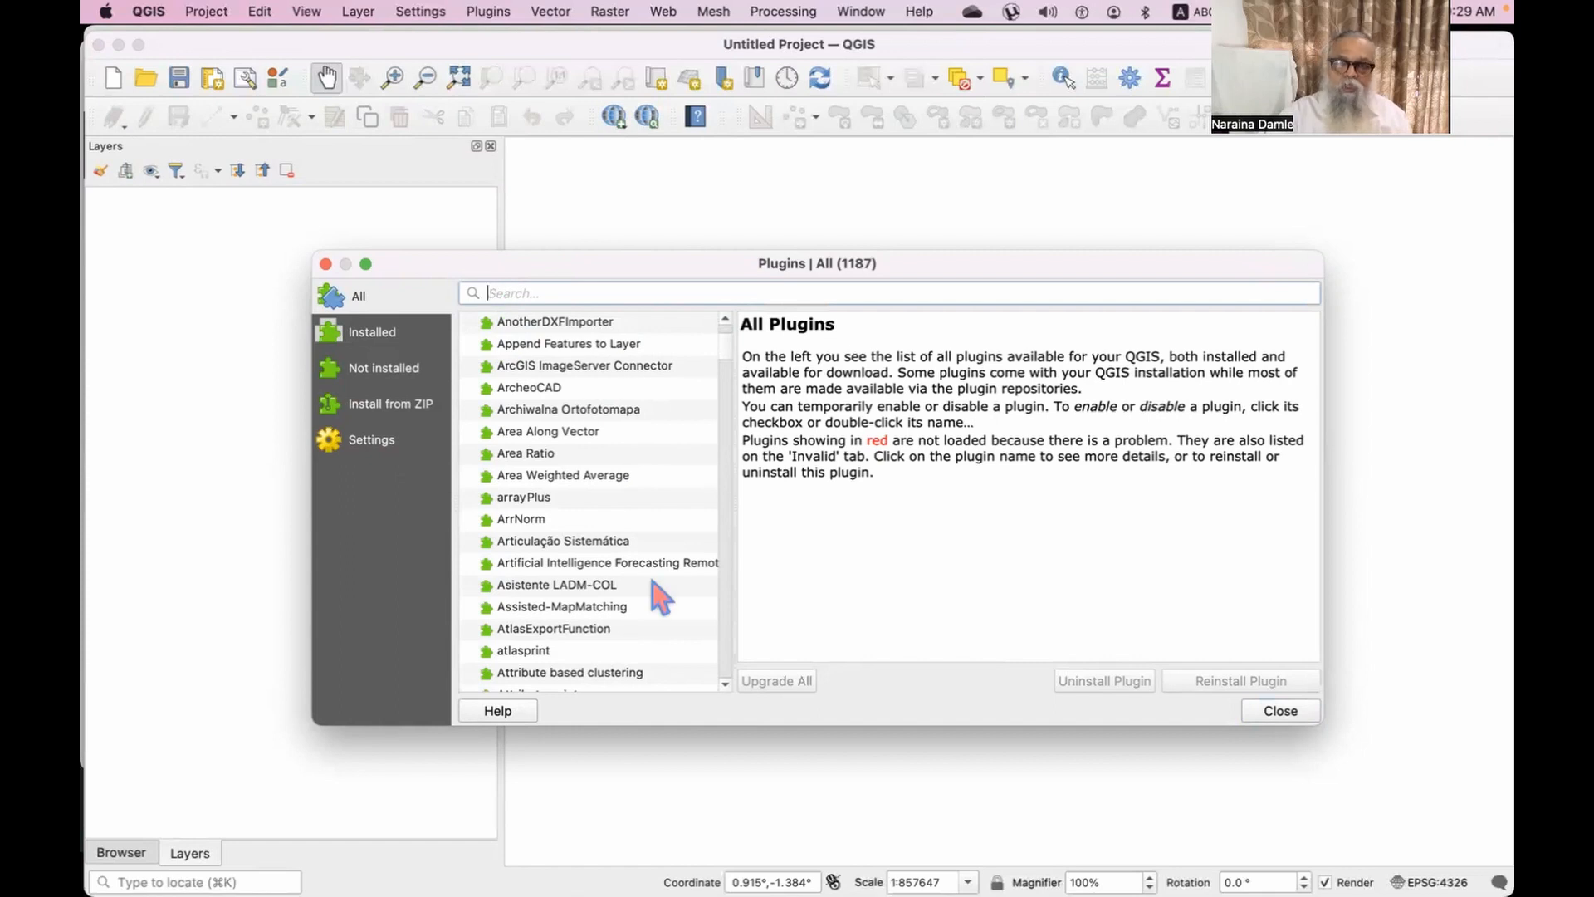
scroll(662, 596, down, 7)
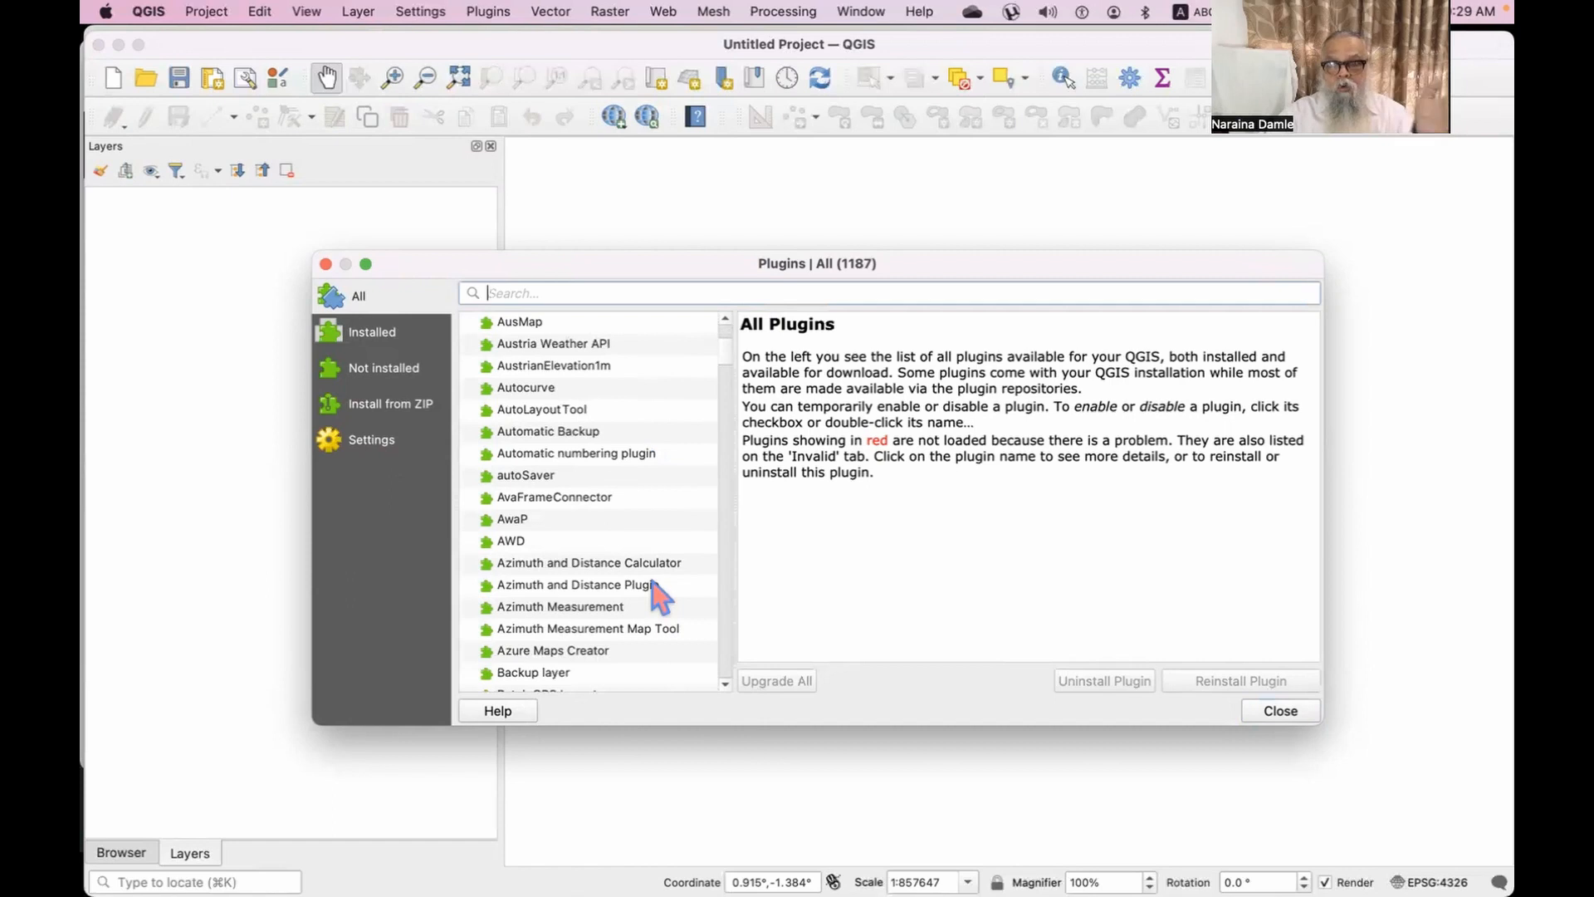
scroll(662, 596, down, 2)
scroll(662, 596, down, 4)
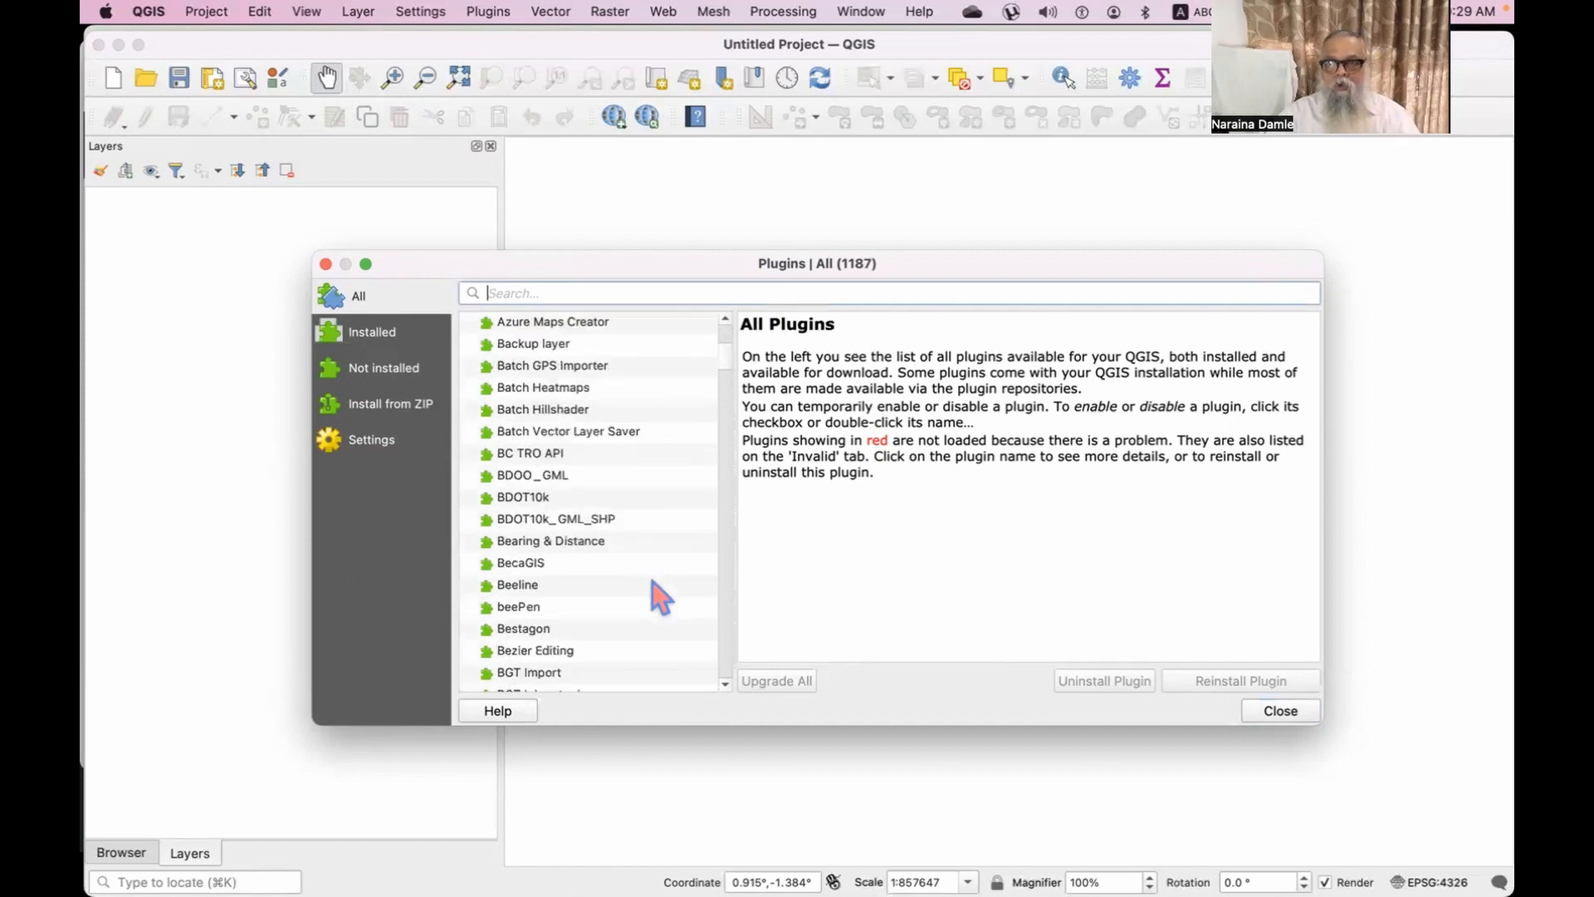
scroll(661, 597, down, 2)
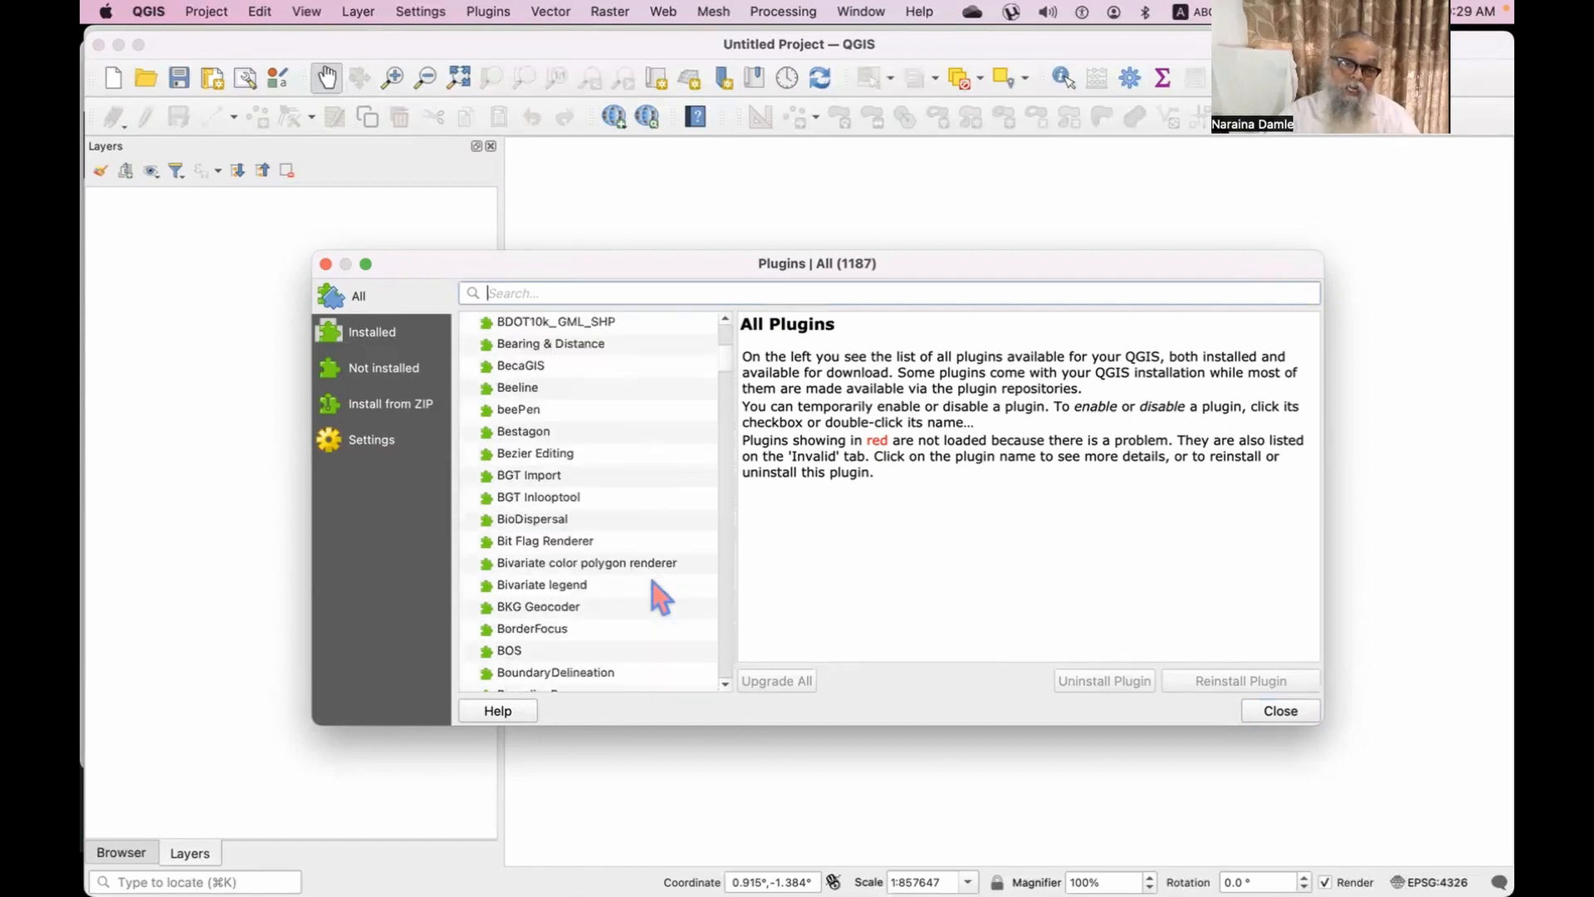
scroll(662, 596, down, 4)
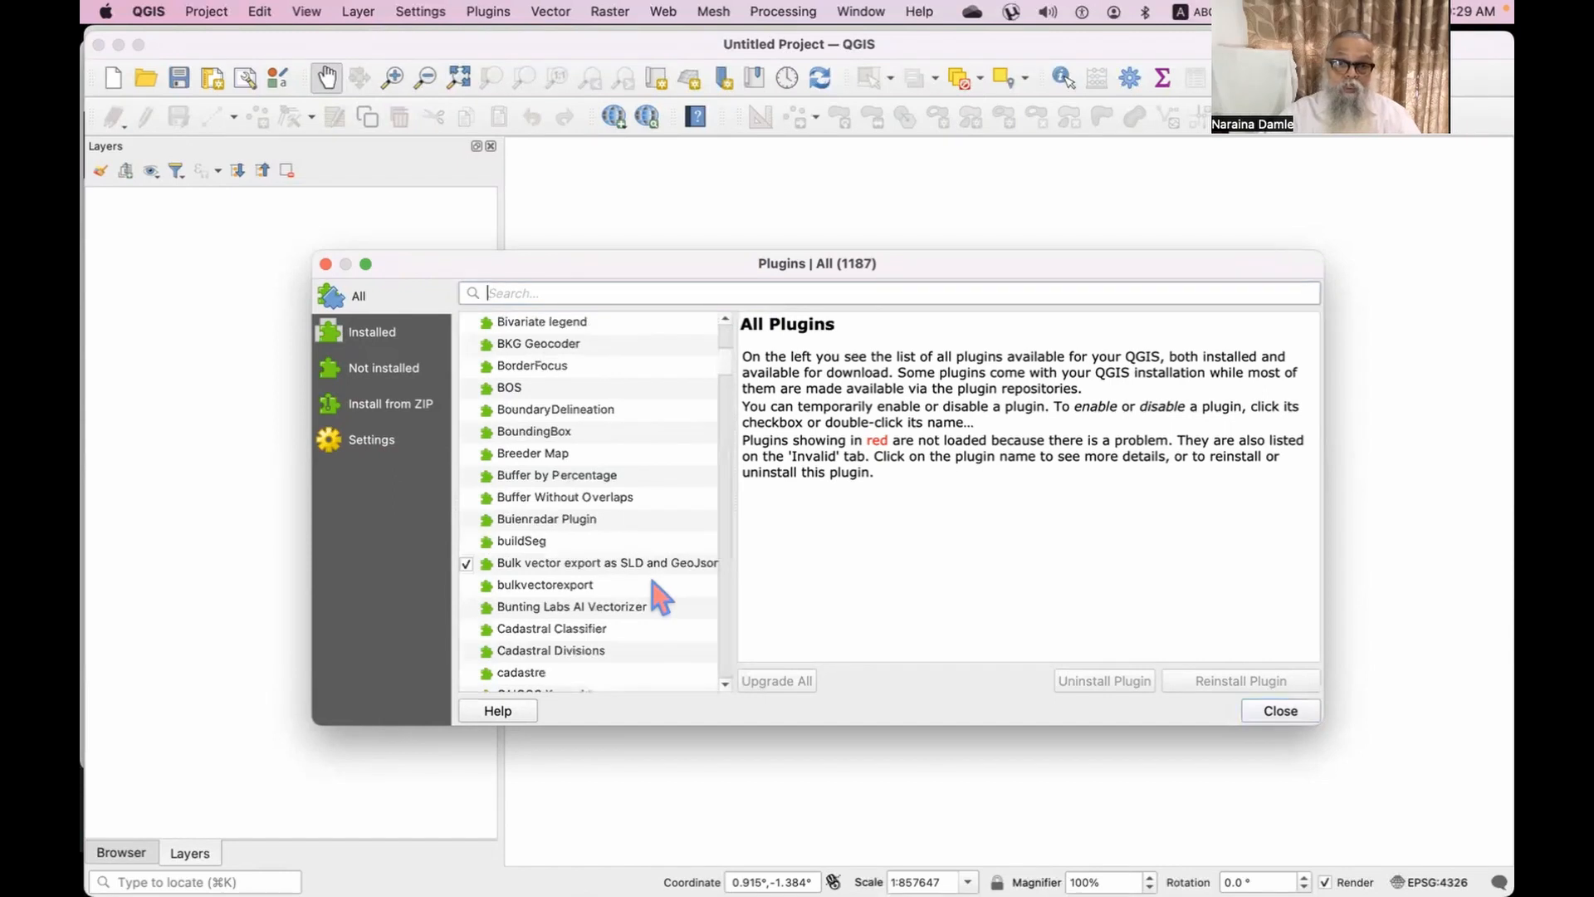
scroll(662, 596, down, 7)
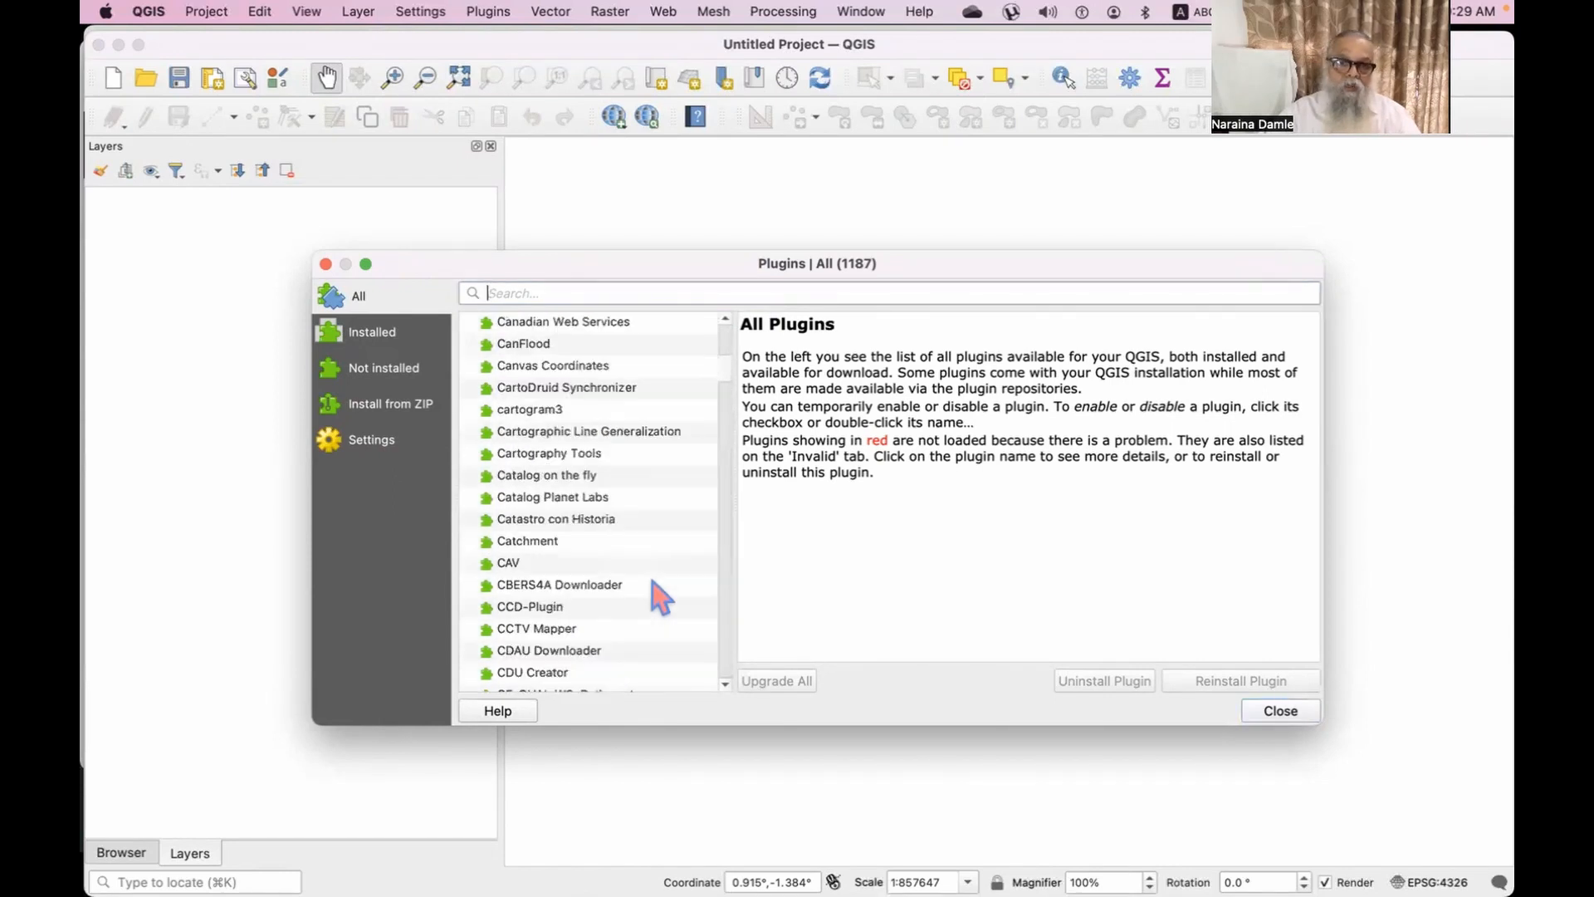
scroll(661, 596, down, 5)
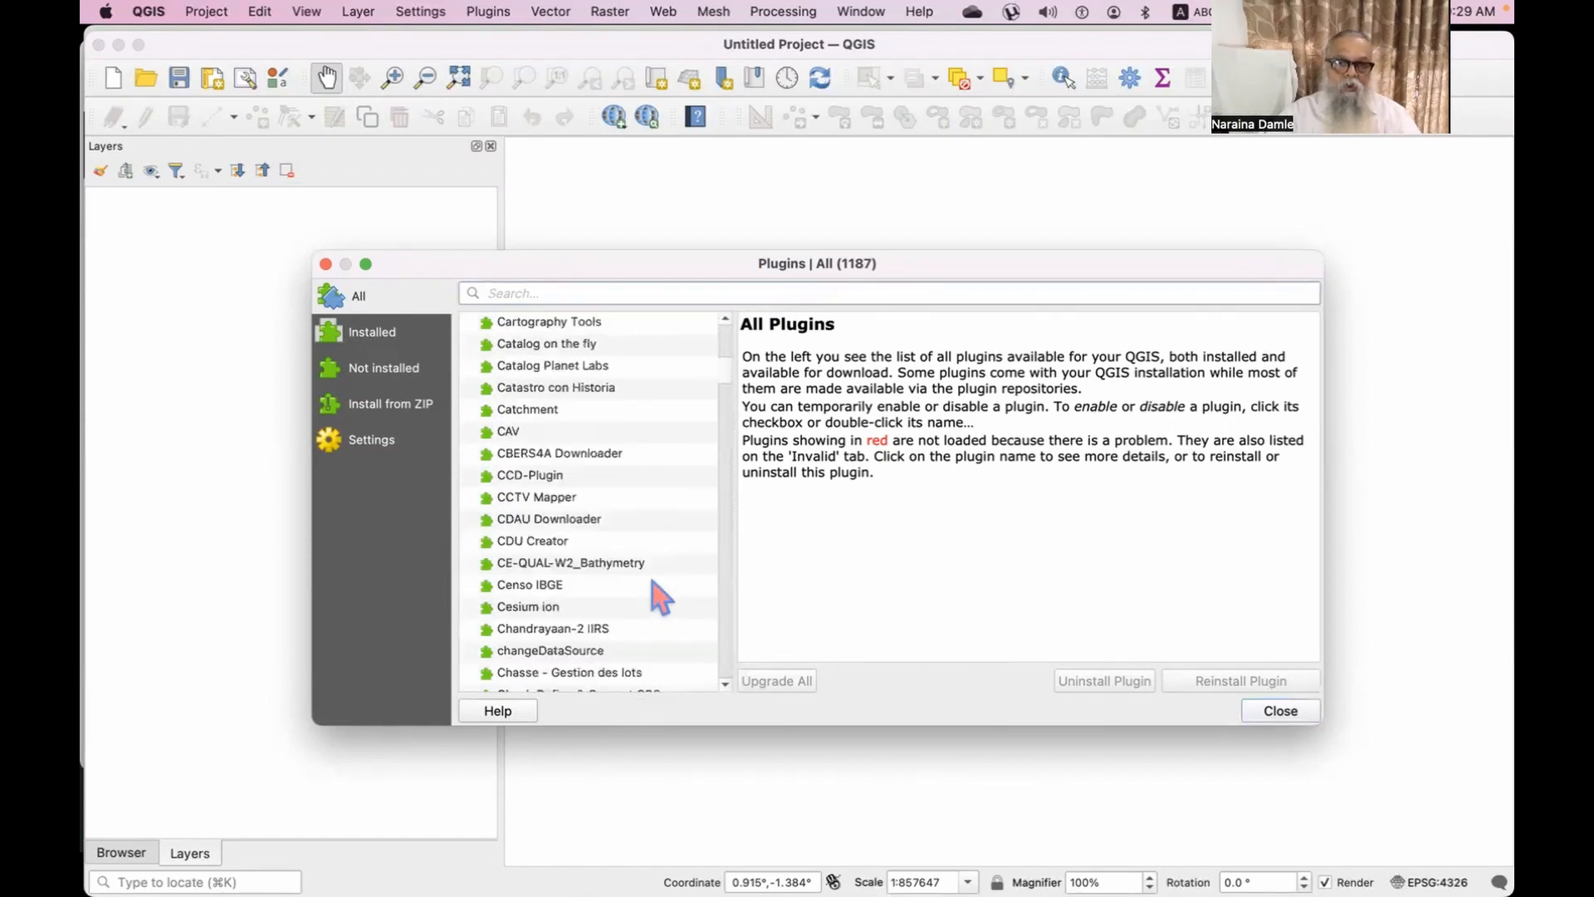
Close the Plugins dialog and switch to Chrome showing Google Earth's web version.
click(1278, 717)
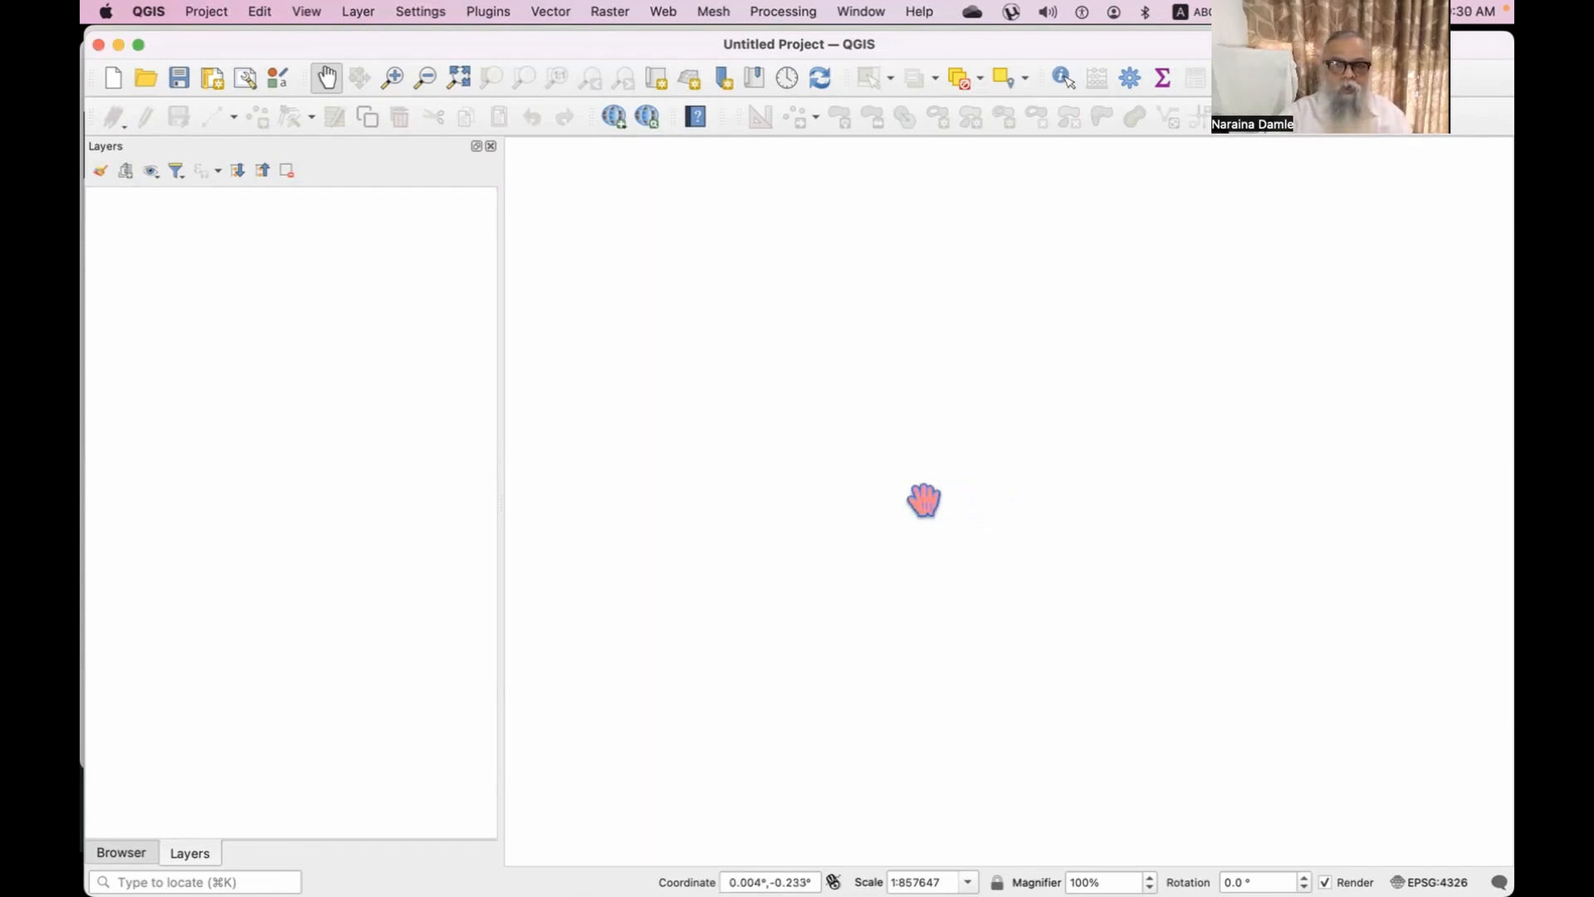
key(super+Tab)
key(super+Tab)
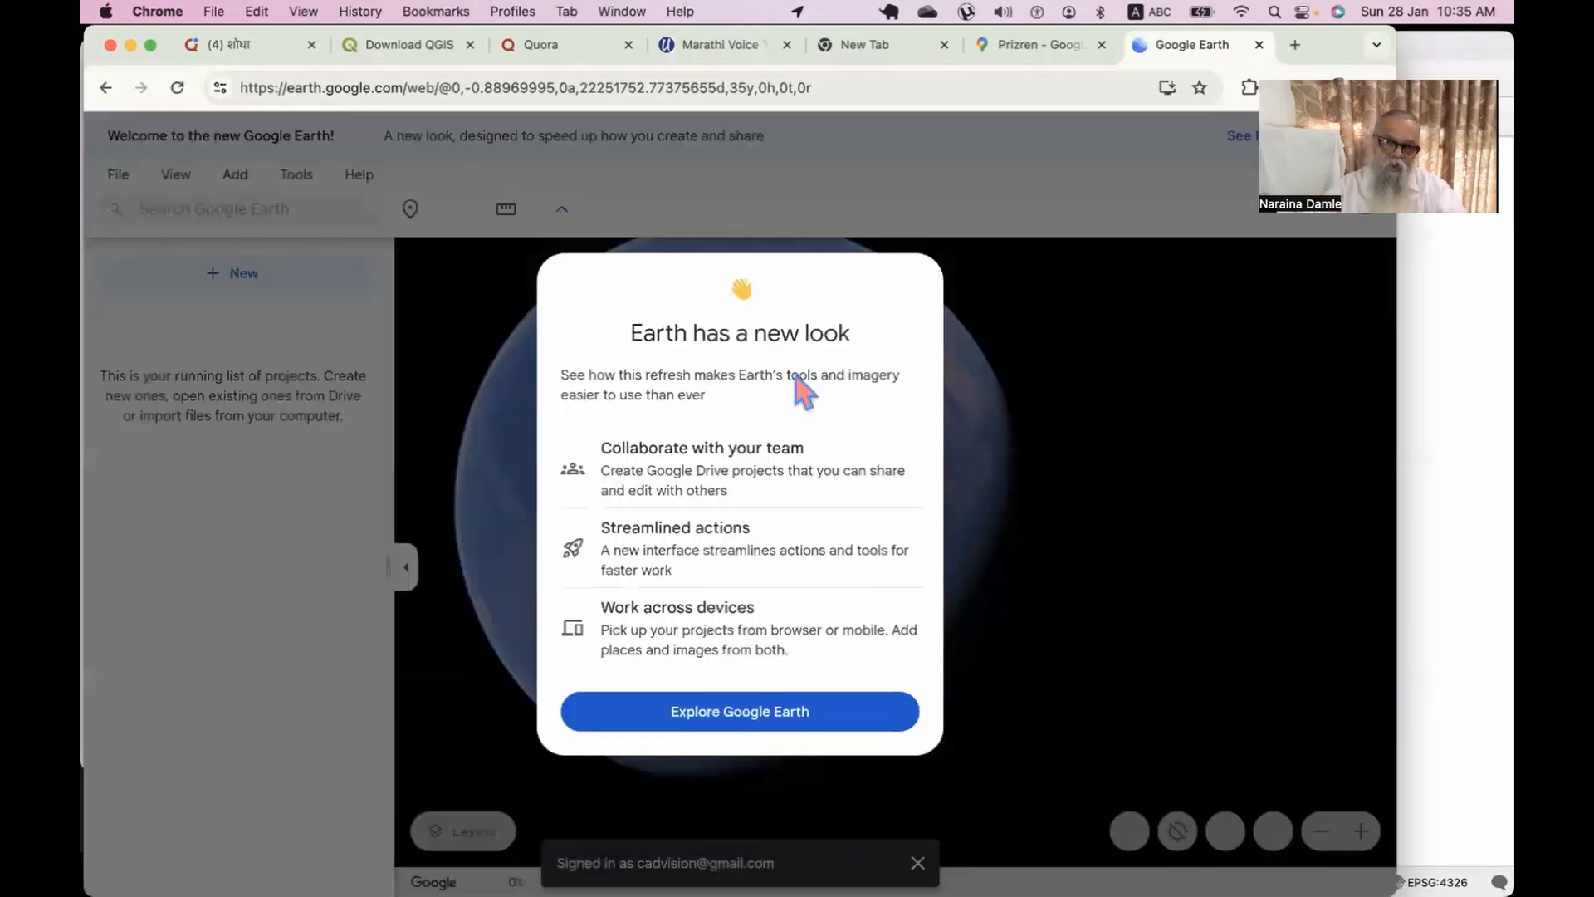
Dismiss the new-look welcome message and create a new Untitled project stored in Google Drive.
click(740, 727)
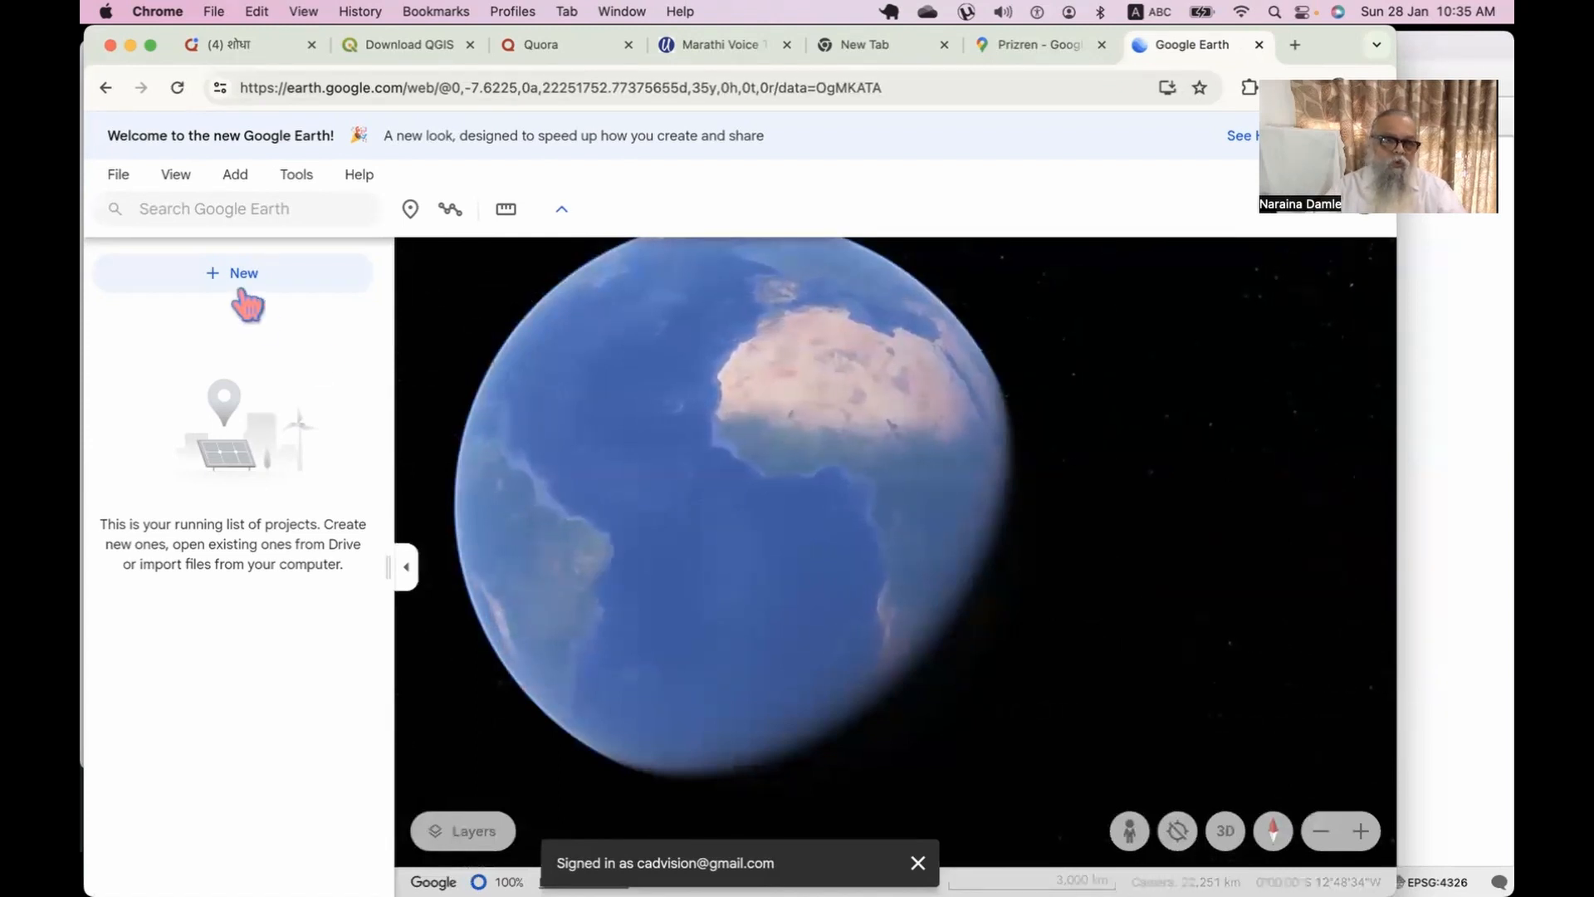
click(218, 276)
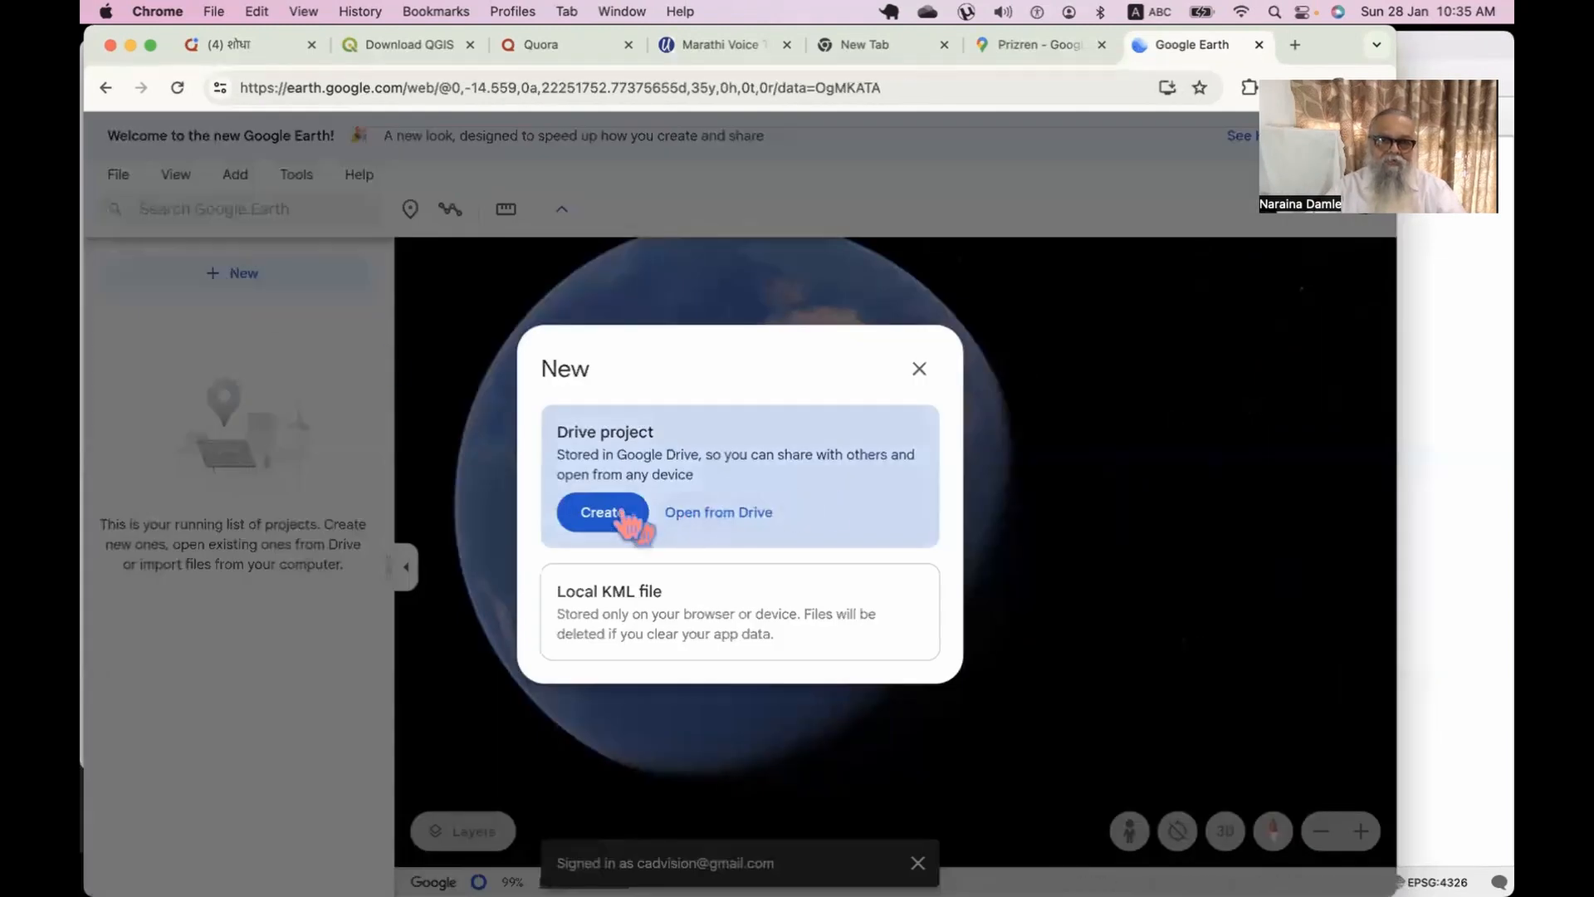
click(597, 511)
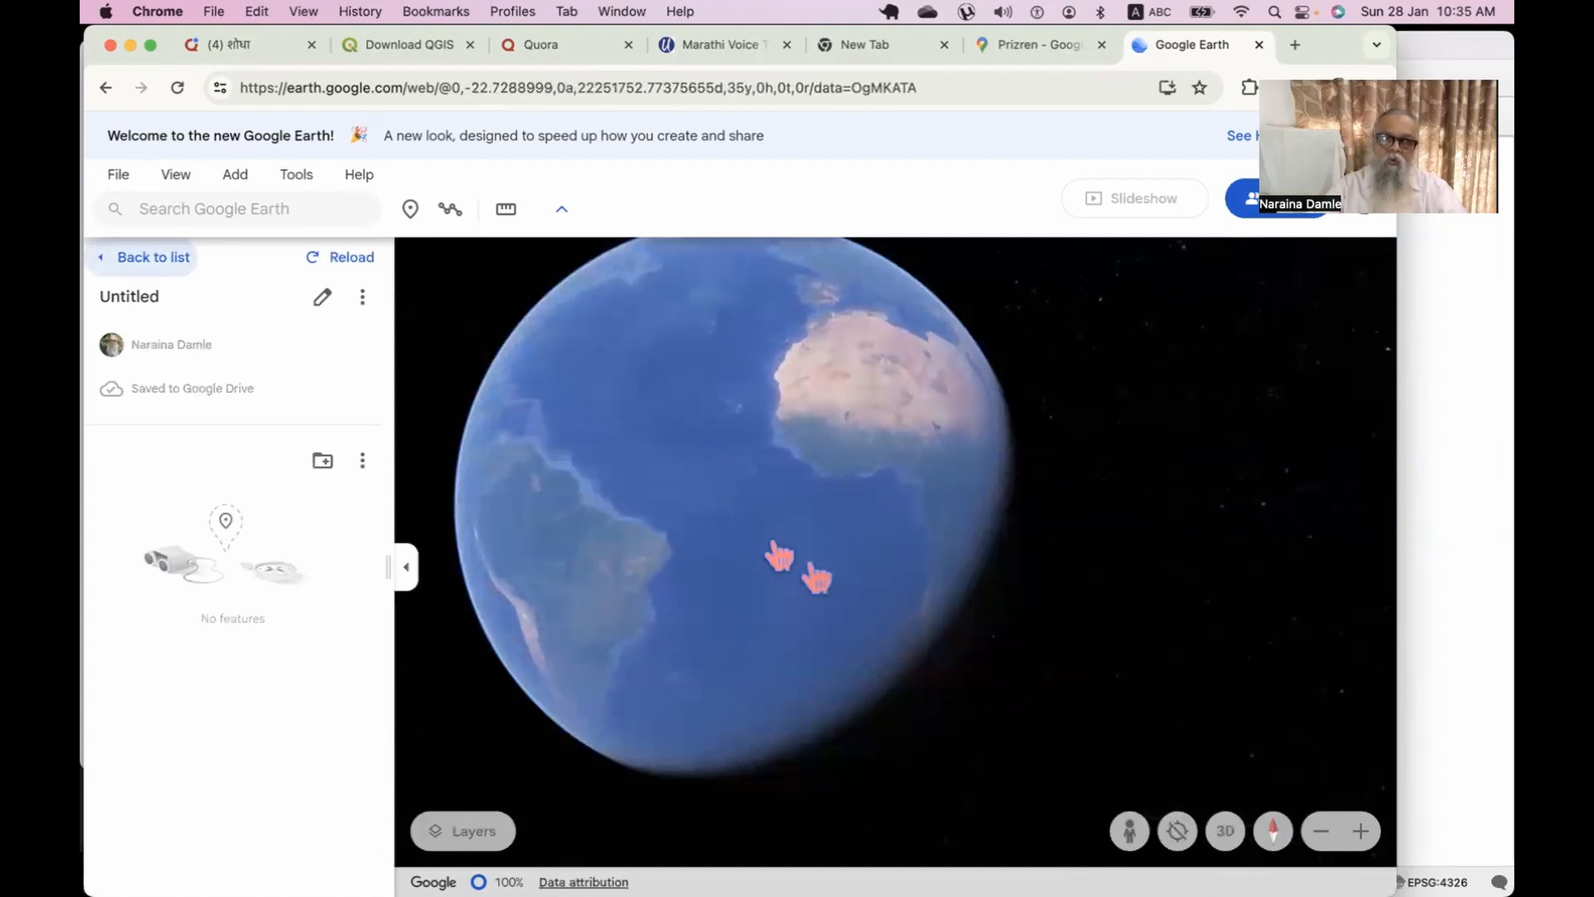
Search 'yelhanka', fly to Yelahanka, Bengaluru, Karnataka and close its information card.
click(166, 214)
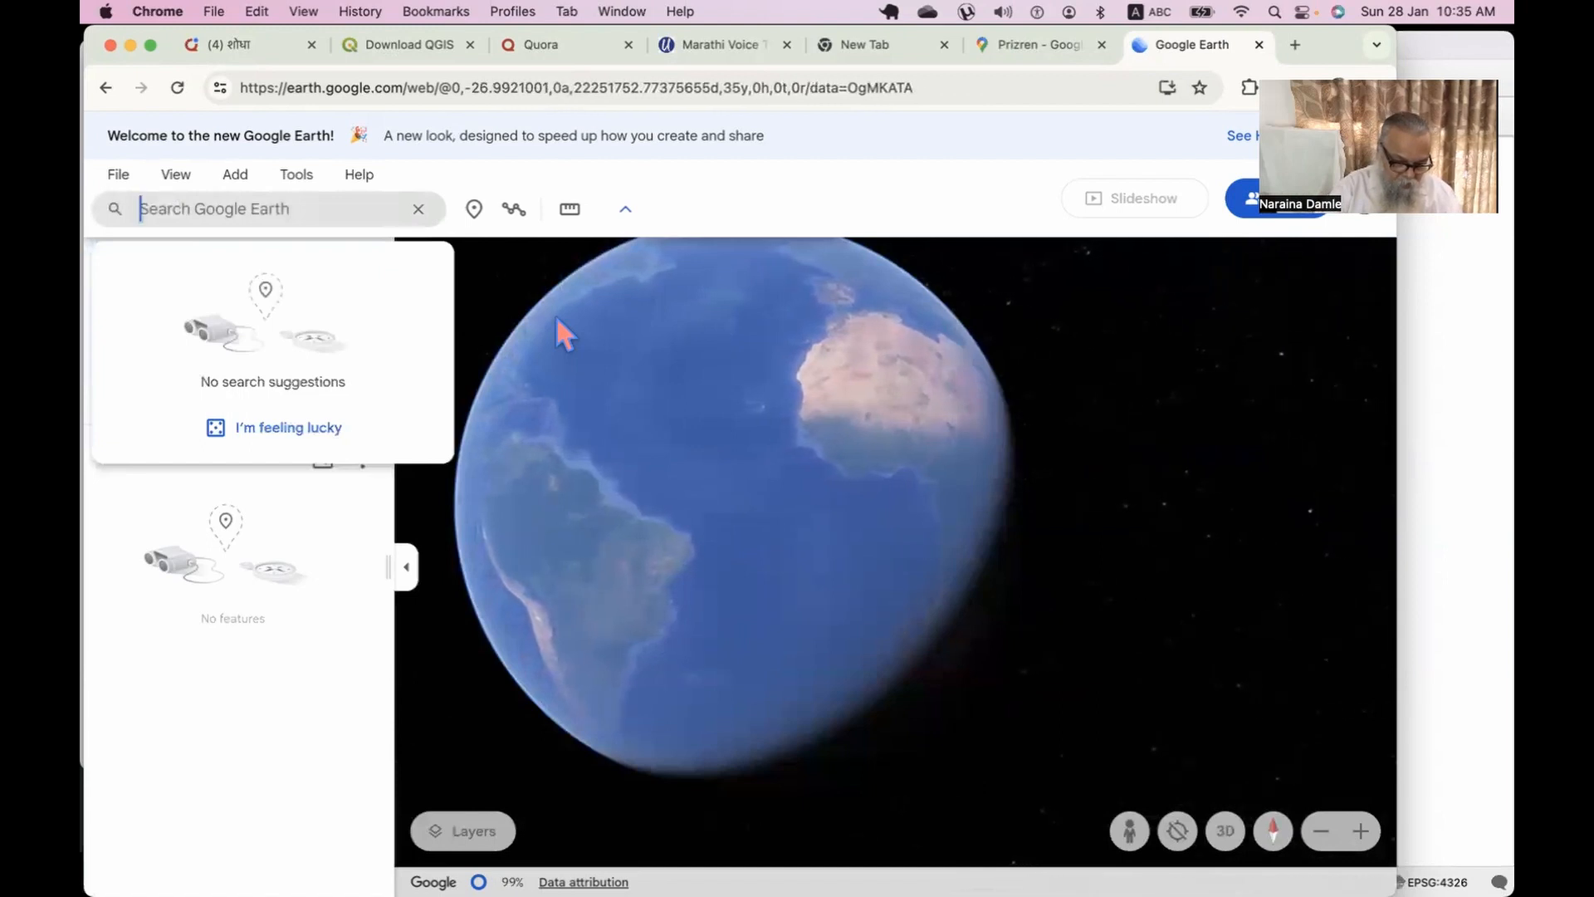
text(ye)
text(lhanka)
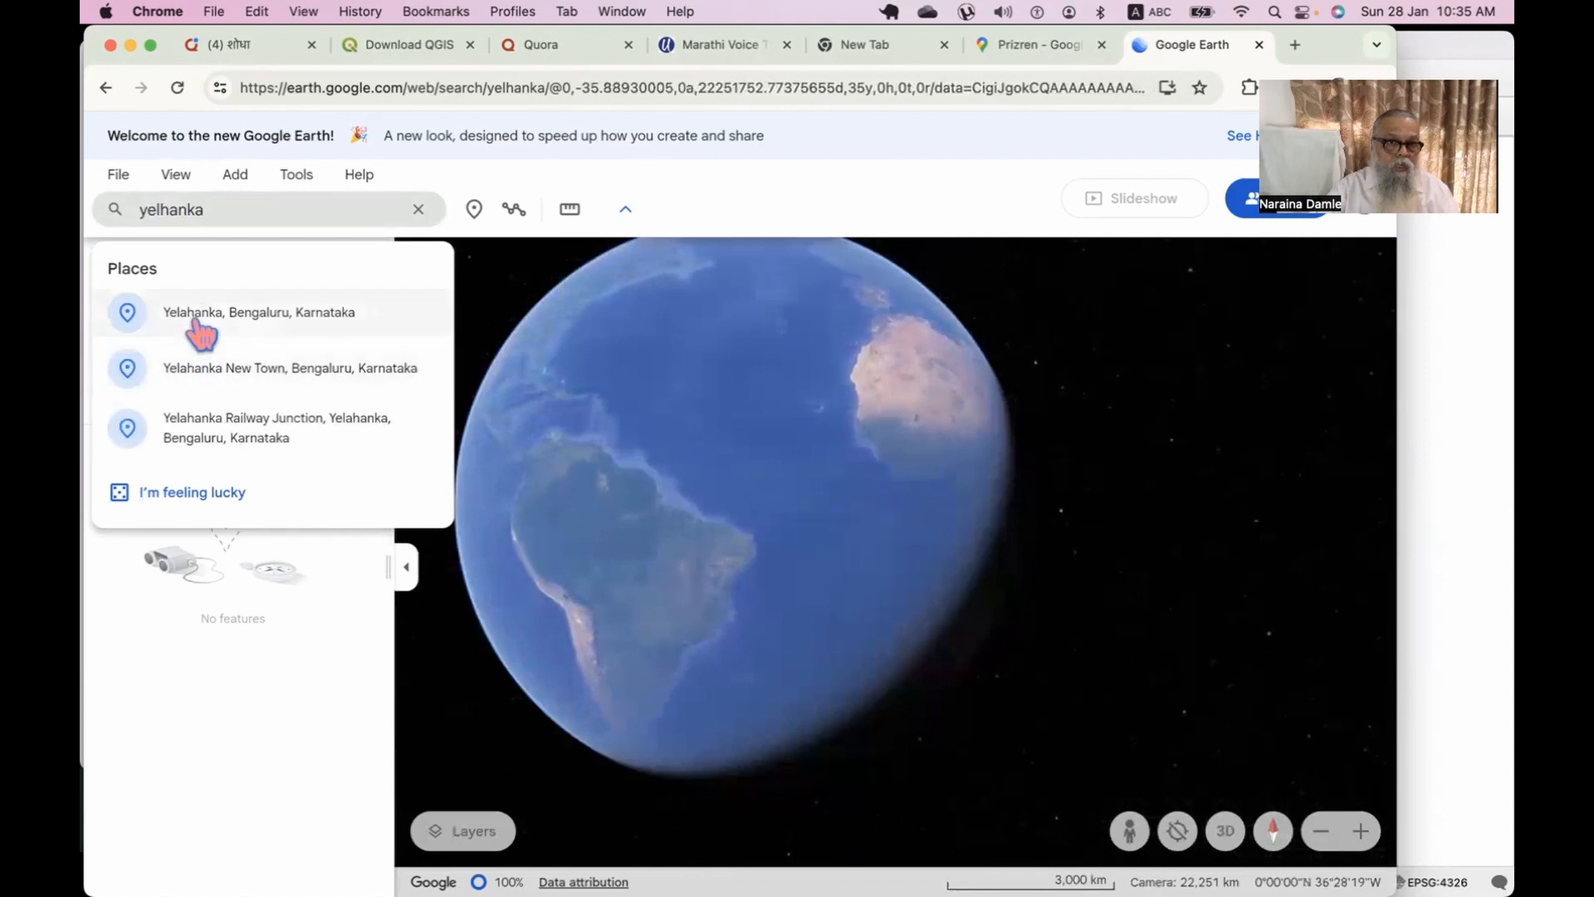
click(199, 325)
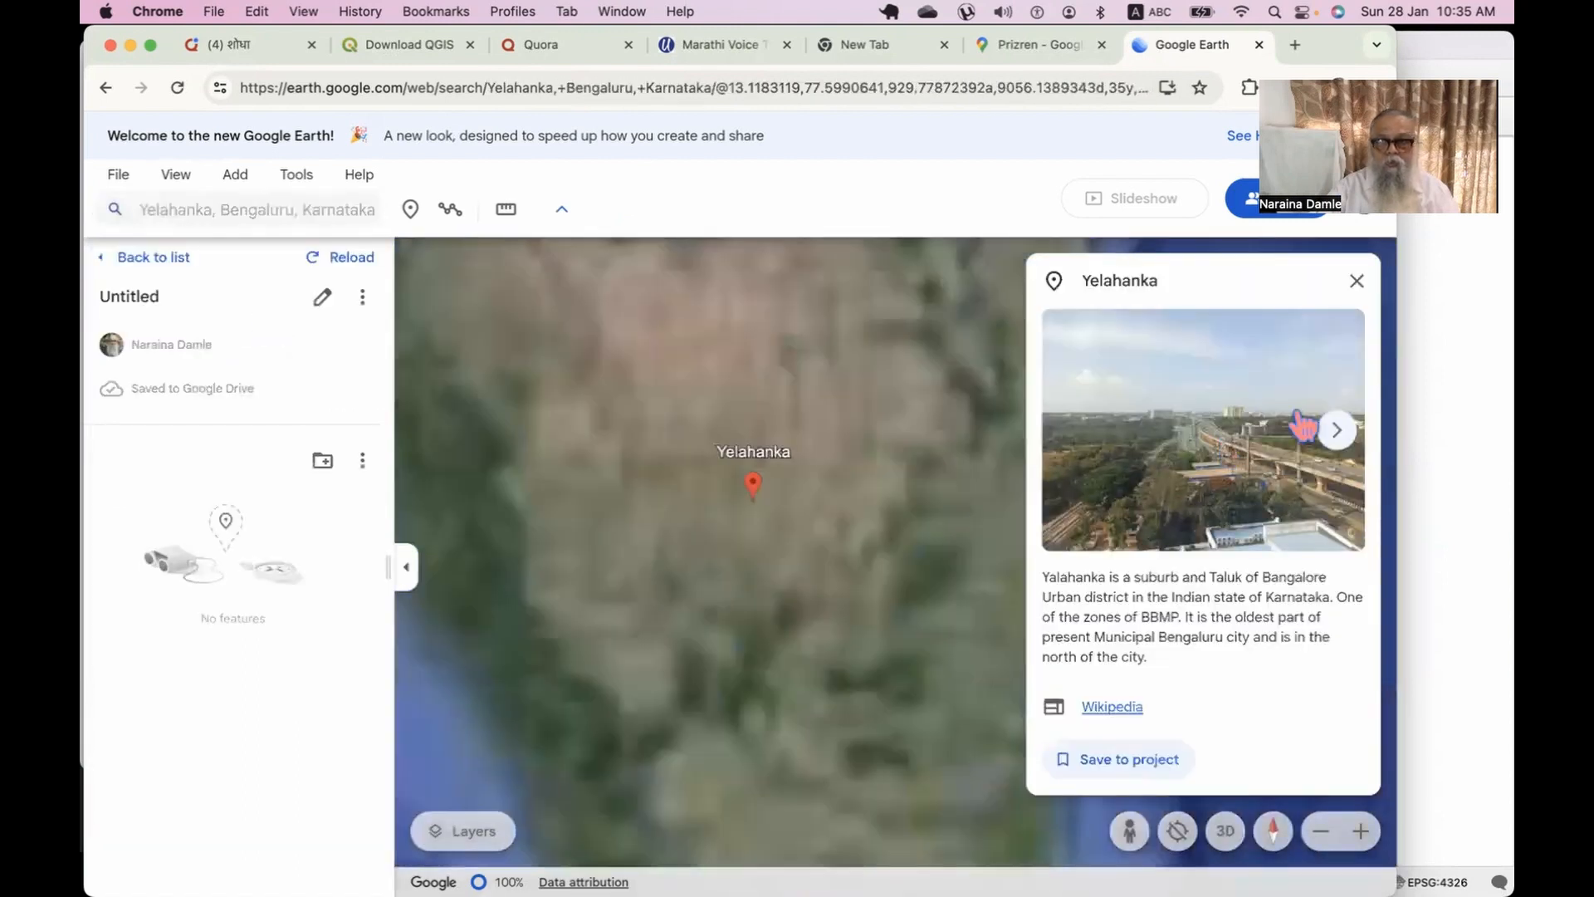
click(1356, 283)
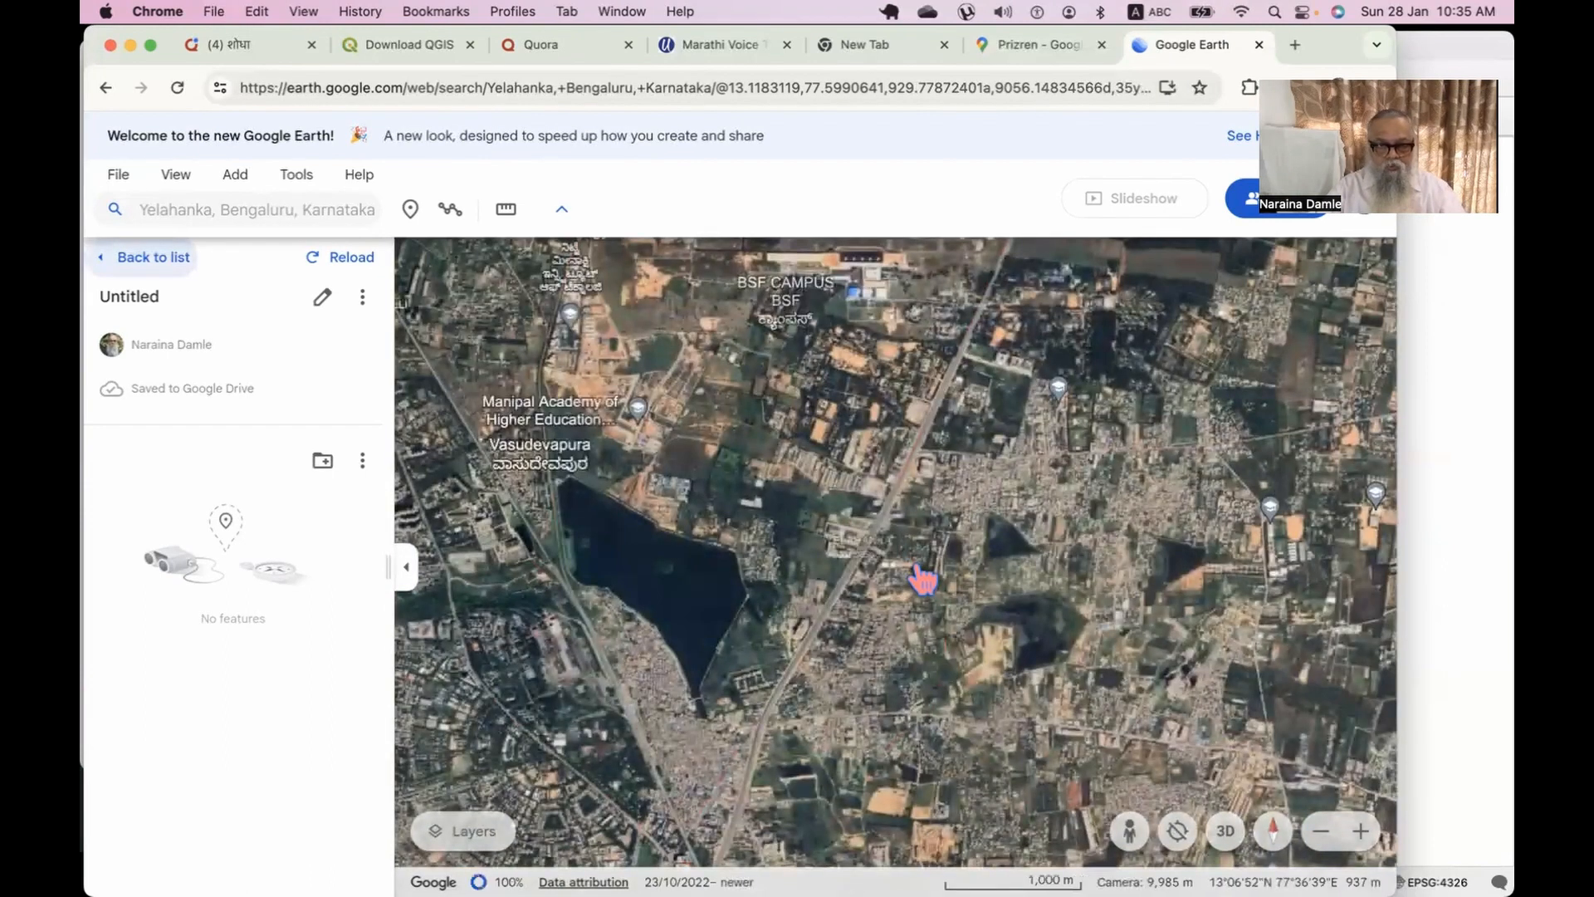
Pan past the BSF Campus and Nehru Nagar, then zoom in to frame all of Jakkur Lake.
drag(780, 591, 1122, 754)
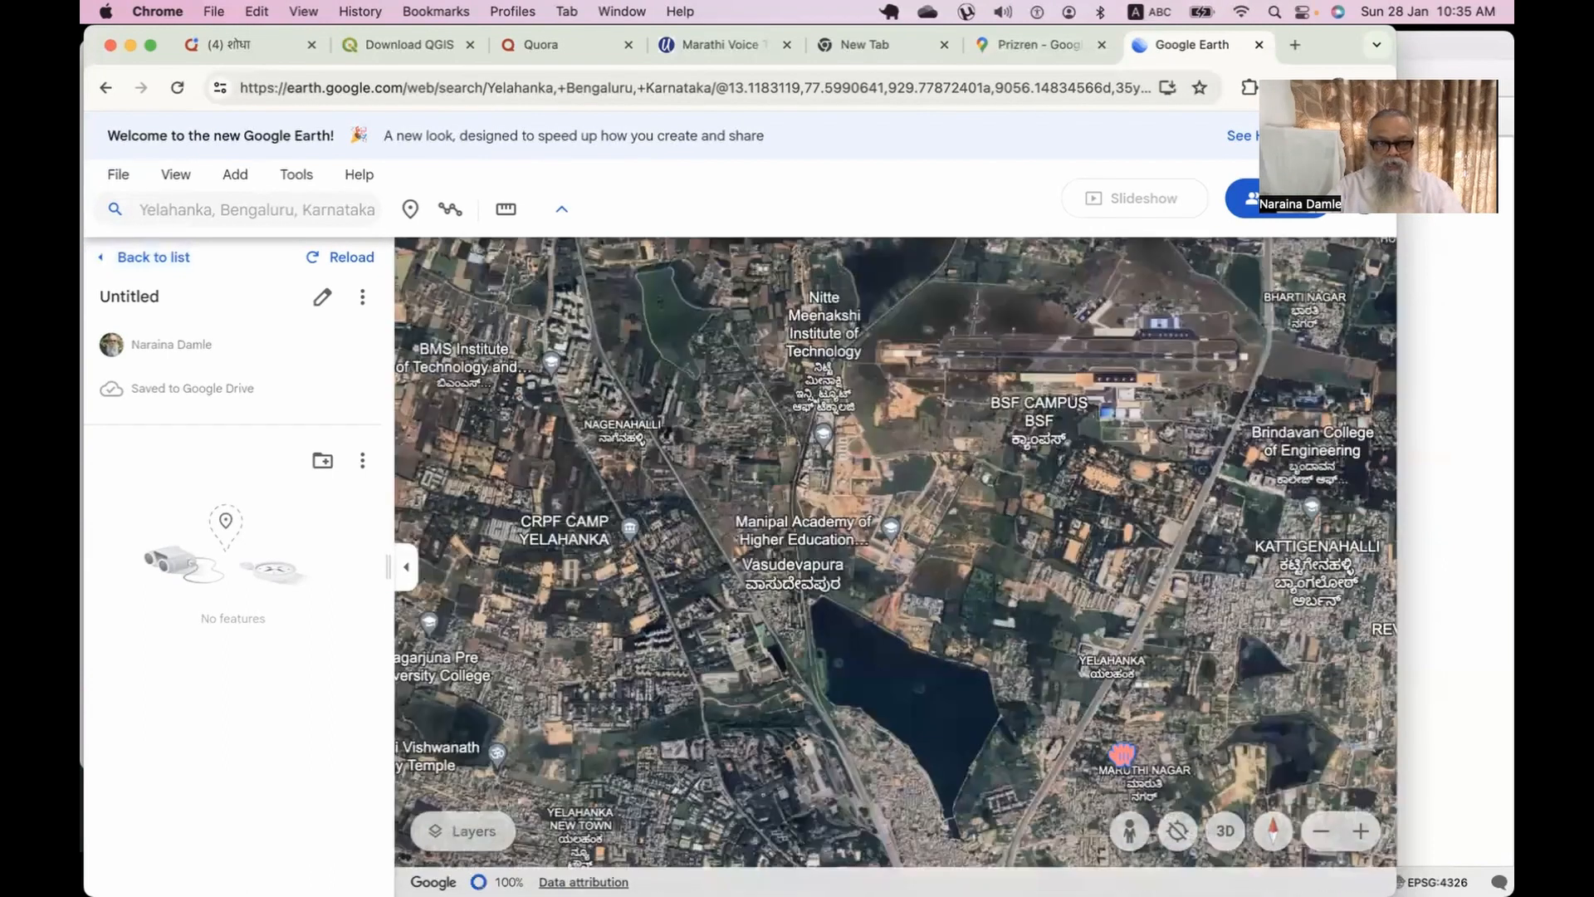
drag(672, 464, 789, 526)
drag(794, 354, 838, 552)
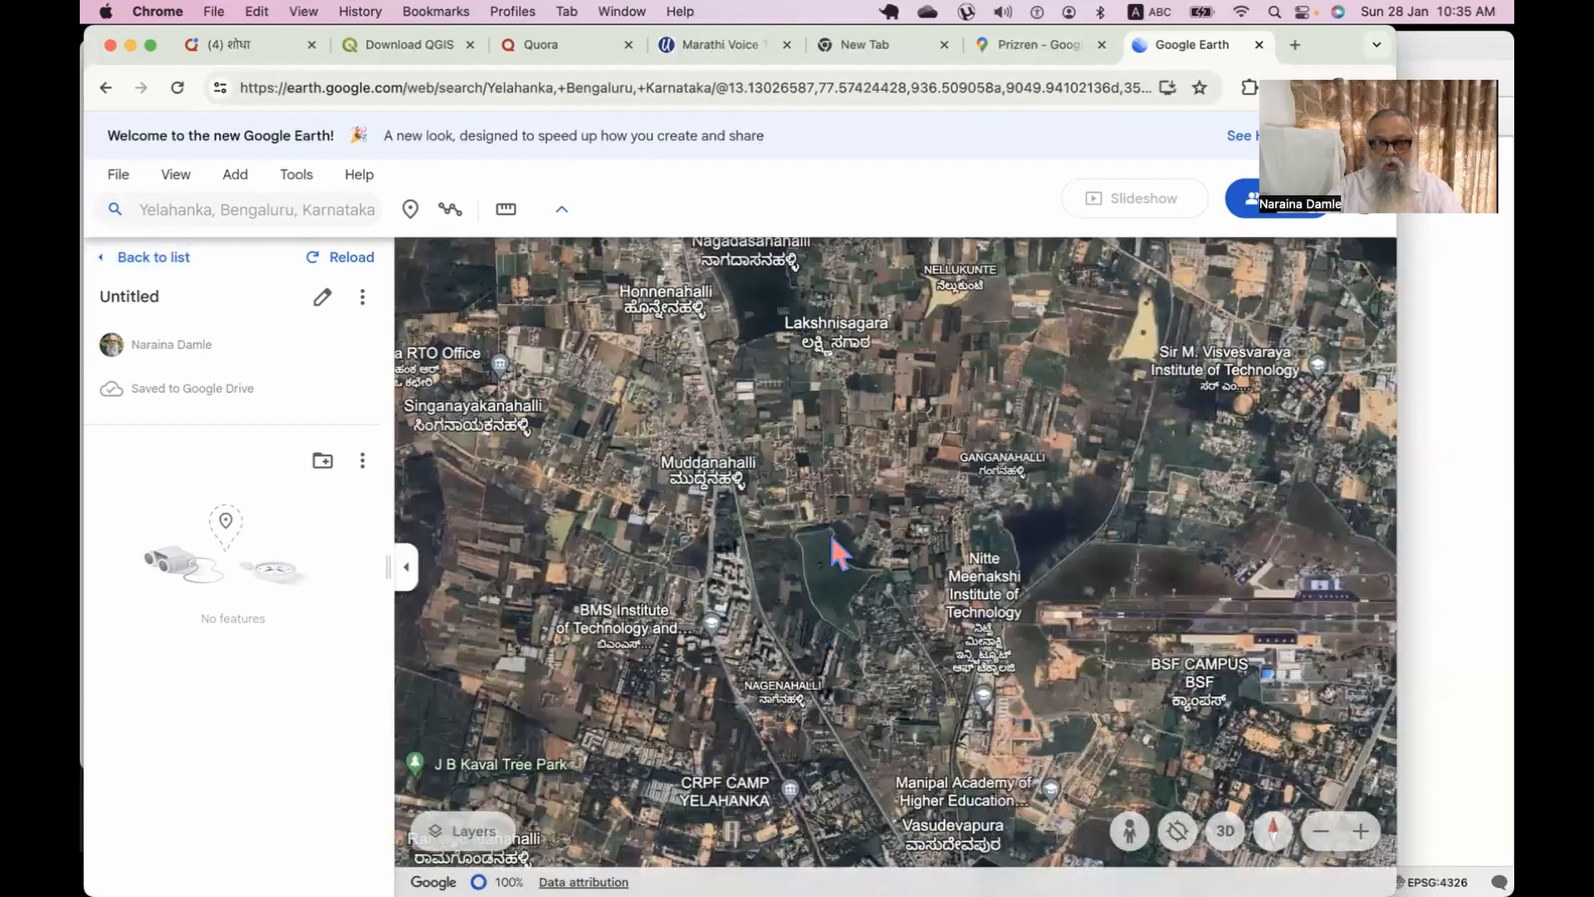
drag(885, 607, 943, 708)
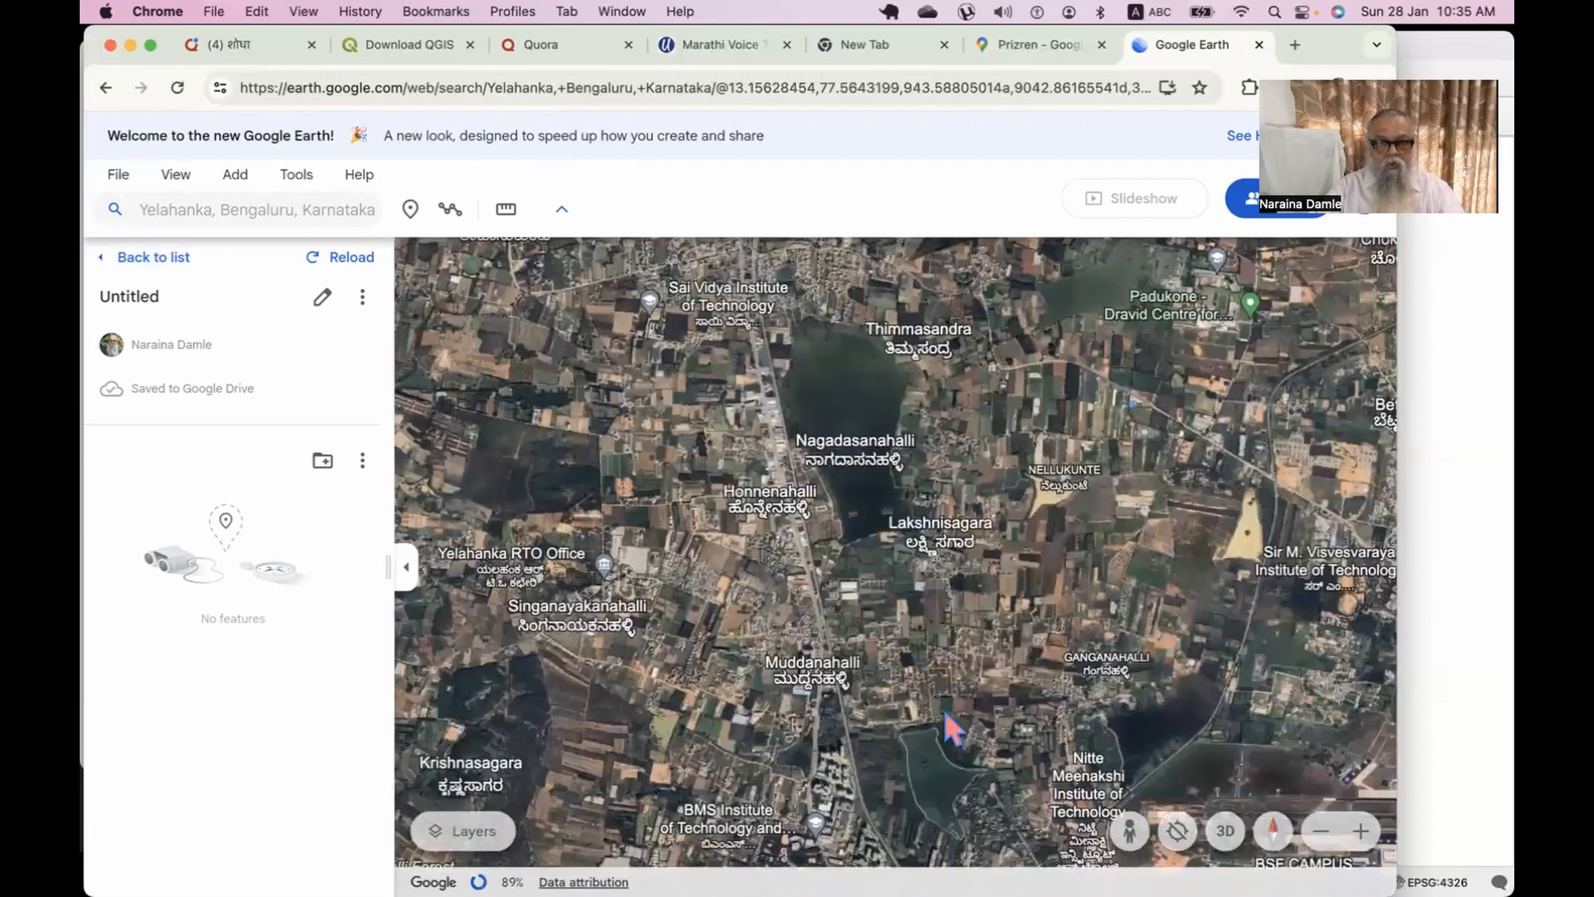
drag(848, 561, 783, 423)
drag(990, 584, 957, 444)
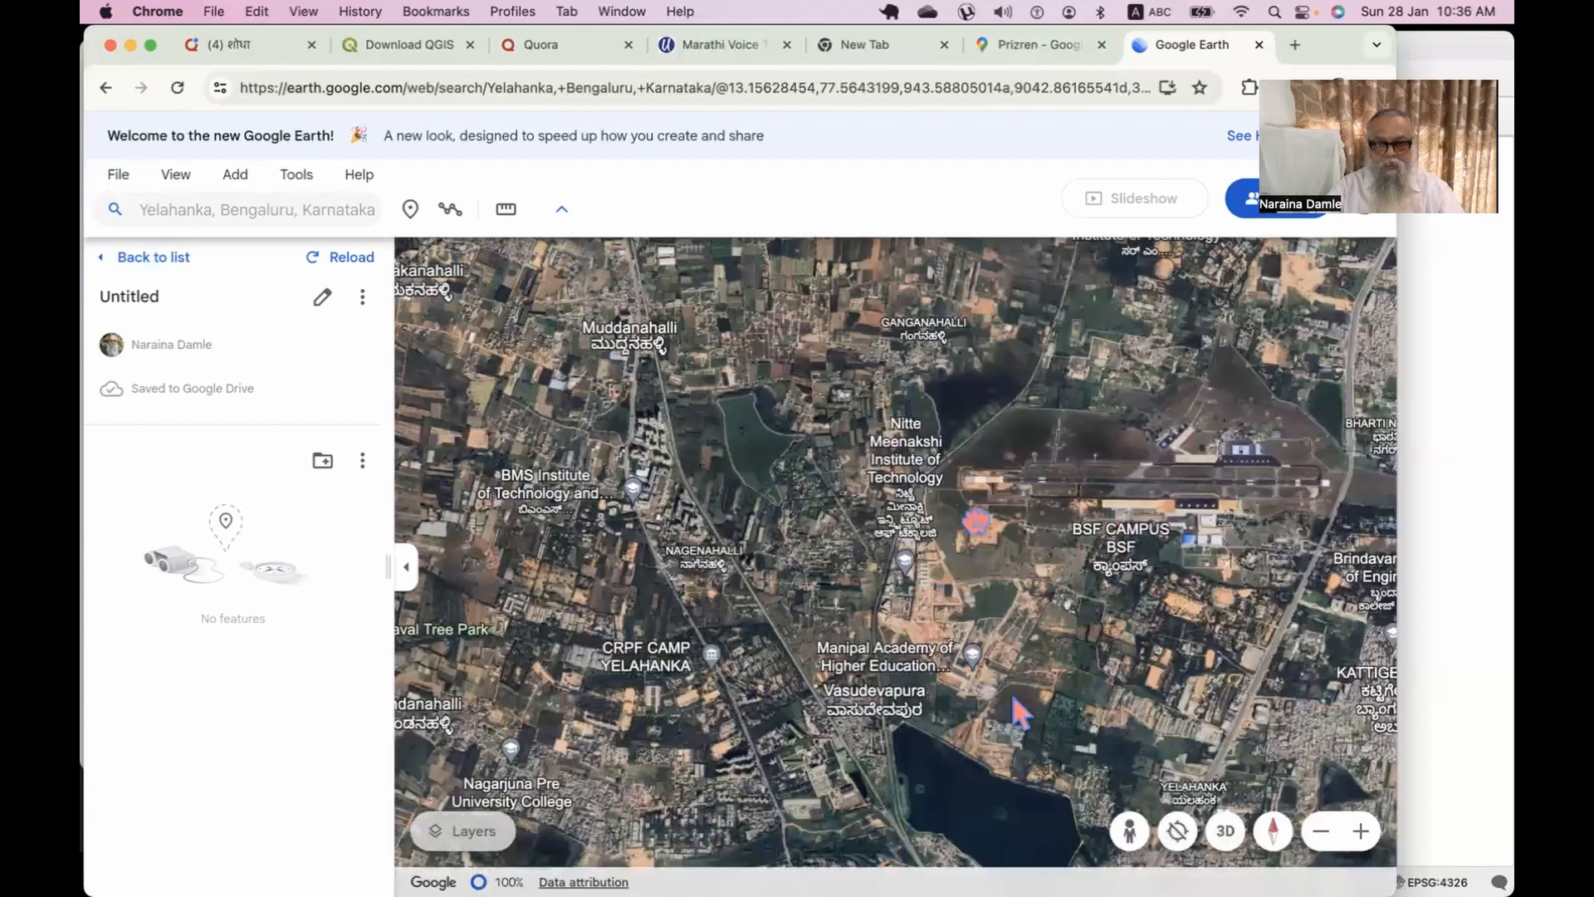
drag(1020, 712, 887, 353)
drag(1029, 747, 842, 367)
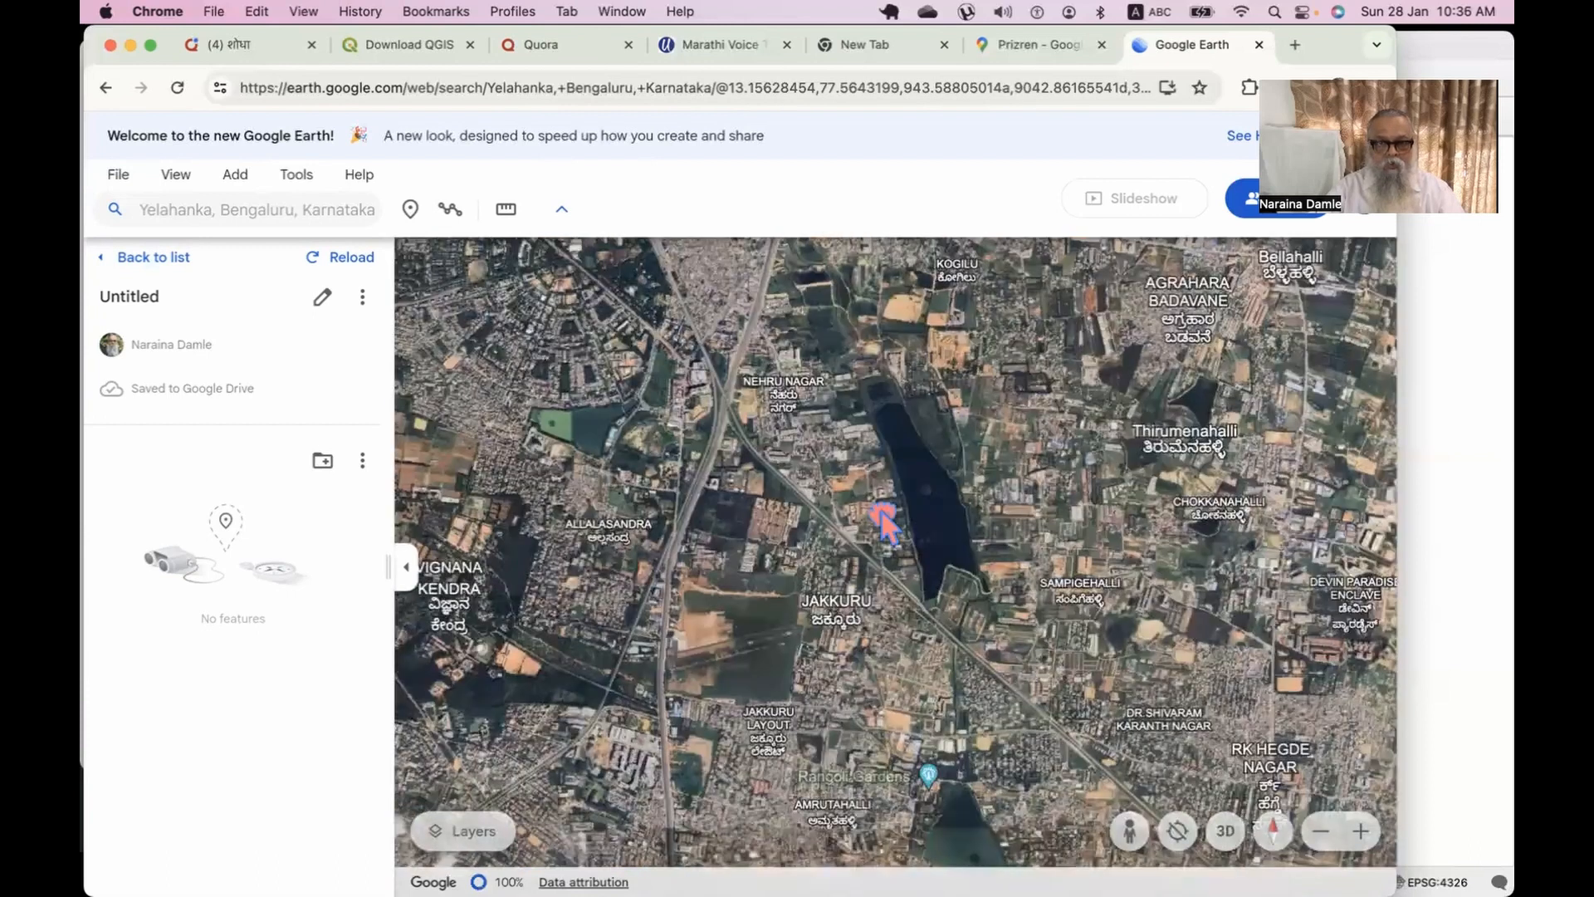
double_click(884, 523)
drag(809, 453, 774, 569)
scroll(767, 582, up, 1)
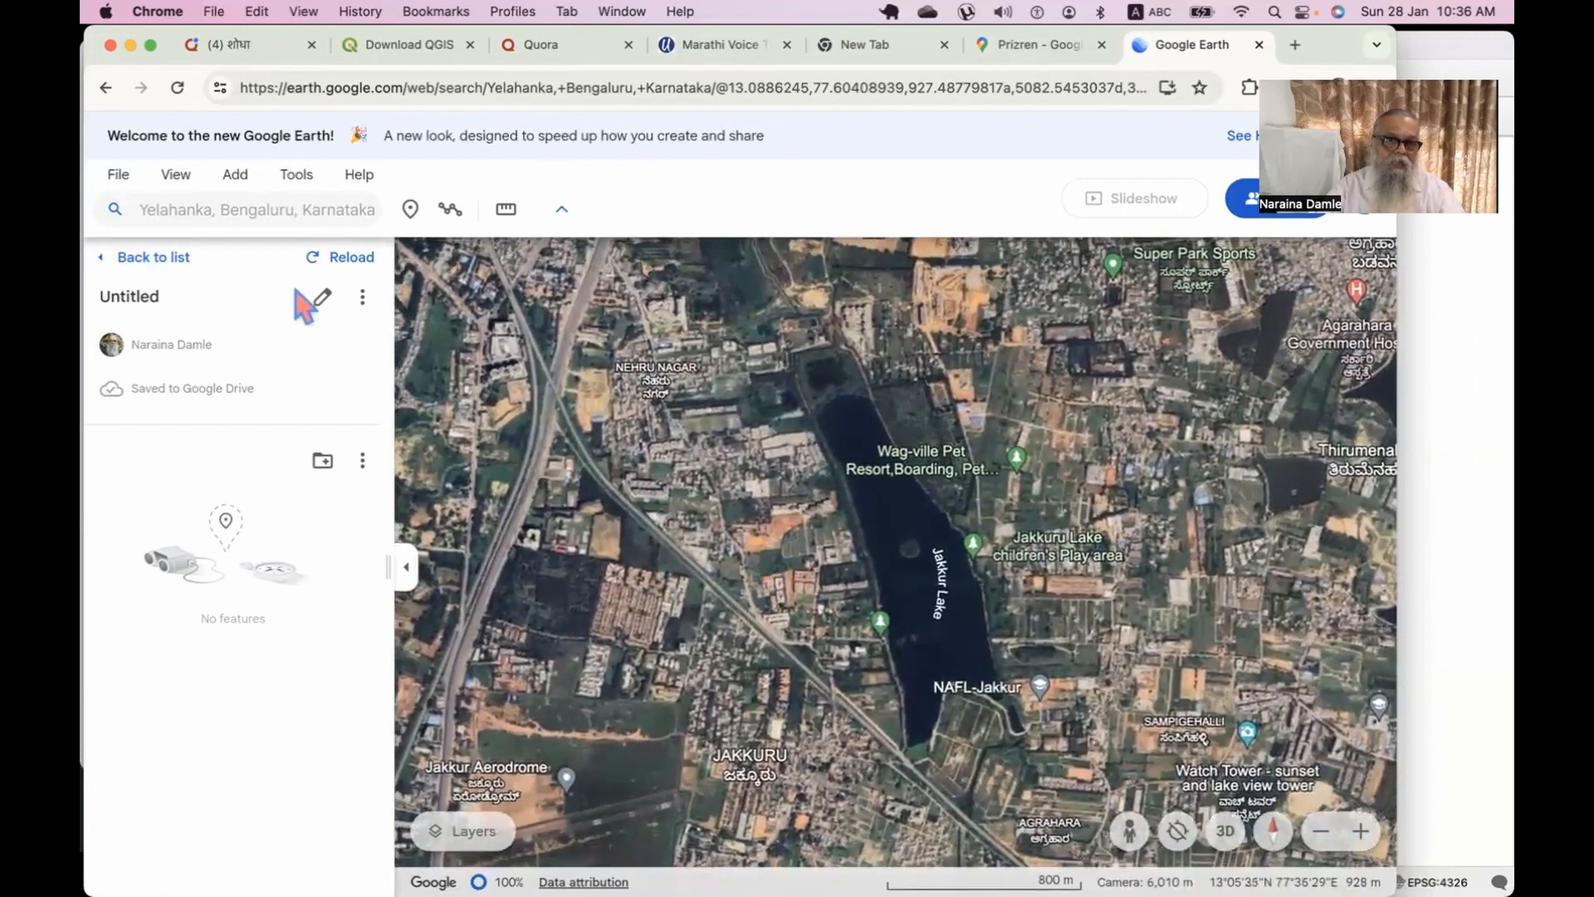
Replace the project title 'Untitled' with 'test' and save it.
click(319, 298)
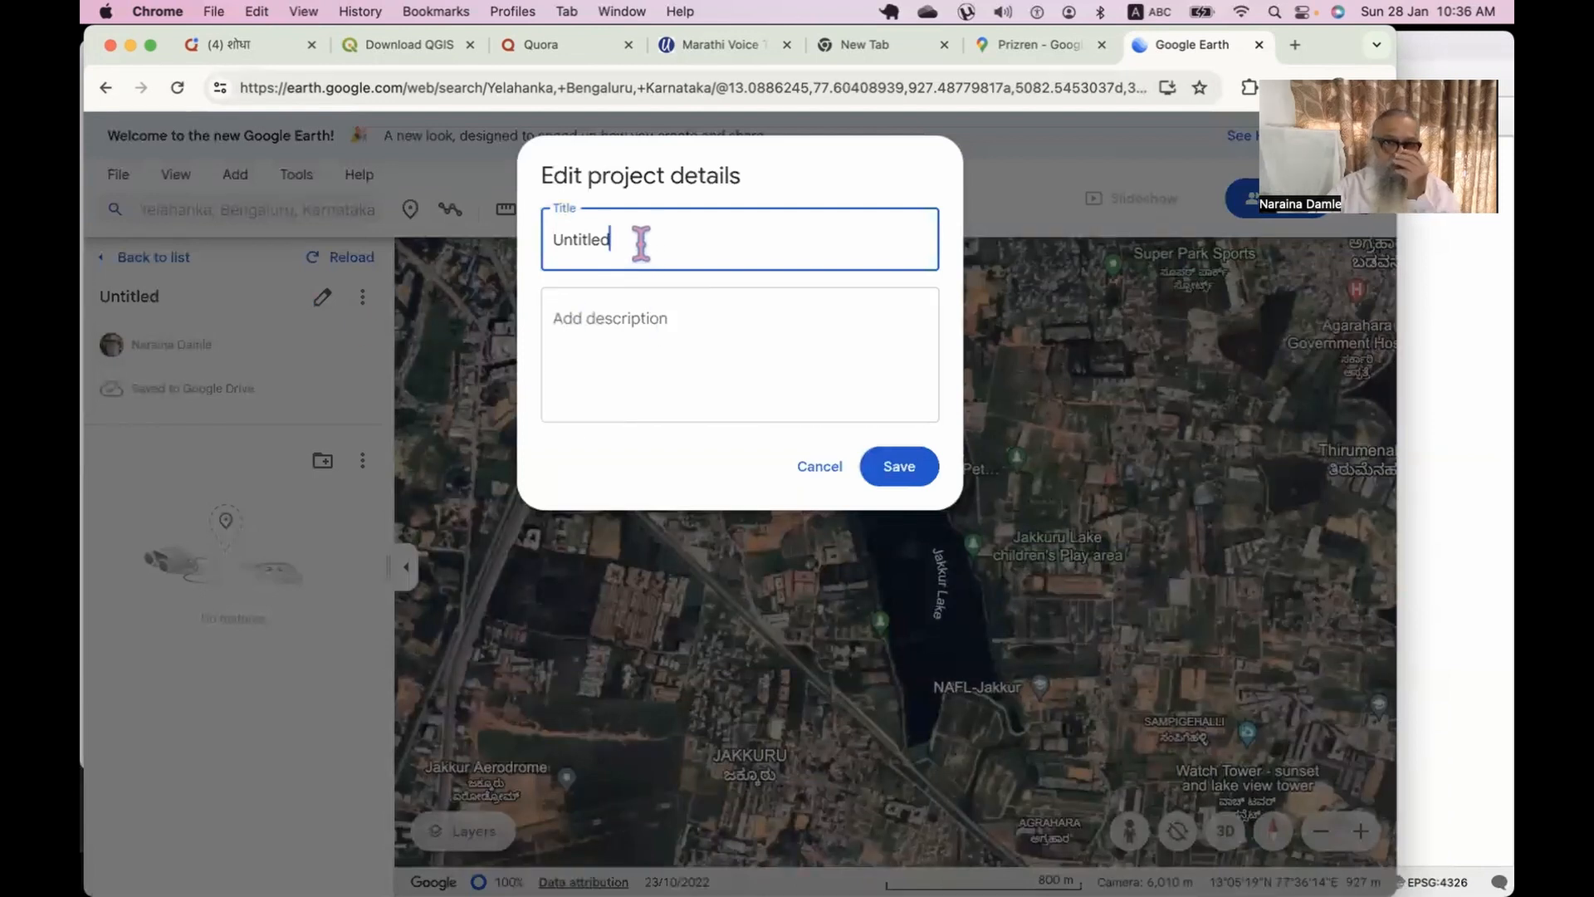
drag(641, 242, 525, 264)
text(test)
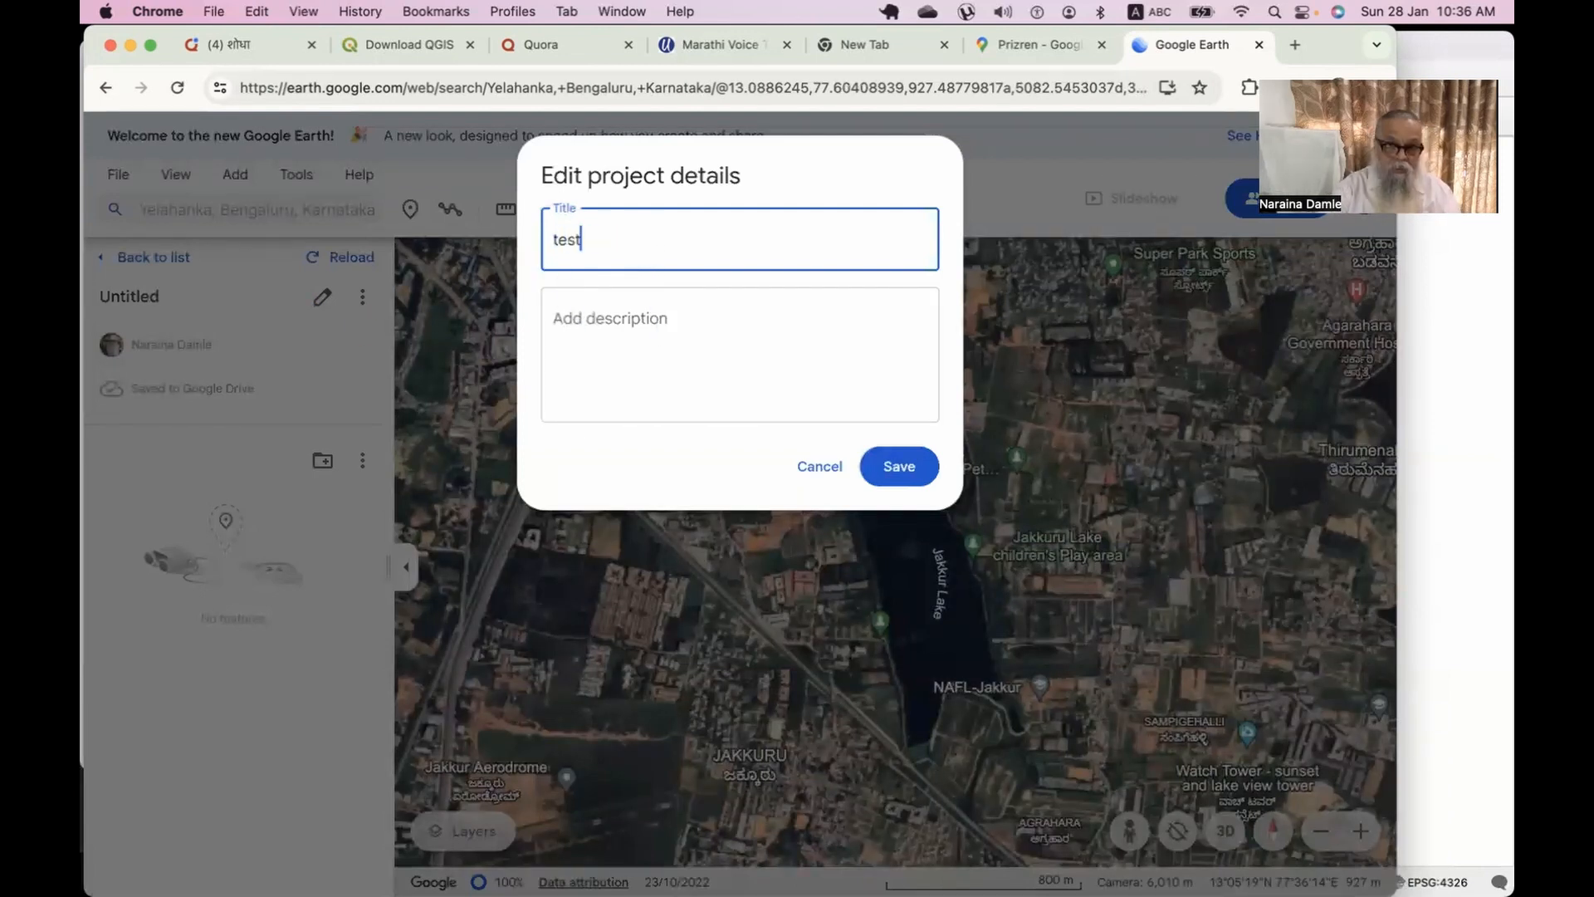
click(898, 470)
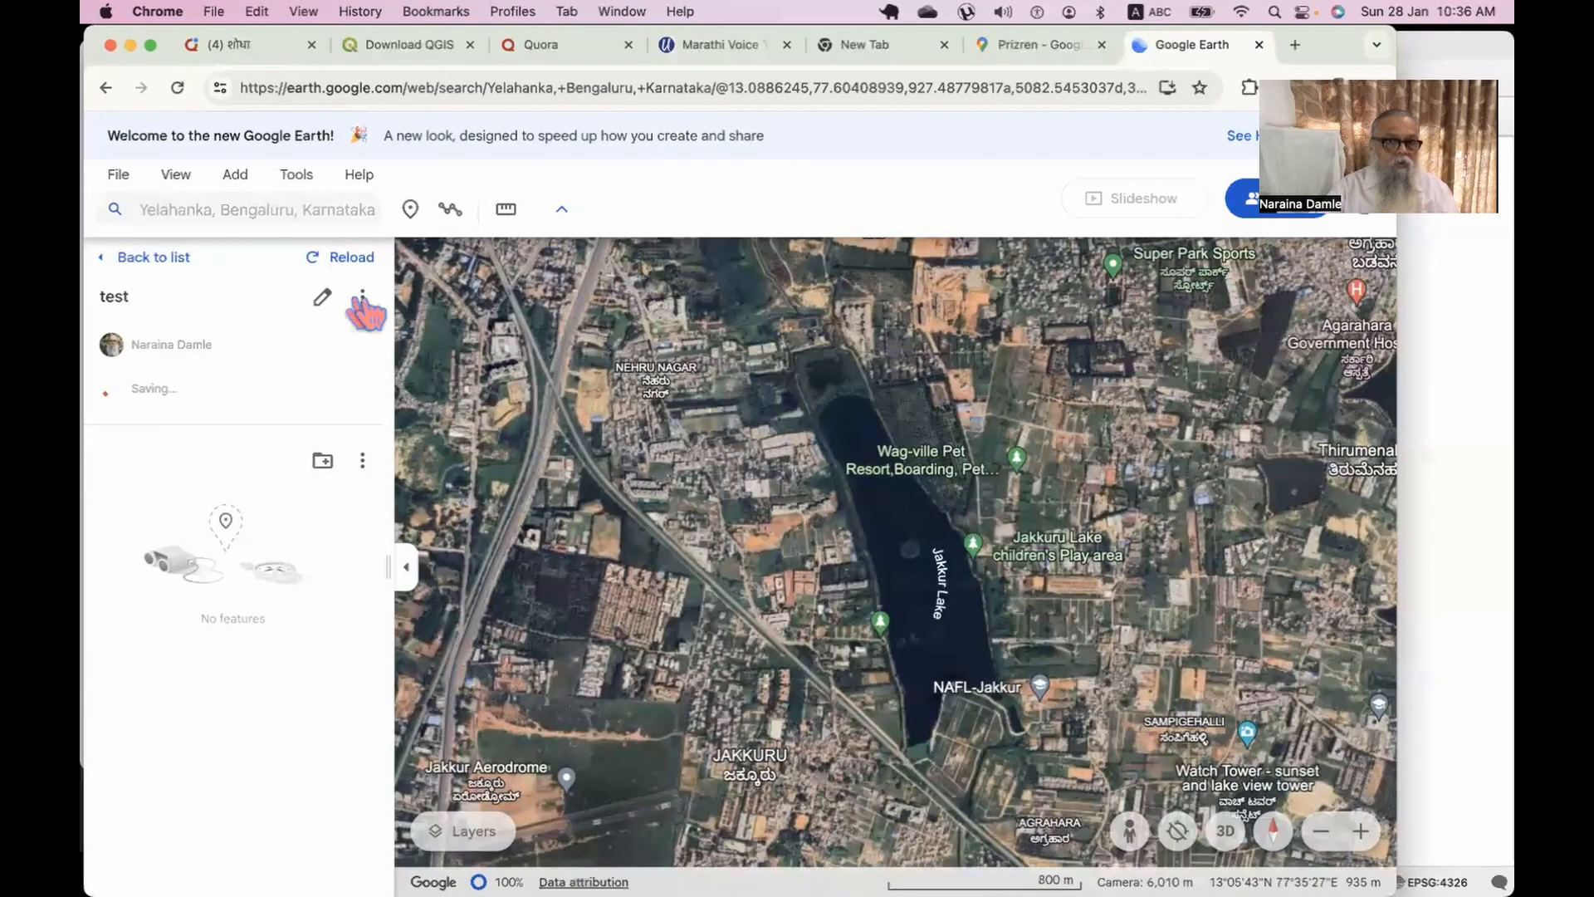
Add a placemark named 'My building' on the building beside Jakkur Lake, then close its details.
click(235, 178)
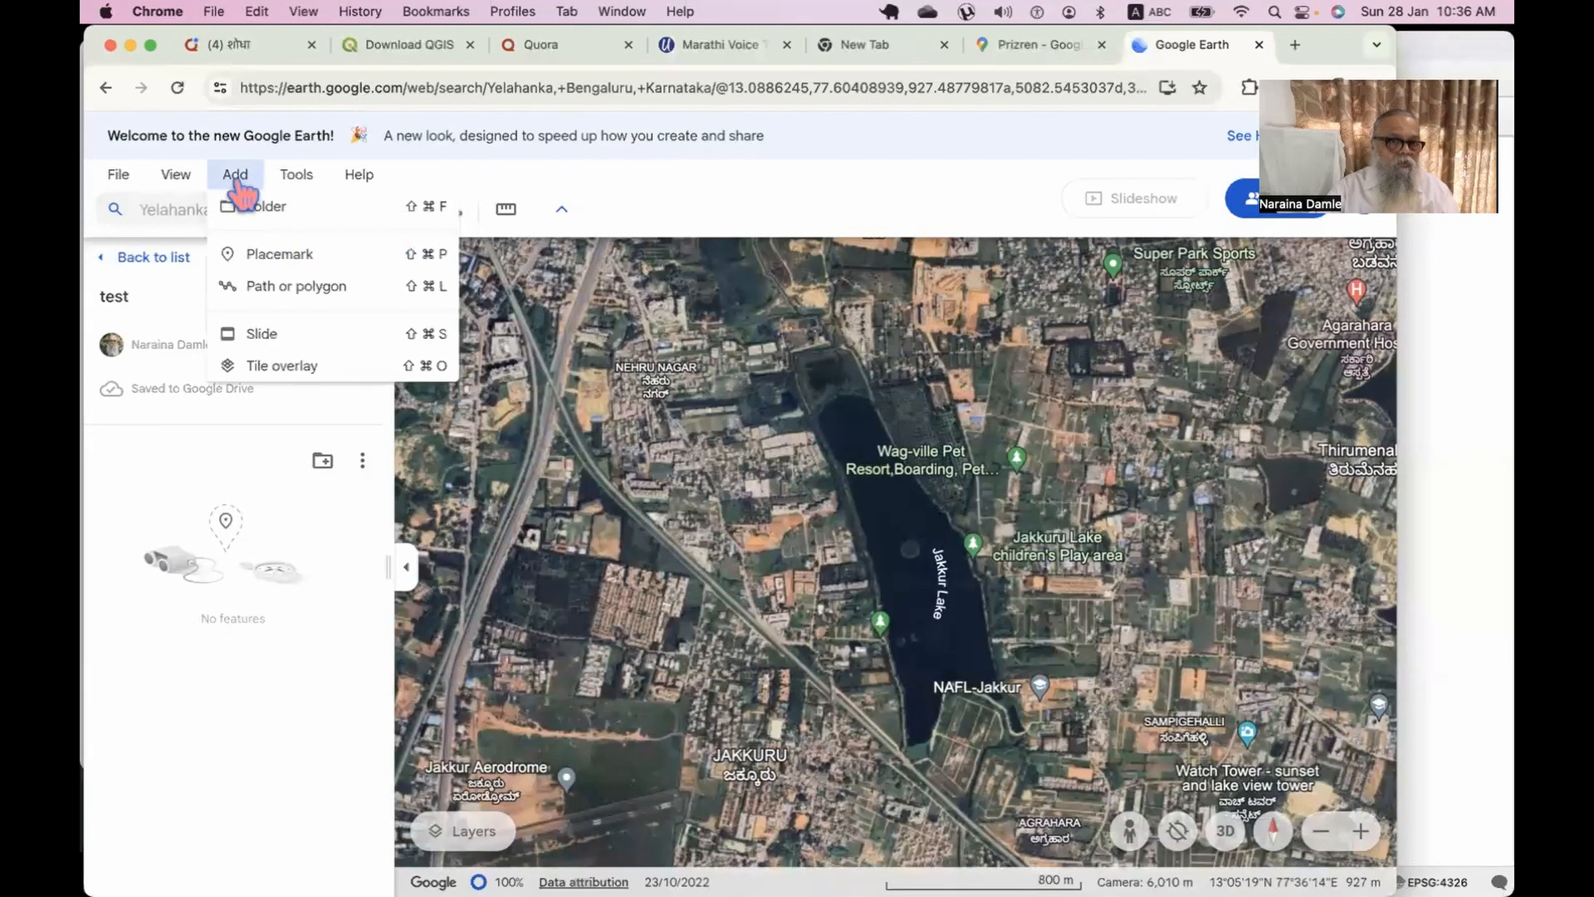
click(264, 267)
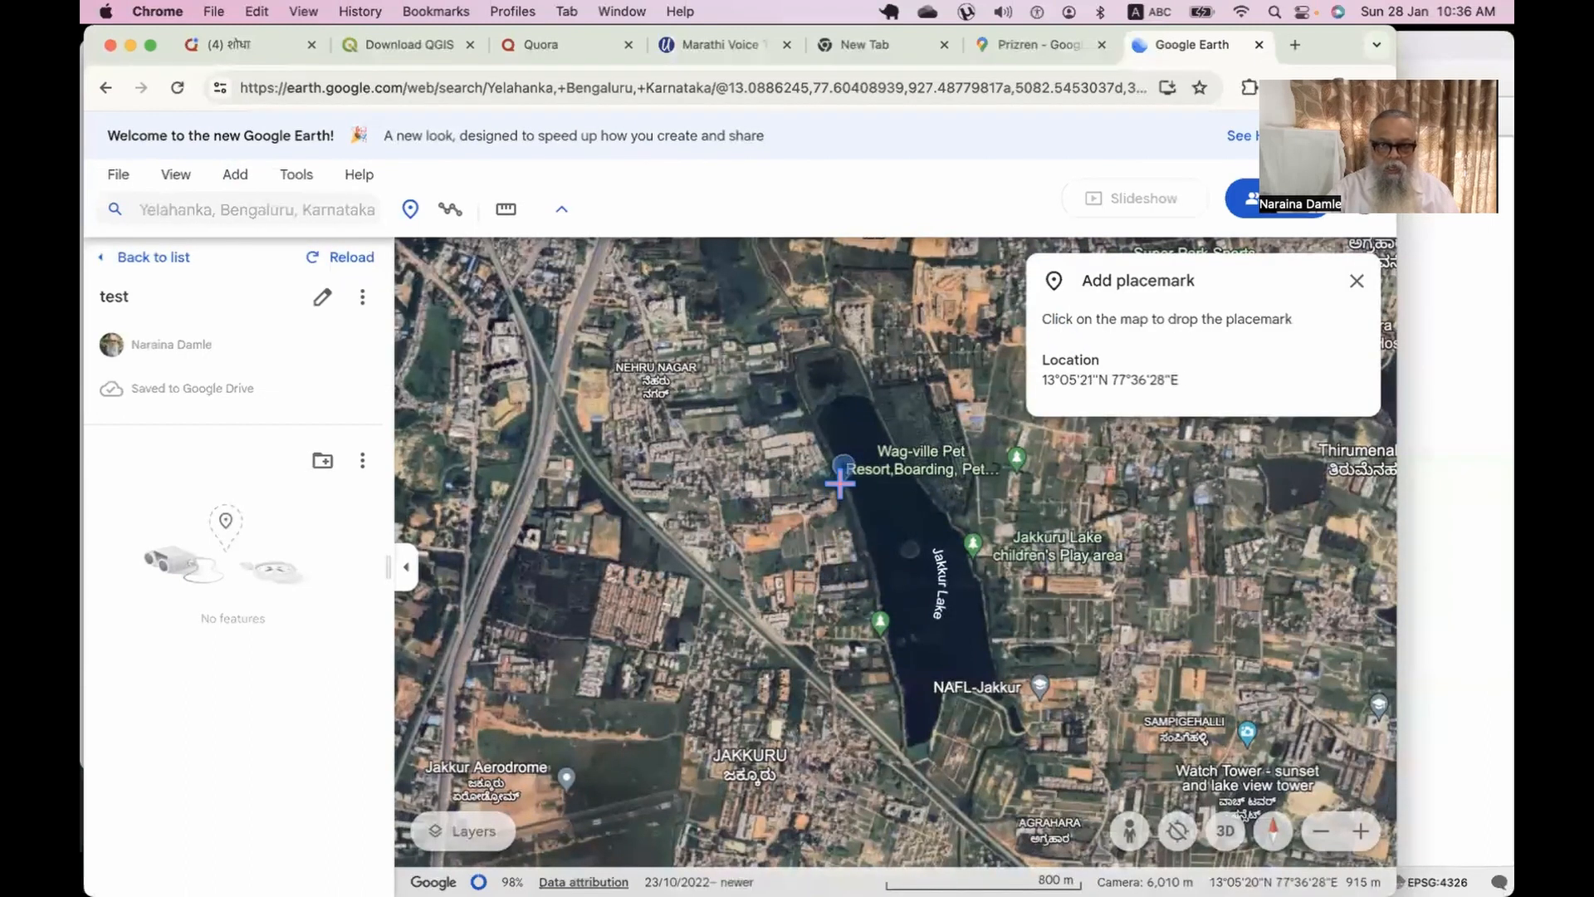
scroll(777, 396, up, 2)
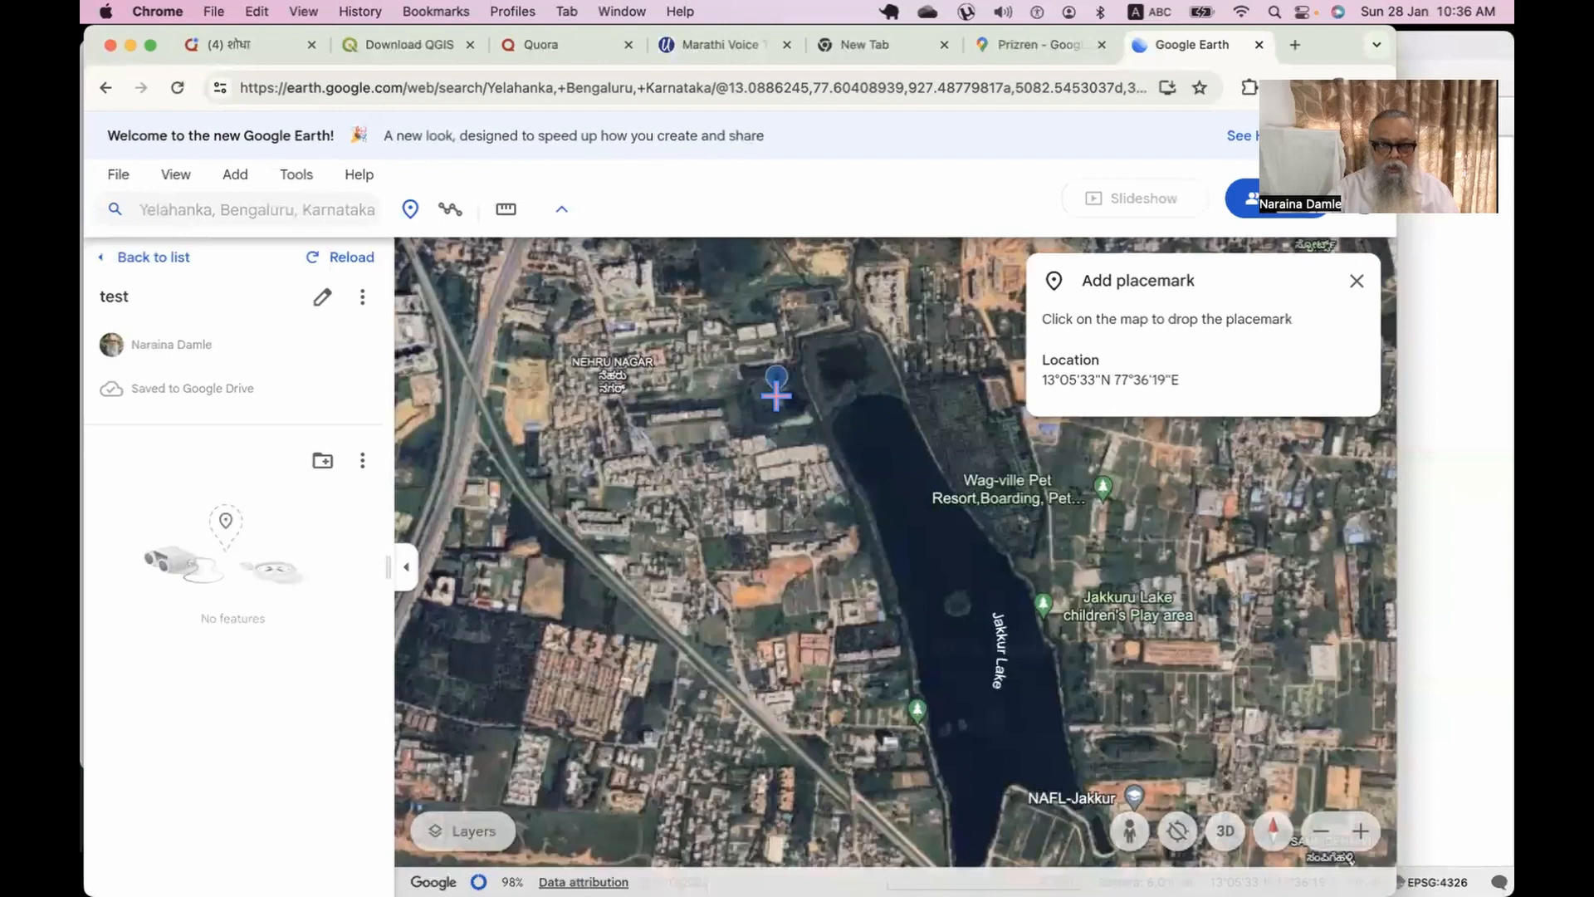
scroll(776, 395, up, 3)
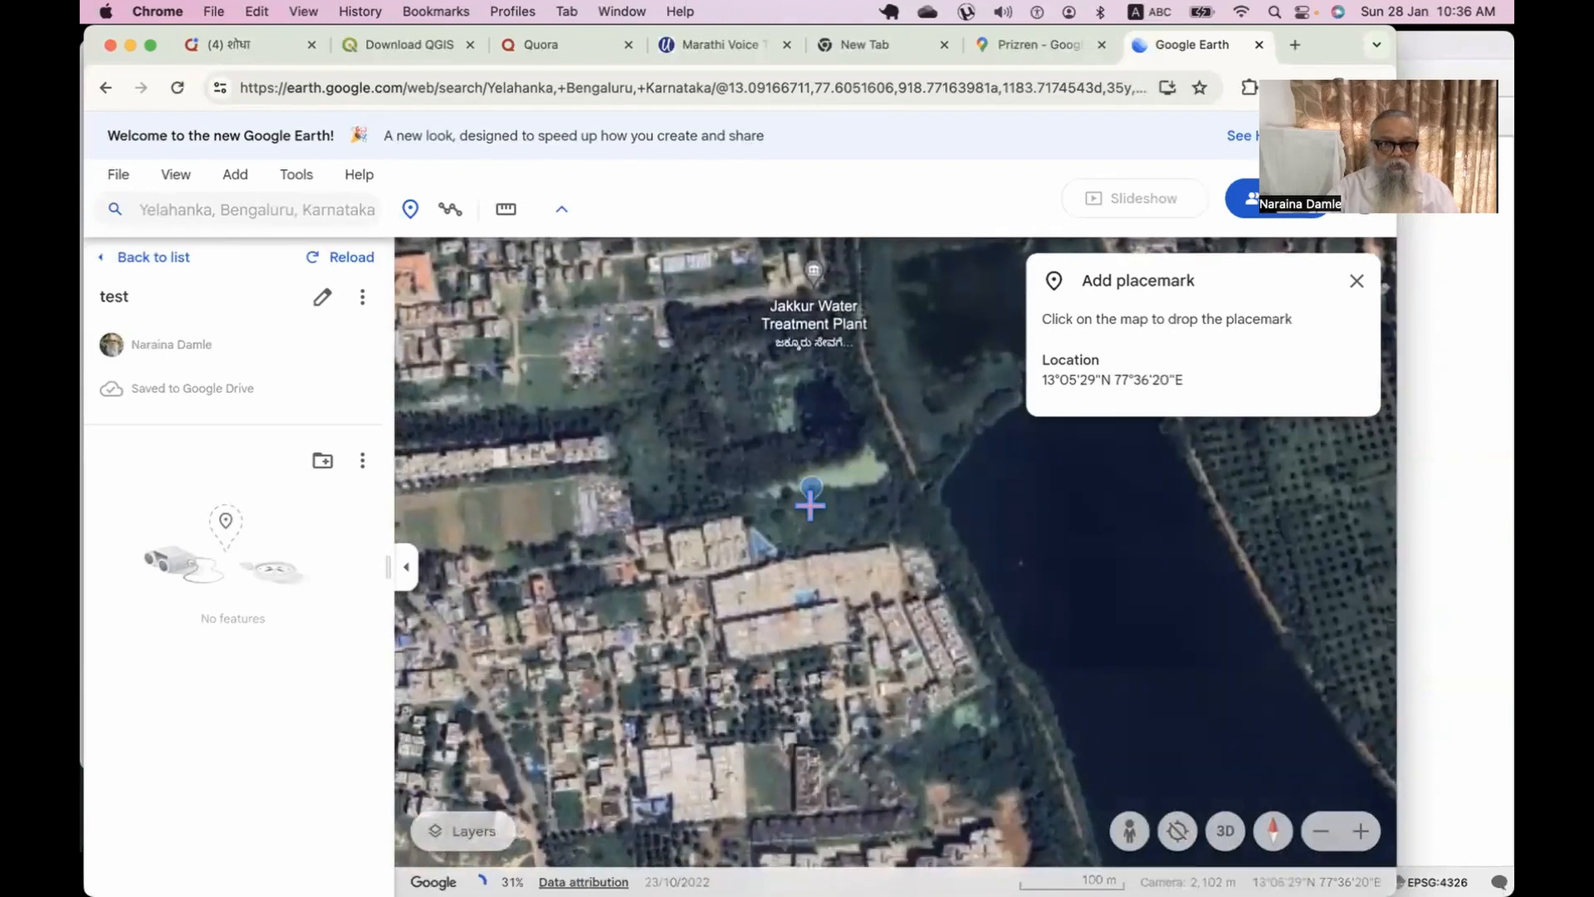
scroll(811, 504, down, 1)
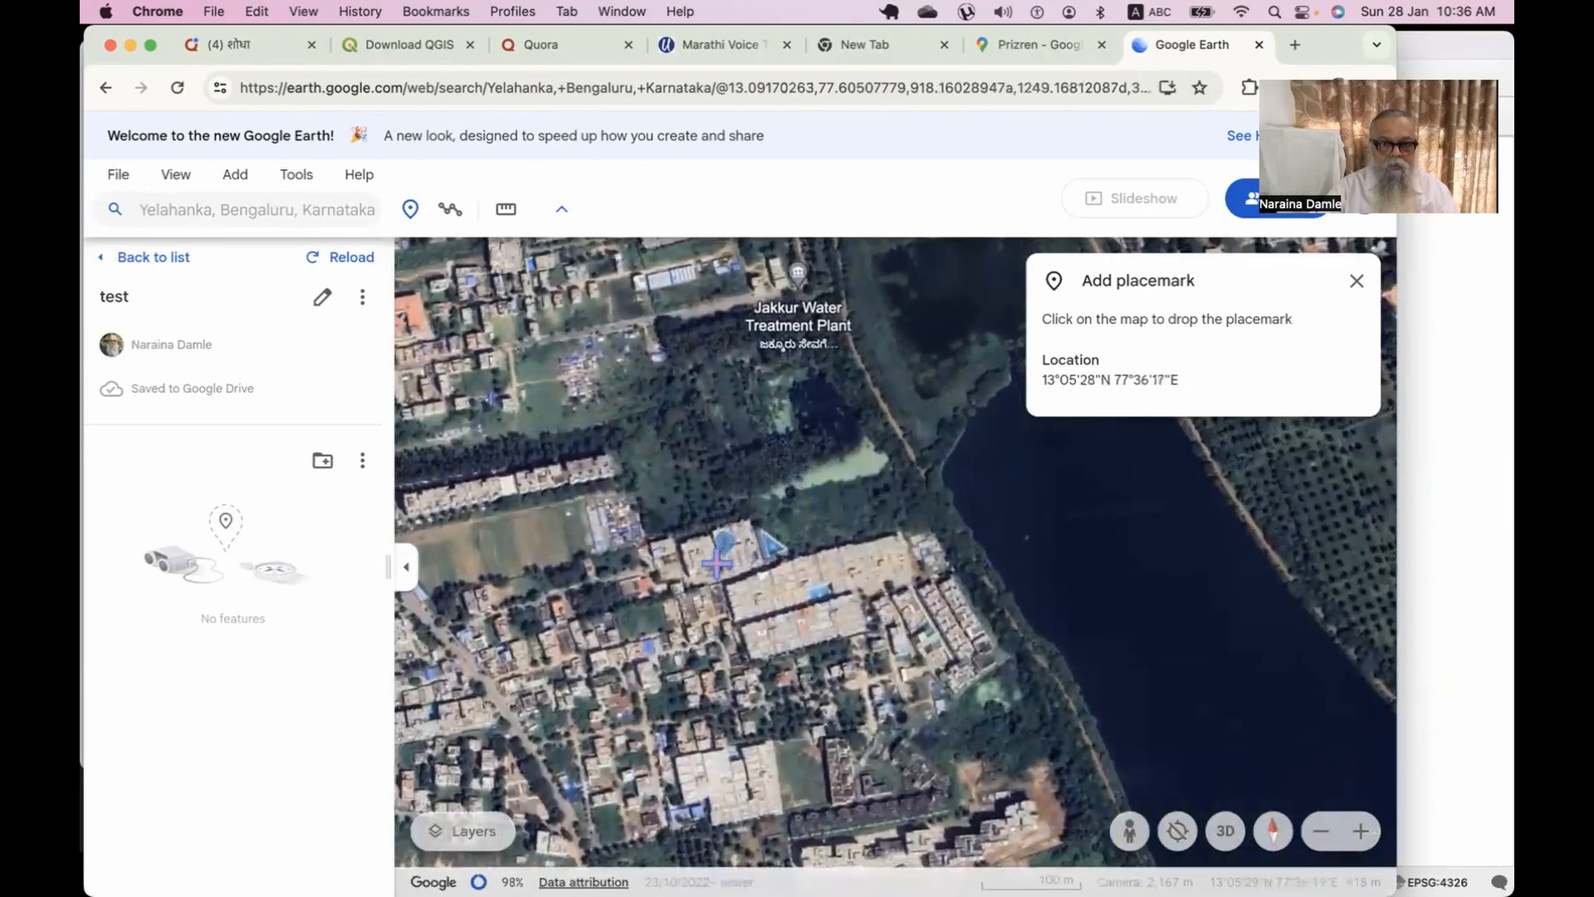
click(716, 563)
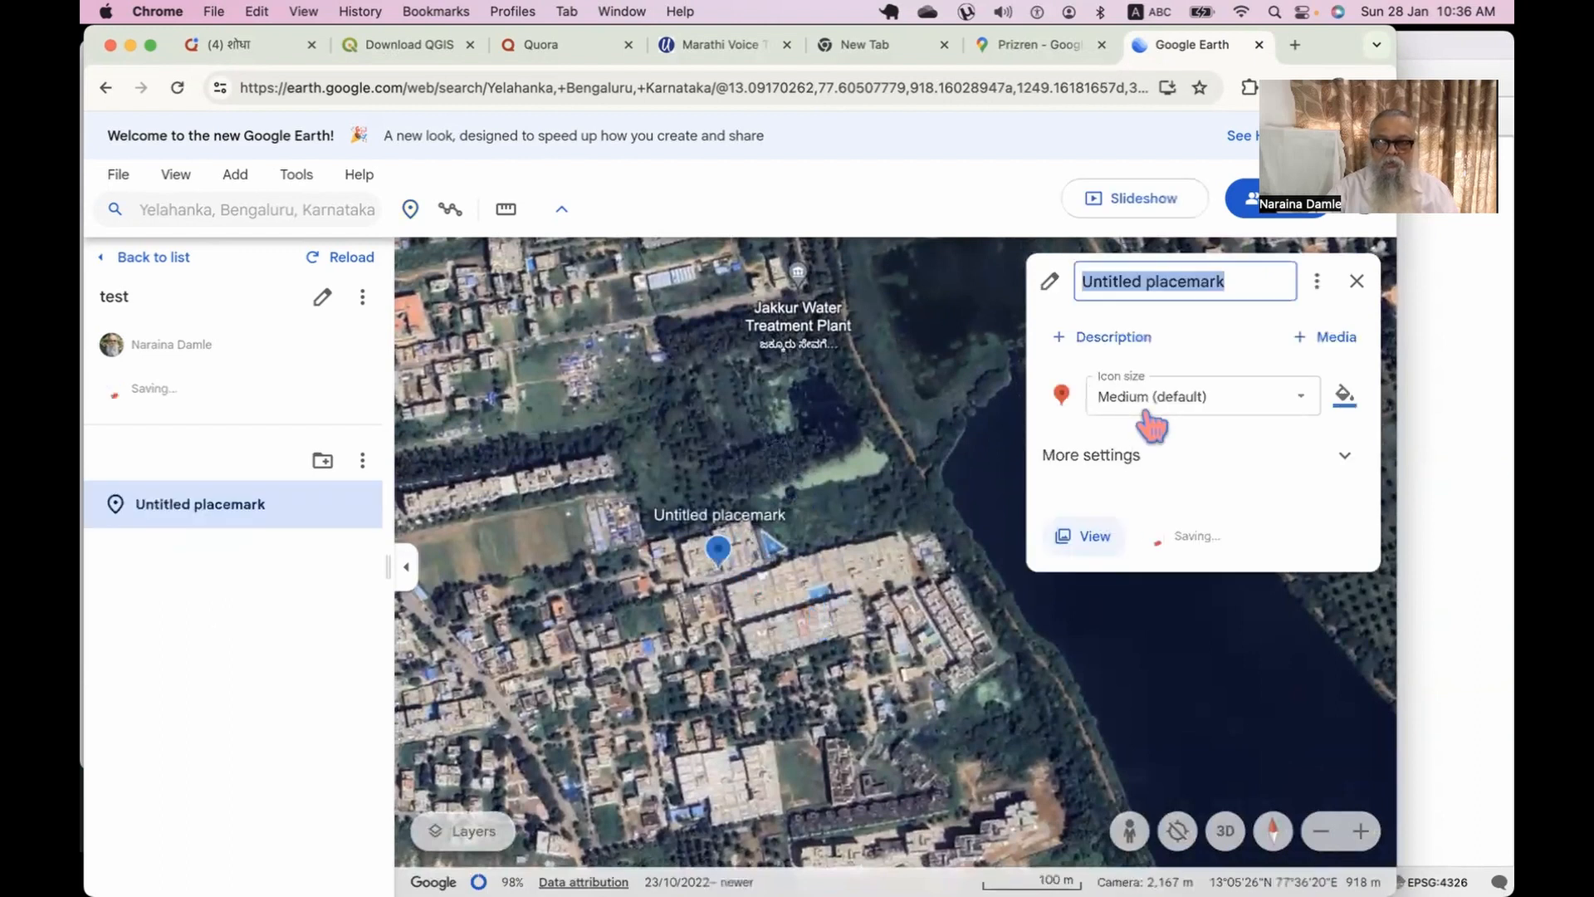
text(My)
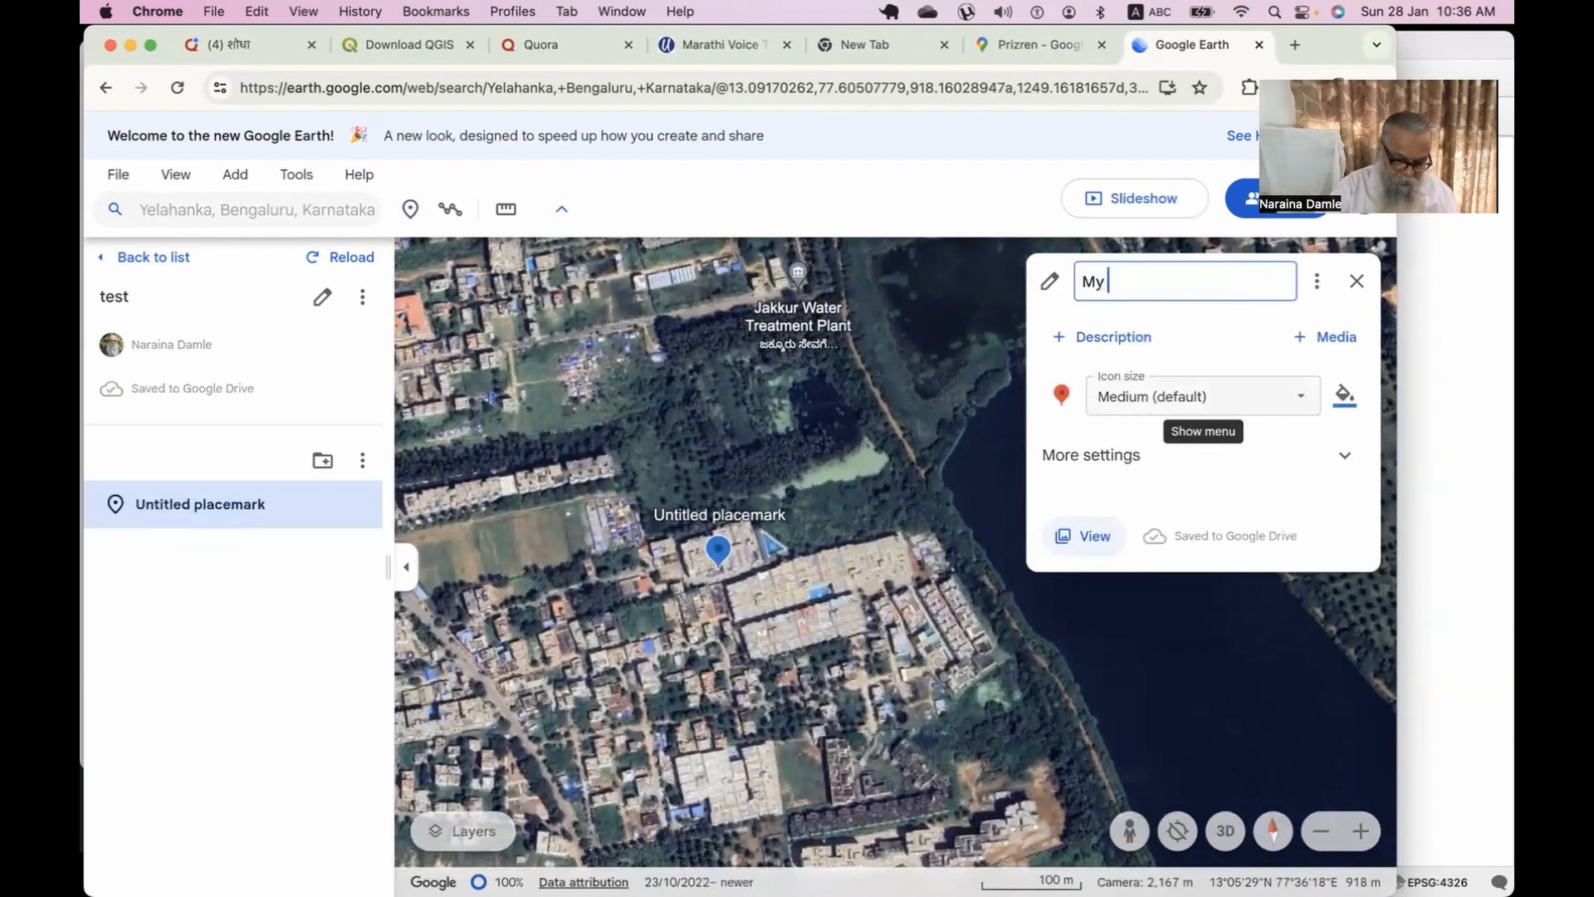
text( buildi)
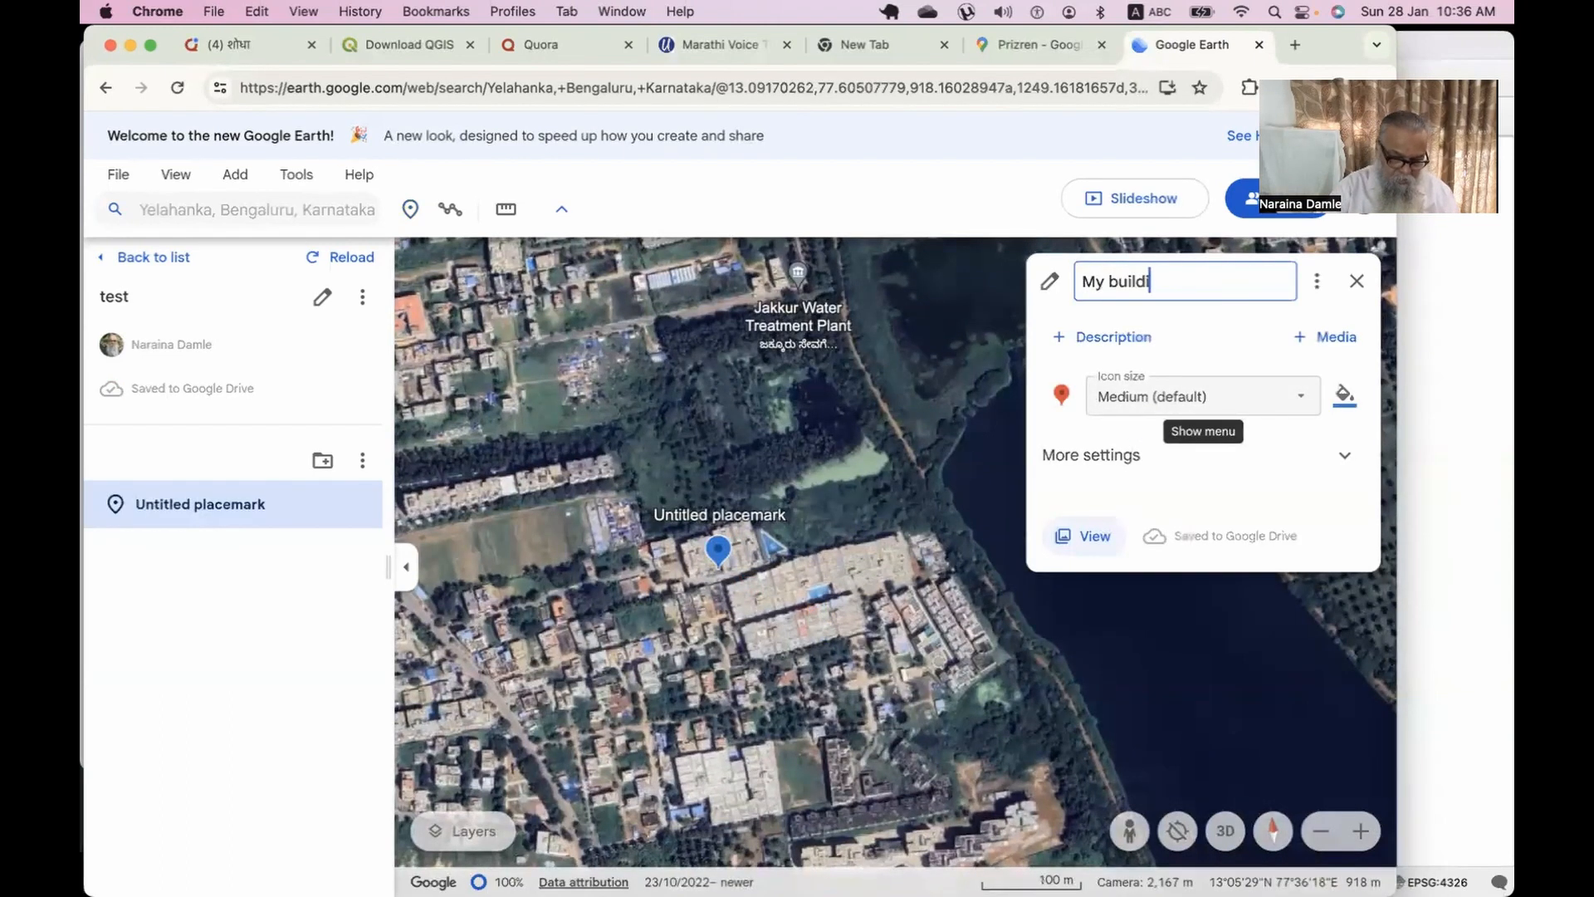
text(ng)
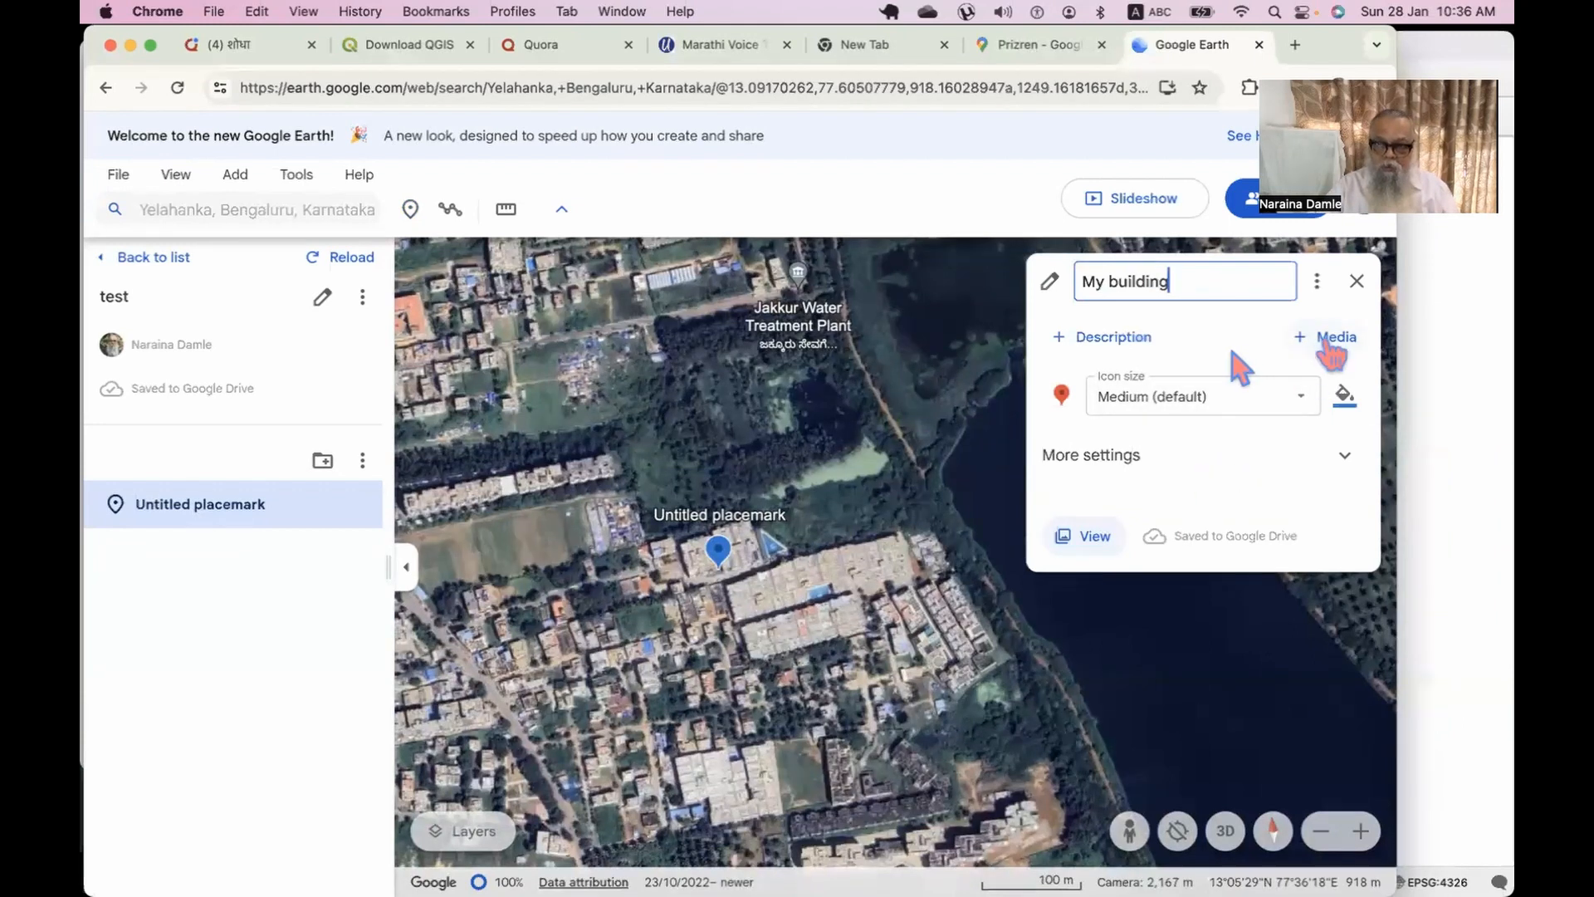
key(Return)
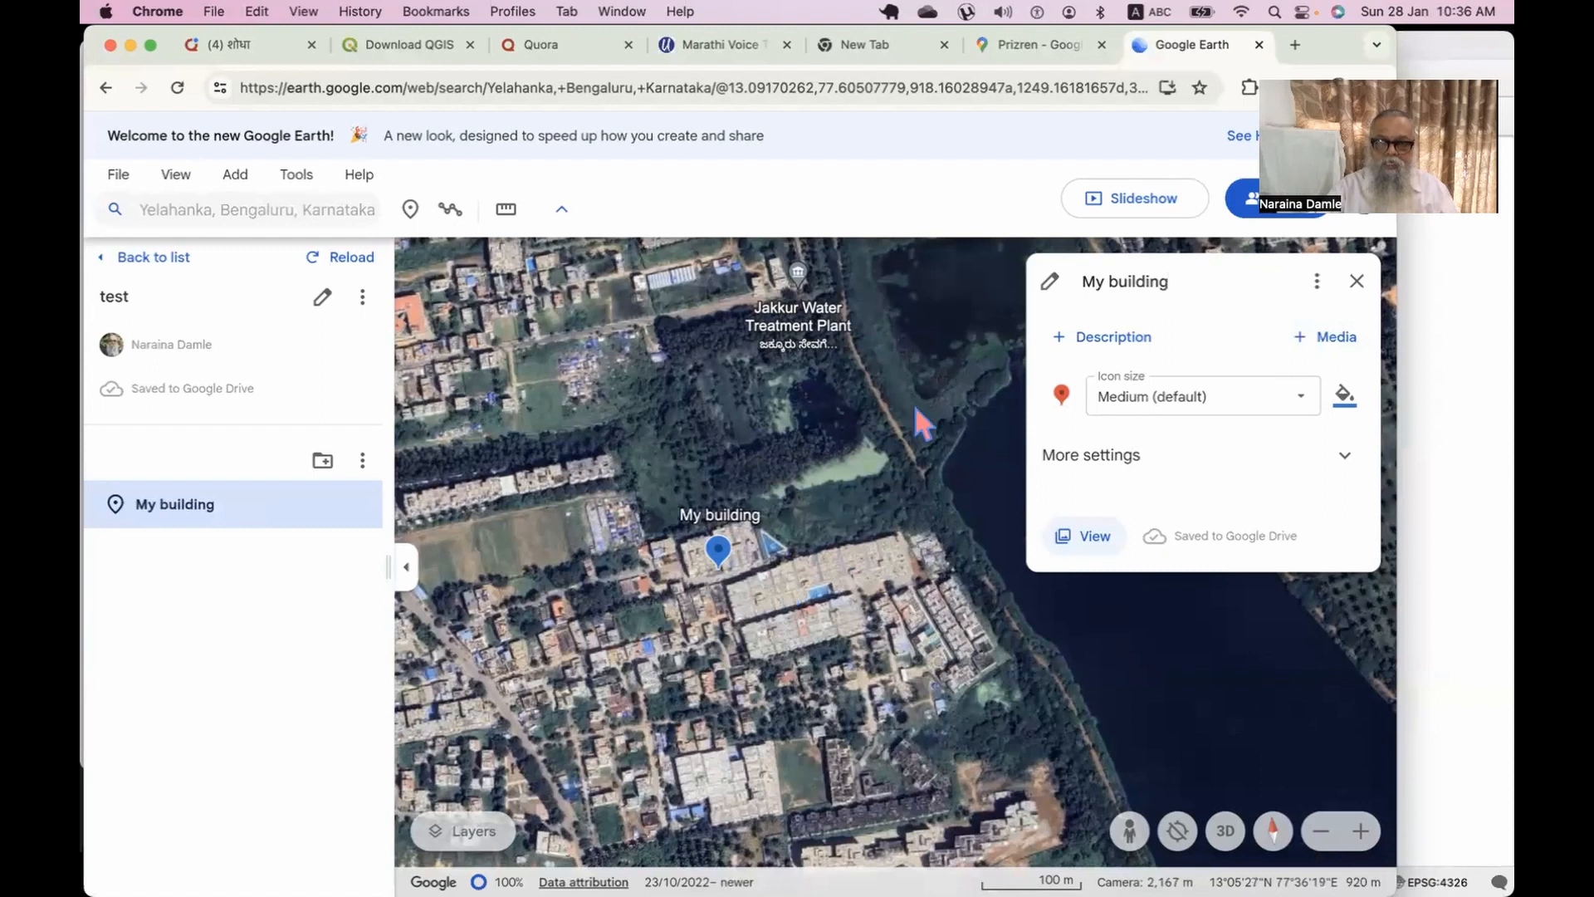
click(1357, 282)
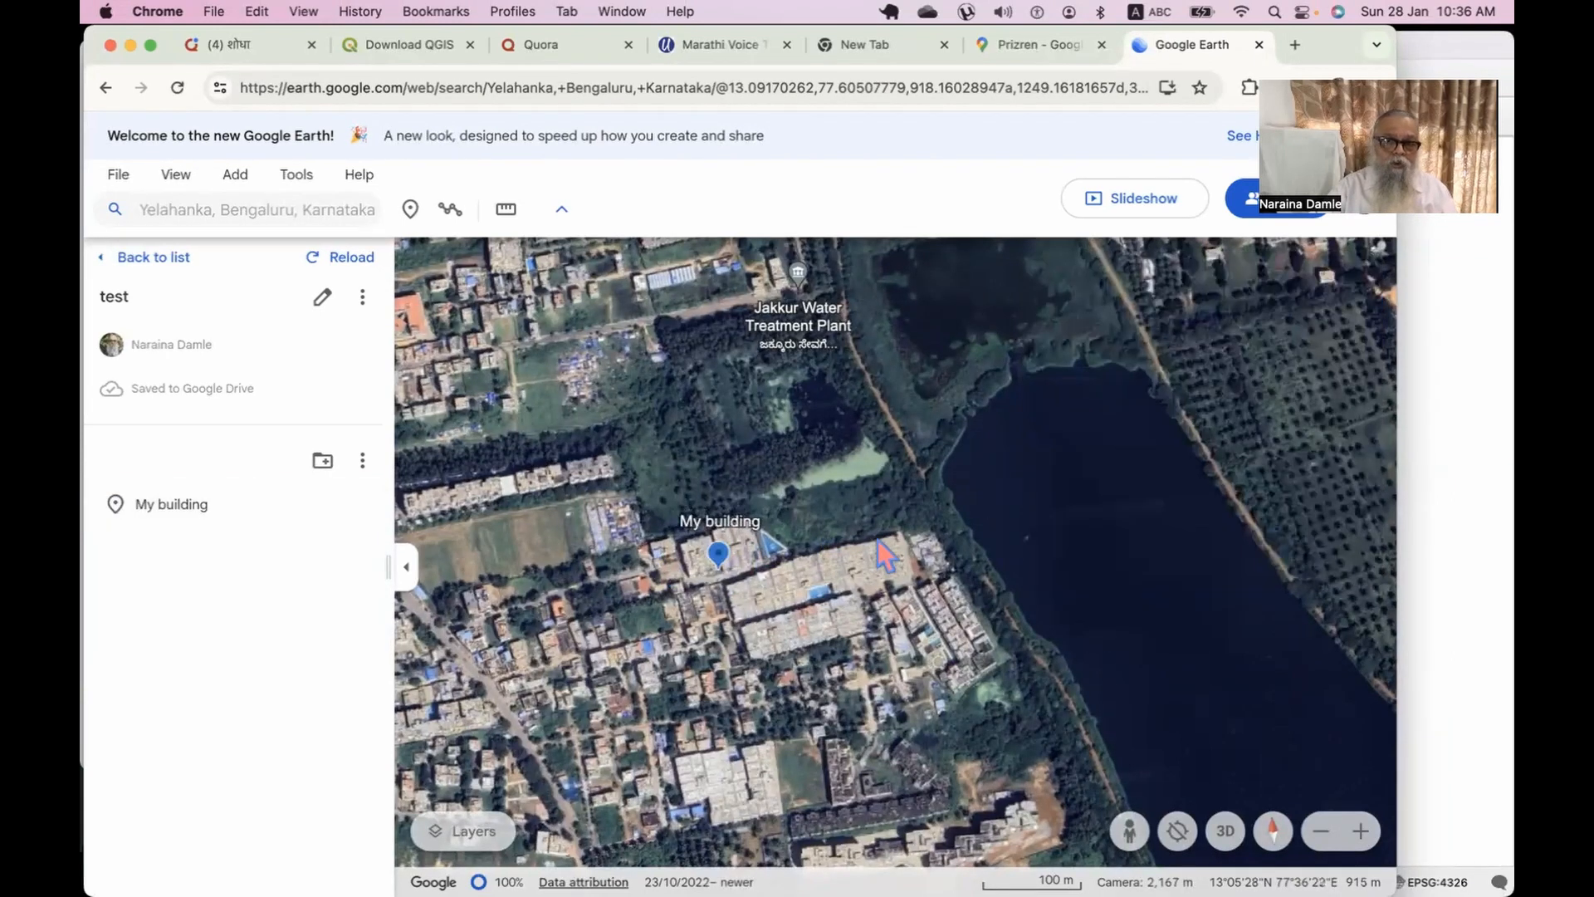
Zoom out and pan northwest from My building until Yelahanka Lake is centred.
scroll(886, 556, down, 5)
drag(815, 595, 702, 494)
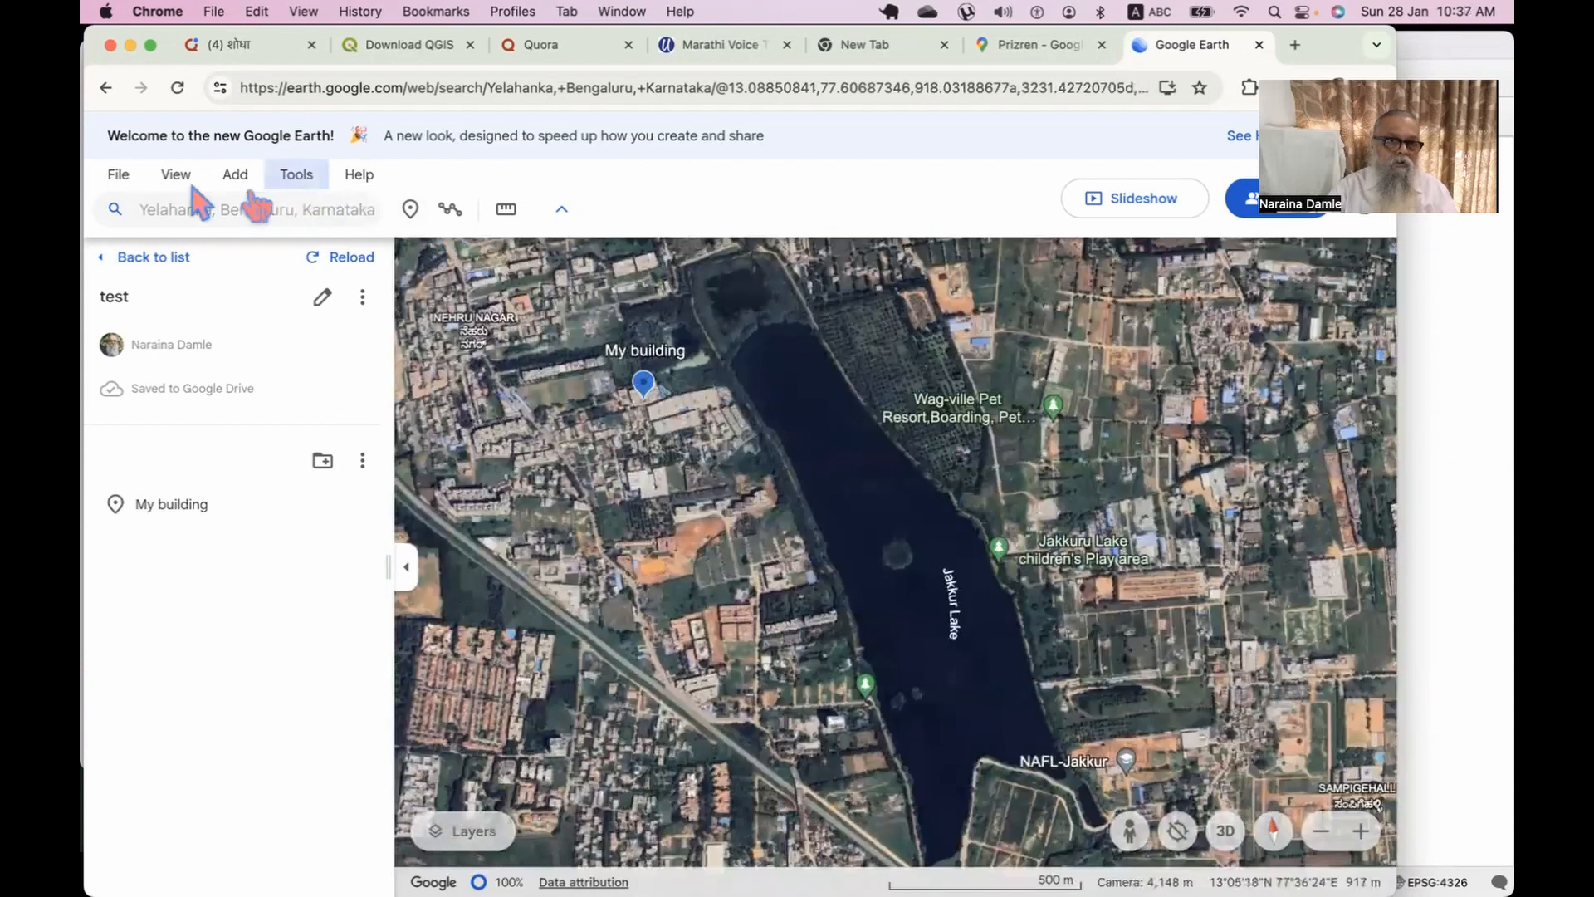
drag(817, 430, 942, 426)
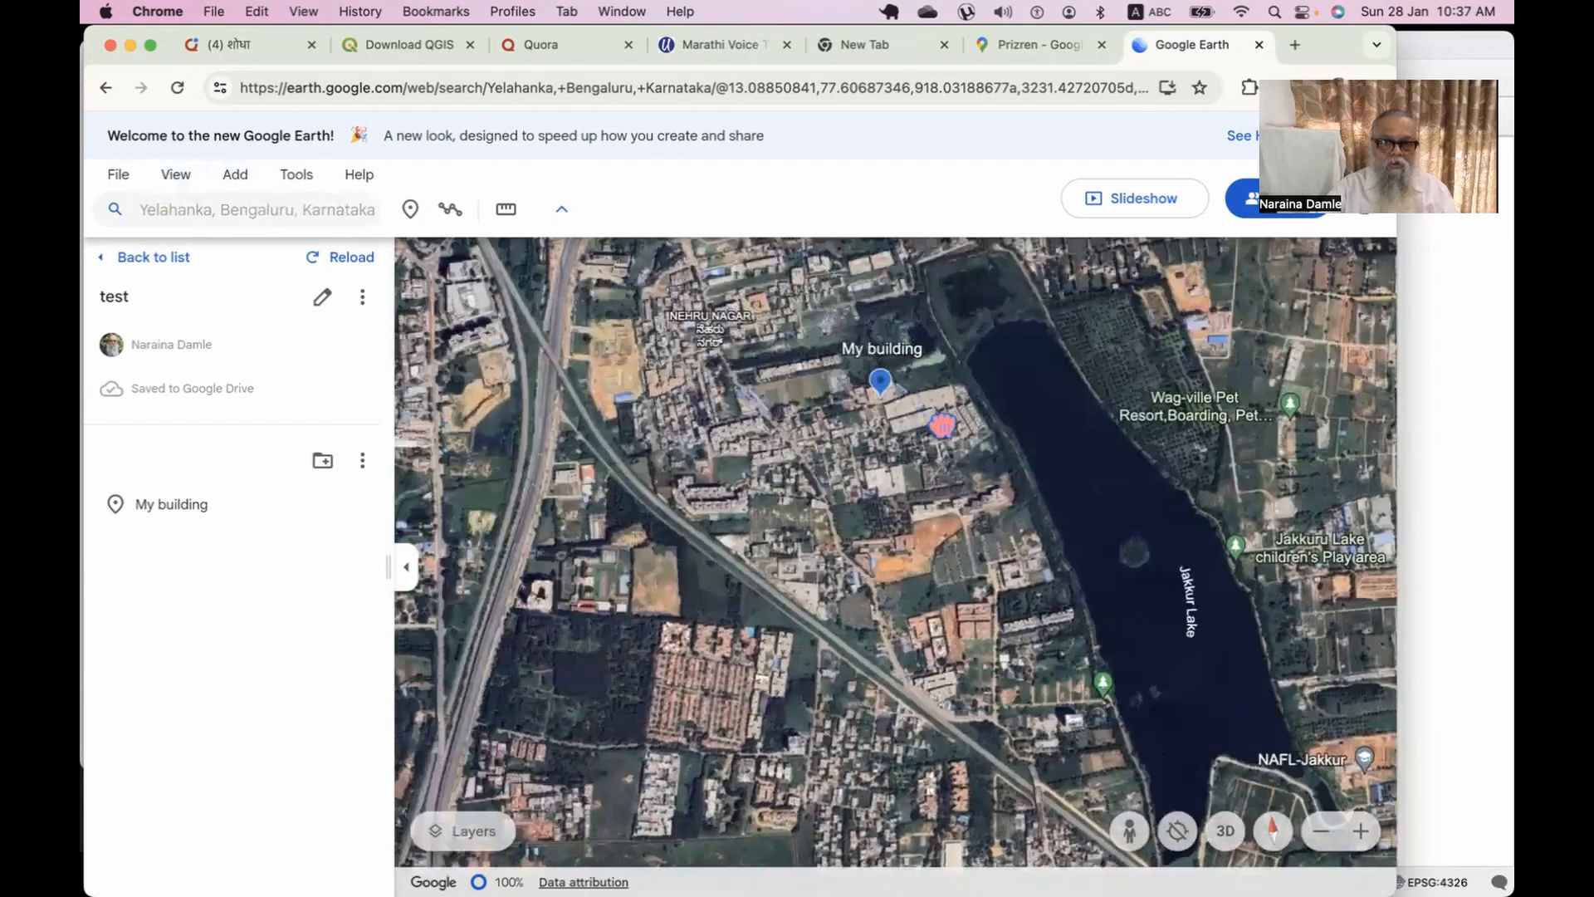
drag(1048, 808, 848, 605)
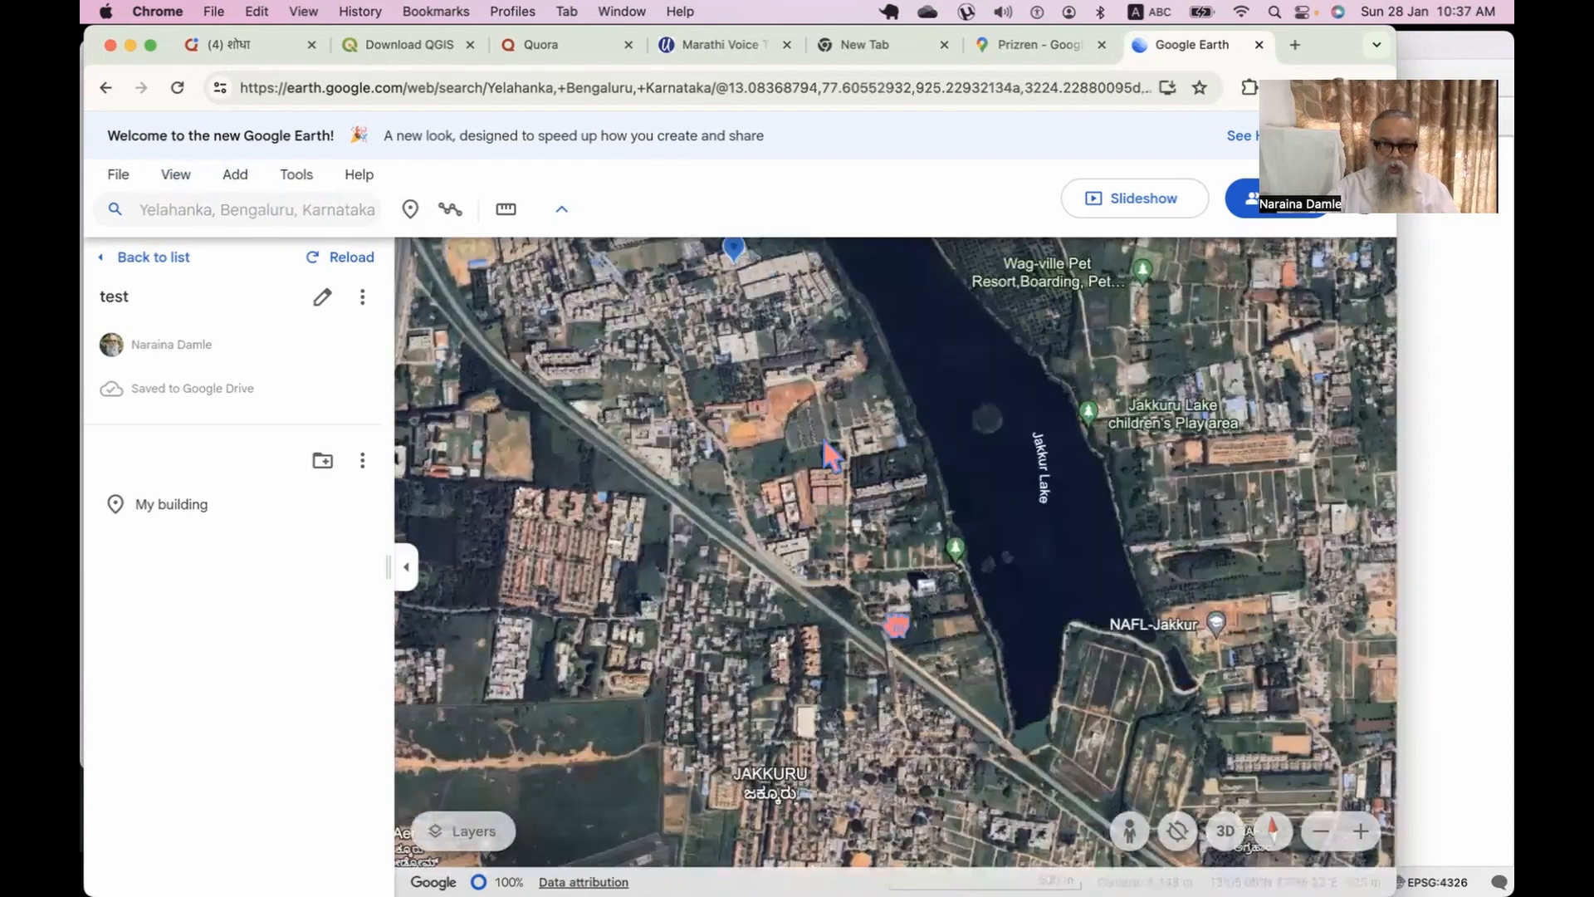
drag(832, 456, 909, 685)
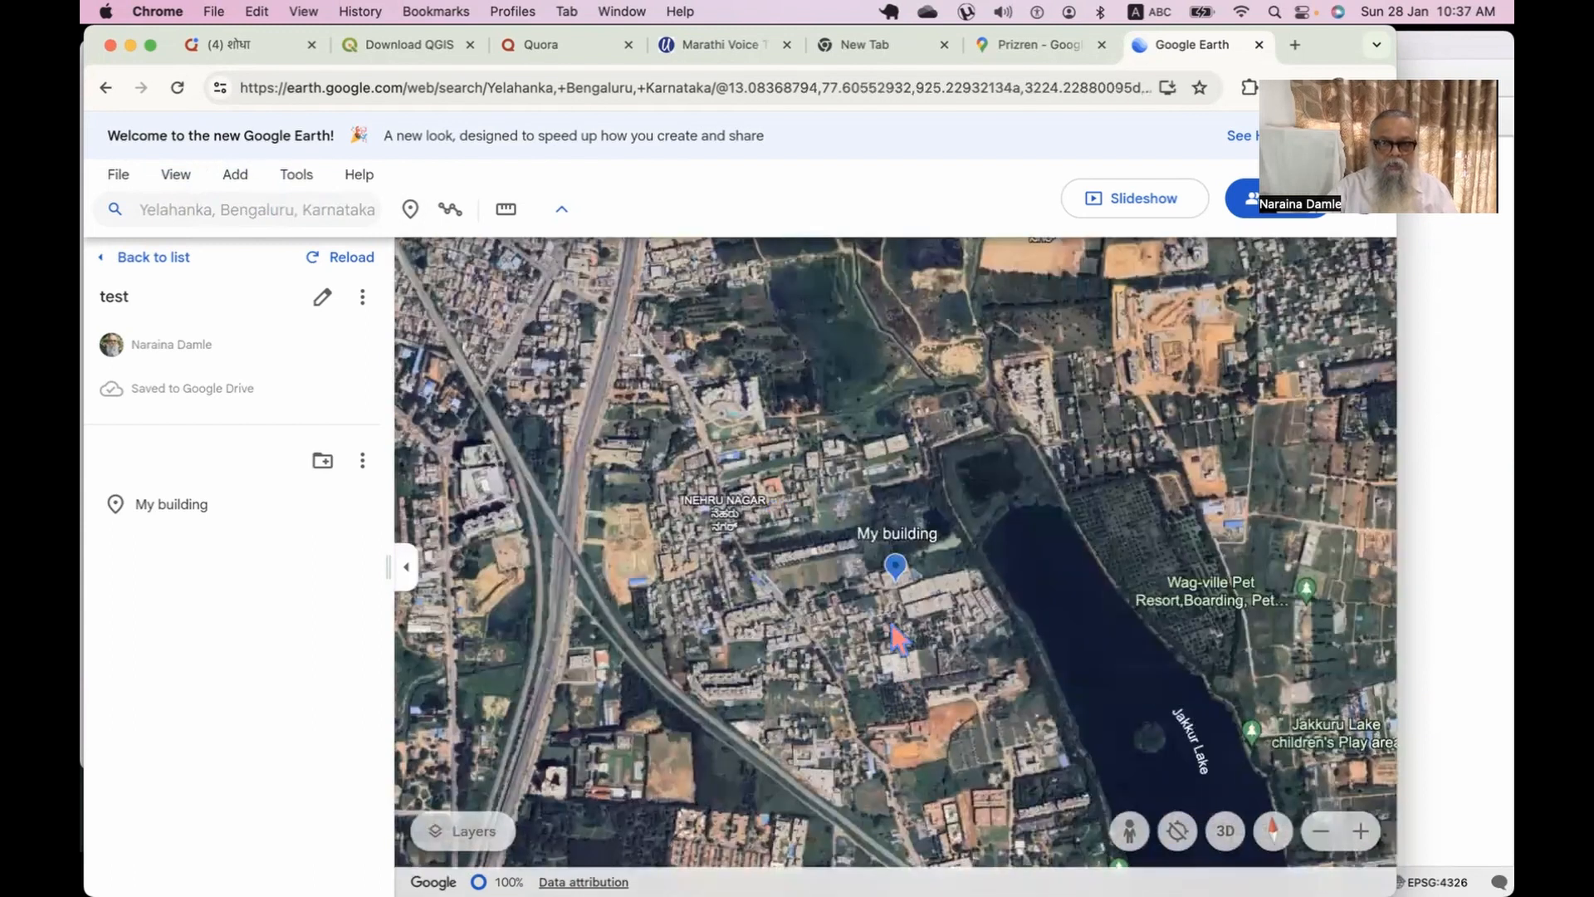
drag(813, 378, 831, 585)
drag(702, 345, 855, 540)
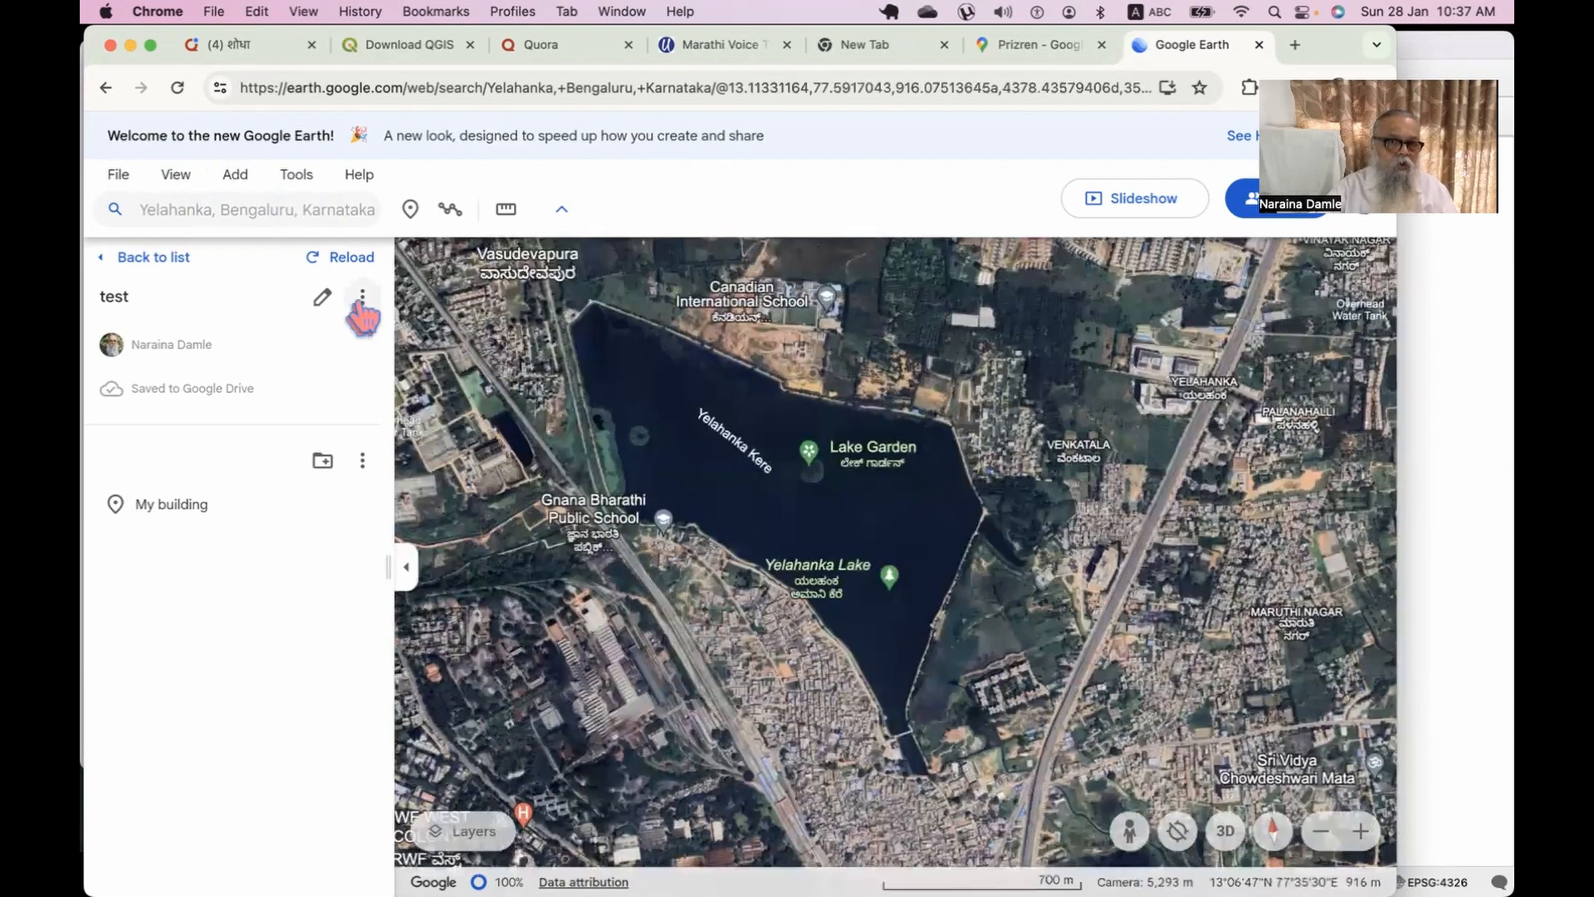
click(362, 297)
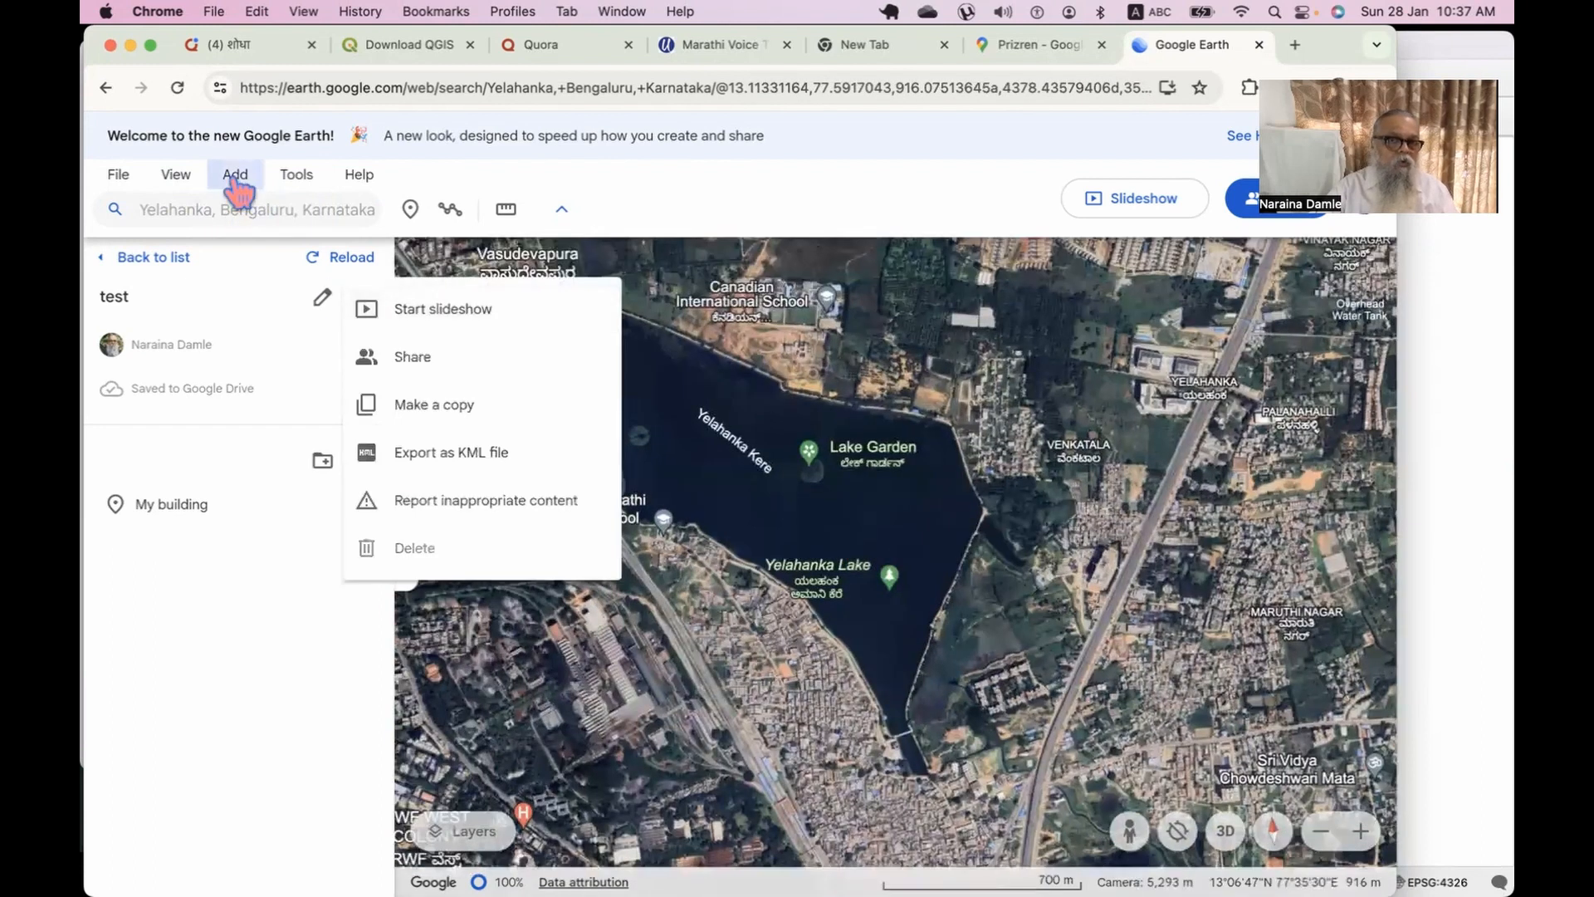
Start a path-or-polygon outline of Yelahanka Lake, tracing the south shore to its southern tip.
click(236, 181)
click(237, 179)
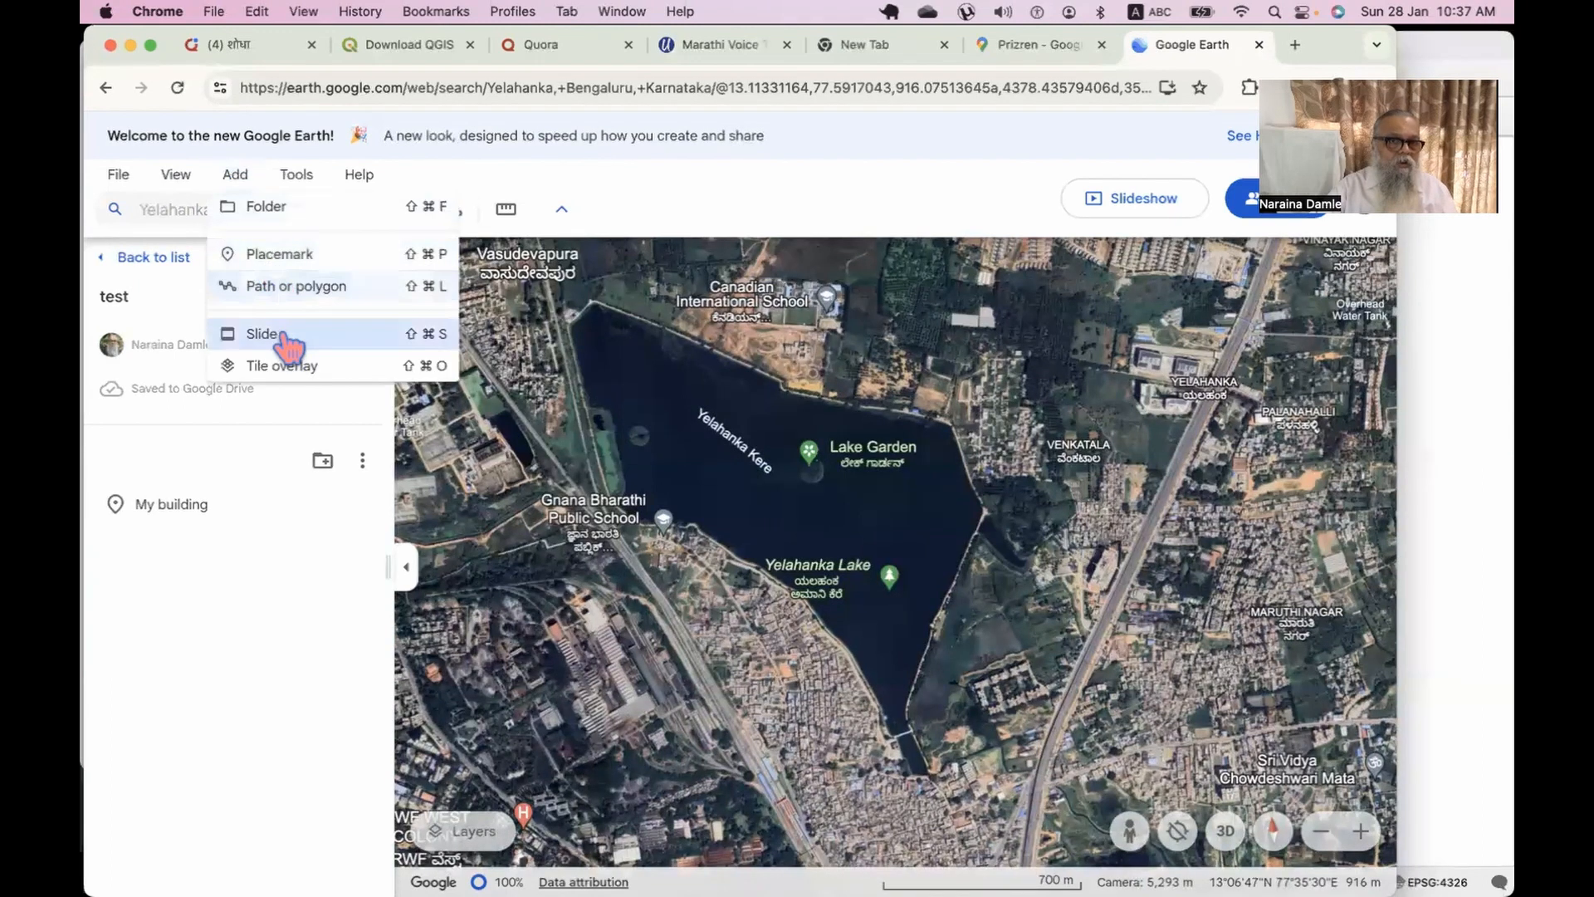
click(278, 288)
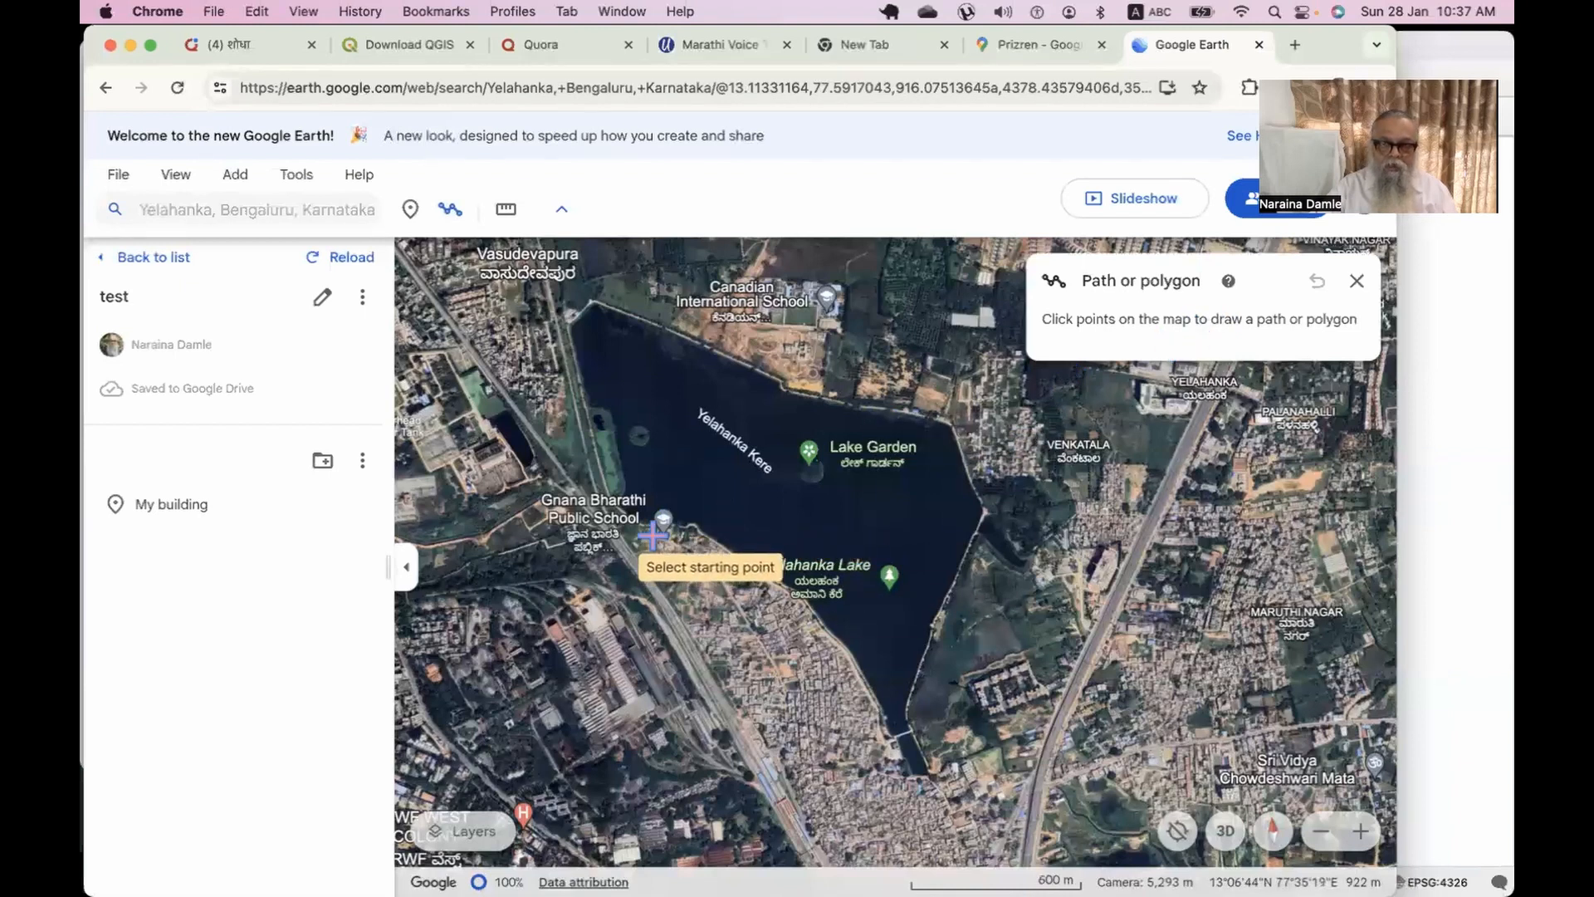
click(682, 526)
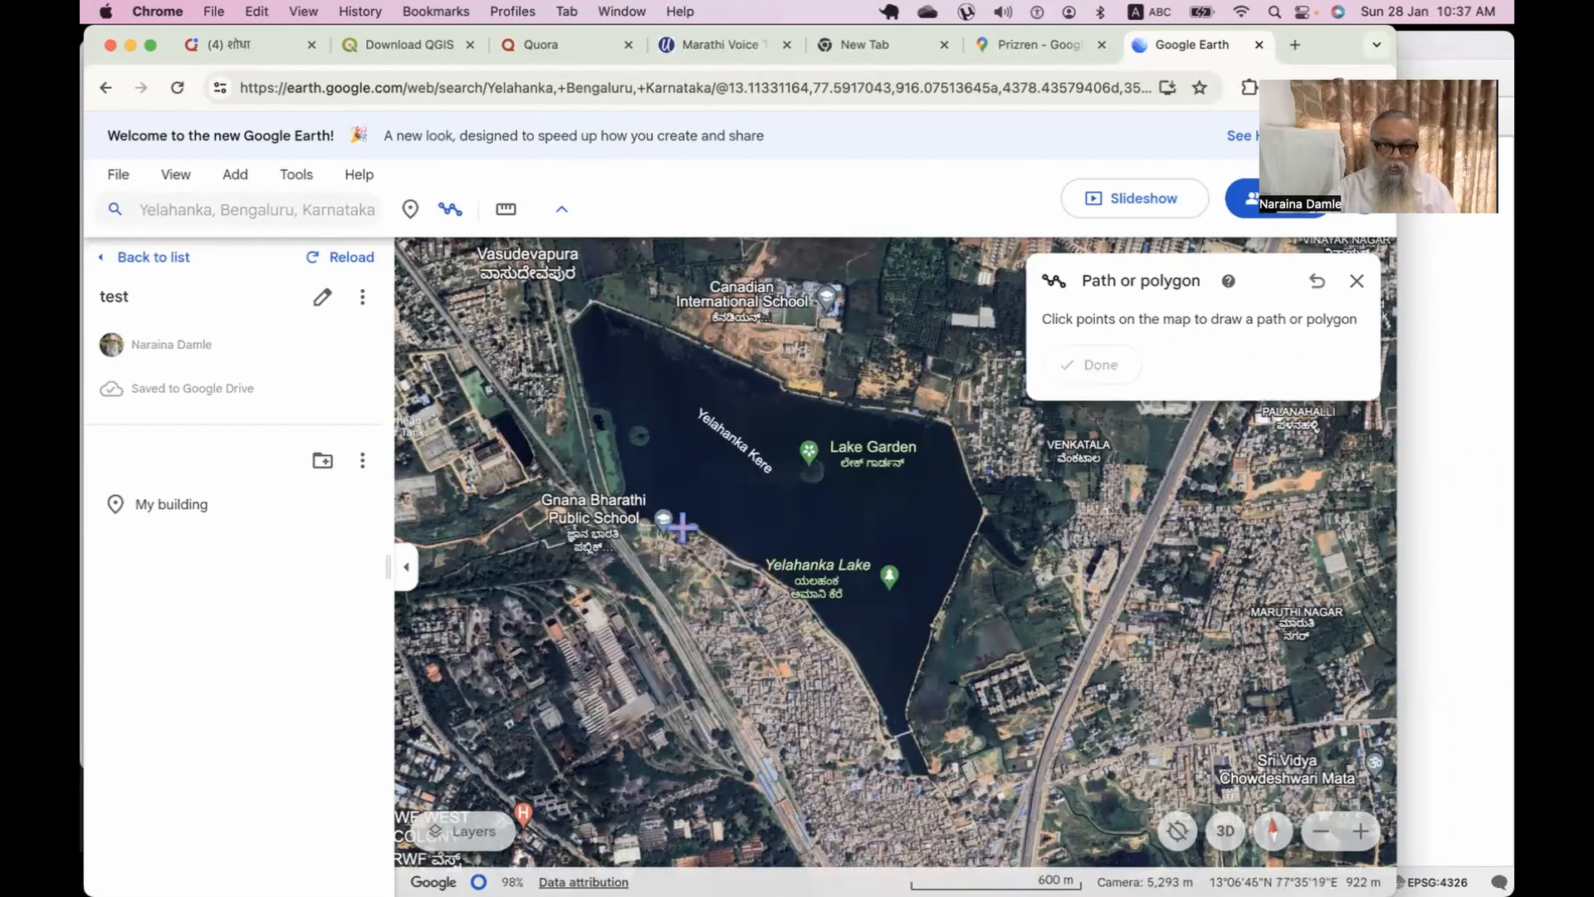
click(690, 529)
click(738, 557)
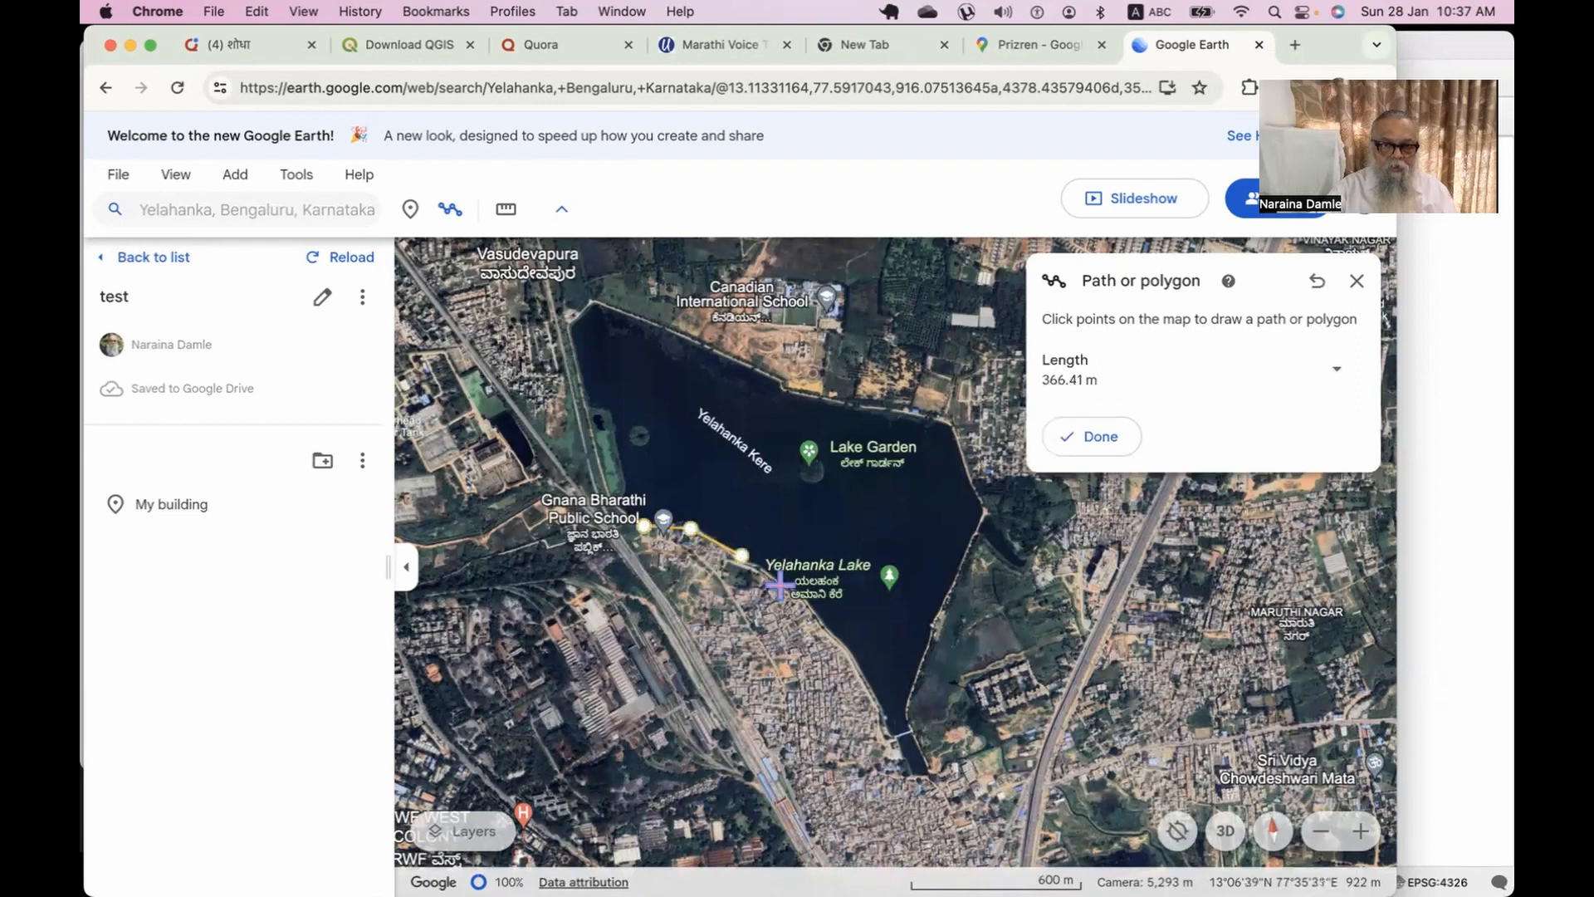
click(862, 666)
click(872, 708)
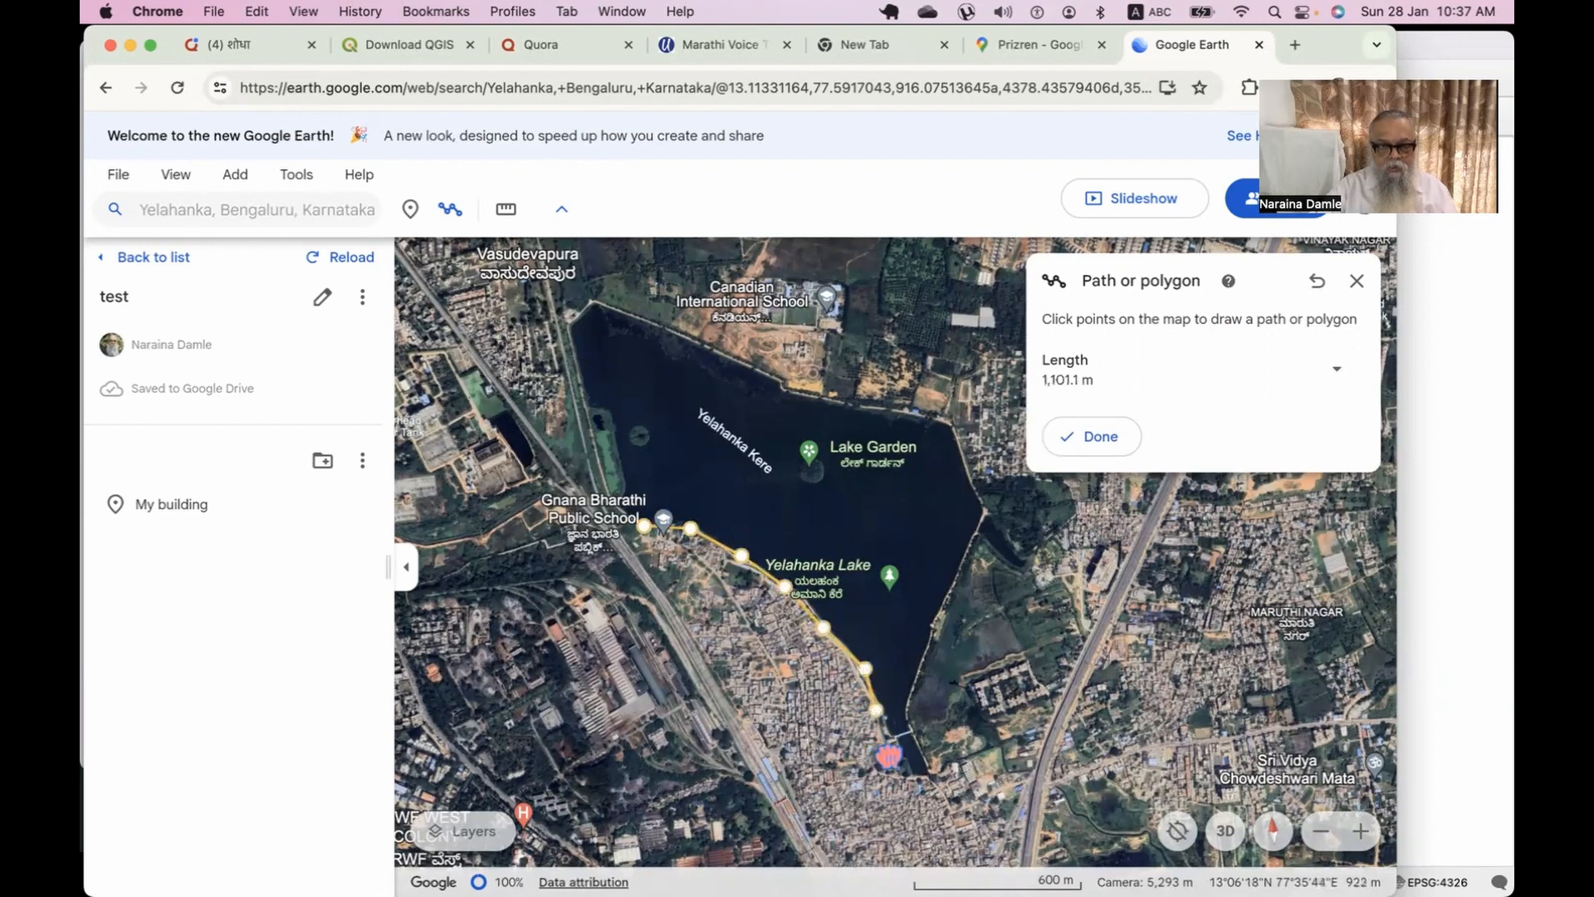
click(888, 754)
click(894, 779)
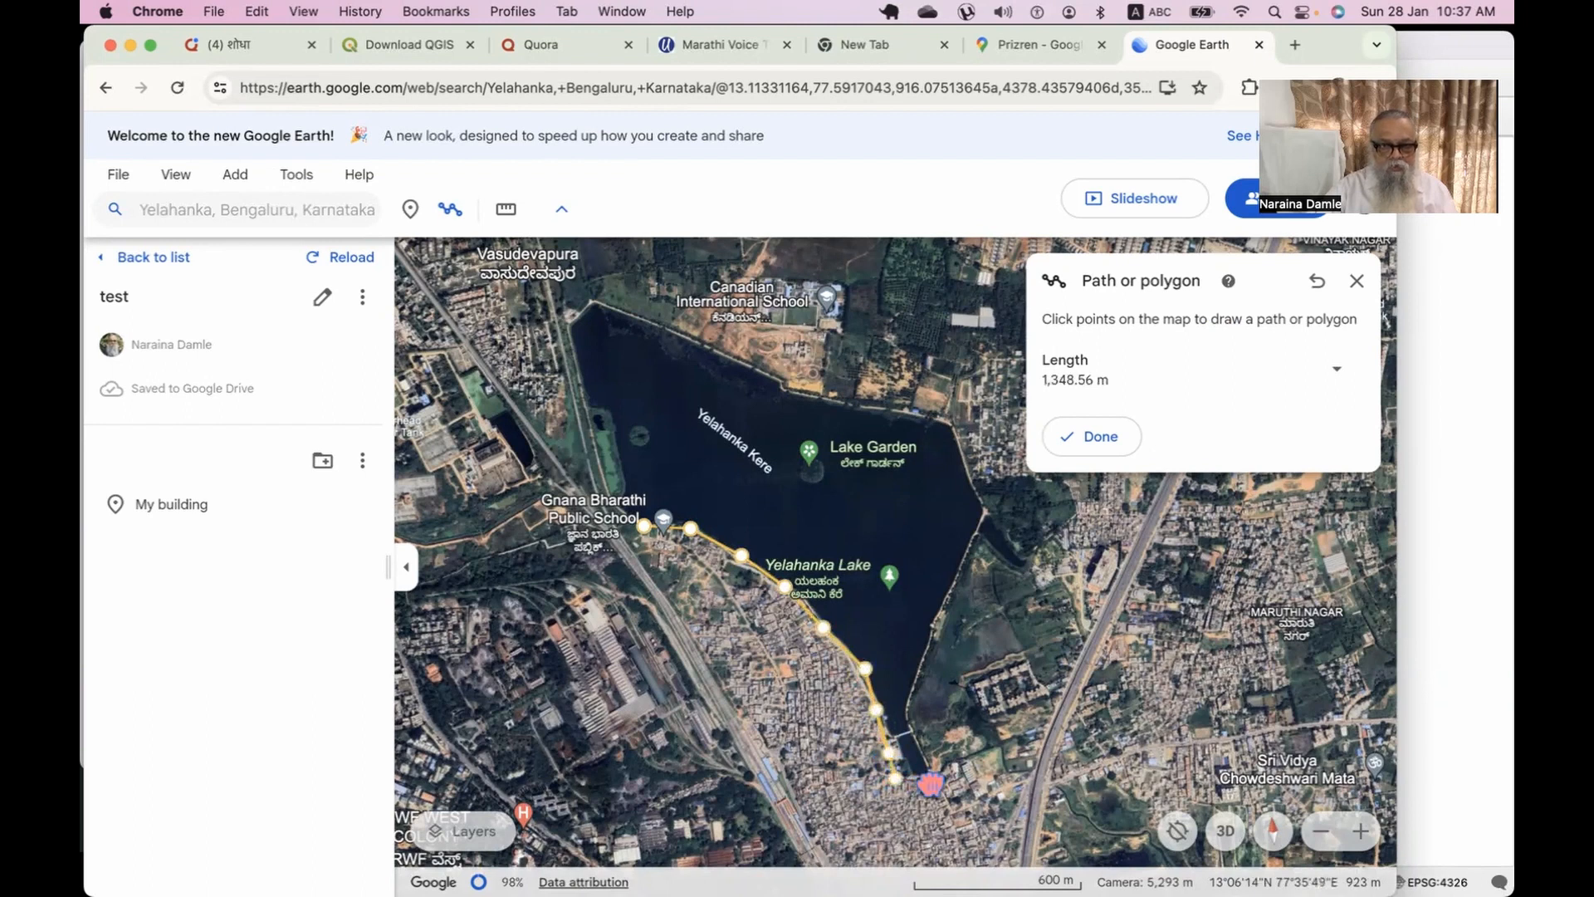
Trace the lake's east, north and west shores and close the outline into a polygon.
click(908, 720)
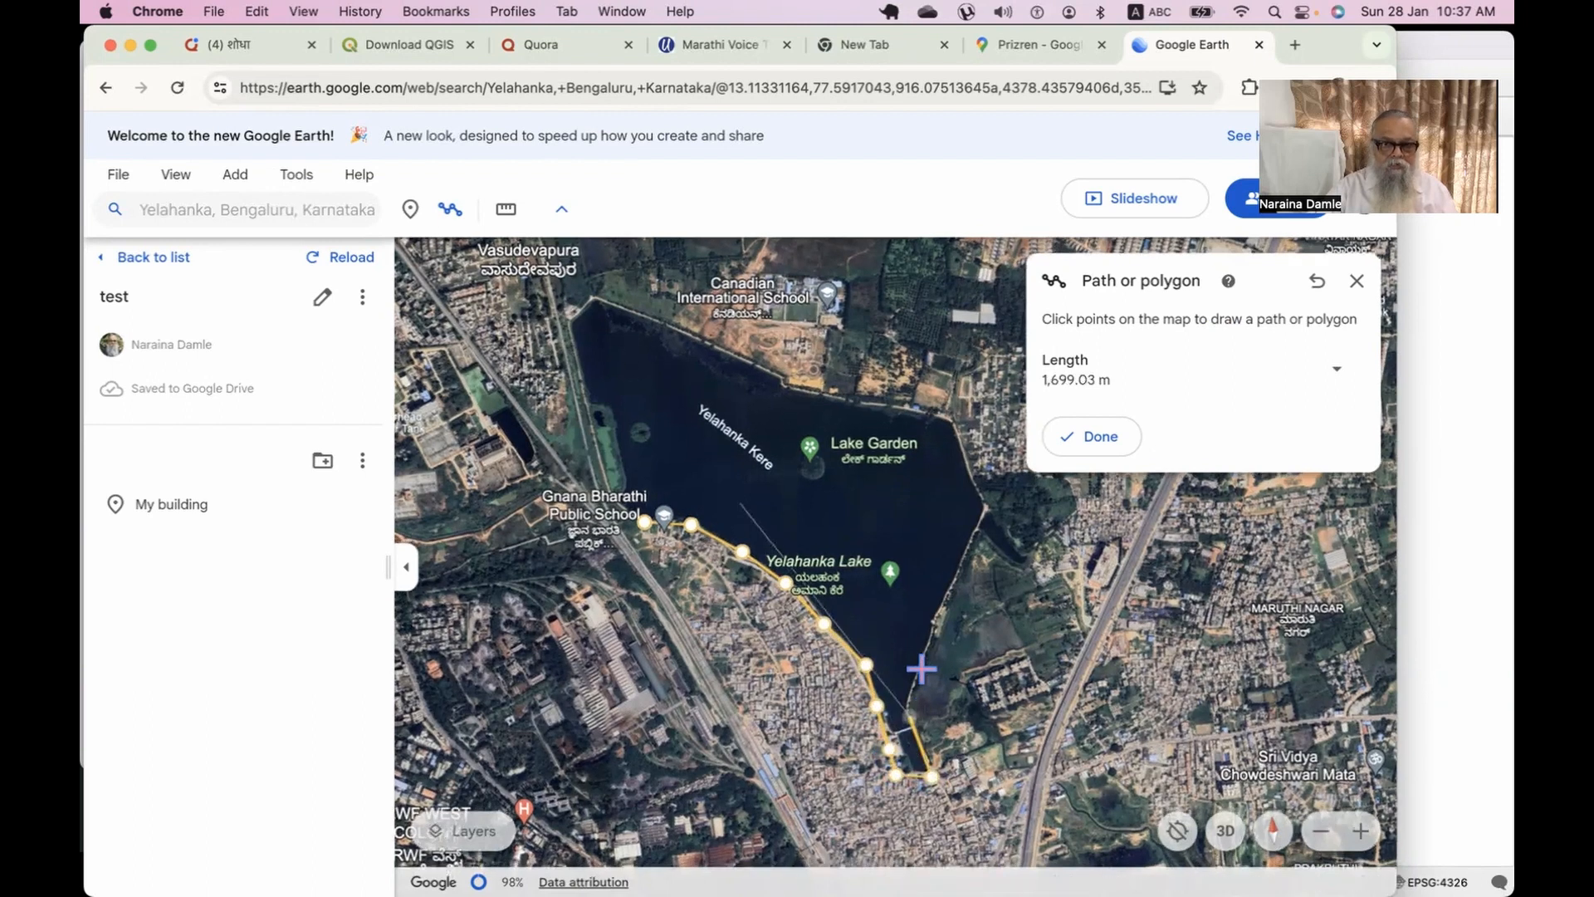
click(923, 667)
click(961, 565)
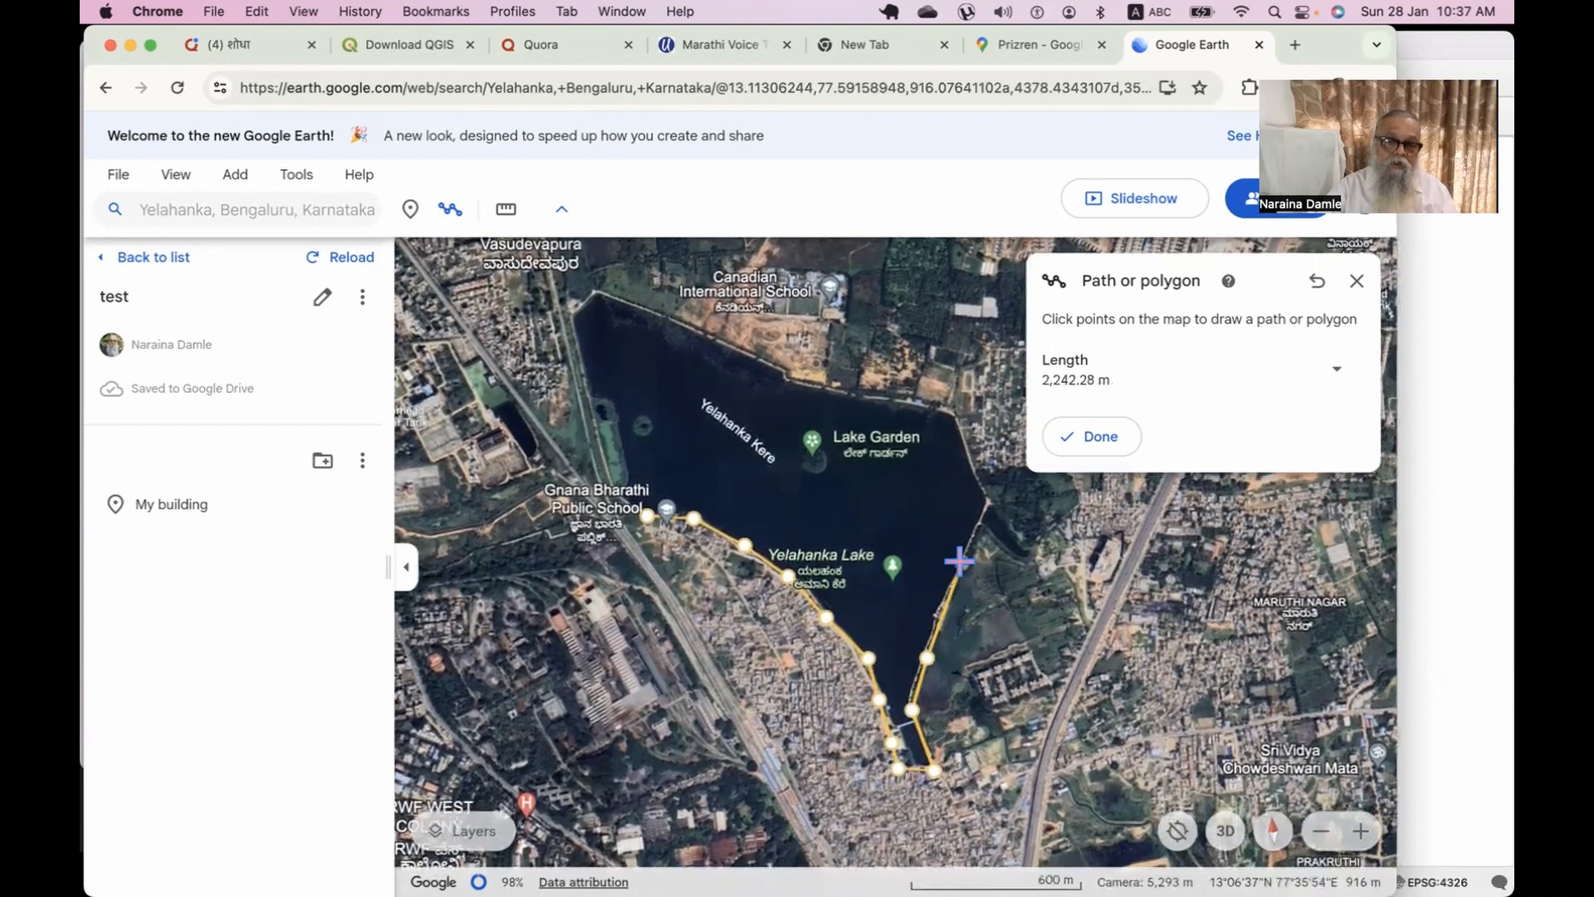
click(985, 496)
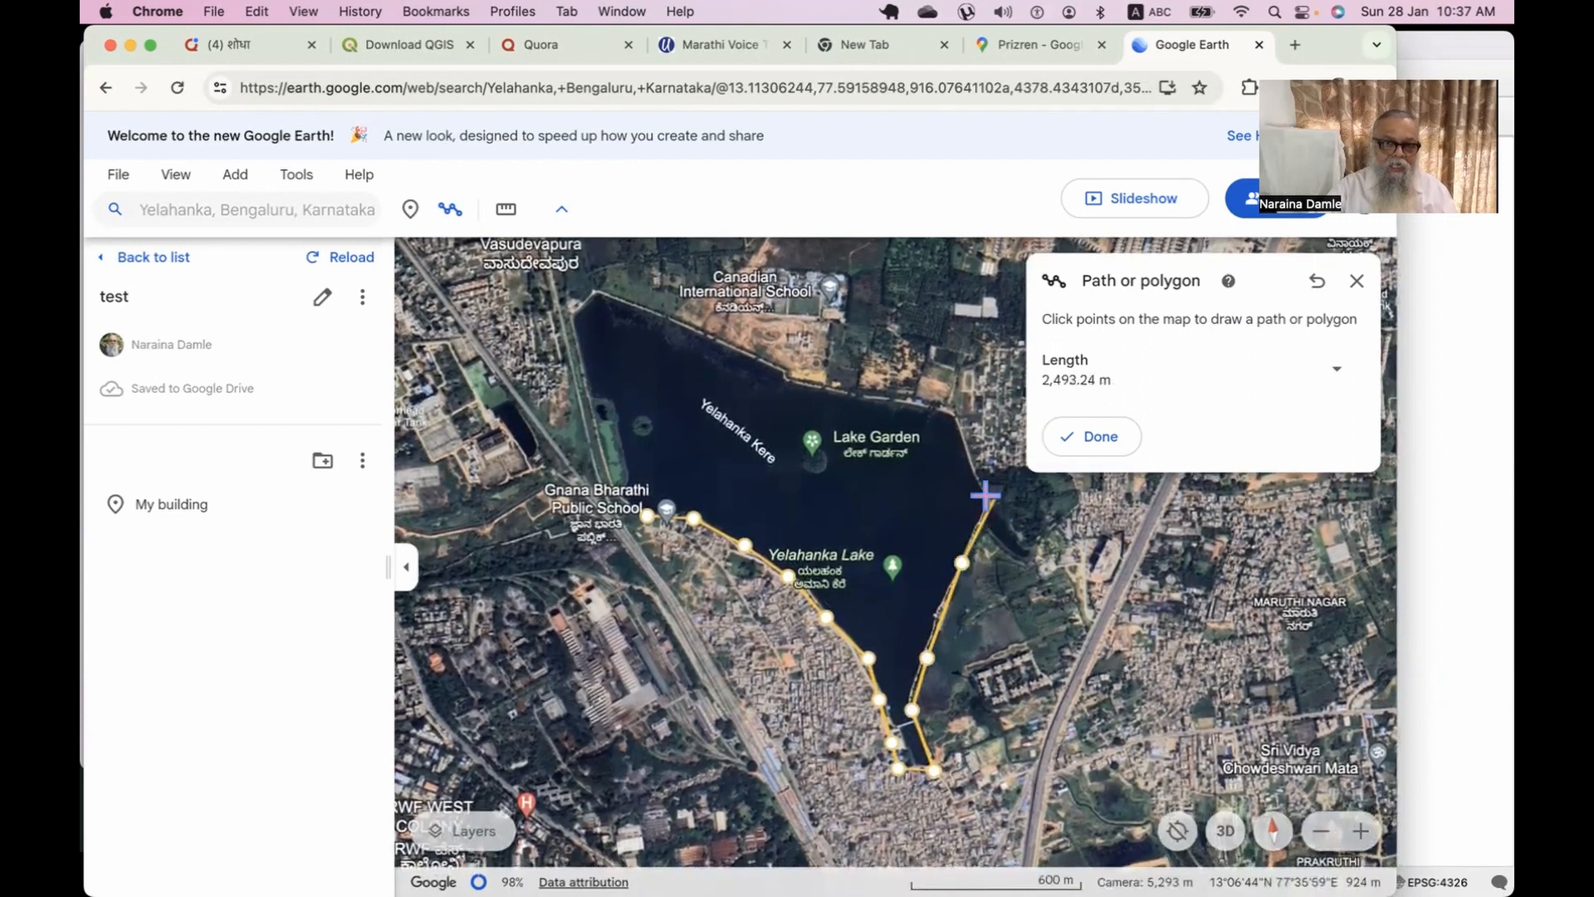
click(971, 466)
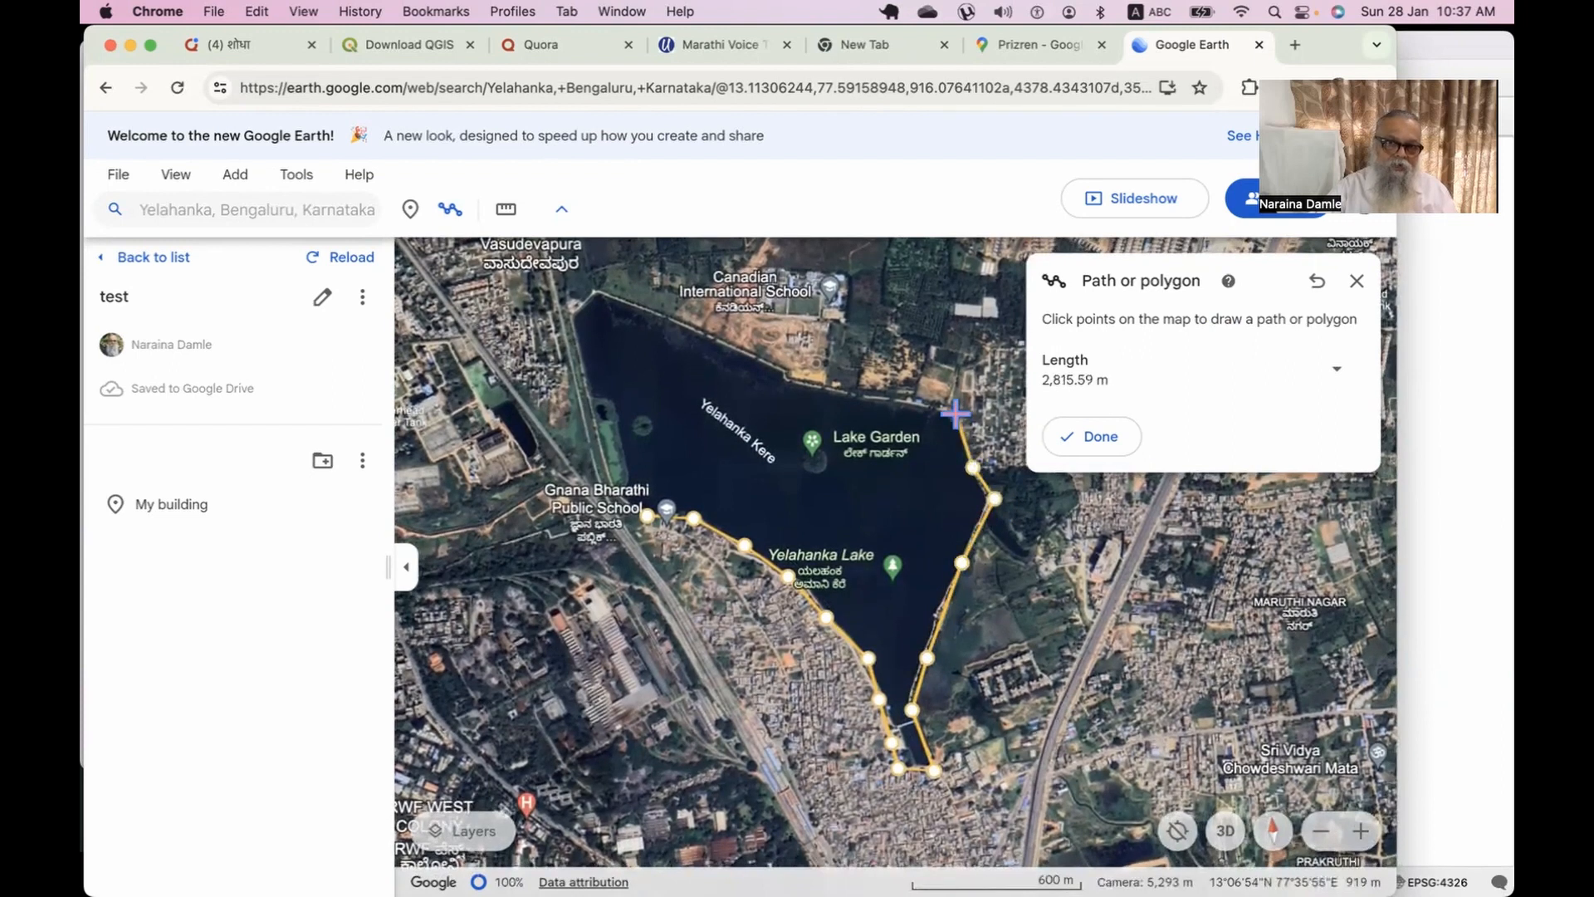
click(901, 398)
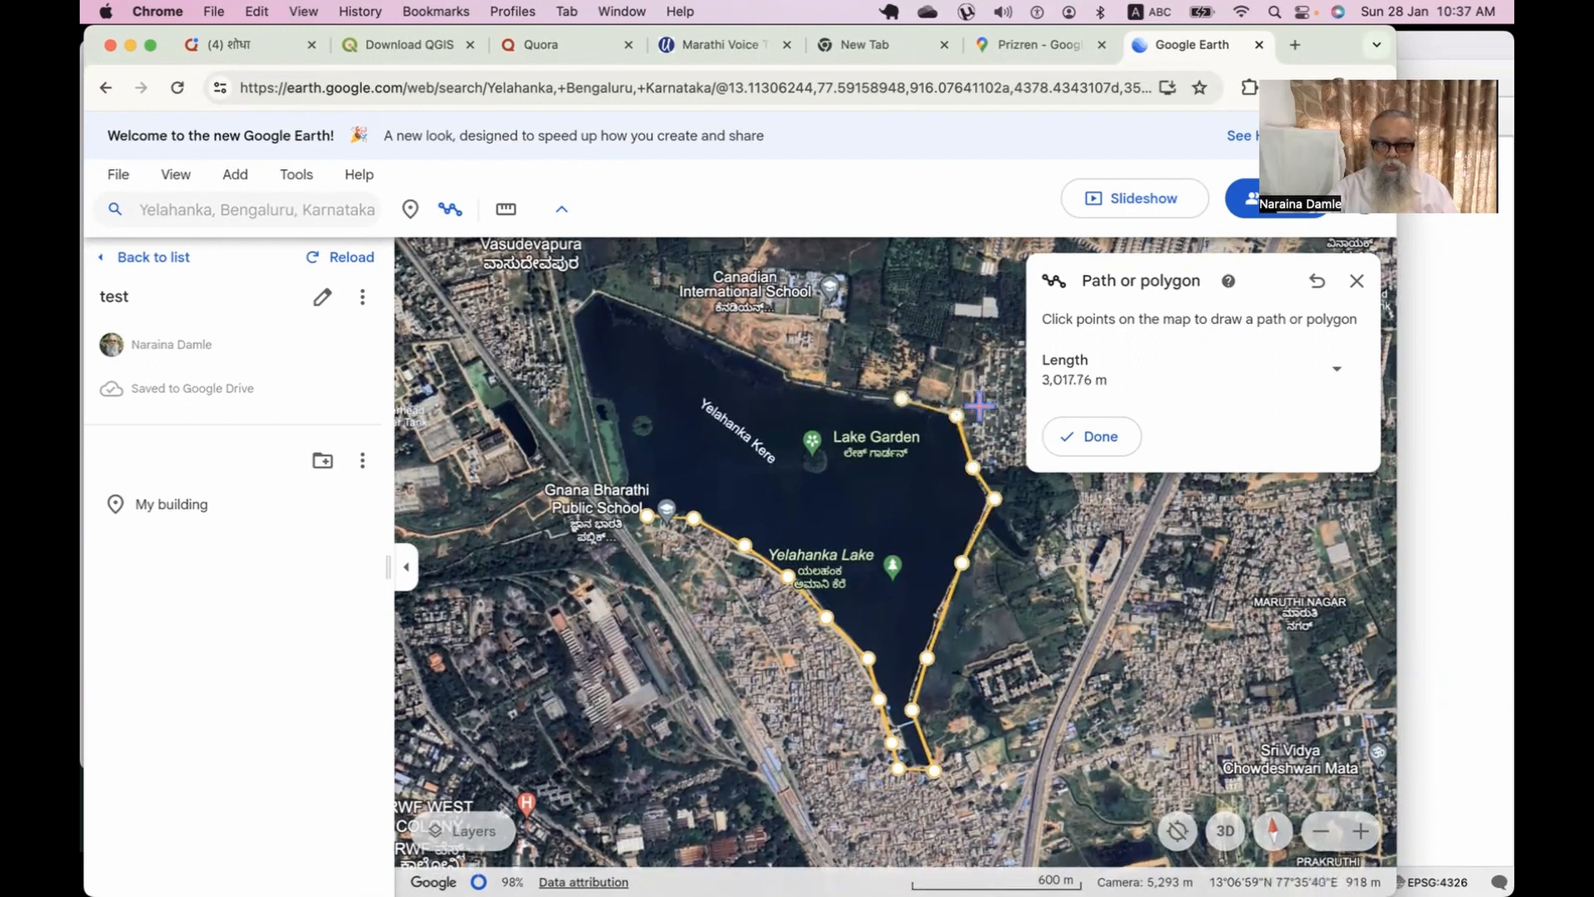
click(825, 390)
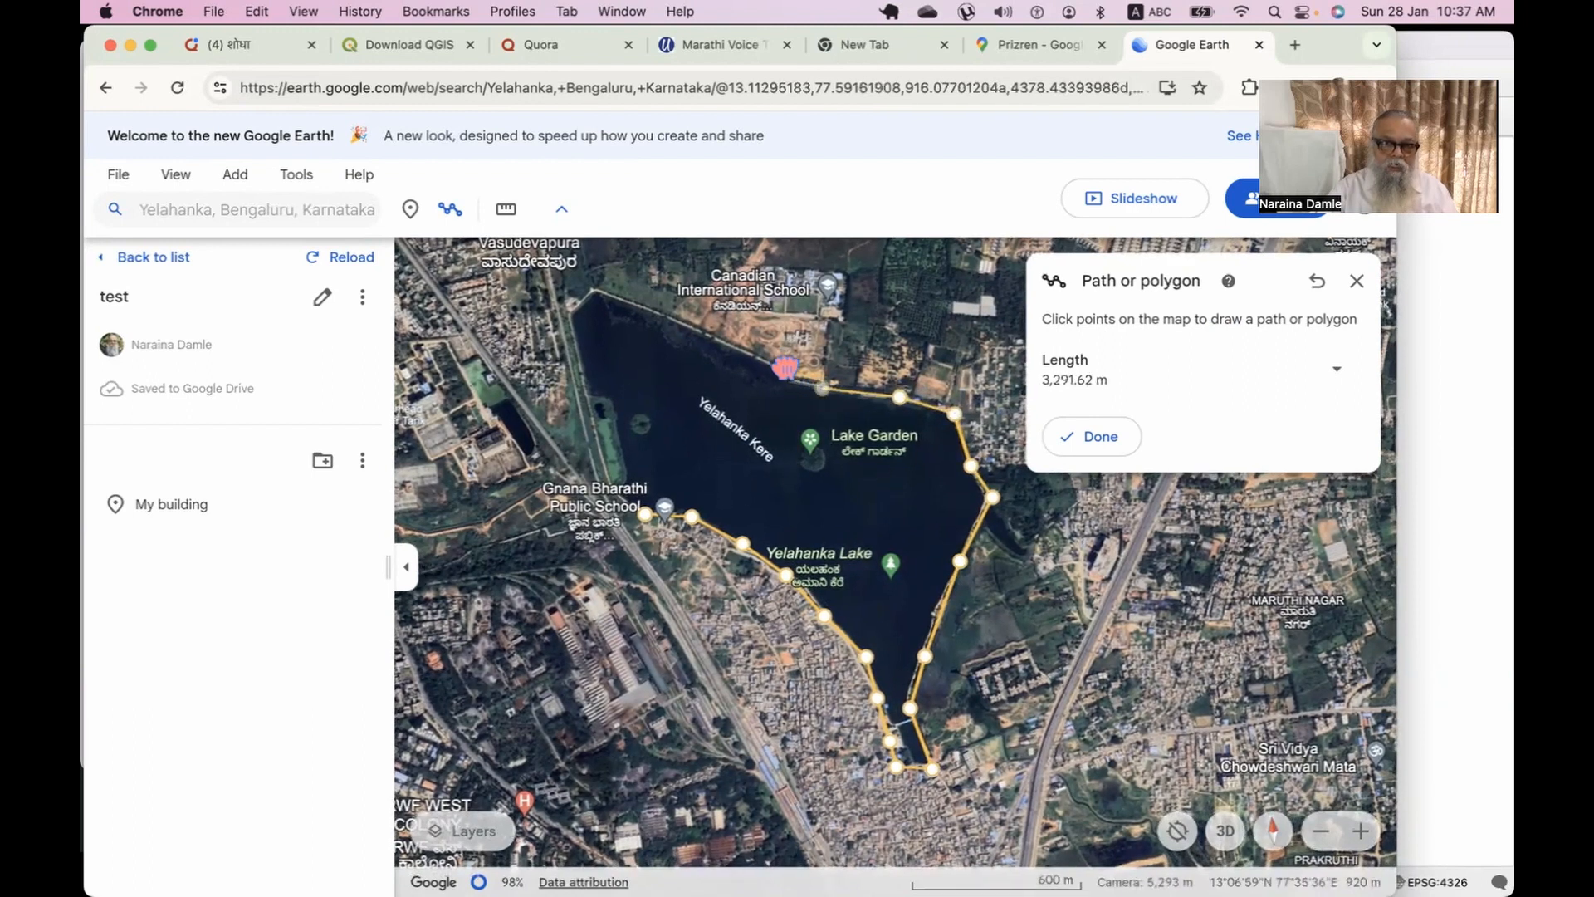
click(731, 345)
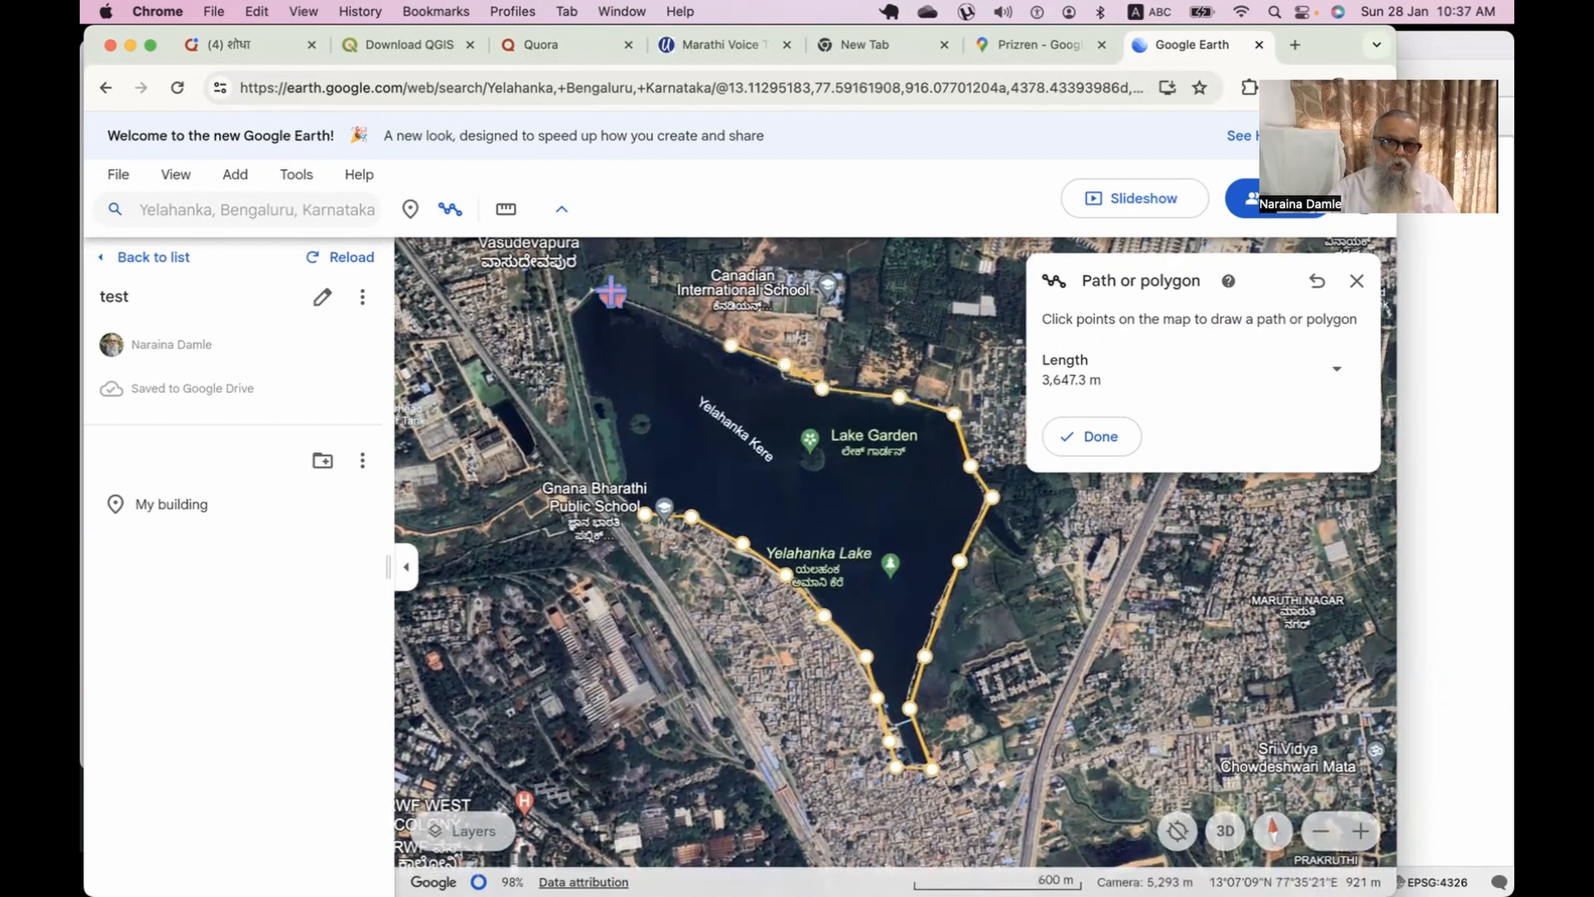
click(592, 289)
click(568, 314)
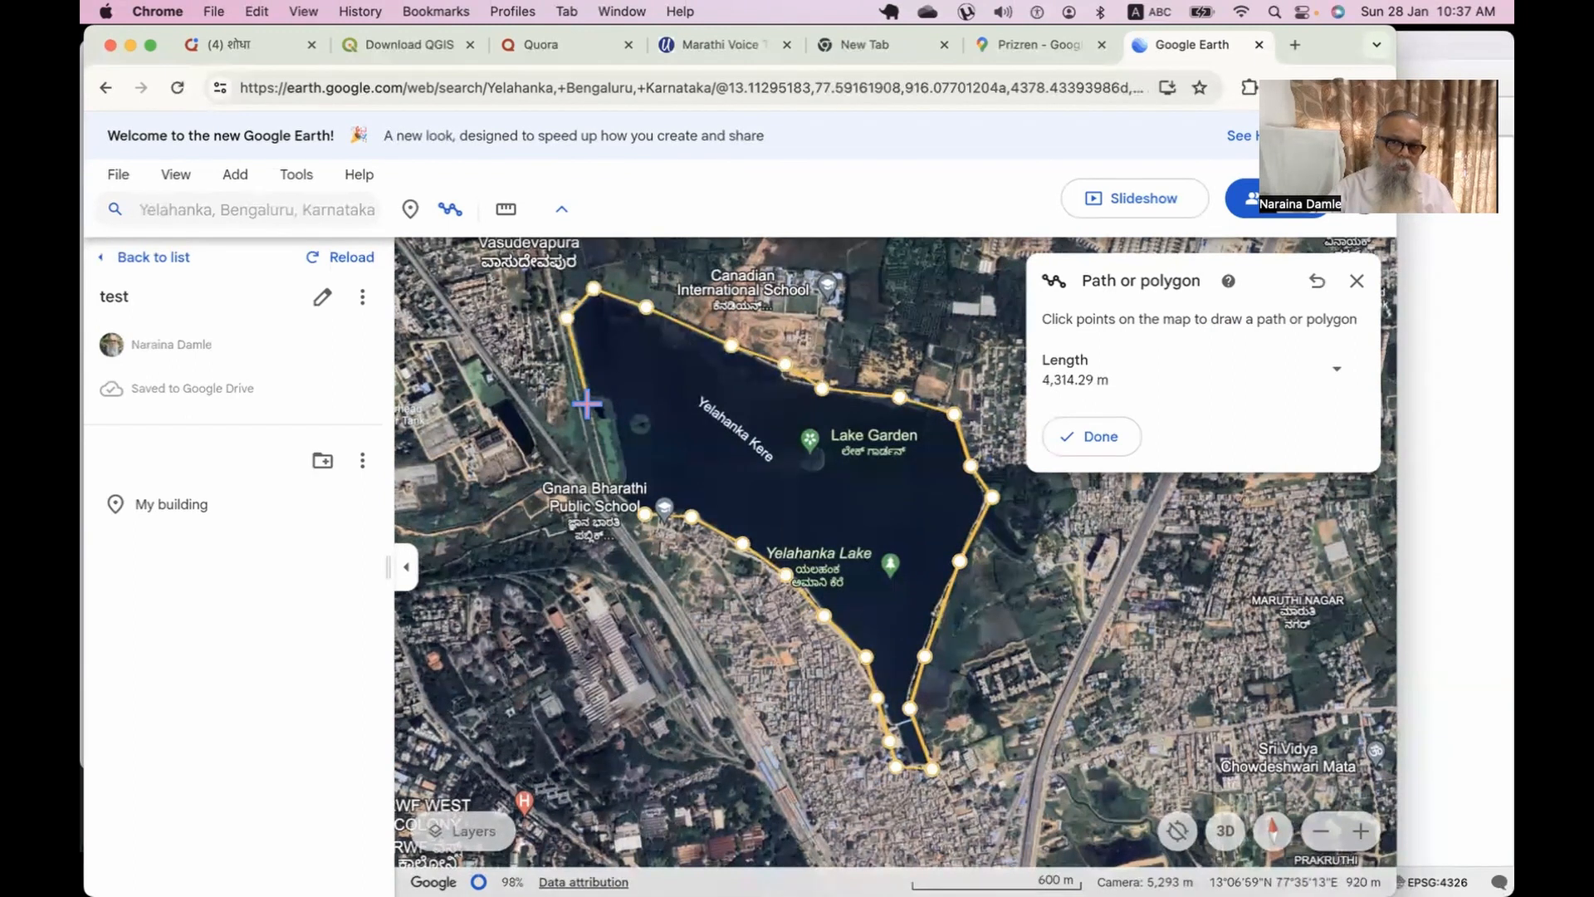
click(601, 461)
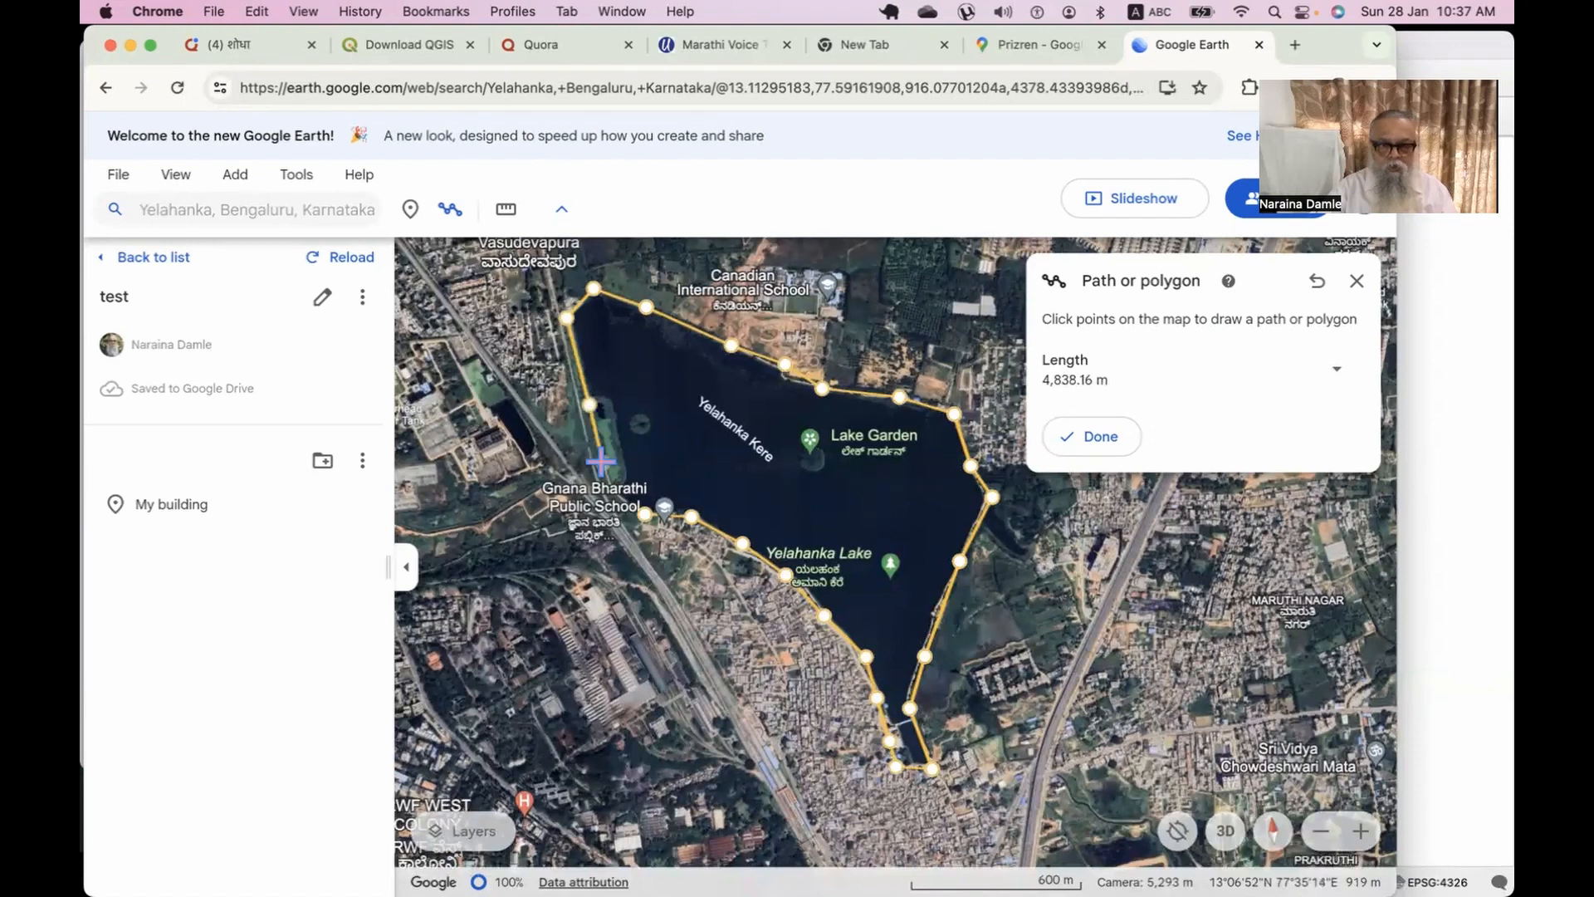
scroll(601, 461, down, 2)
scroll(601, 461, up, 5)
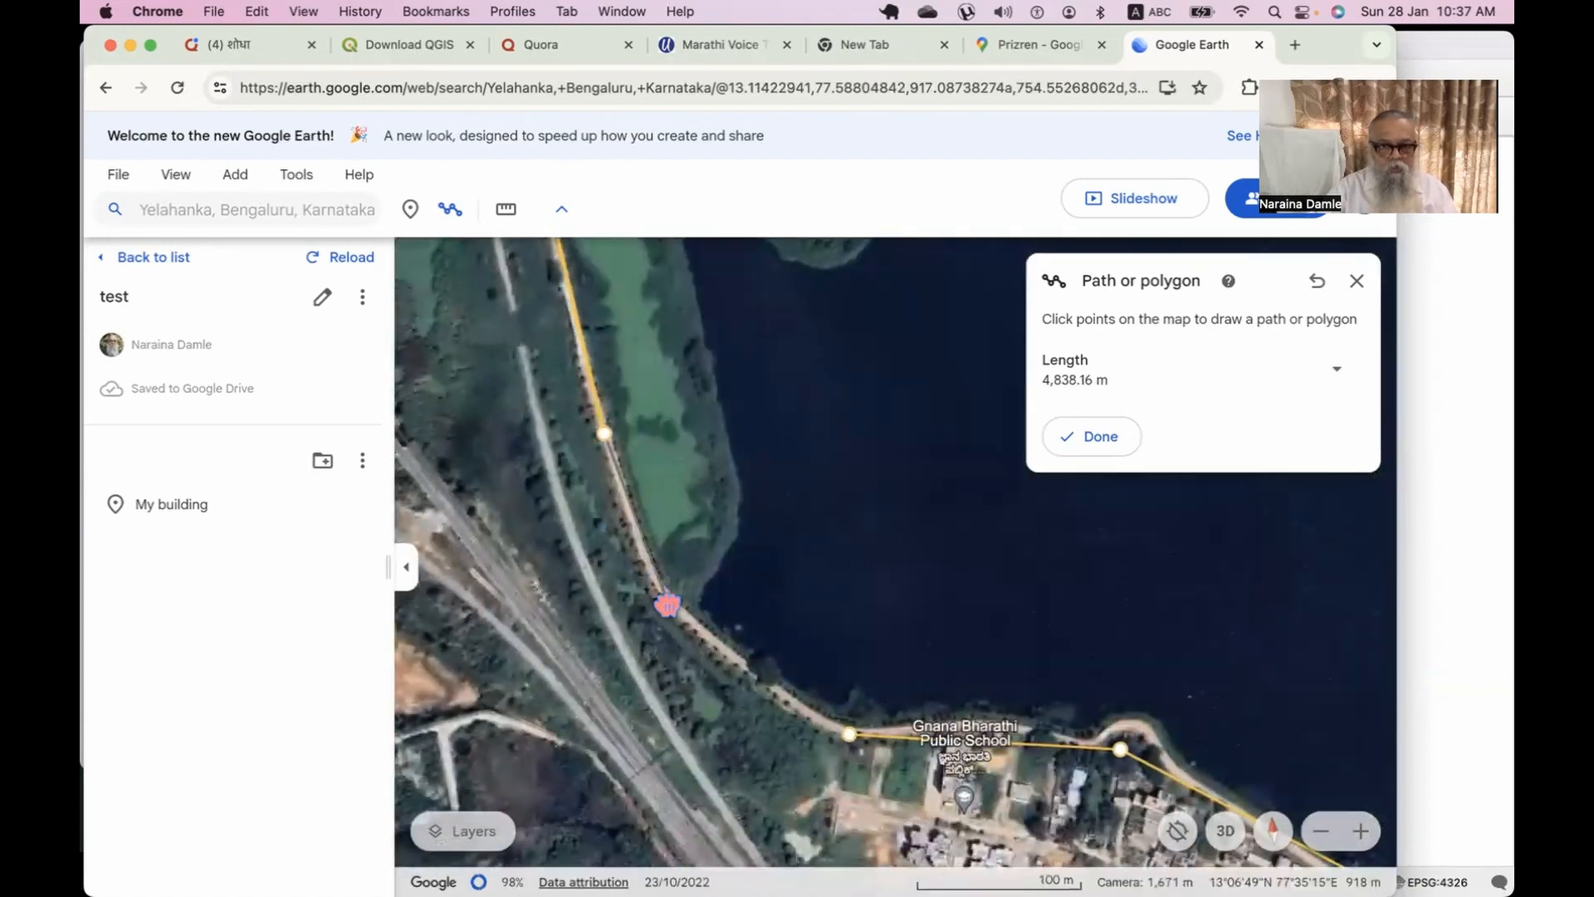
click(666, 598)
click(762, 675)
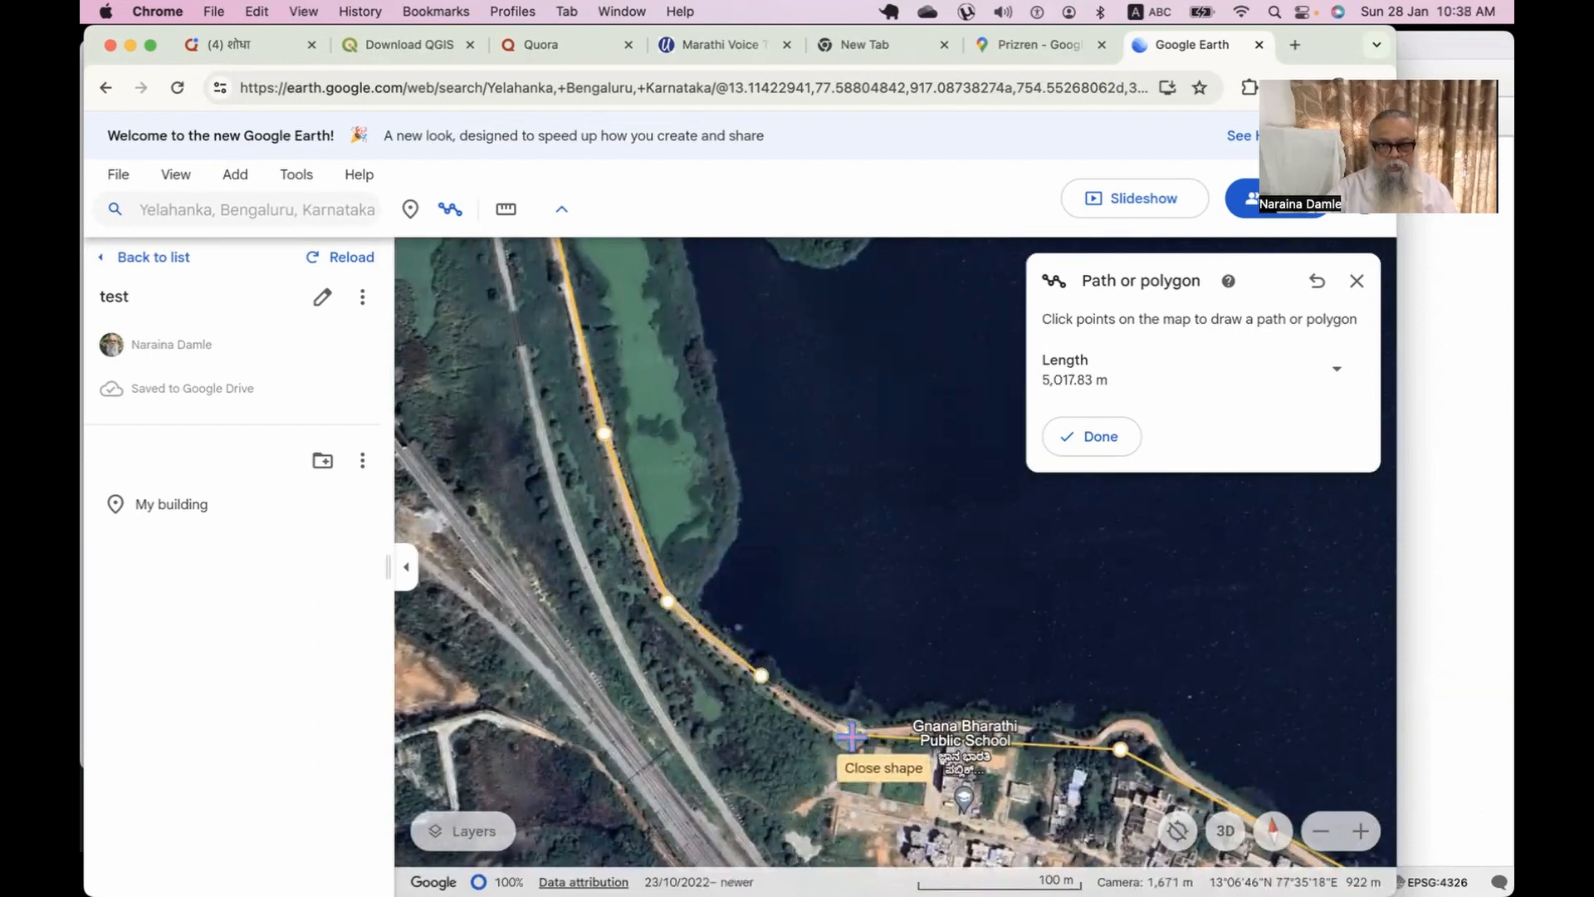
click(849, 737)
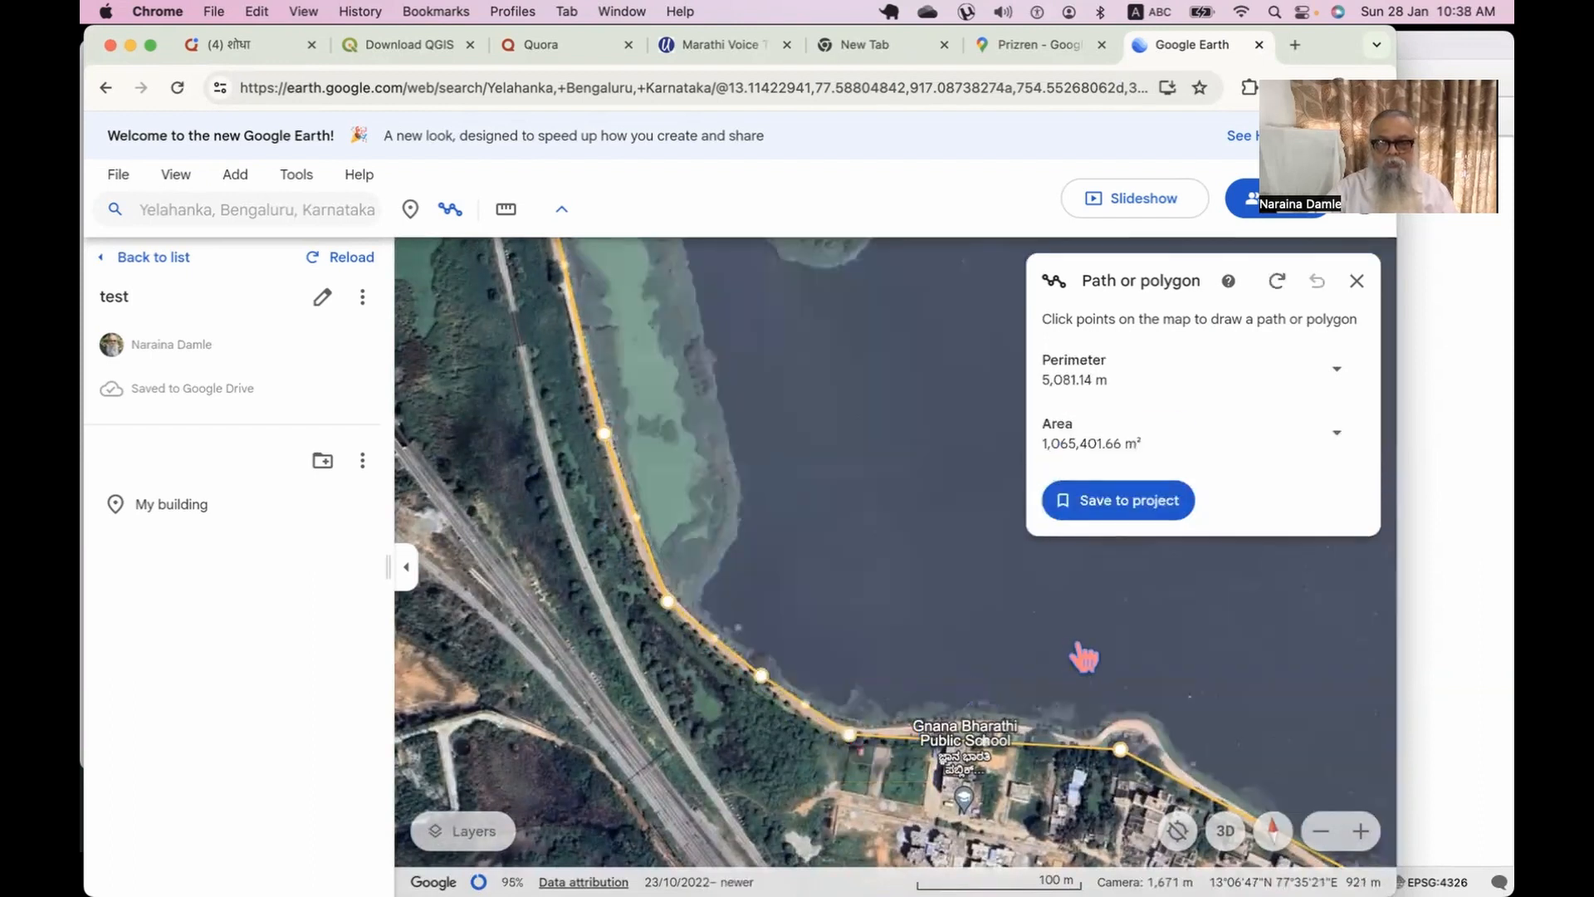
Save the lake polygon (perimeter 5,081.14 m, area 1,065,401.66 m²) to the test project.
scroll(856, 492, down, 5)
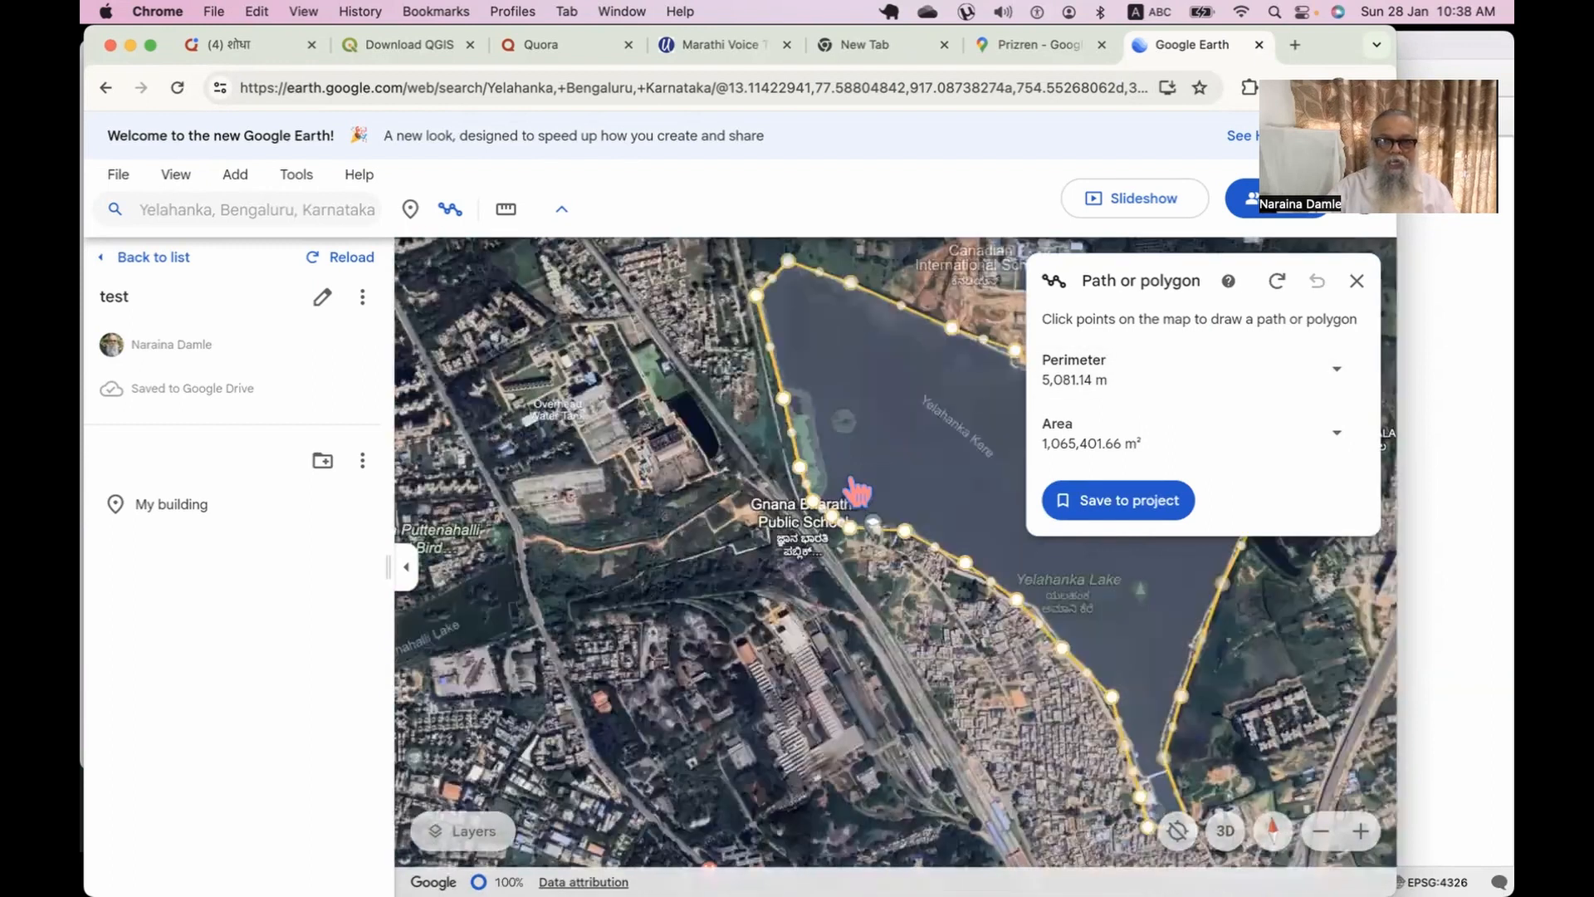
drag(878, 640, 1034, 575)
click(1126, 501)
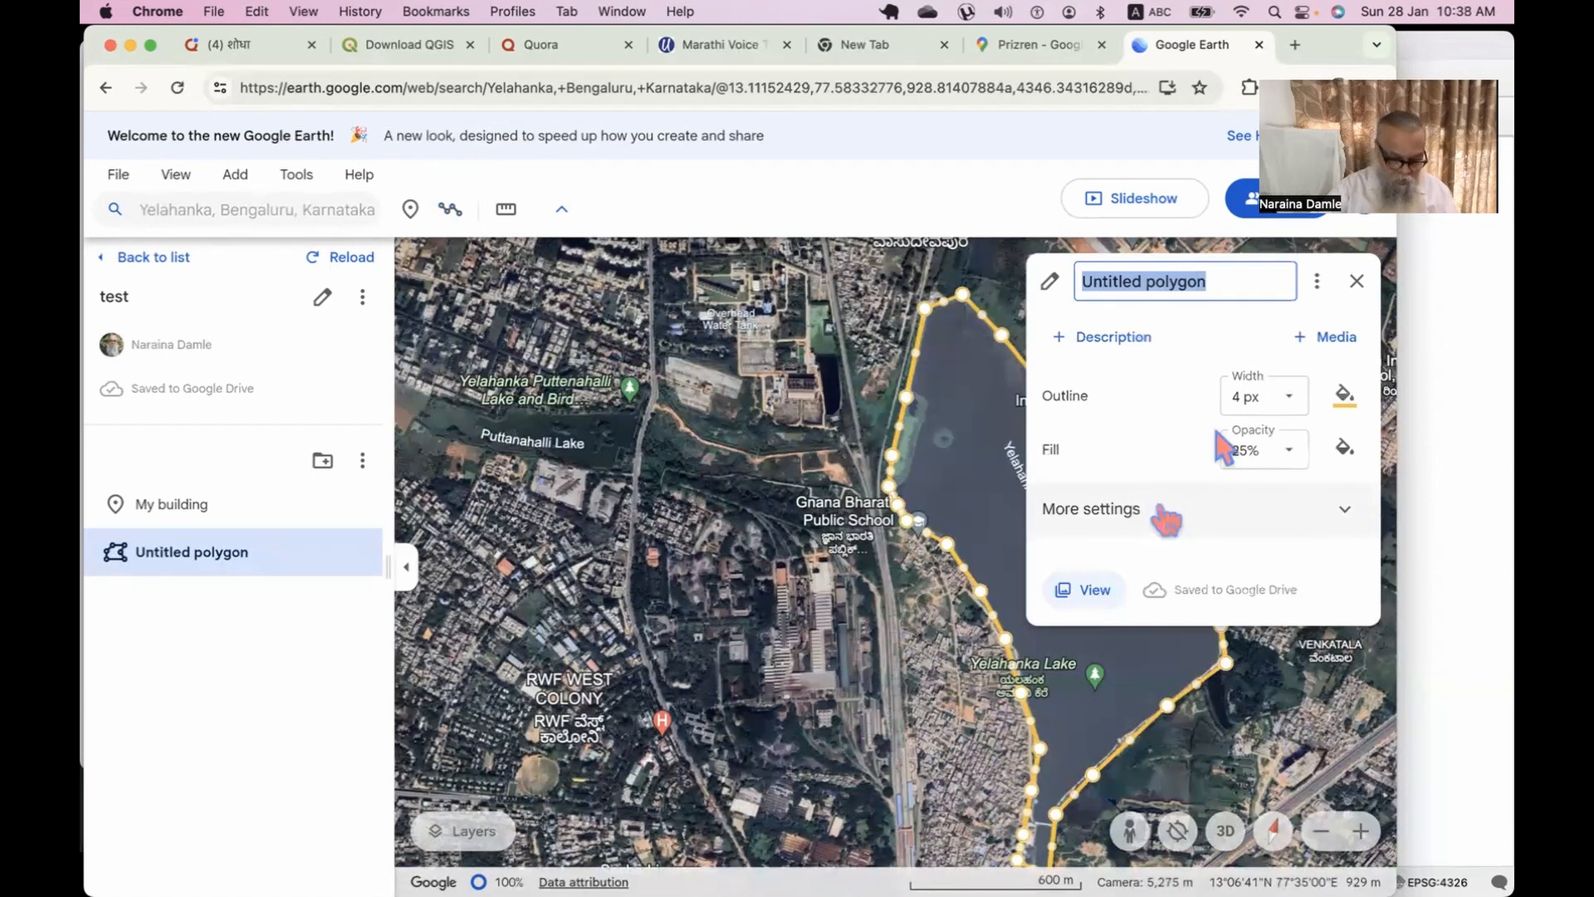
Rename the lake polygon to 'Yelhanka lake' in its edit panel.
text(uytuyt)
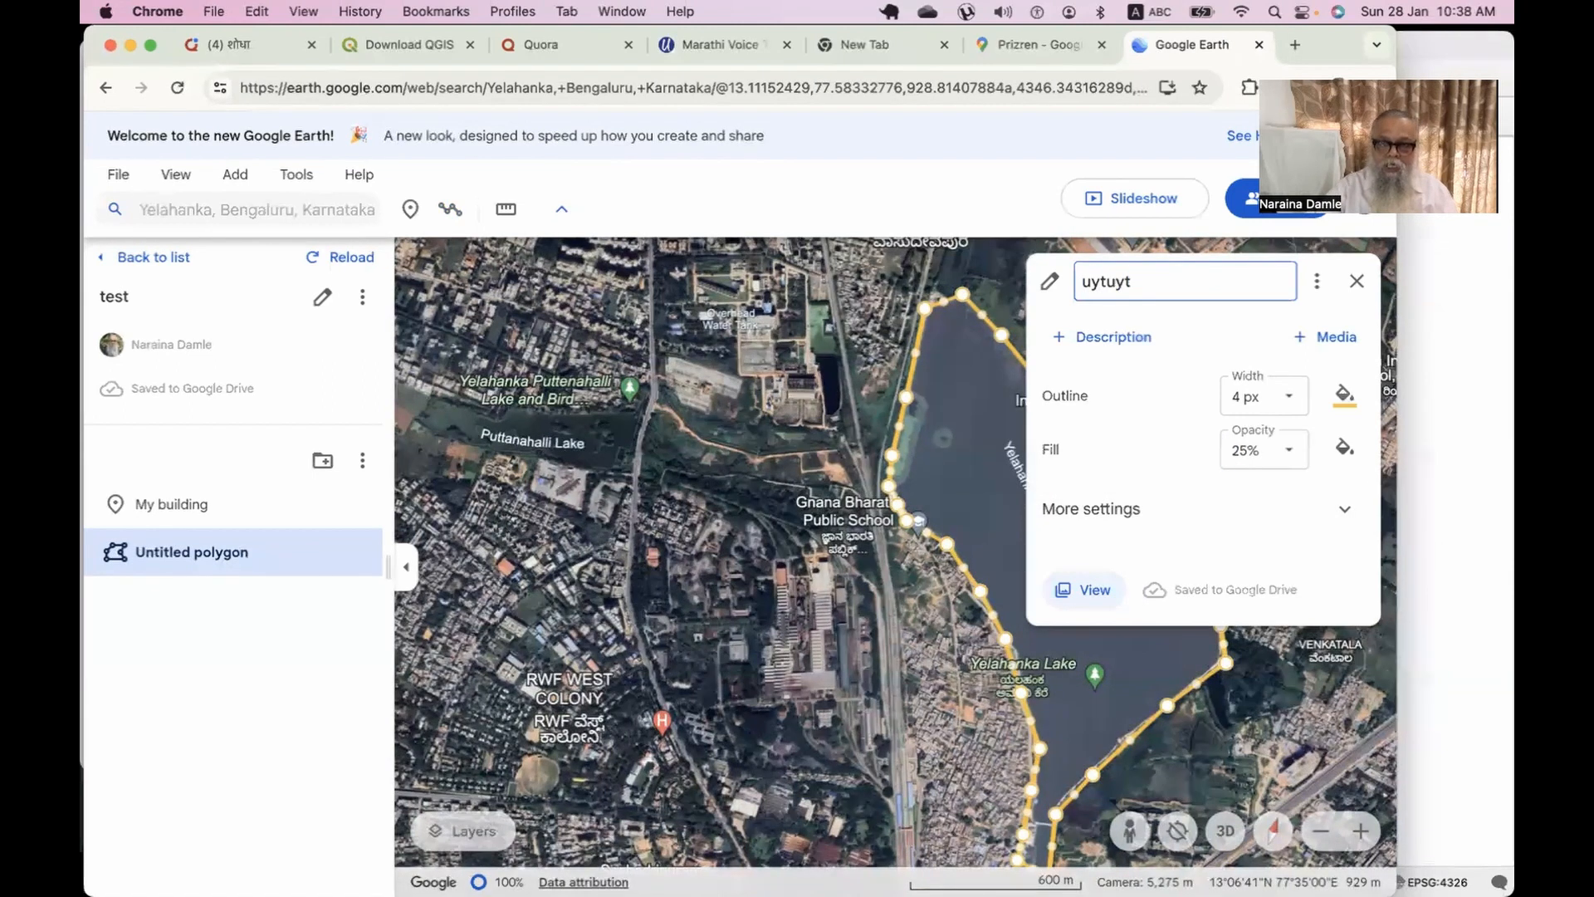
key(Return)
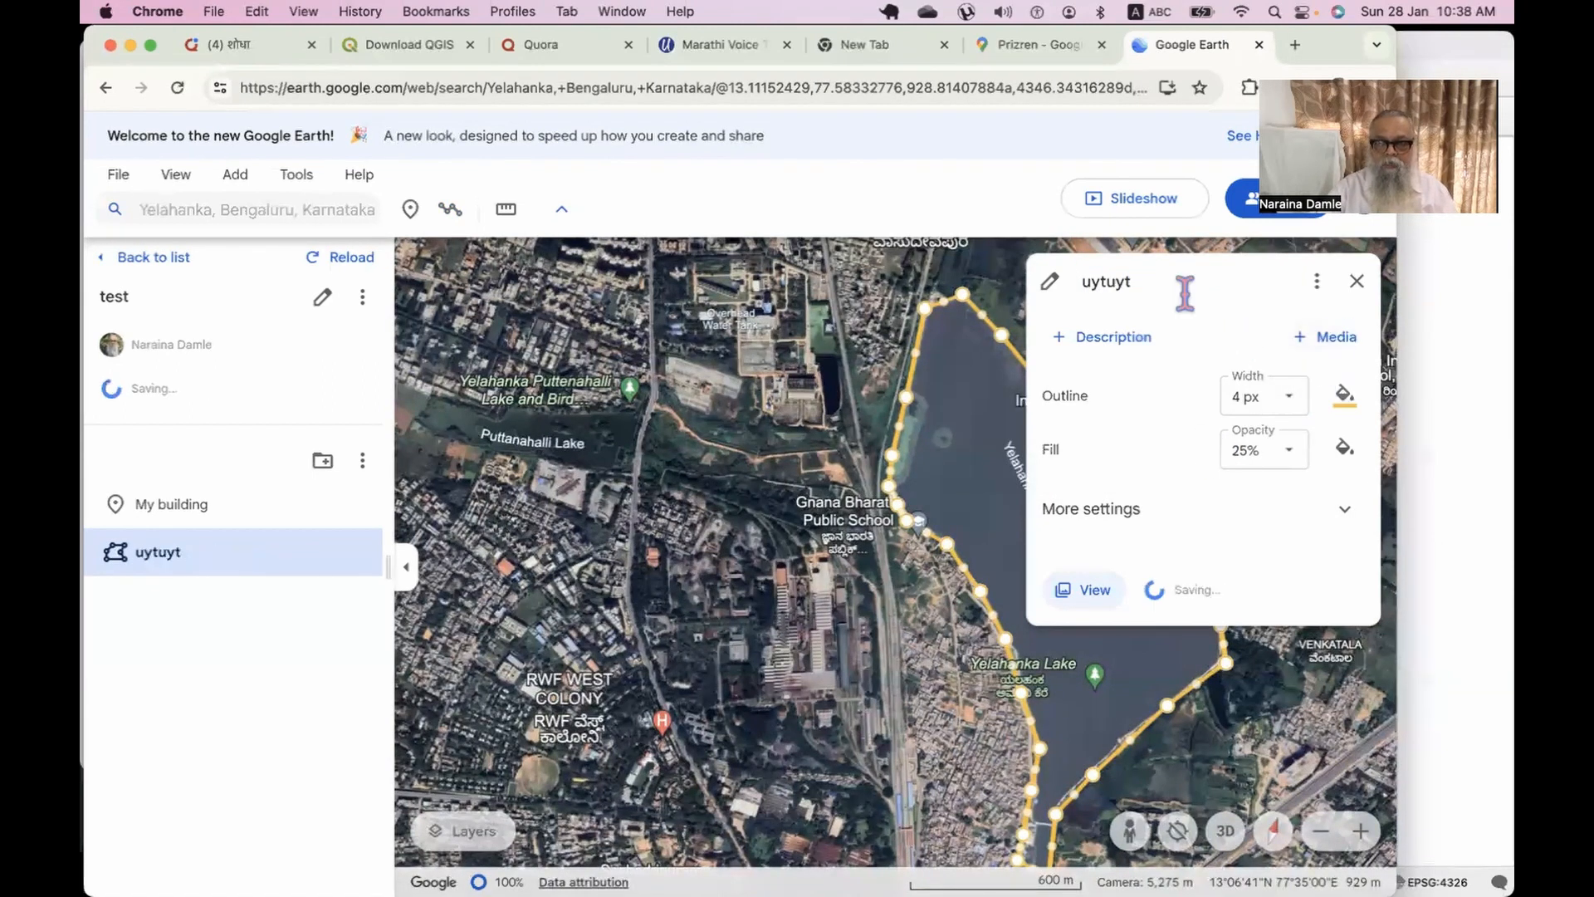
drag(1134, 282, 890, 296)
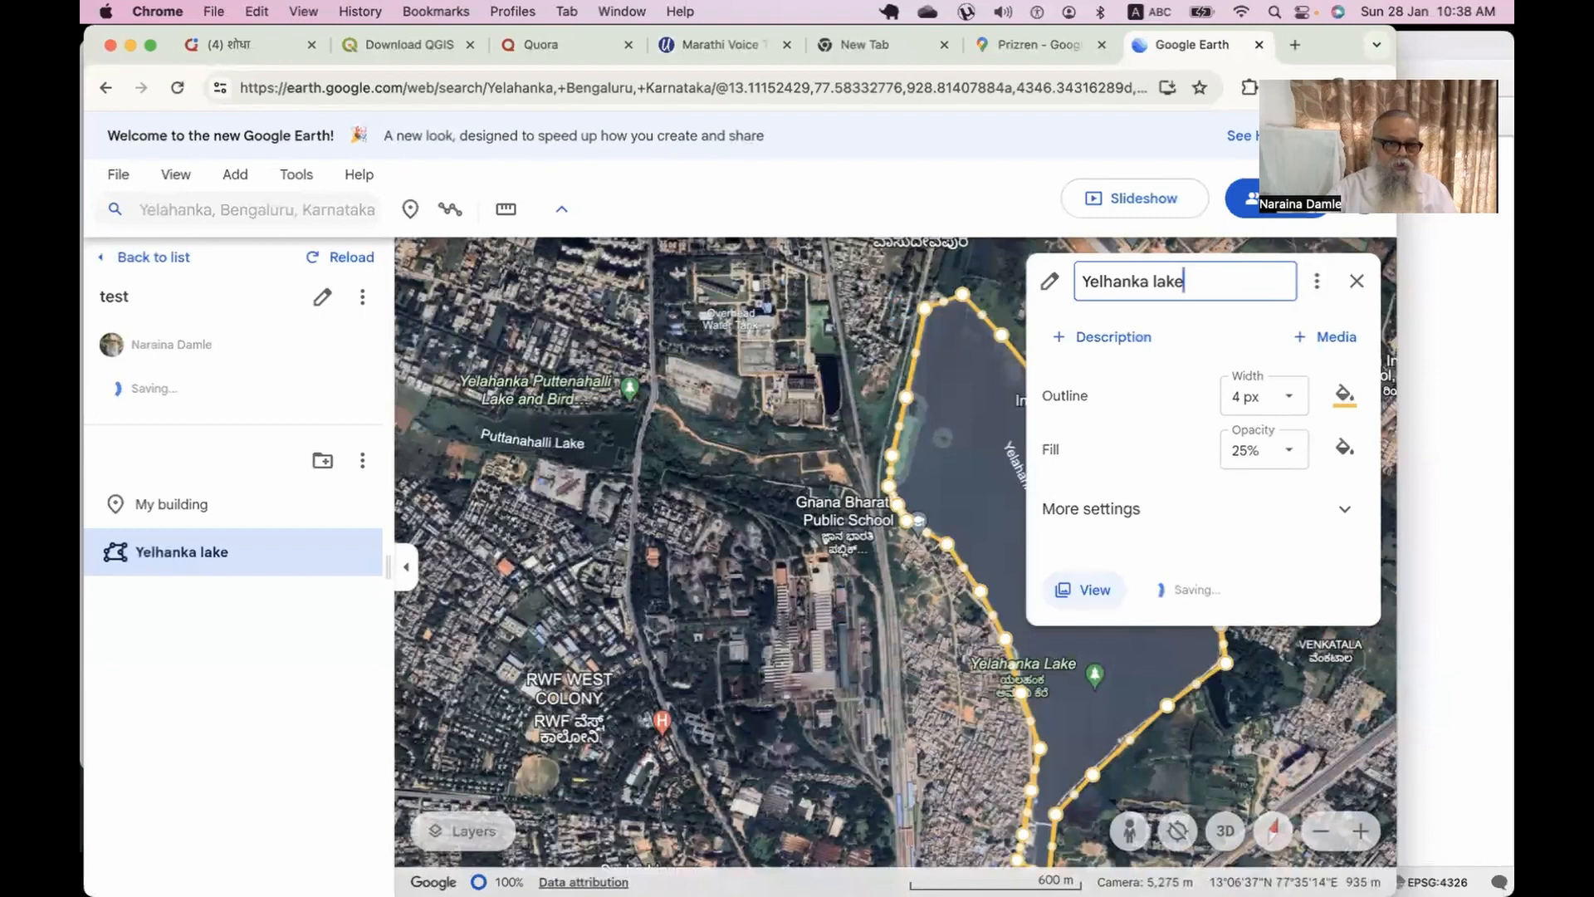
key(Return)
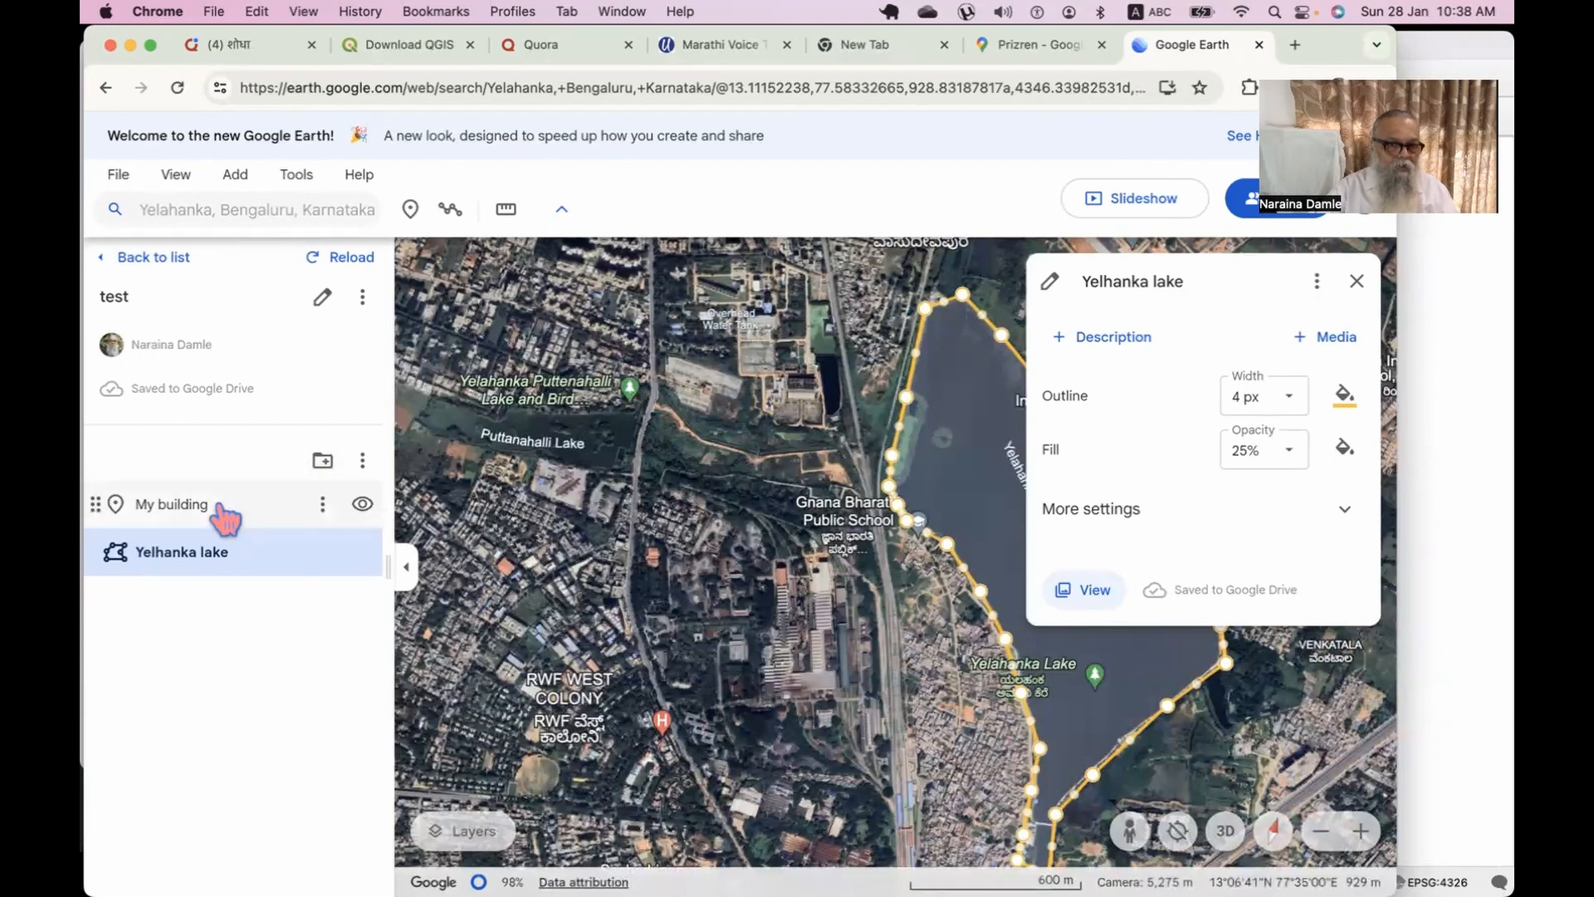
Close the lake's style editor and browse the Add choices, My building options and Tools list.
click(1357, 283)
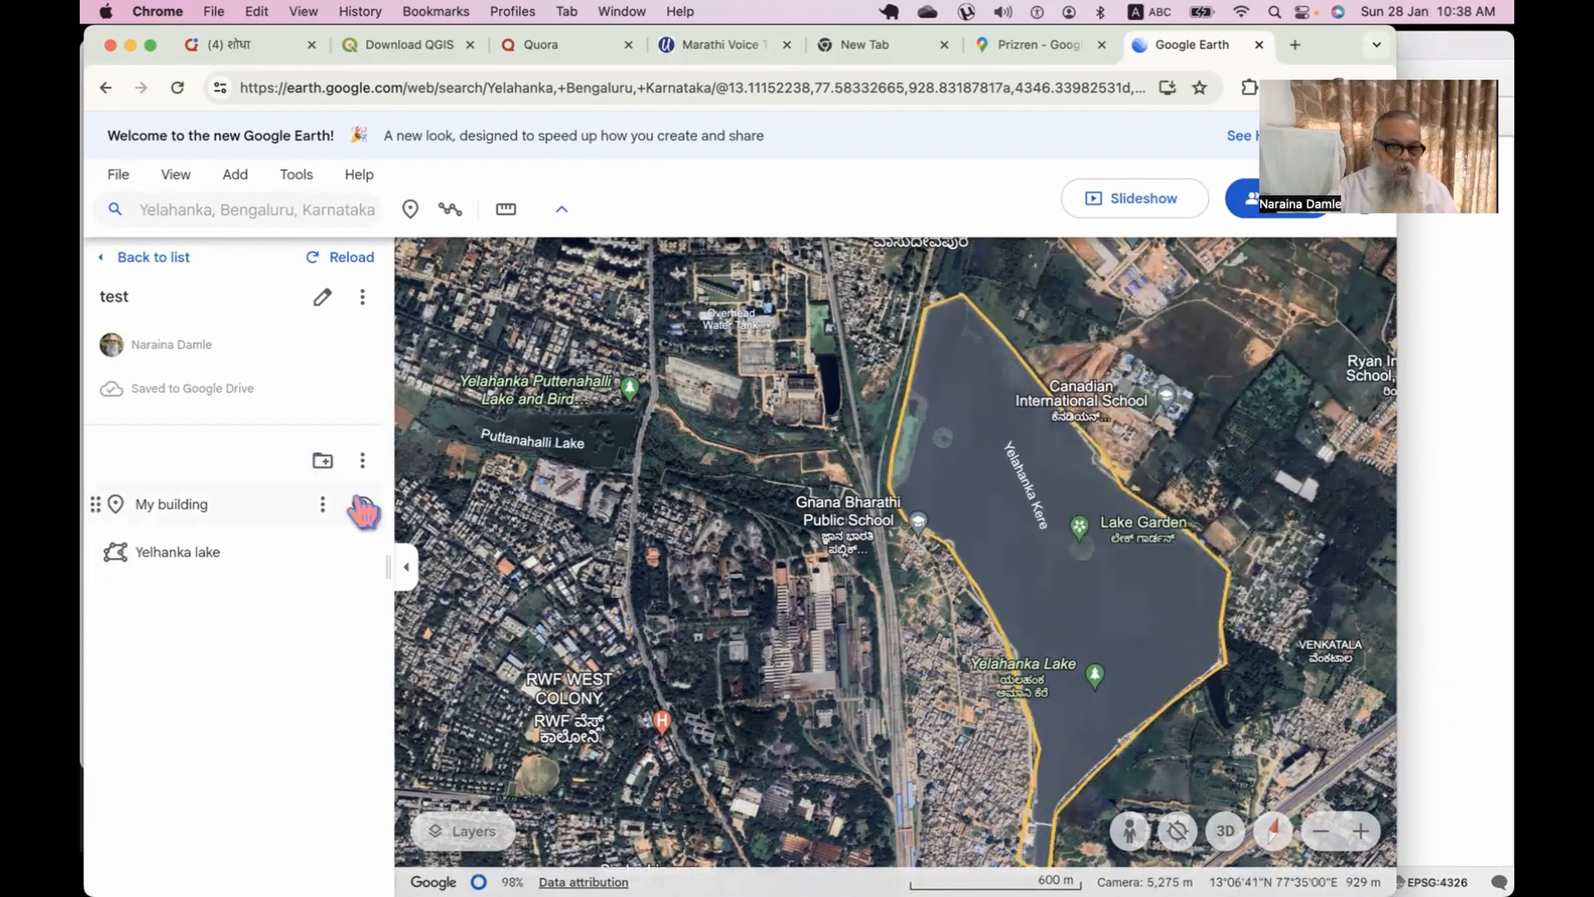
click(363, 460)
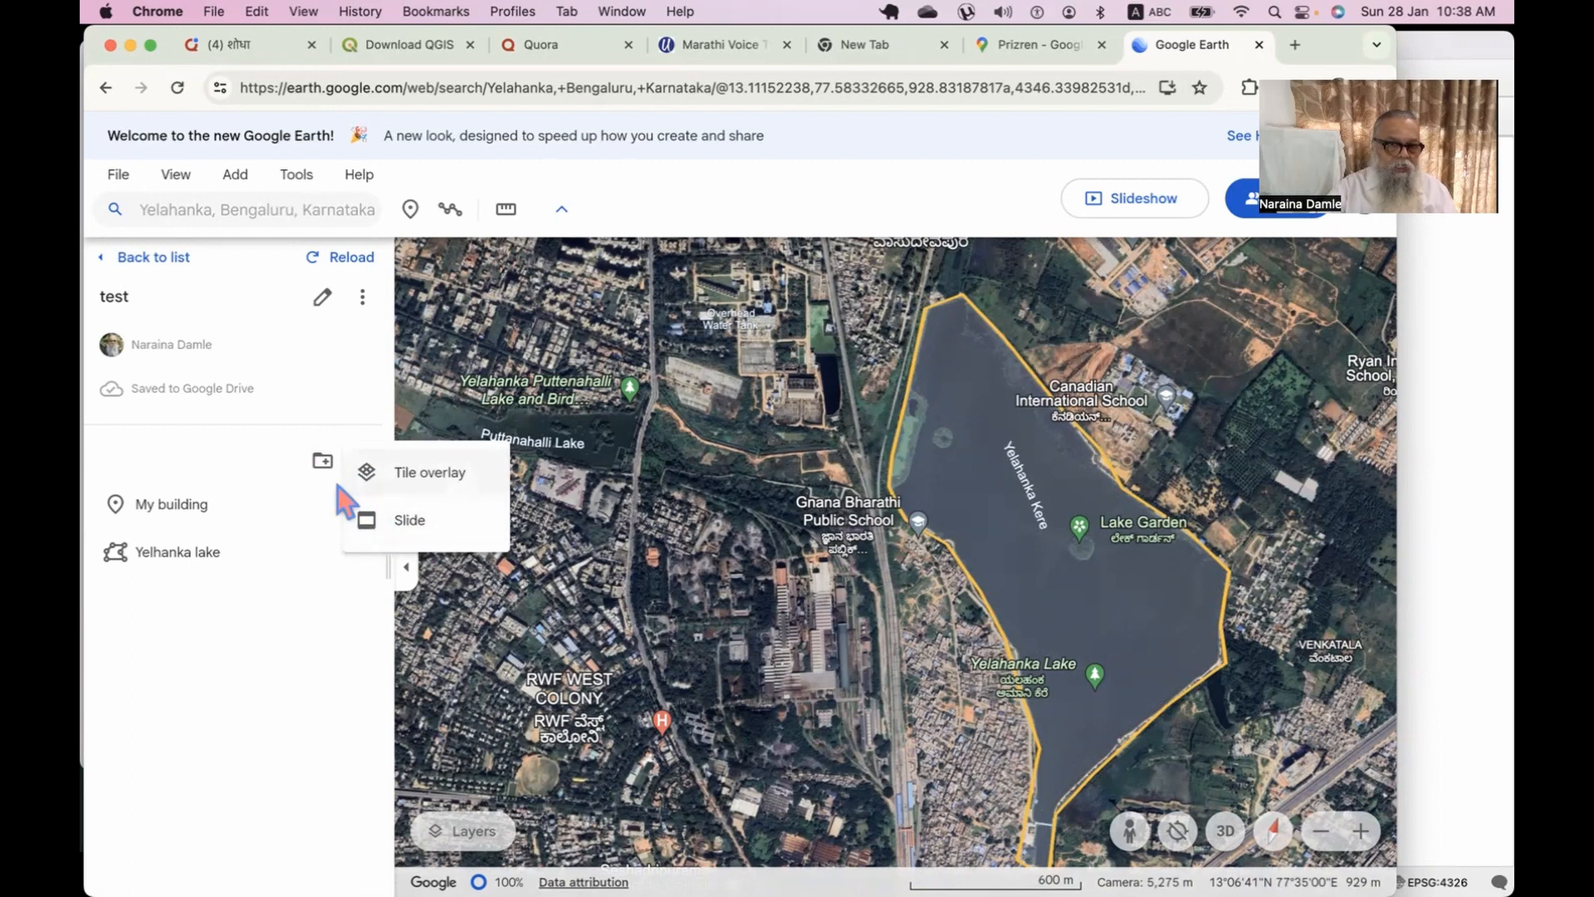
click(292, 473)
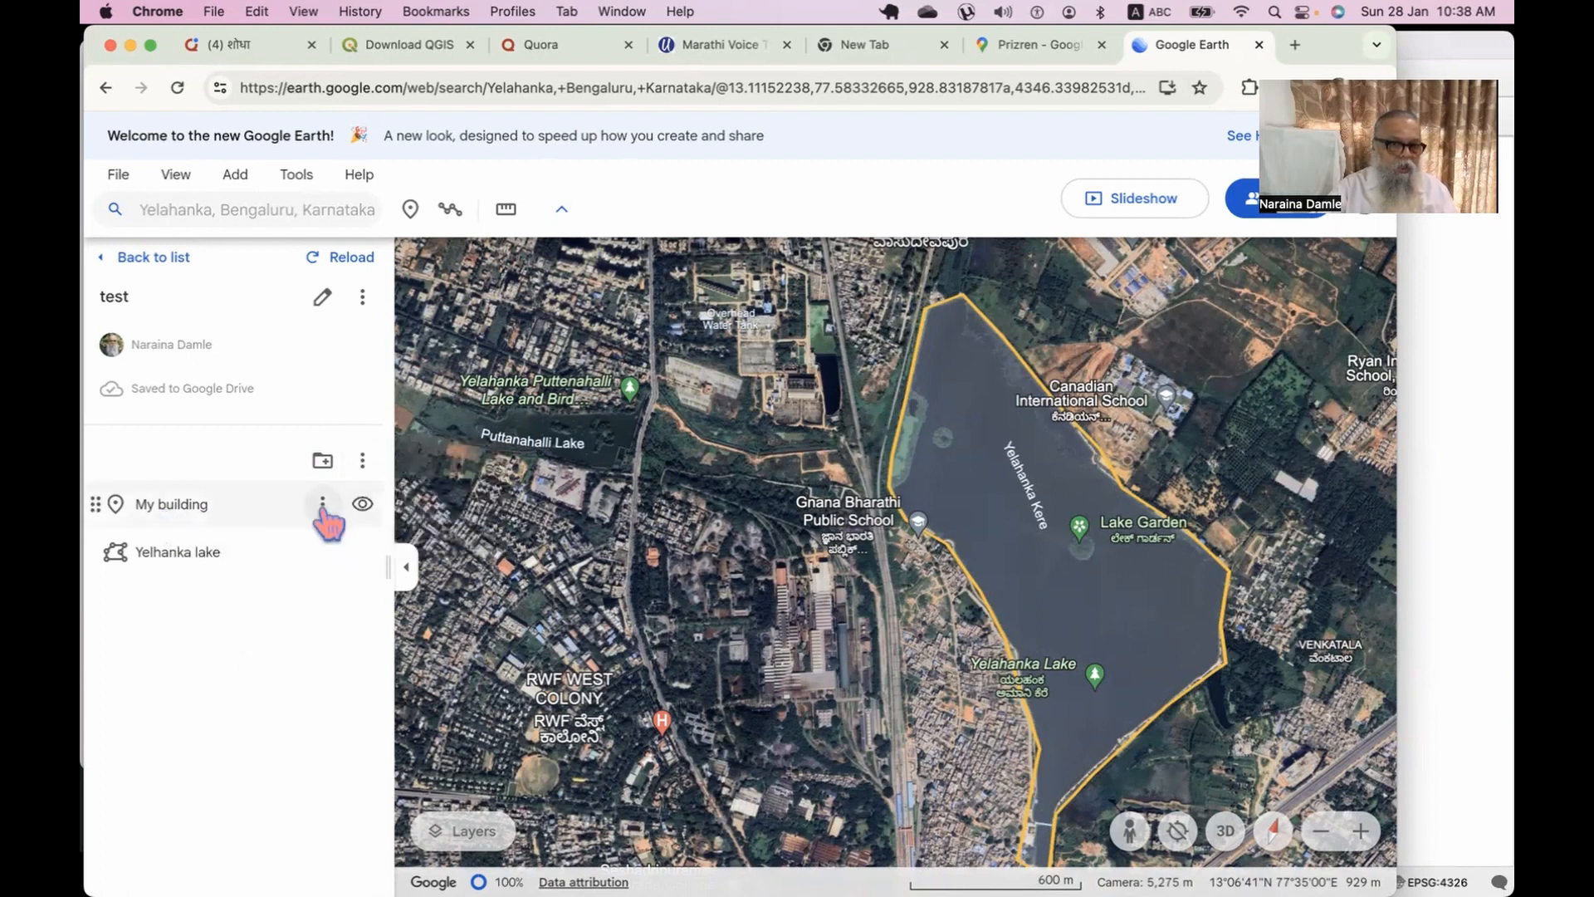
click(323, 504)
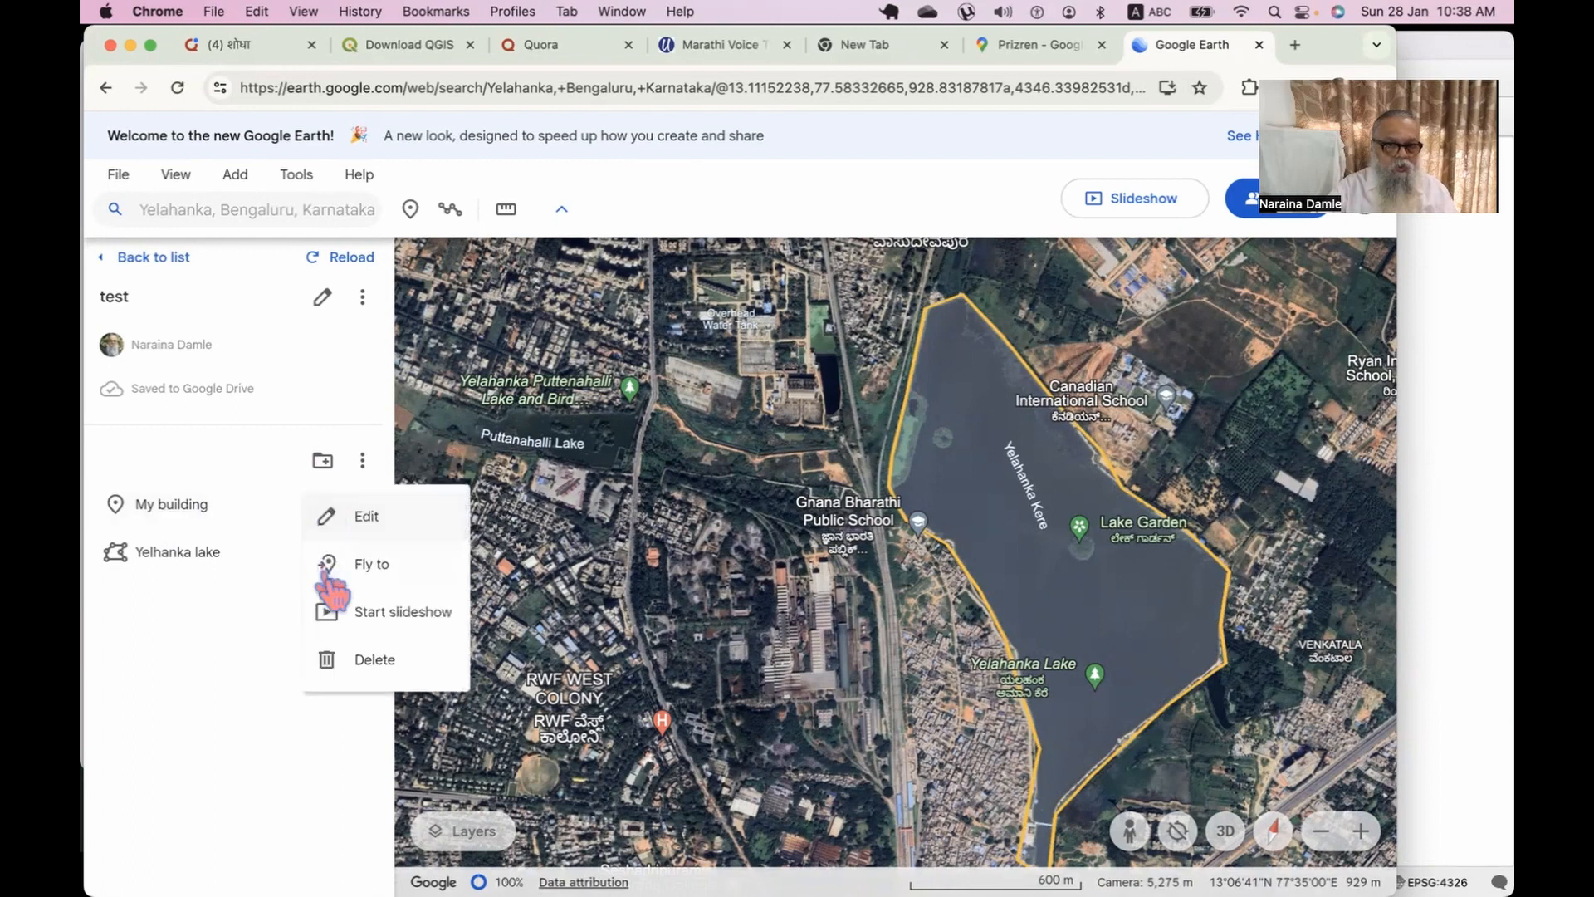
click(498, 674)
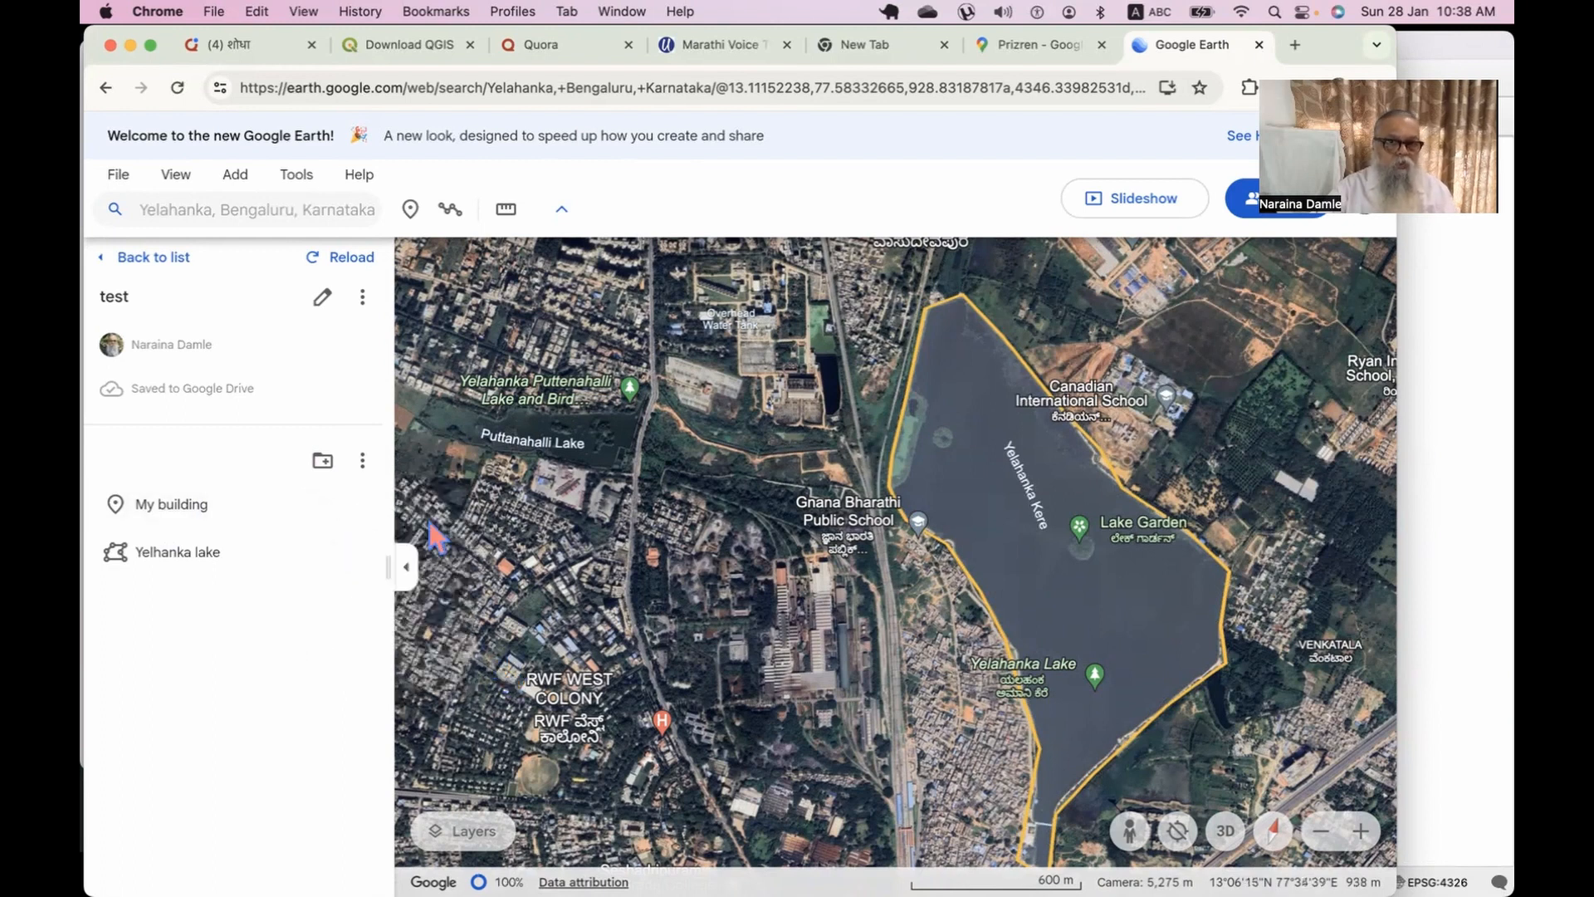
click(298, 178)
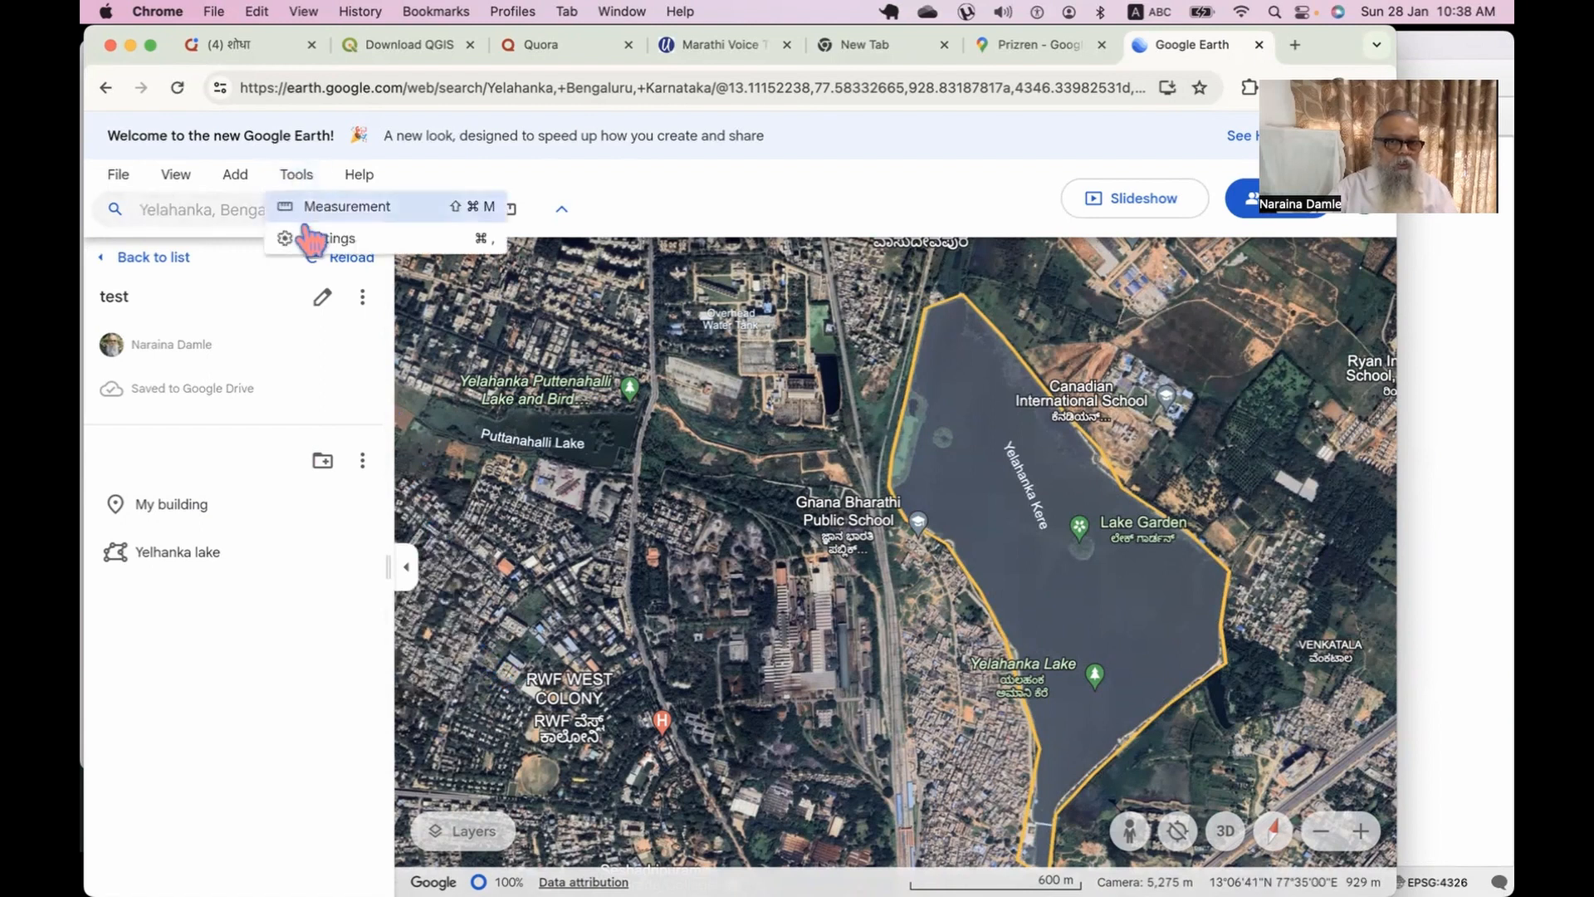
click(231, 660)
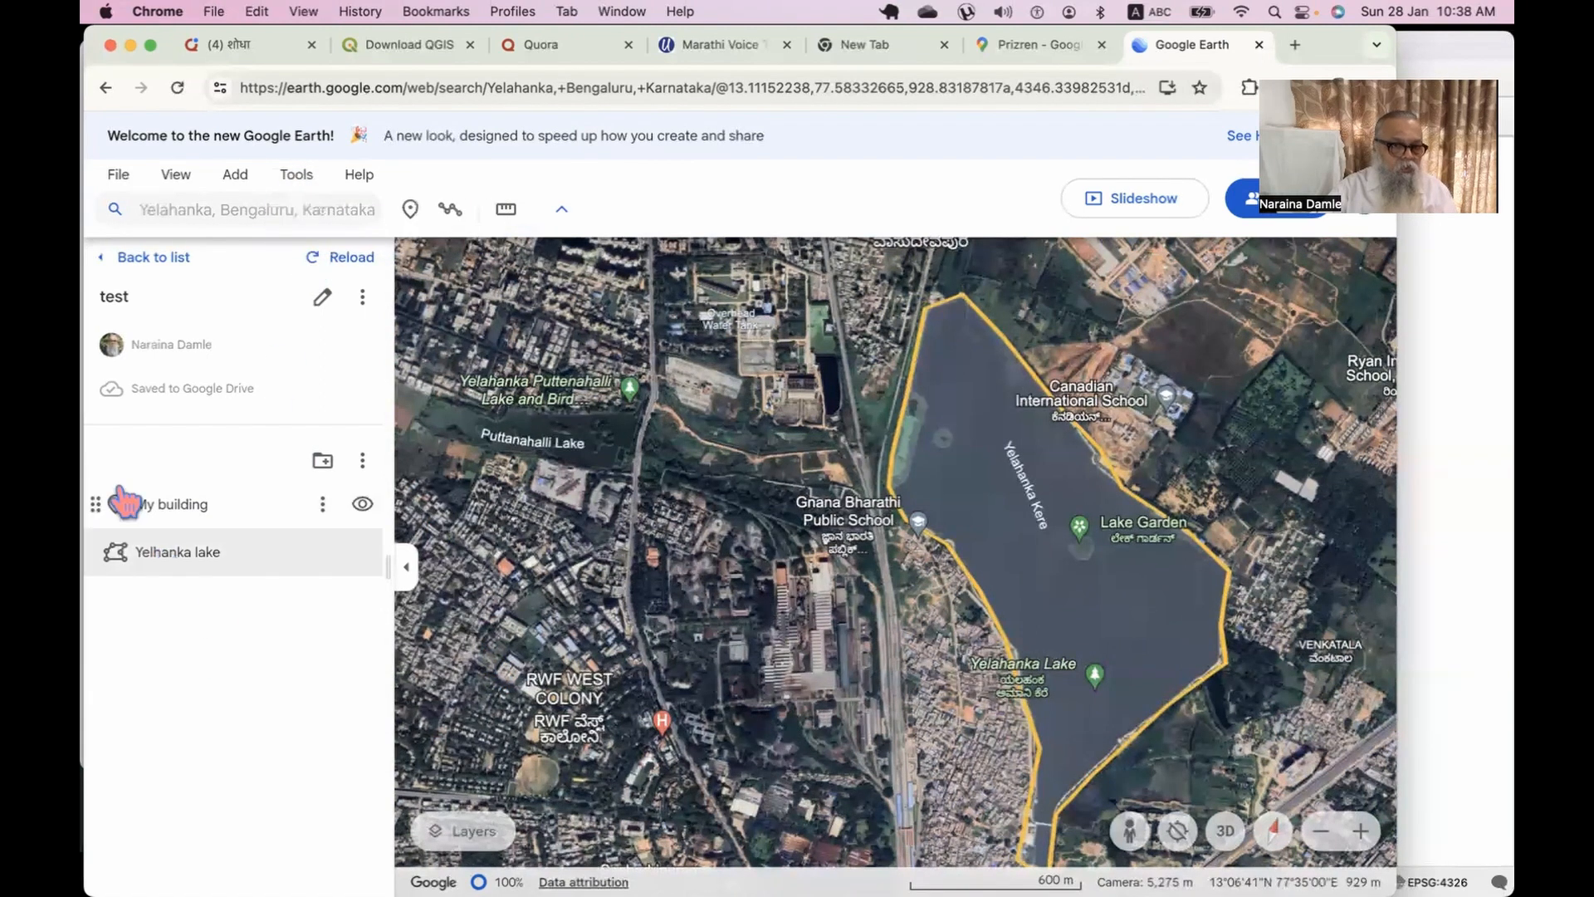
View My building's details and Yelhanka lake's options, then browse the Tools, Add and View menus.
click(102, 506)
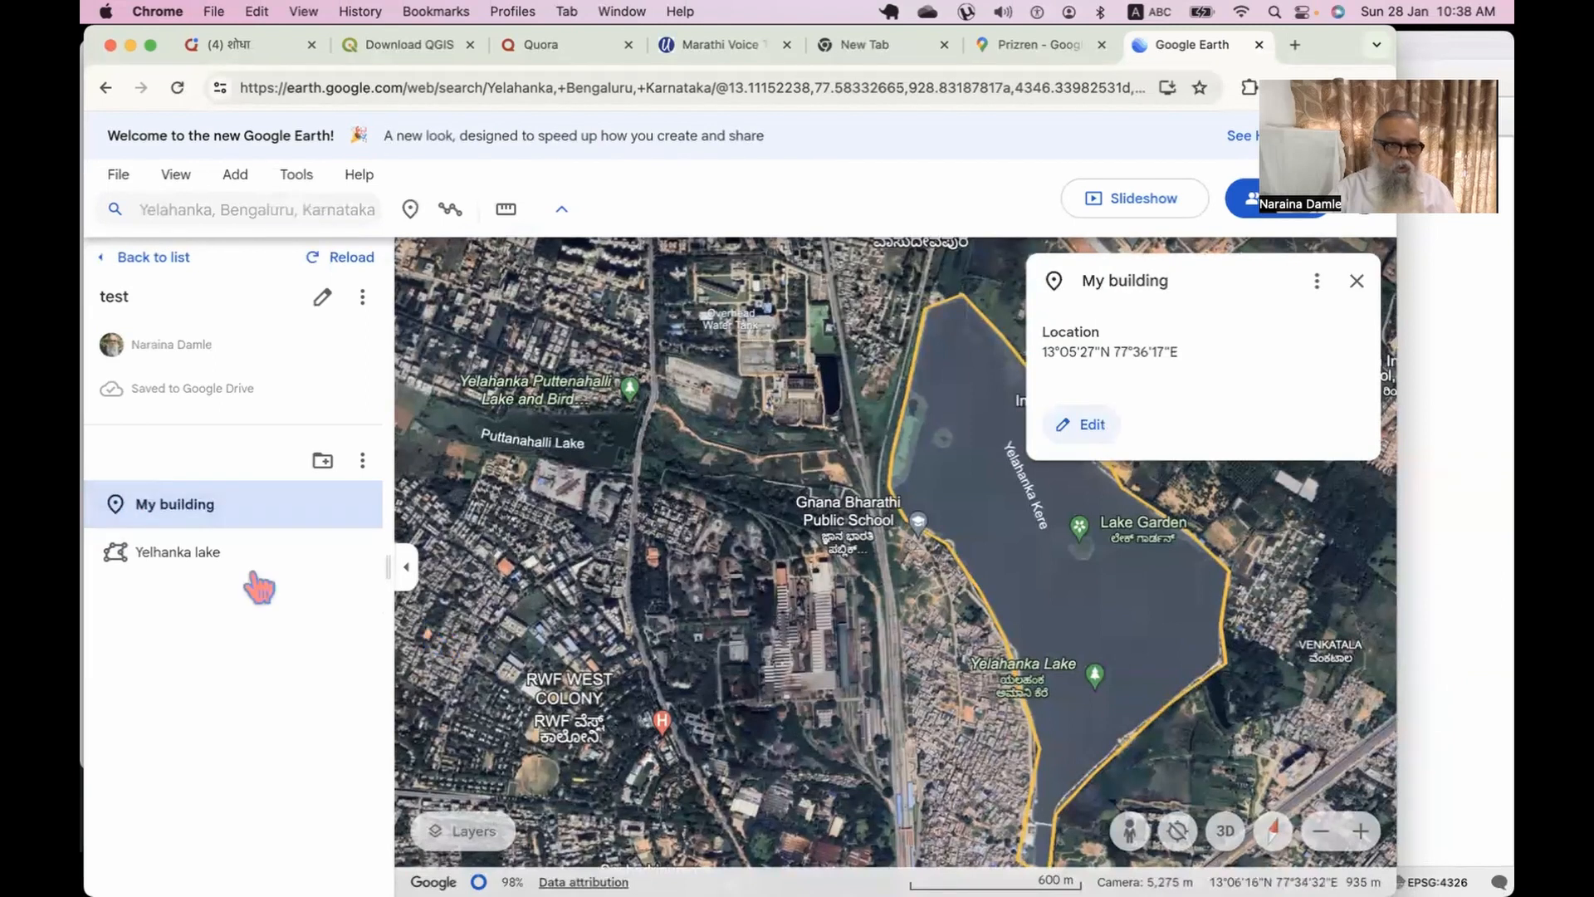
click(322, 552)
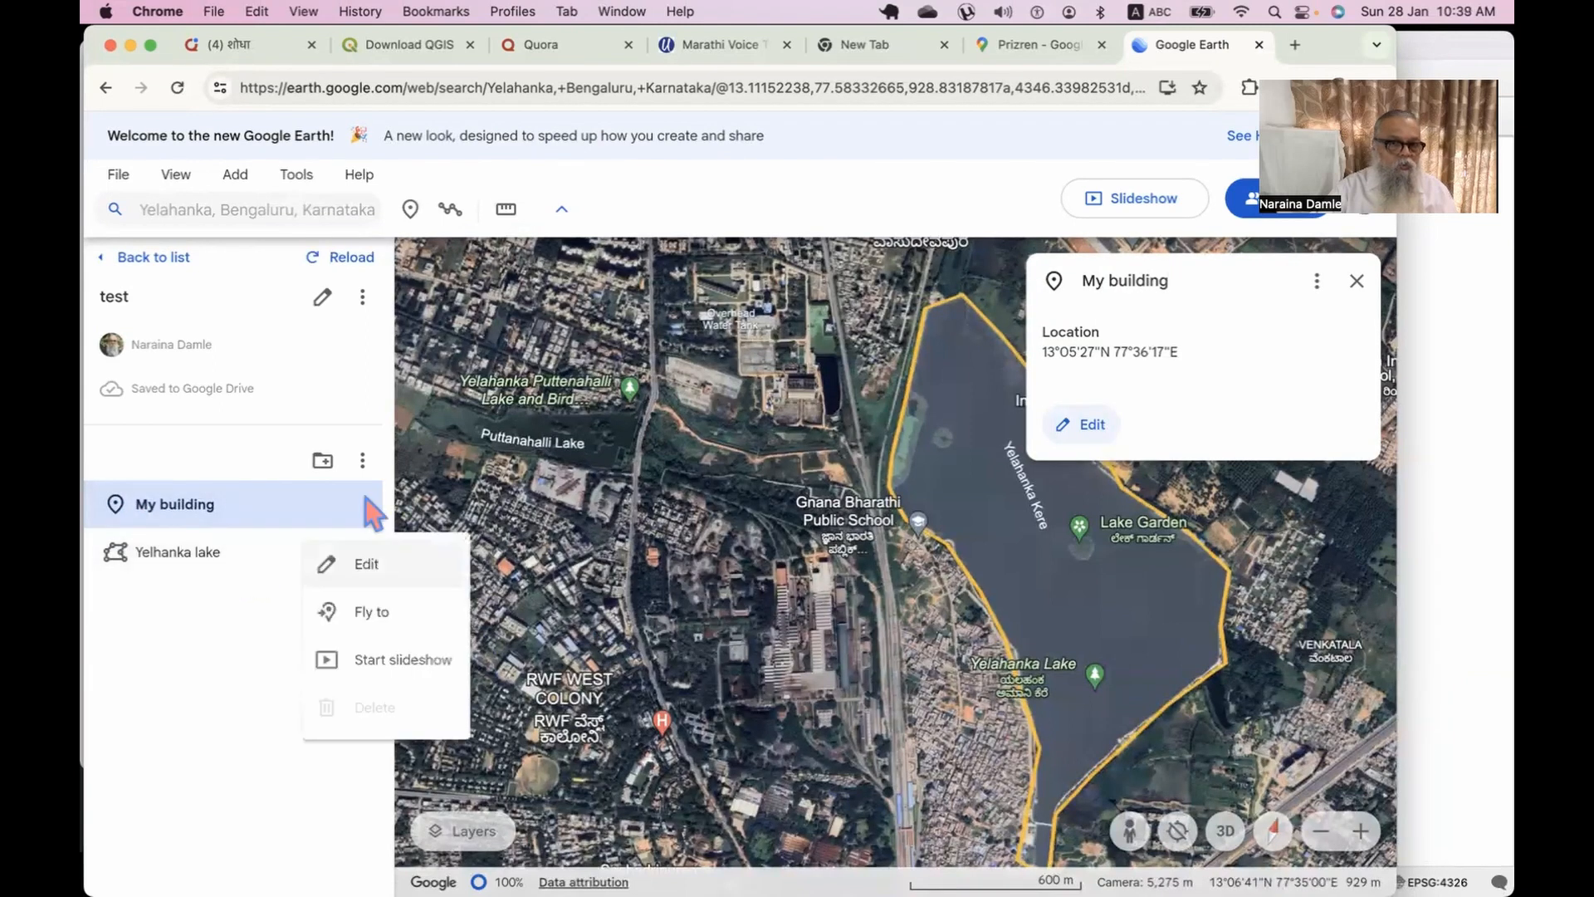
click(610, 550)
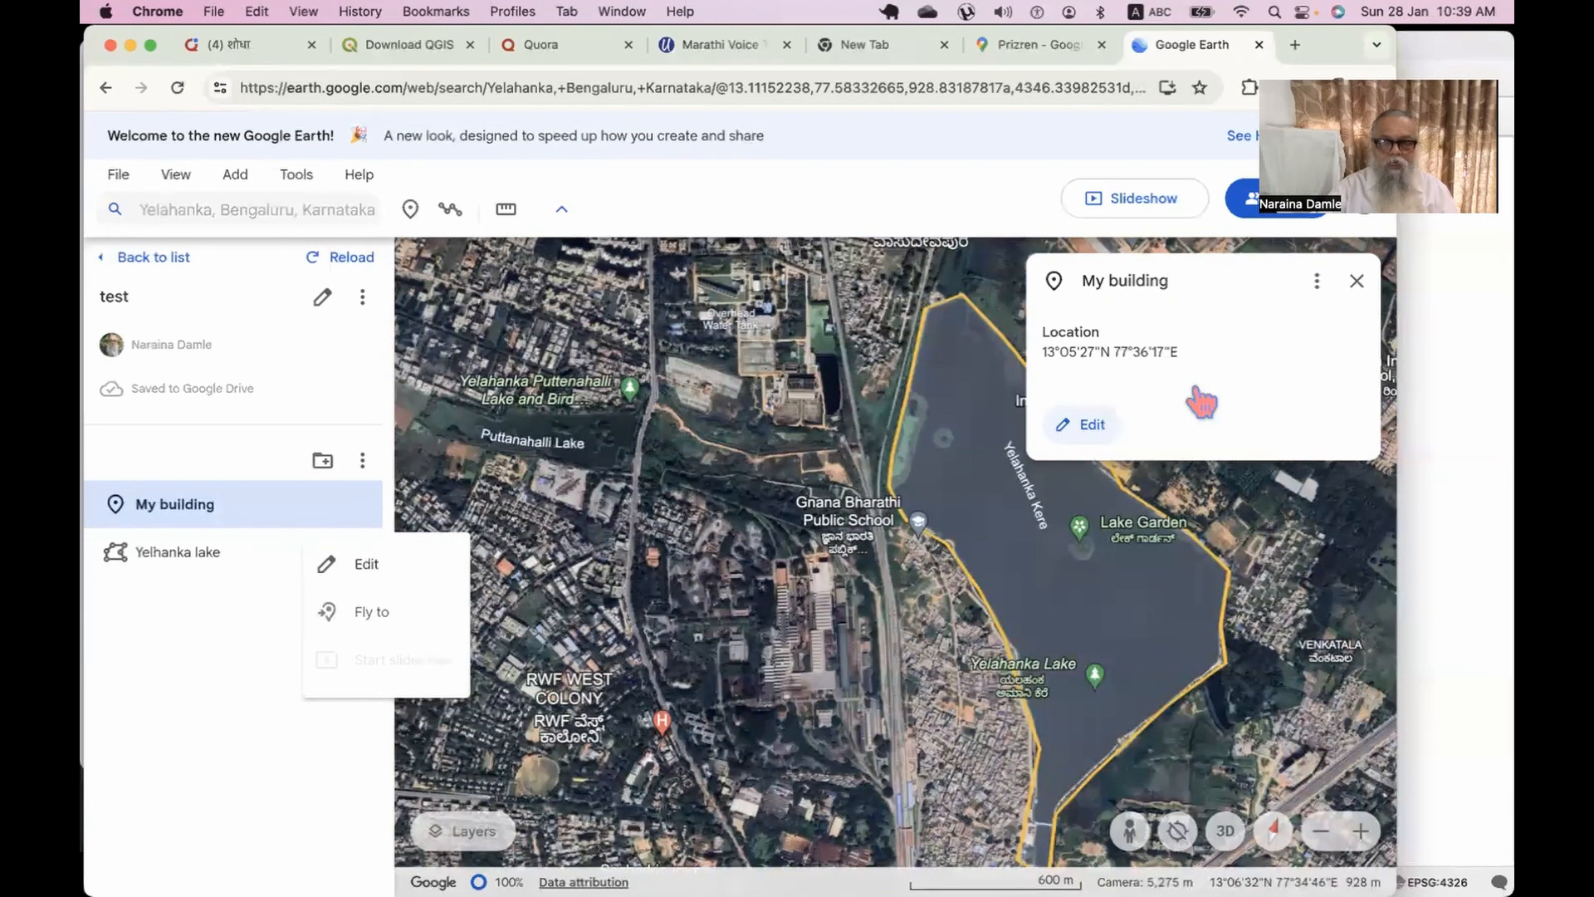
click(1357, 282)
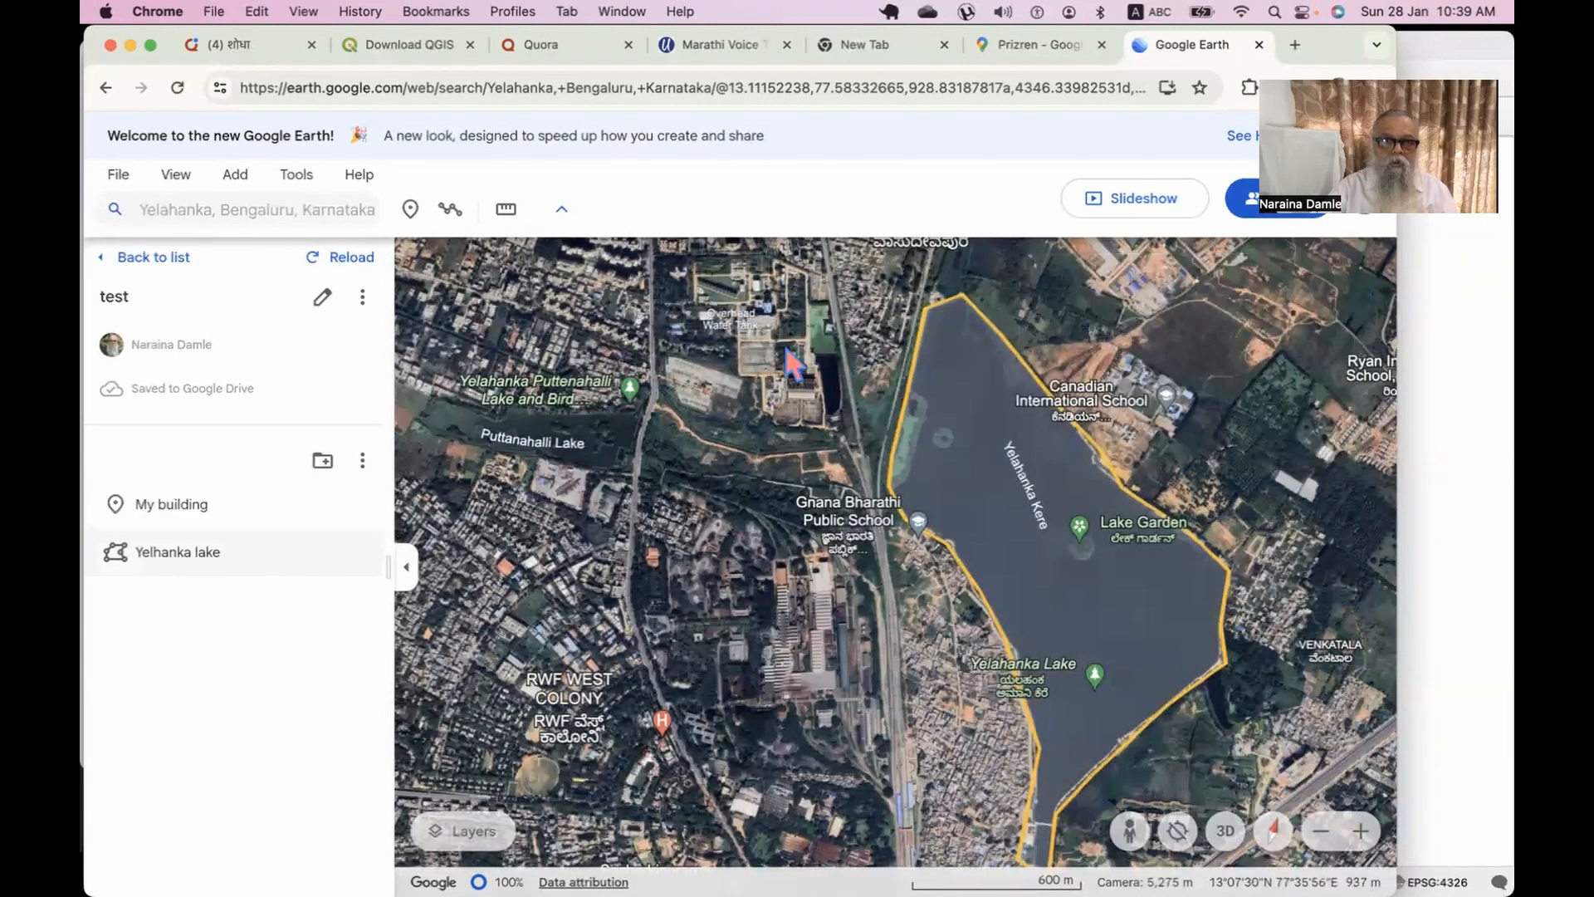
click(297, 178)
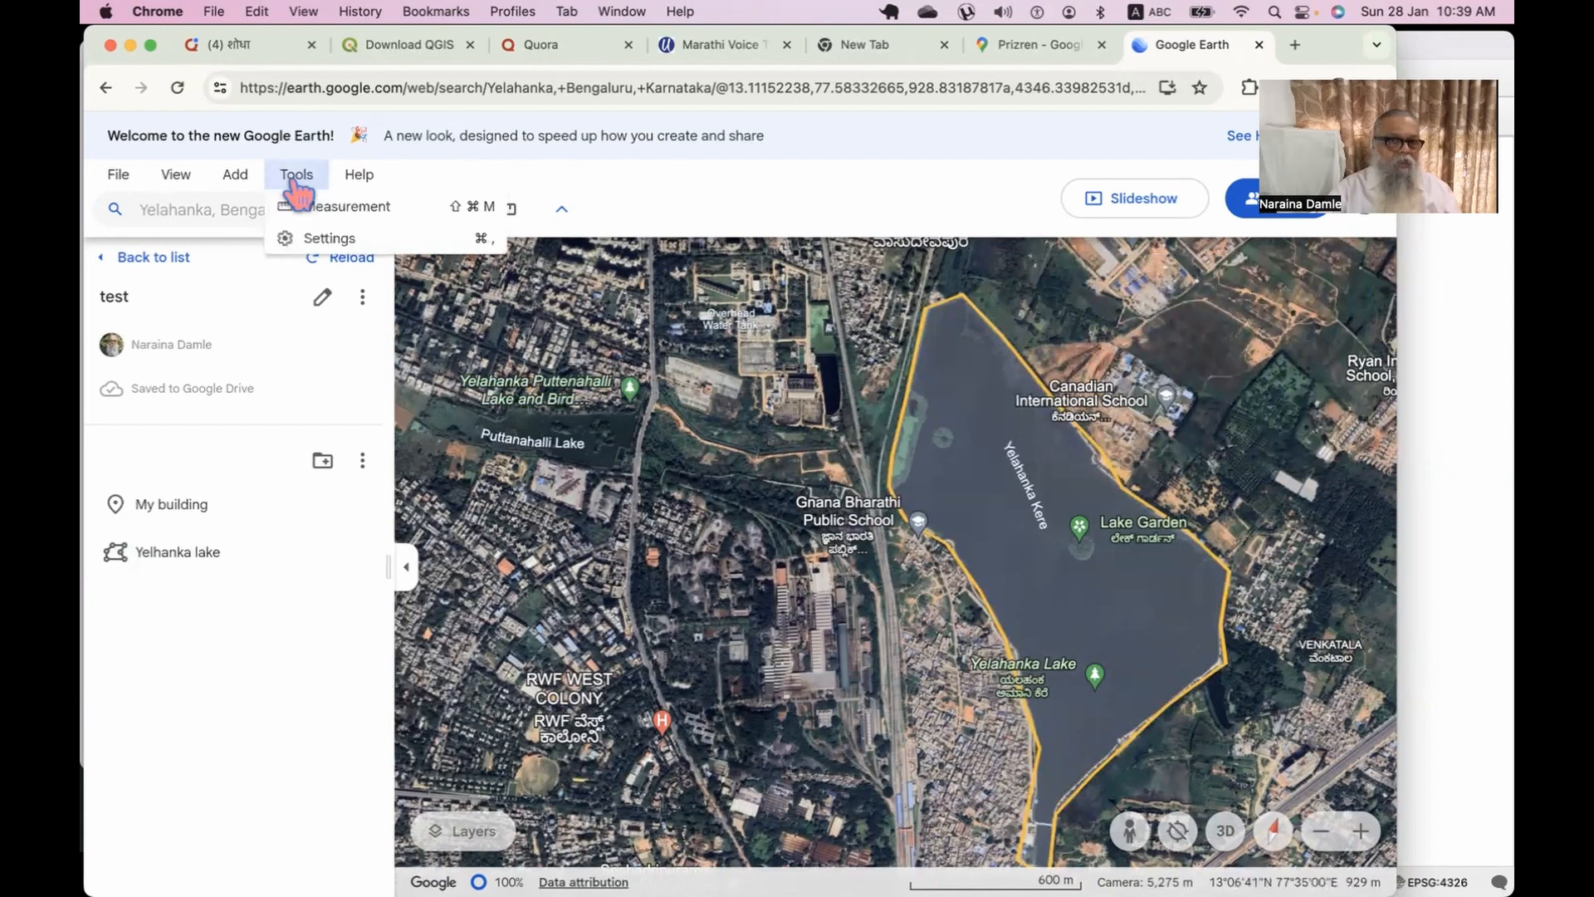
click(236, 178)
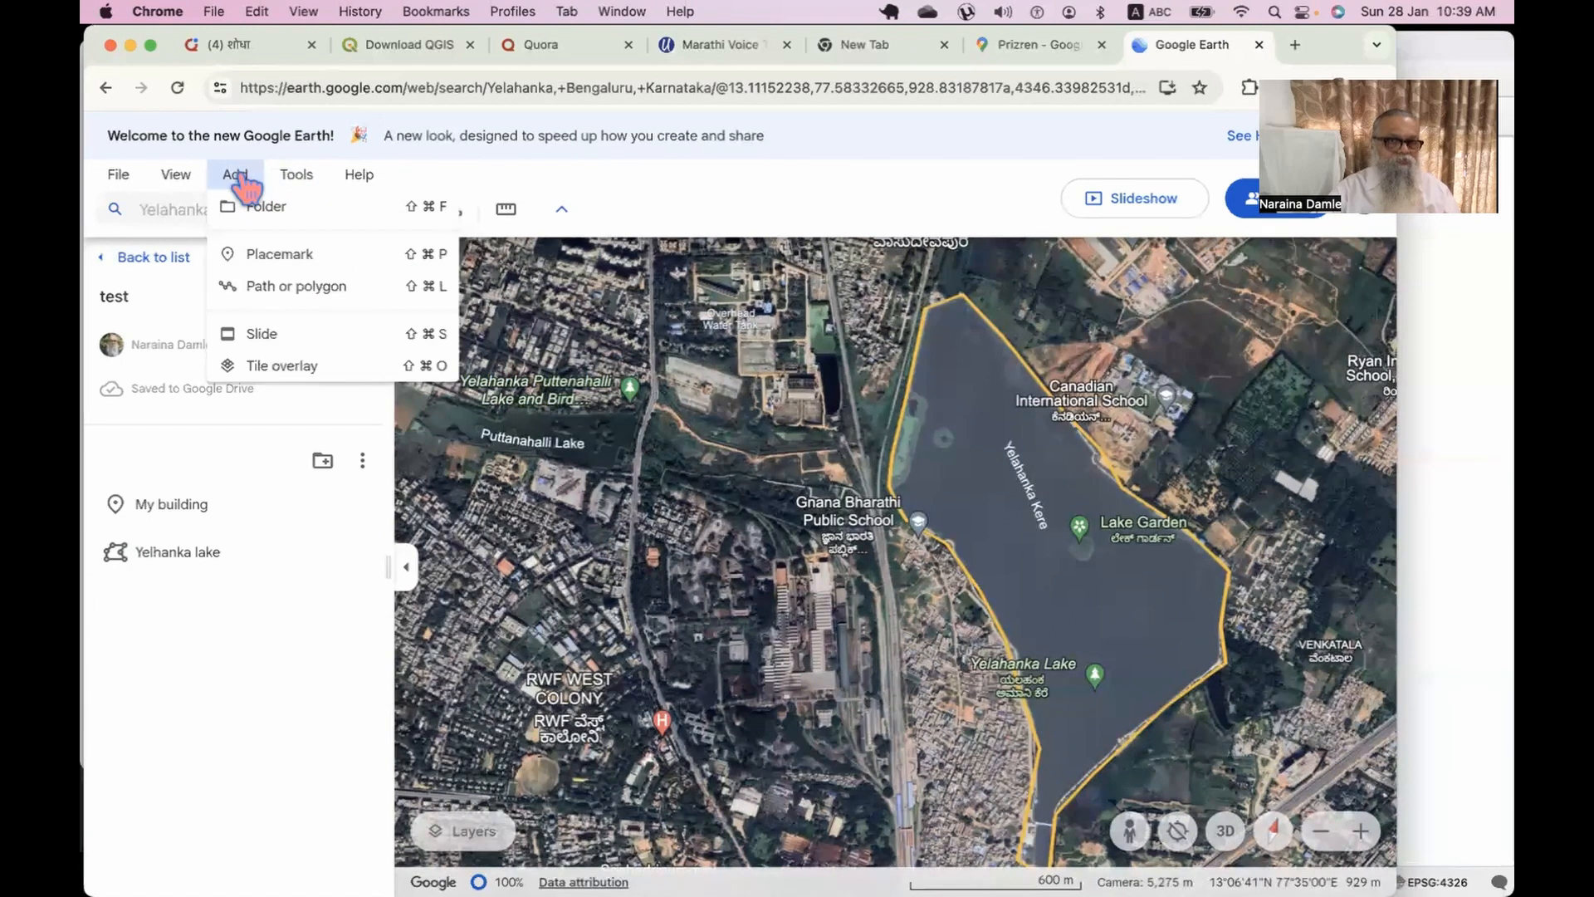
click(176, 177)
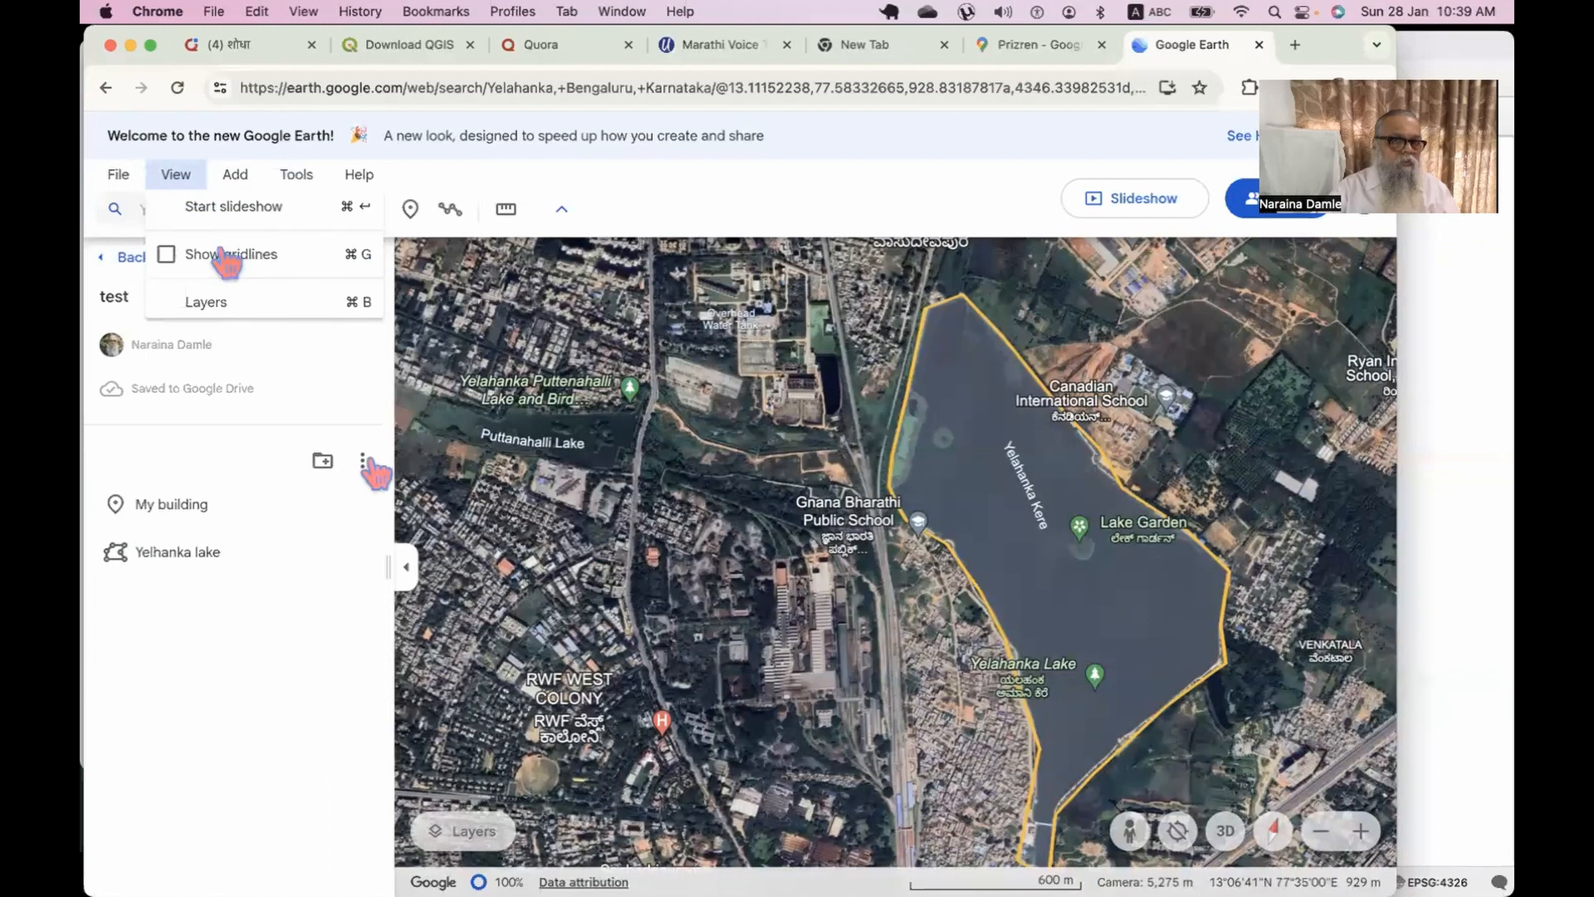
Fly the map to My building using Fly to from its options menu.
mouse_move(340, 502)
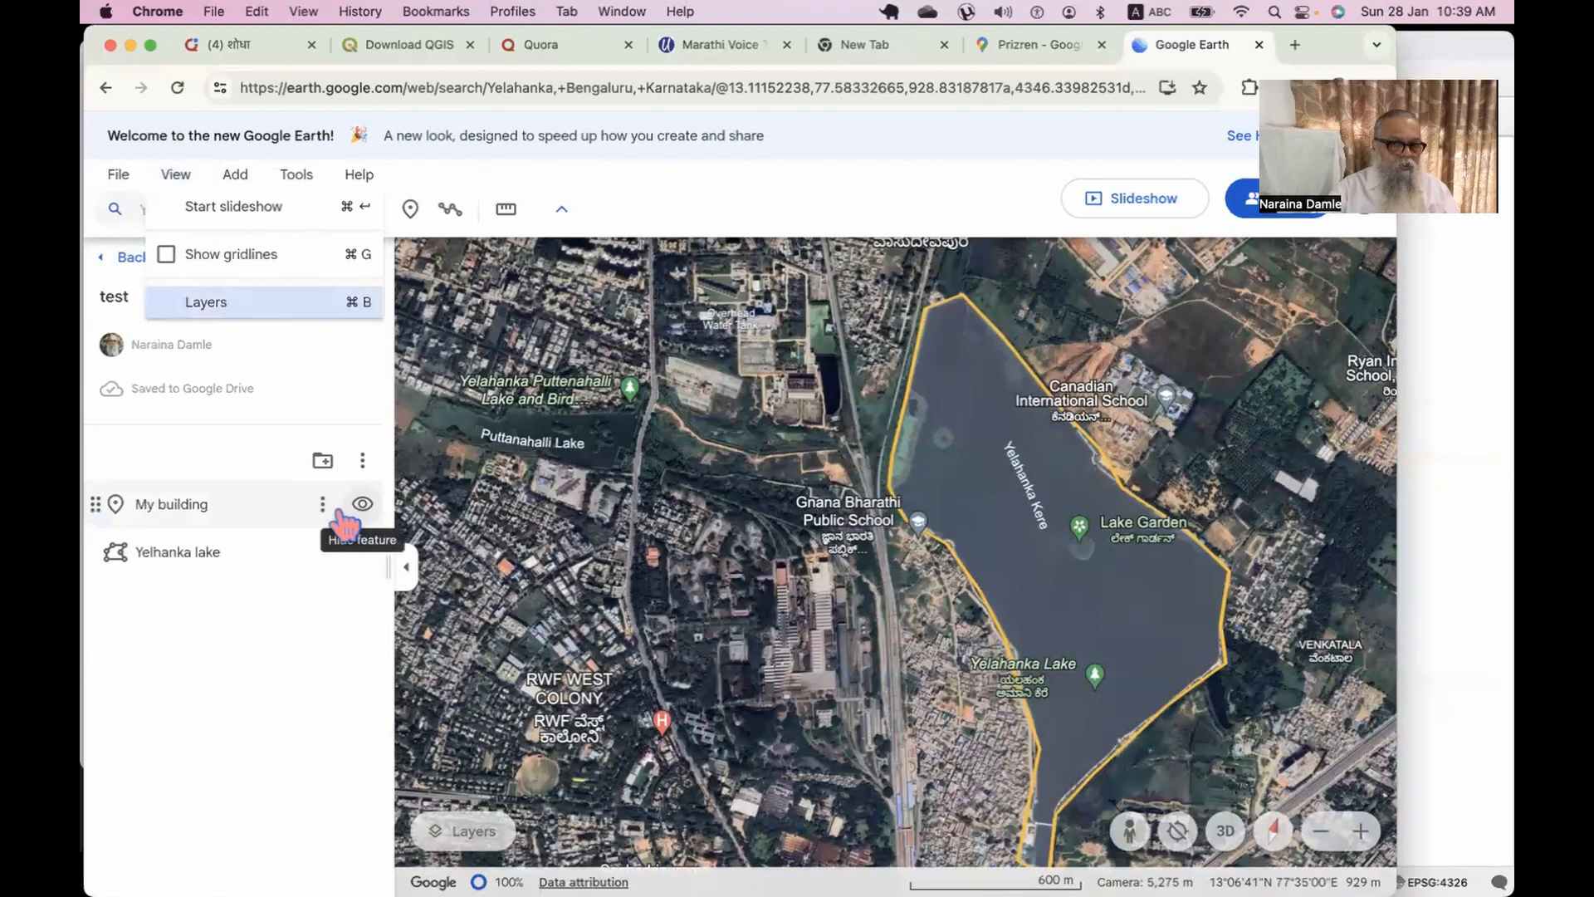
click(325, 507)
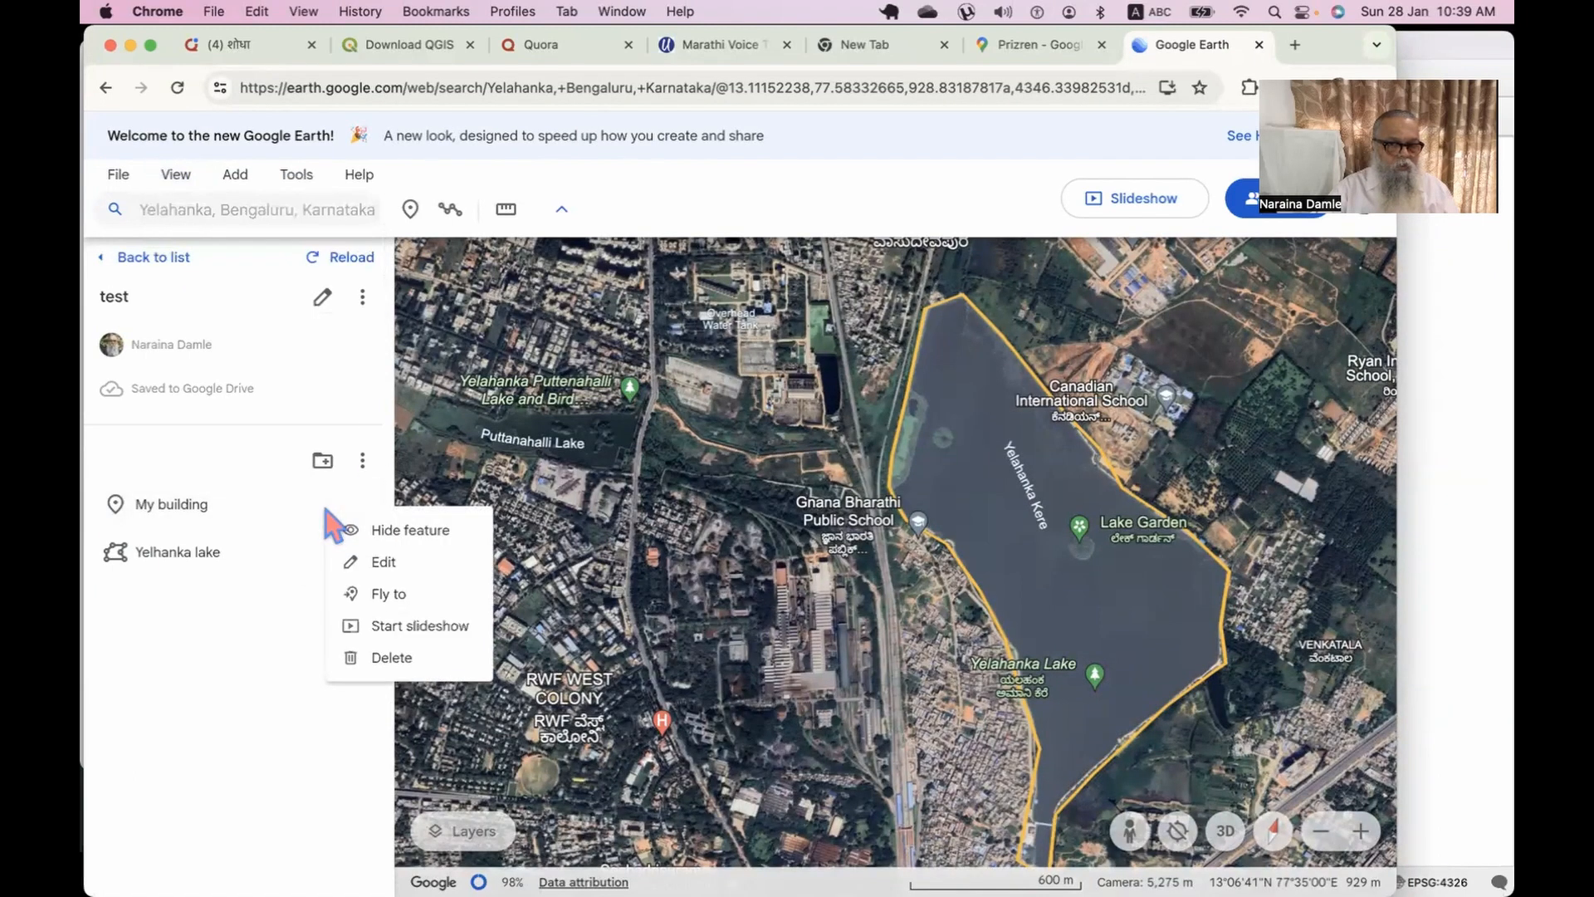
click(402, 594)
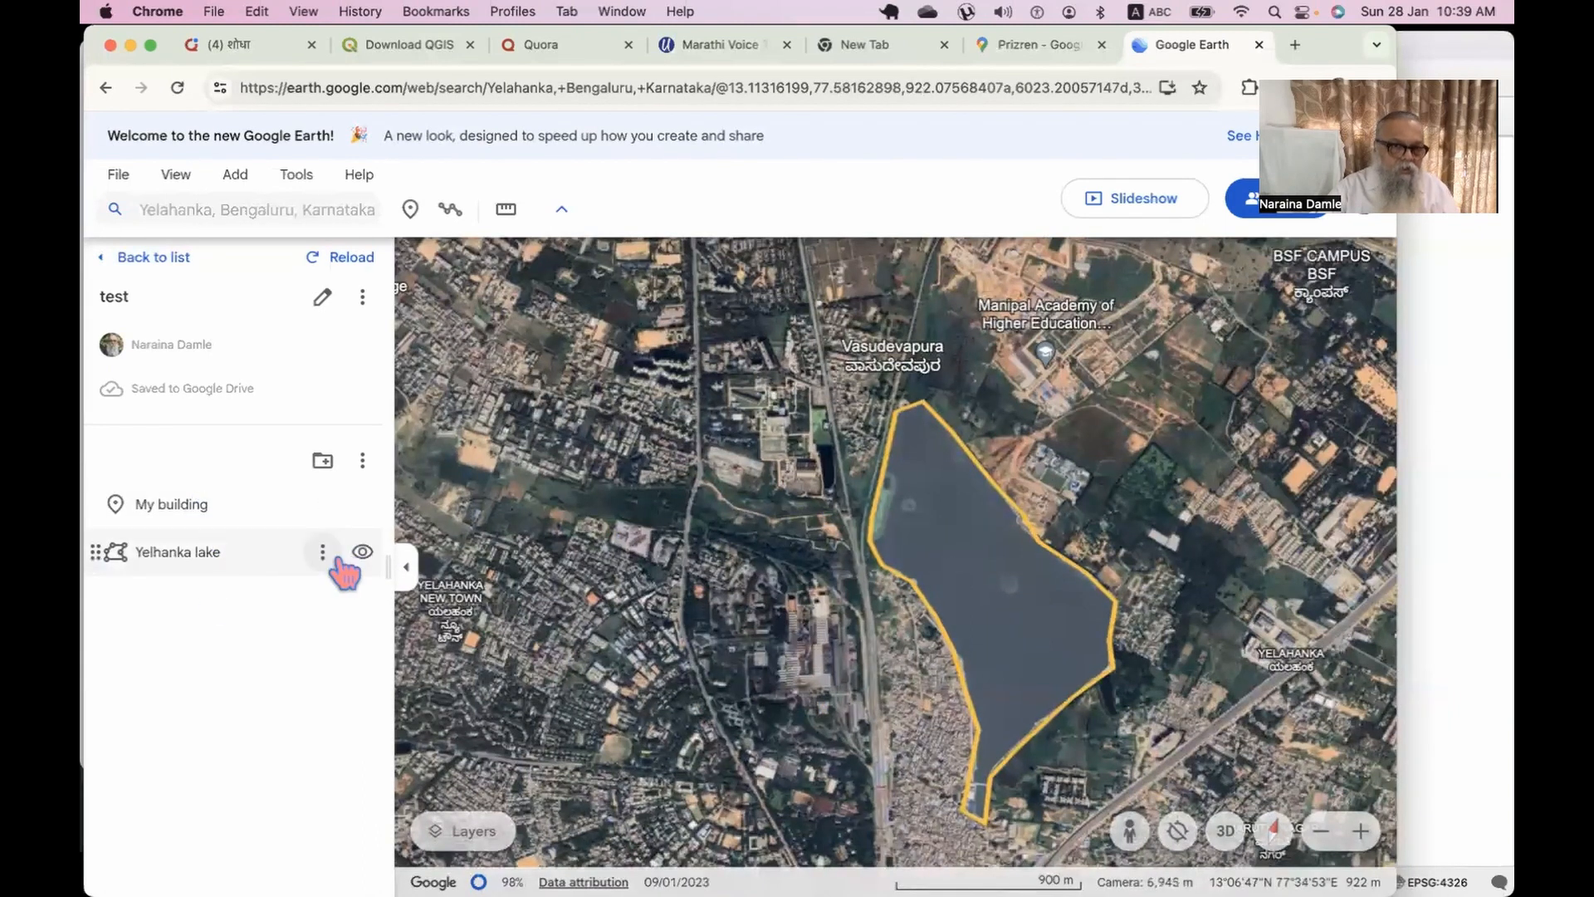
Export the test project as test.kml and show the downloaded file in its folder.
mouse_move(86, 208)
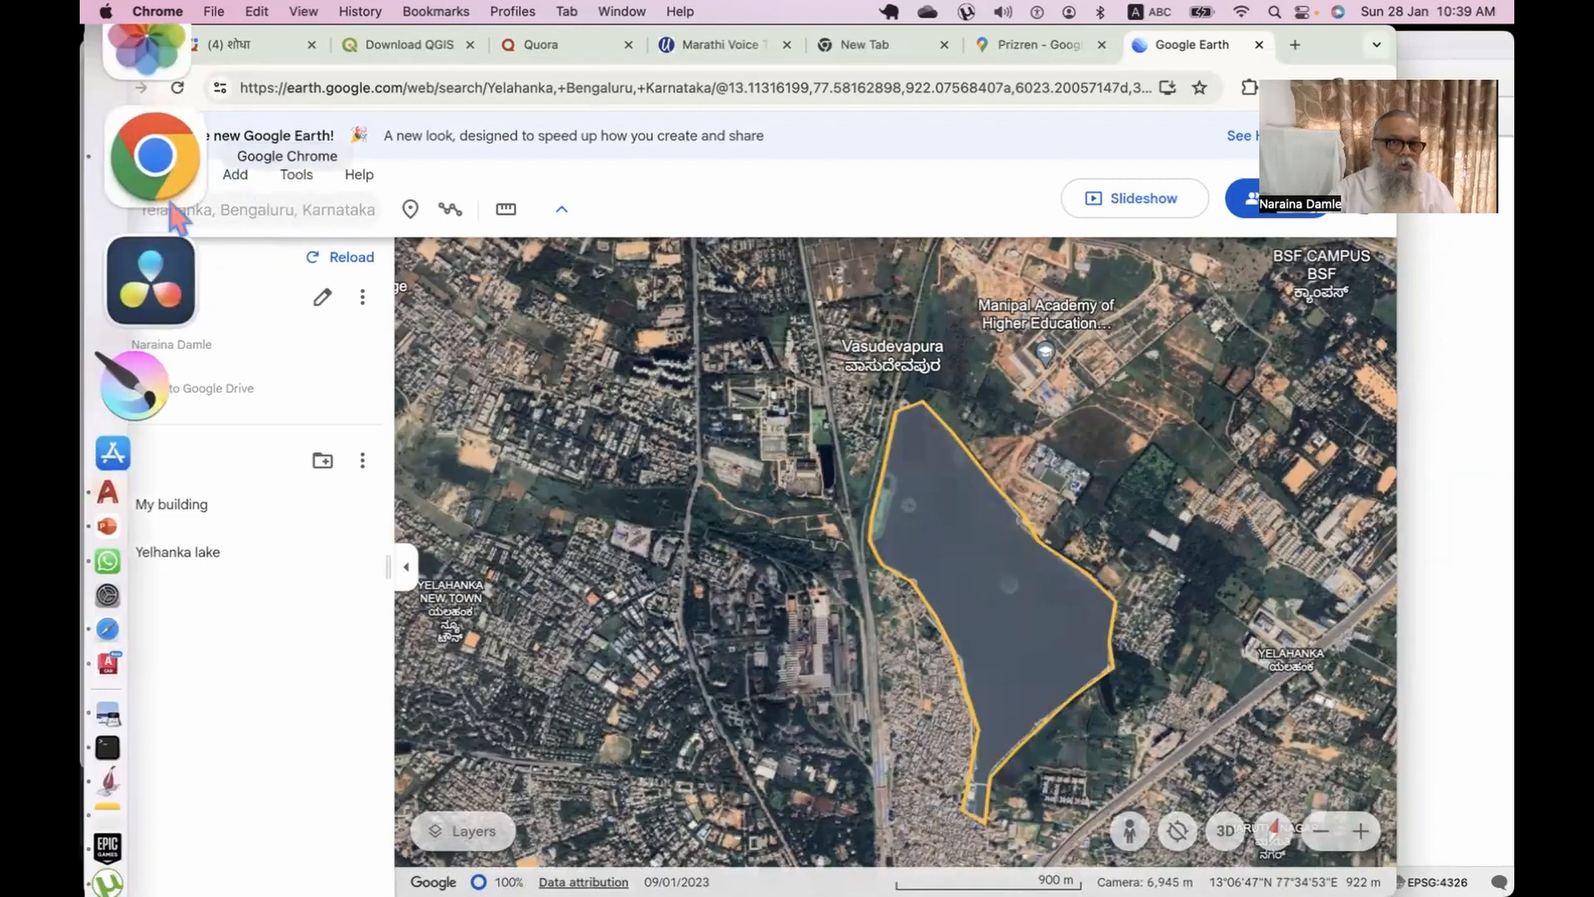
click(118, 177)
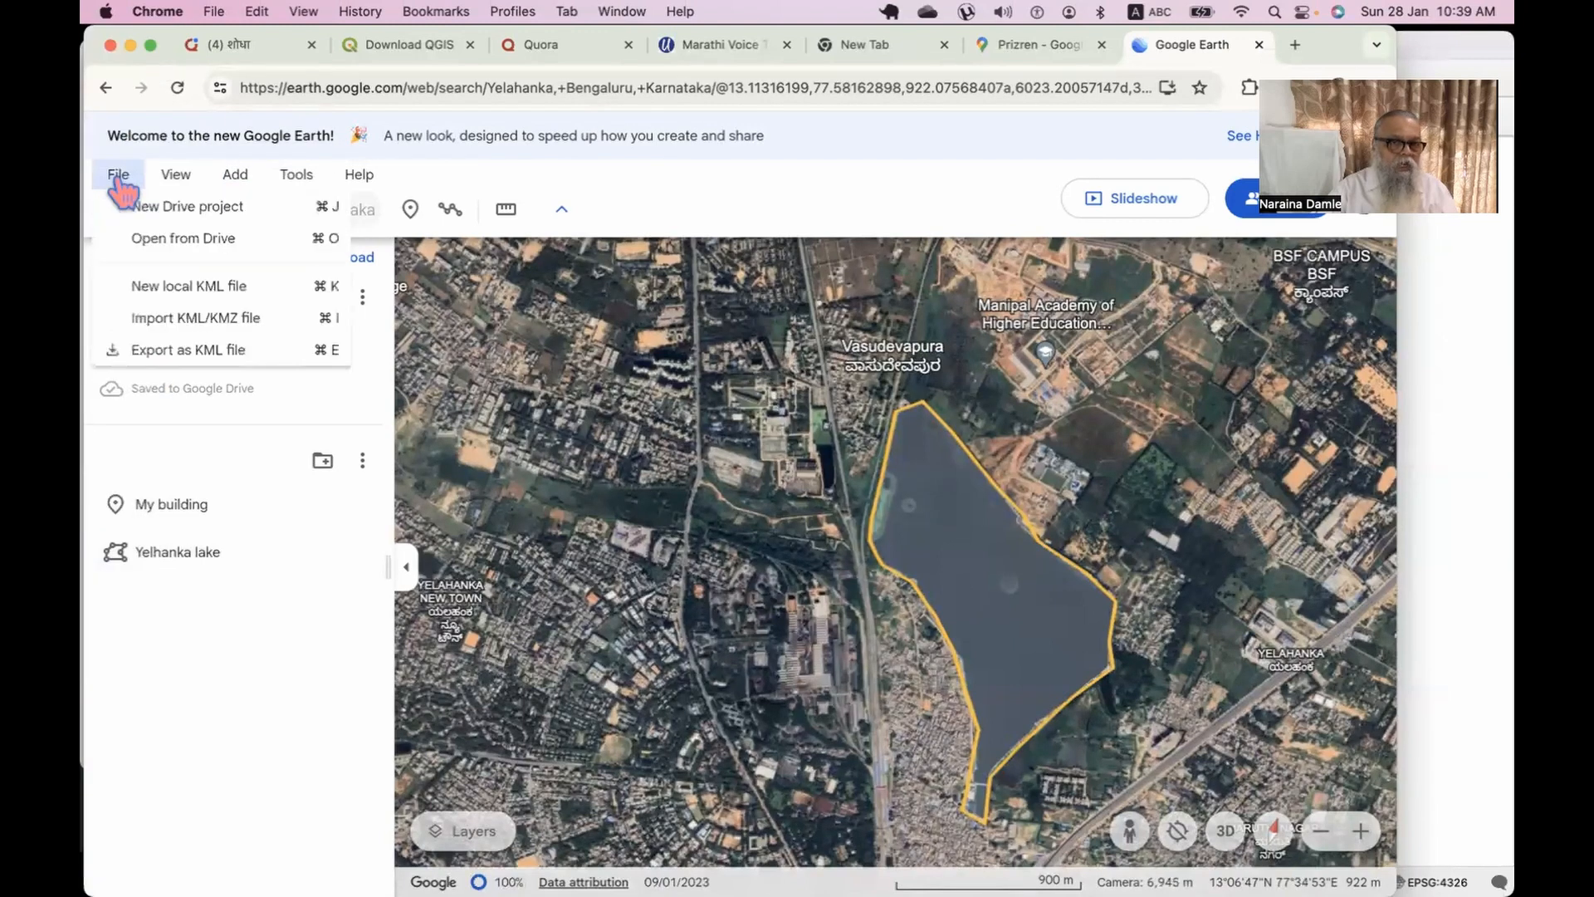
click(187, 357)
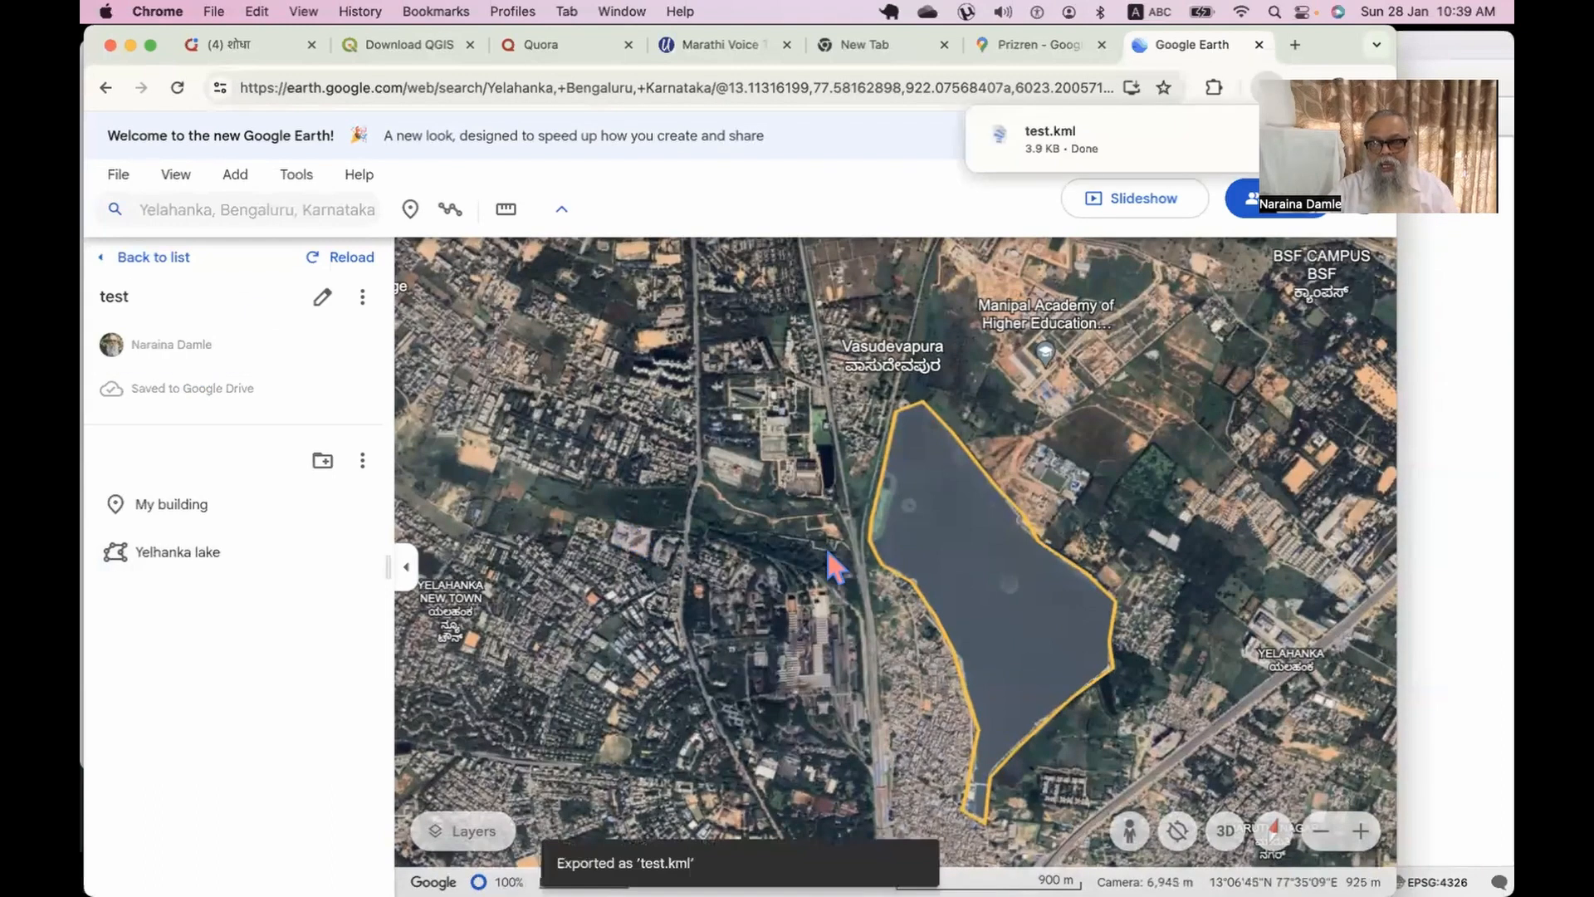
mouse_move(1137, 137)
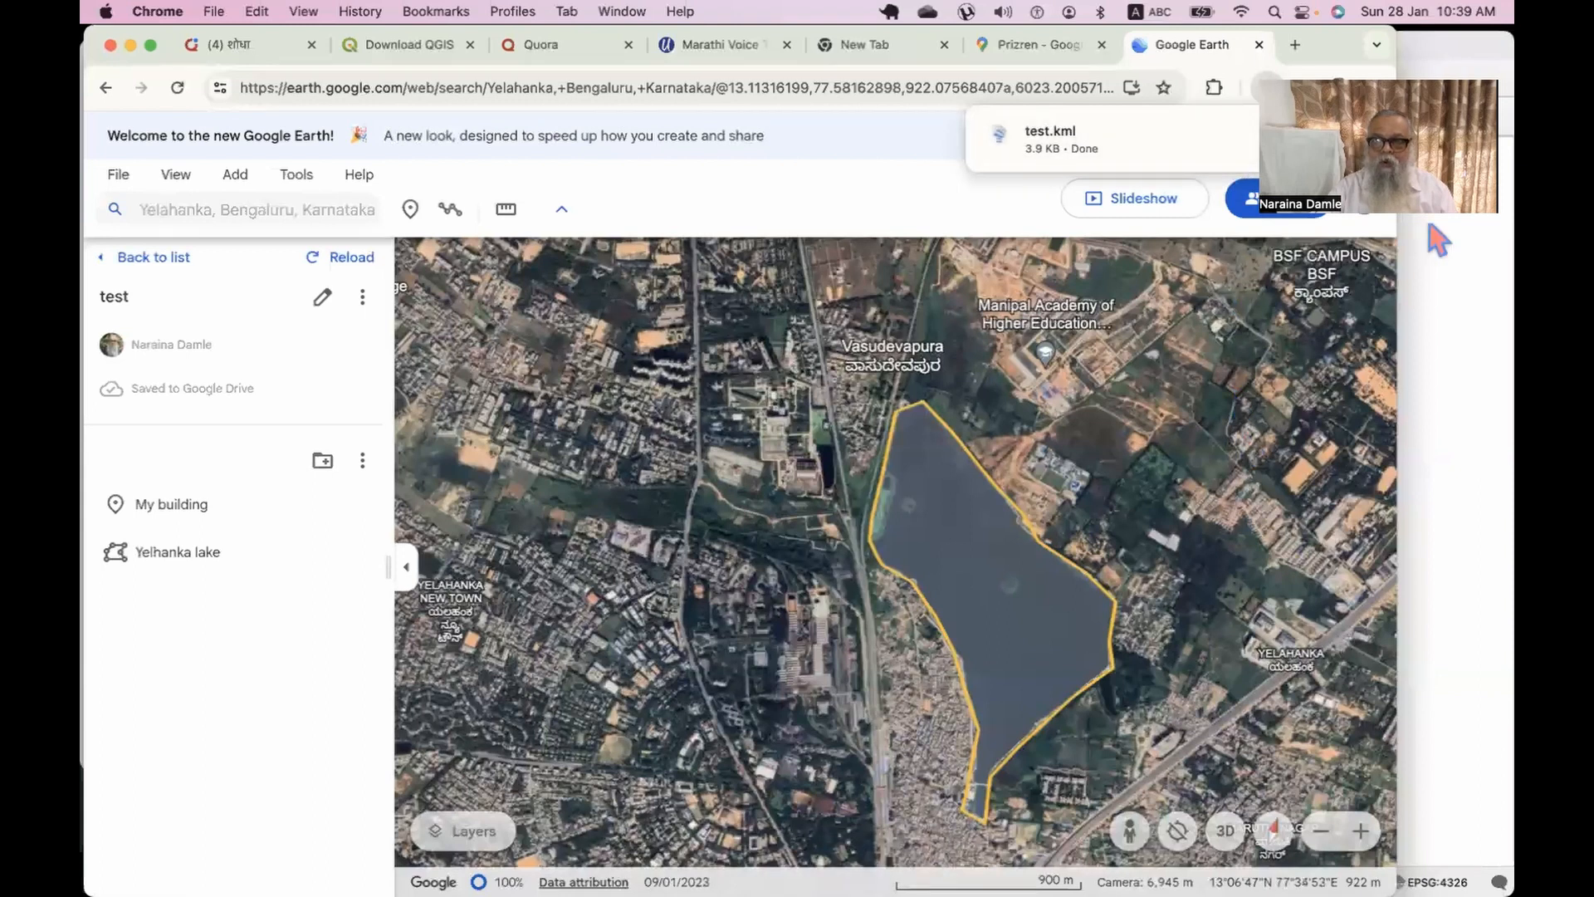
drag(1402, 150, 1395, 403)
mouse_move(1050, 164)
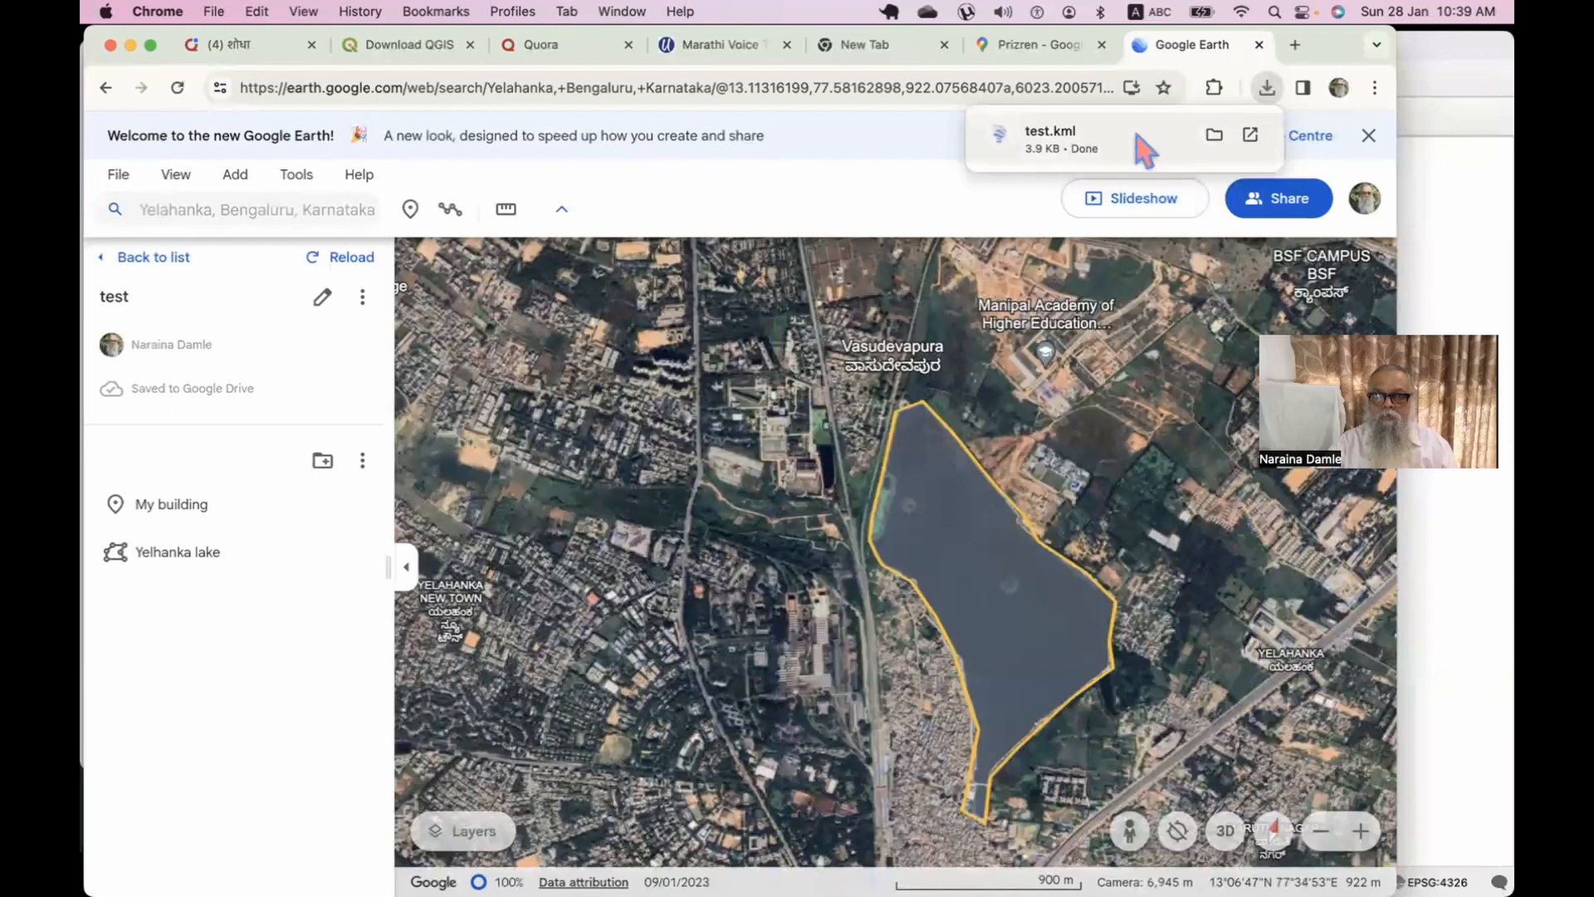
click(1213, 137)
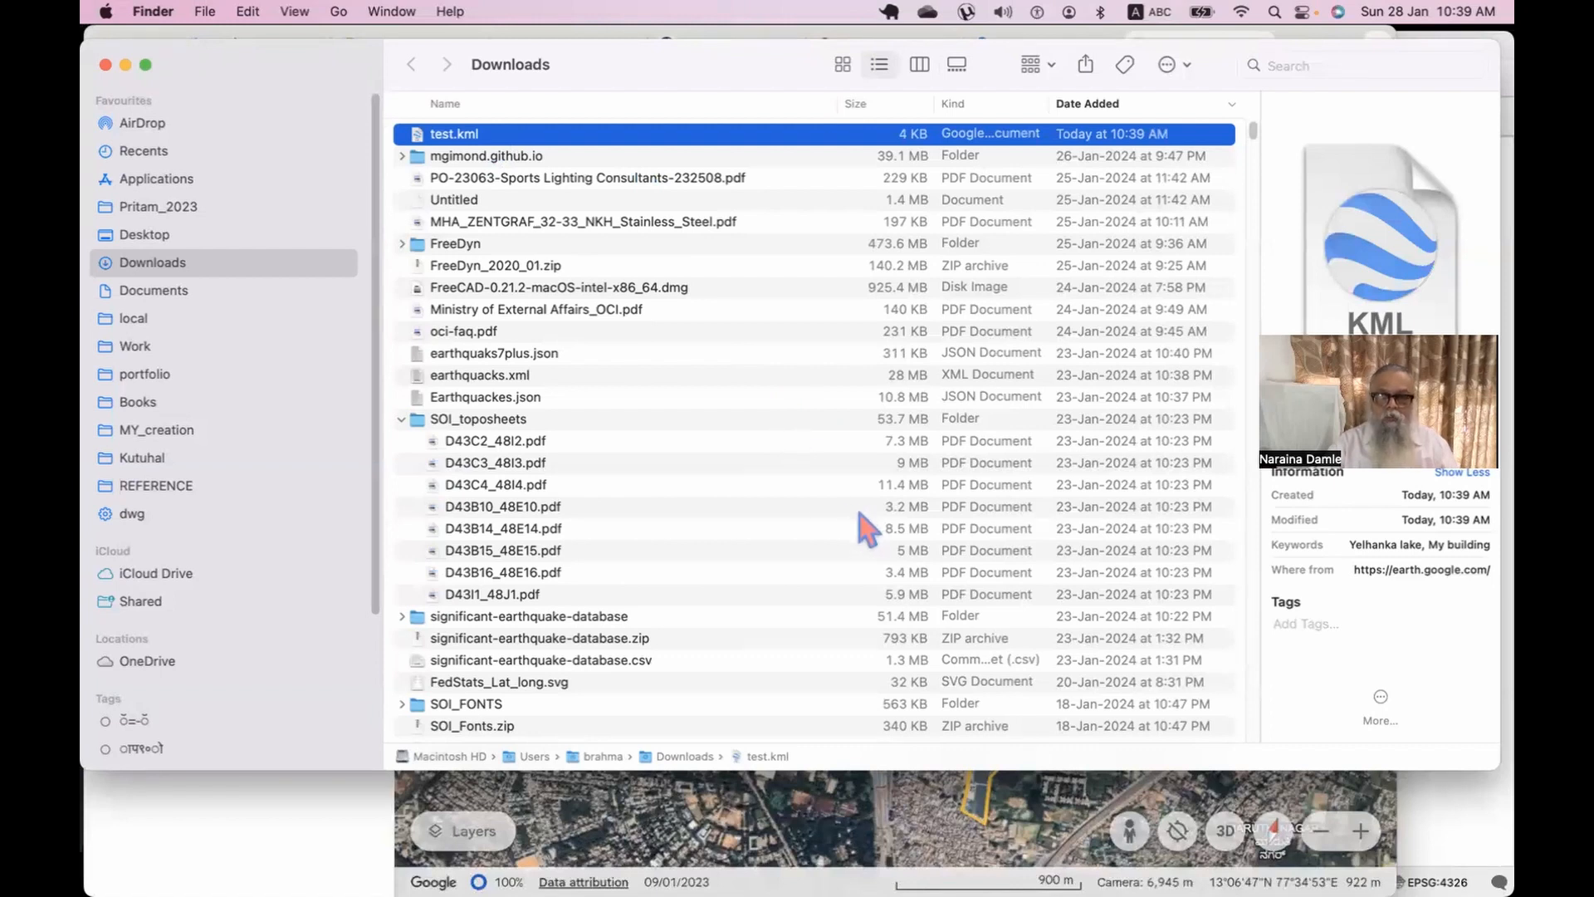
Review test.kml in the Downloads folder, then bring up Launchpad.
mouse_move(87, 249)
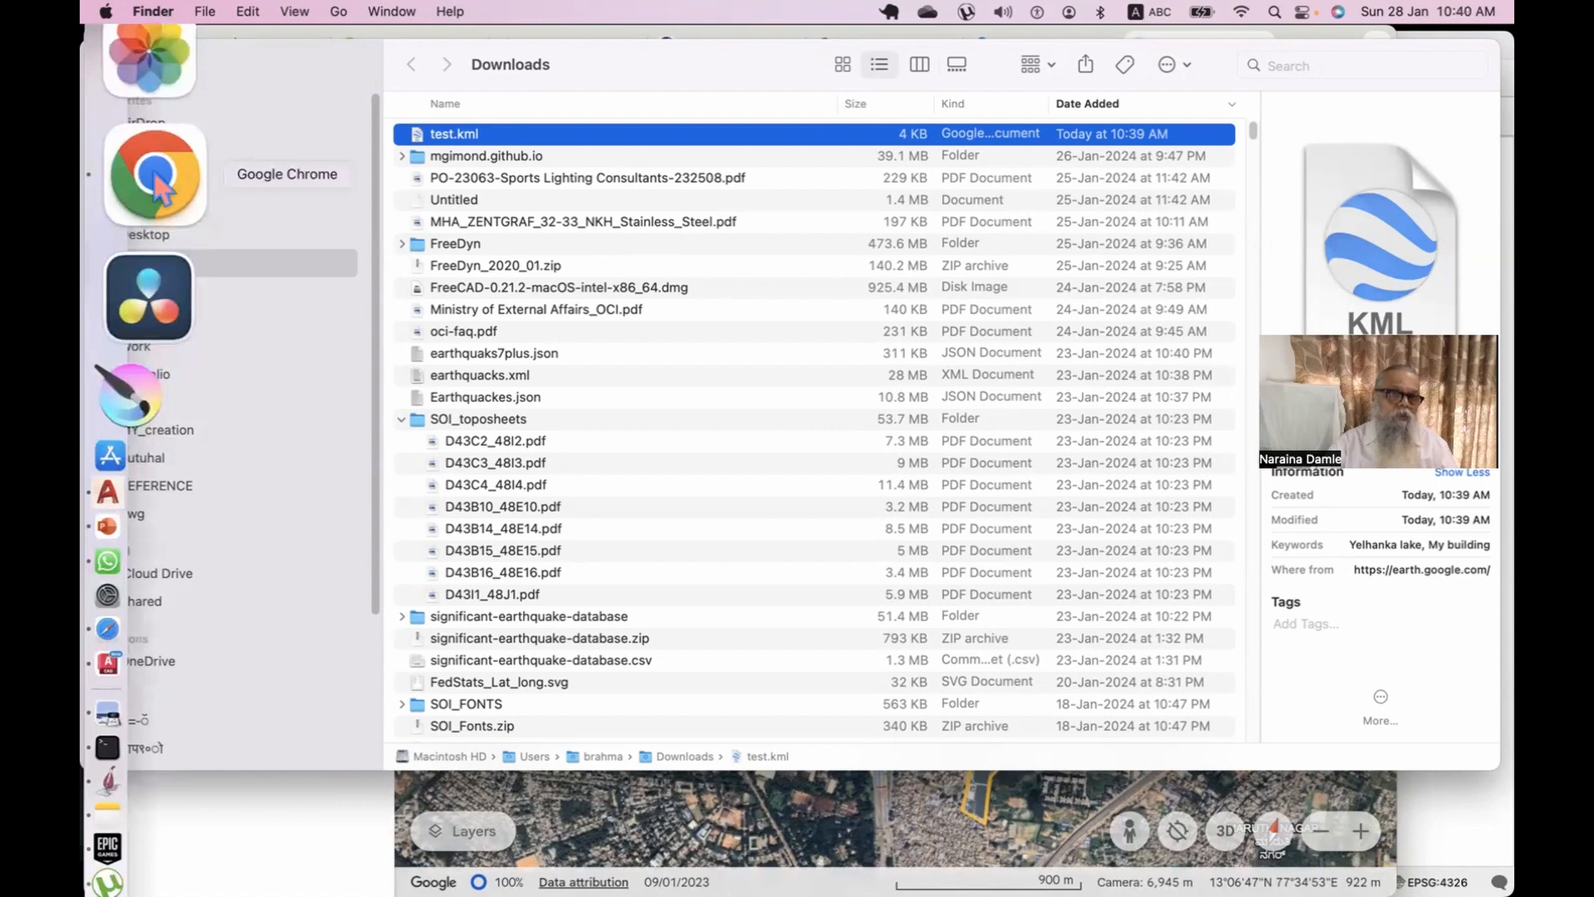
click(155, 117)
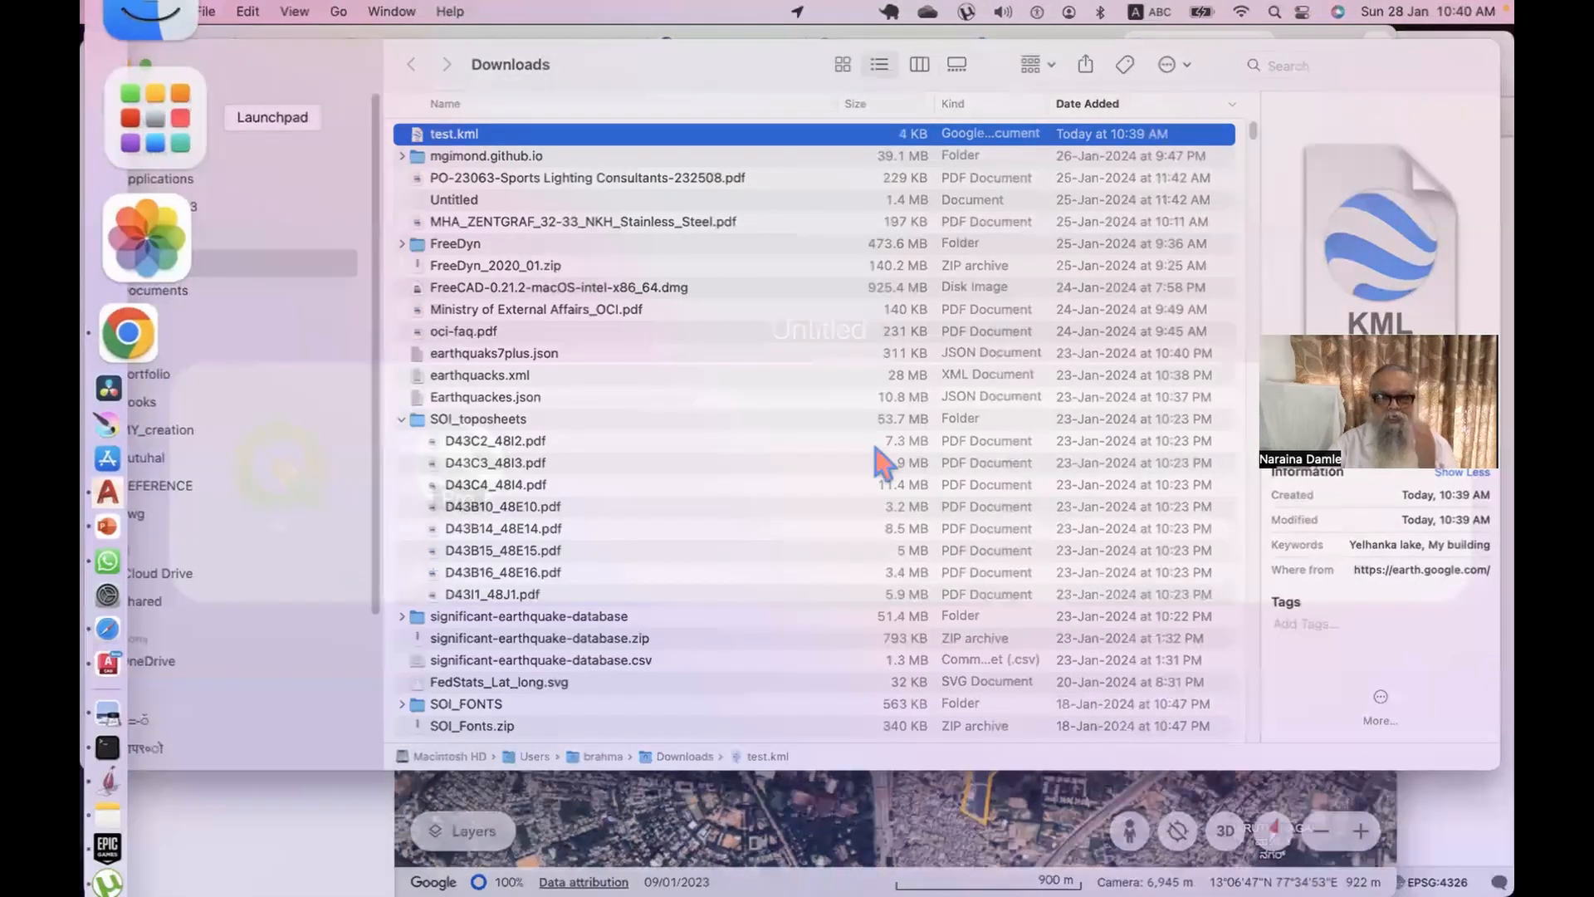
Launch Google Earth Pro and dismiss the Start-up Tips so the globe over Asia shows.
click(461, 486)
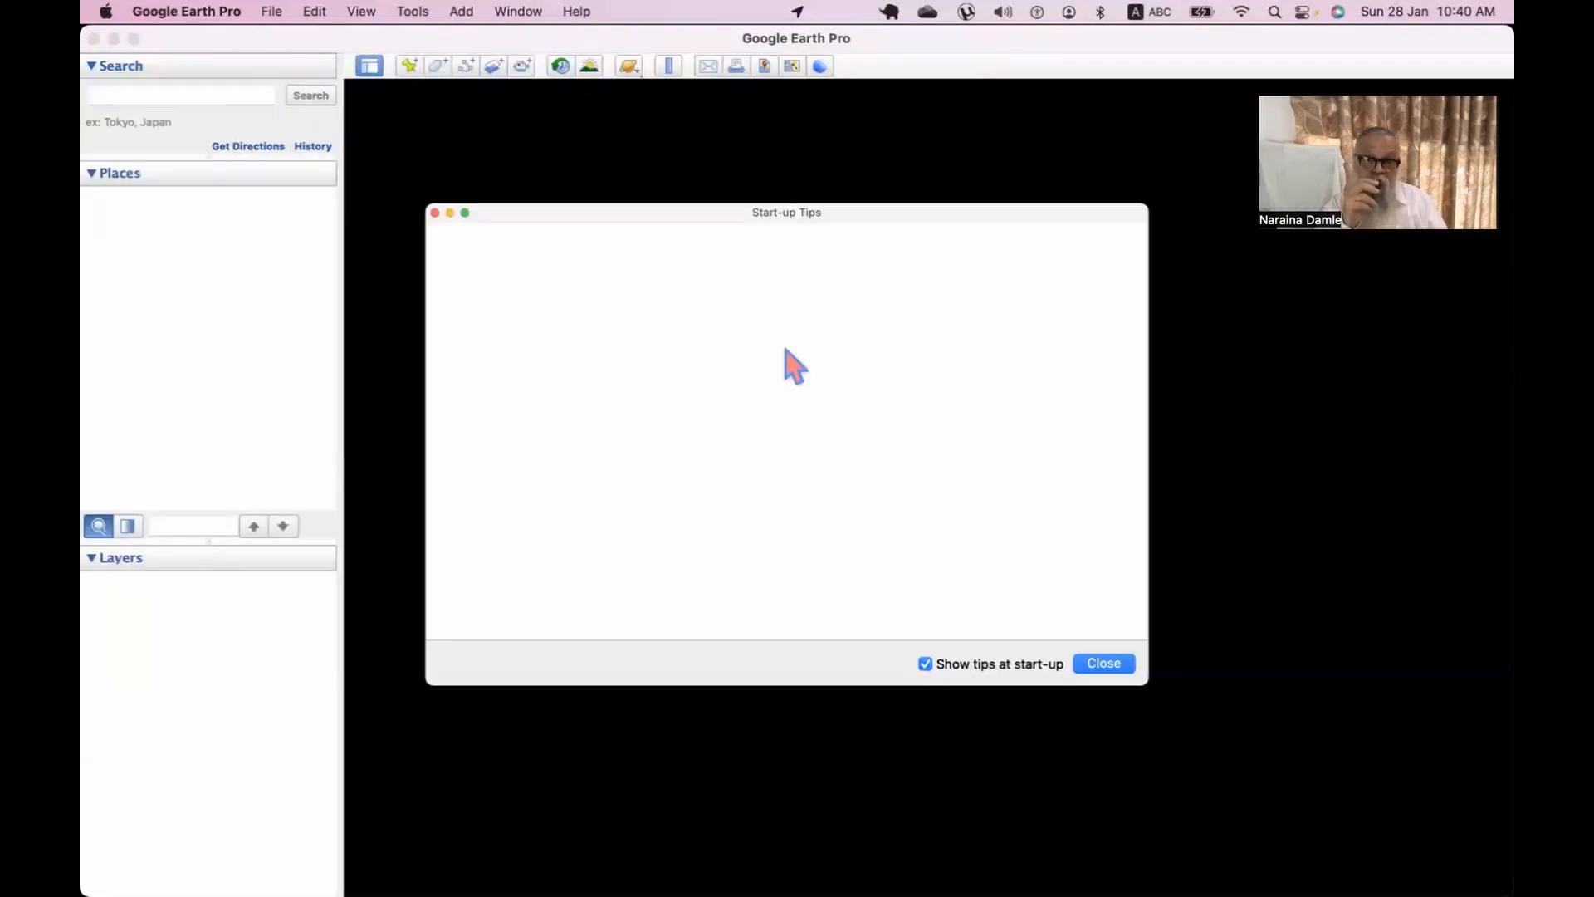
click(1102, 663)
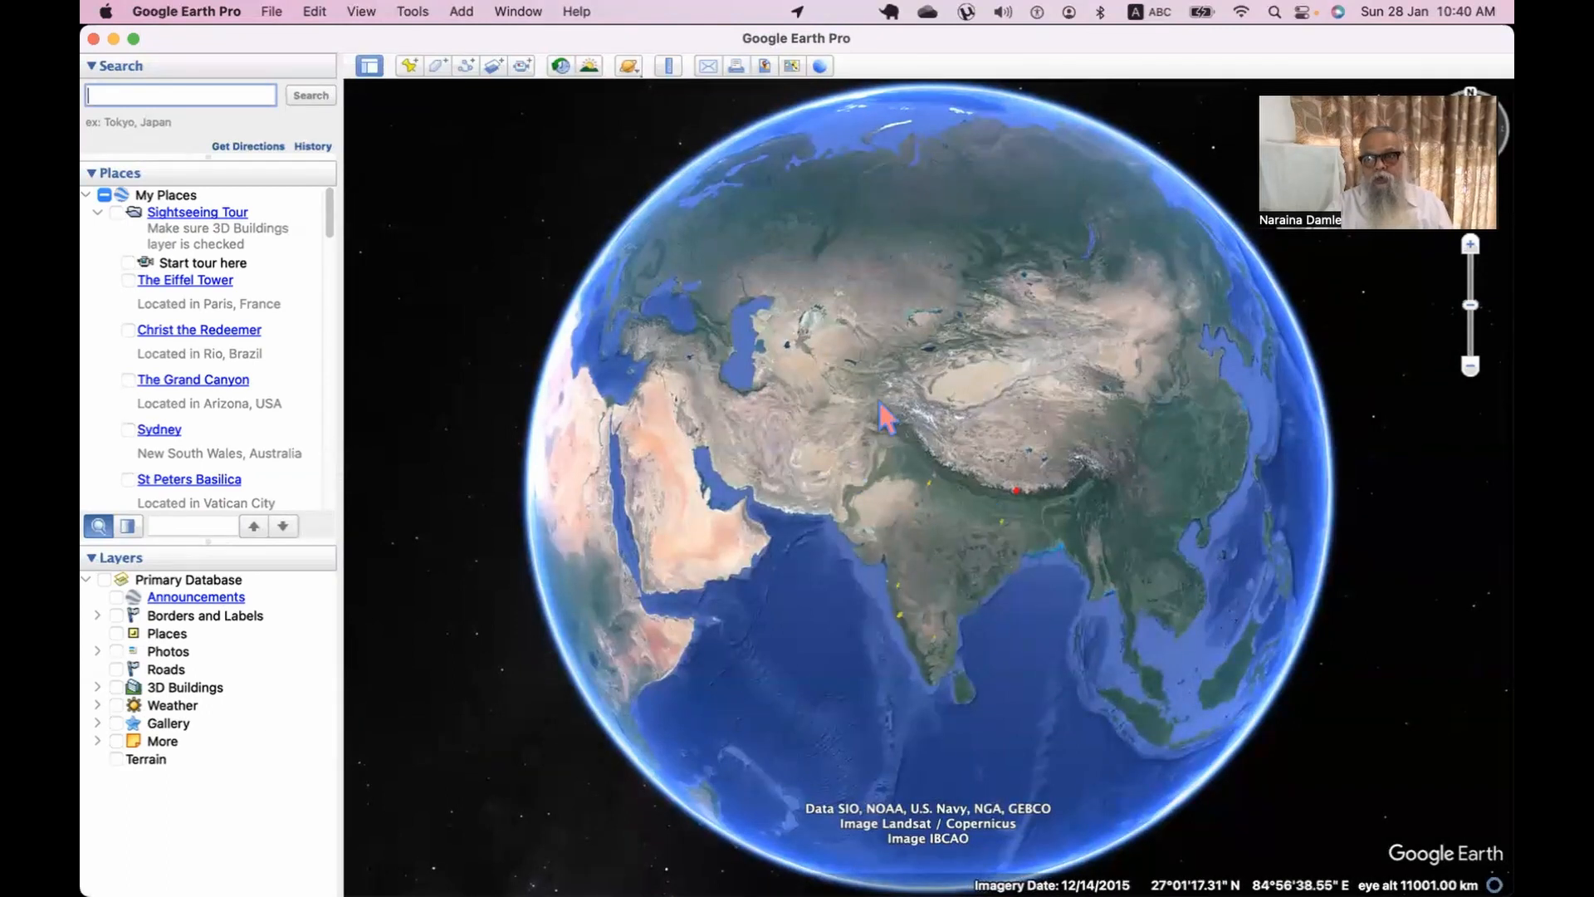
Open test.kml from the Downloads folder into Temporary Places.
click(271, 13)
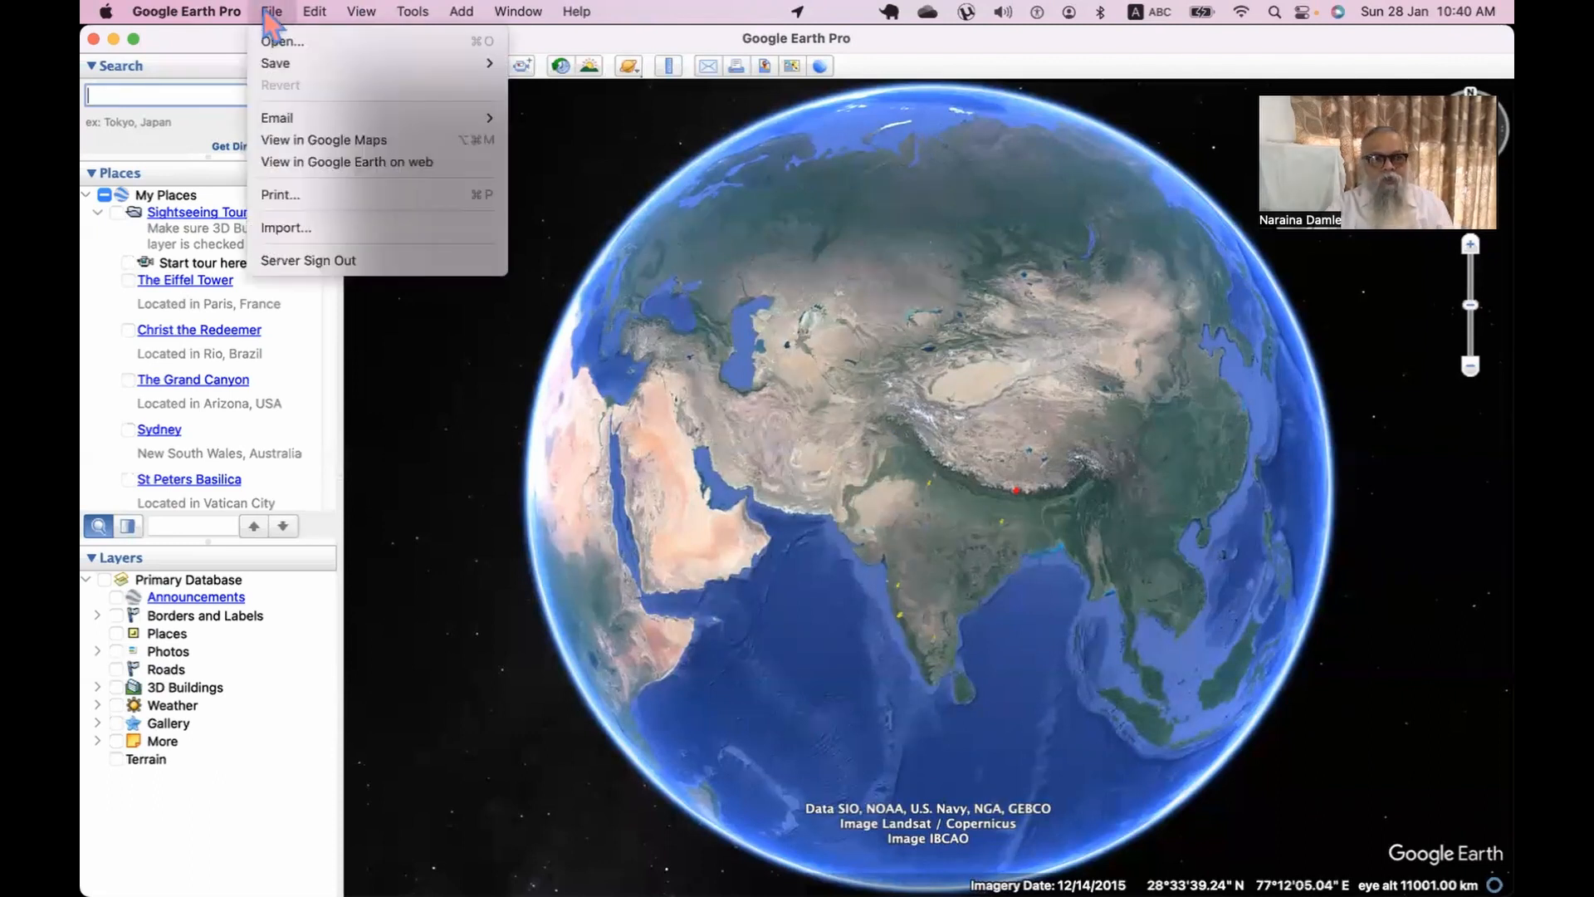
click(286, 41)
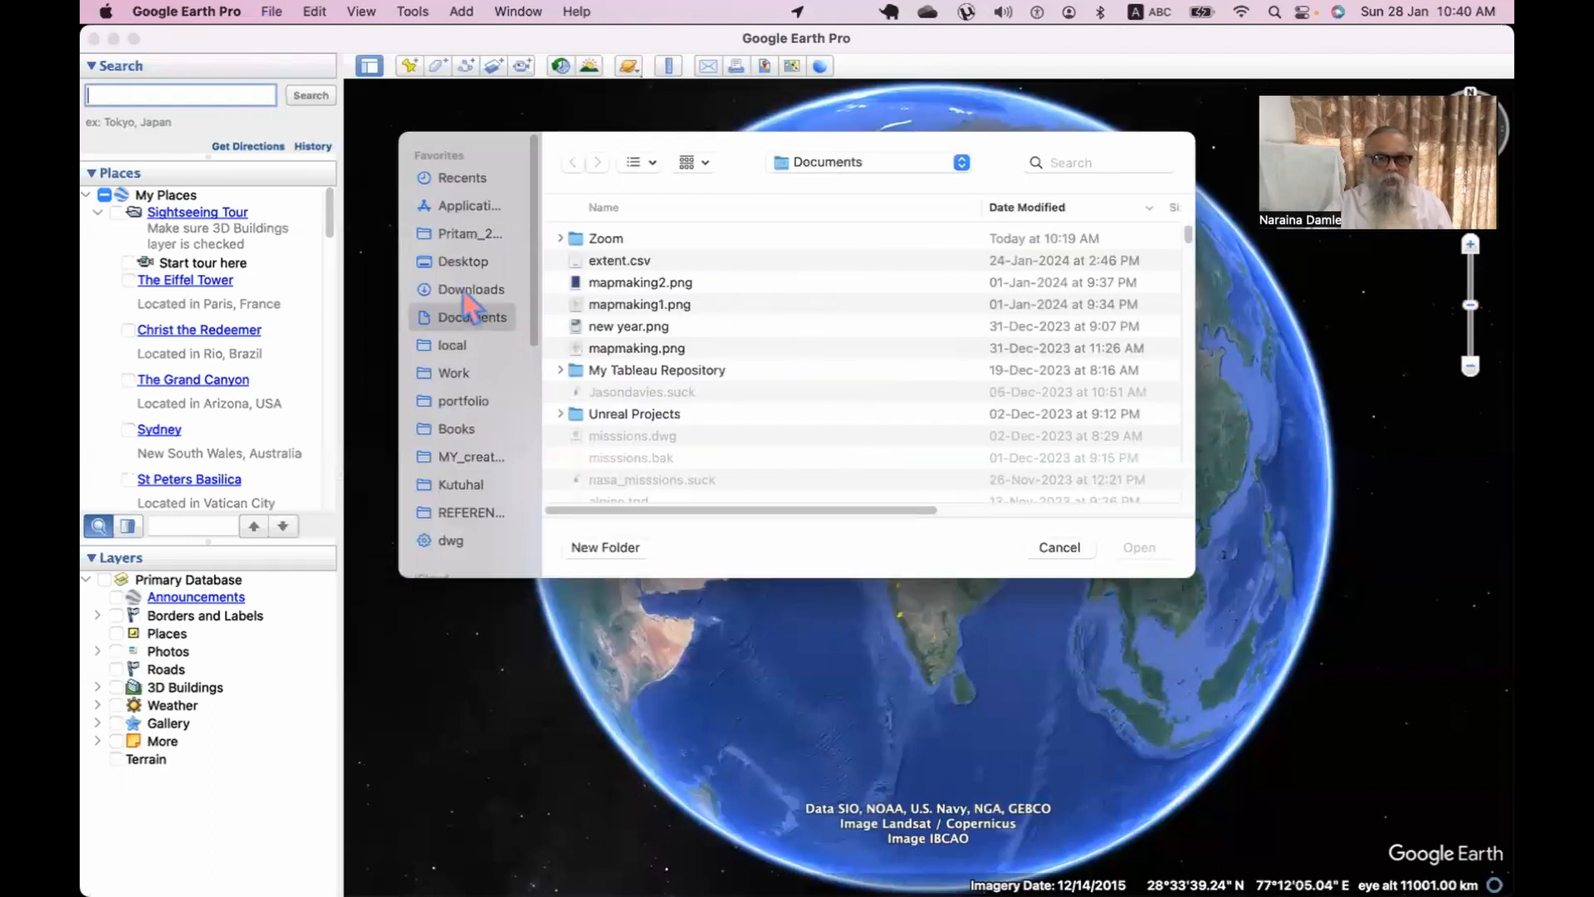
click(468, 289)
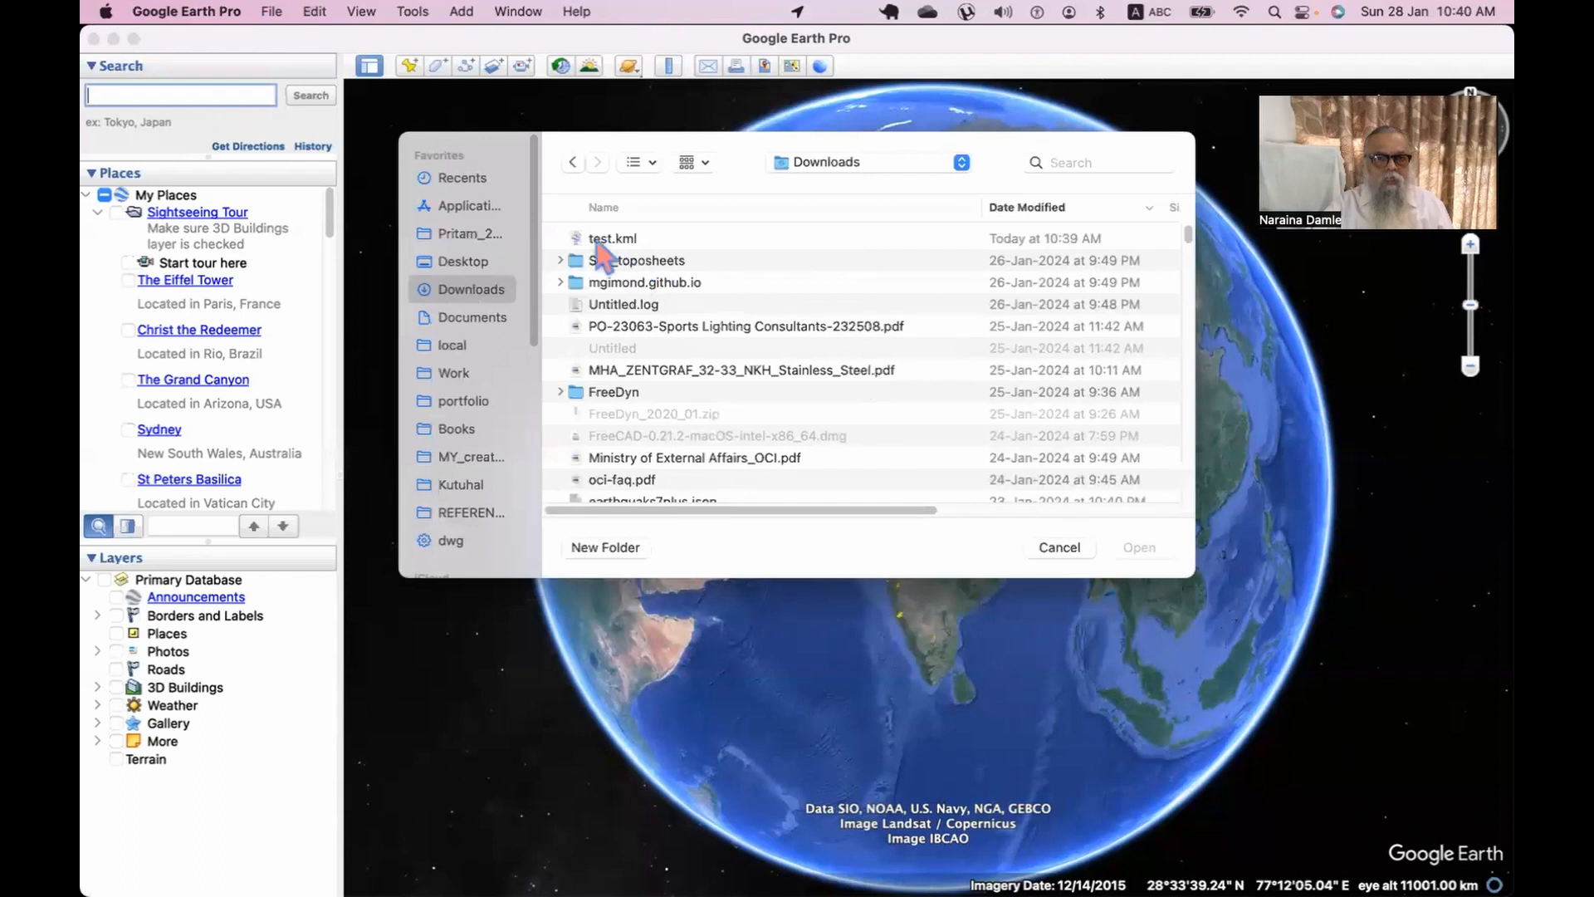
click(597, 241)
click(1134, 550)
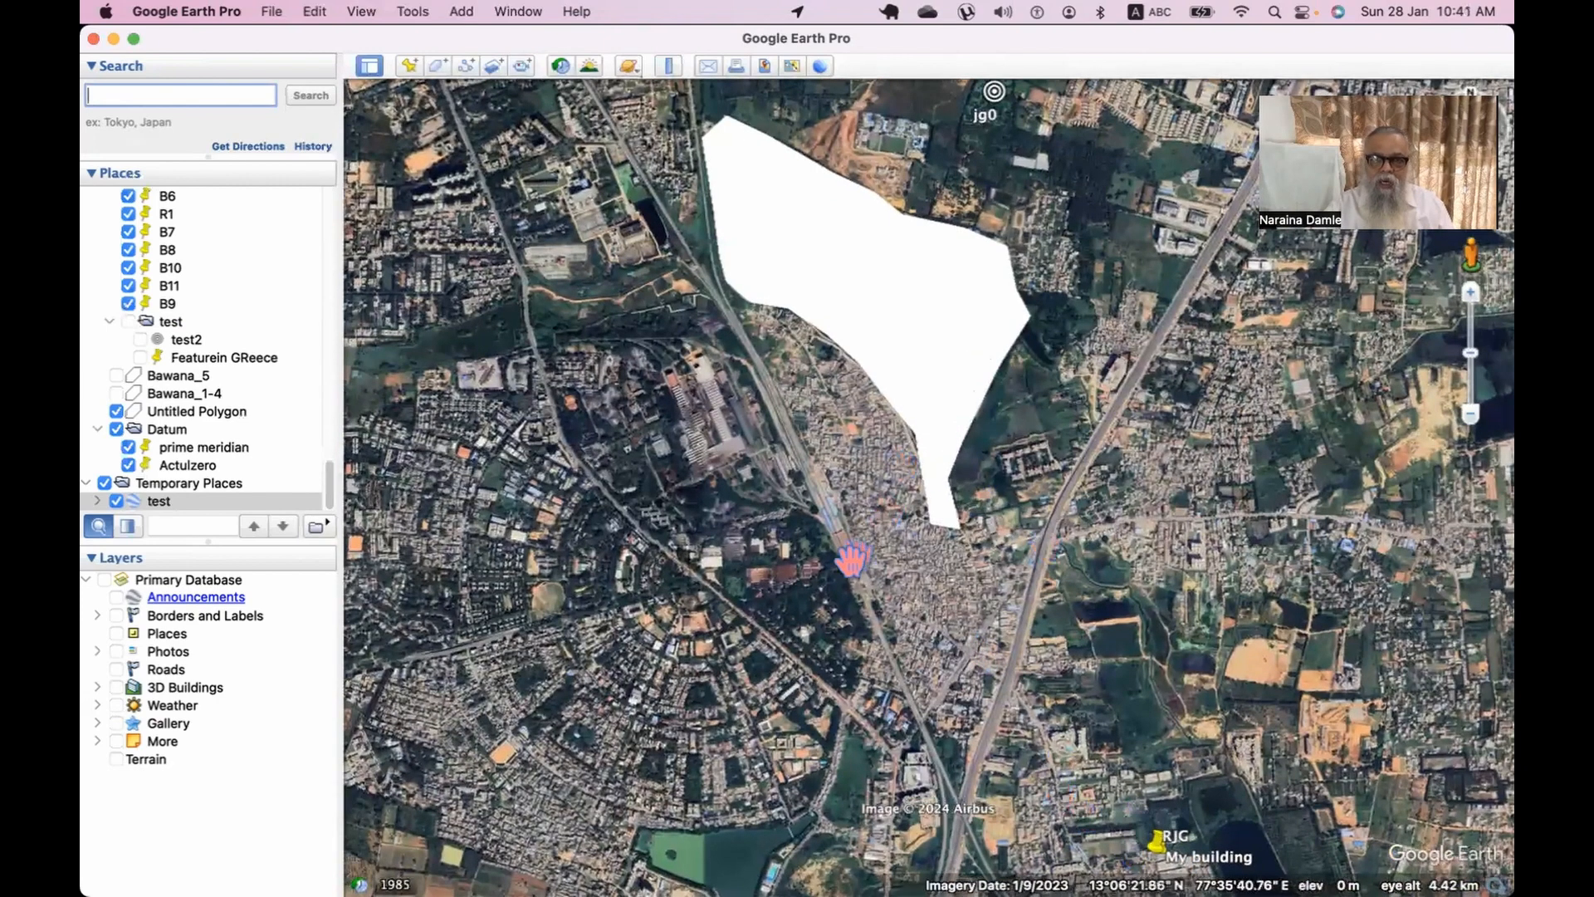
Centre the white test polygon at about 2.69 km eye altitude, then switch back to QGIS.
drag(852, 560, 910, 839)
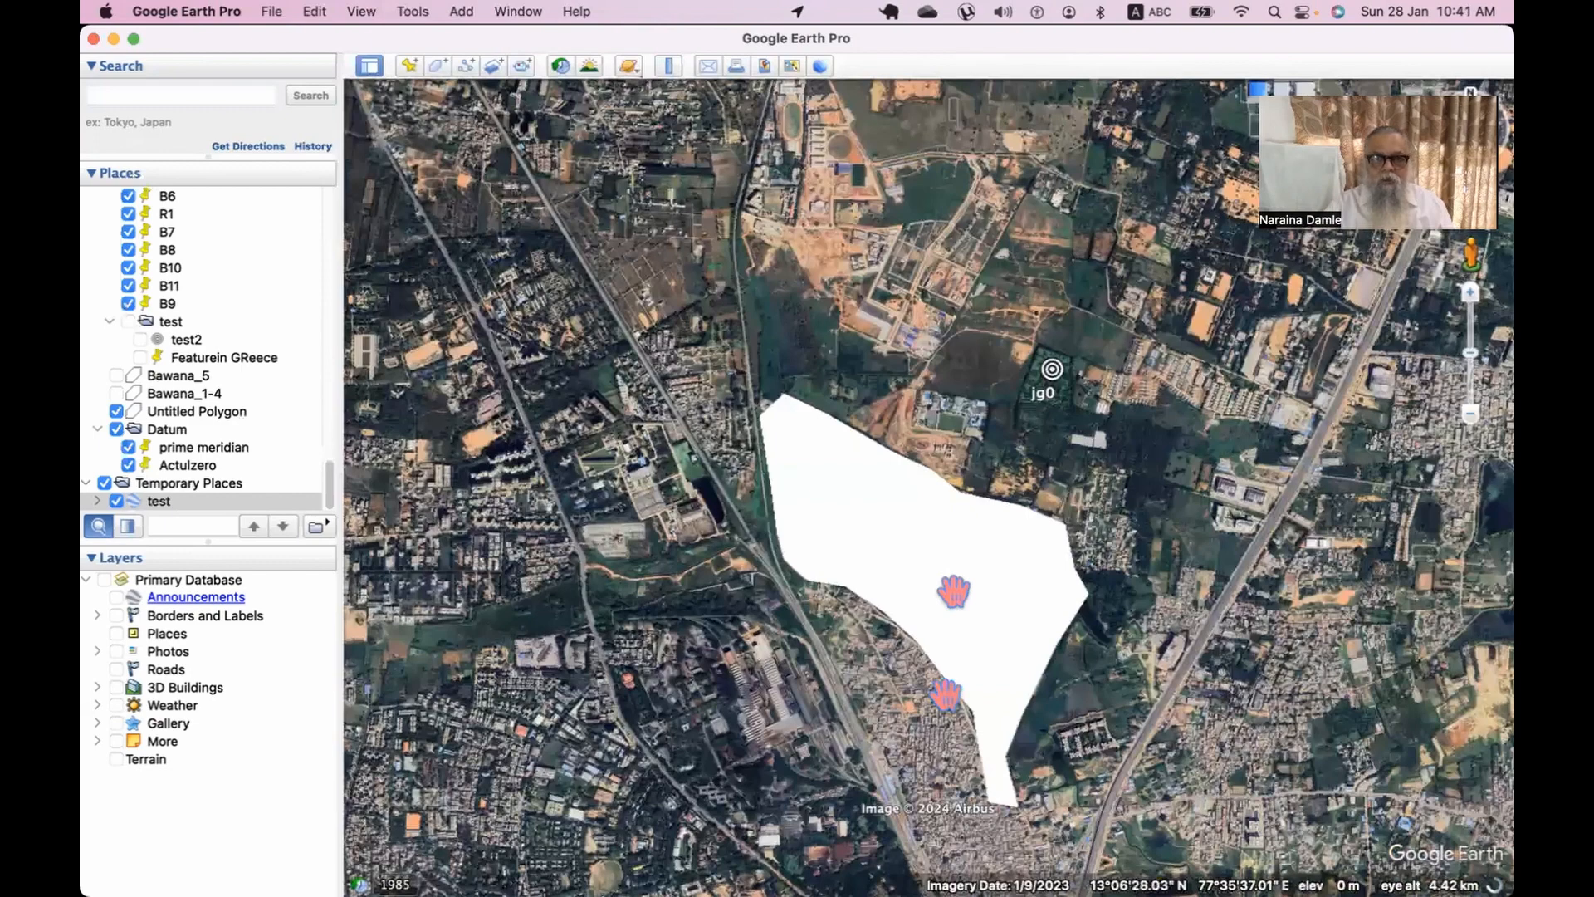
scroll(953, 591, down, 3)
scroll(953, 591, up, 3)
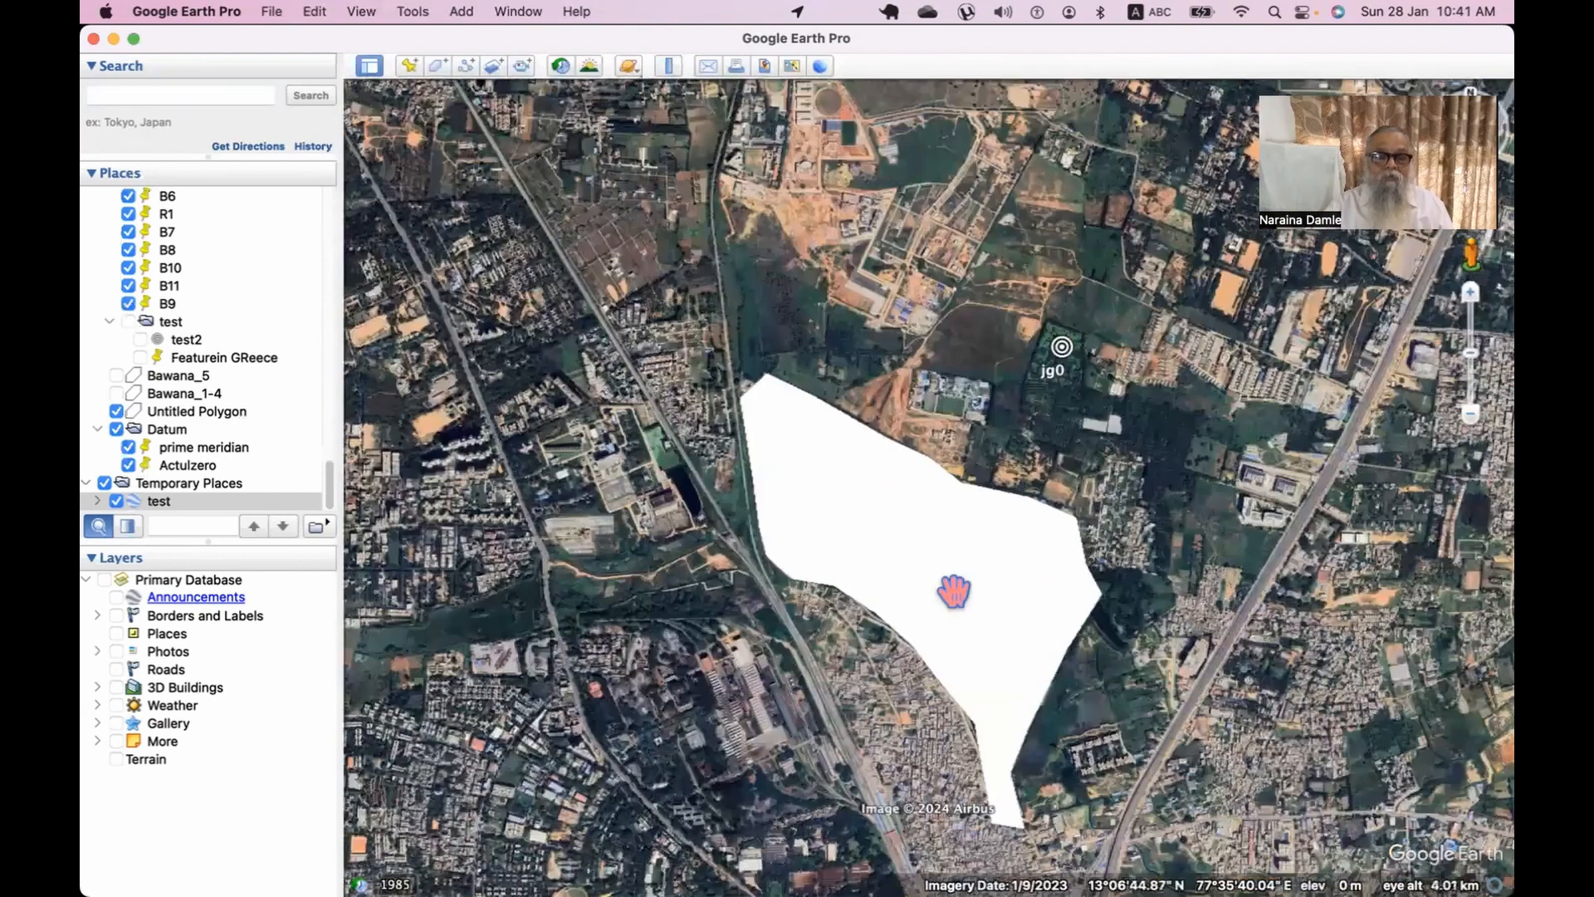
scroll(953, 591, up, 2)
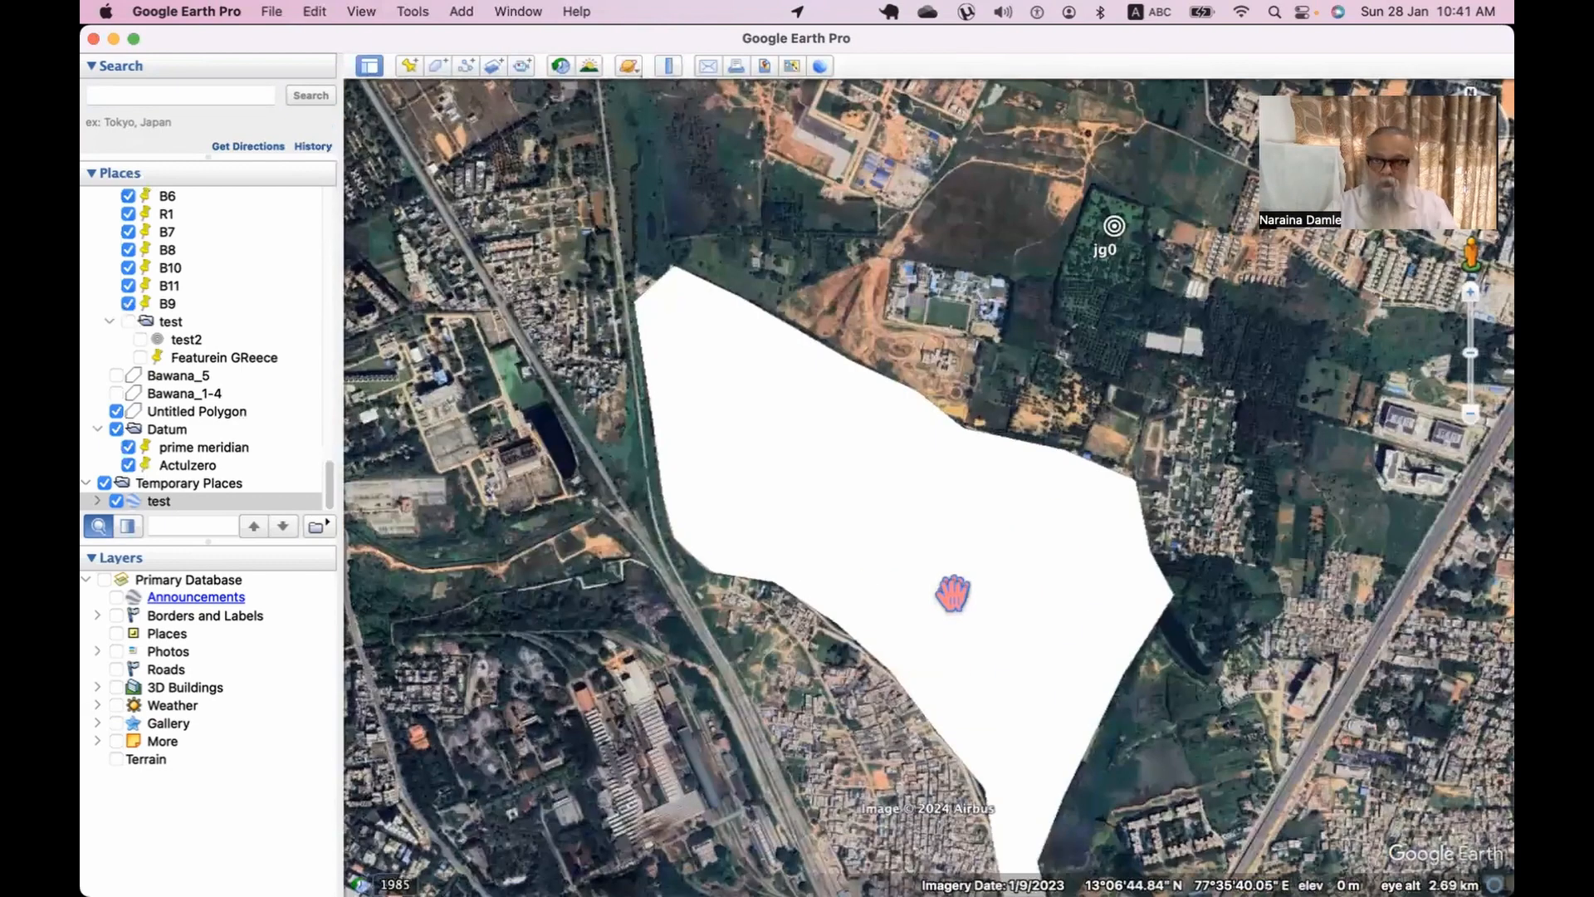
drag(950, 598, 950, 436)
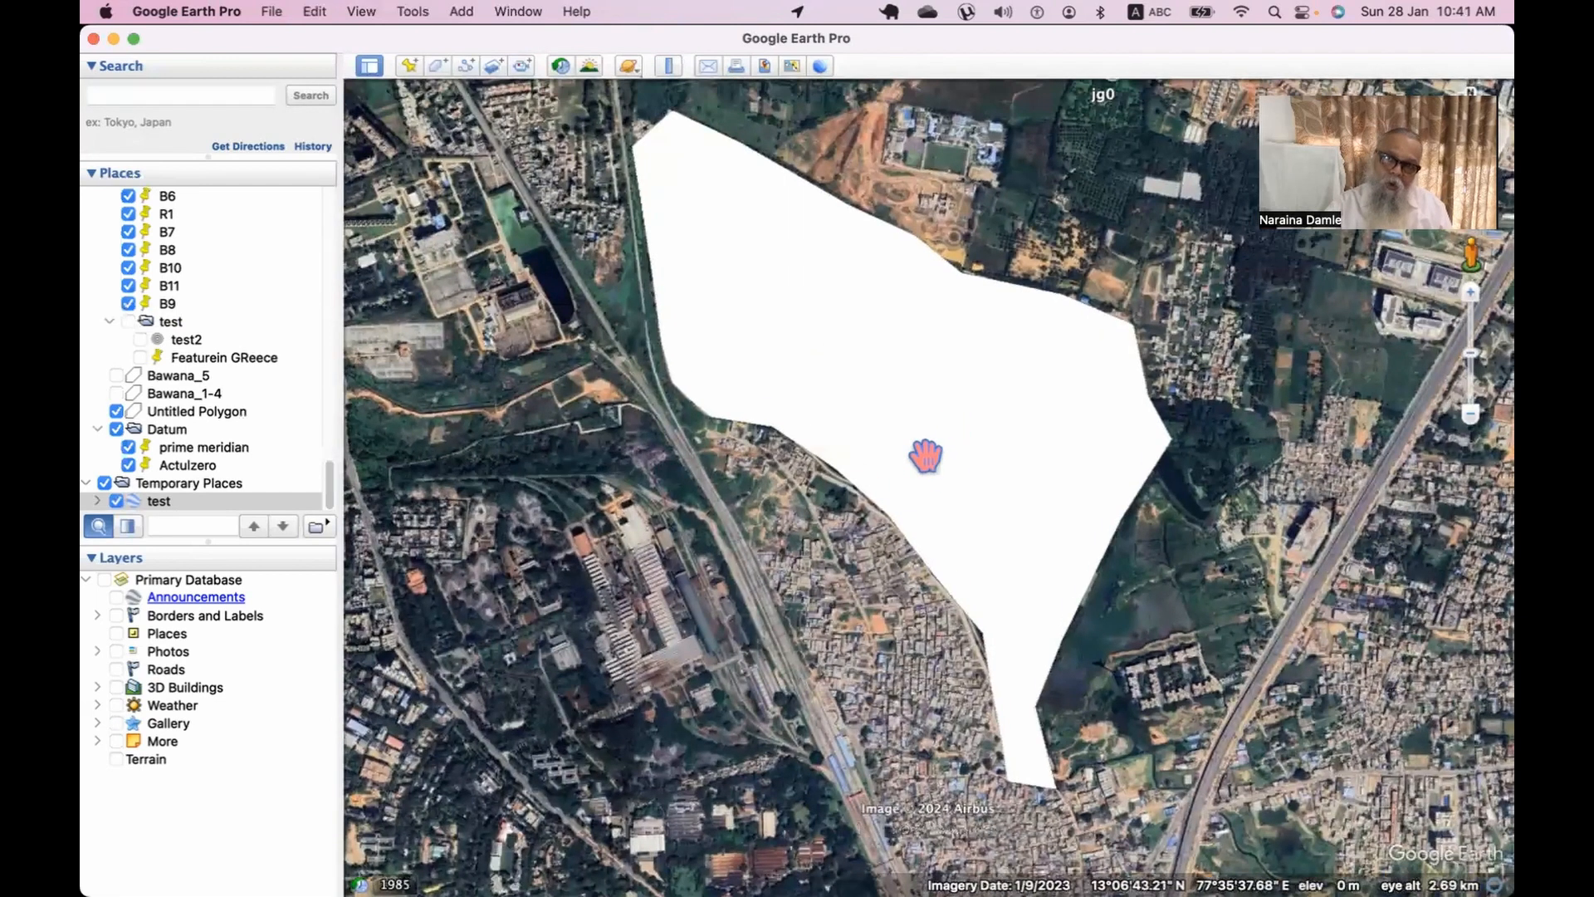
key(super+Tab)
key(super+Tab)
key(super+Tab)
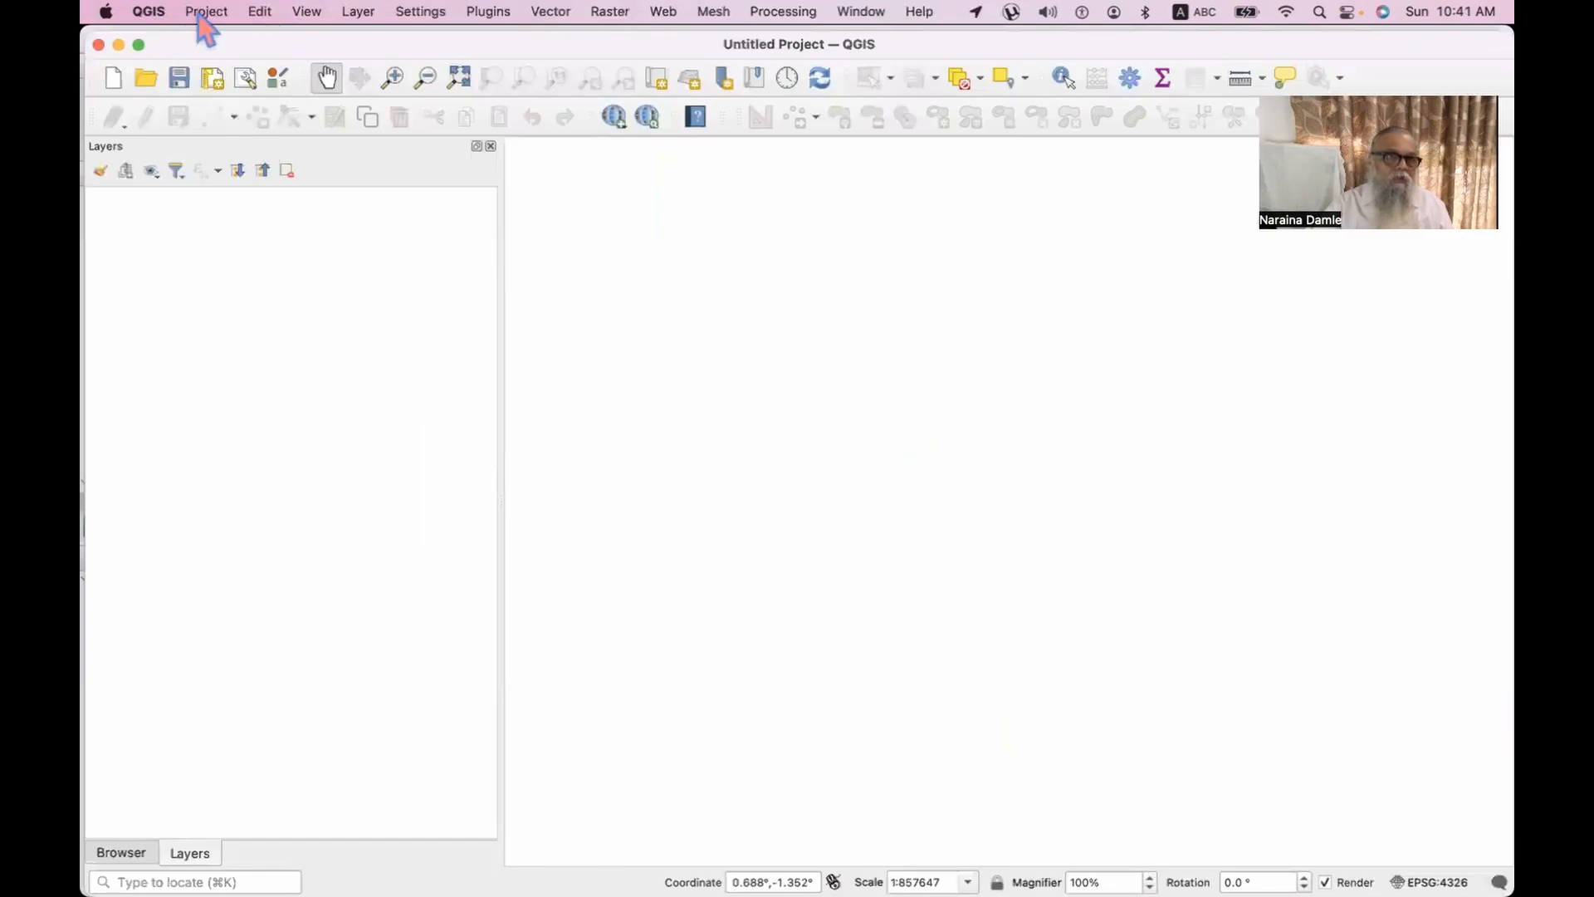
Reveal the desktop and navigate Finder to the Downloads folder.
key(F11)
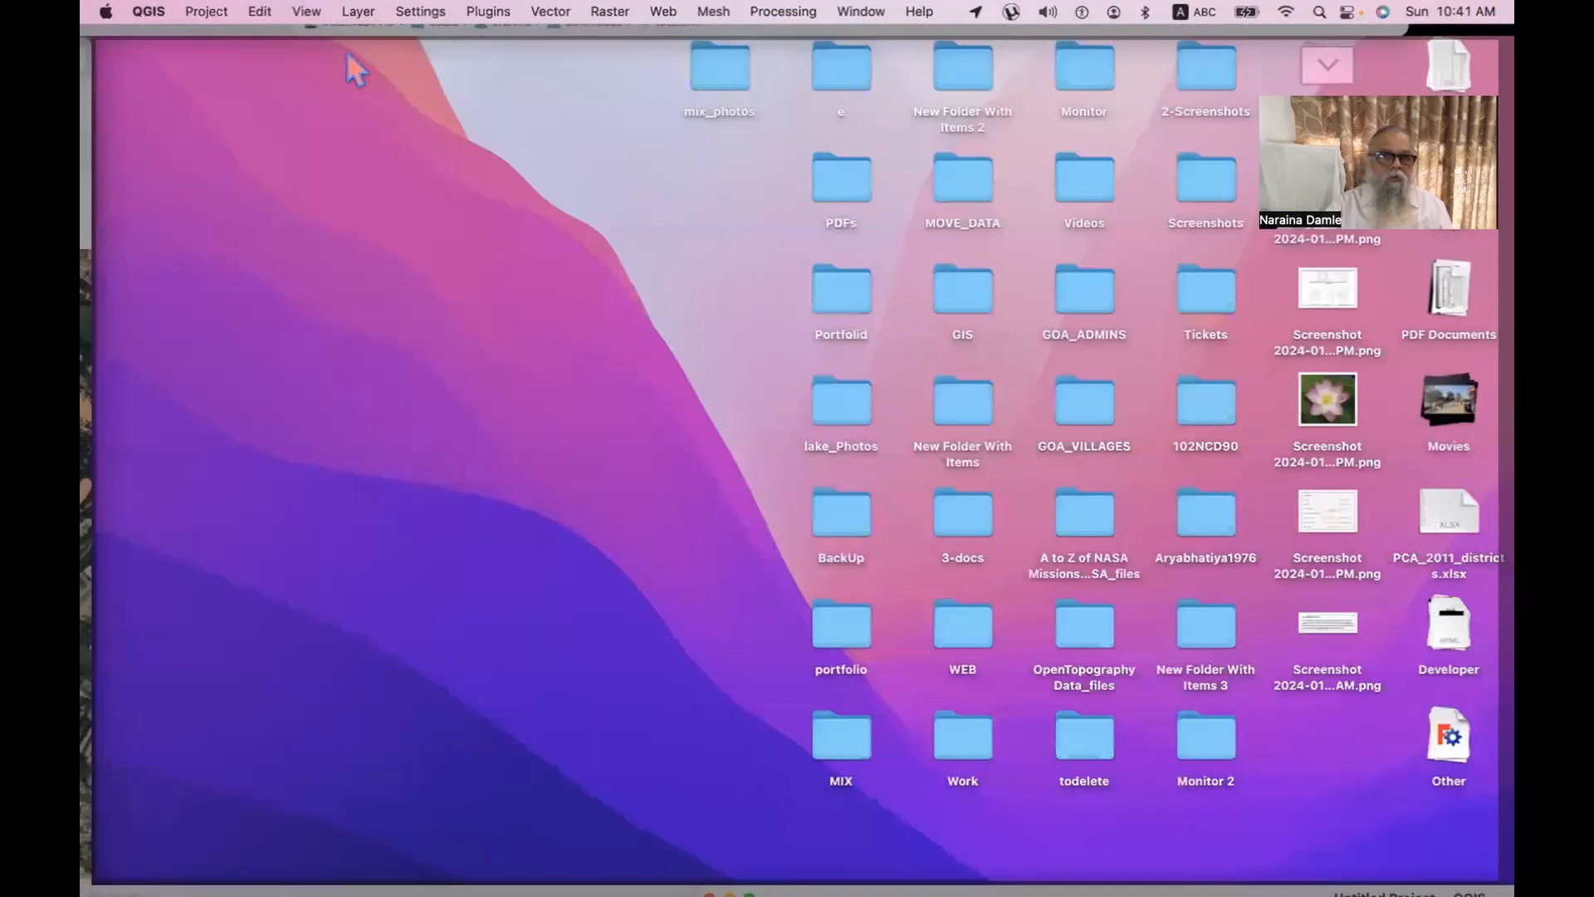
click(345, 47)
click(338, 11)
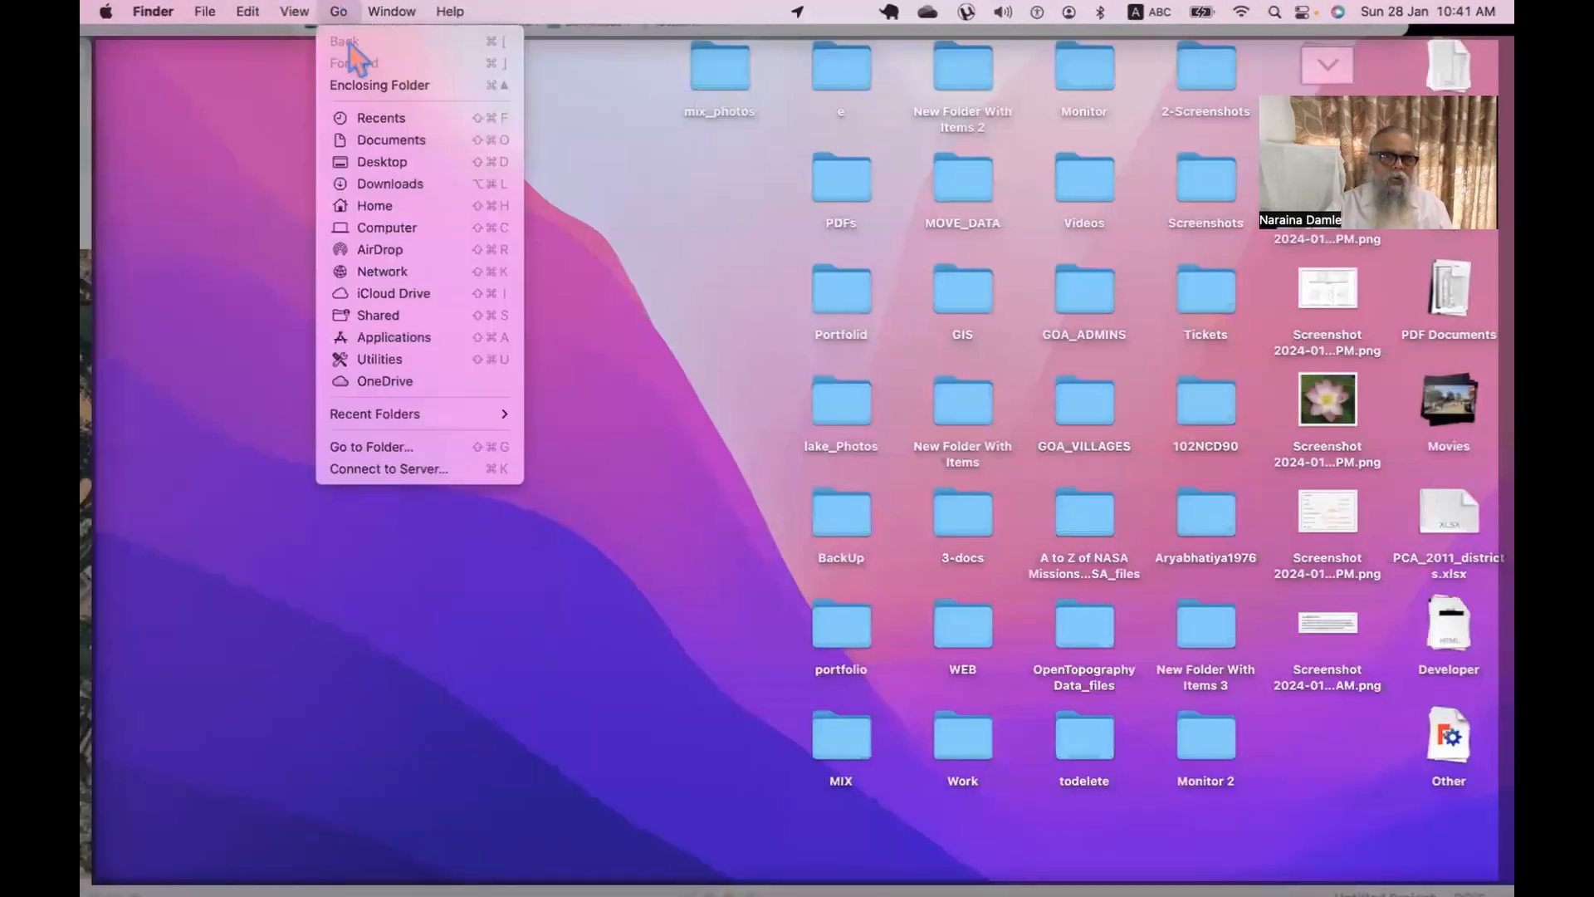
click(358, 167)
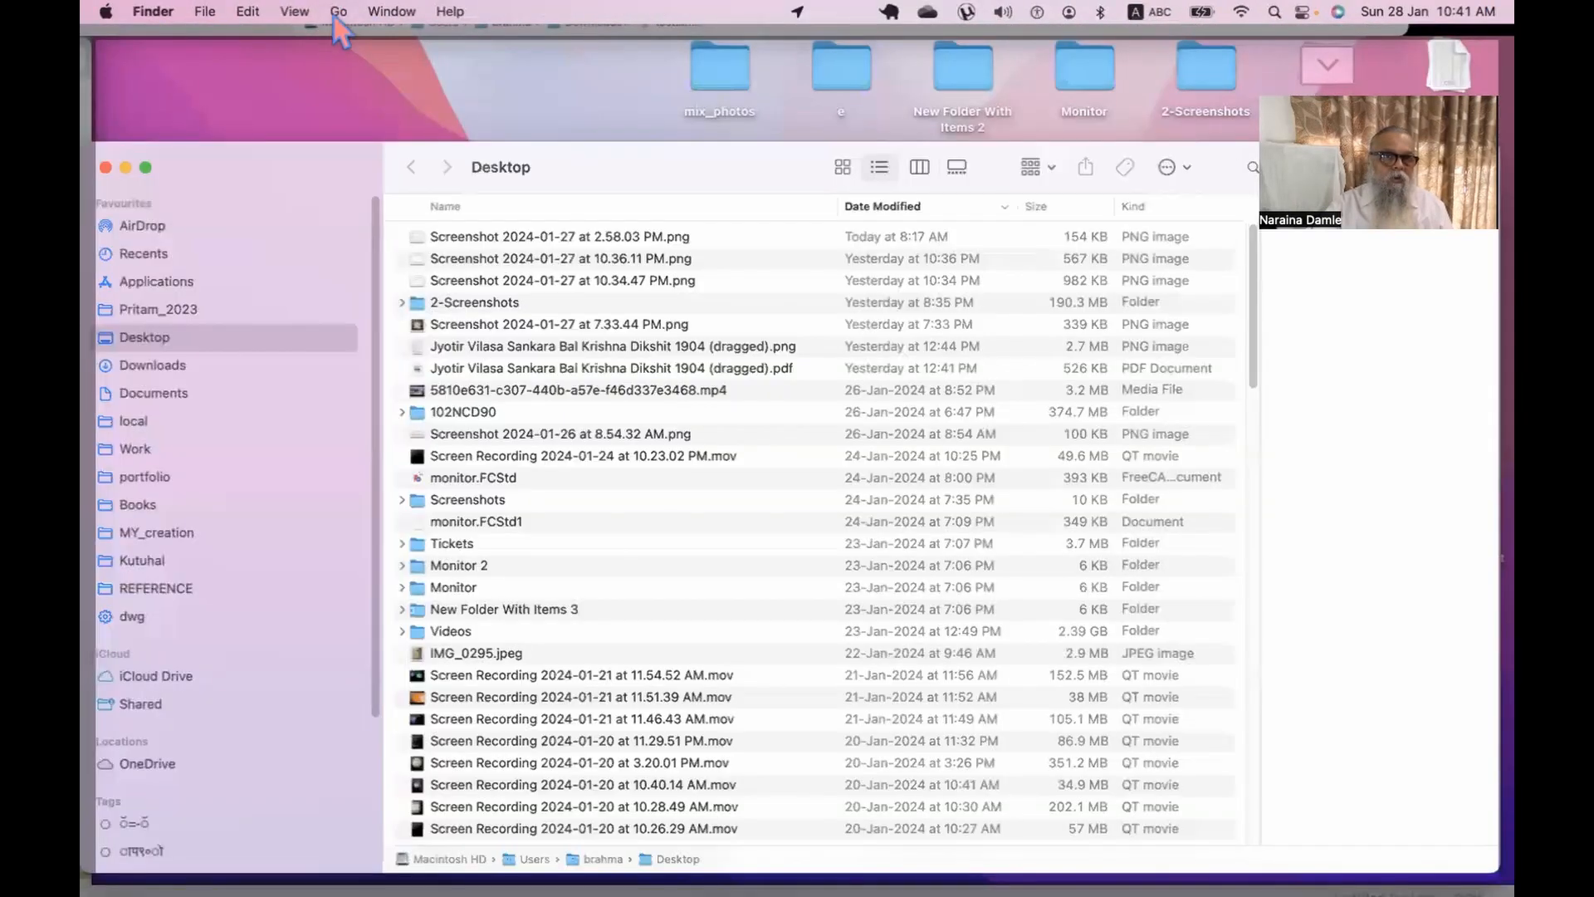
click(338, 11)
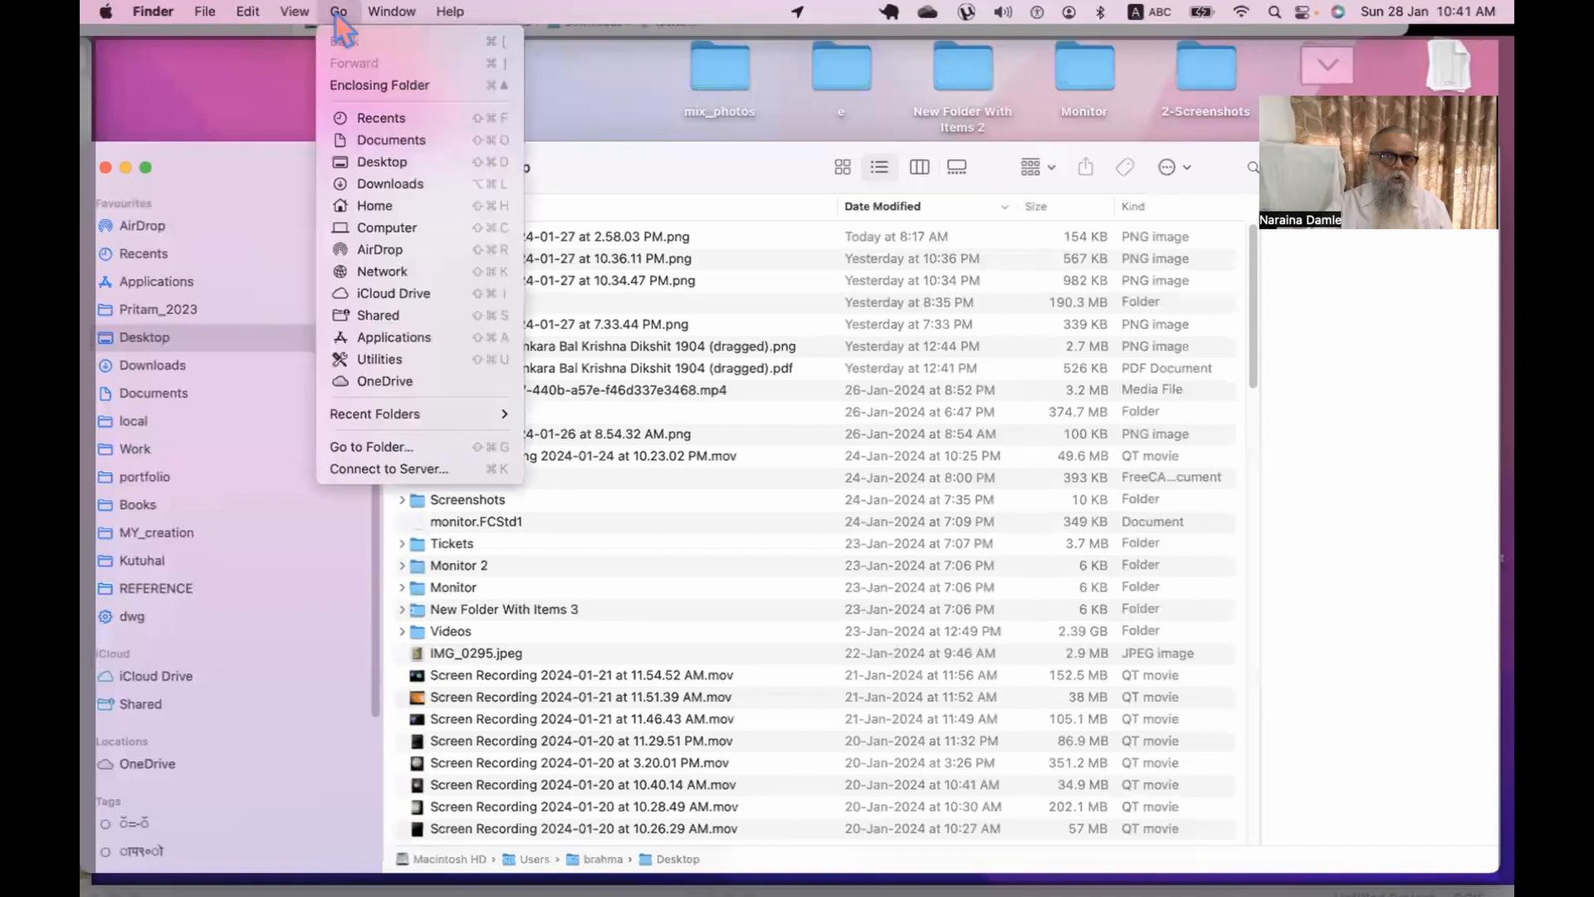
click(388, 186)
Select test.kml and drag it toward the QGIS window.
scroll(788, 290, up, 5)
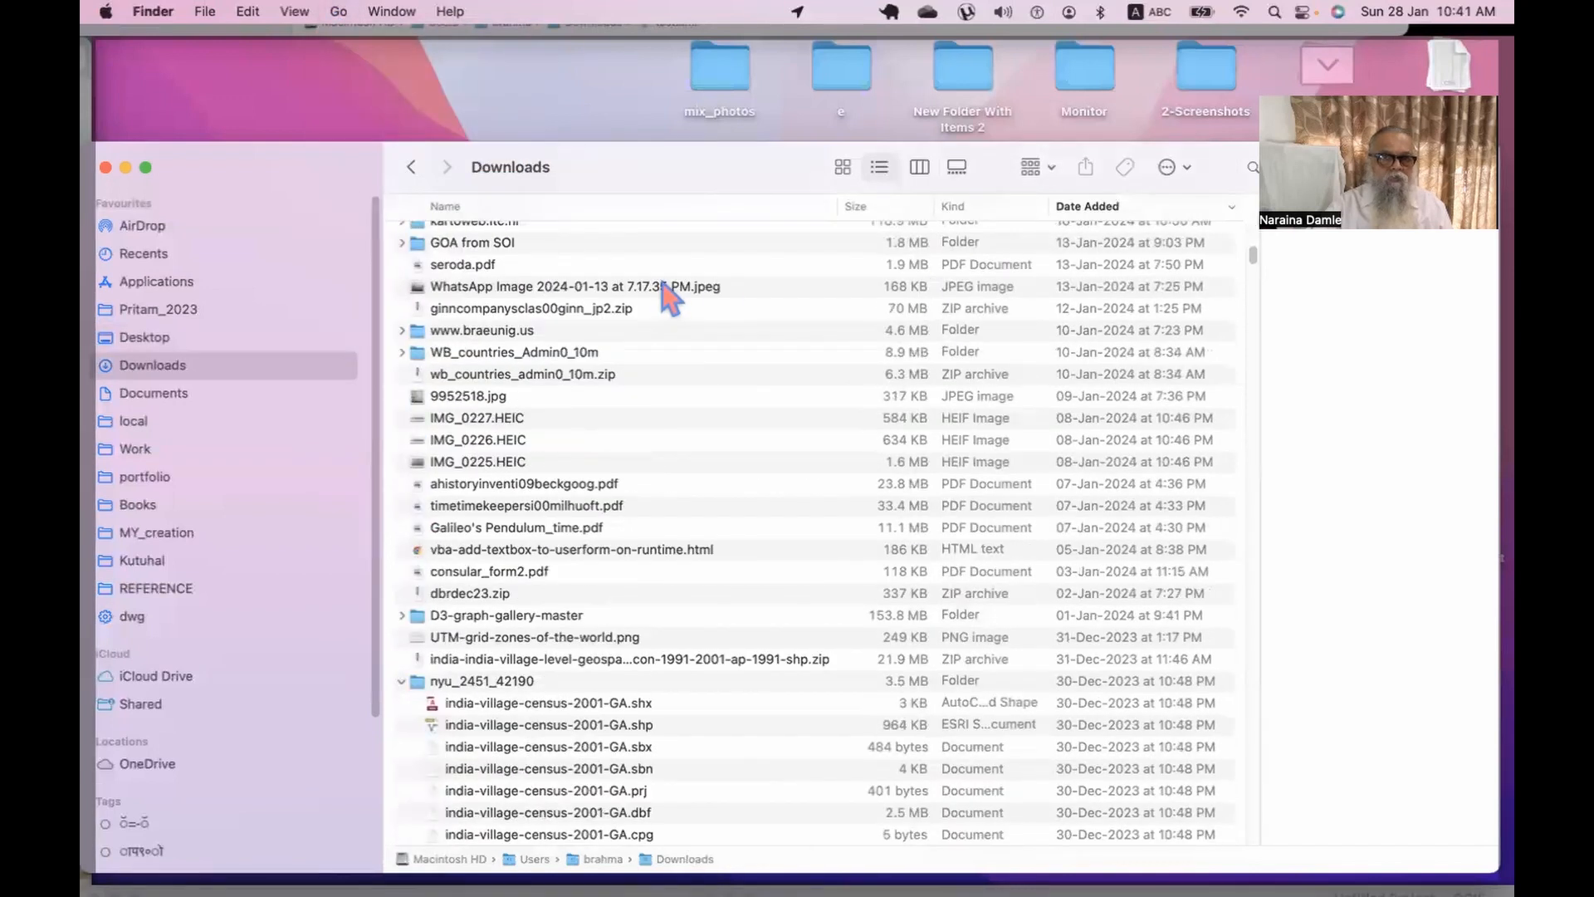
drag(1253, 264, 1254, 176)
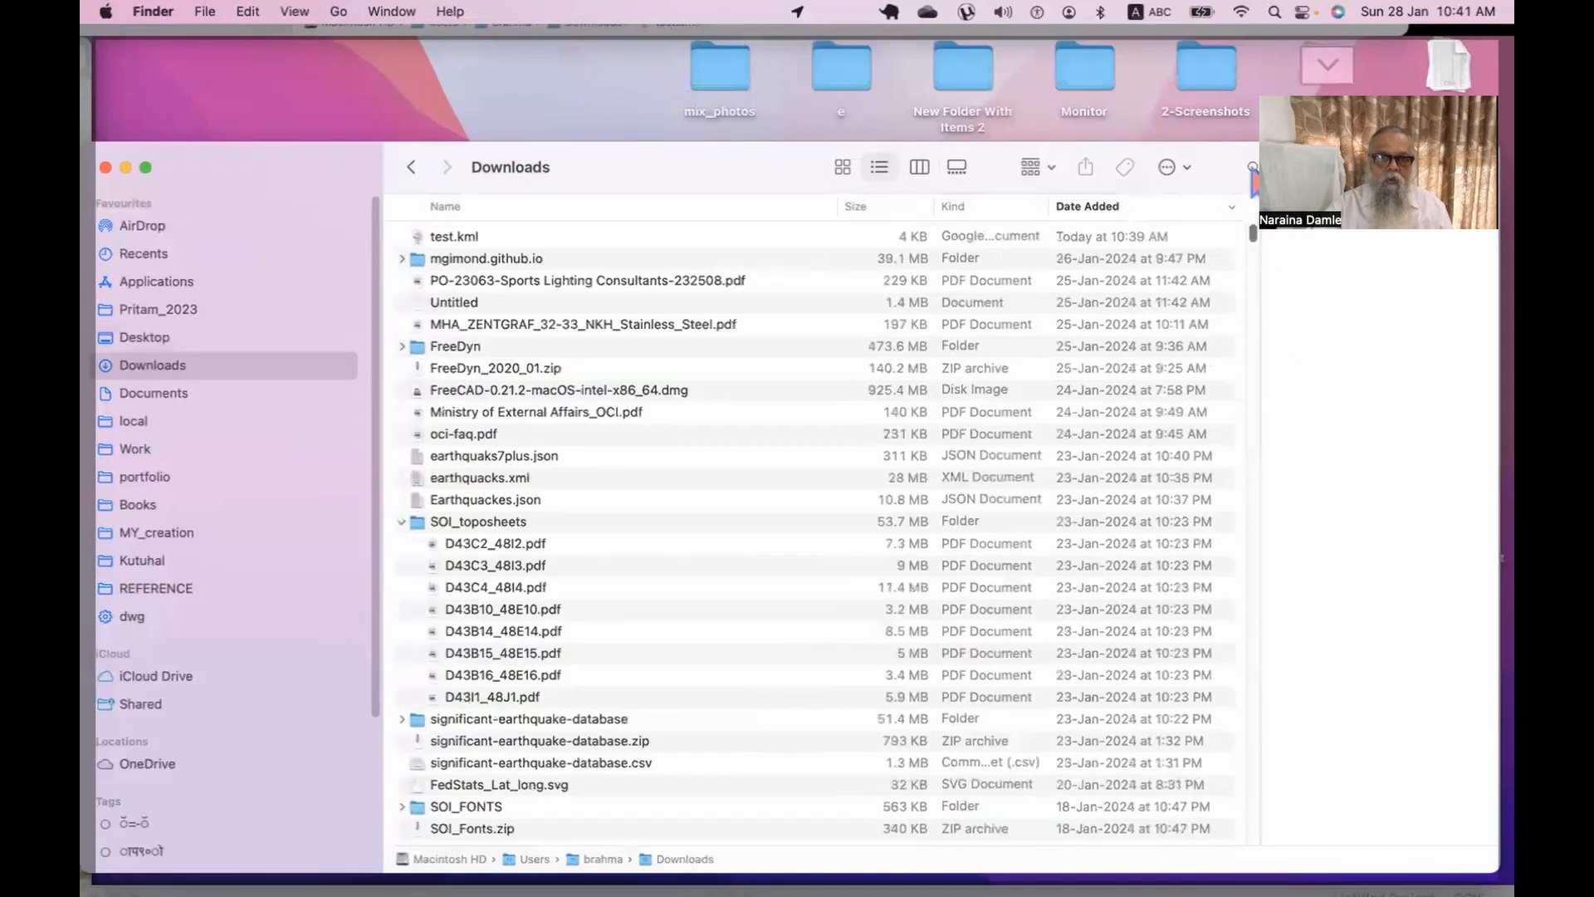
click(448, 237)
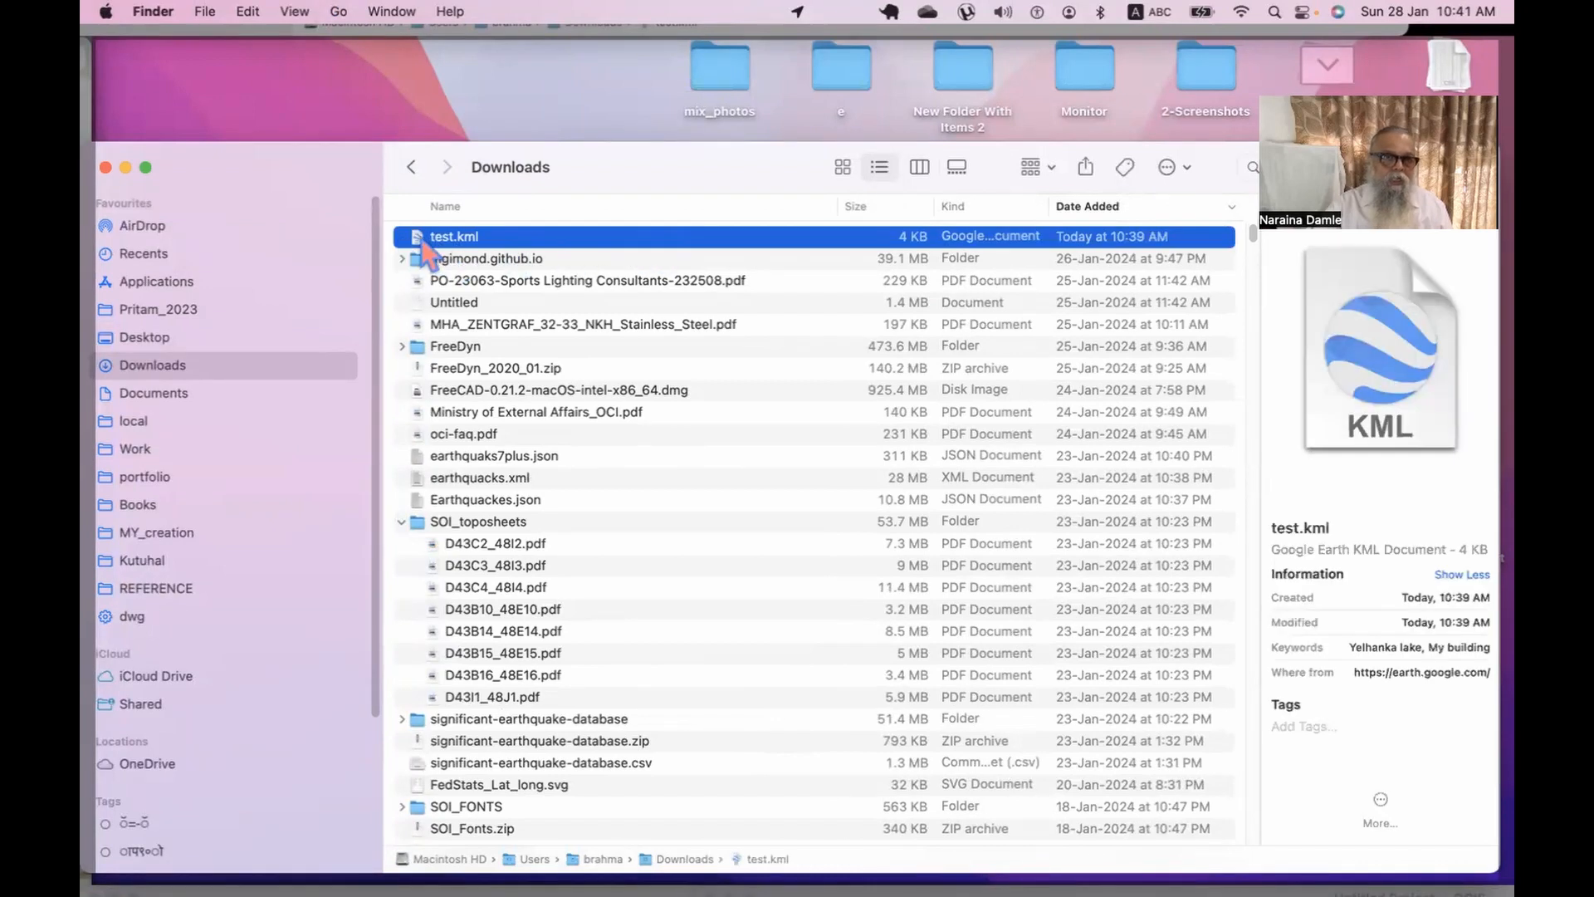
drag(426, 250, 82, 895)
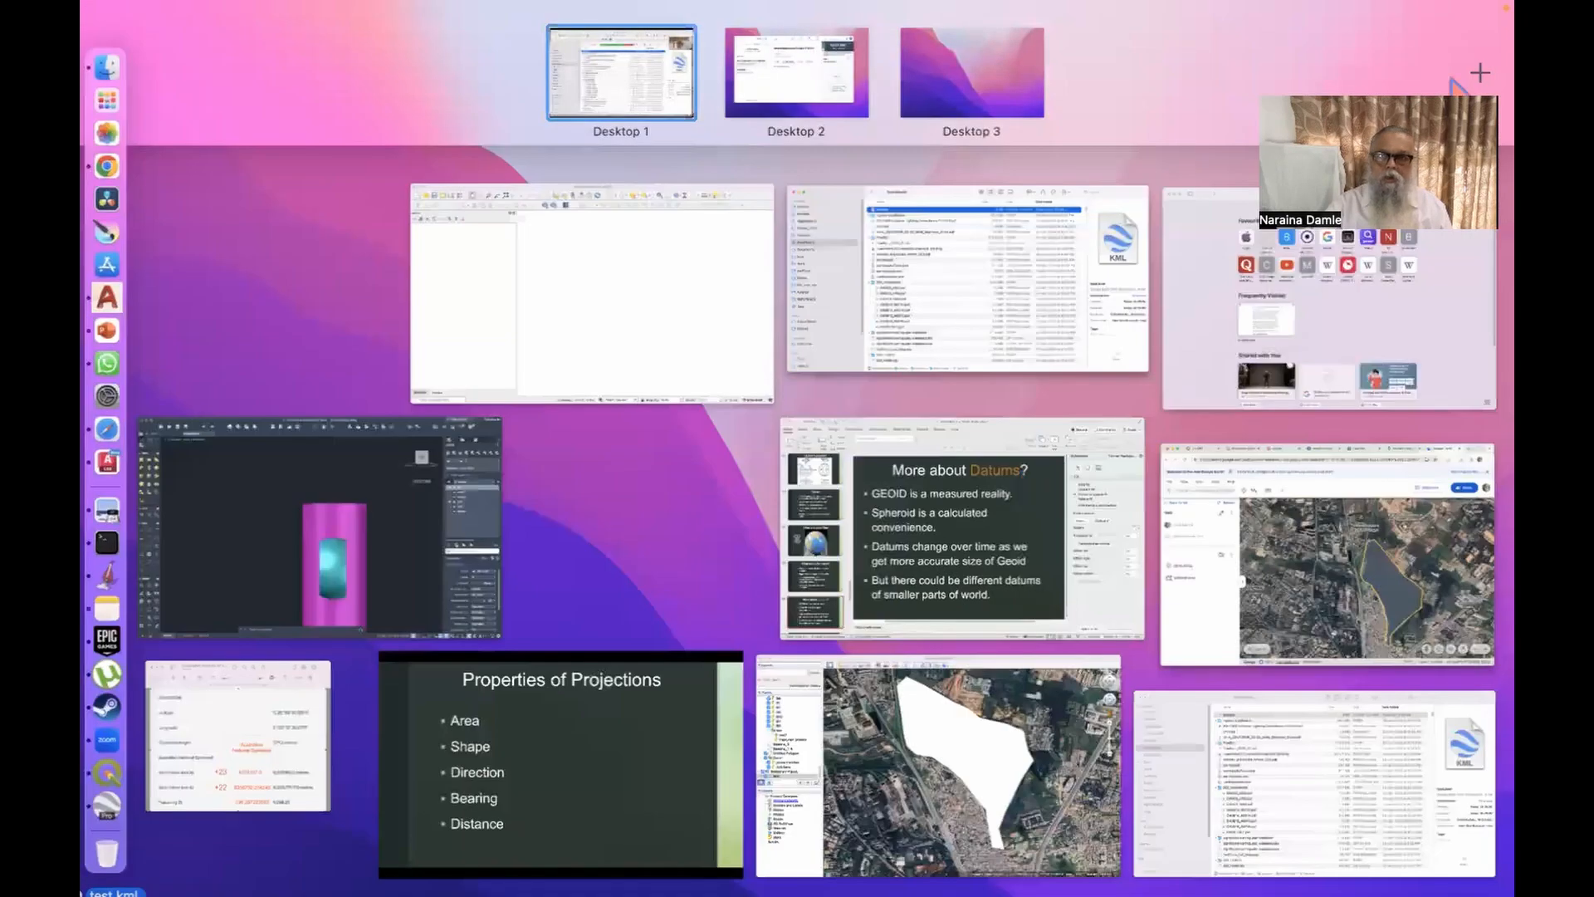
Drop test.kml onto QGIS and add both test layers, the PointZ and the PolygonZ.
drag(1453, 79, 363, 452)
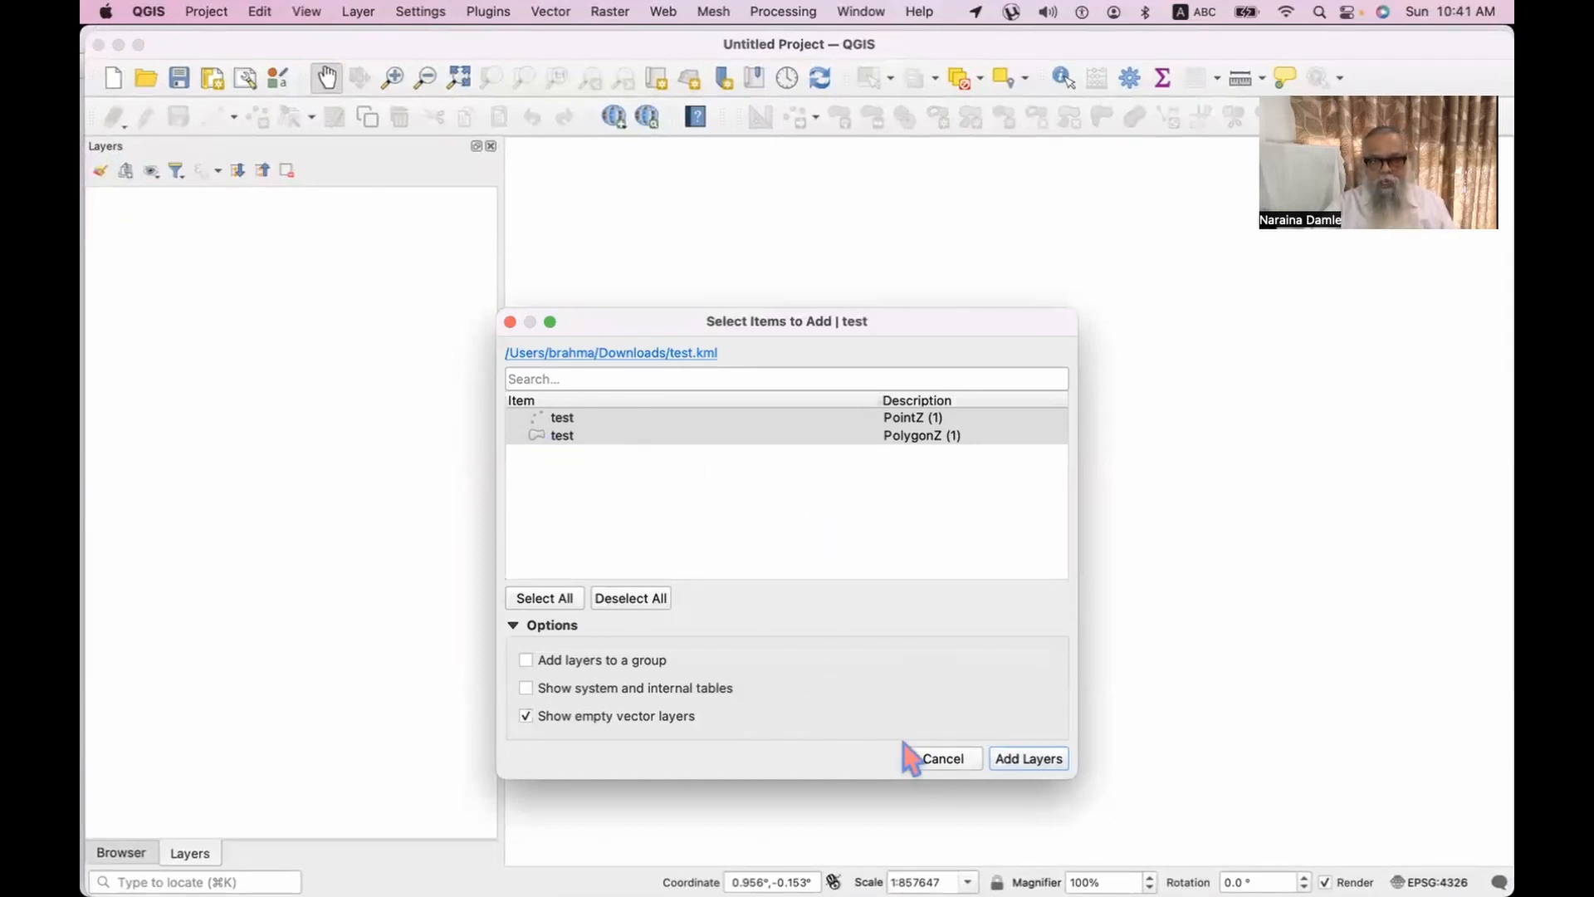
click(1031, 767)
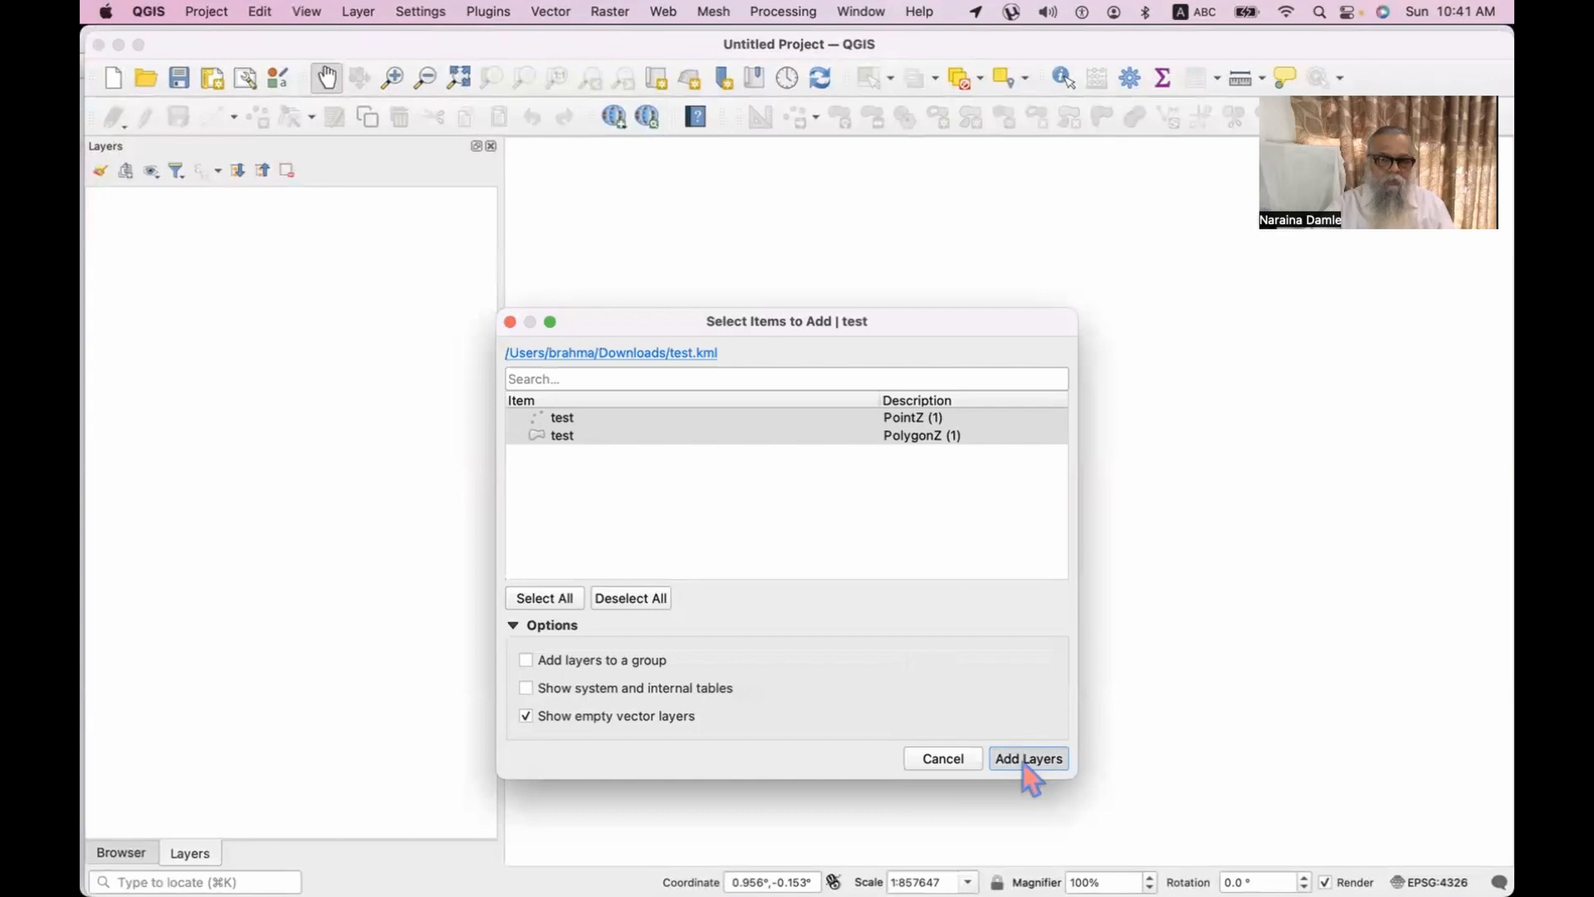
scroll(989, 625, down, 2)
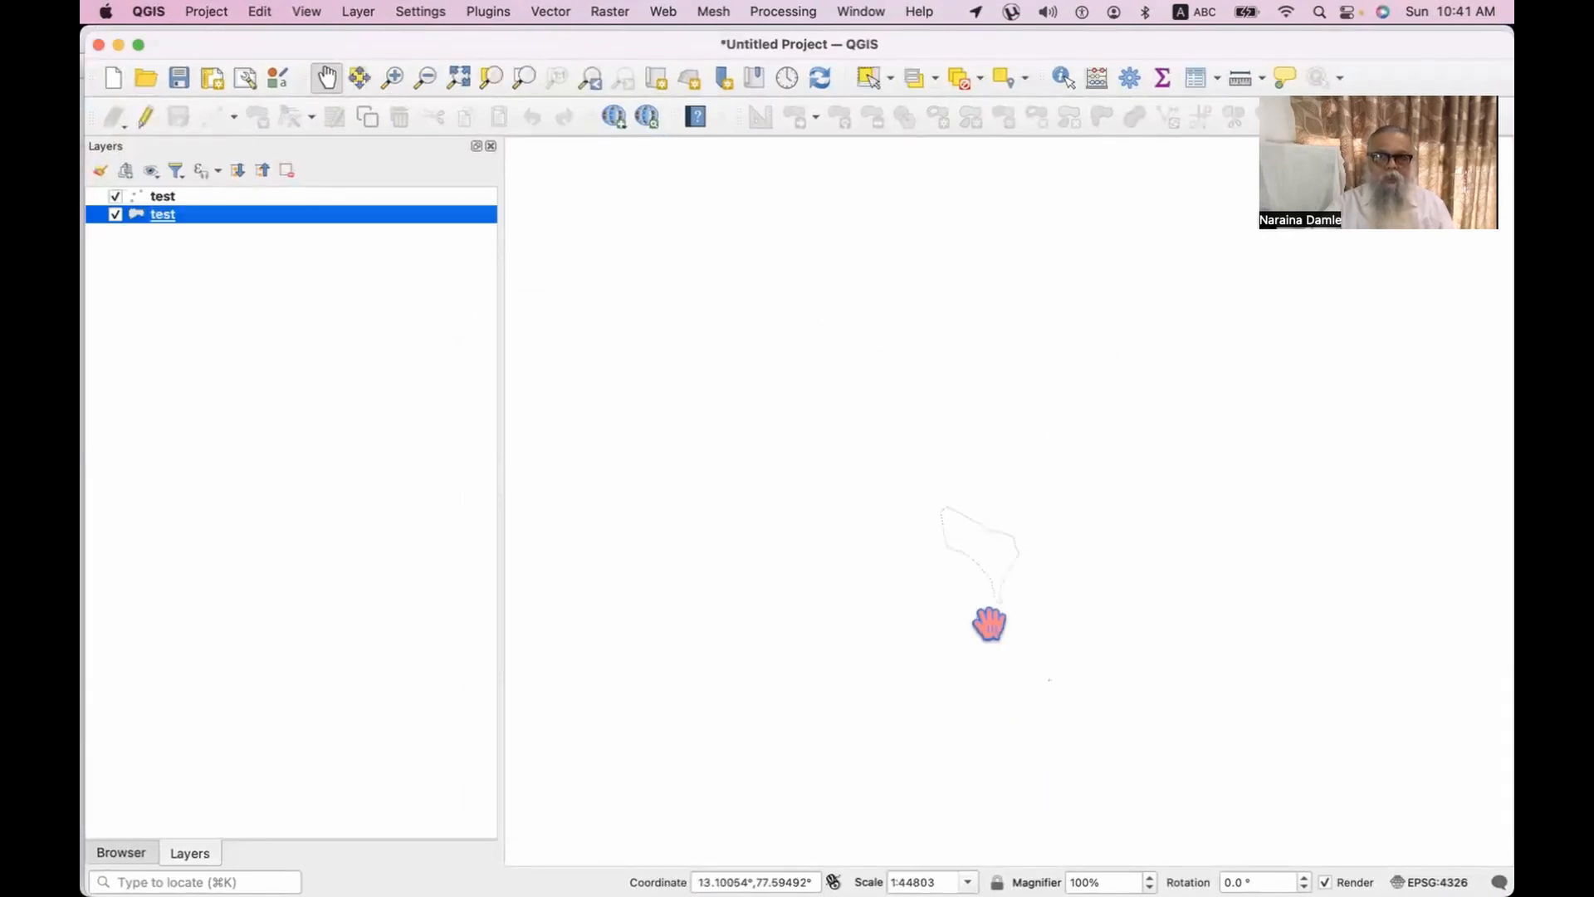
scroll(989, 624, up, 2)
scroll(1054, 587, down, 2)
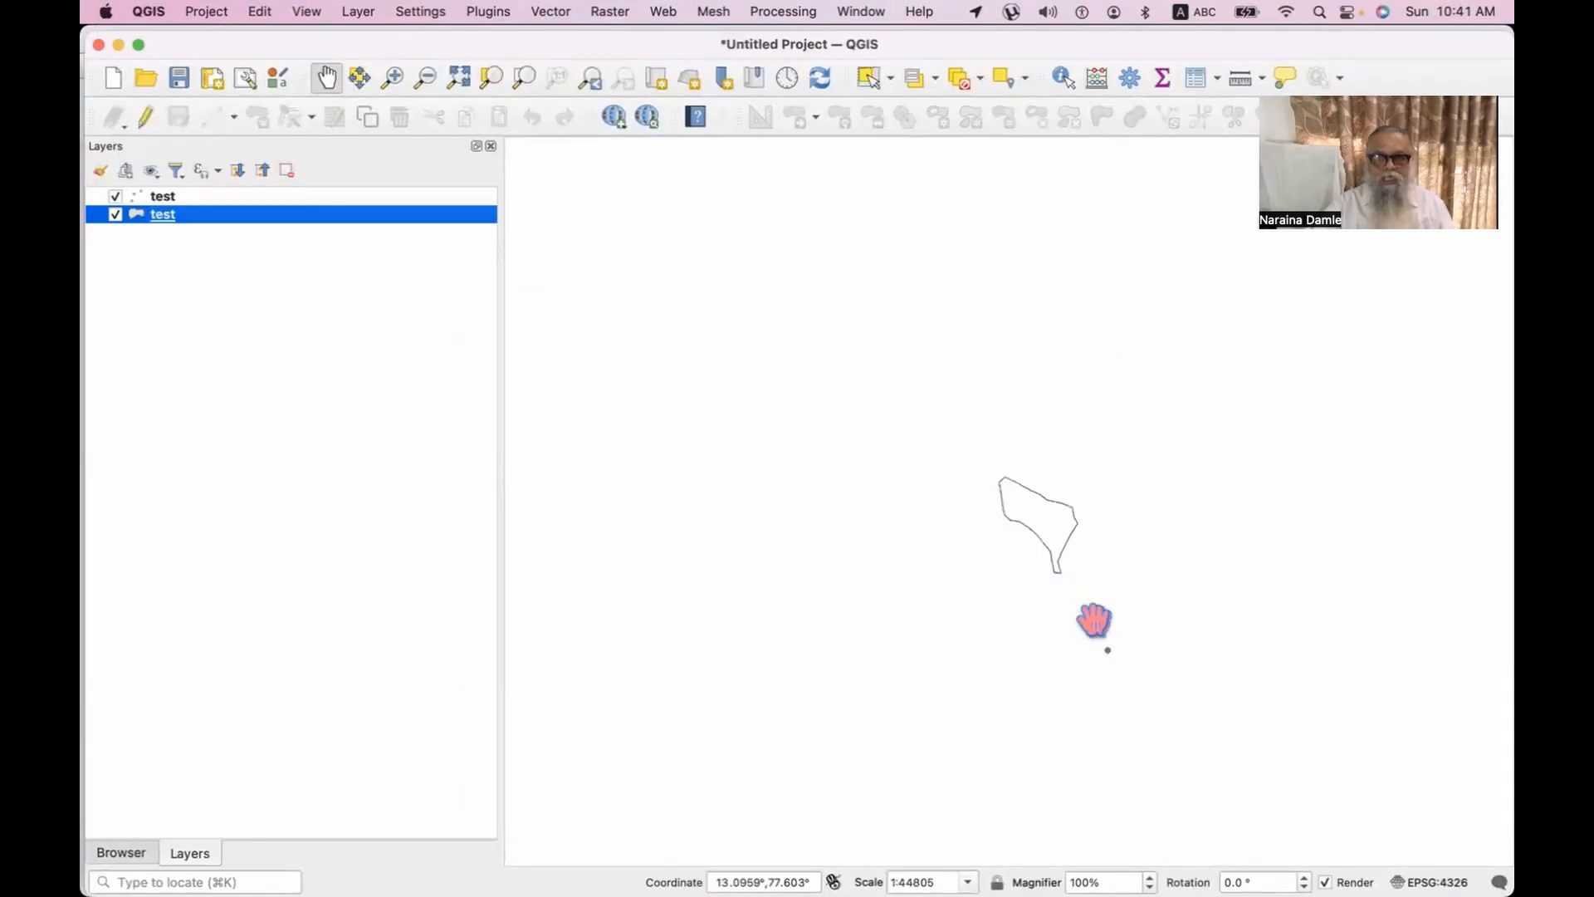
drag(1092, 622, 894, 518)
scroll(894, 518, up, 1)
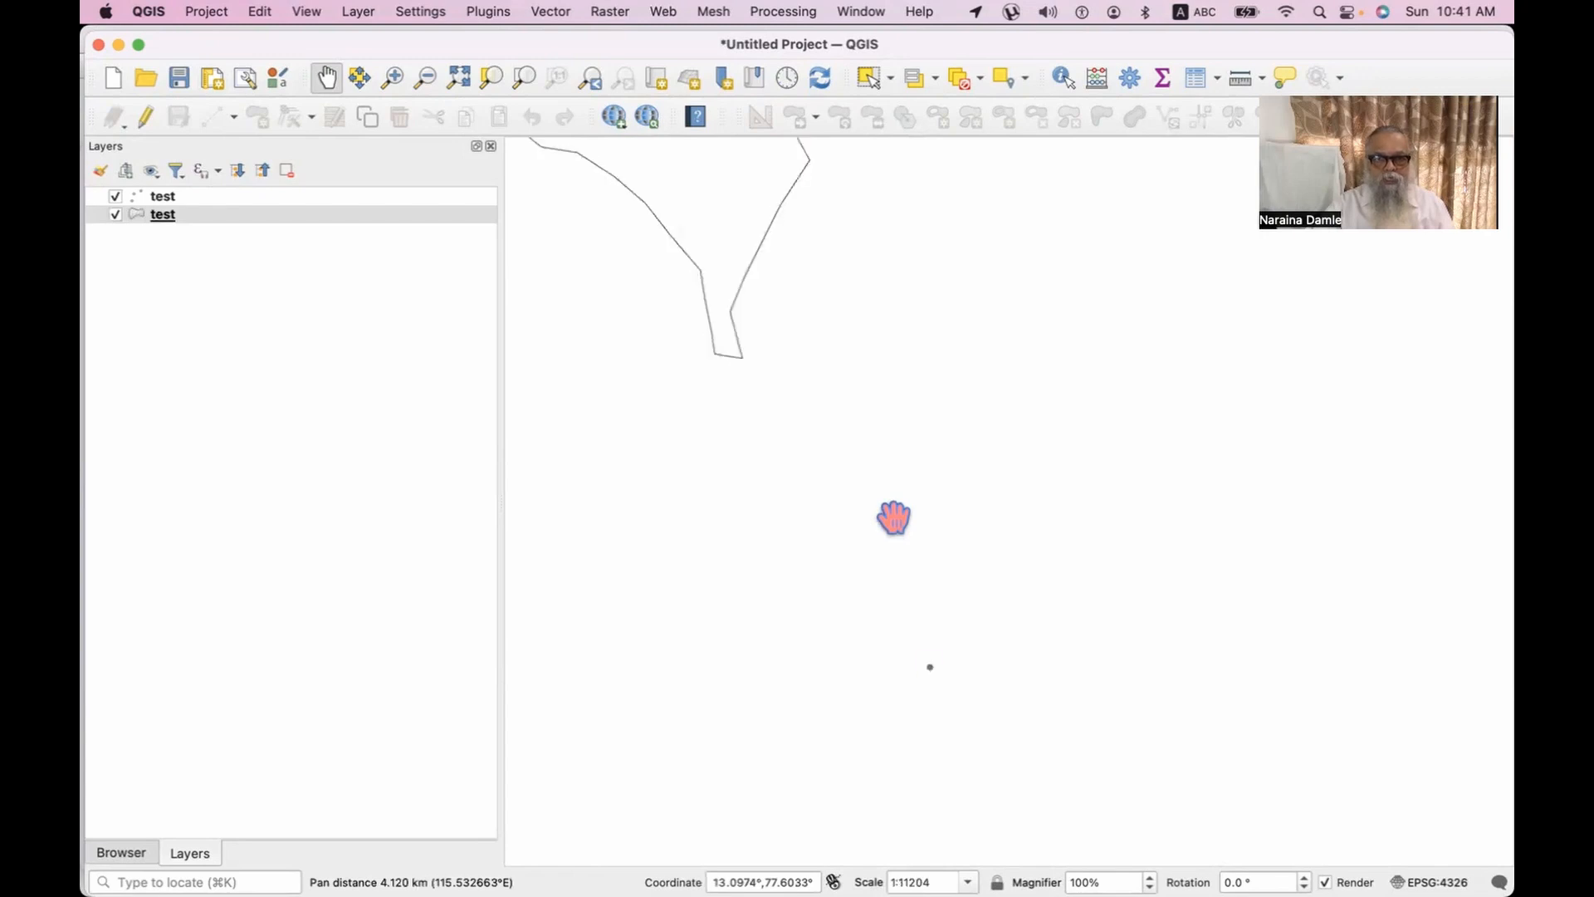
scroll(894, 518, down, 1)
scroll(894, 518, up, 2)
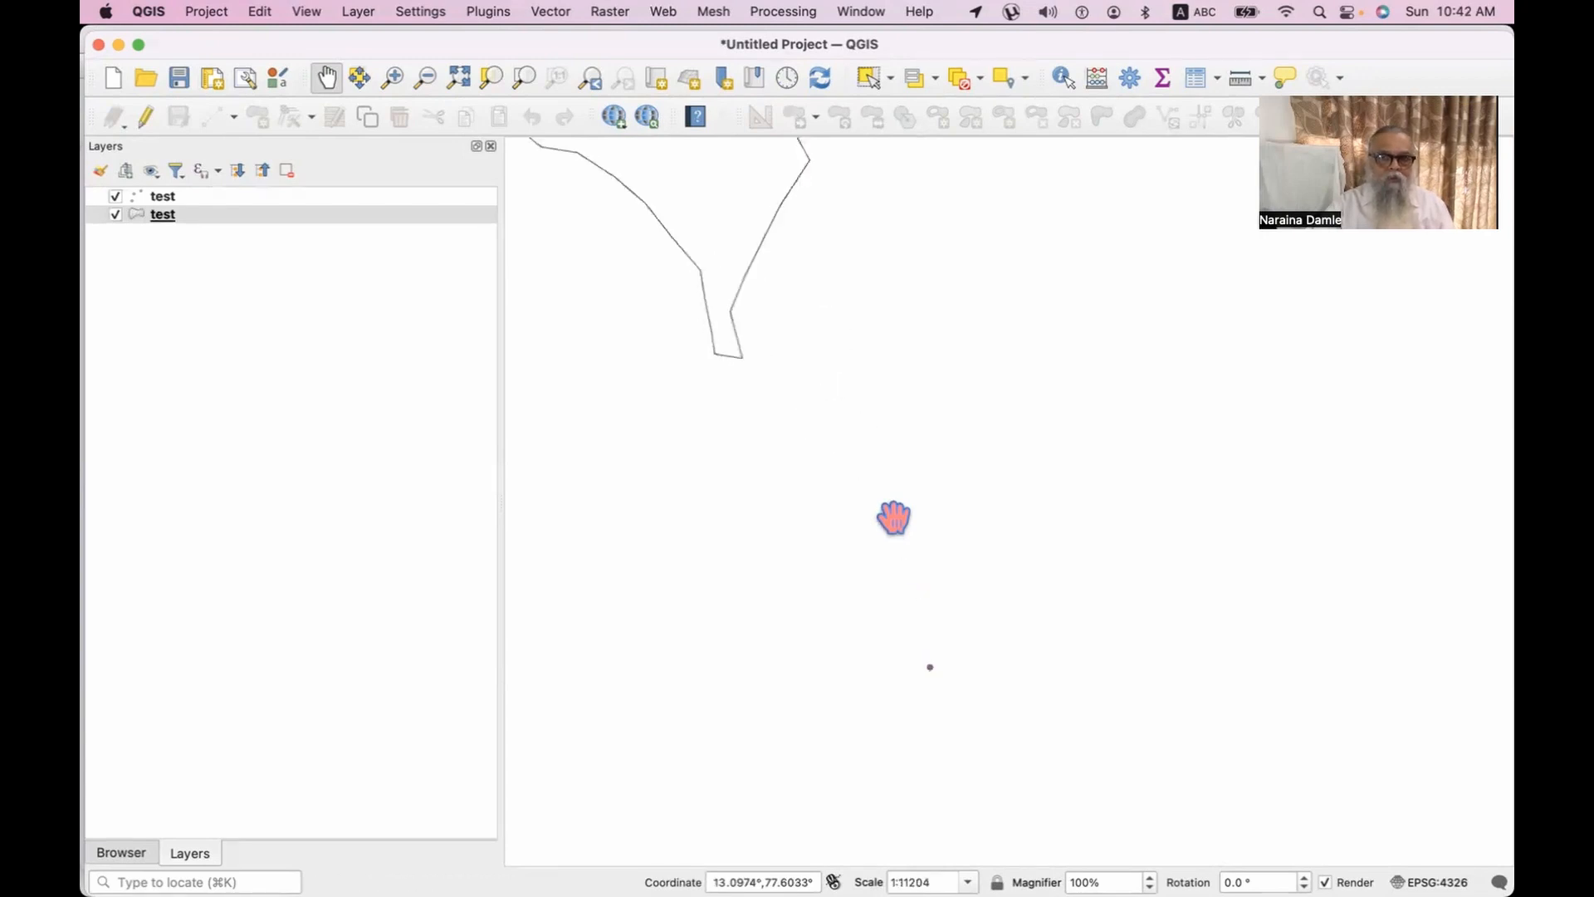
drag(930, 674, 1007, 505)
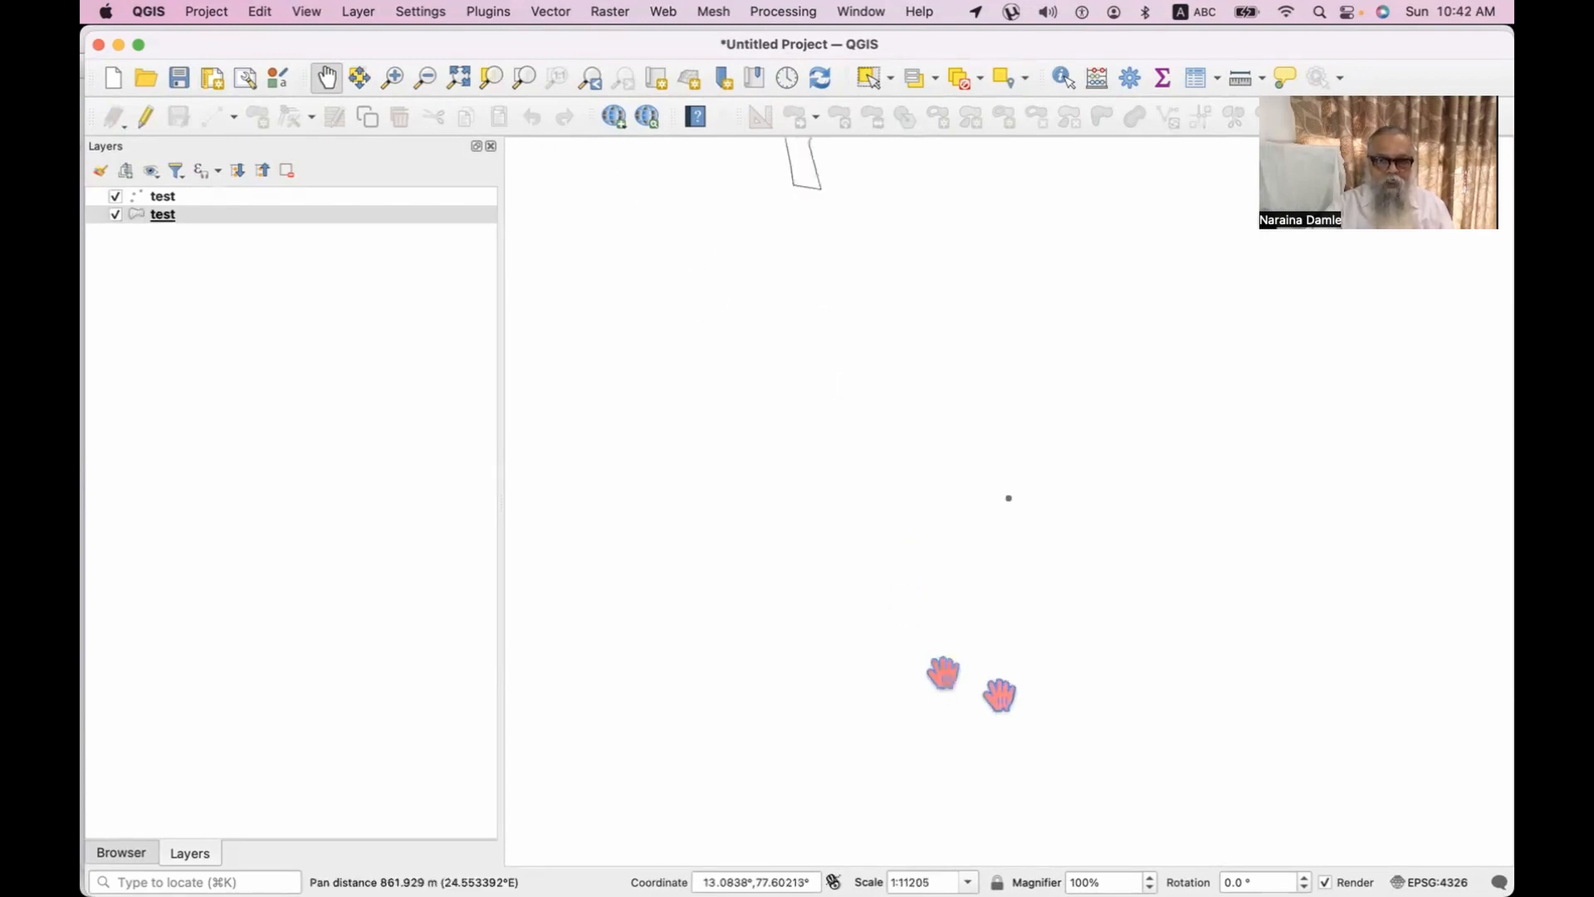
drag(907, 403, 1020, 700)
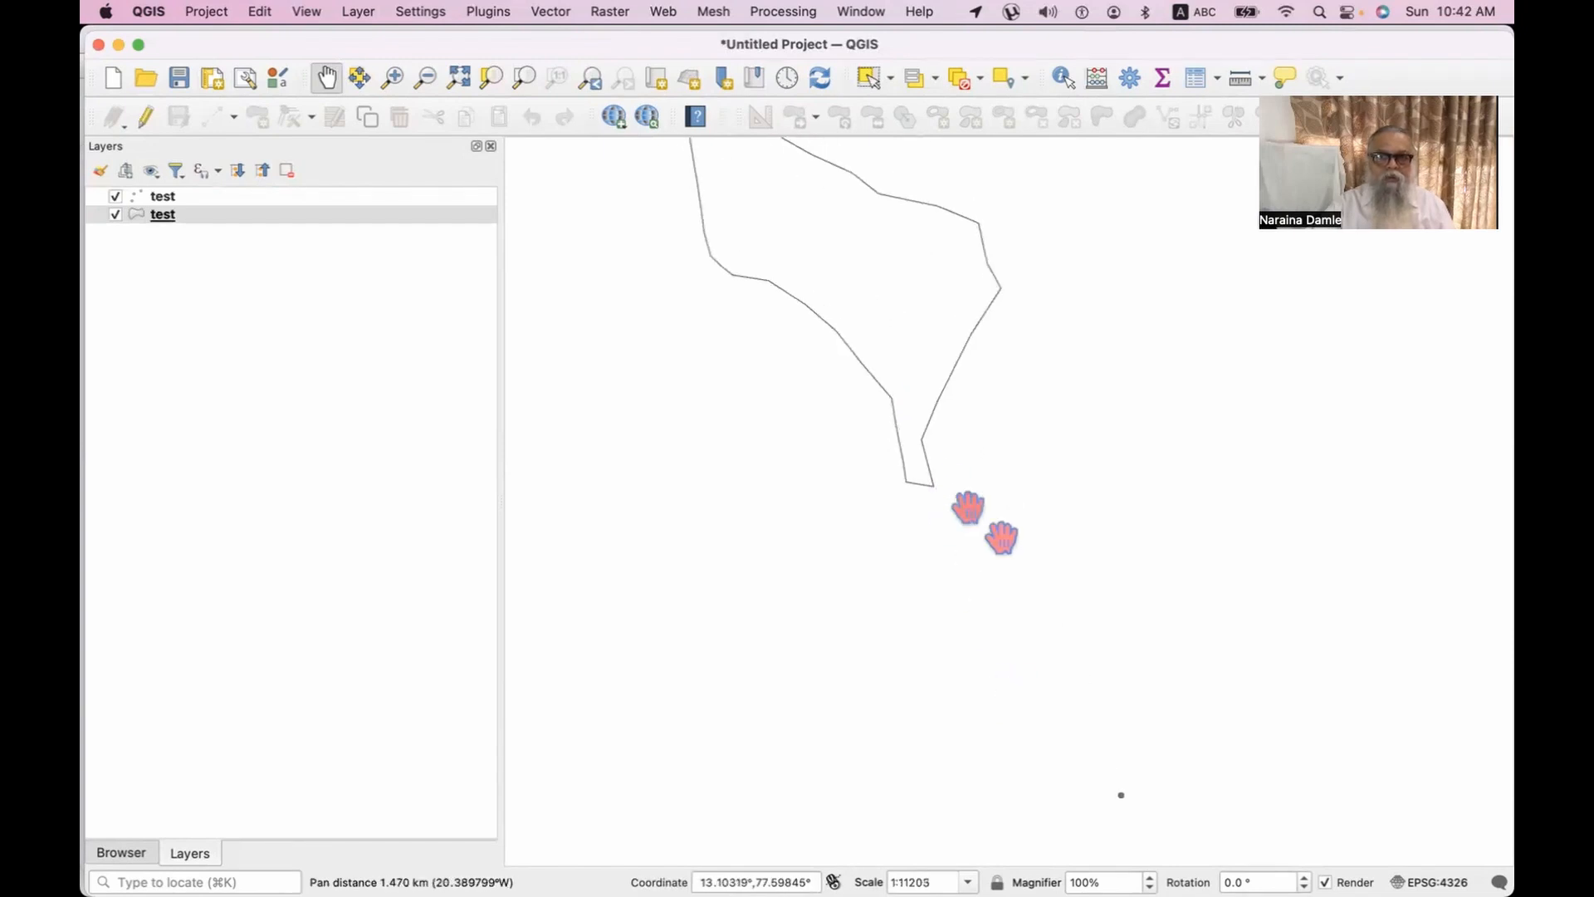
scroll(997, 530, down, 2)
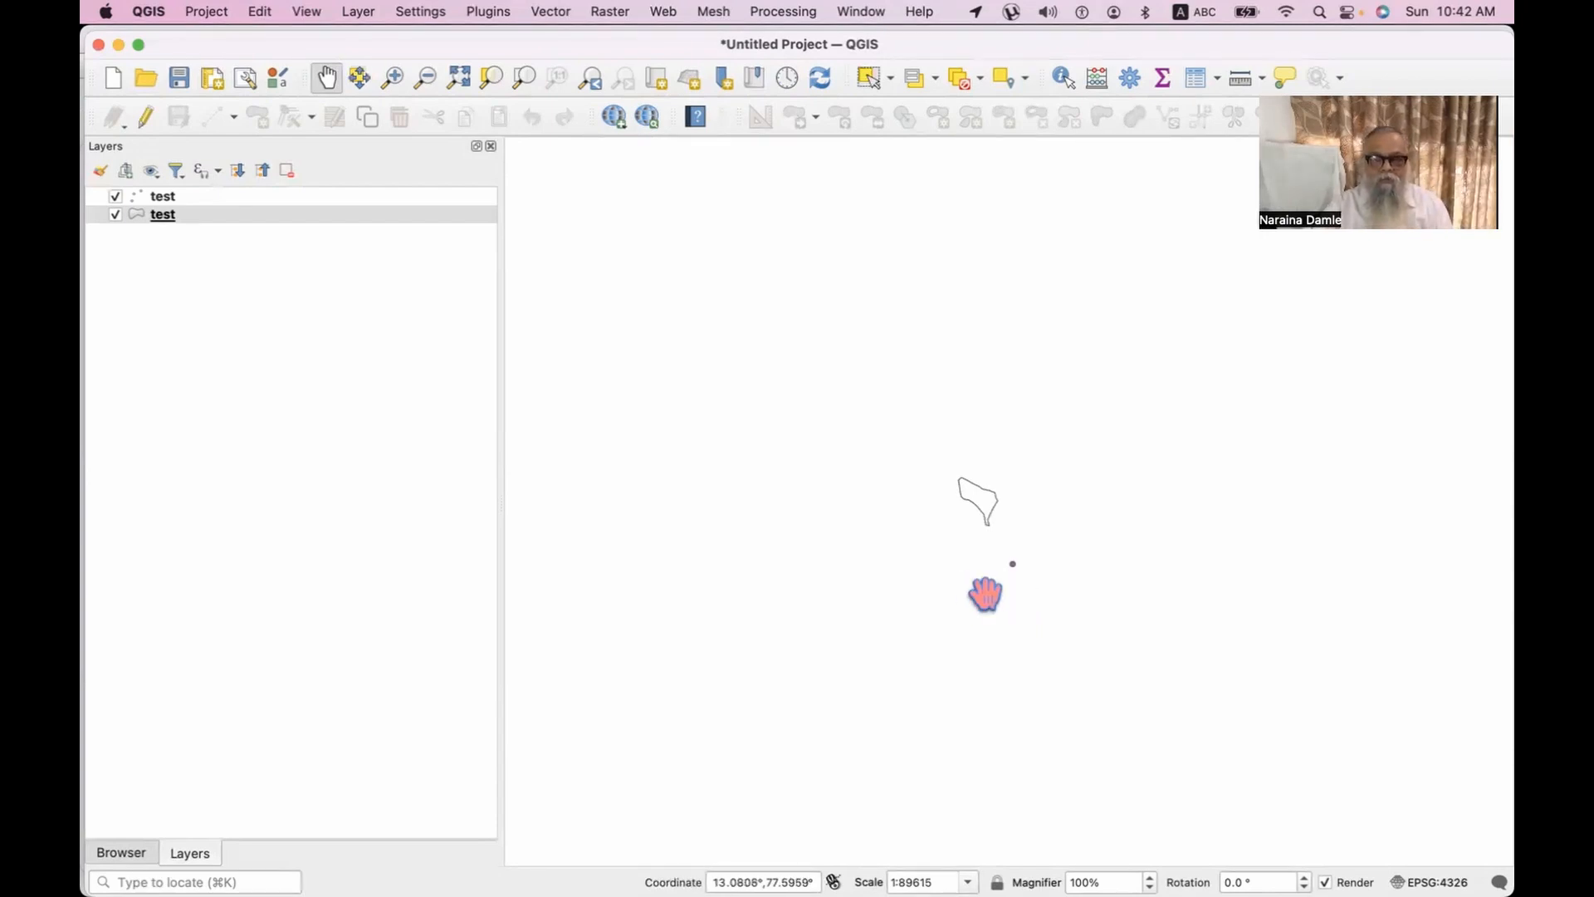
key(super+Tab)
key(super+Tab)
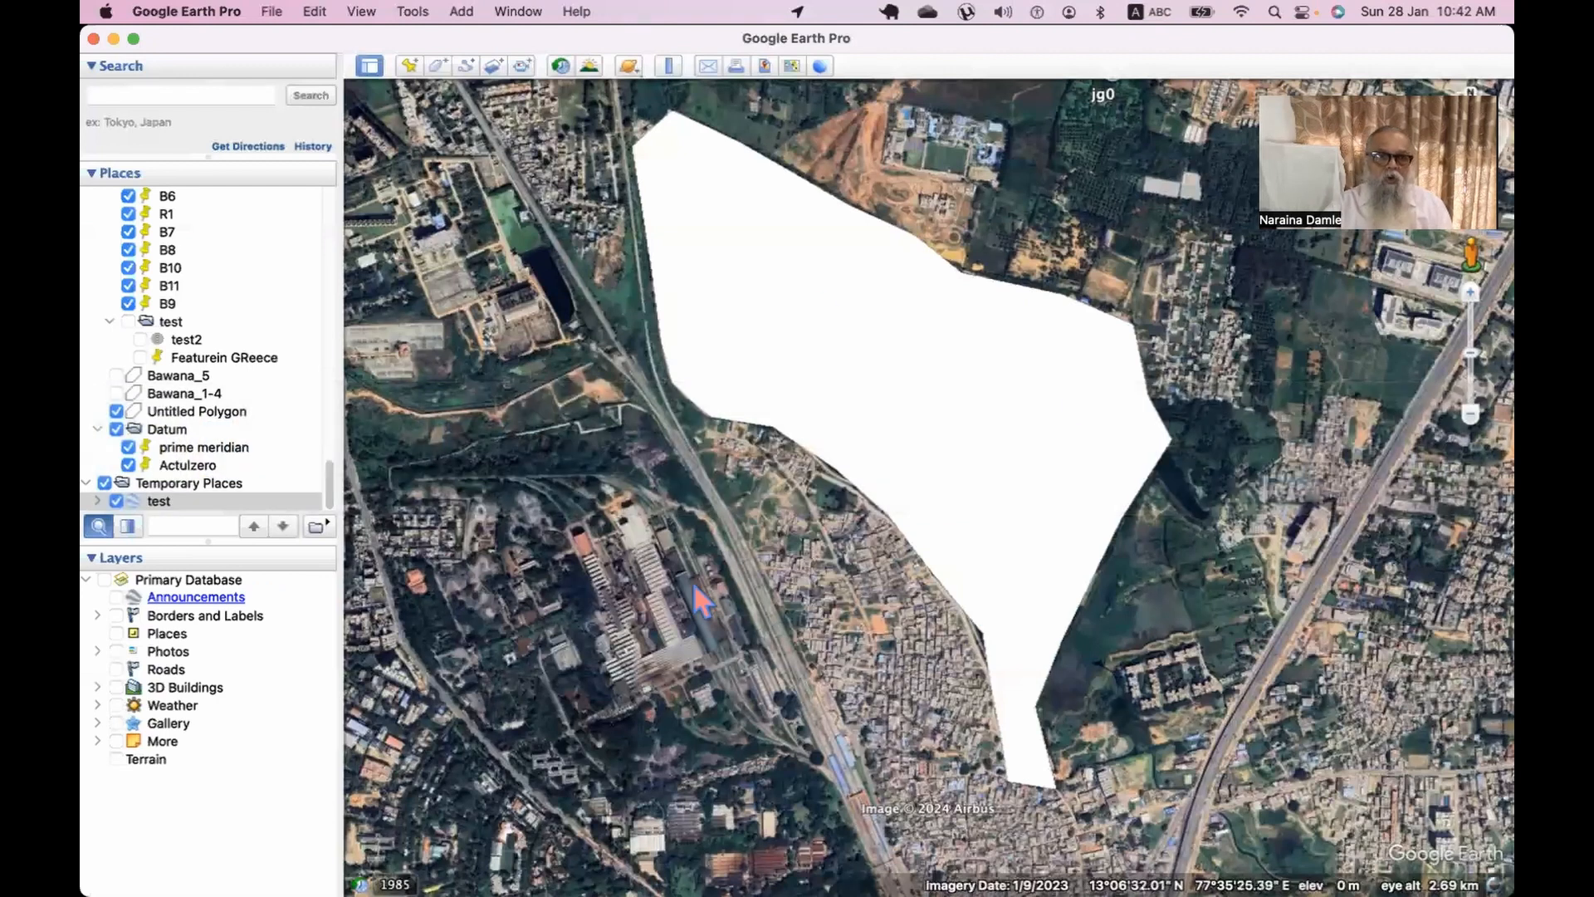
Collapse the Sightseeing Tour folder at the top of My Places.
drag(338, 508, 337, 241)
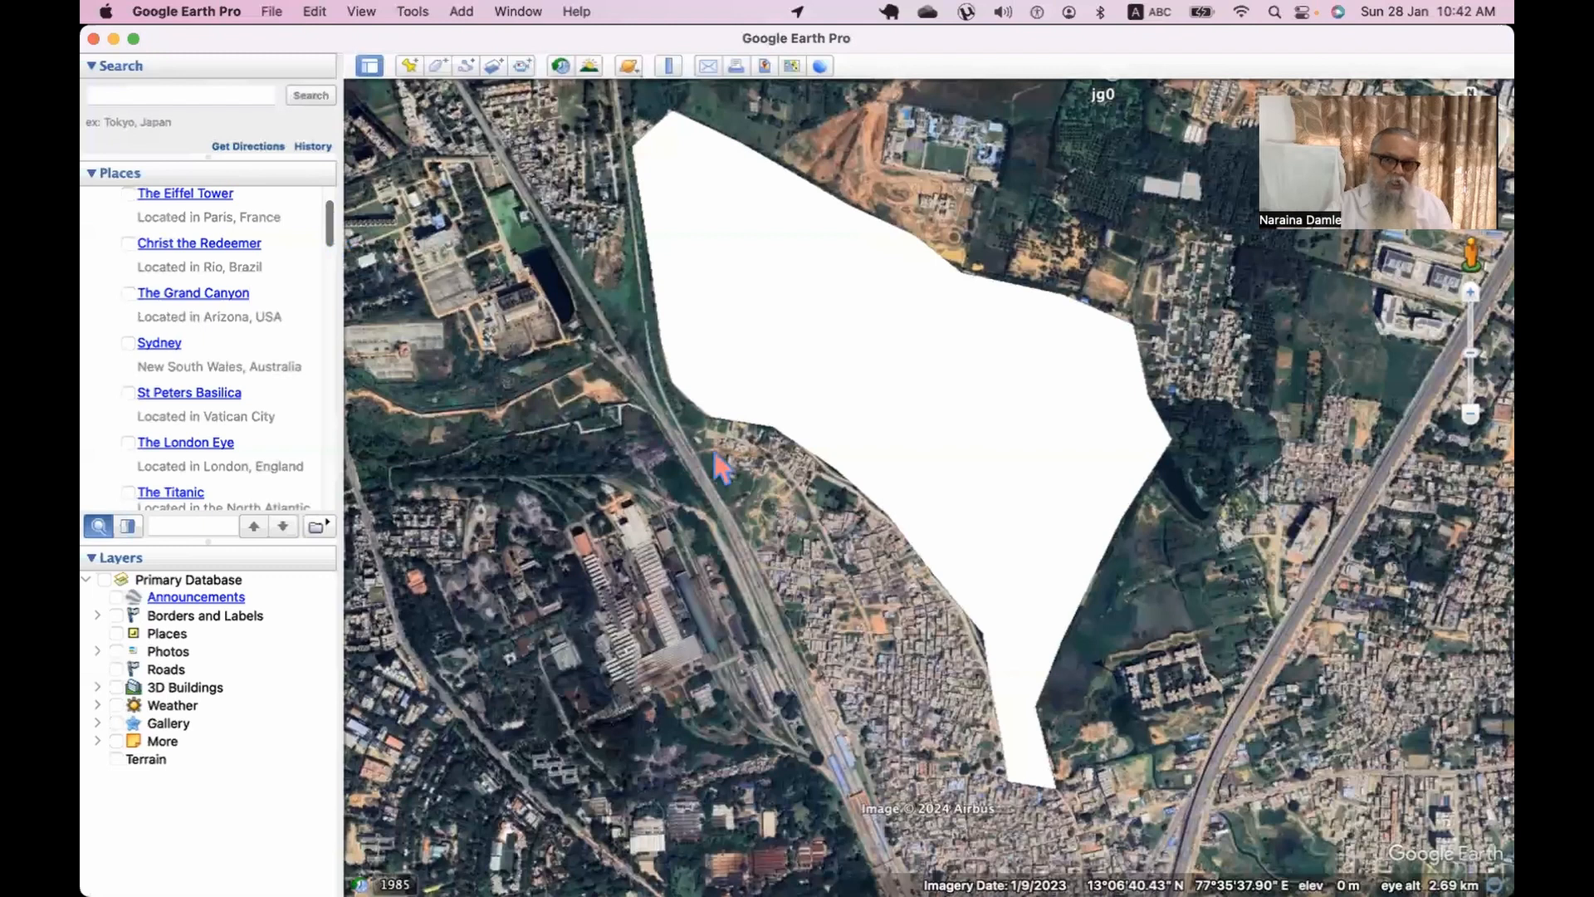
scroll(209, 300, up, 2)
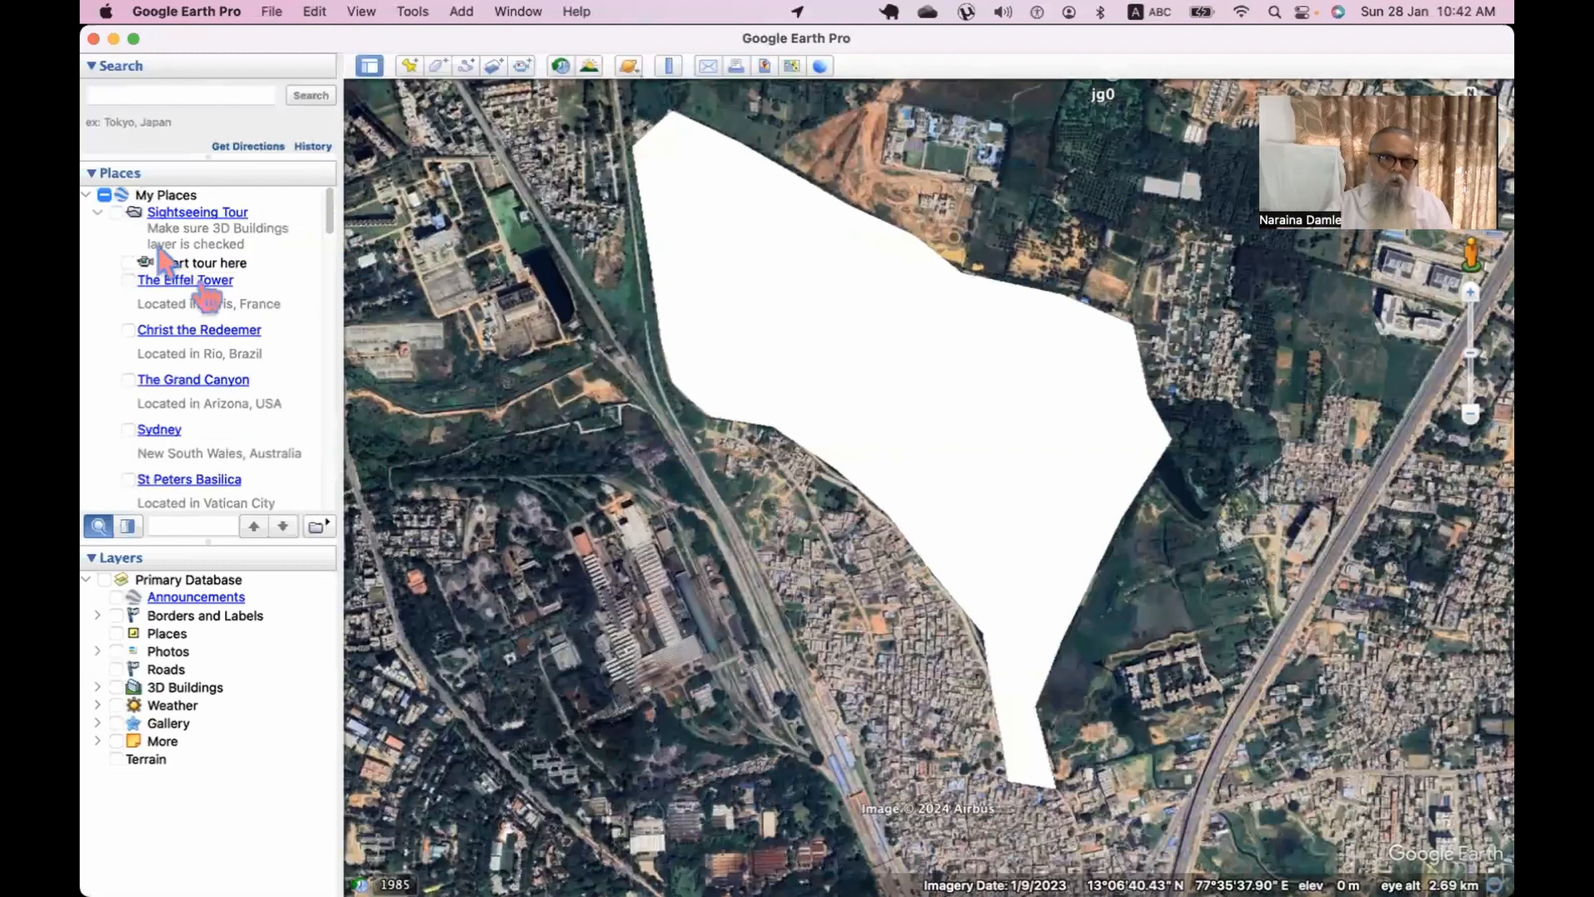
click(97, 212)
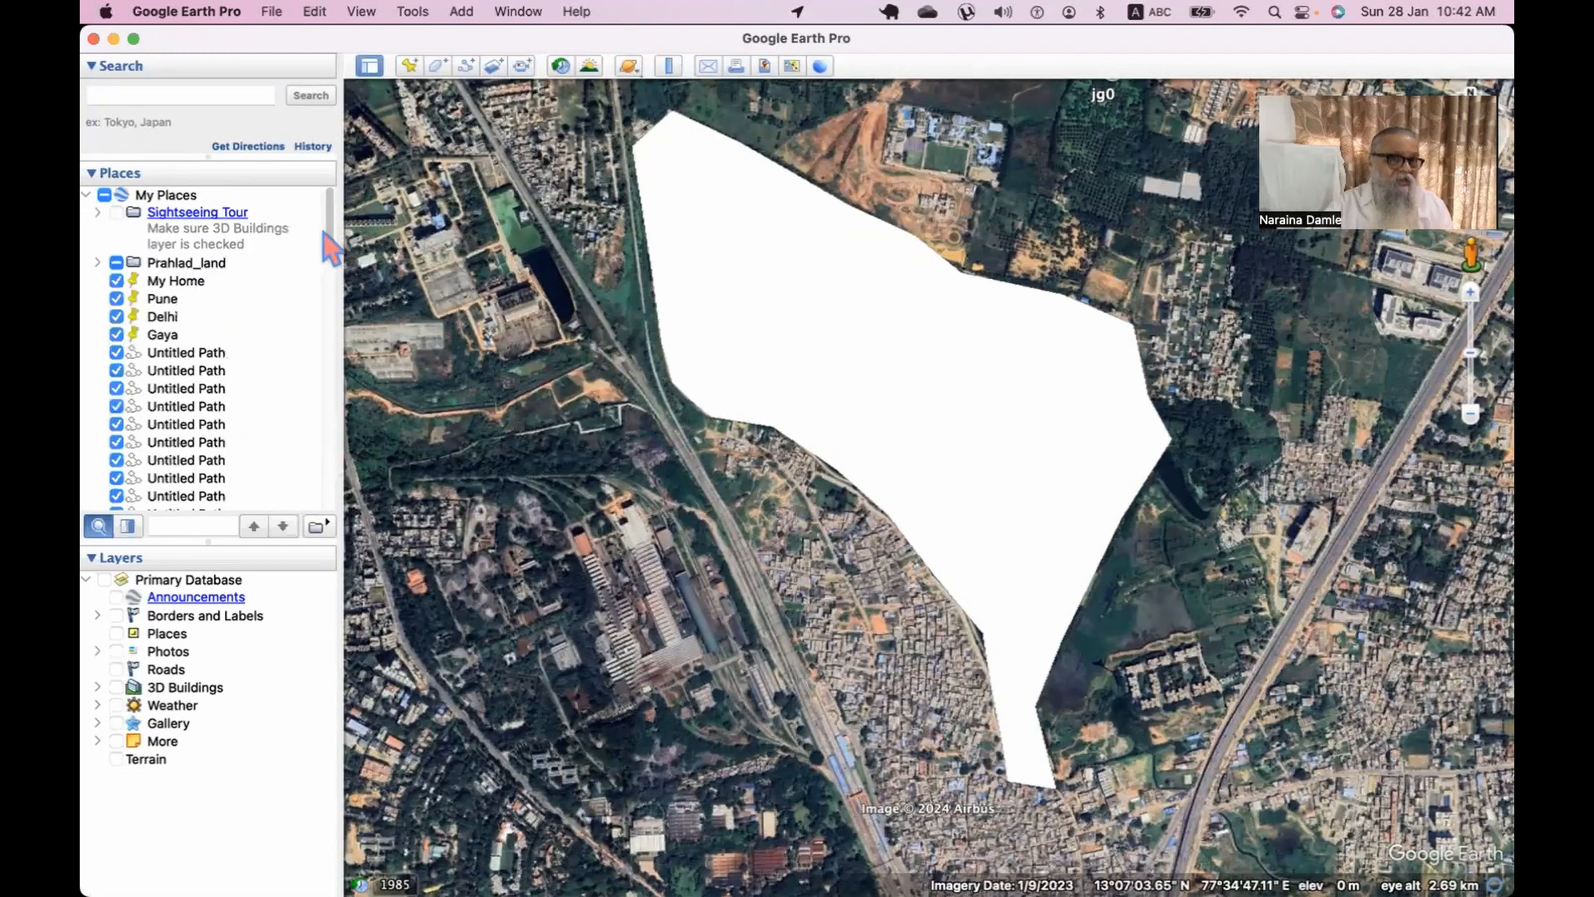
scroll(347, 498, down, 10)
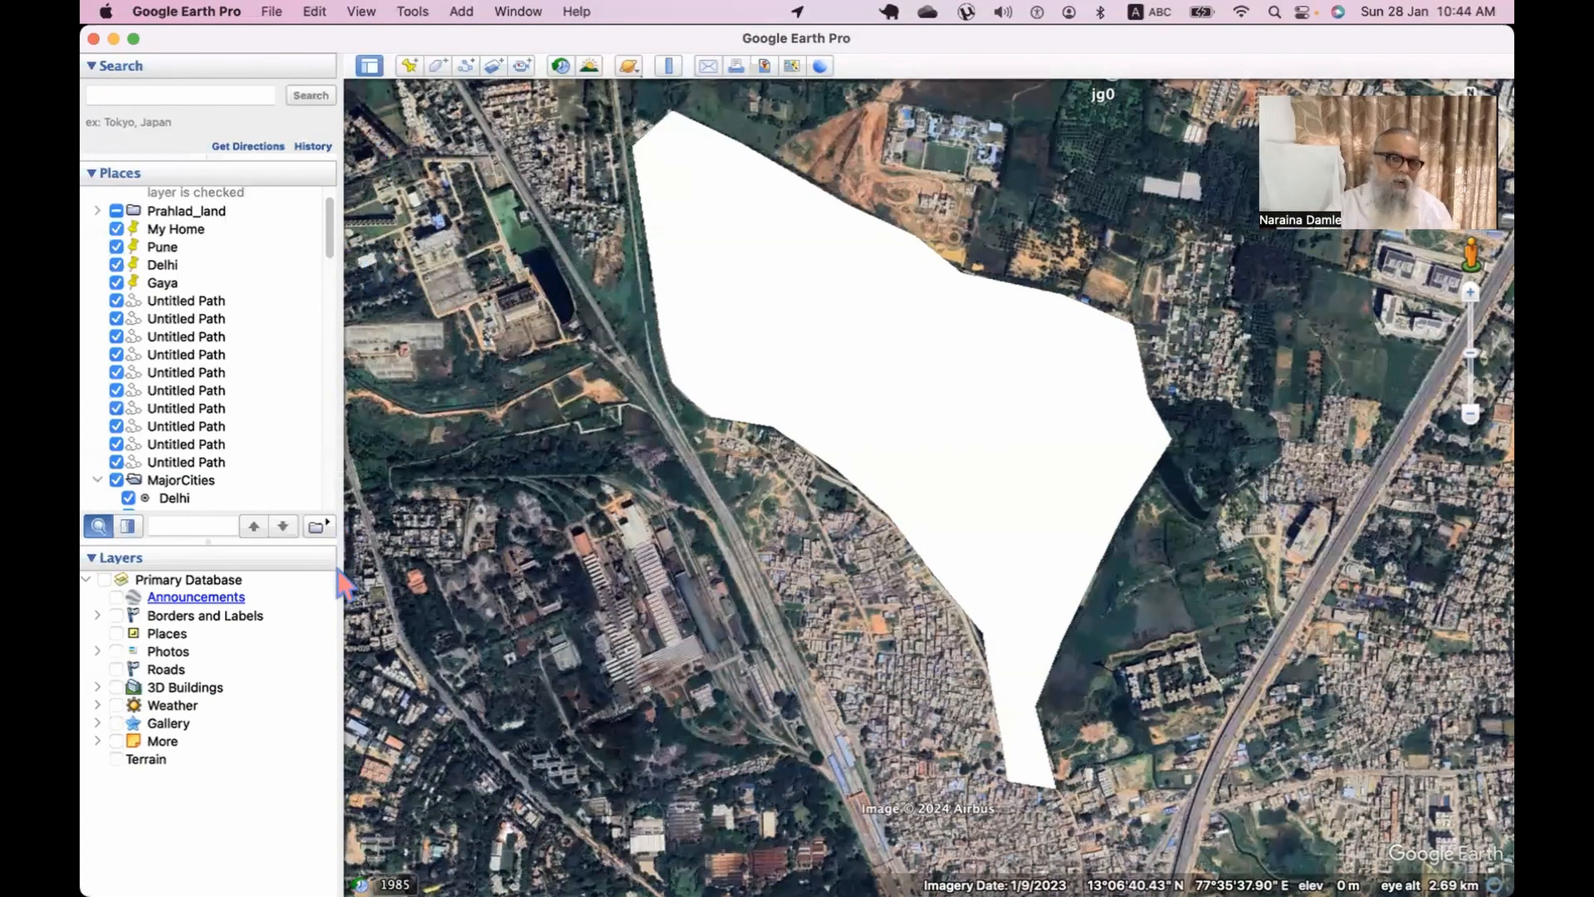
Expand Prahlad_land, then fly to the Rhine_bridges saved places in Europe.
drag(353, 332, 353, 200)
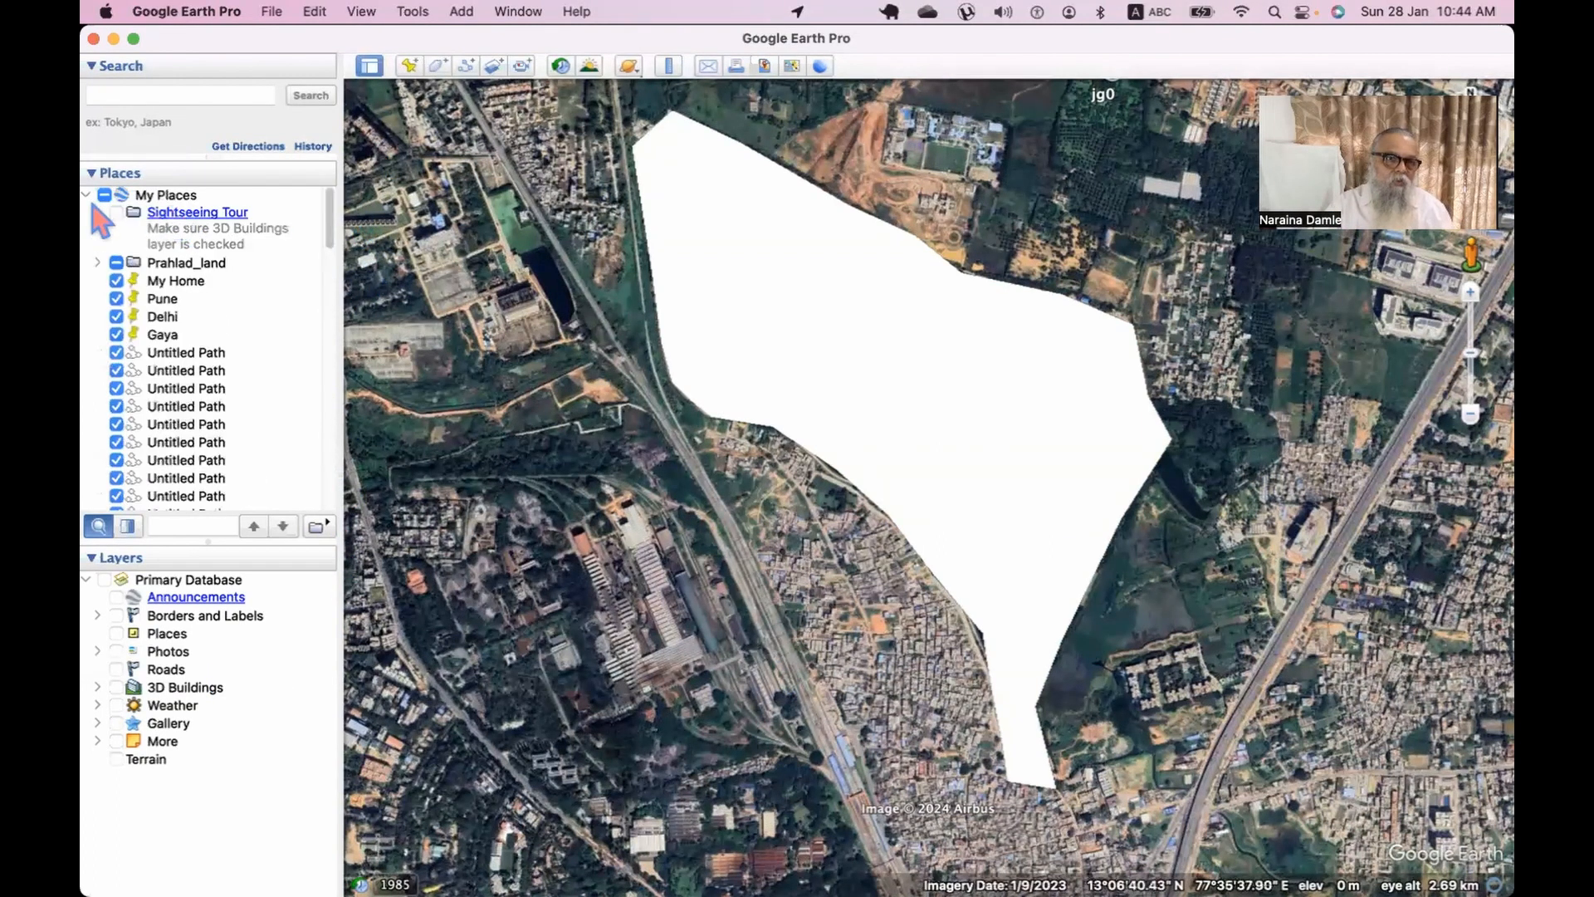
click(96, 262)
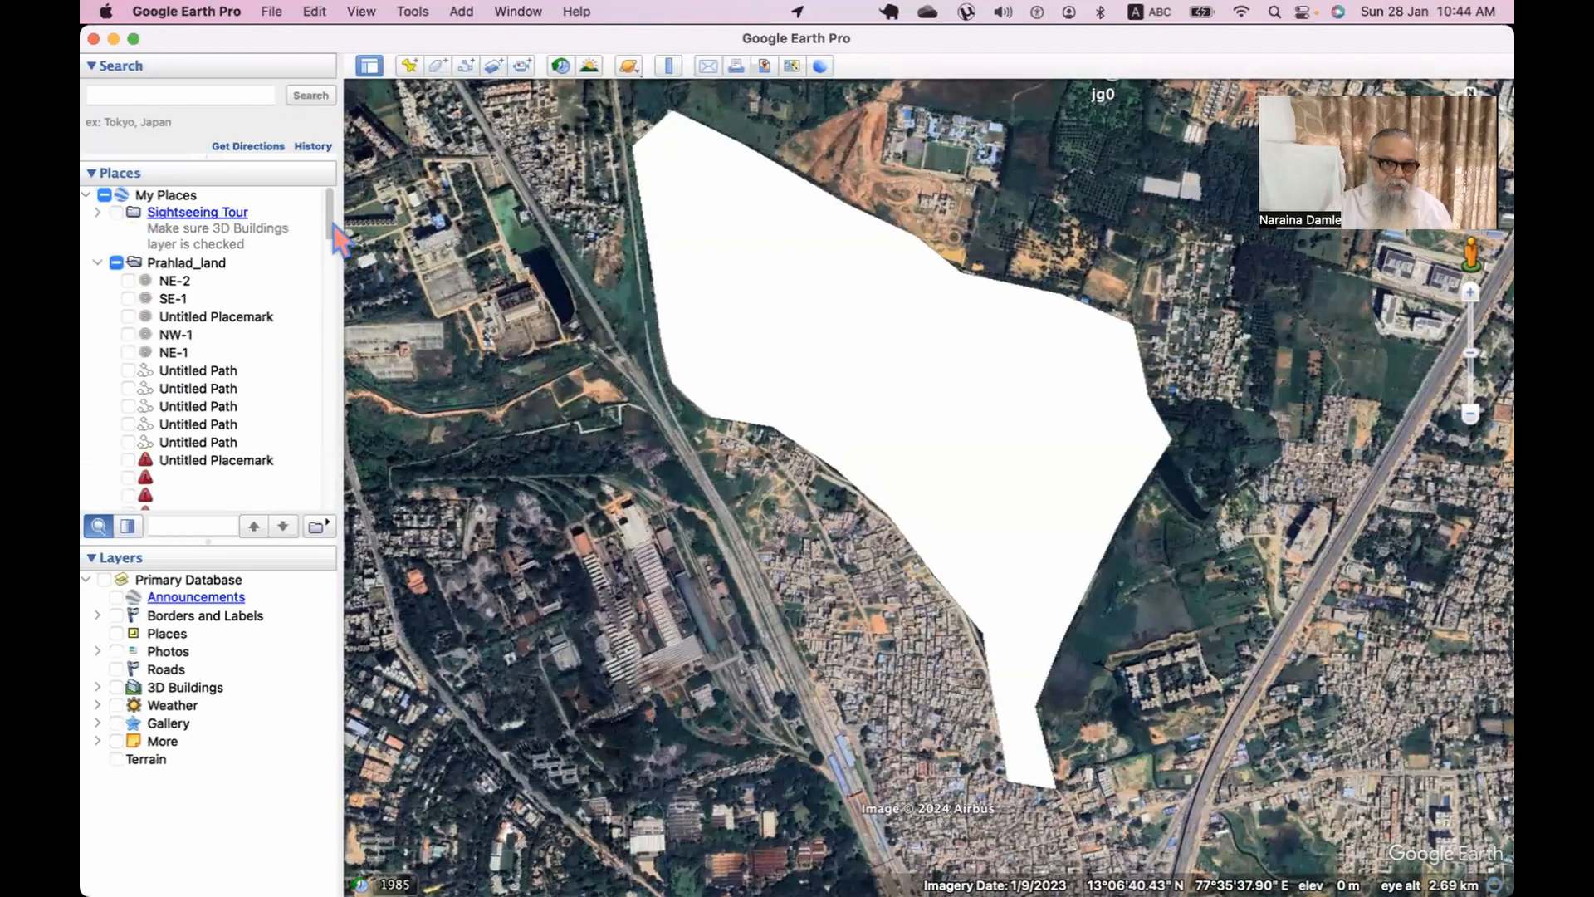
drag(329, 226, 338, 453)
scroll(337, 444, down, 5)
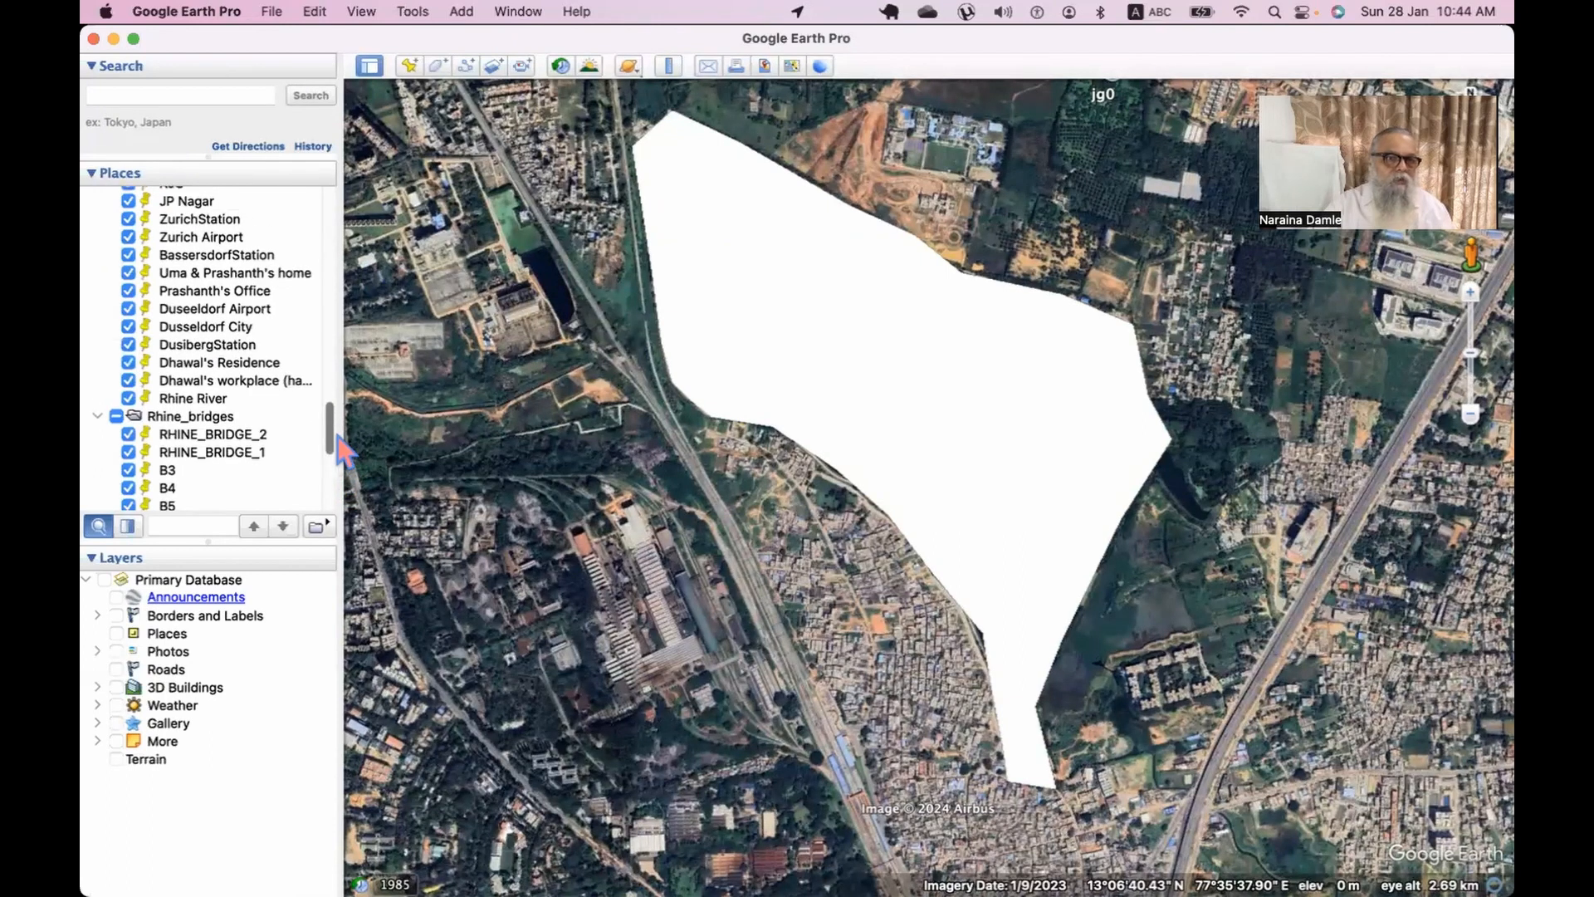
scroll(337, 432, up, 5)
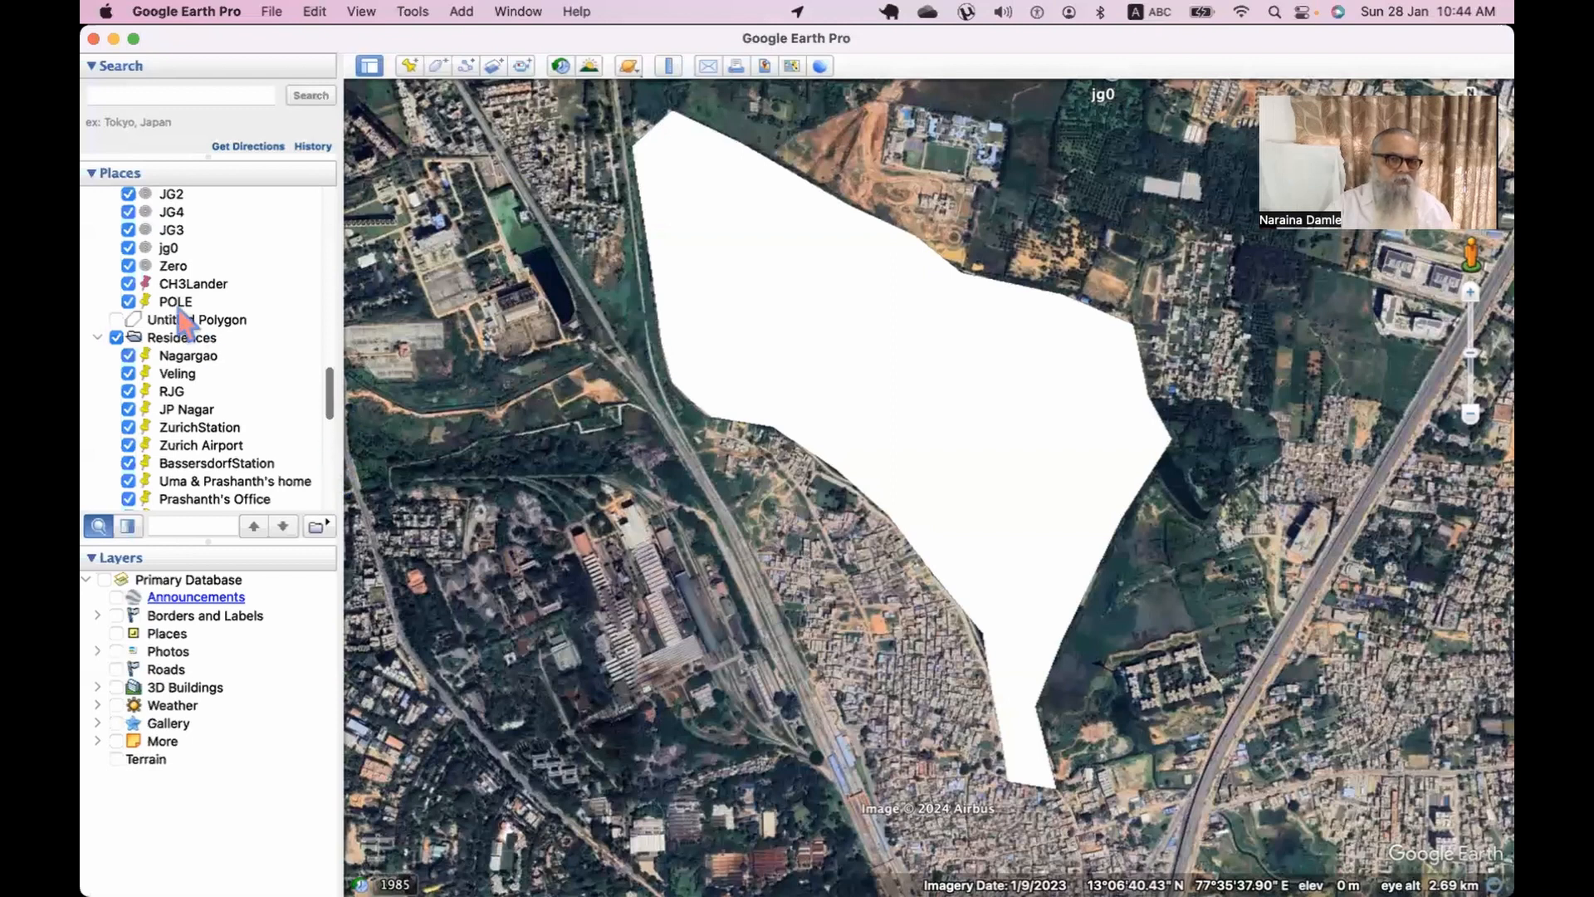
scroll(141, 262, down, 5)
double_click(135, 248)
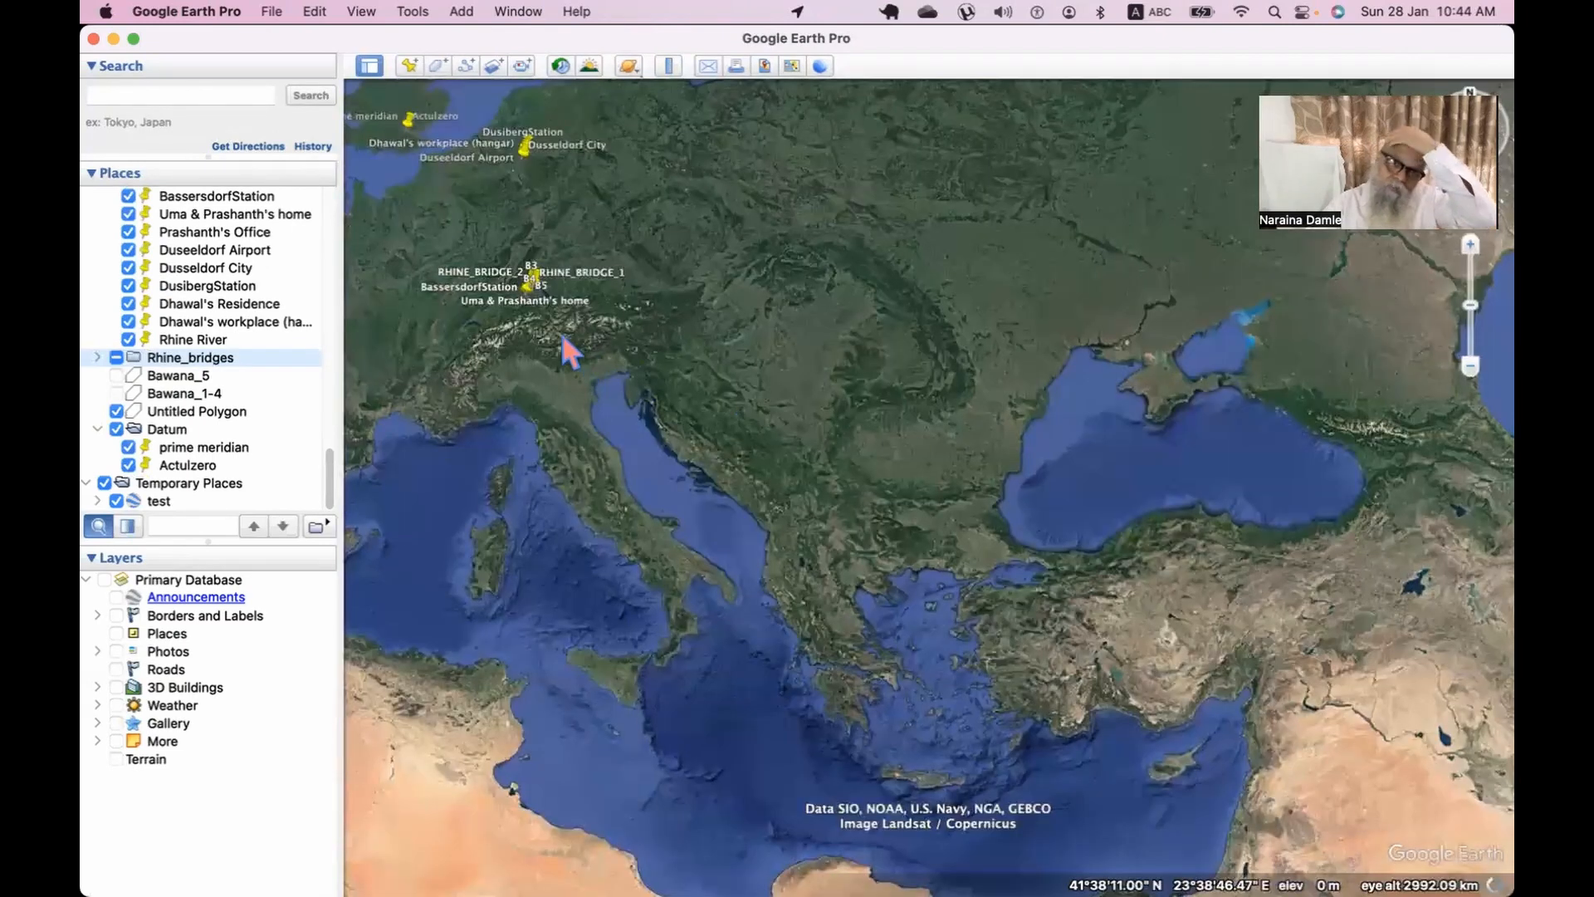
Zoom in on RHINE_BRIDGE_1 and pan along the riverside town.
scroll(565, 341, up, 8)
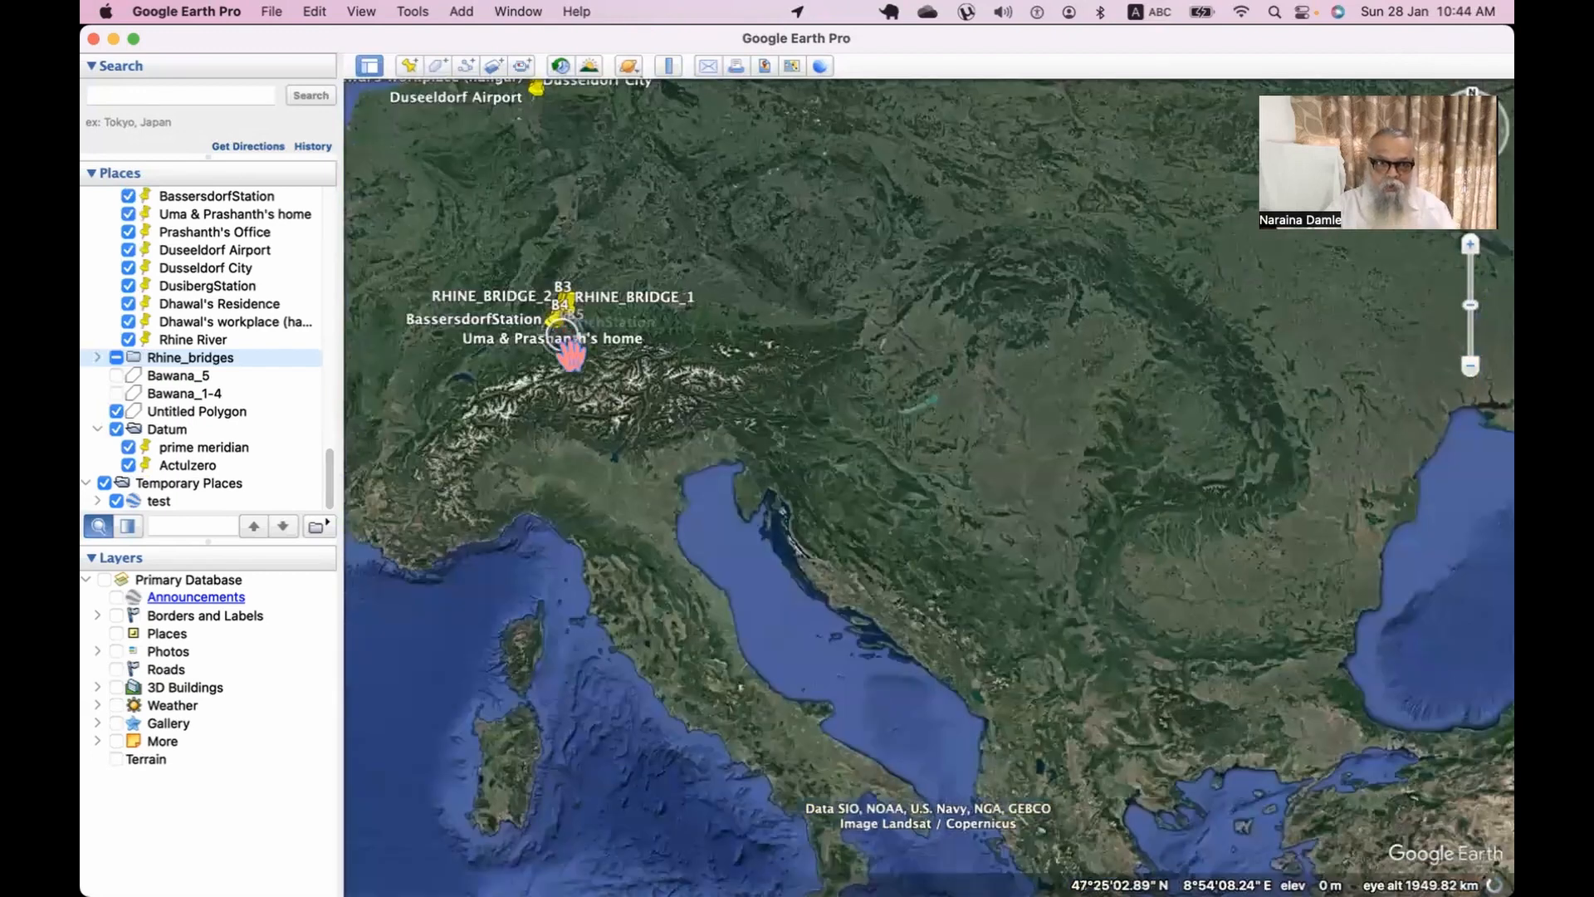
drag(572, 357, 565, 287)
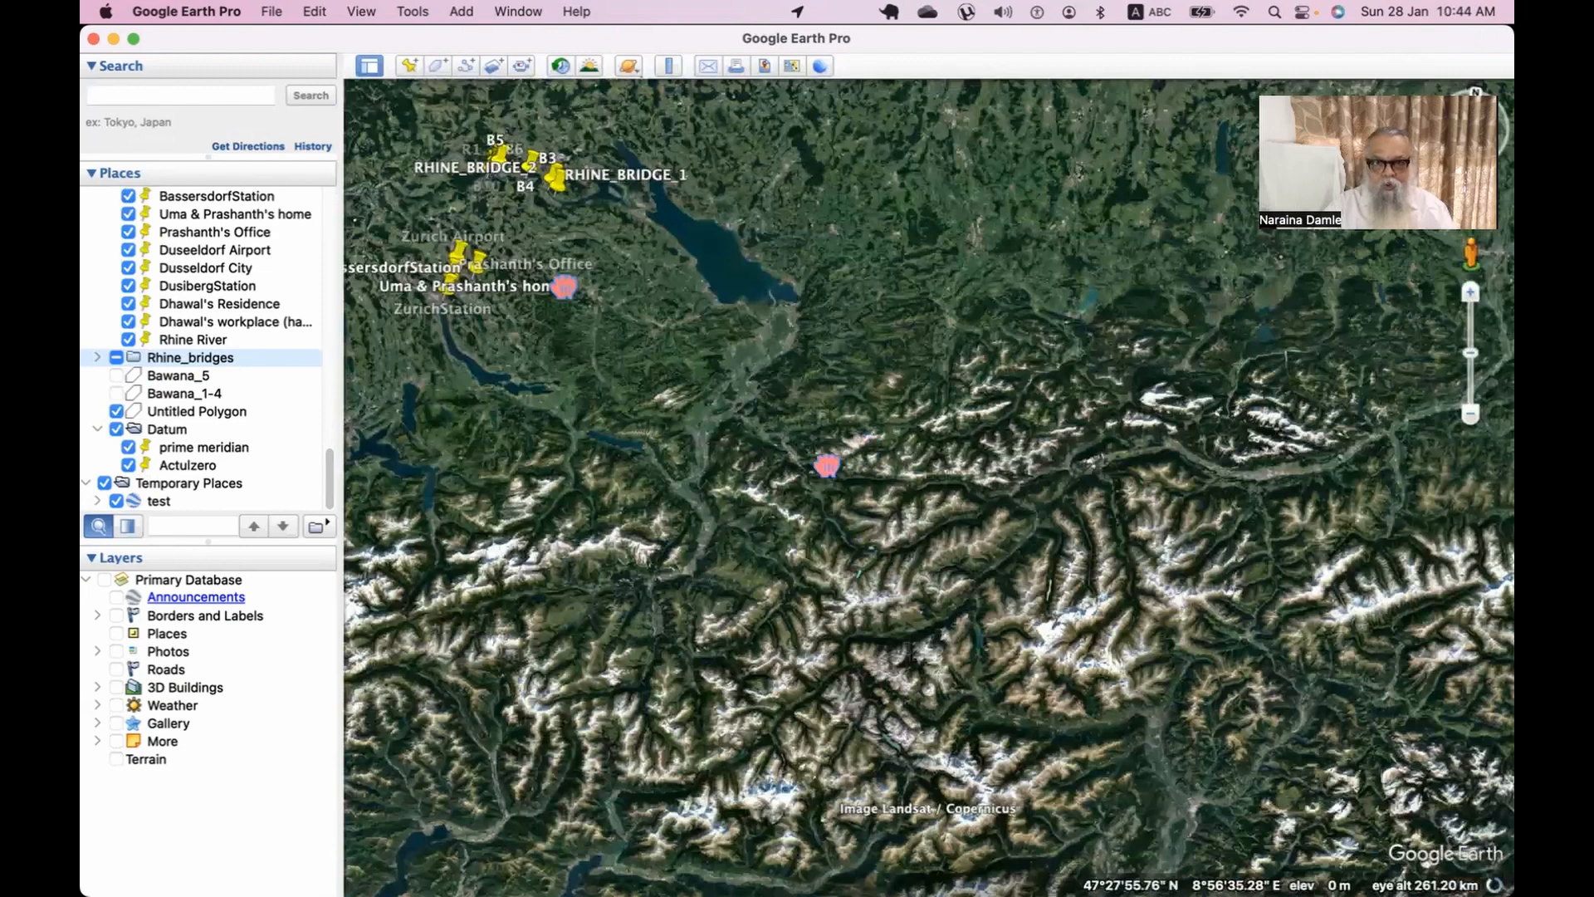
drag(827, 466, 889, 570)
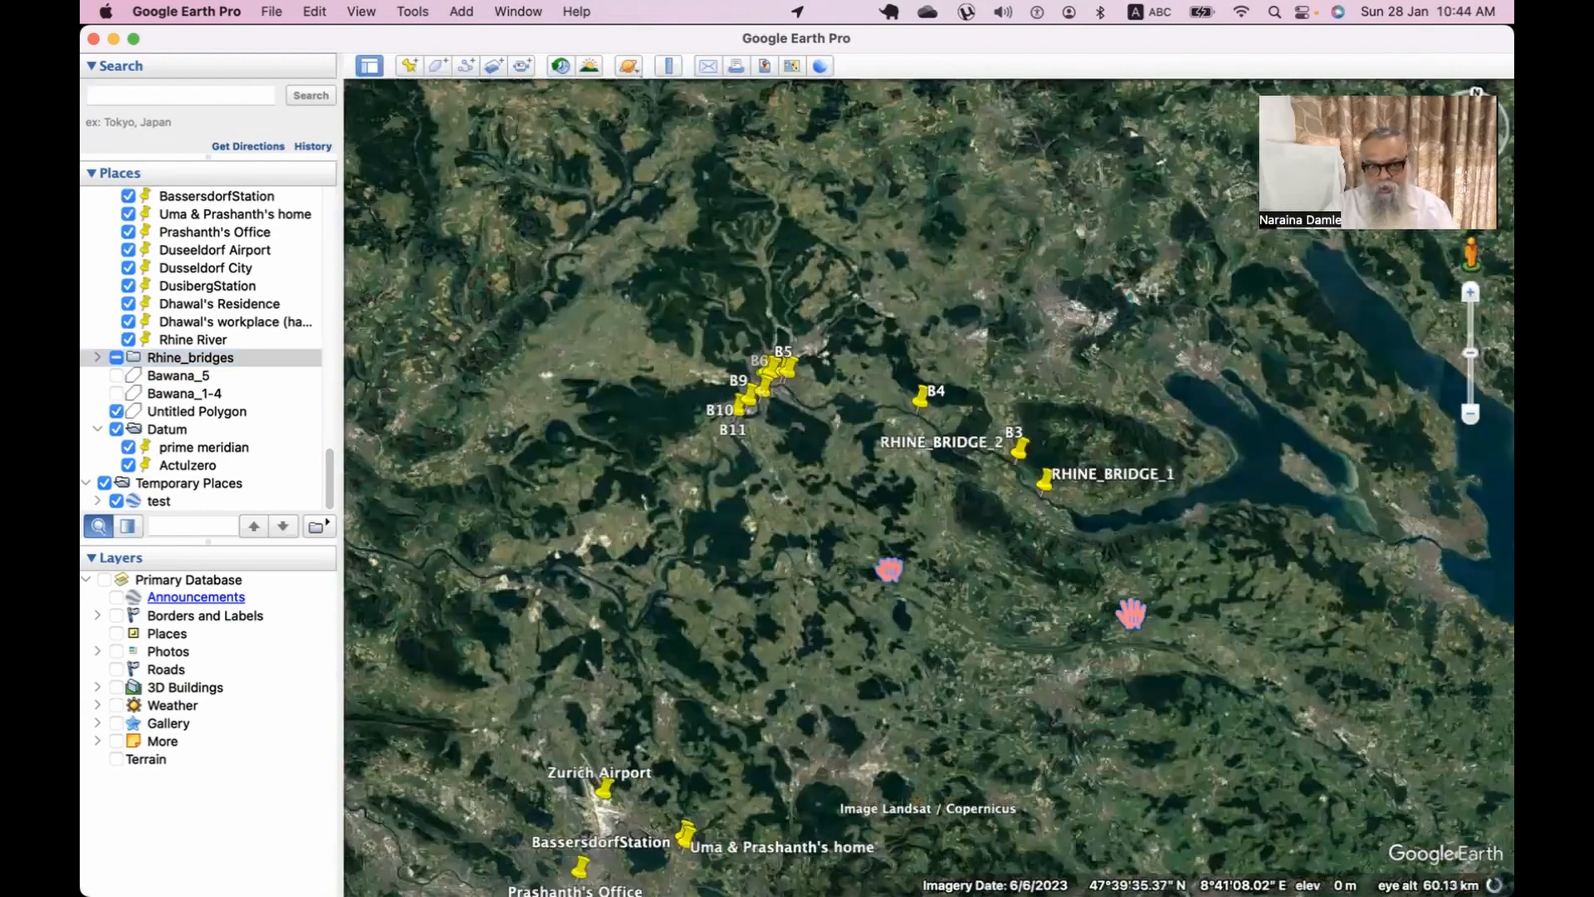
scroll(1131, 614, up, 3)
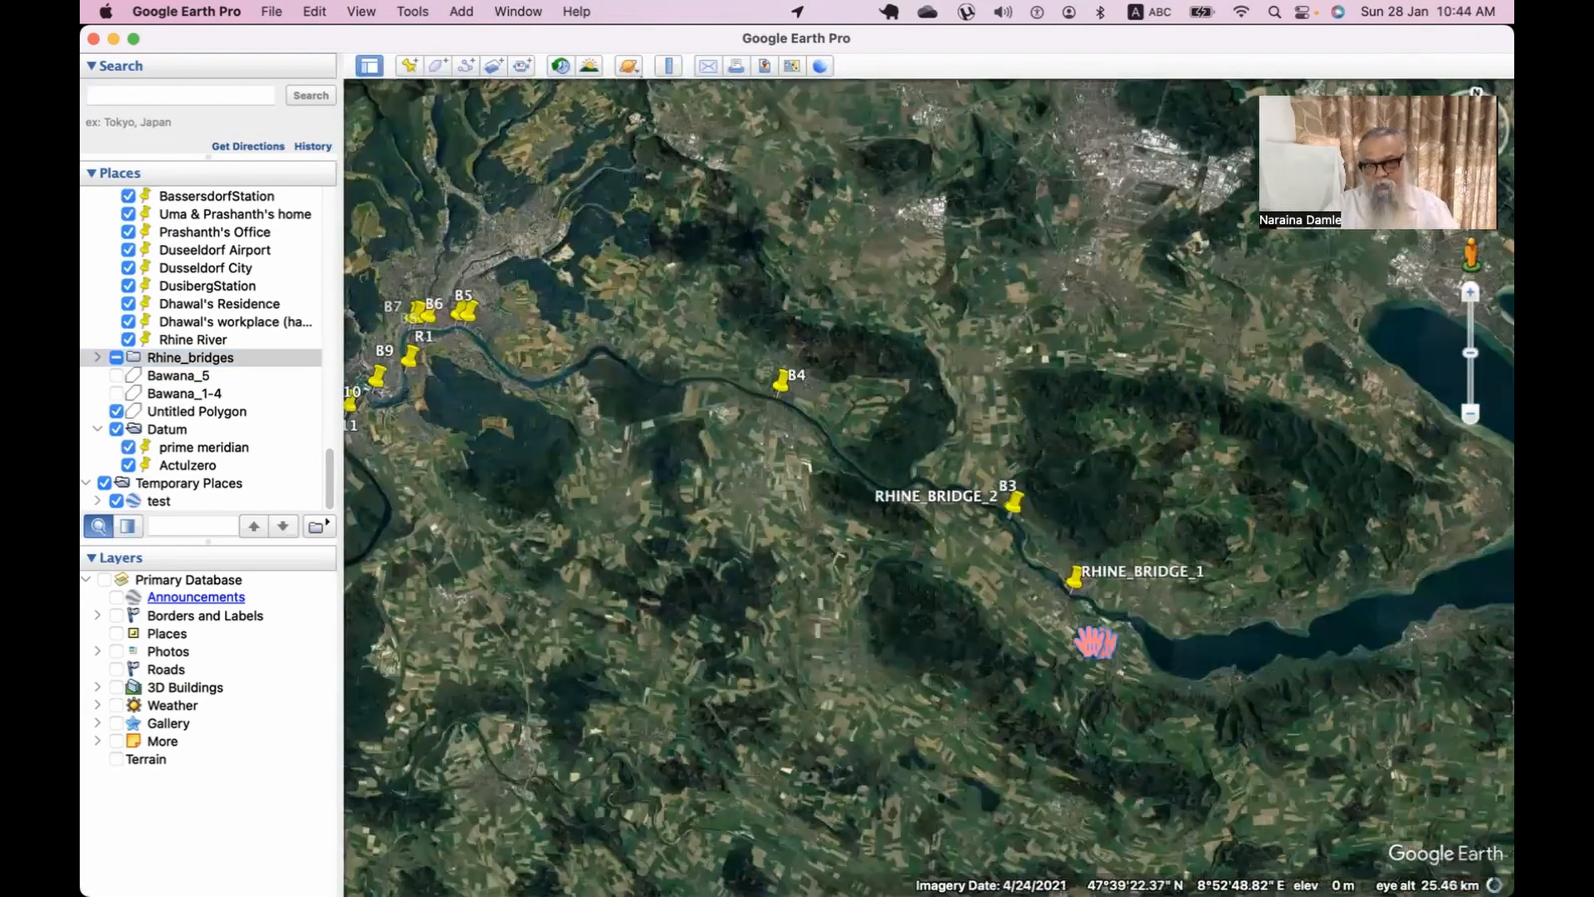
scroll(1096, 641, up, 4)
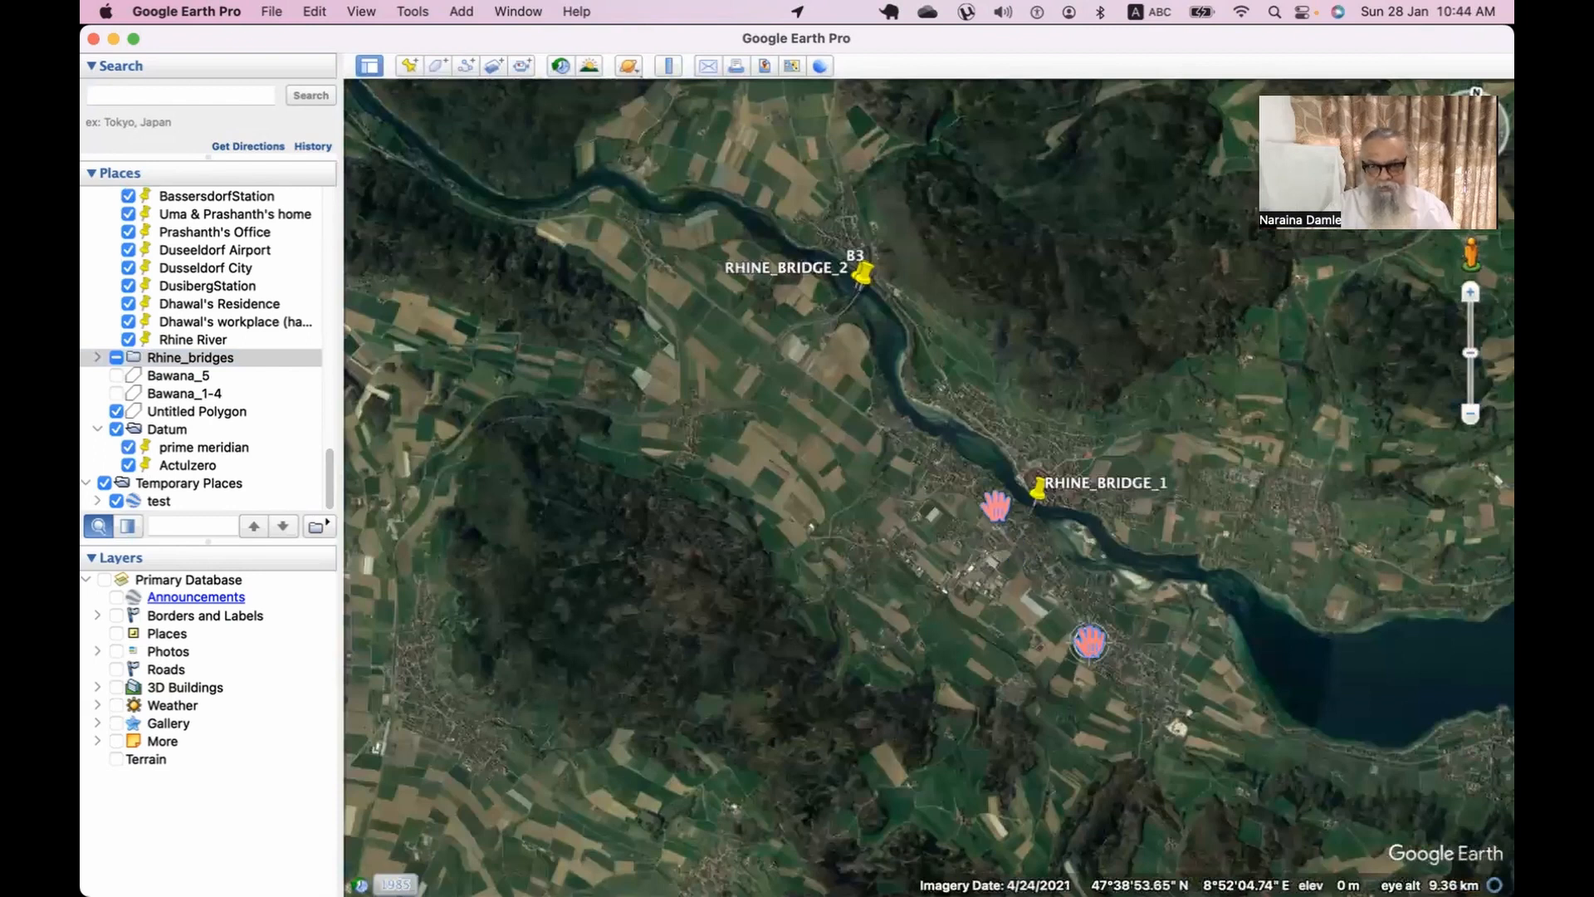
scroll(985, 498, up, 2)
drag(1131, 582, 1226, 650)
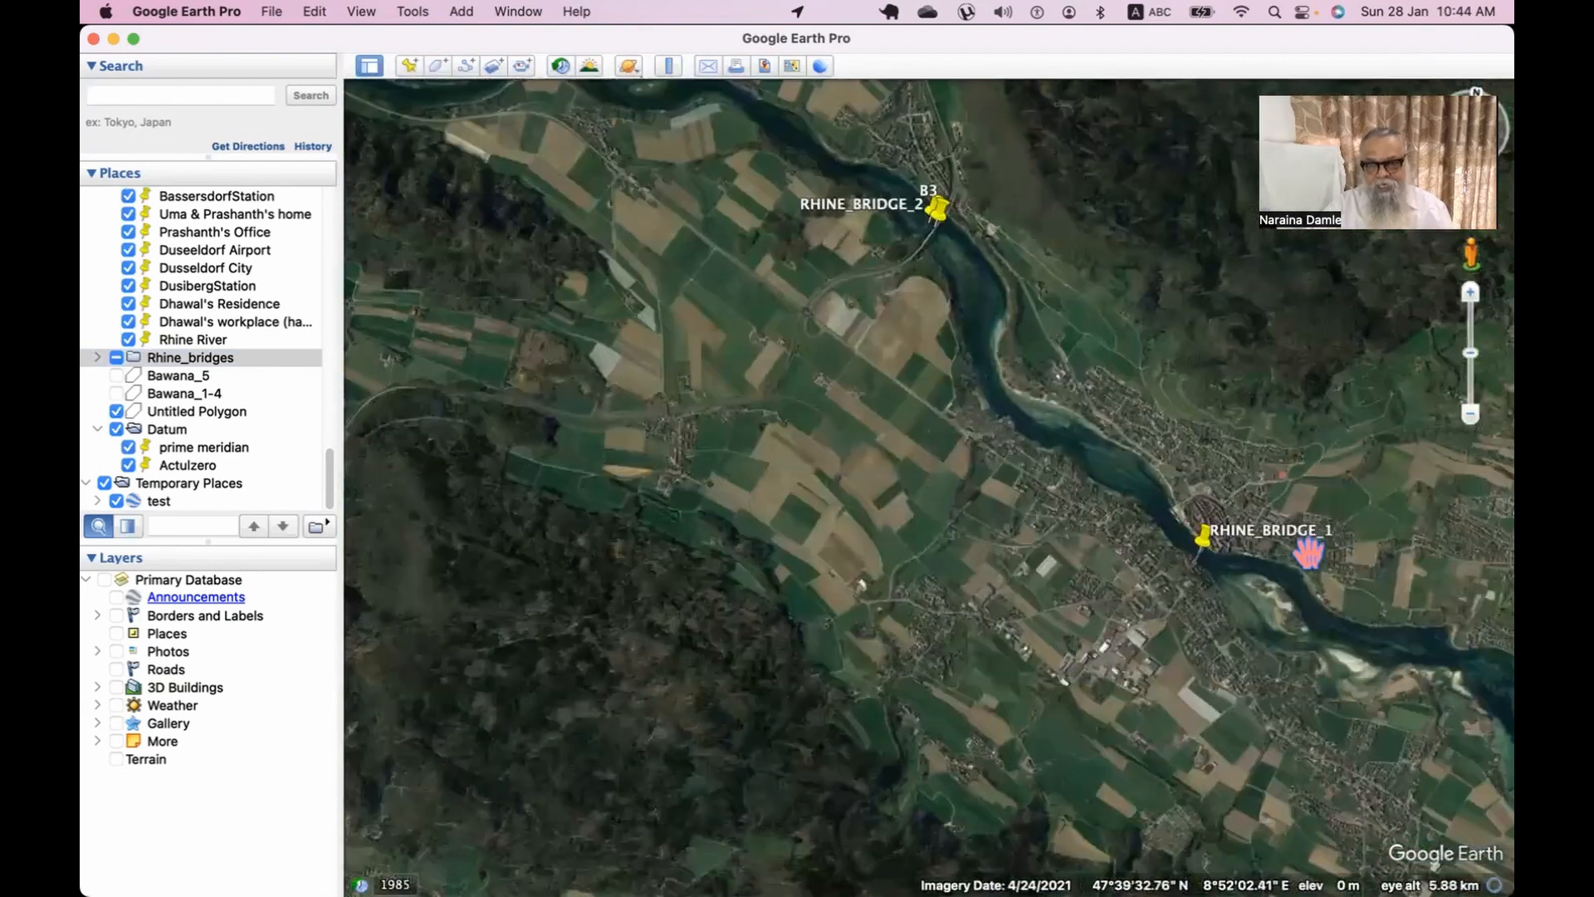
scroll(1189, 612, up, 3)
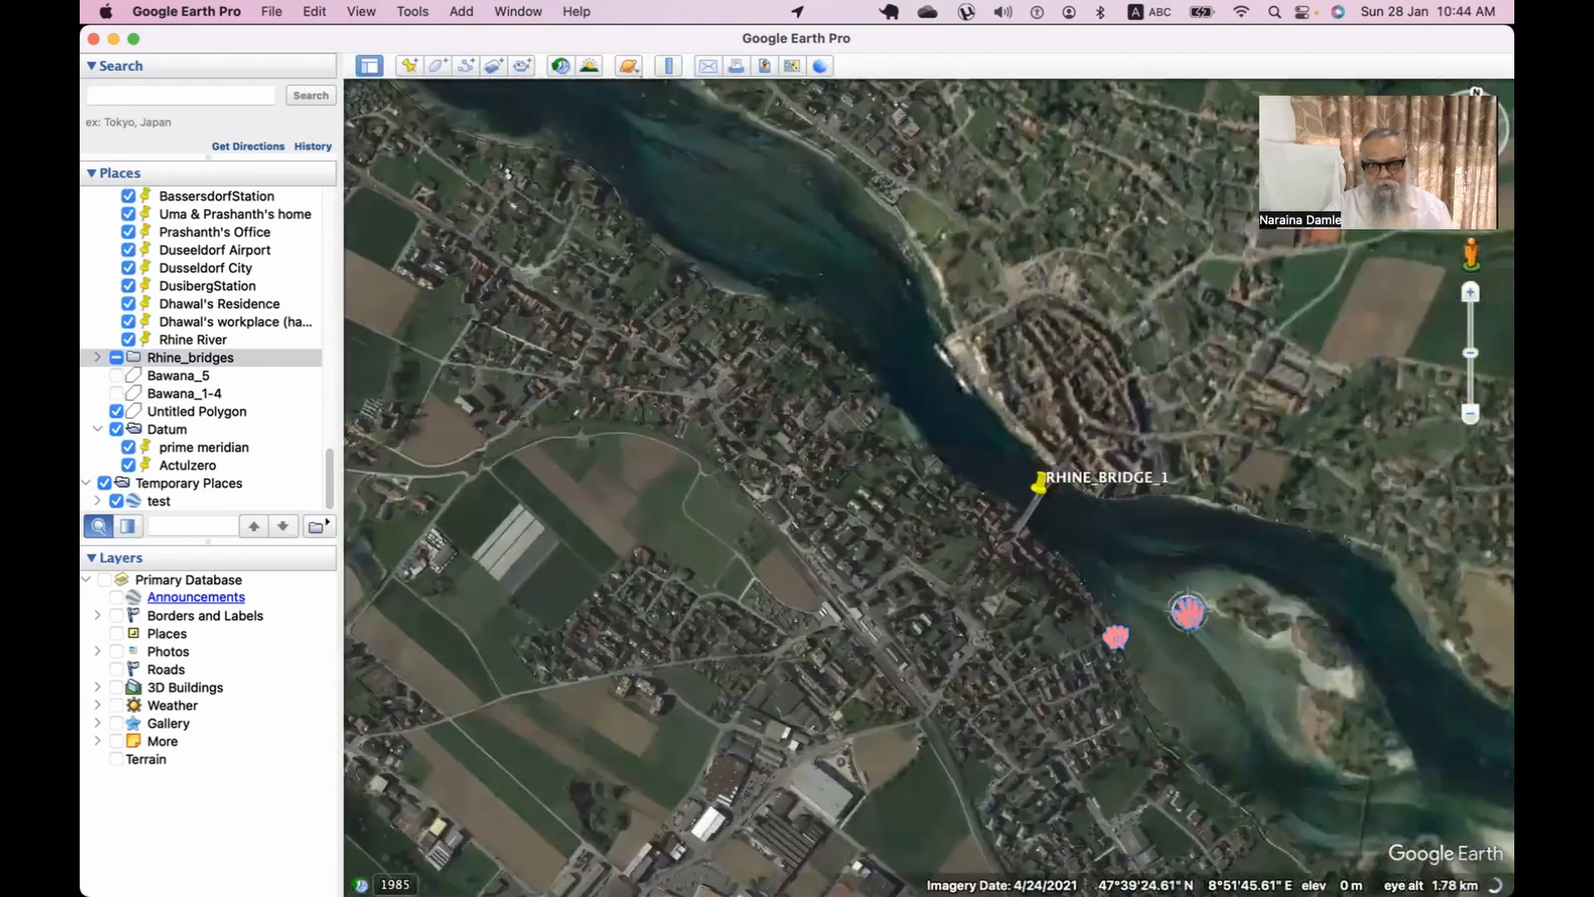
scroll(832, 380, up, 2)
drag(892, 314, 1211, 556)
drag(934, 386, 1156, 581)
Frame bridges B5–B11, then B8, B7 and R1 at about 1.4 km, and fly to Bawana_5.
scroll(1156, 577, down, 3)
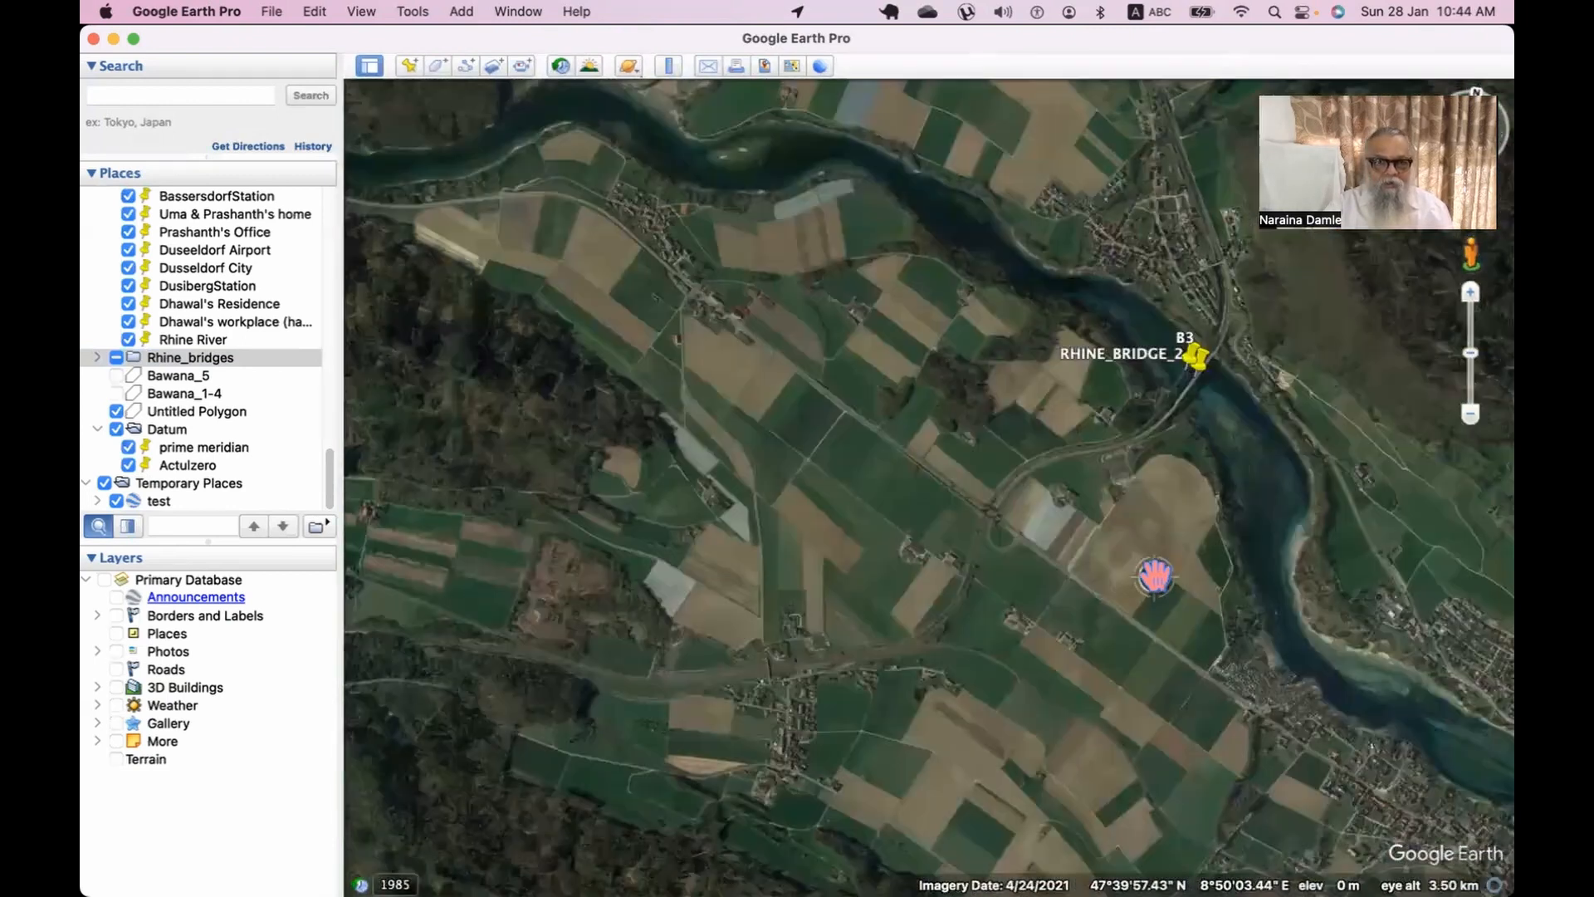
drag(701, 658, 1005, 630)
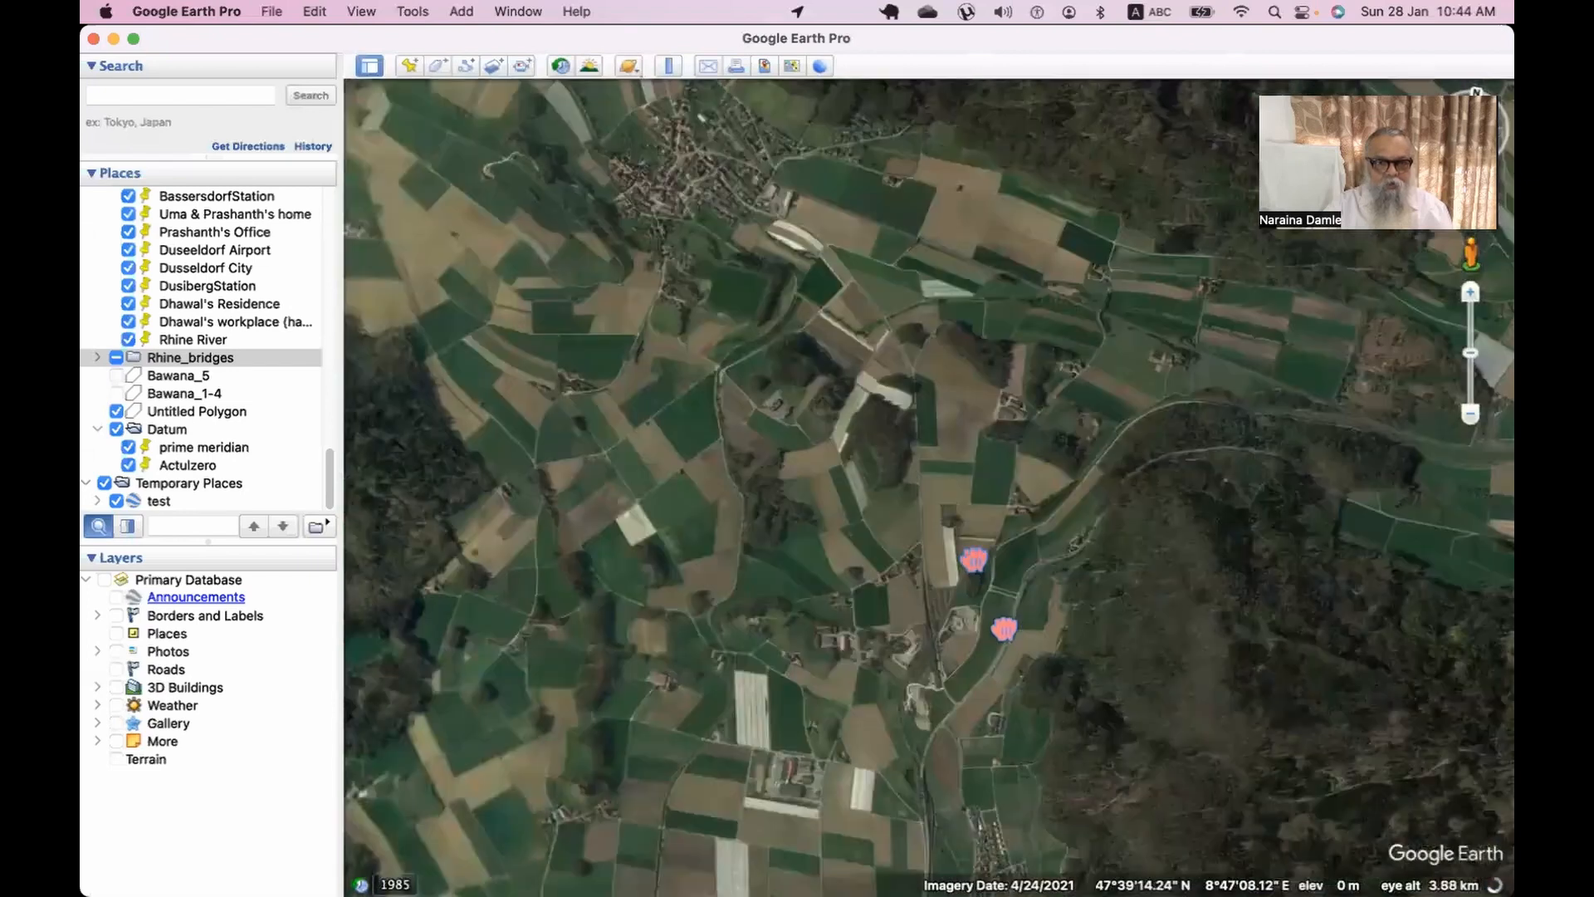
scroll(711, 401, down, 2)
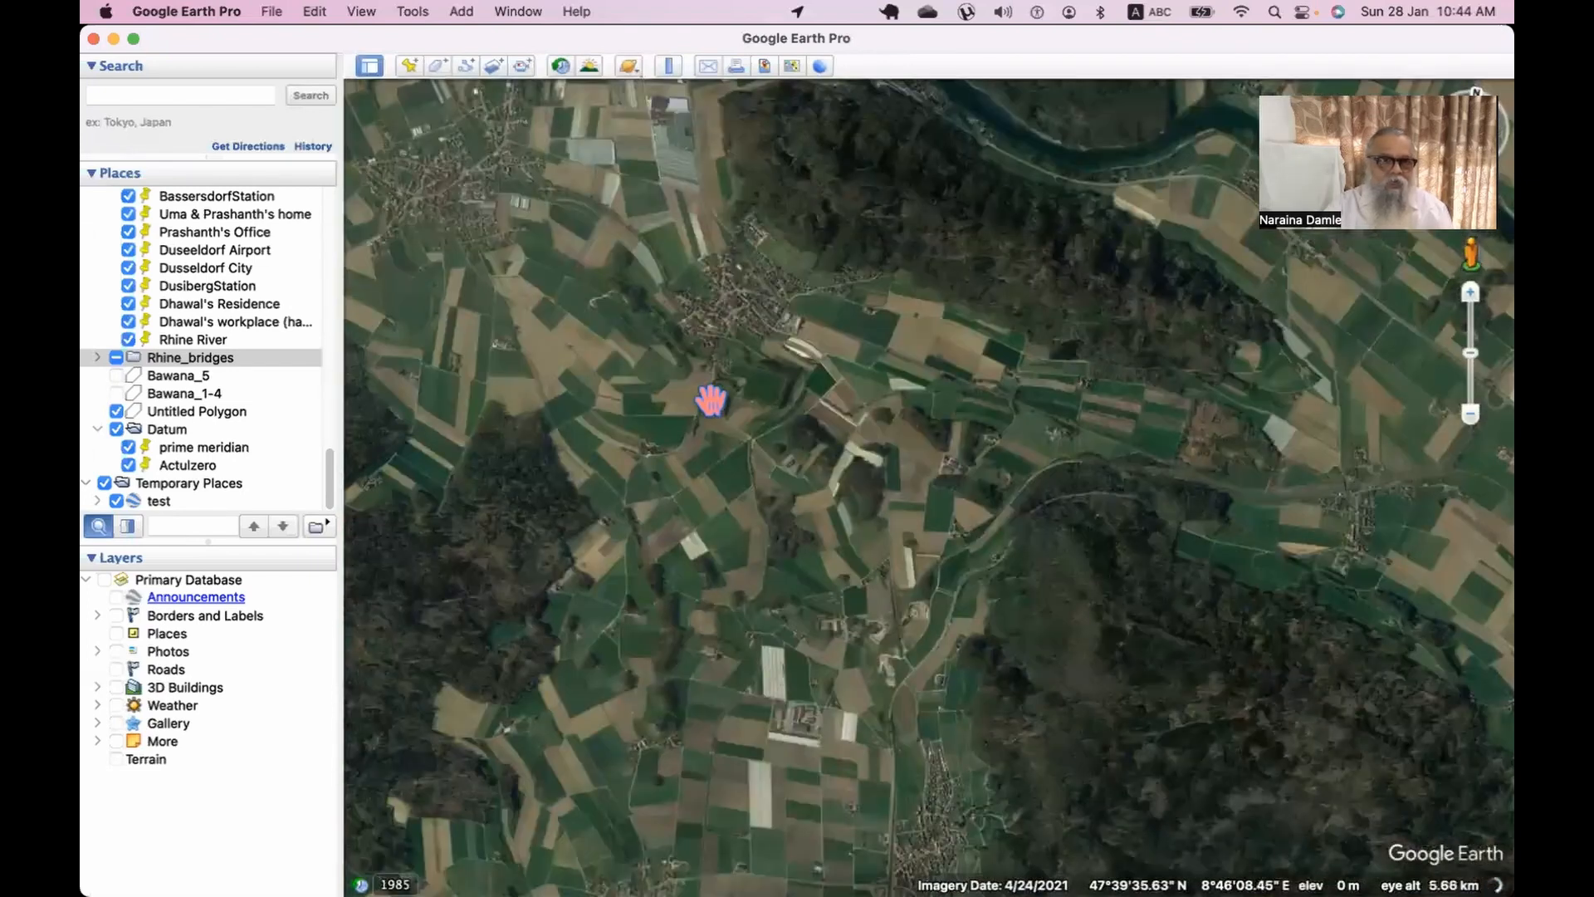
scroll(628, 352, down, 2)
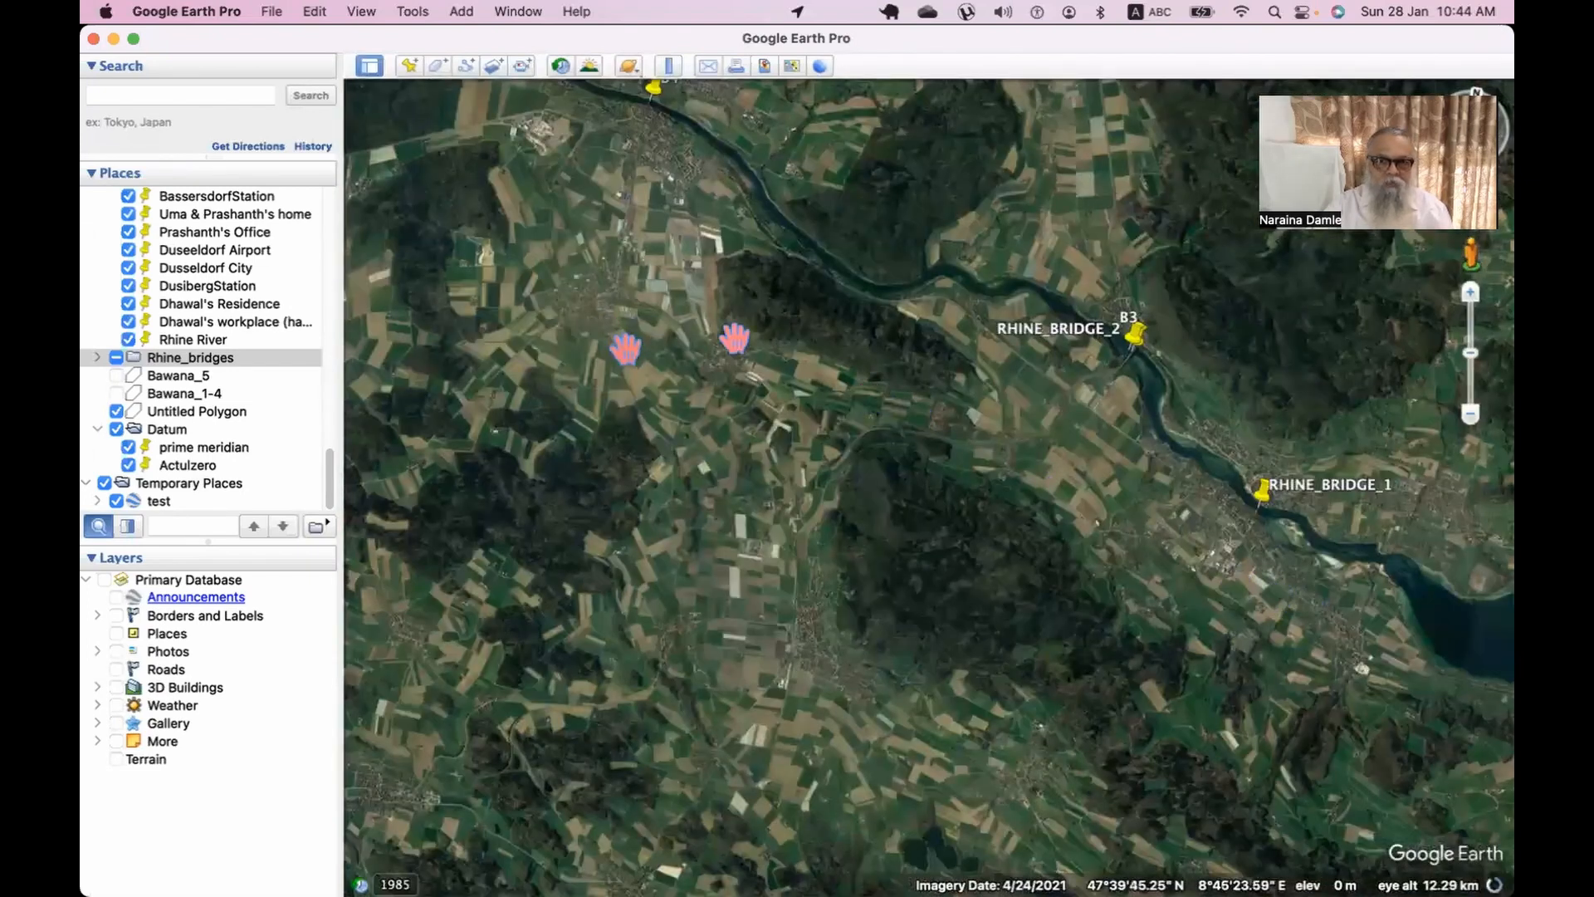
drag(637, 295, 1064, 553)
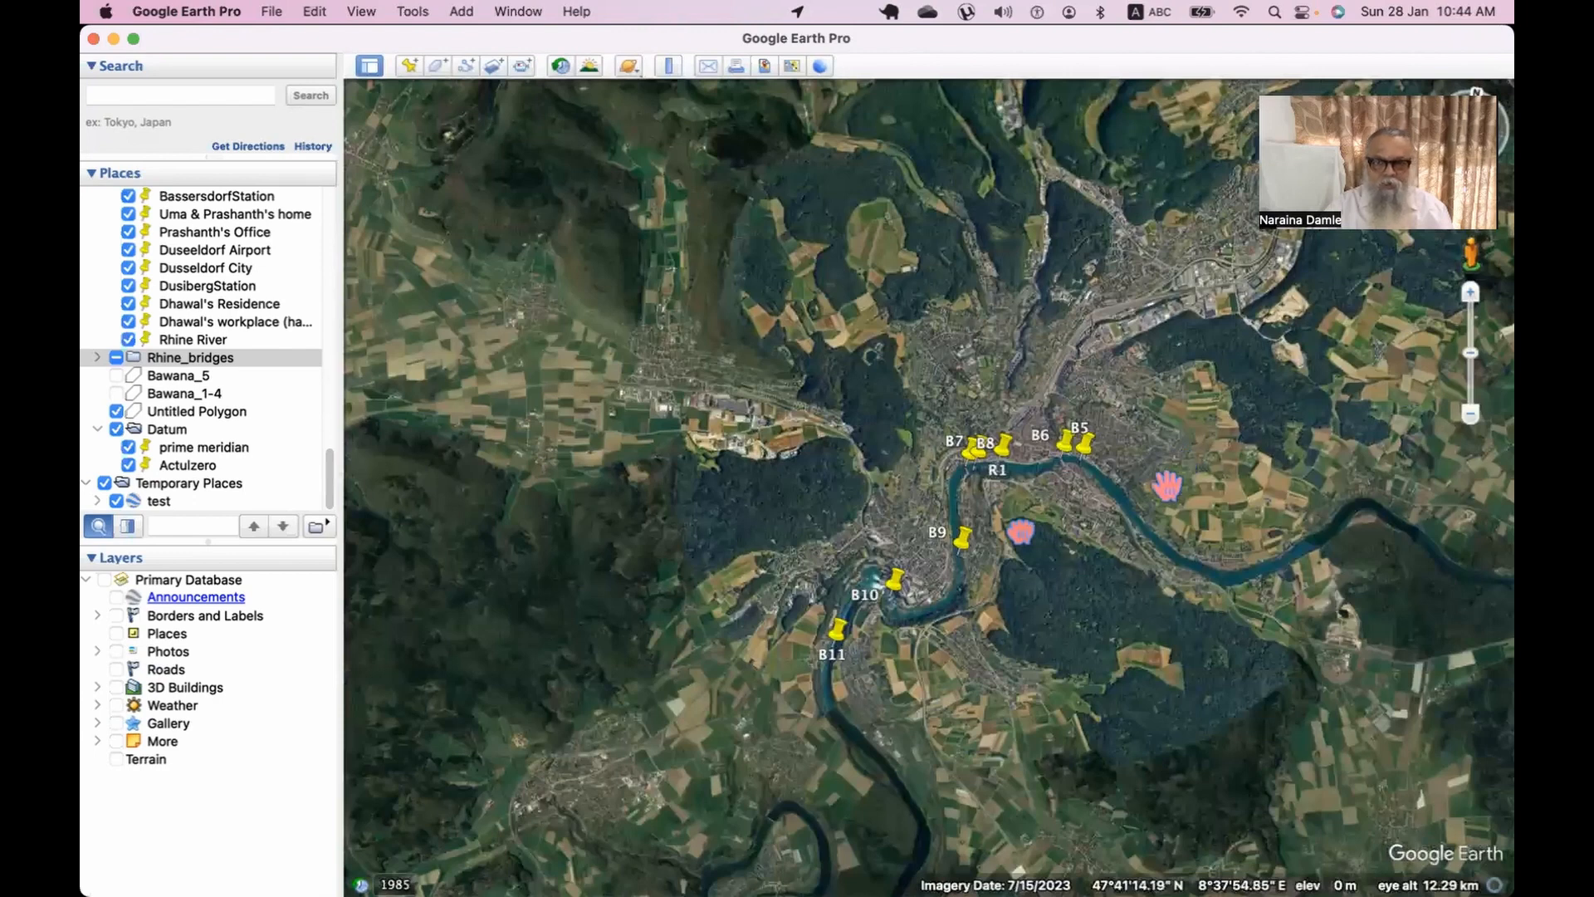
scroll(1092, 573, up, 3)
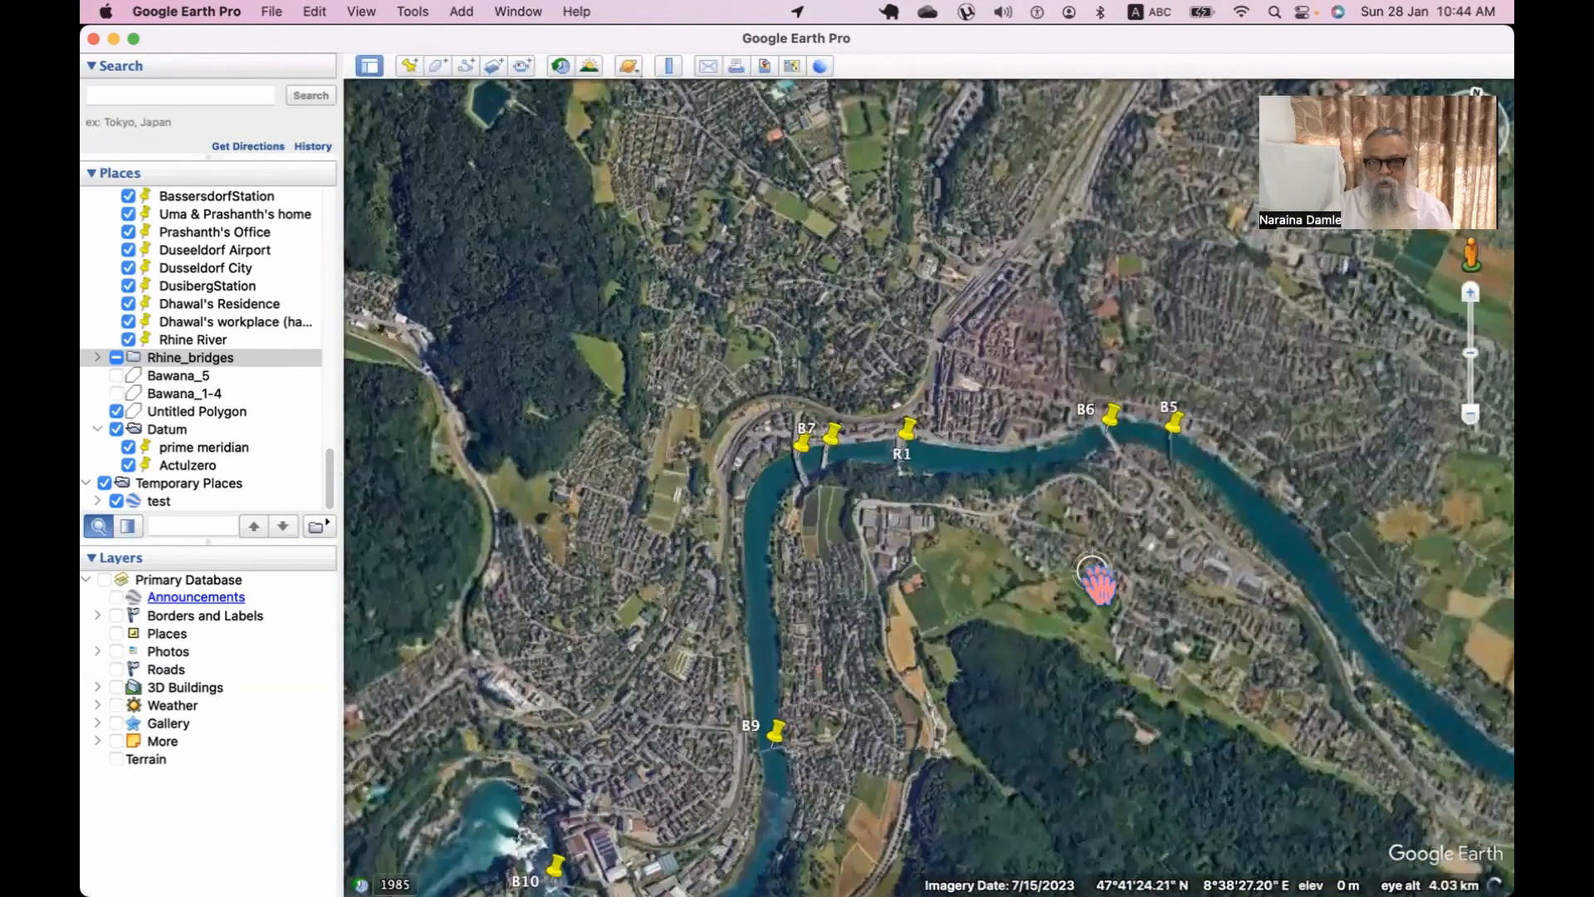
scroll(1241, 541, up, 3)
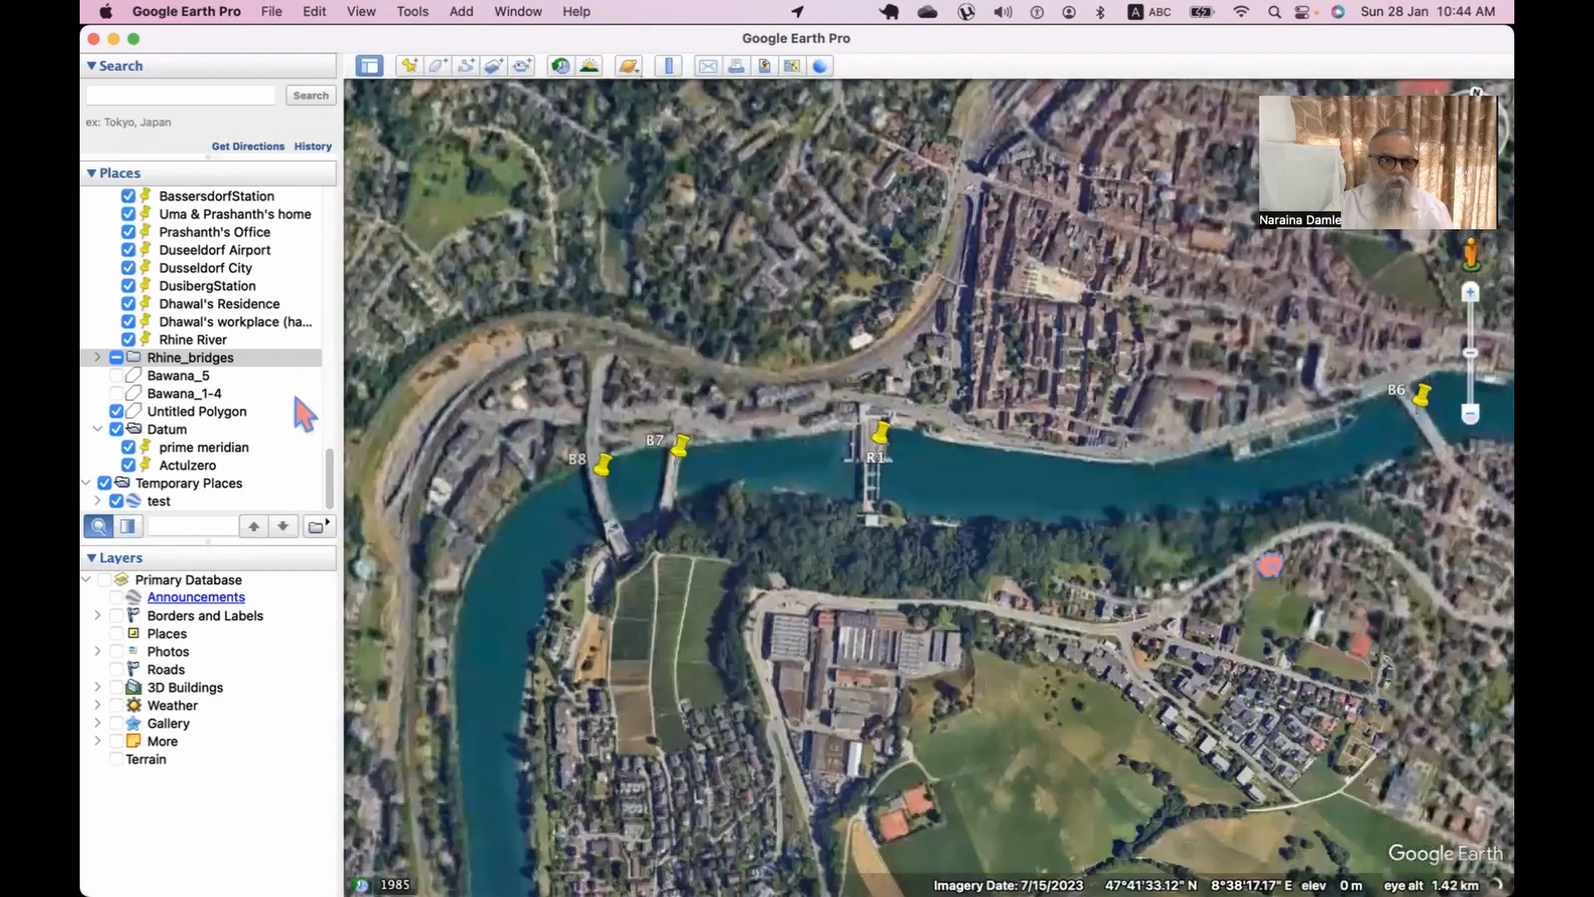
drag(614, 518, 842, 414)
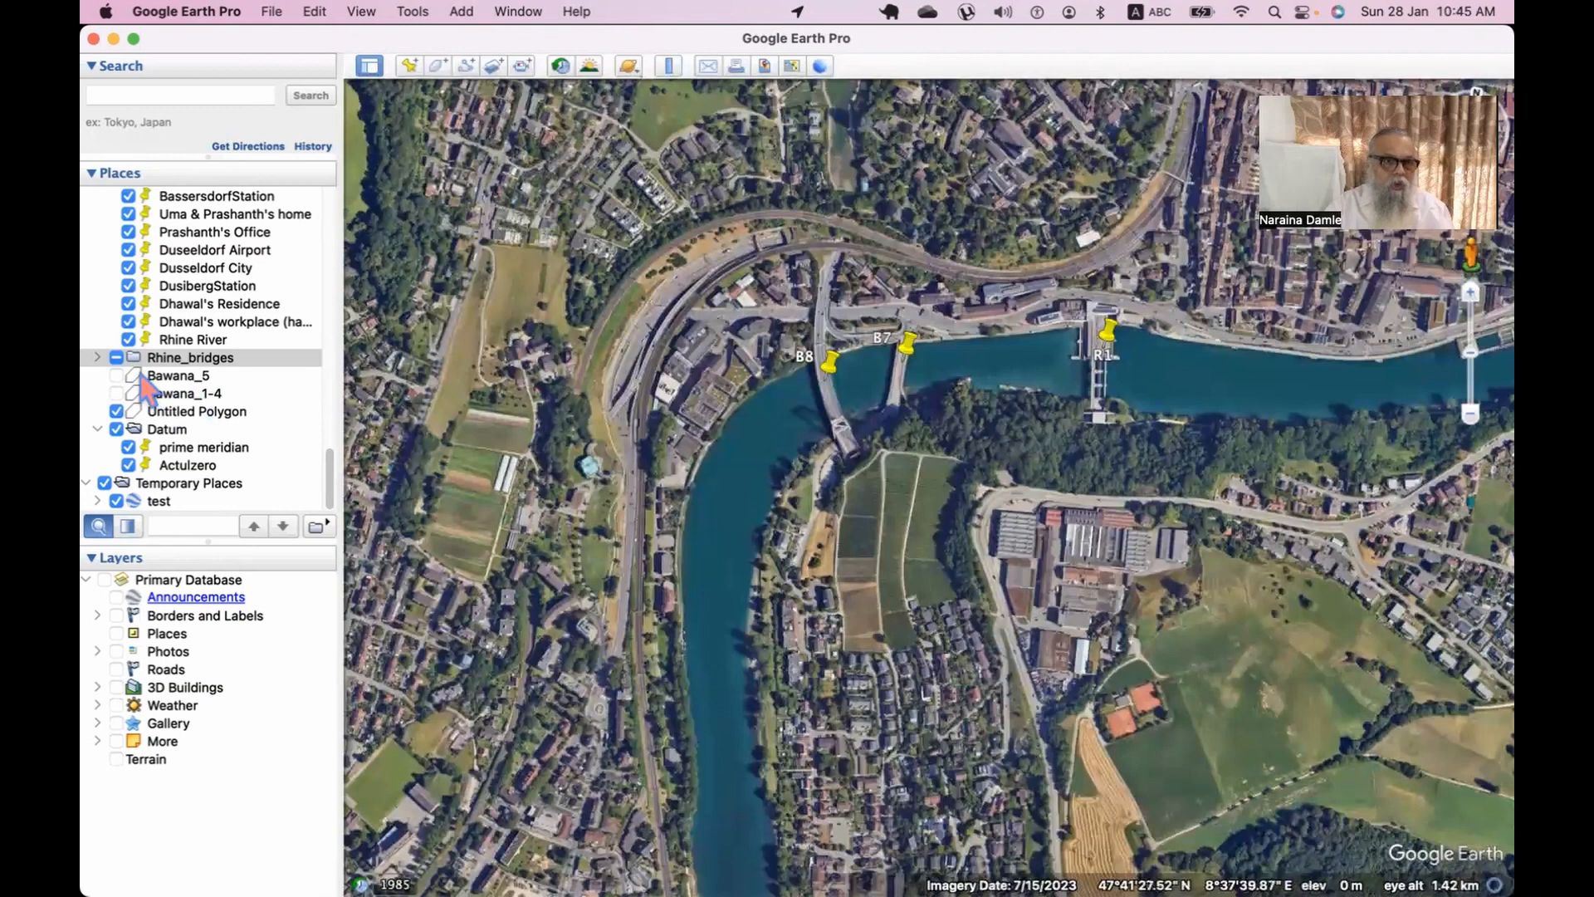
double_click(139, 376)
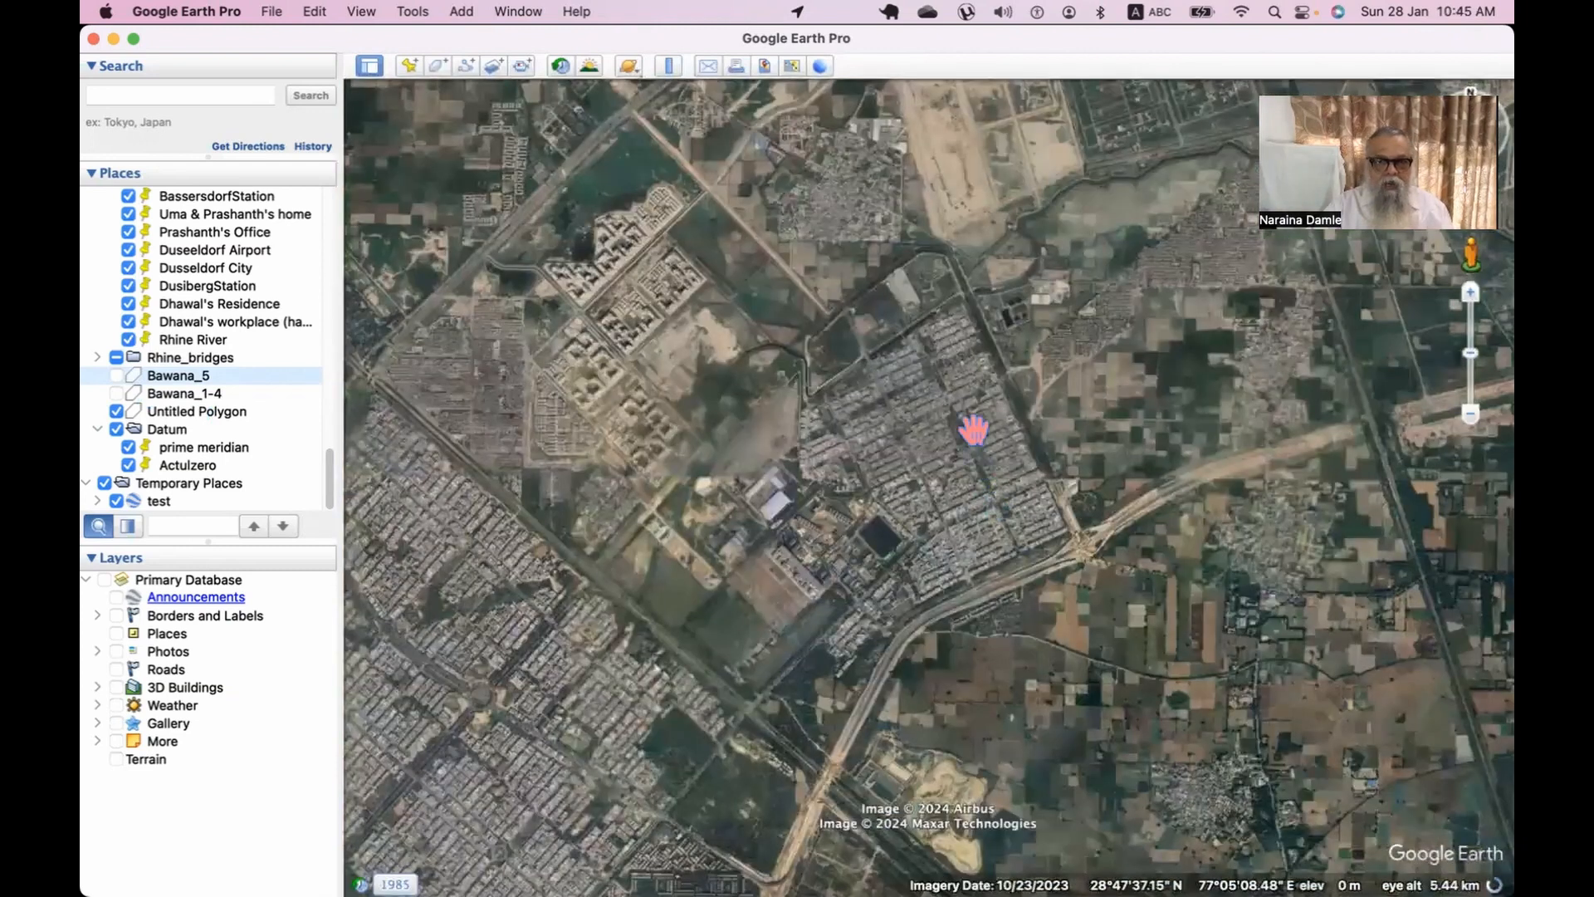
Frame the Bawana industrial area in northwest Delhi and return the Places list to the top.
drag(974, 371, 939, 533)
scroll(994, 636, down, 3)
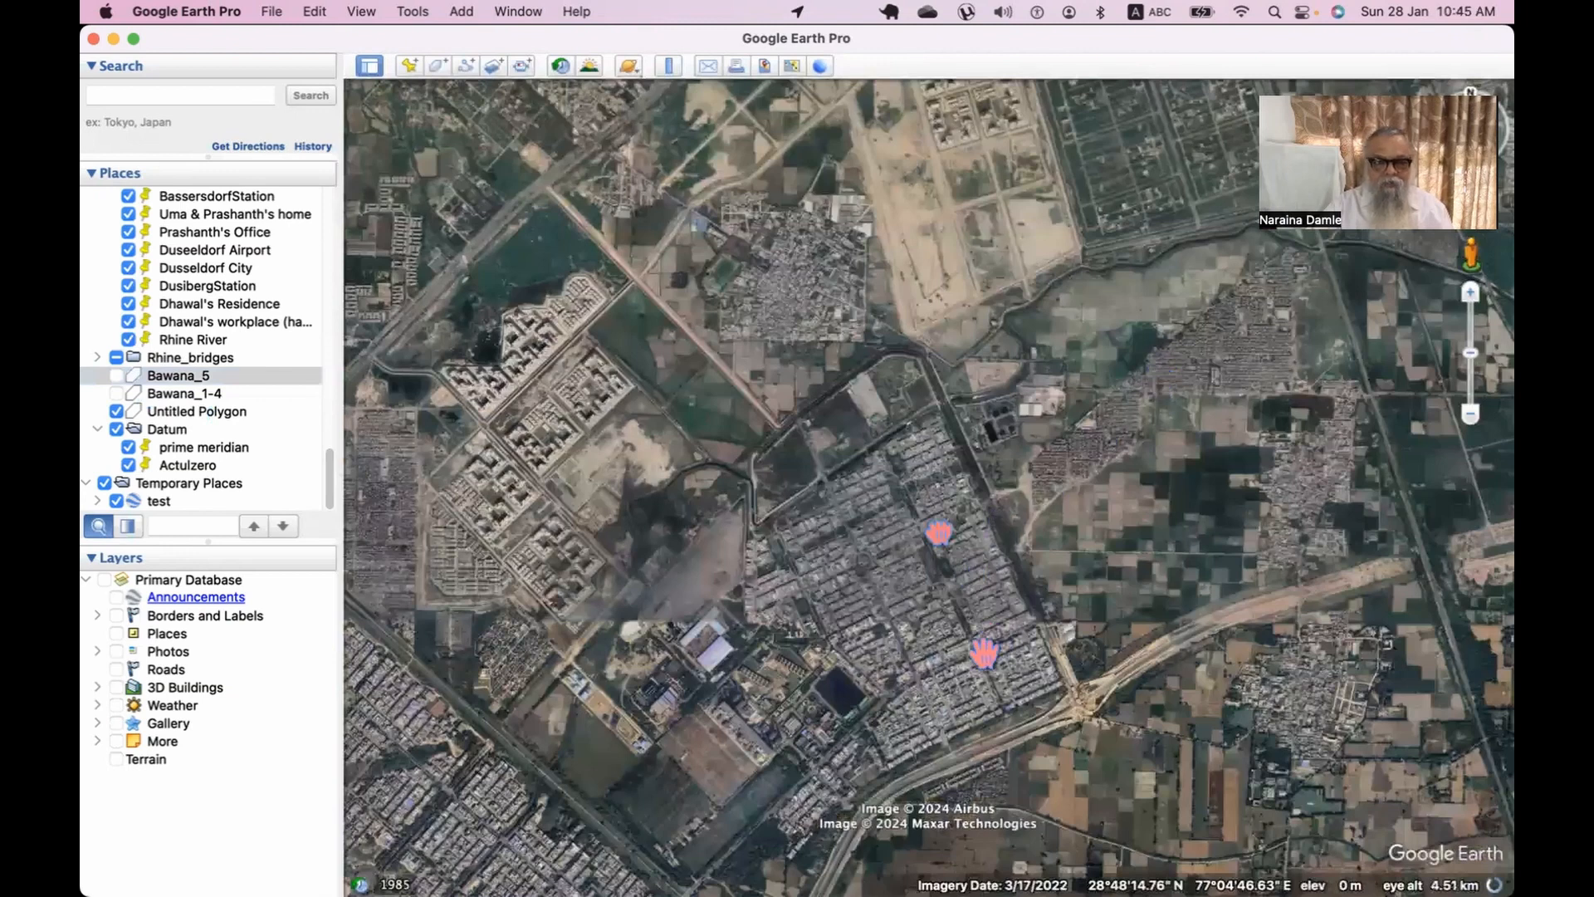
drag(950, 709, 914, 544)
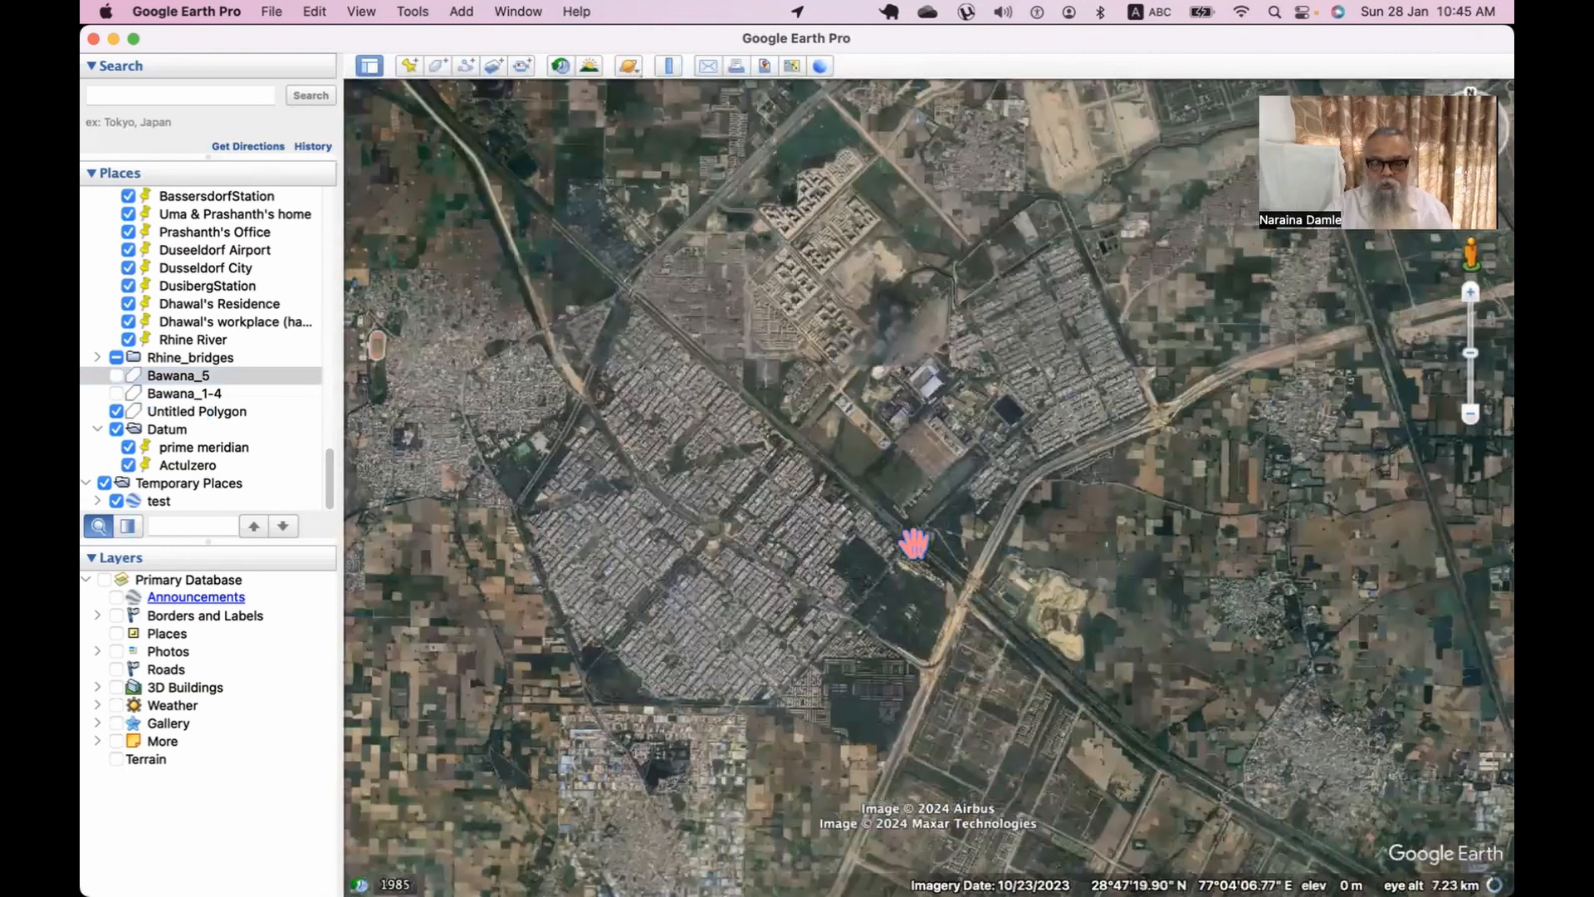
scroll(914, 544, up, 2)
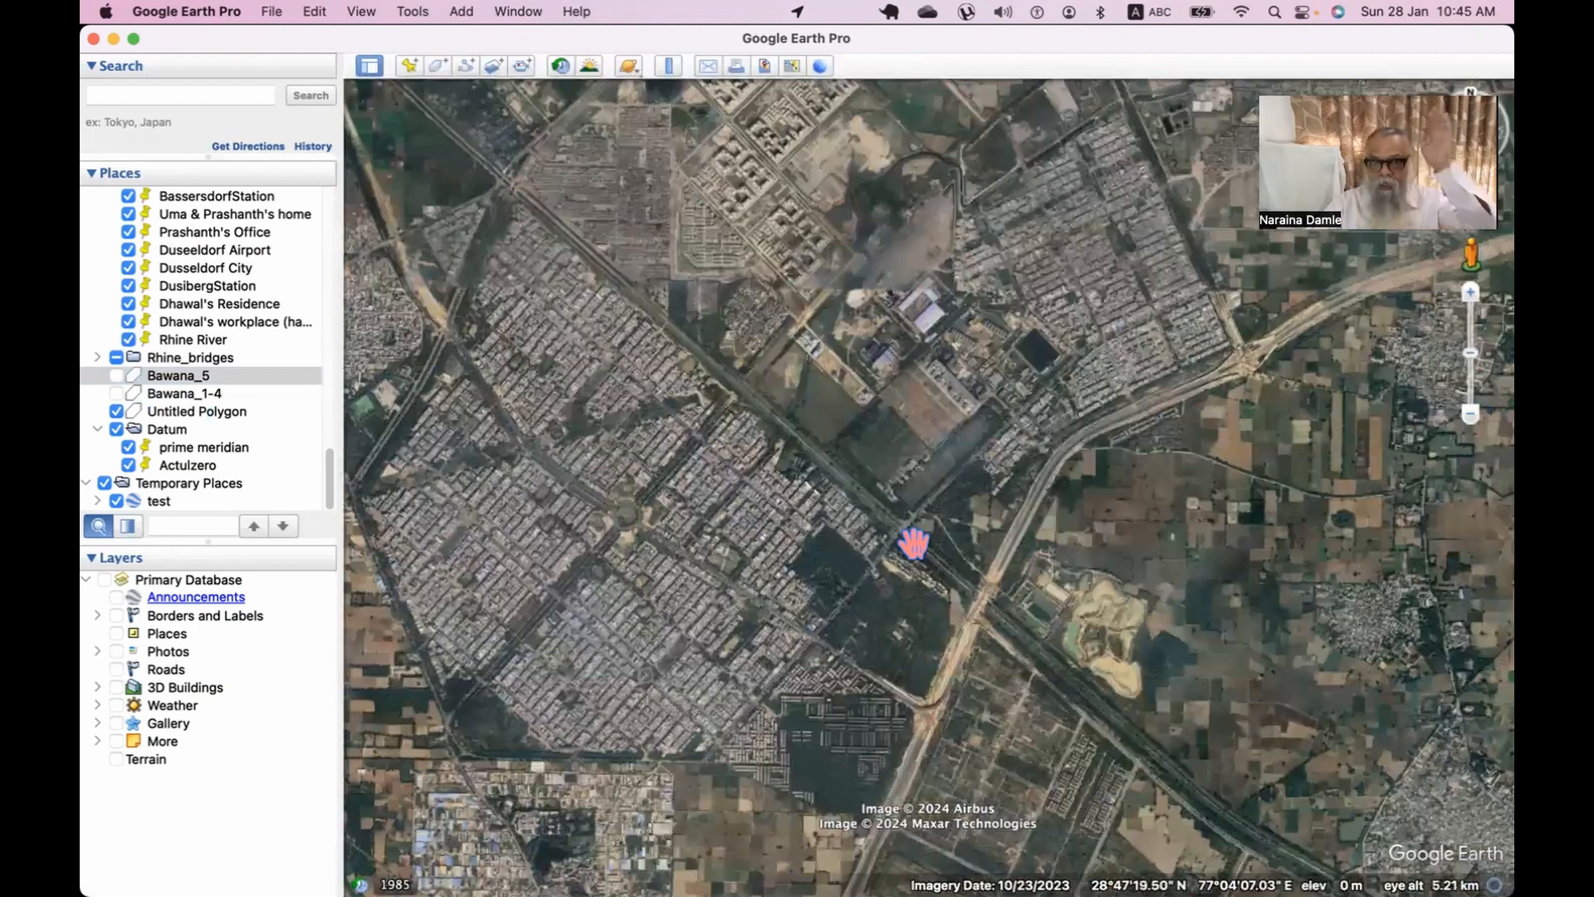
drag(914, 544, 1067, 558)
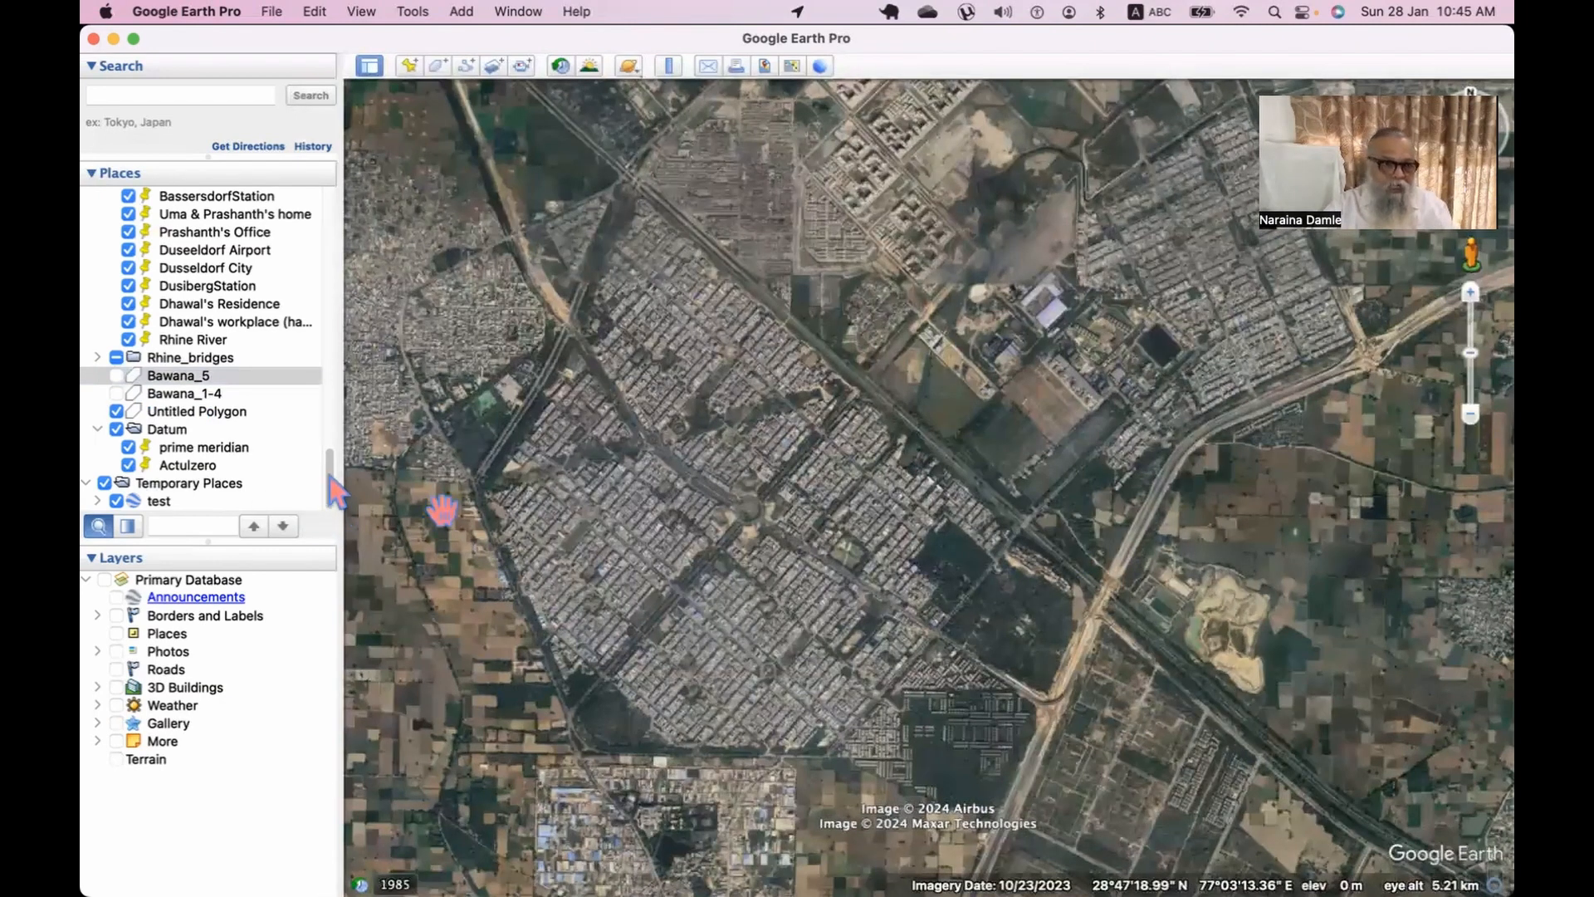
drag(336, 508, 324, 193)
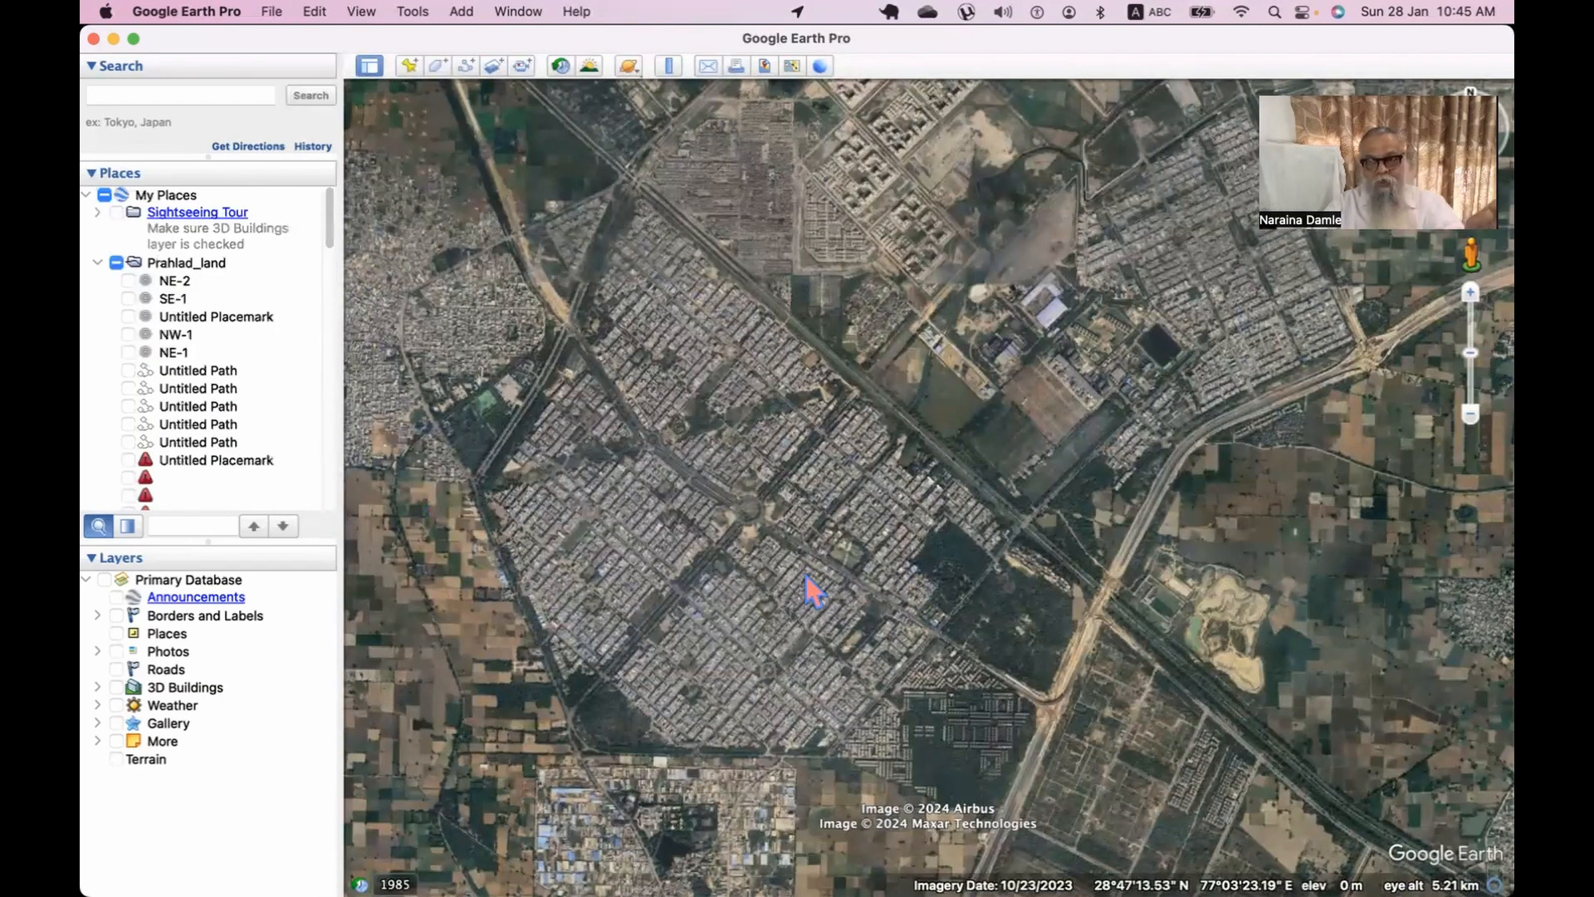
right_click(122, 192)
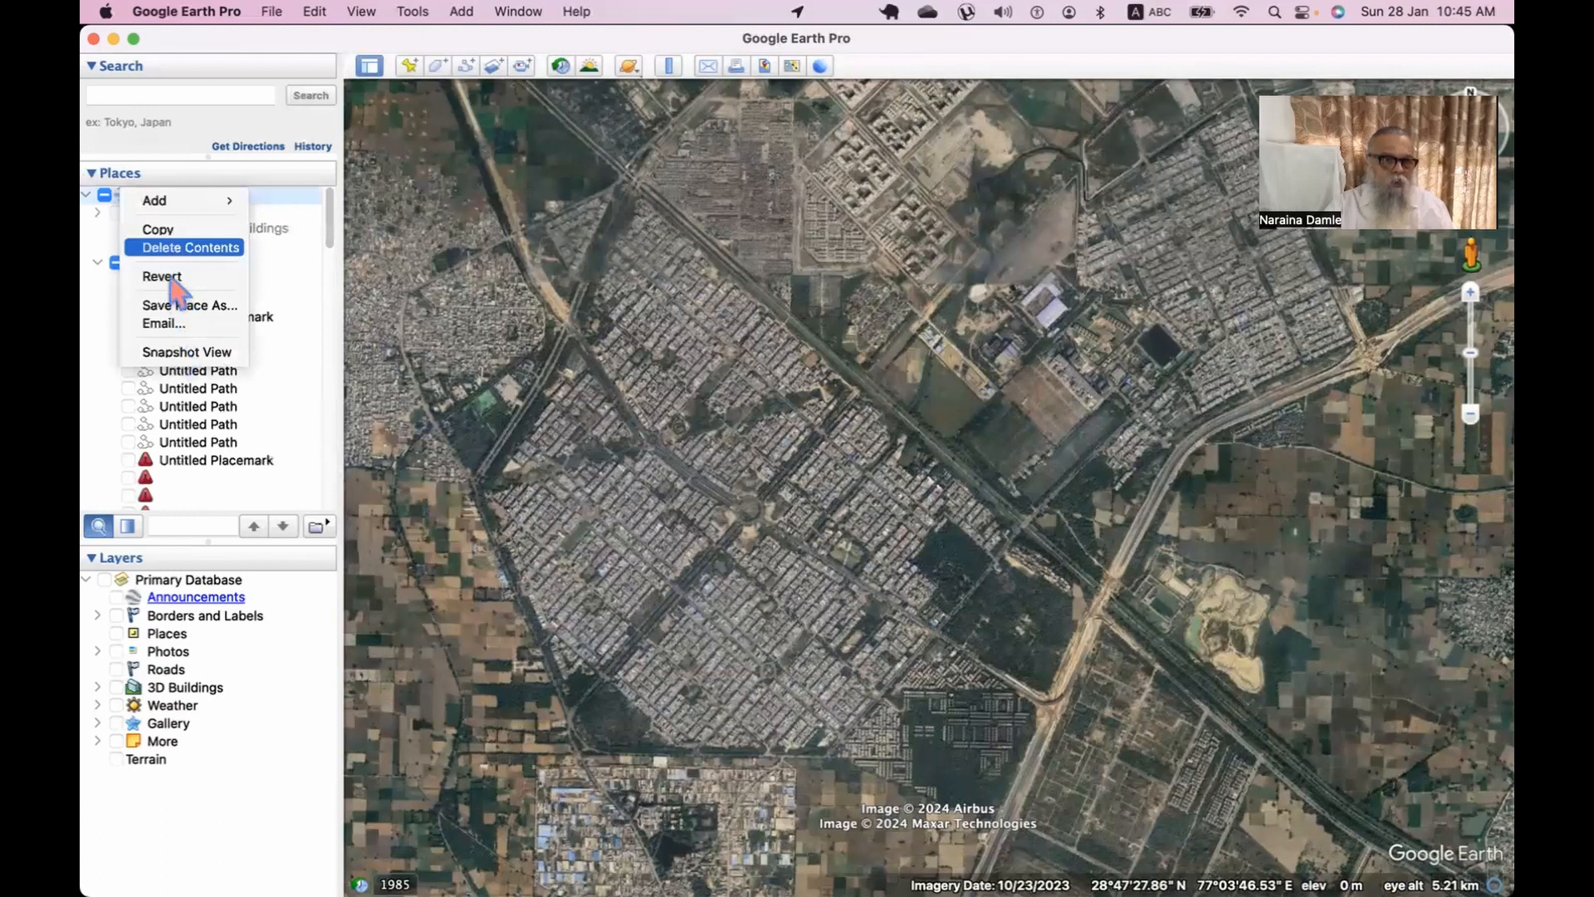
mouse_move(221, 203)
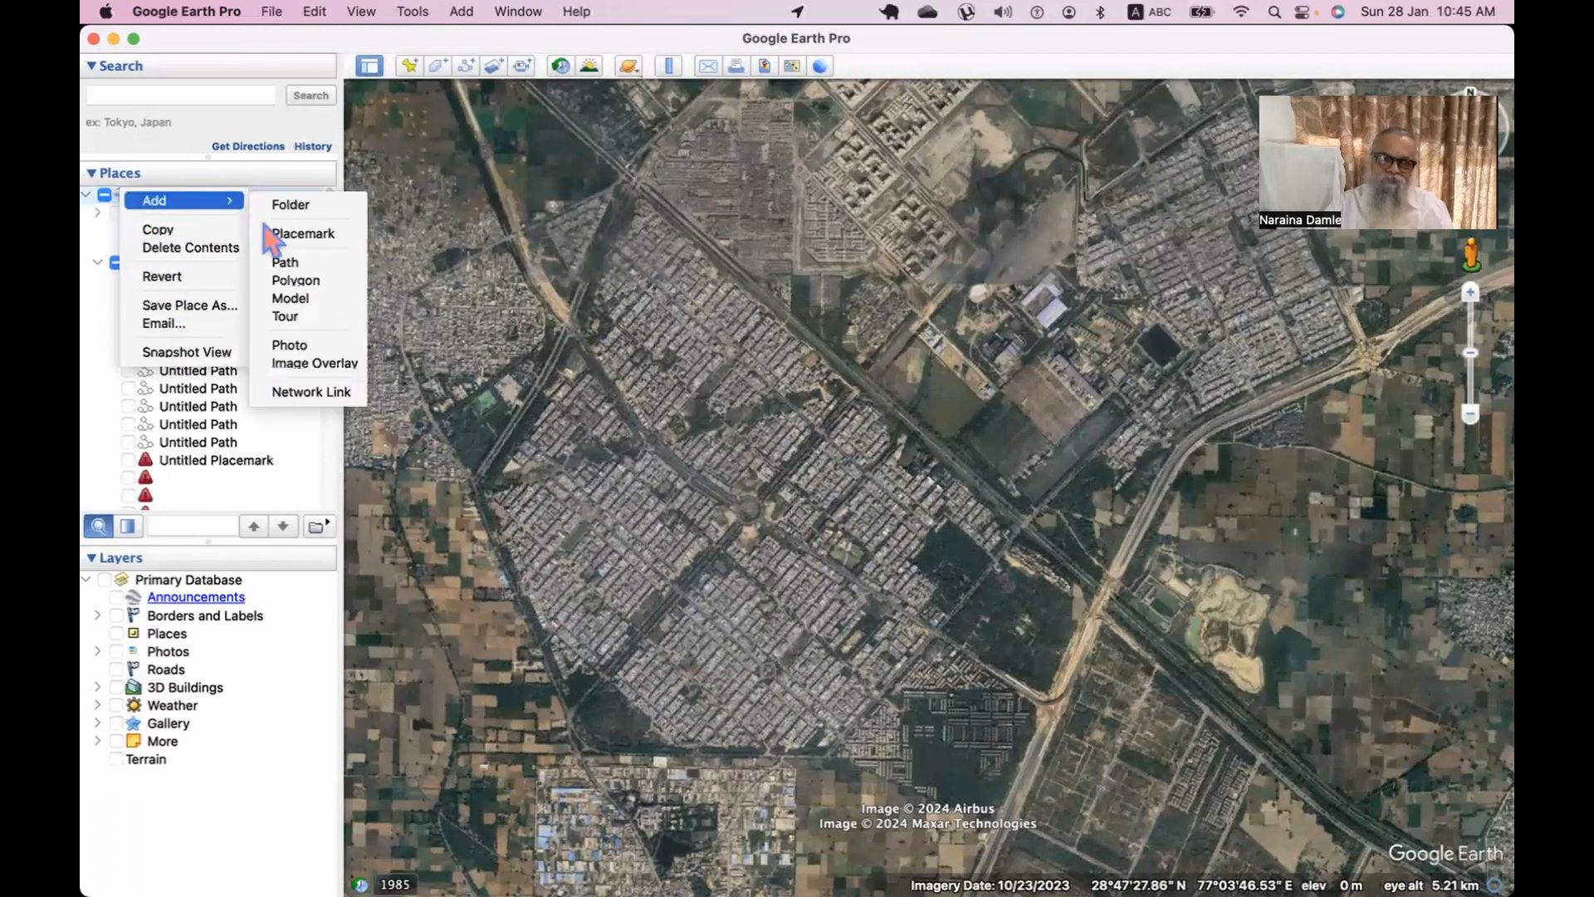
key(Escape)
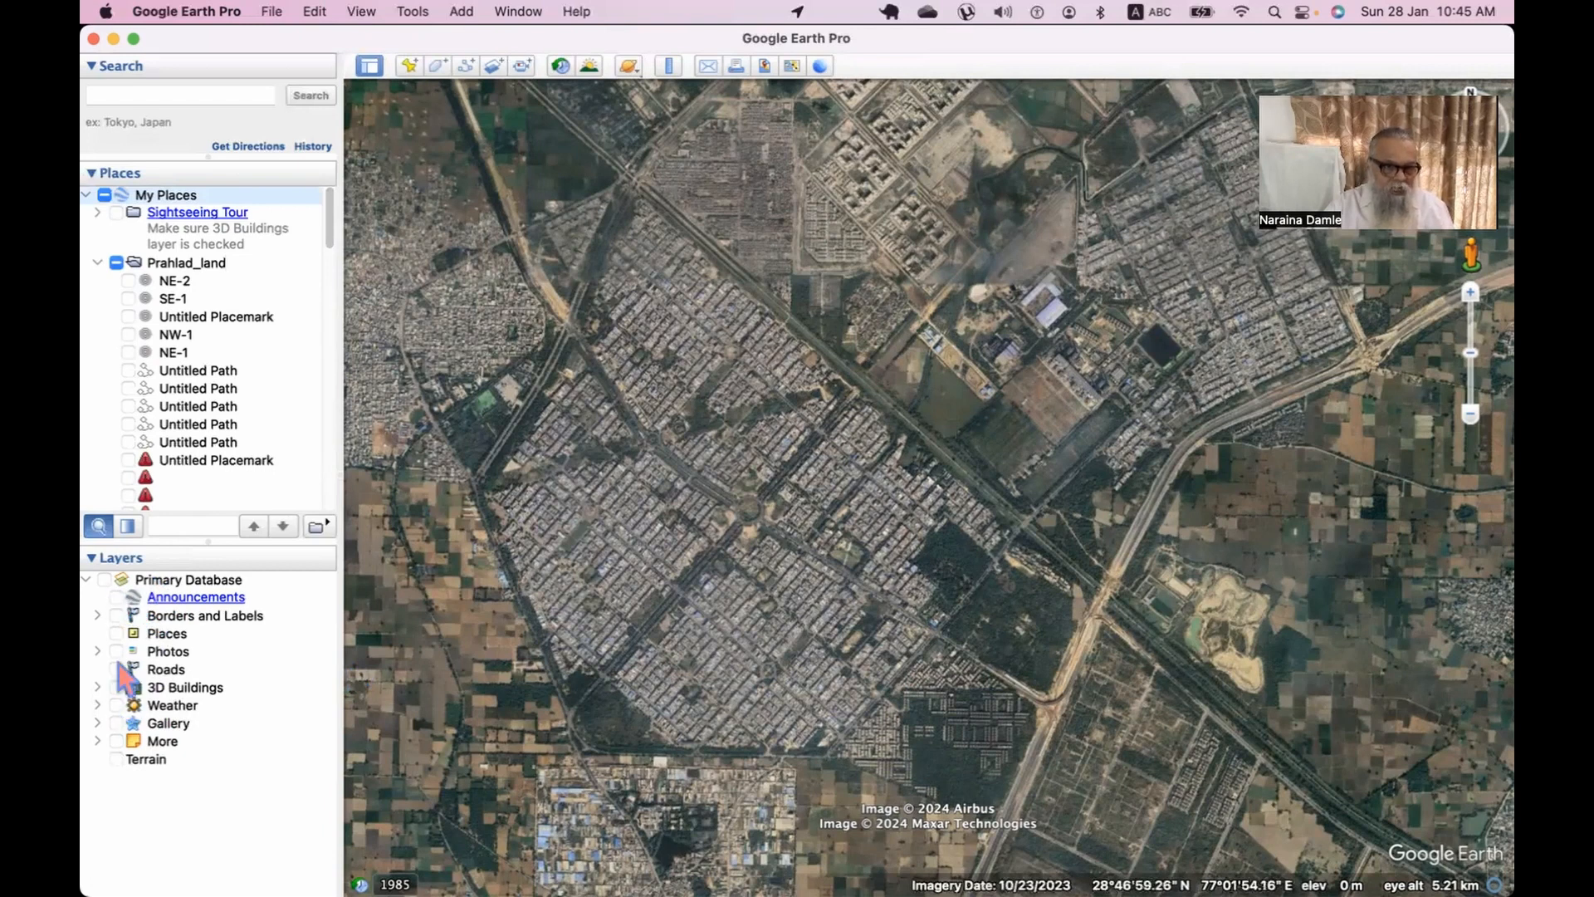
Turn on the Borders and Labels, Places, Photos and Roads layers.
click(116, 615)
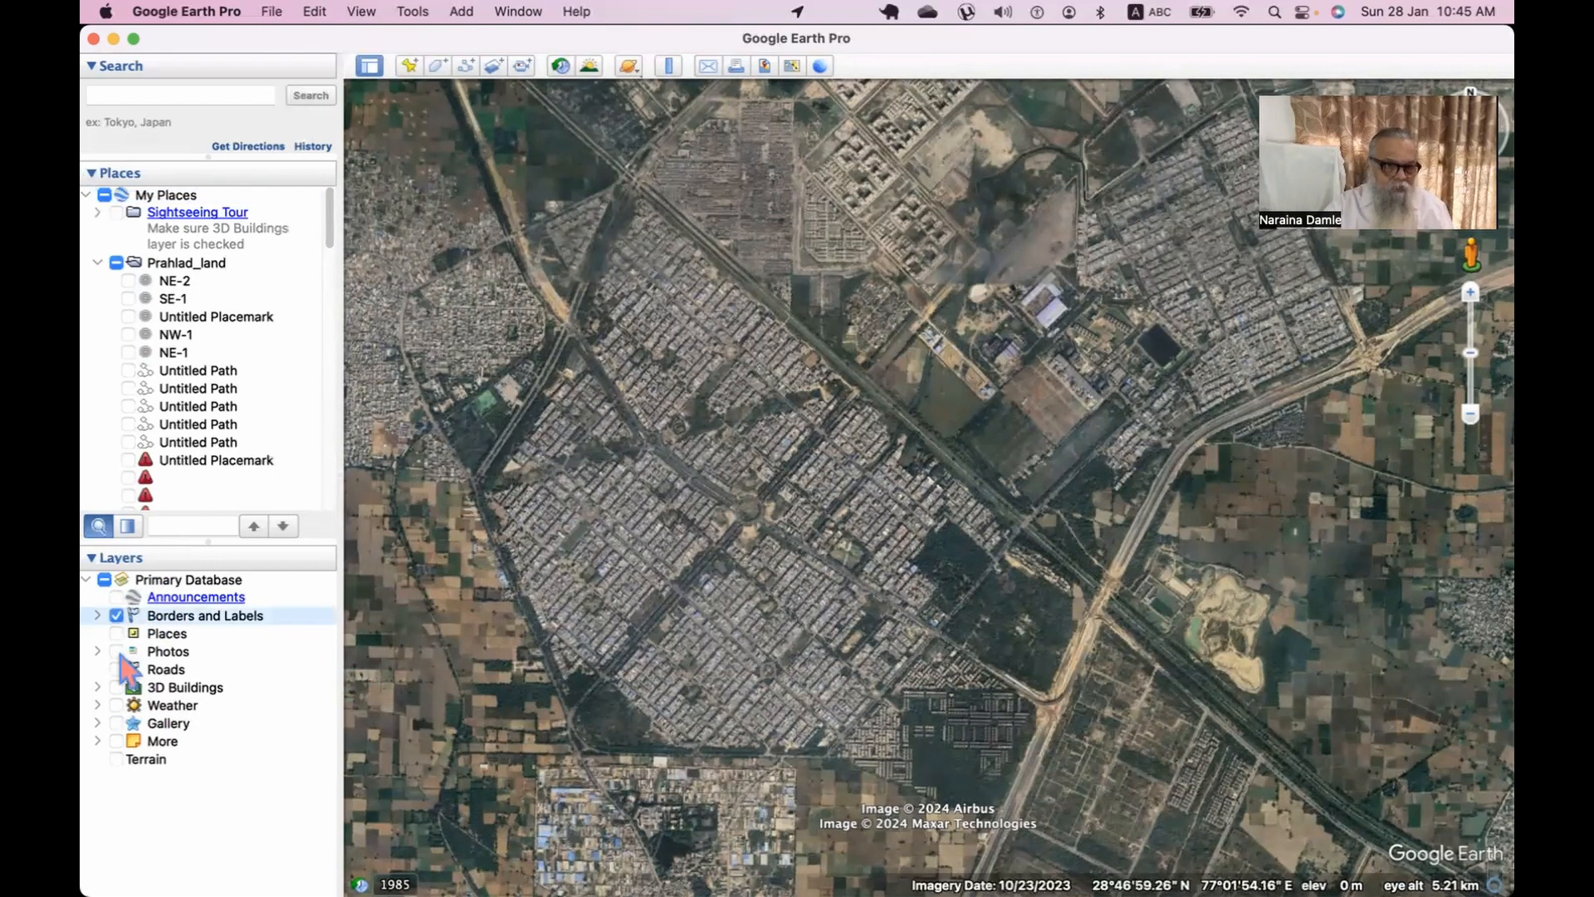
click(116, 633)
click(116, 652)
click(117, 670)
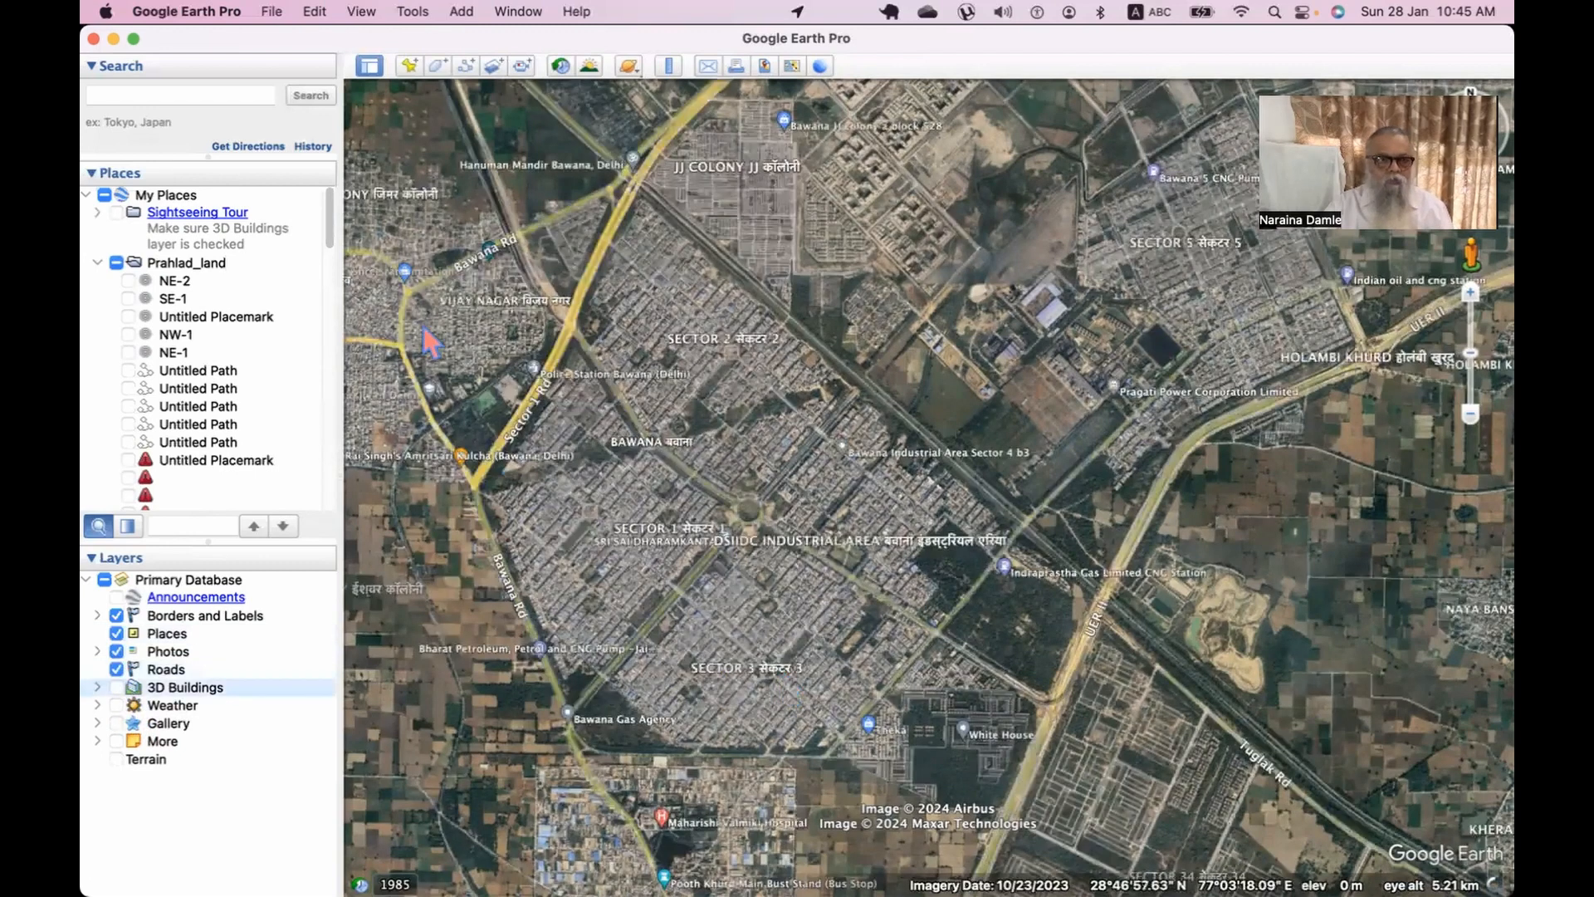
Search for 'india' to fly out over the subcontinent.
click(103, 97)
text(india)
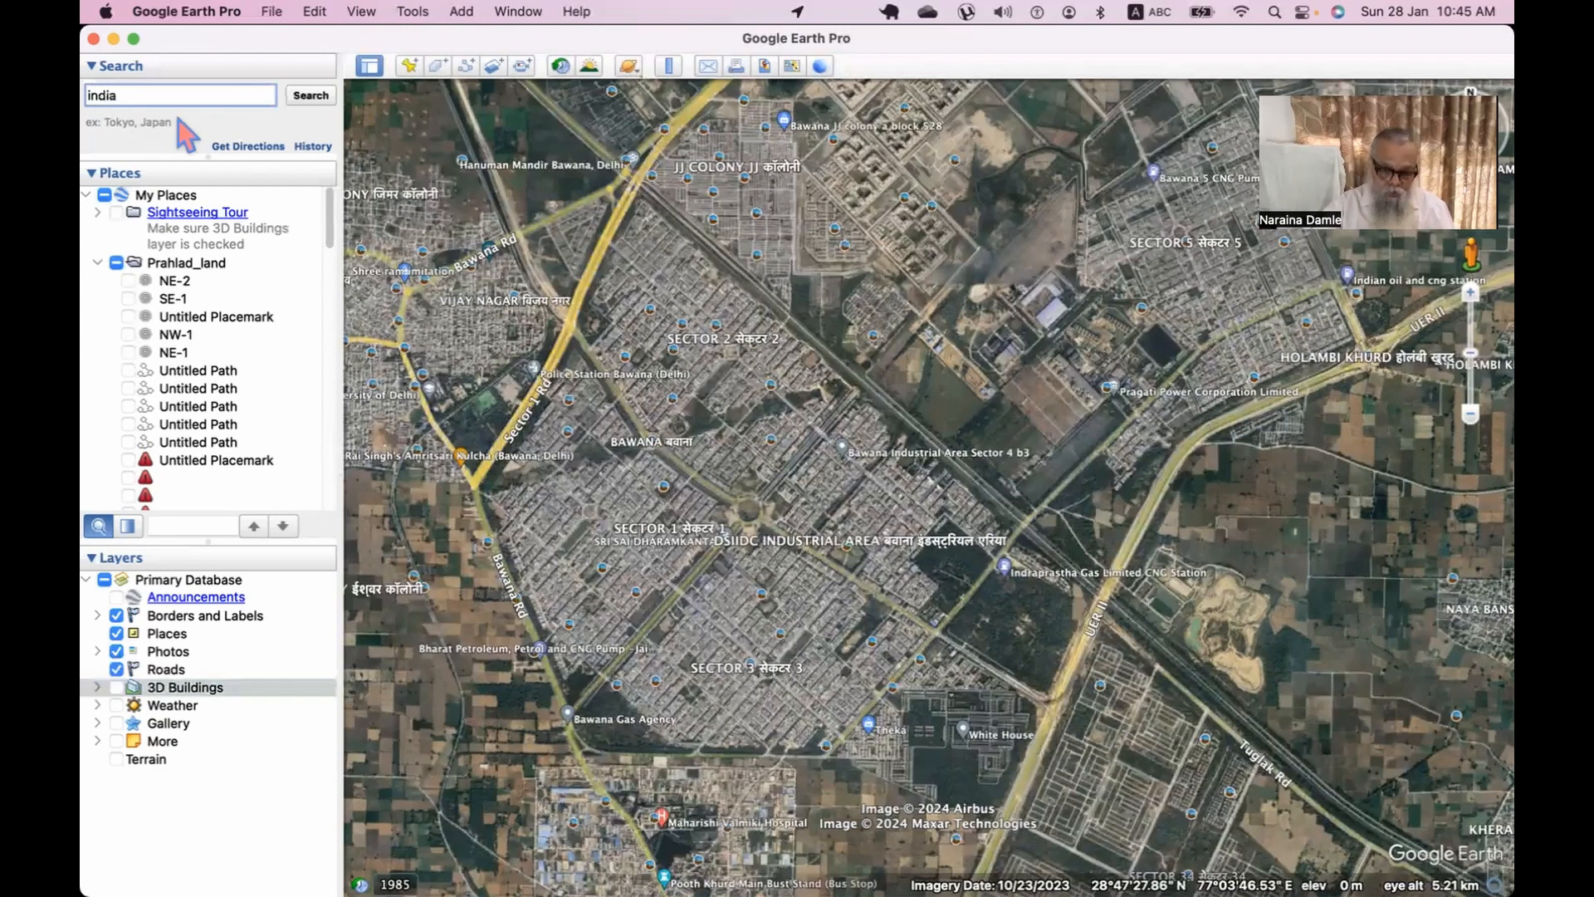
click(310, 95)
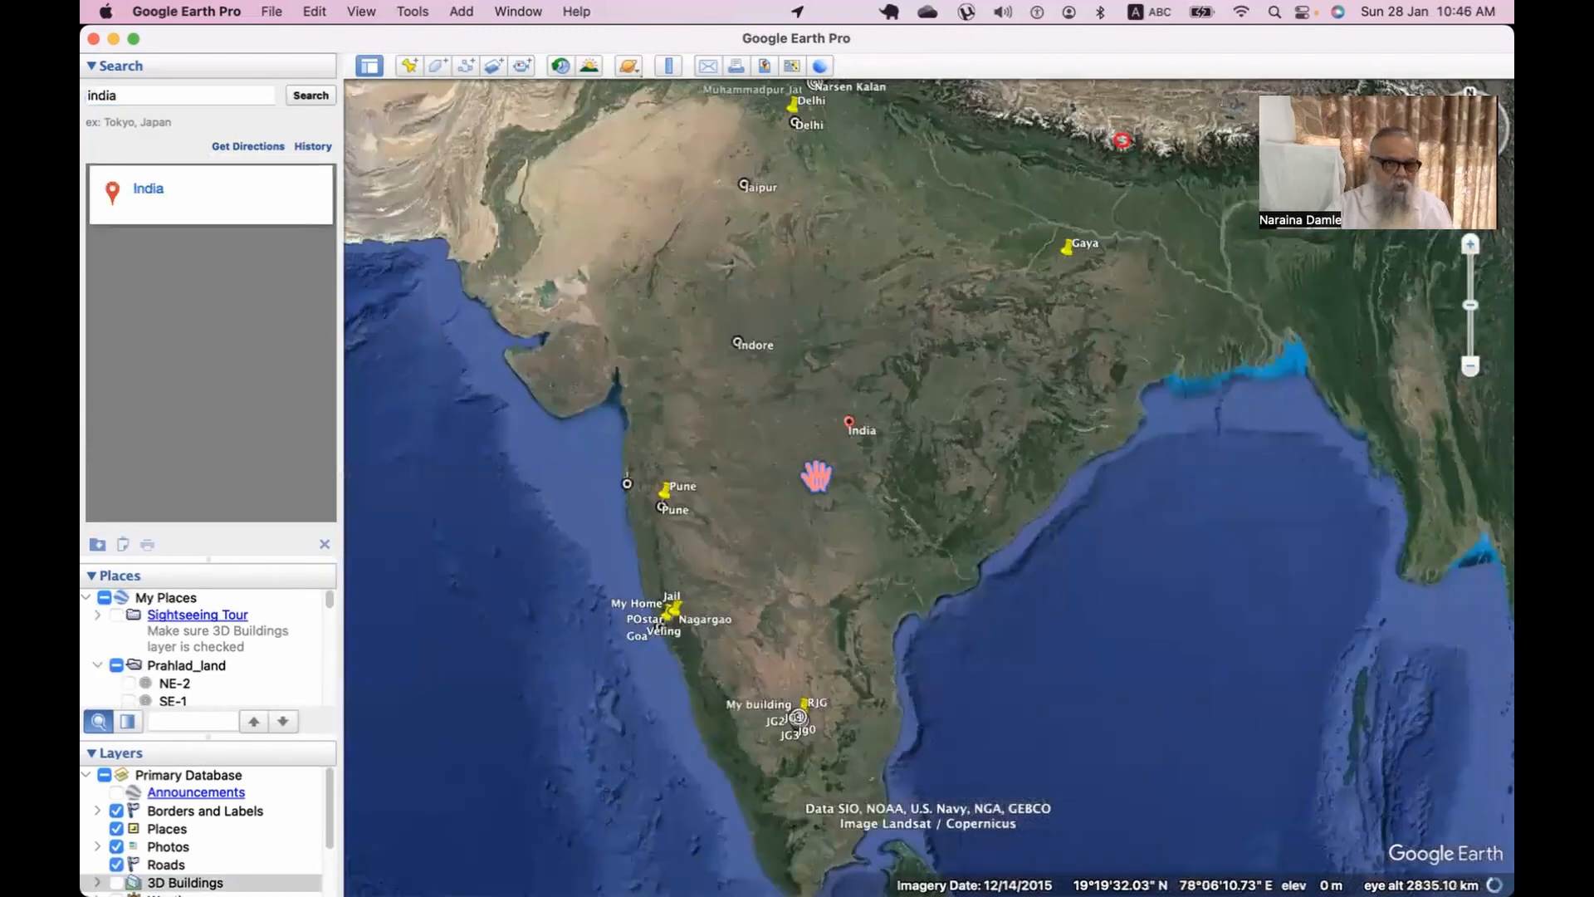
Enlarge the Places and Layers panels so the full layers list shows.
scroll(816, 477, down, 3)
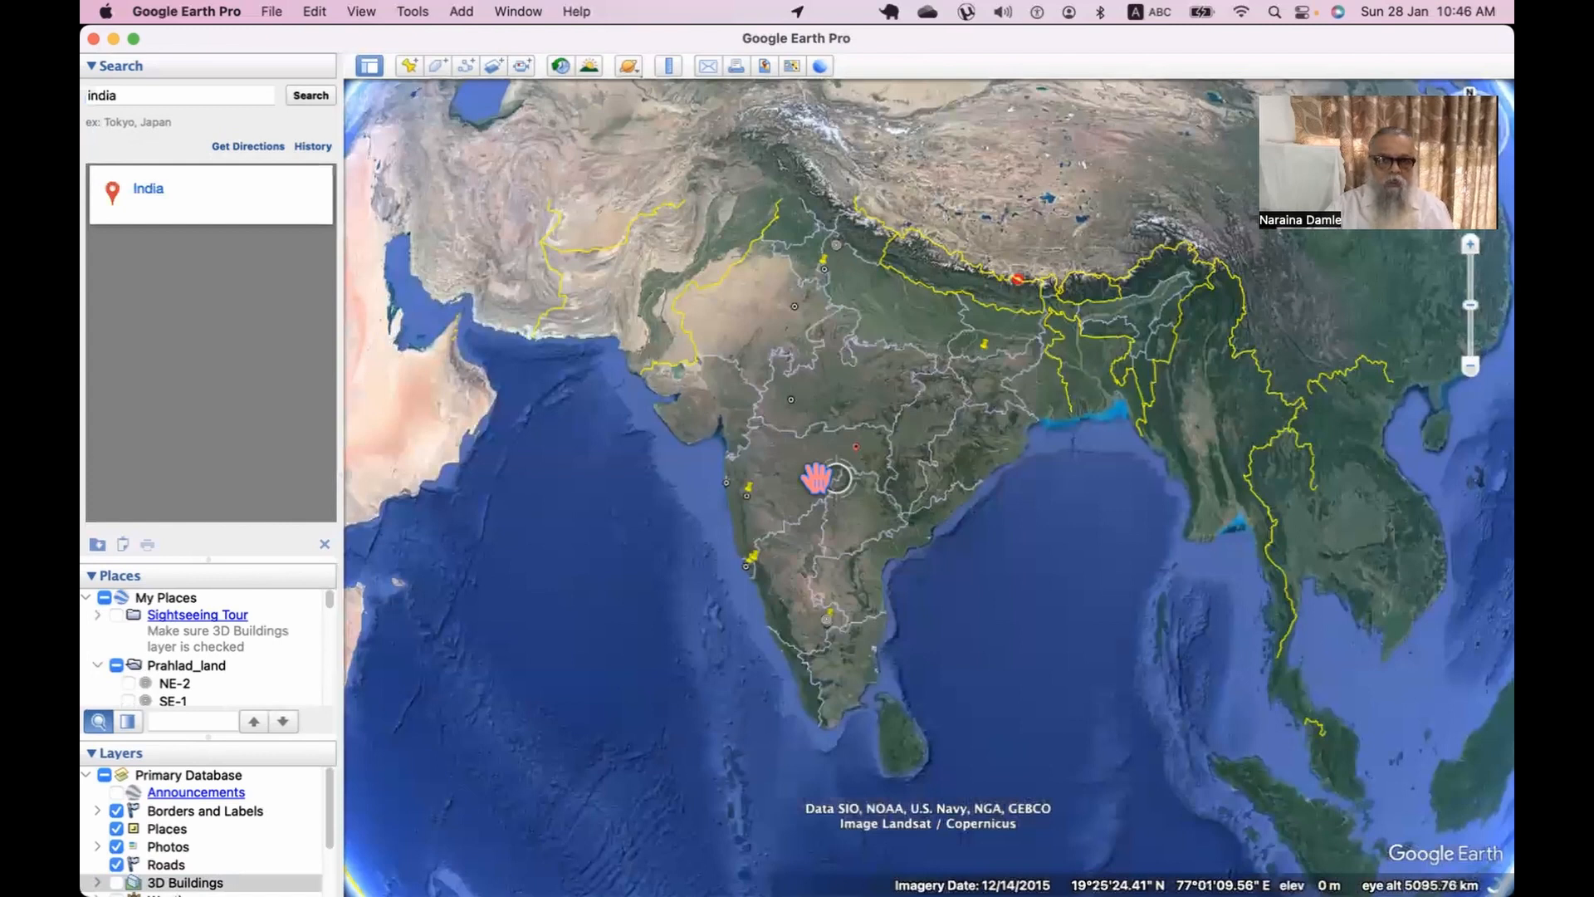
scroll(816, 478, up, 3)
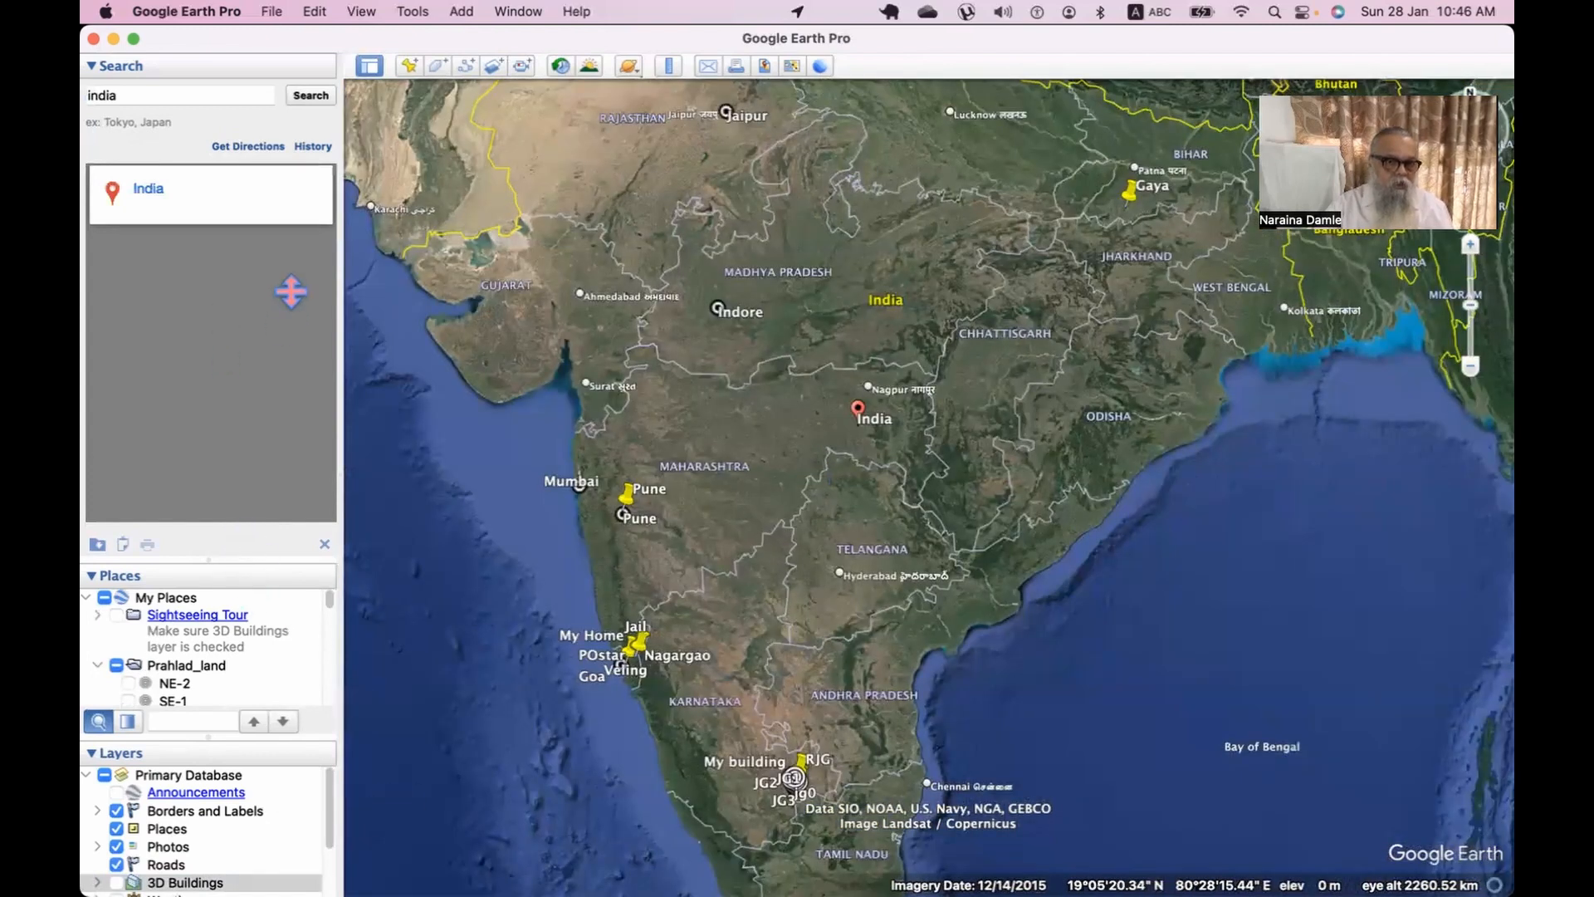
drag(291, 291, 290, 292)
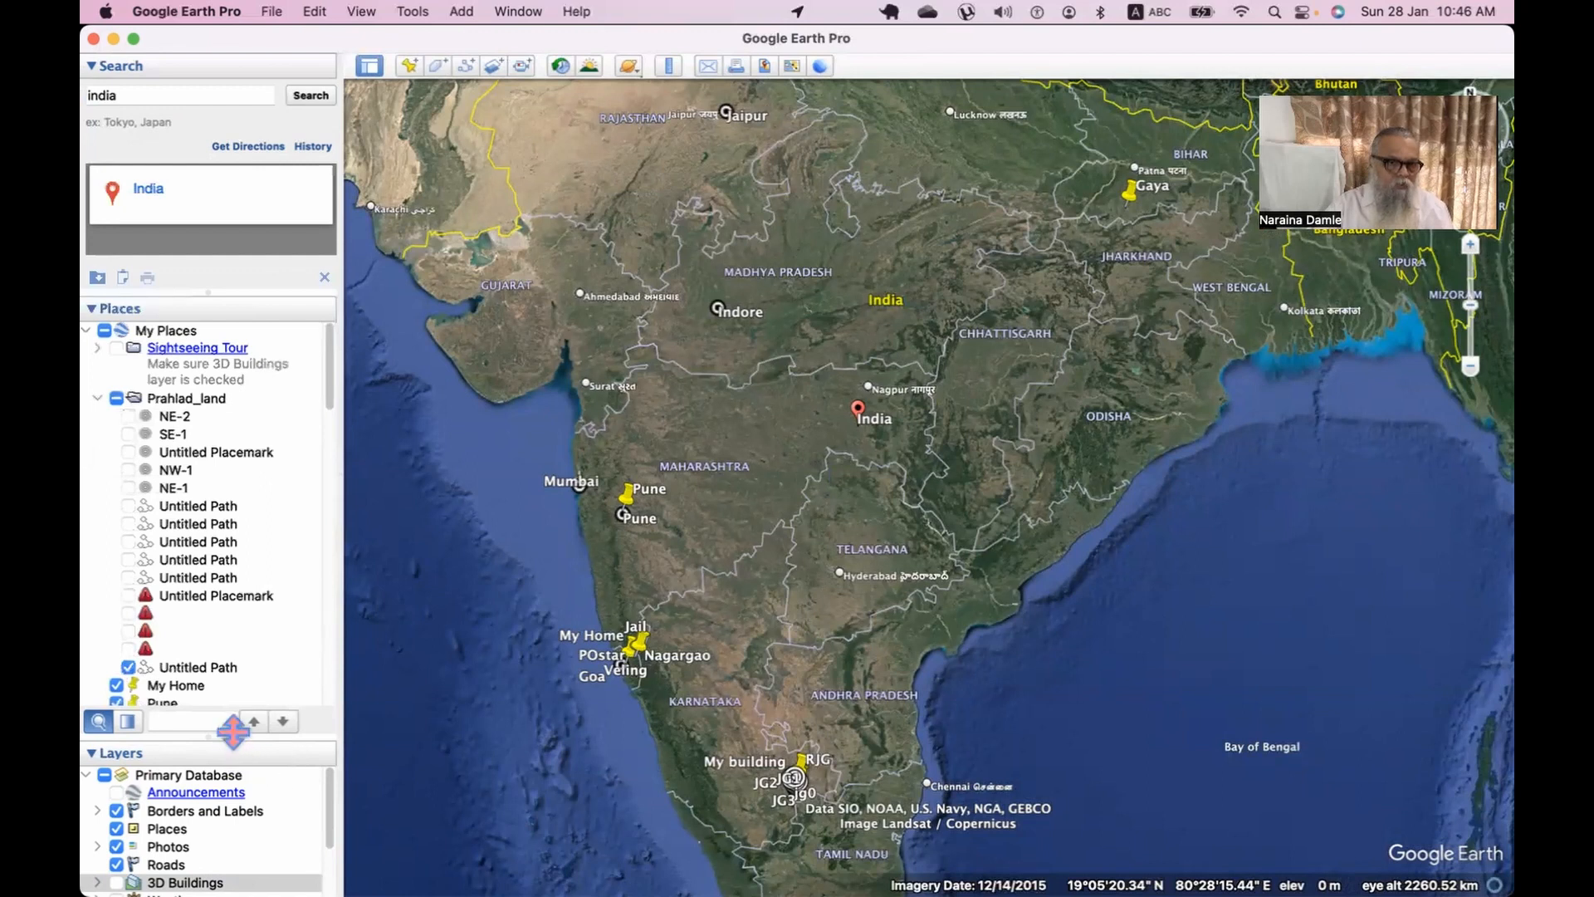
drag(232, 731, 285, 409)
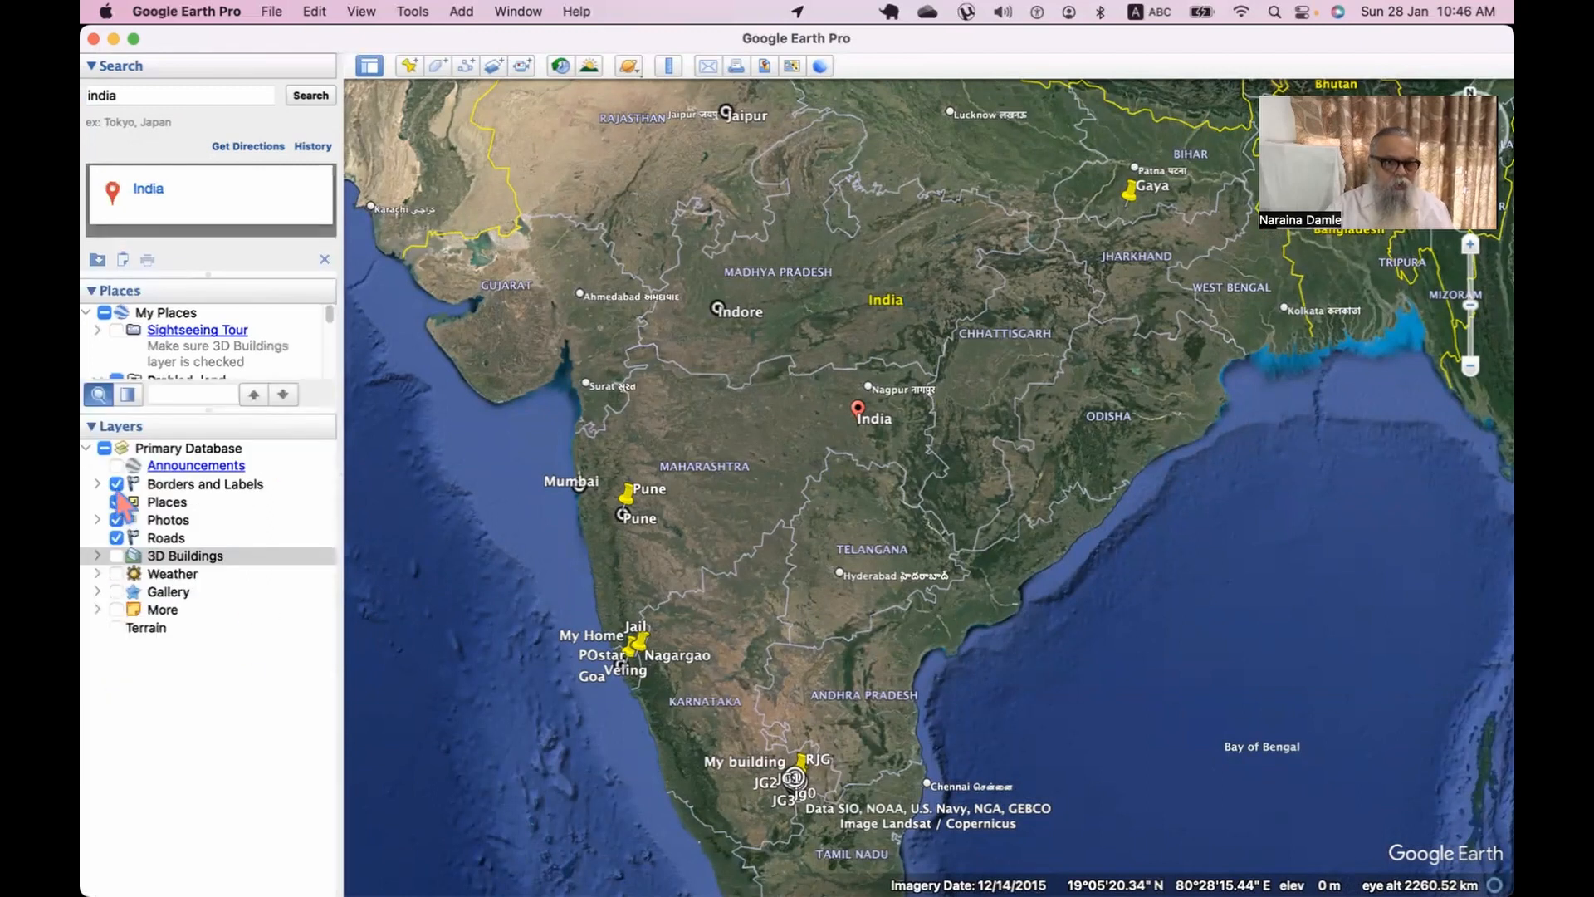
Toggle Borders and Labels off and back on, then zoom in on Pune.
click(117, 485)
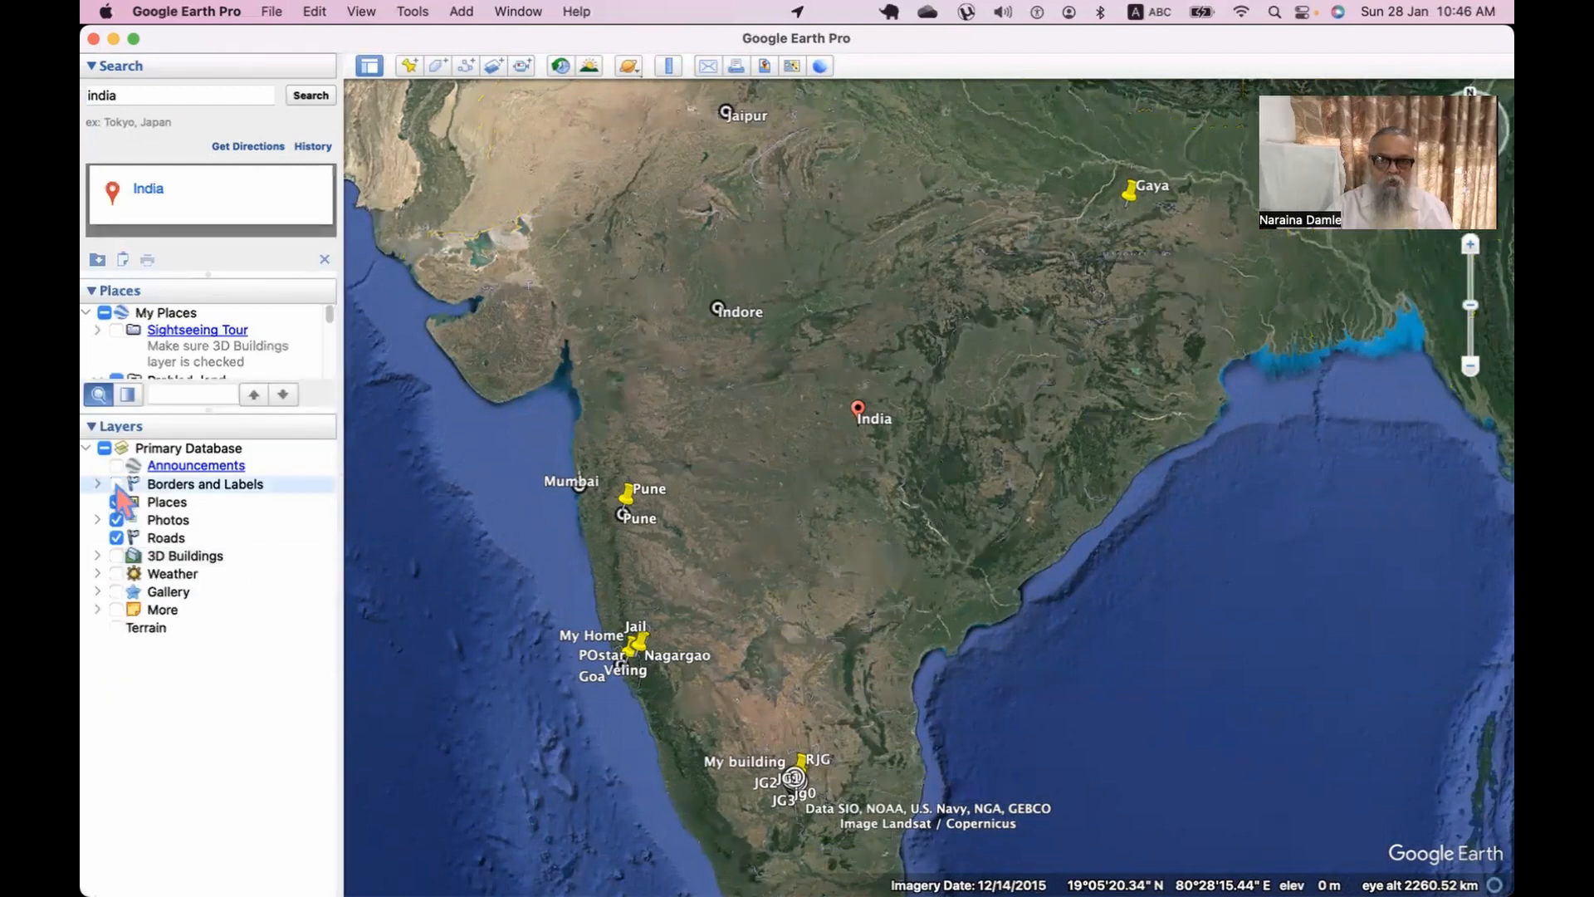
click(116, 484)
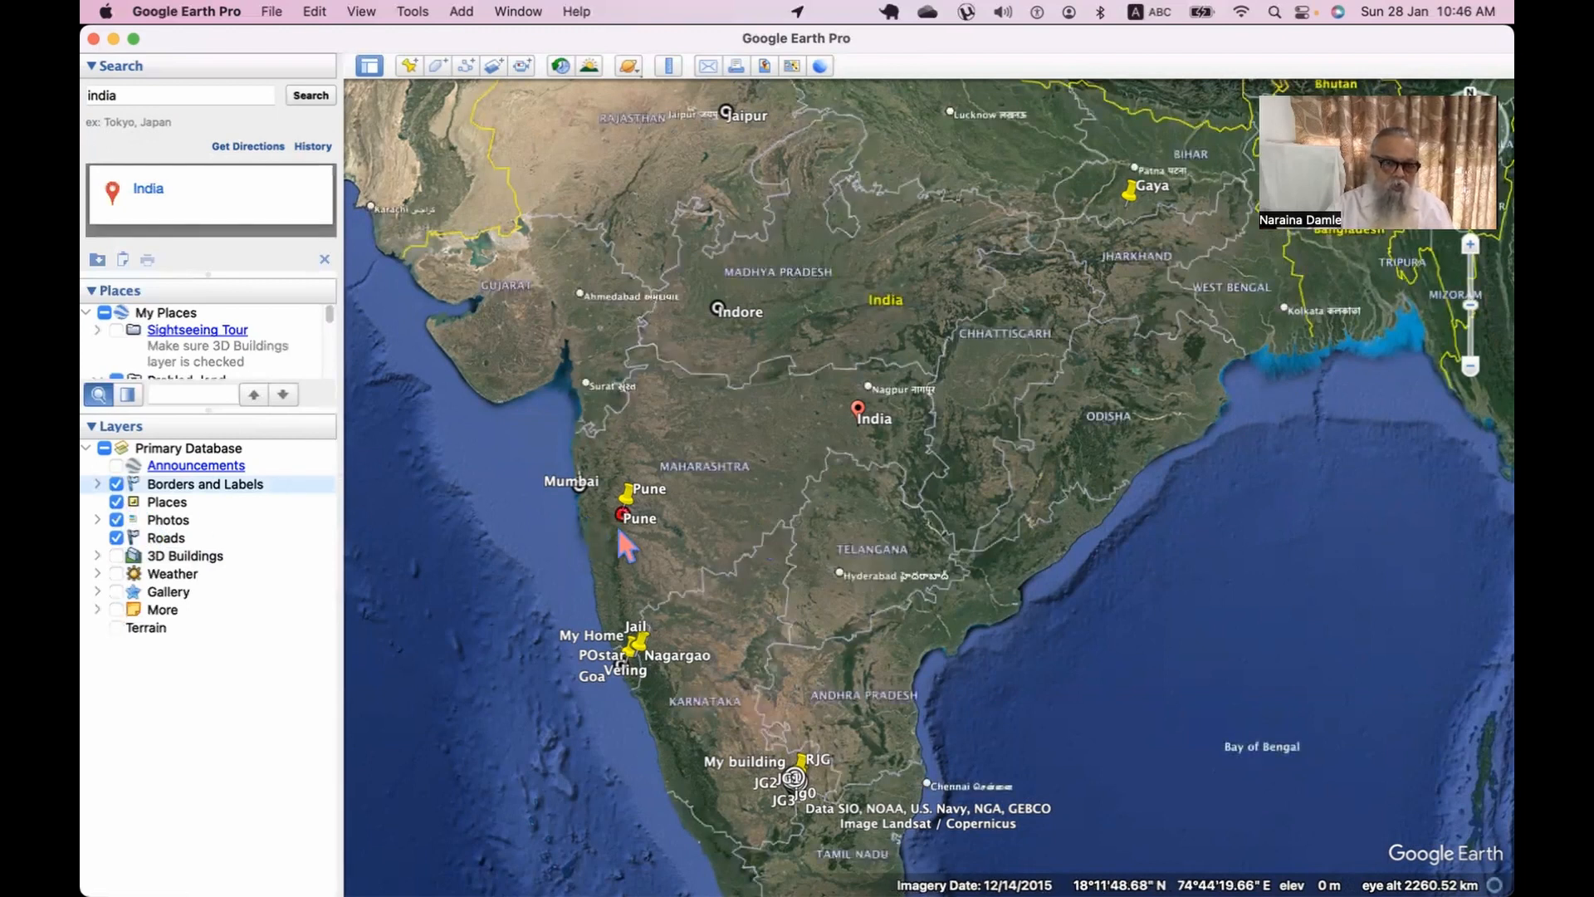
scroll(614, 527, up, 2)
scroll(618, 528, up, 5)
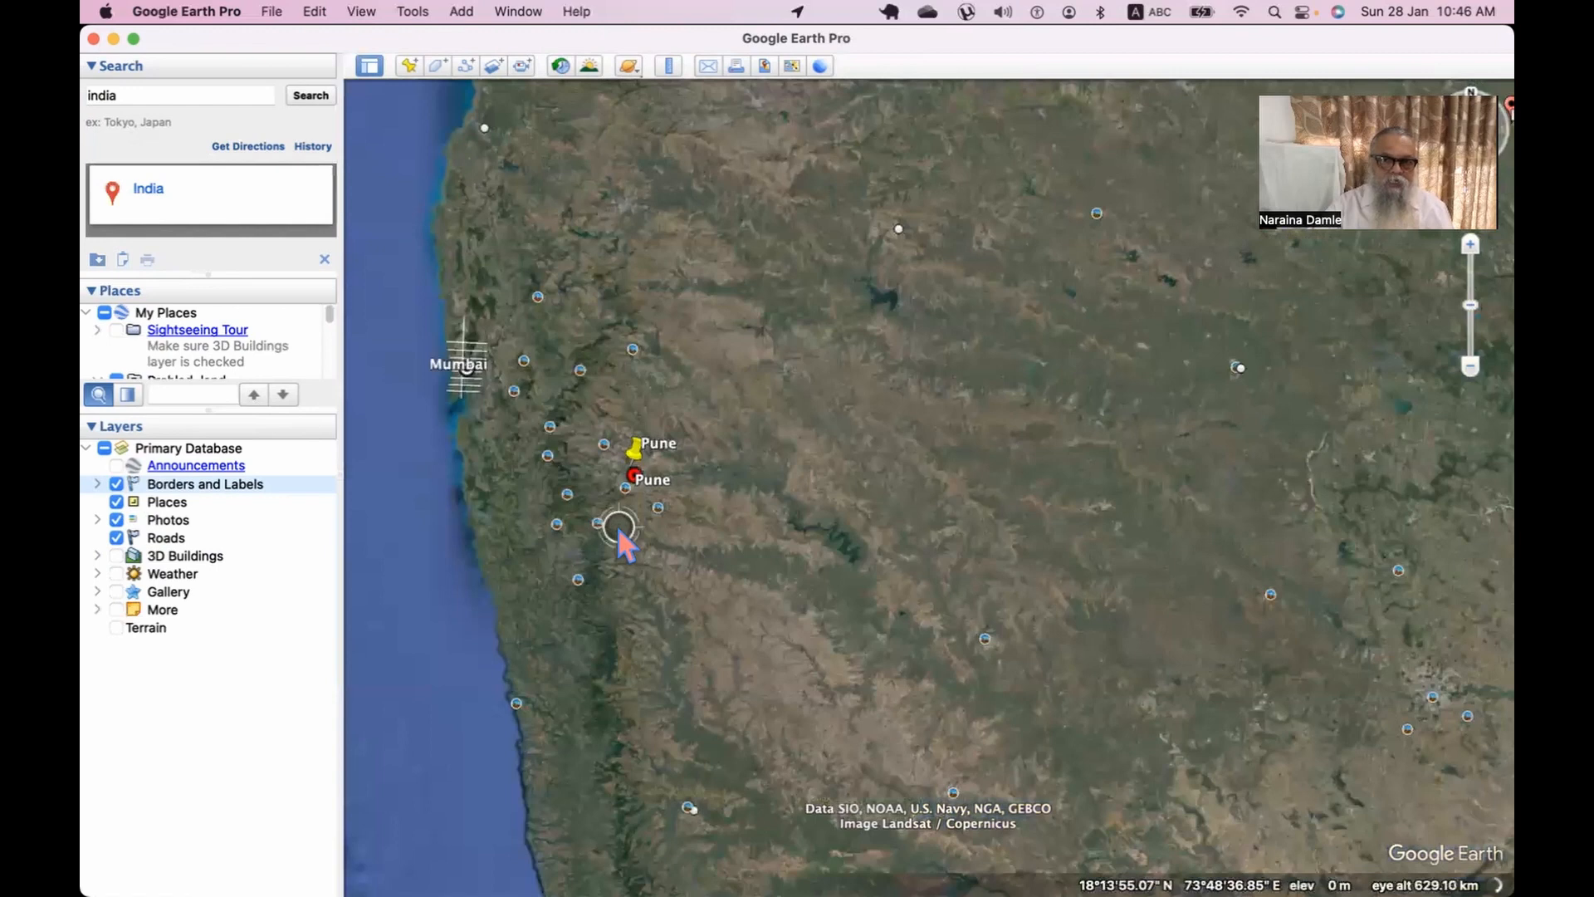
scroll(618, 528, up, 3)
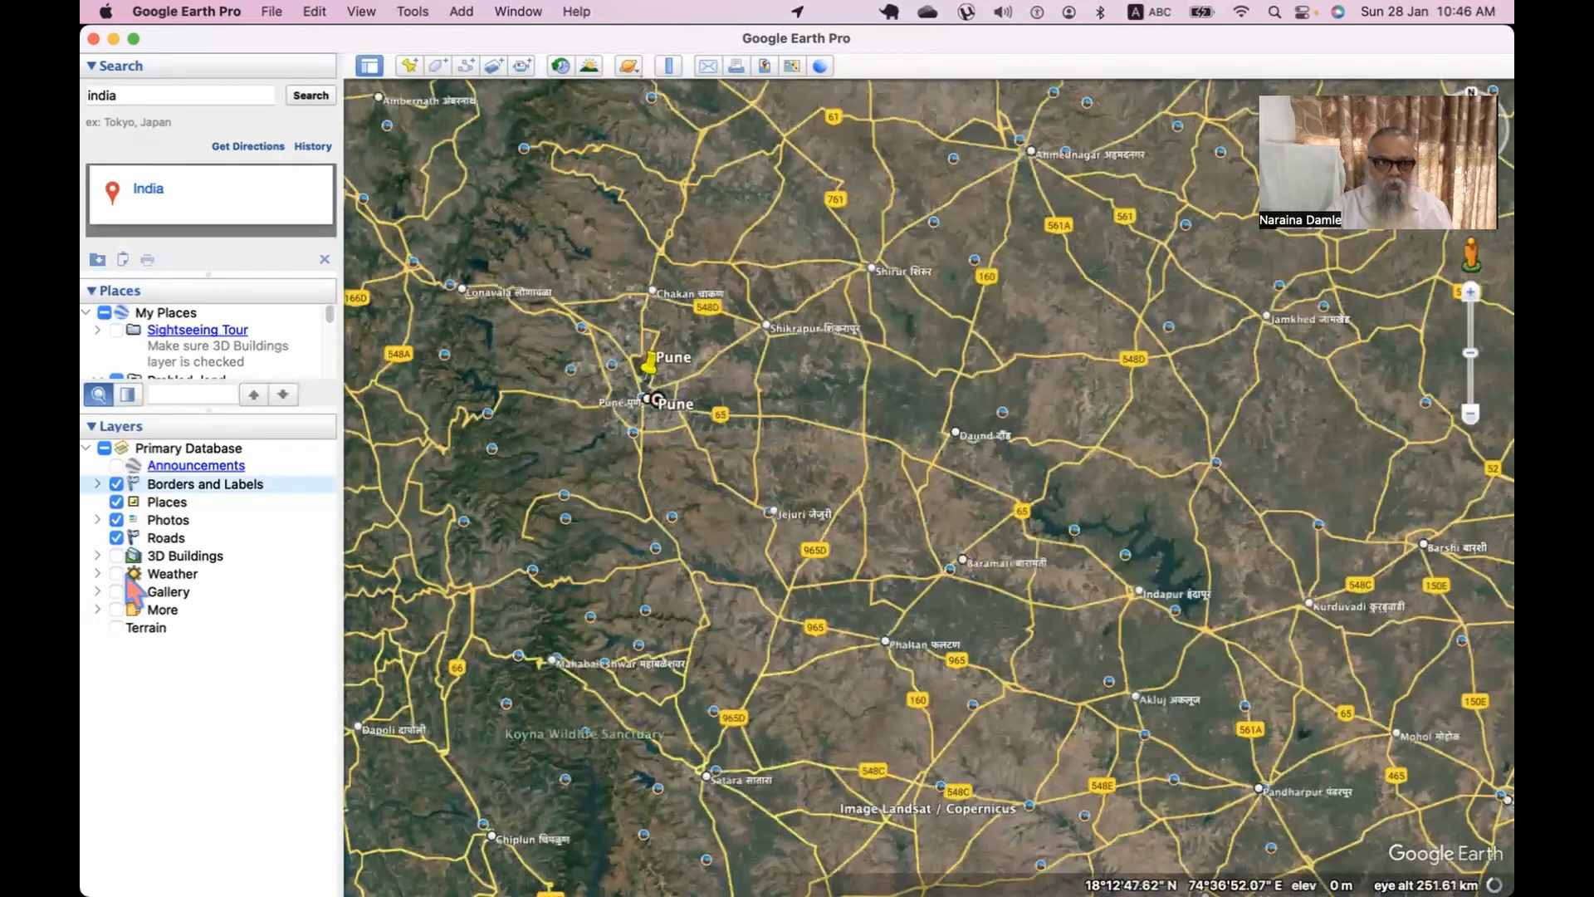
Hide the Roads layer and pan around the Pune and Mumbai coast region.
click(117, 537)
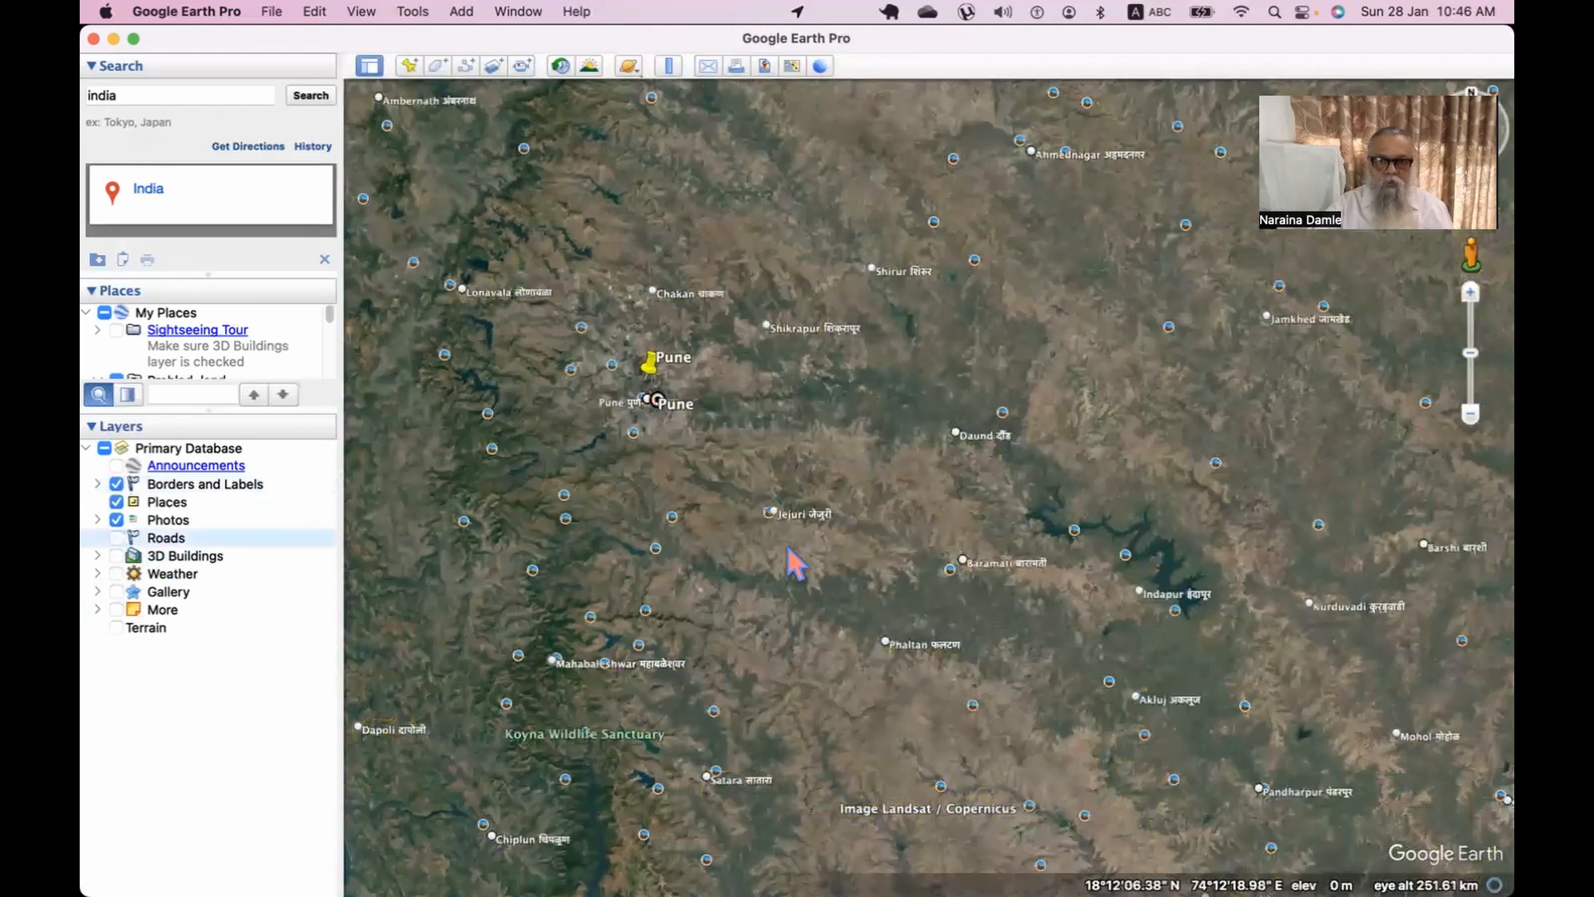
drag(784, 582, 1042, 596)
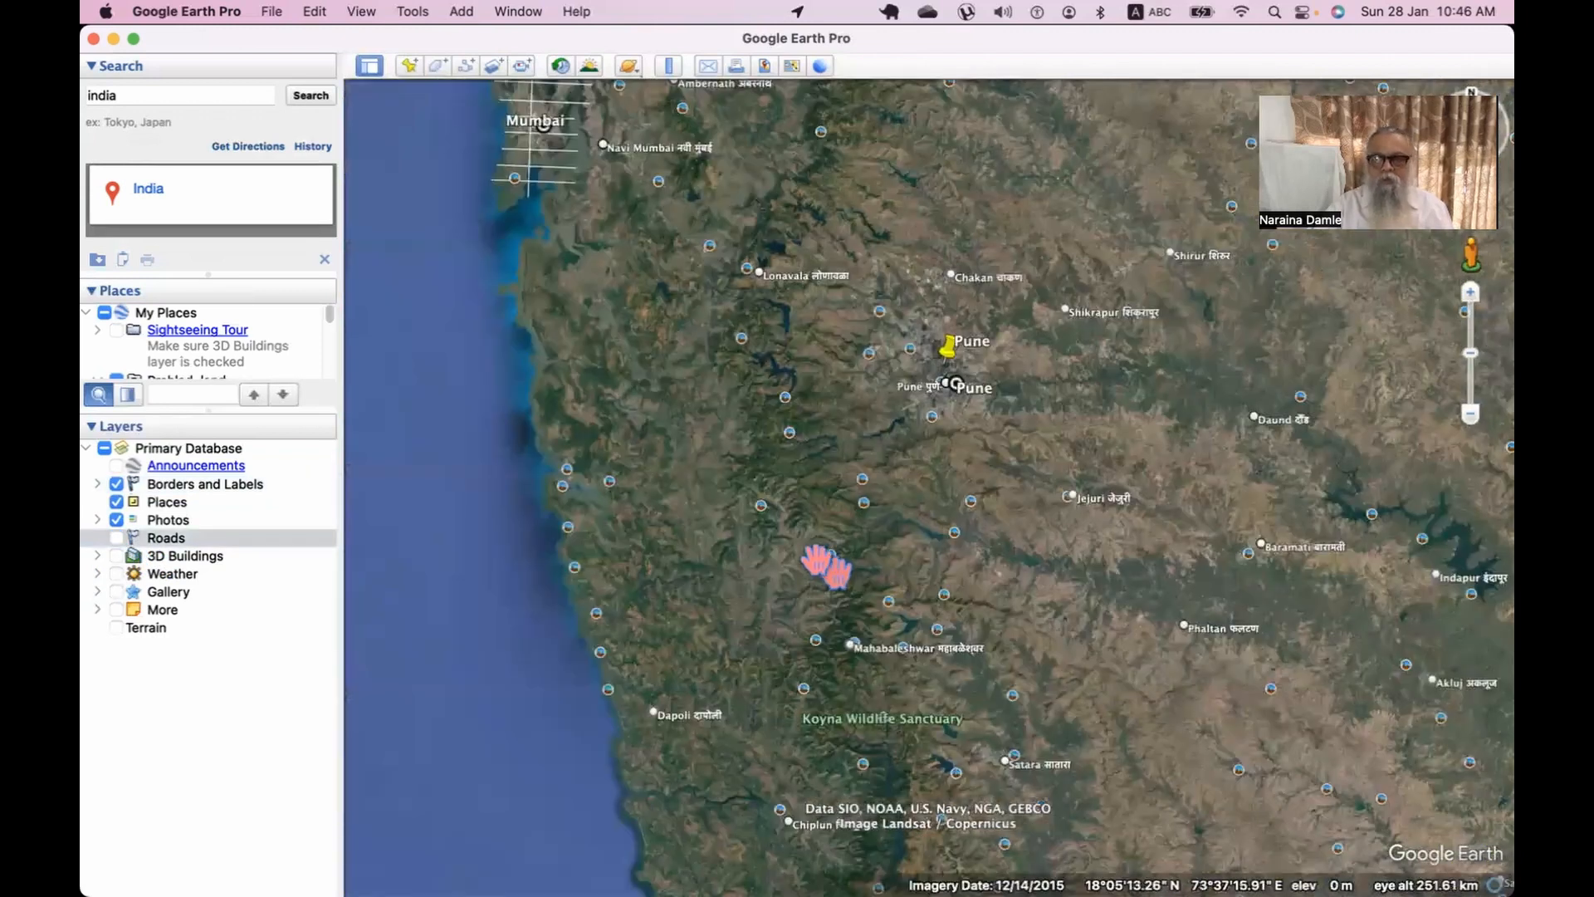
scroll(818, 563, up, 3)
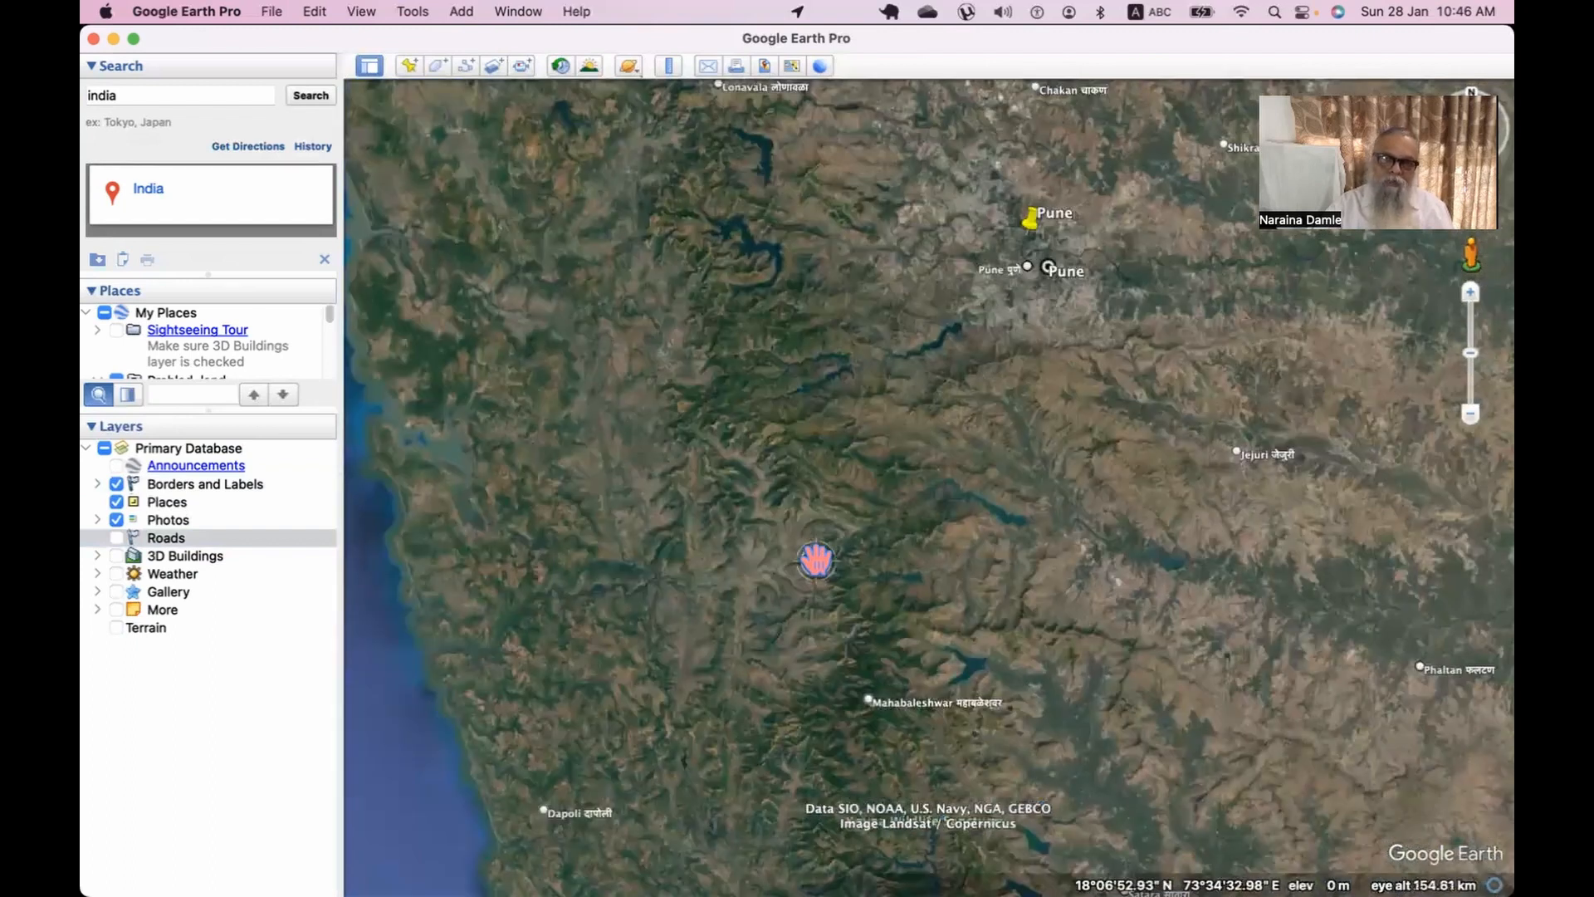
scroll(816, 560, up, 2)
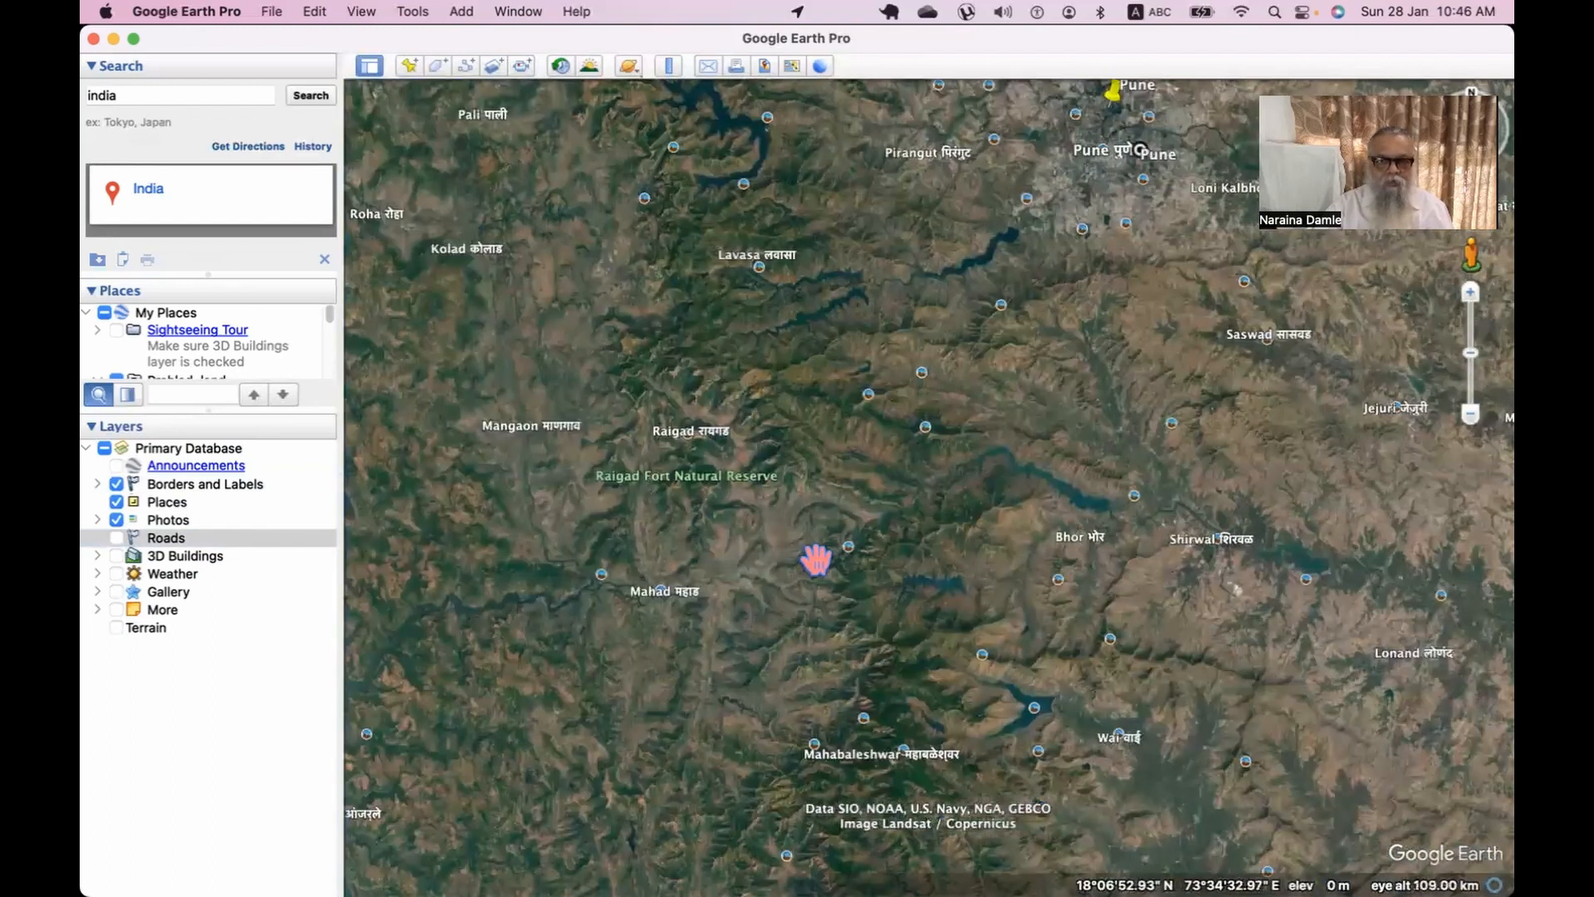
scroll(816, 560, down, 5)
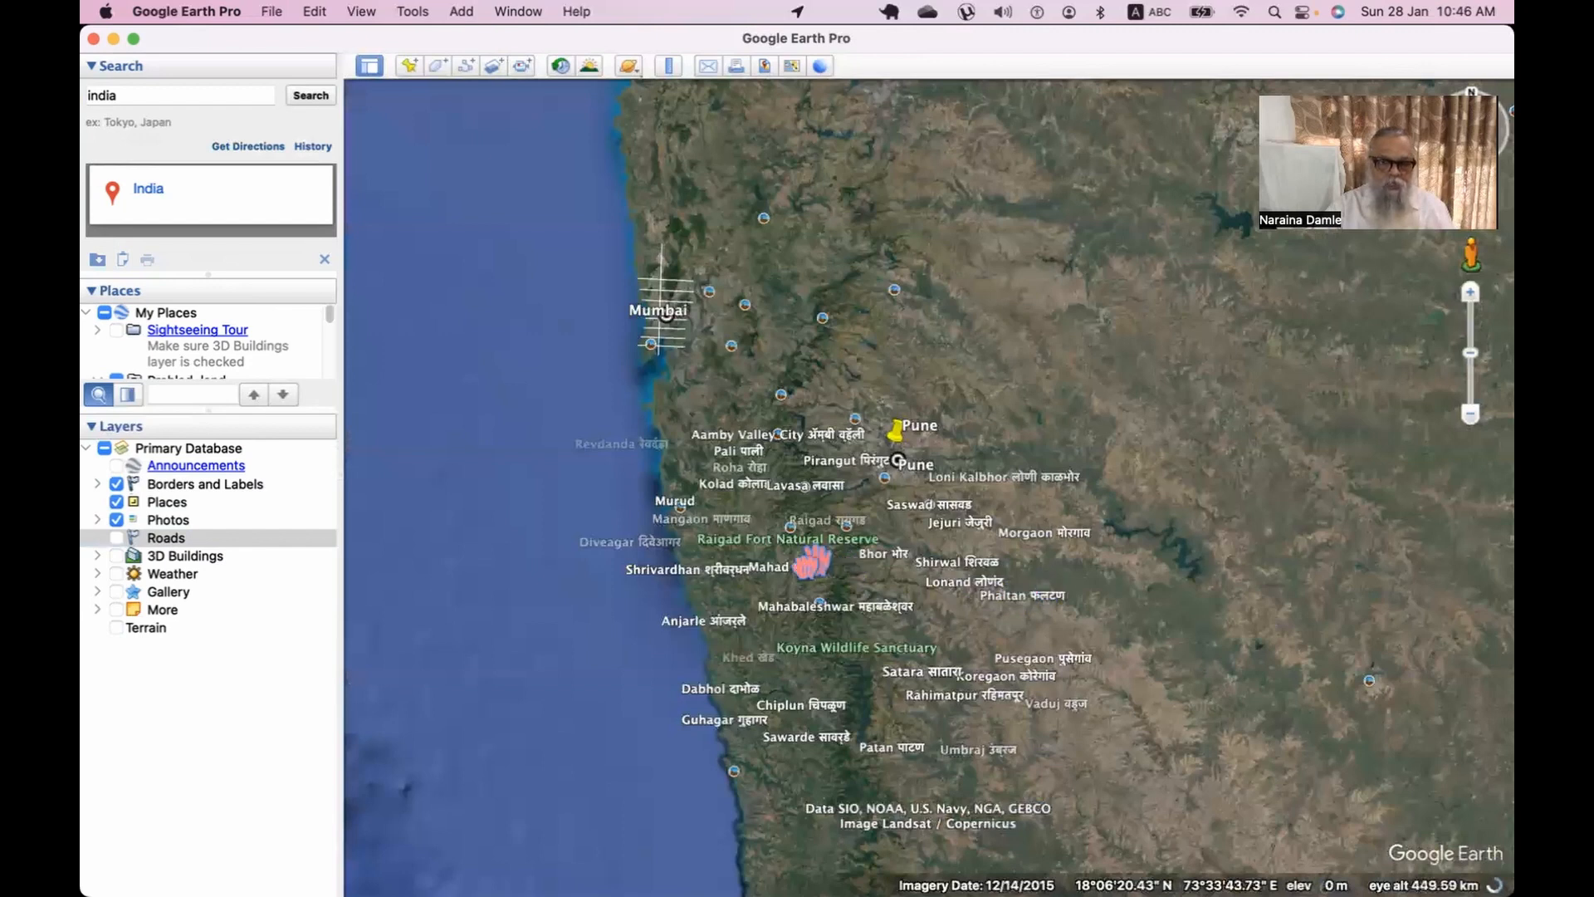
drag(811, 559, 658, 523)
drag(798, 568, 652, 519)
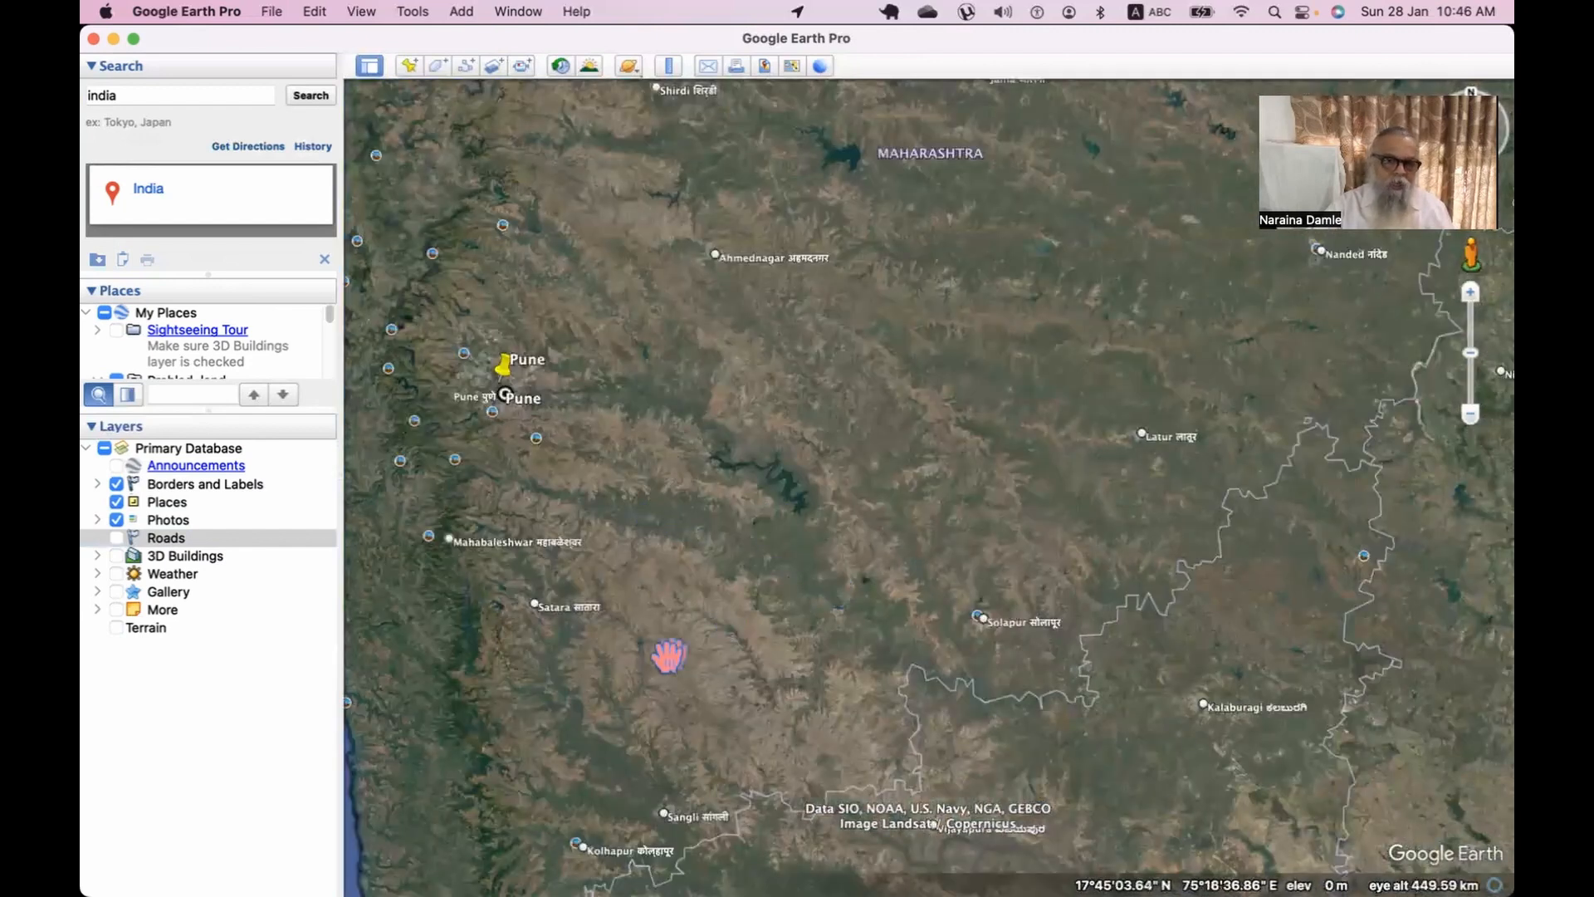
drag(597, 740, 807, 635)
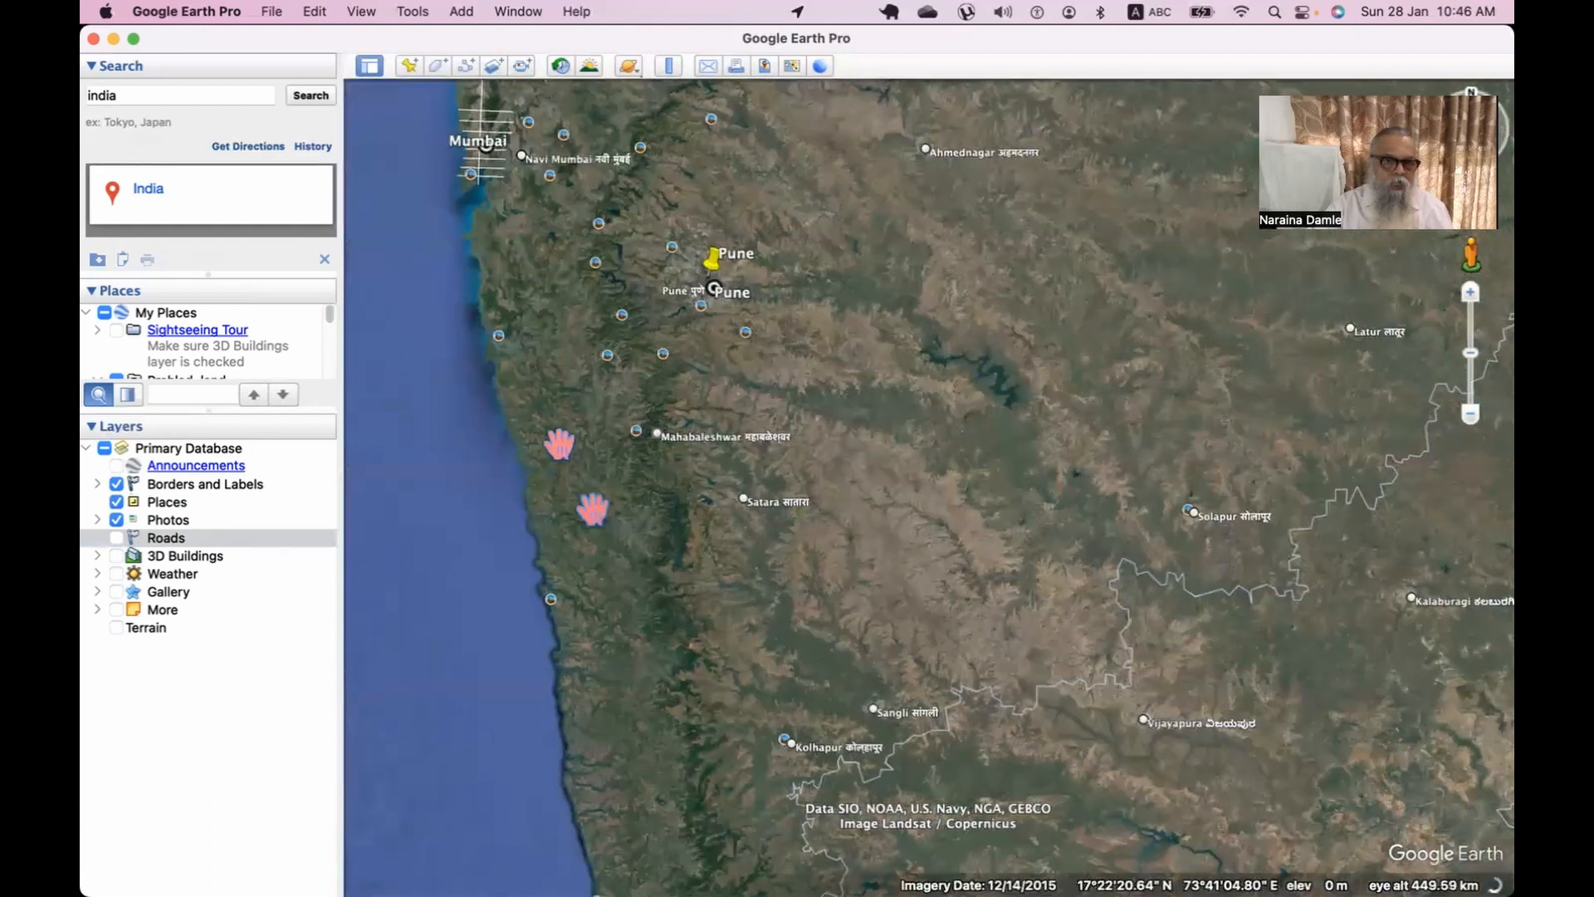
Pan north-east across India to Nepal and zoom in on Everest.
drag(559, 444, 568, 840)
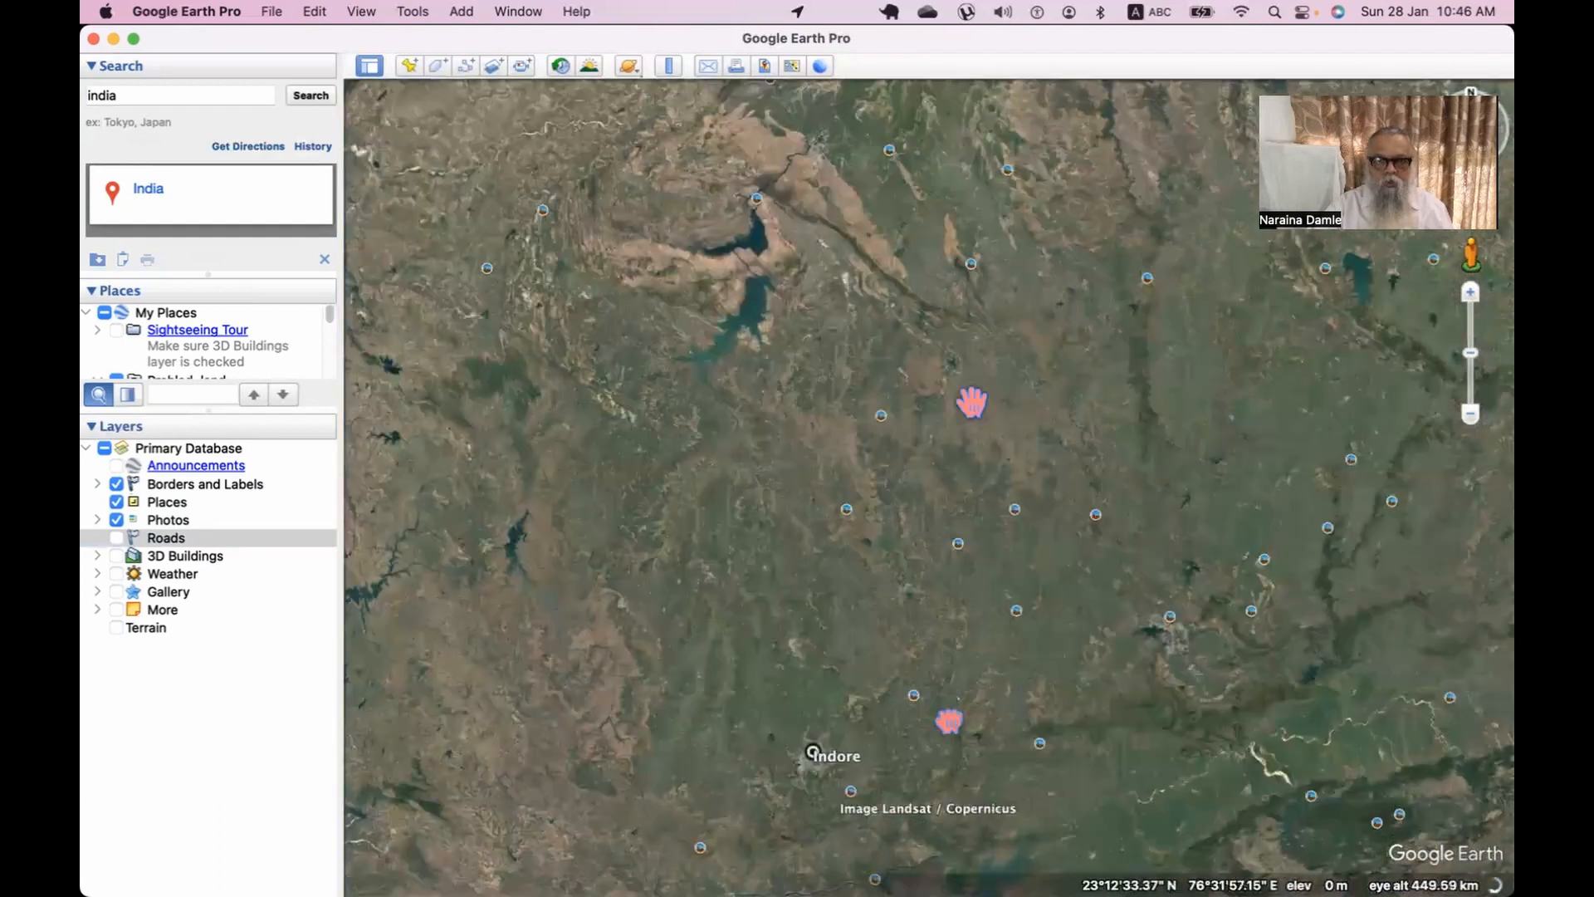
drag(994, 442, 961, 505)
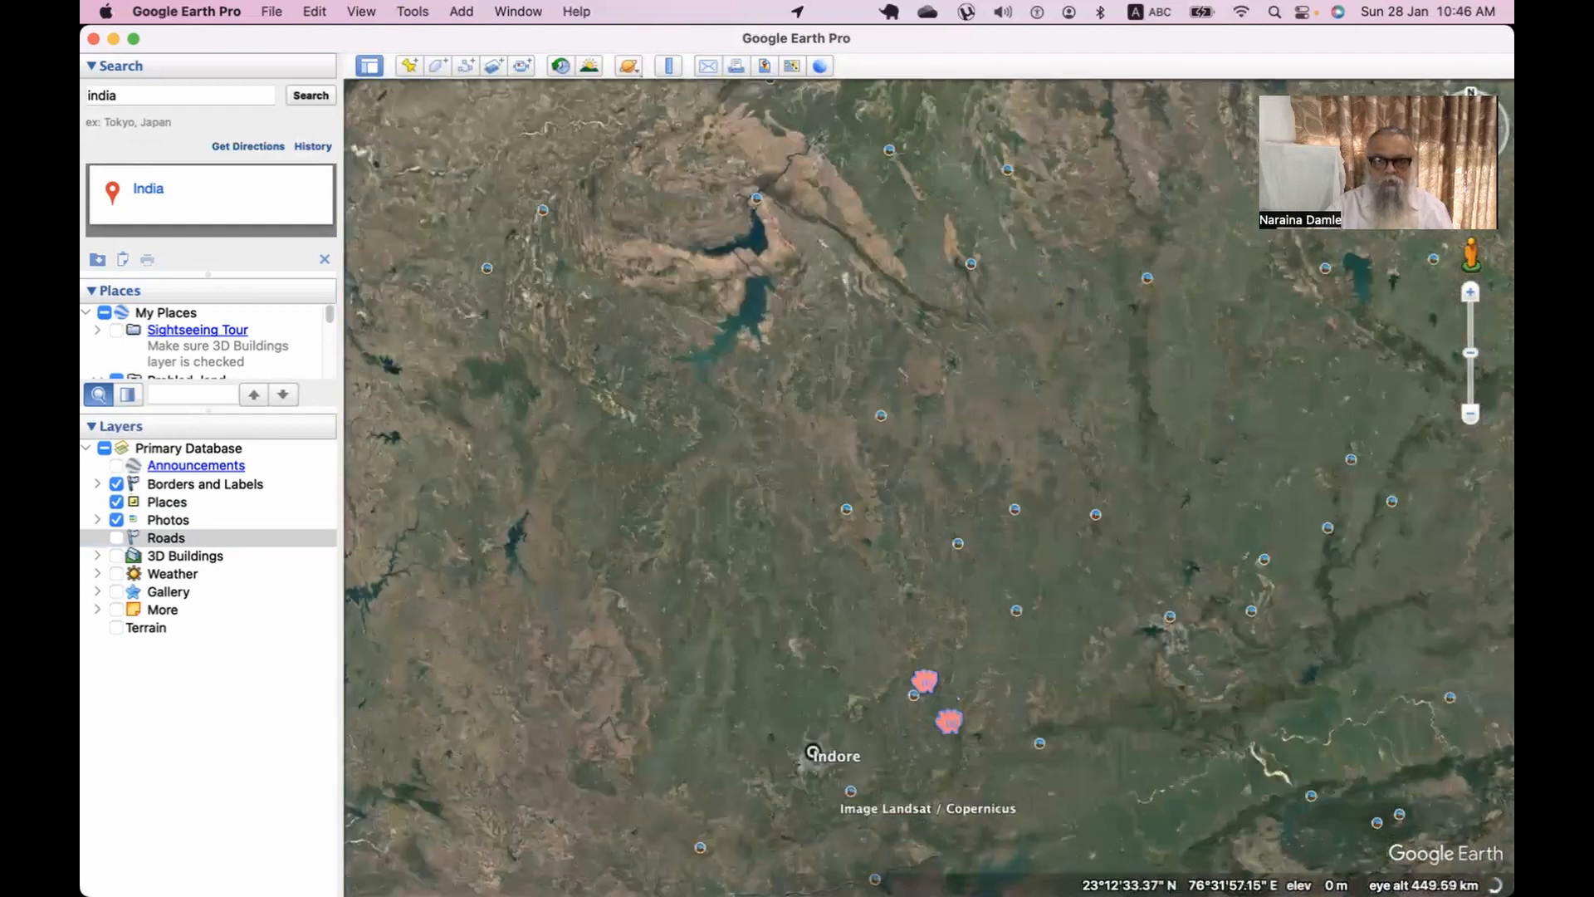
drag(971, 432, 950, 615)
drag(1008, 465, 770, 639)
mouse_move(1071, 573)
mouse_down()
mouse_move(1088, 695)
mouse_move(807, 442)
mouse_move(863, 562)
mouse_up()
drag(1107, 677, 877, 477)
drag(1066, 610, 1073, 618)
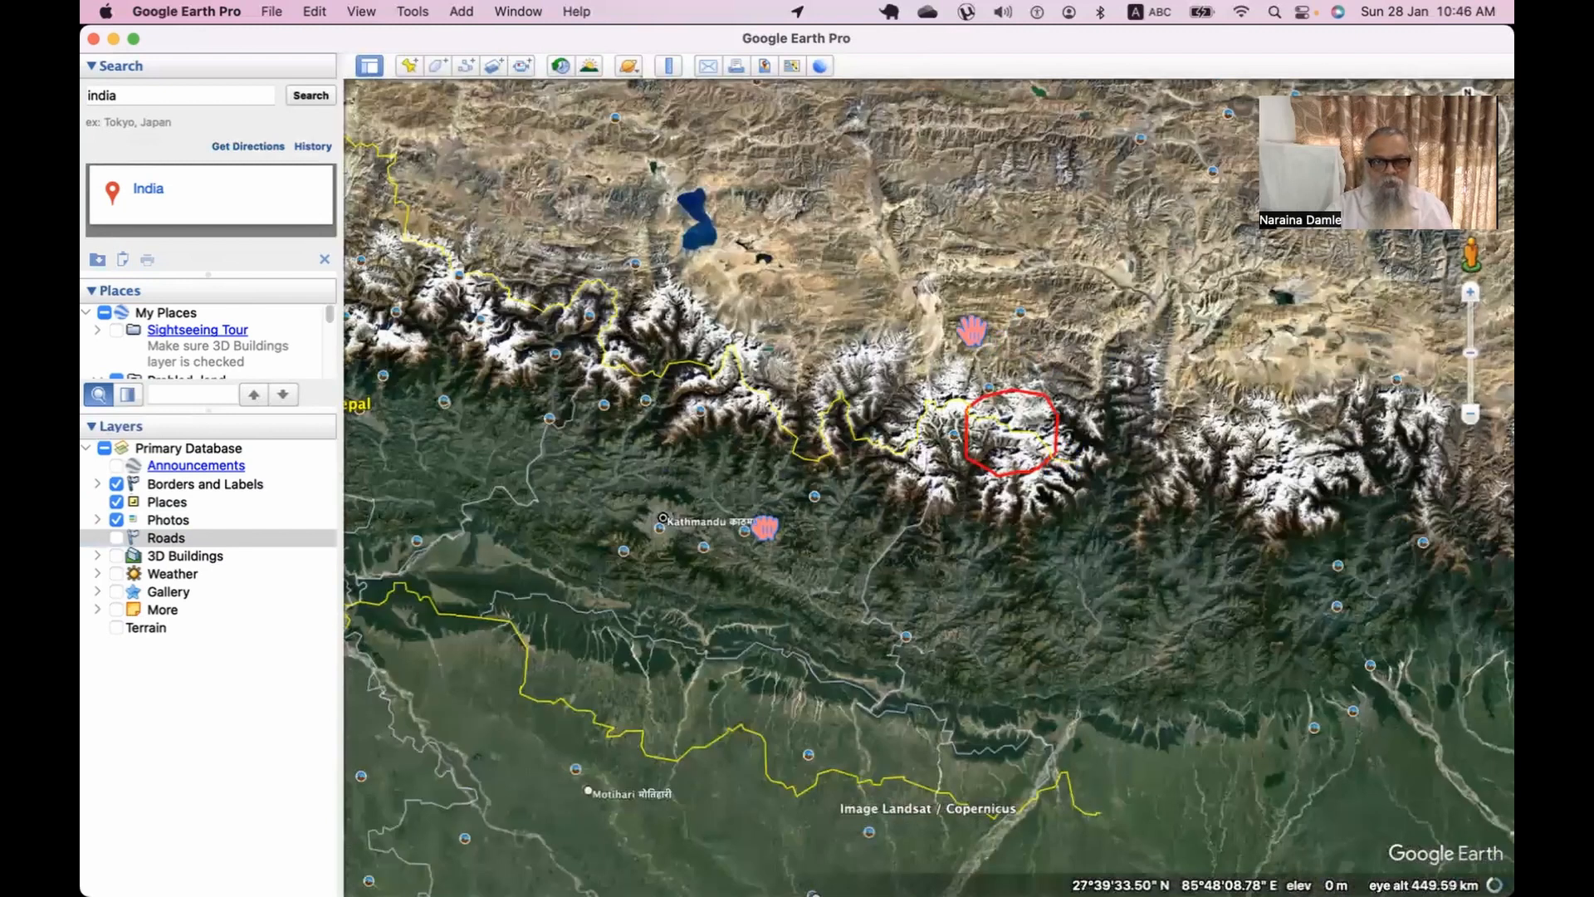
scroll(970, 329, up, 3)
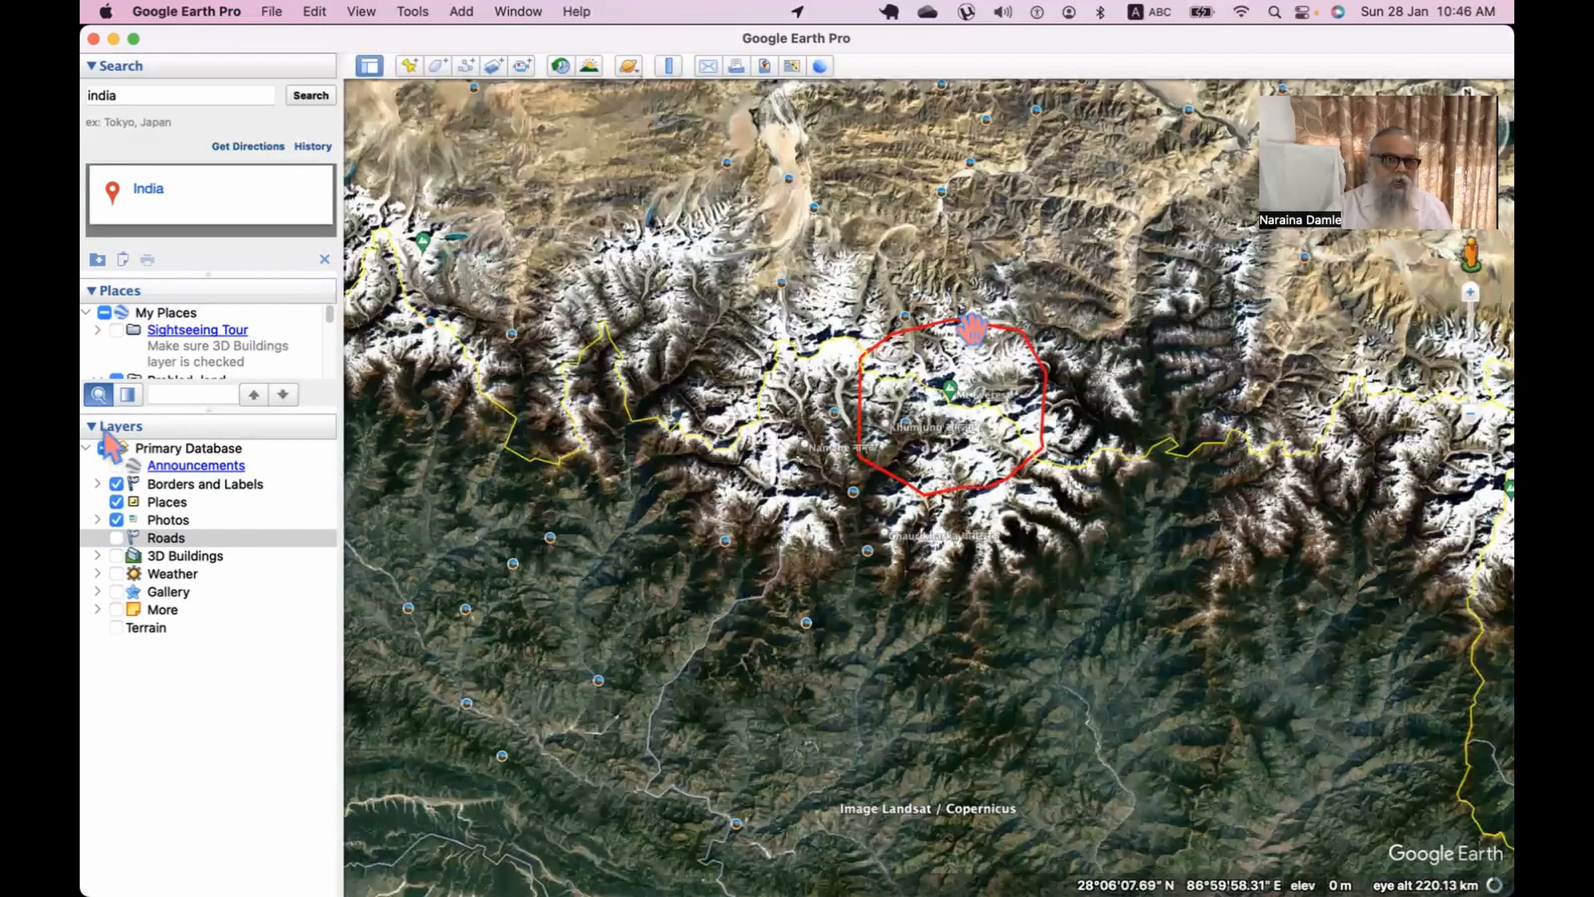
Cancel a trial placemark near Everest and place a new path's first point north of it.
click(409, 67)
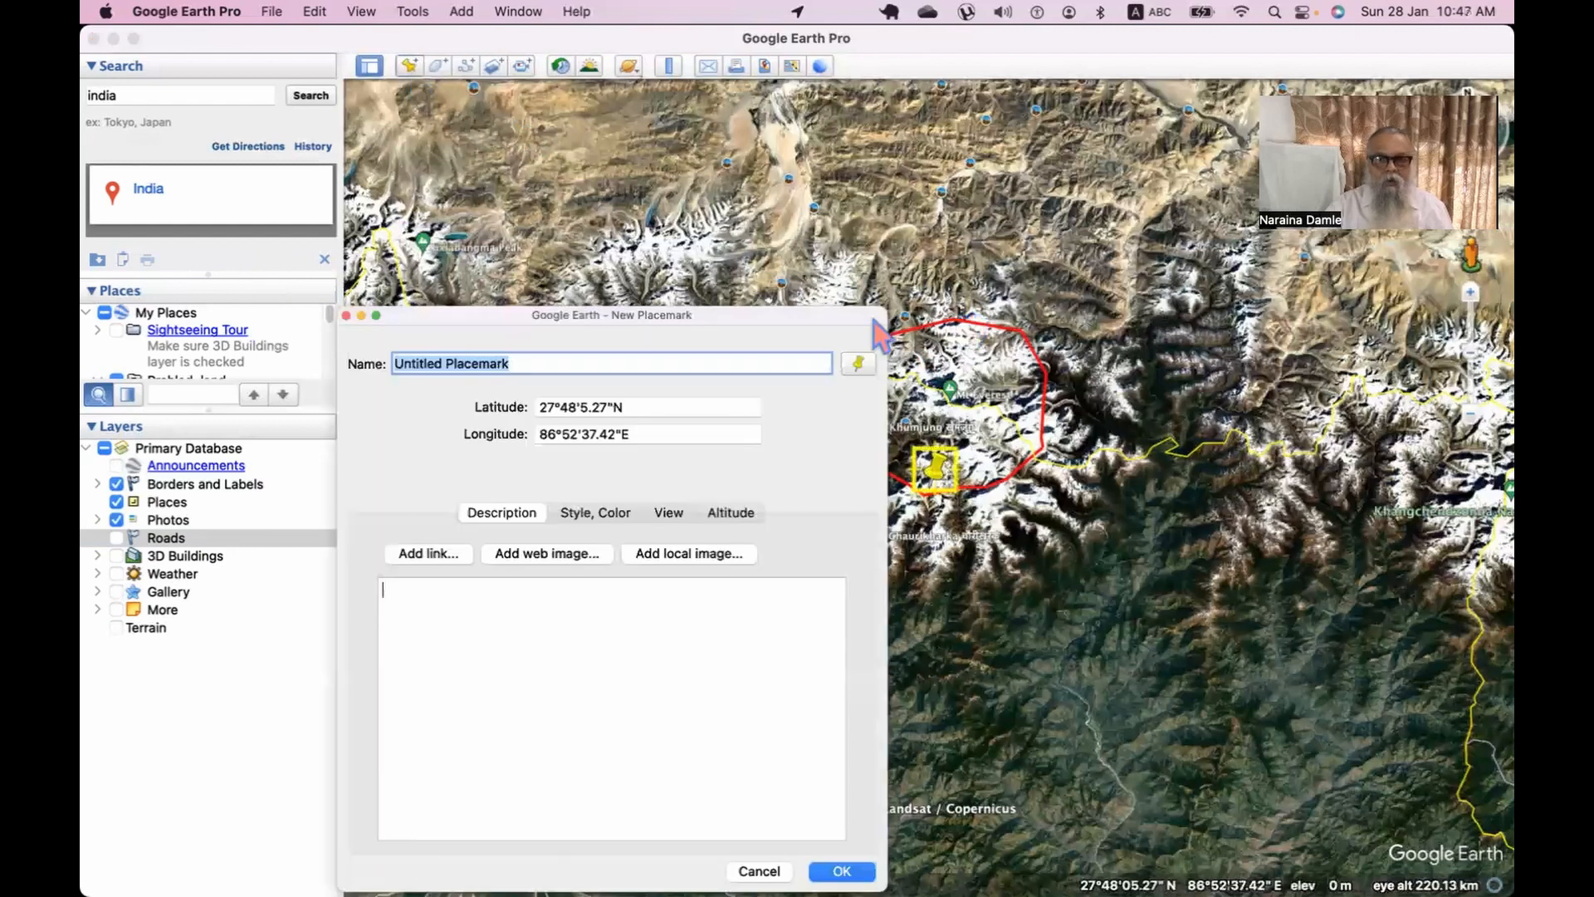
drag(532, 326, 208, 321)
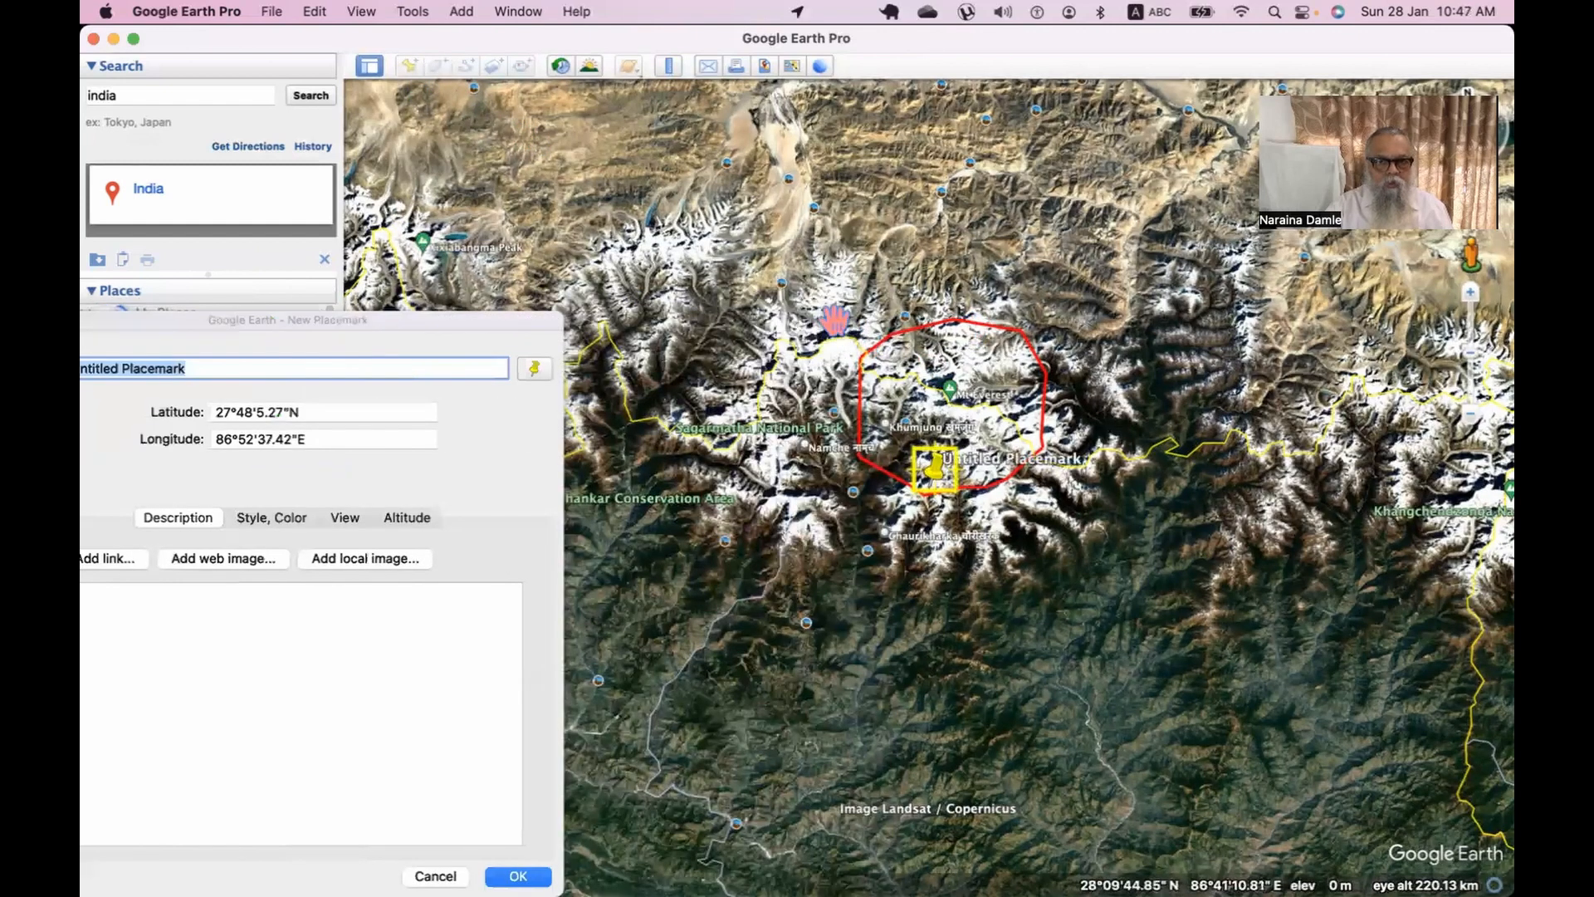
click(859, 347)
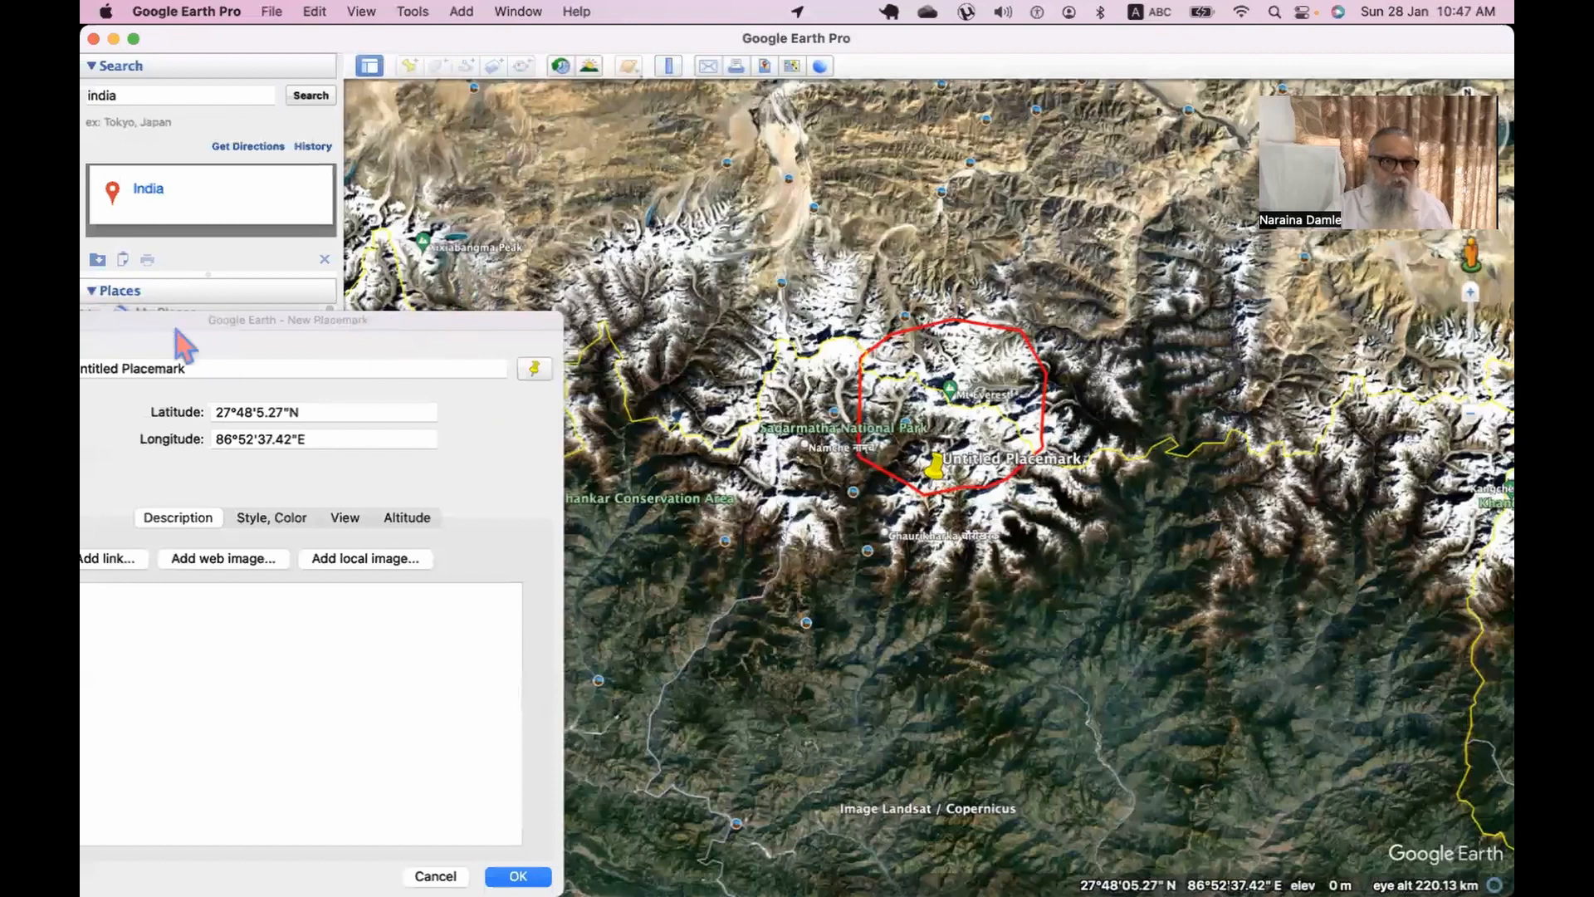
drag(176, 332, 294, 280)
click(552, 822)
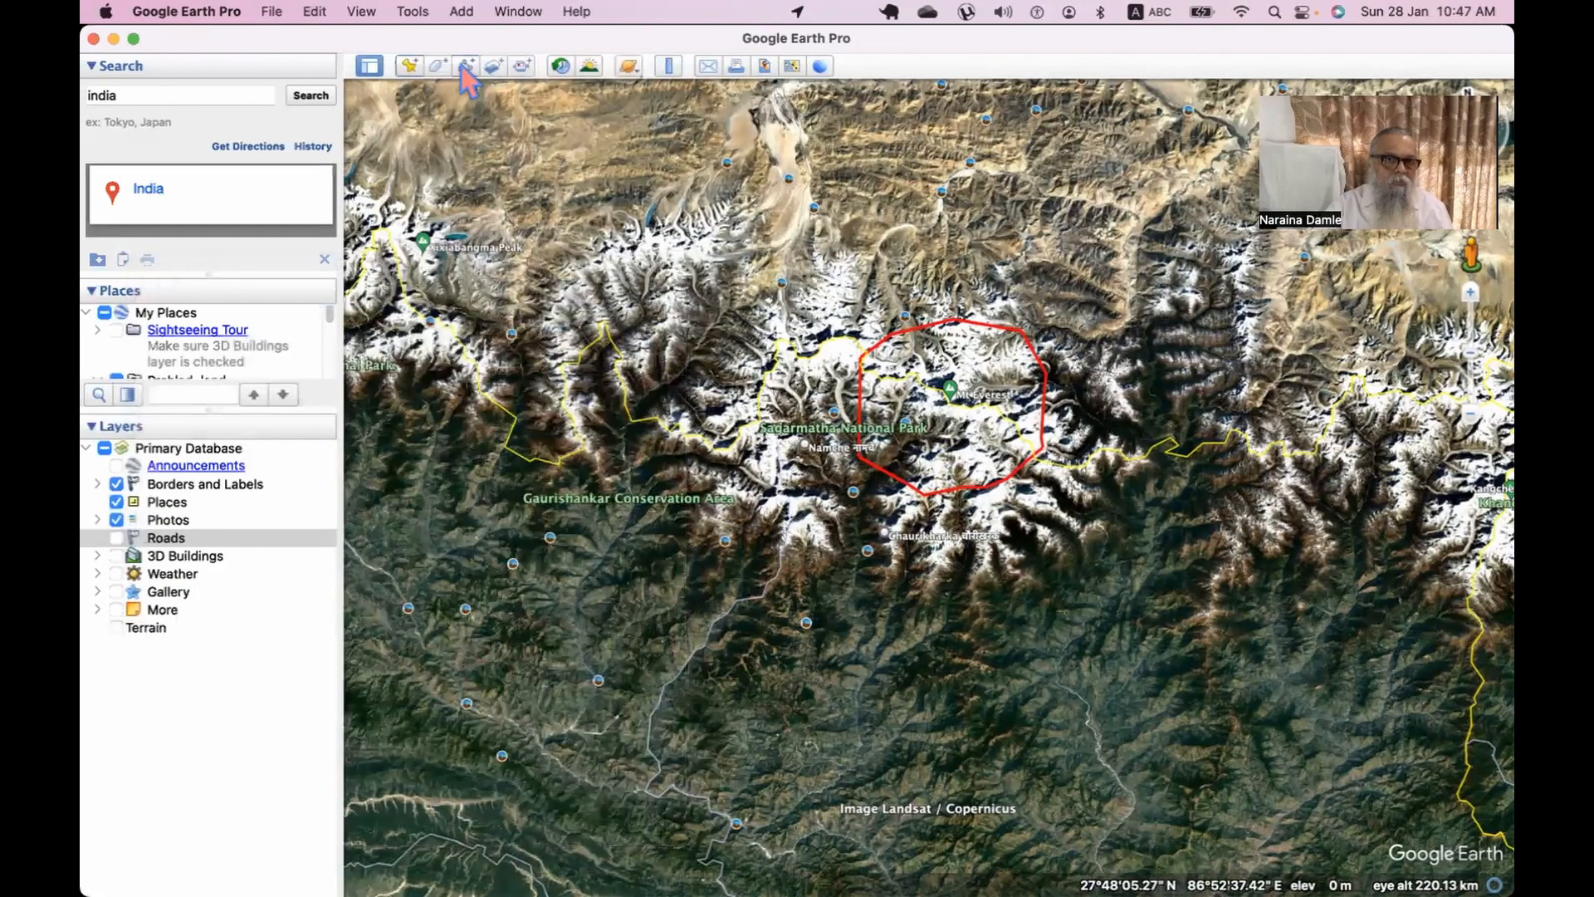
click(465, 67)
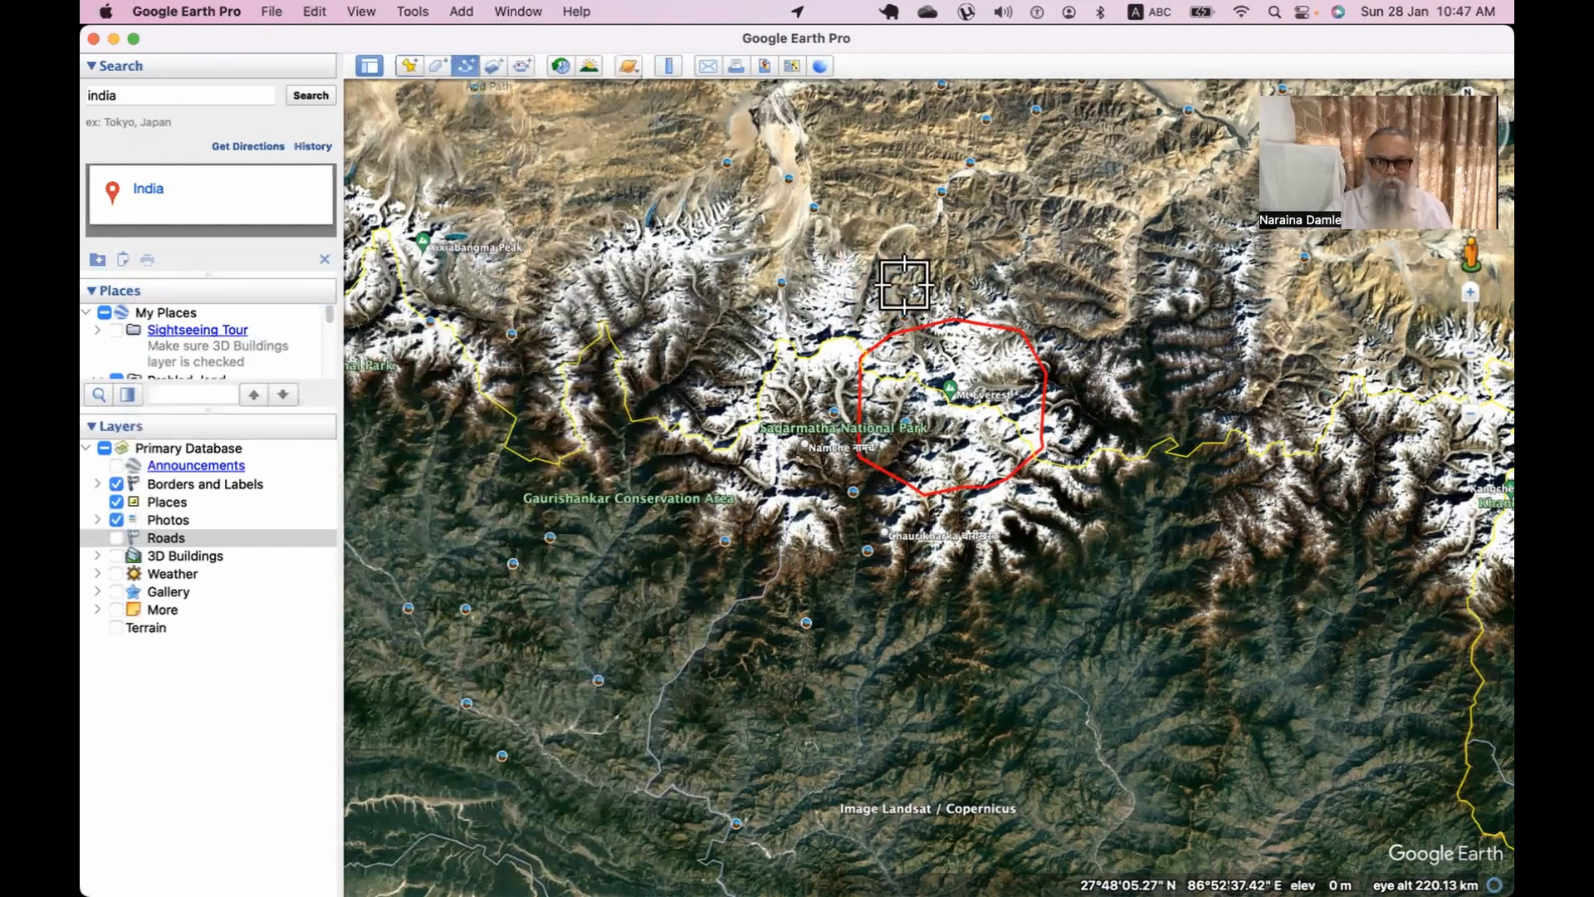
click(903, 309)
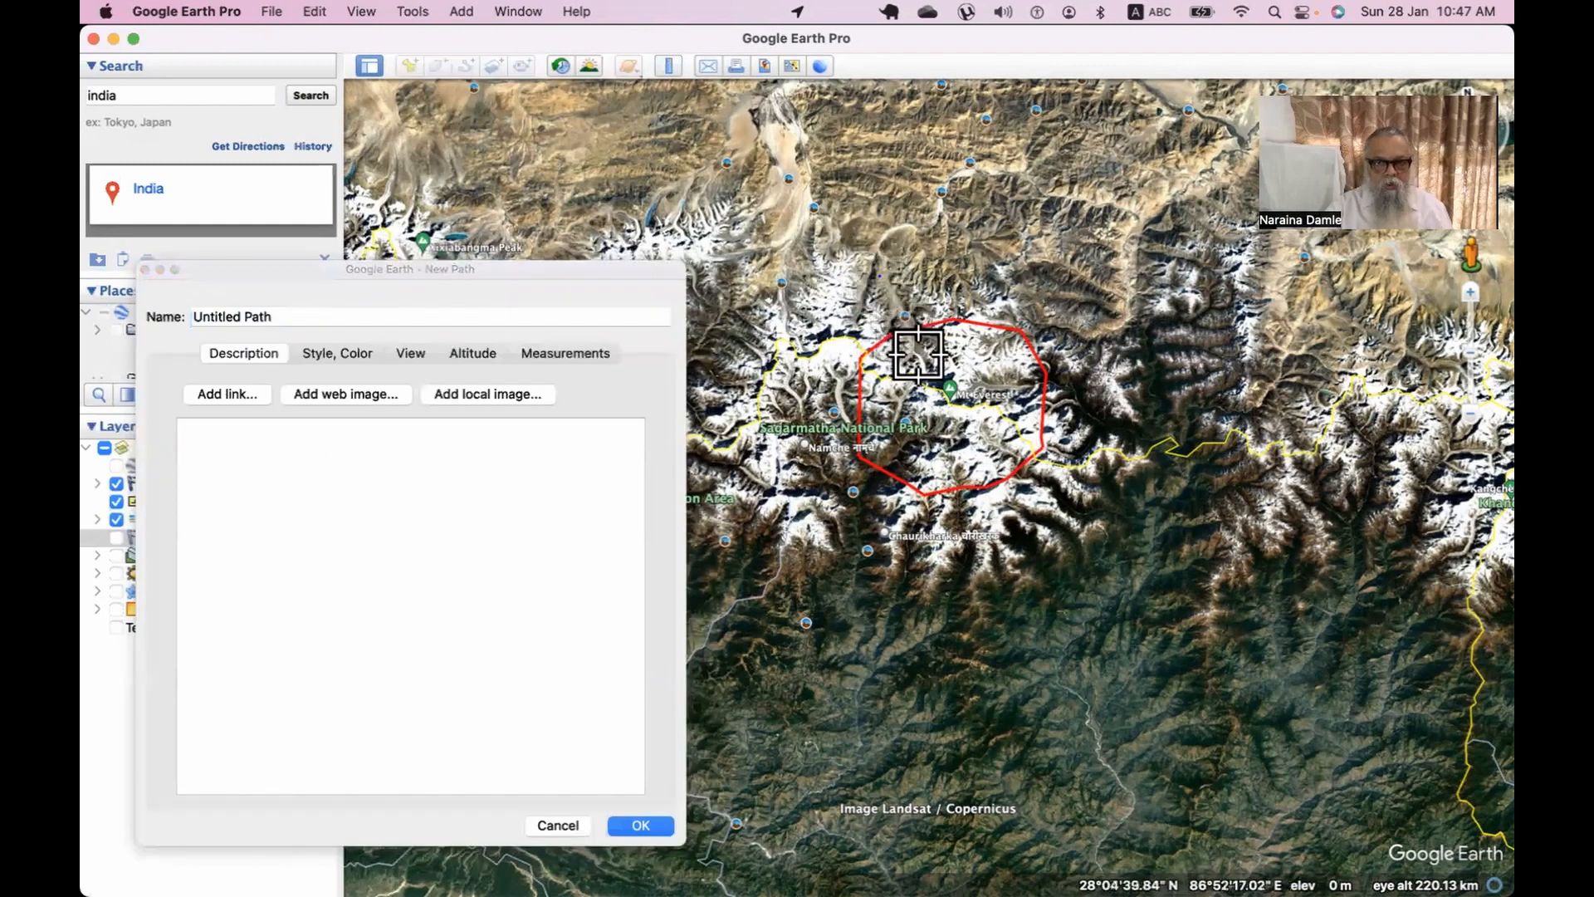
Add three points running south, save the path as Untitled Path, and zoom in on it.
click(998, 541)
click(1013, 687)
click(1015, 753)
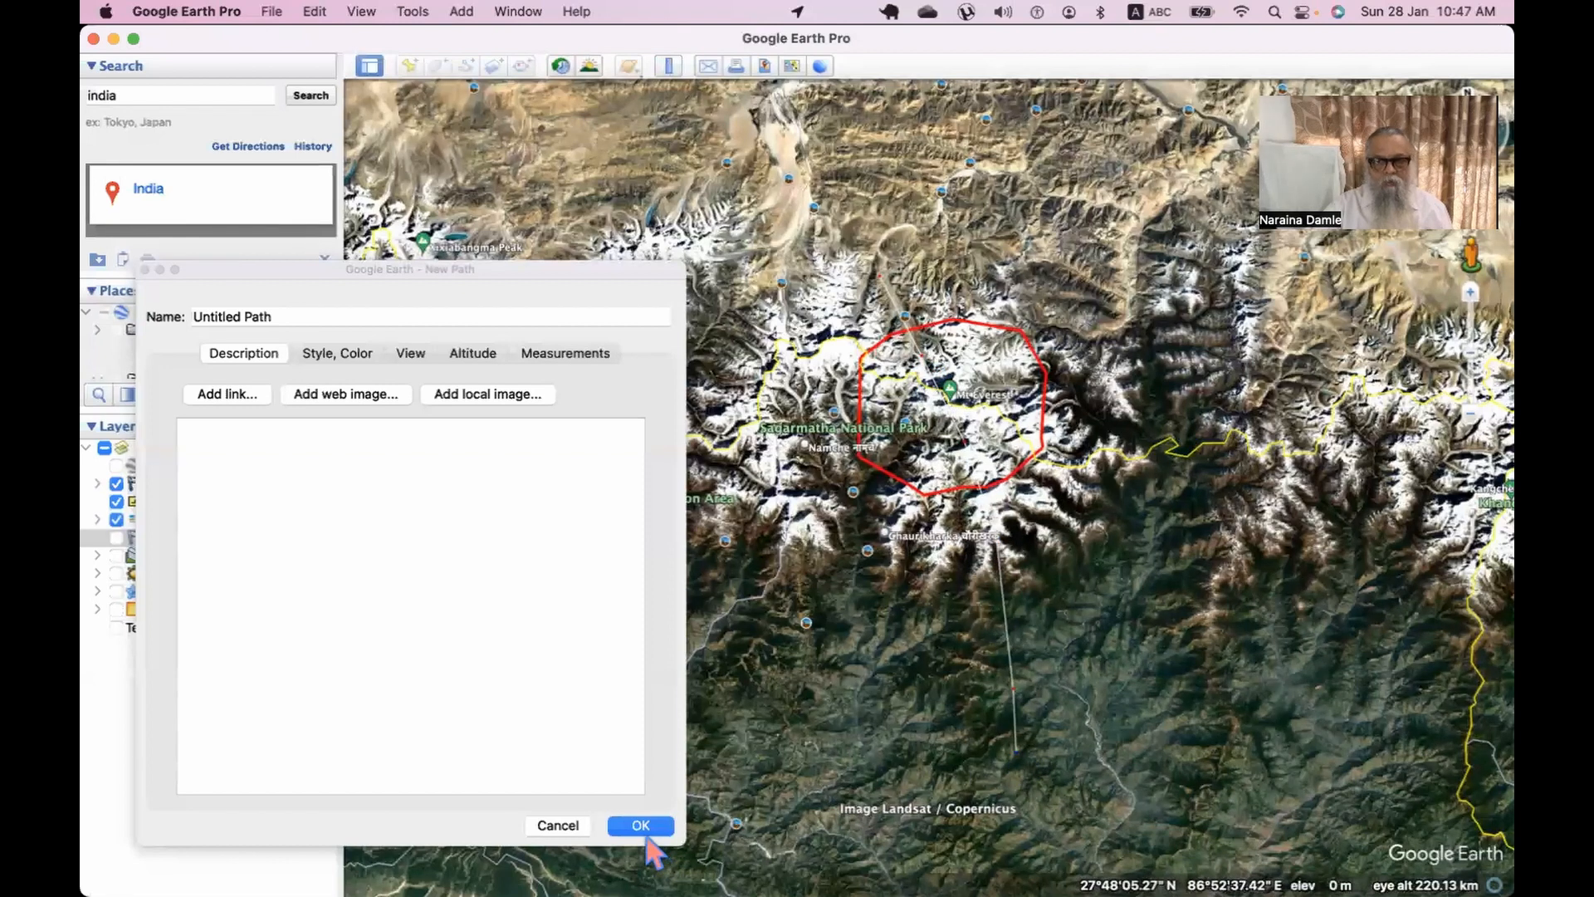
key(Return)
double_click(1046, 642)
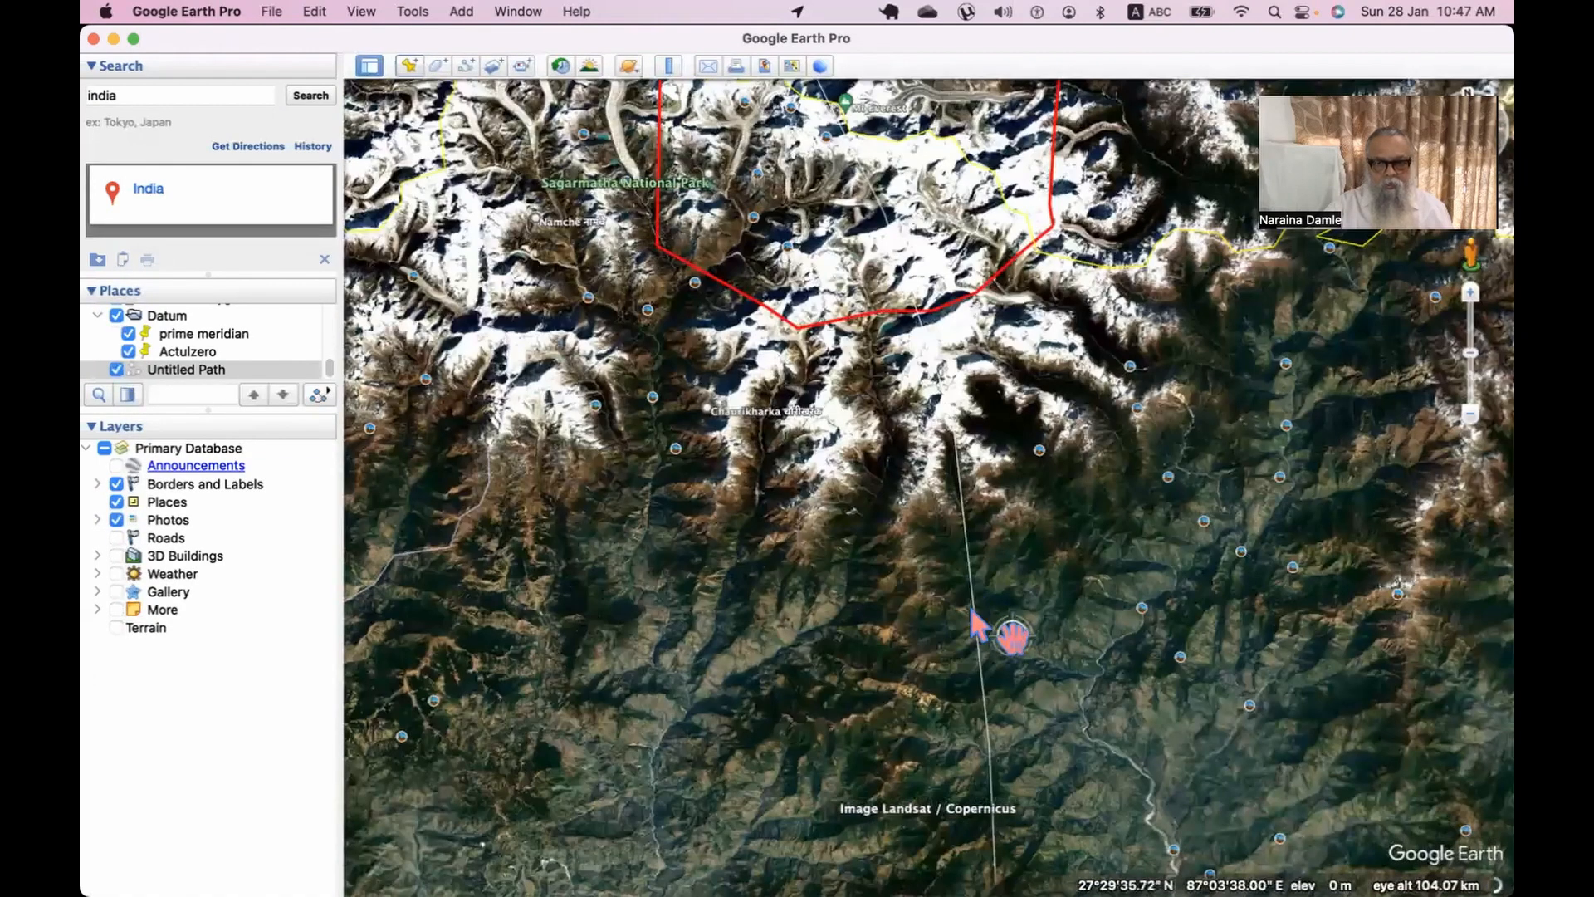
Show the Untitled Path's elevation profile: 121 km long, 909 to 8068 m.
right_click(974, 608)
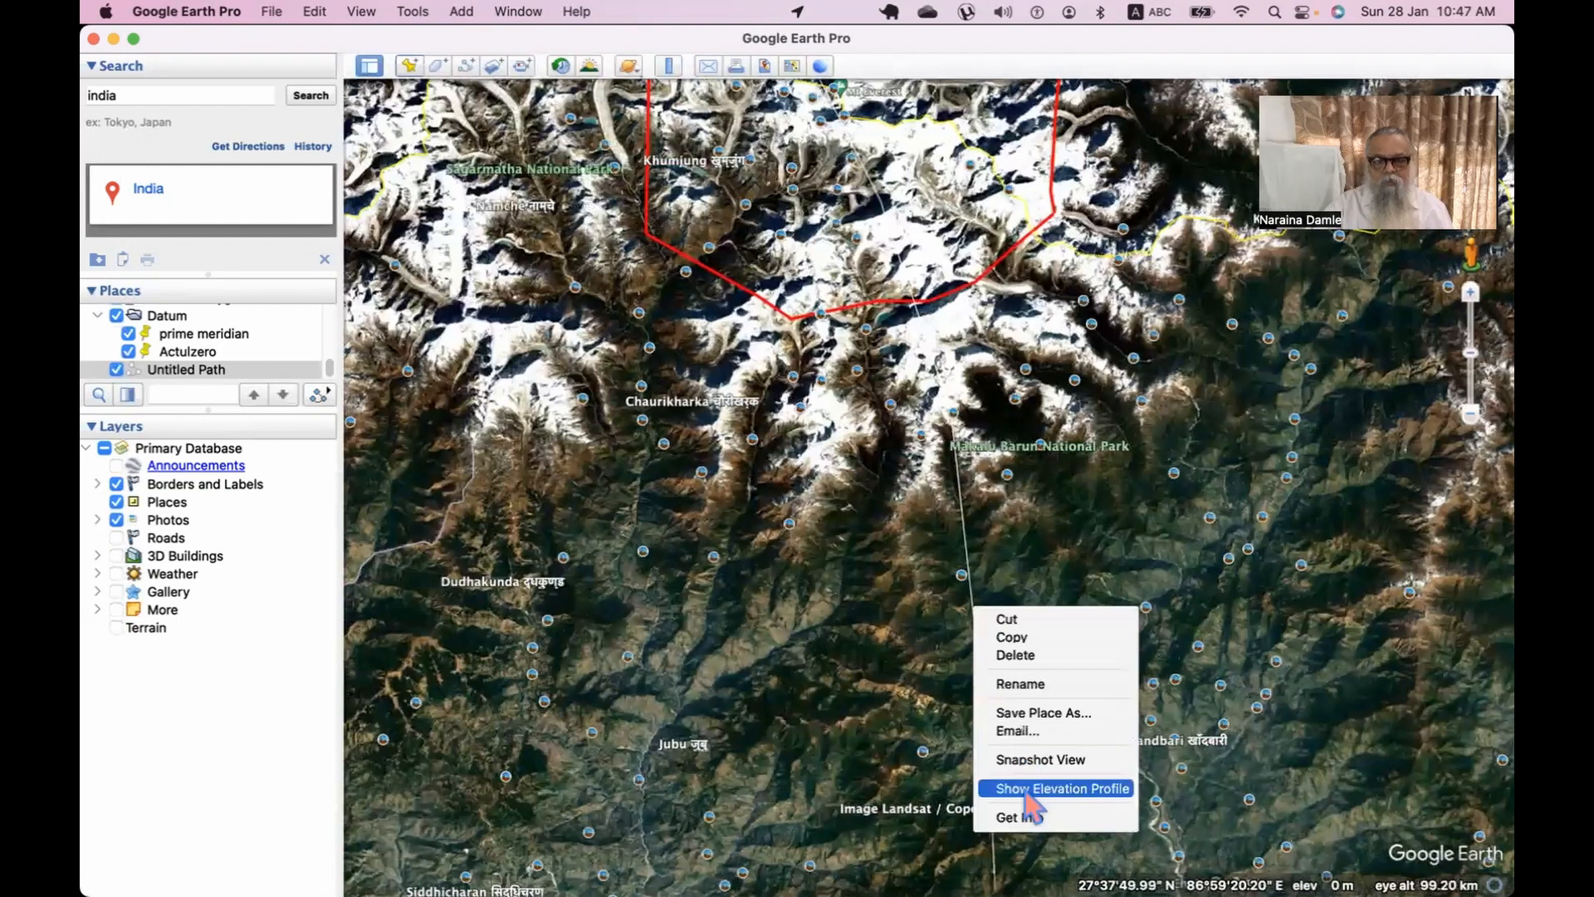
click(1033, 788)
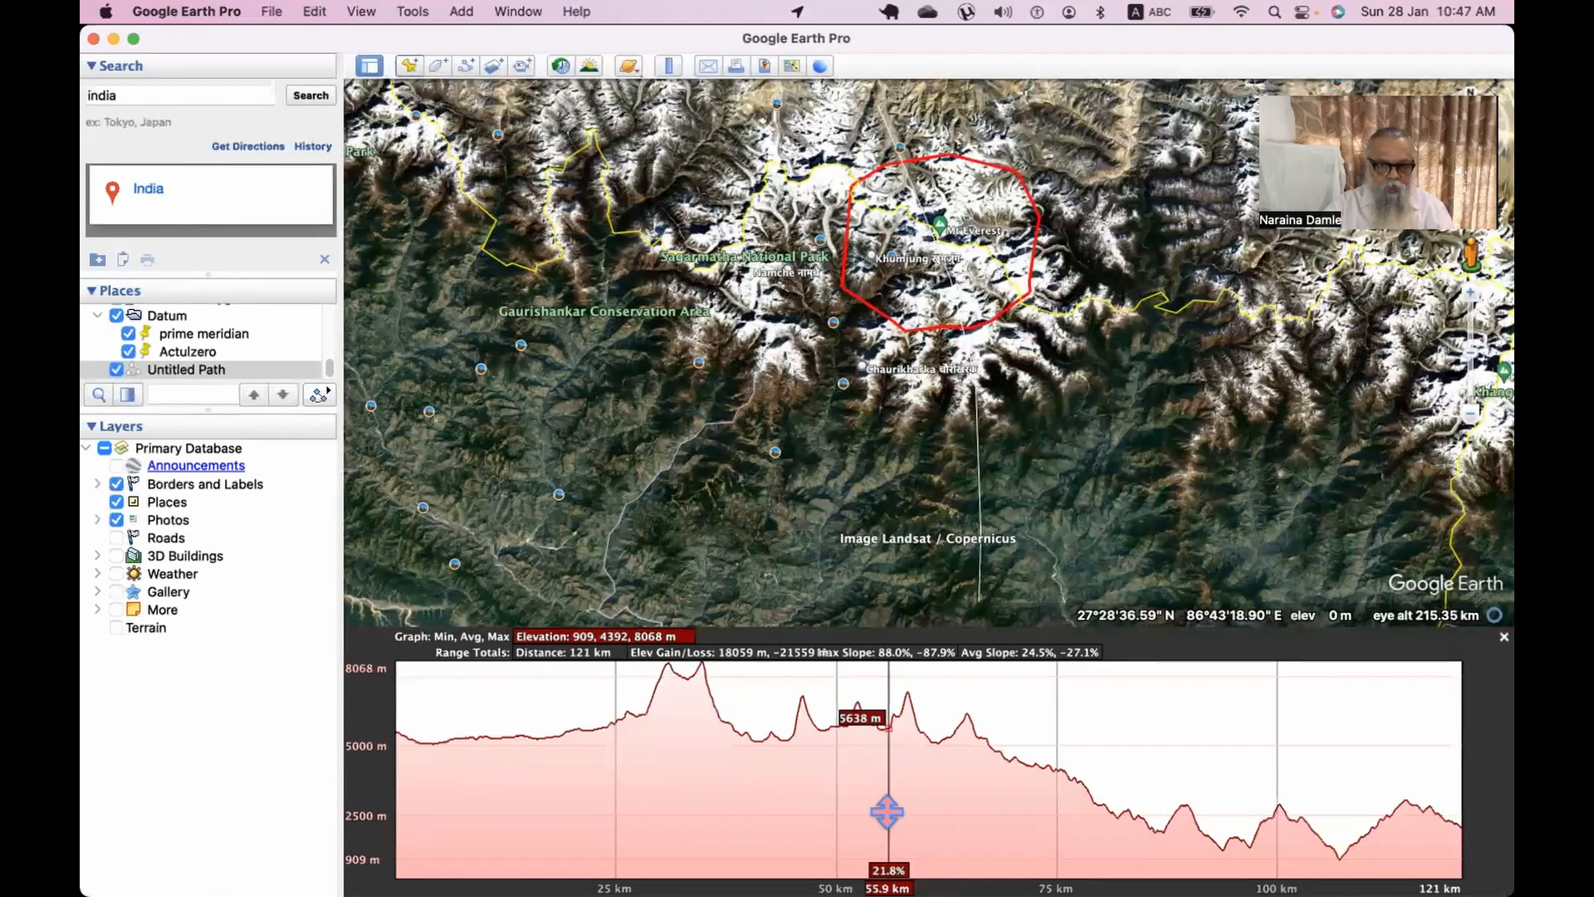
drag(887, 812, 811, 814)
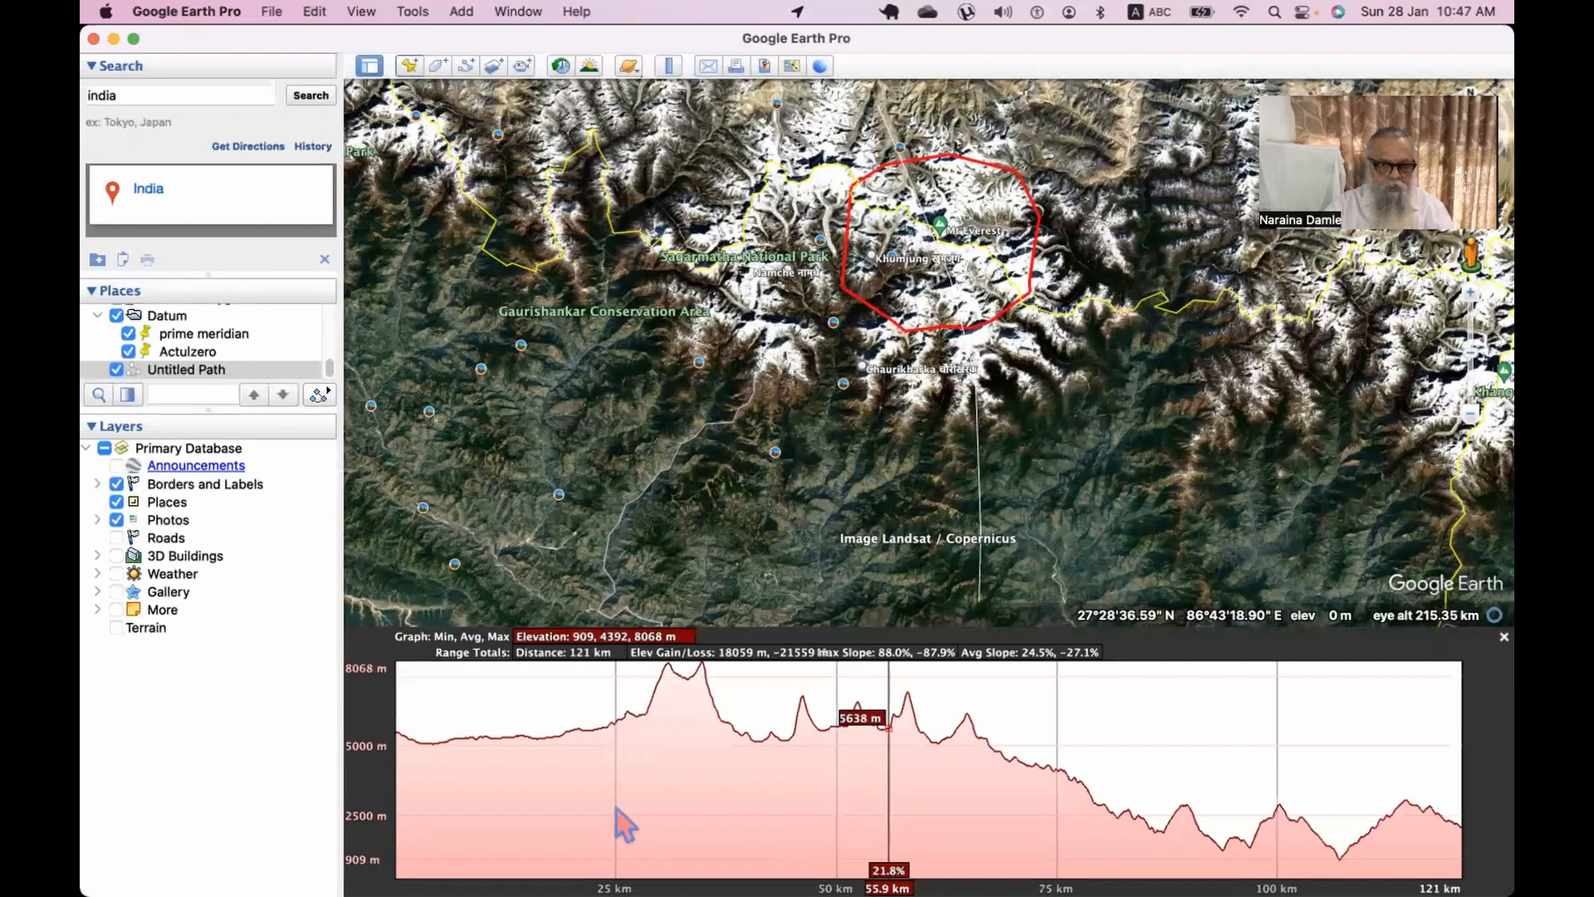
click(420, 745)
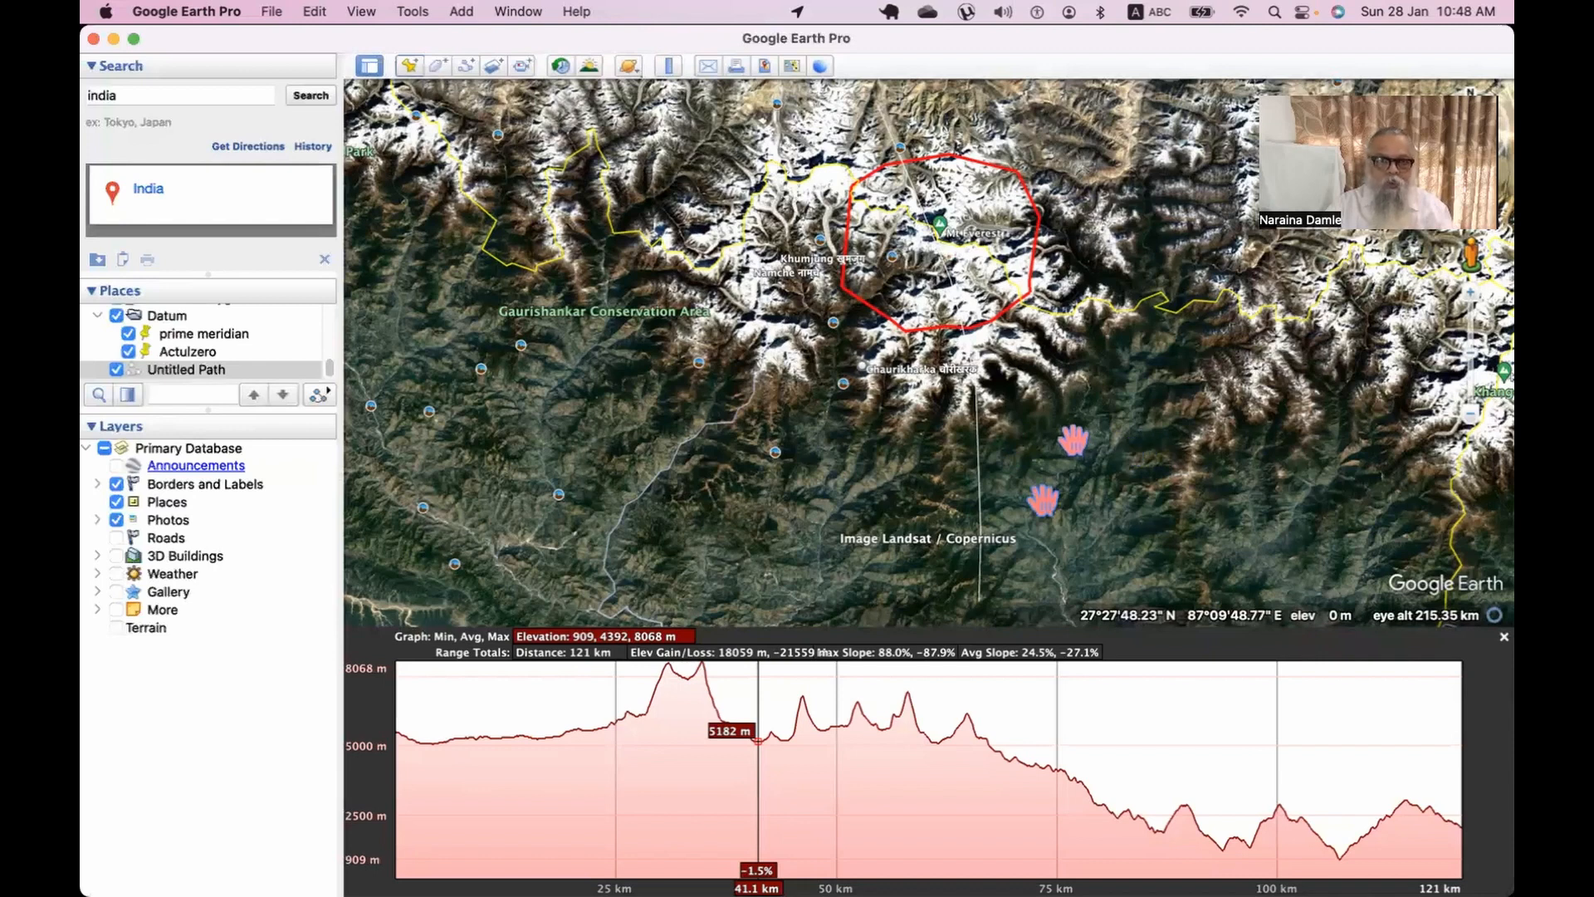
key(super+Tab)
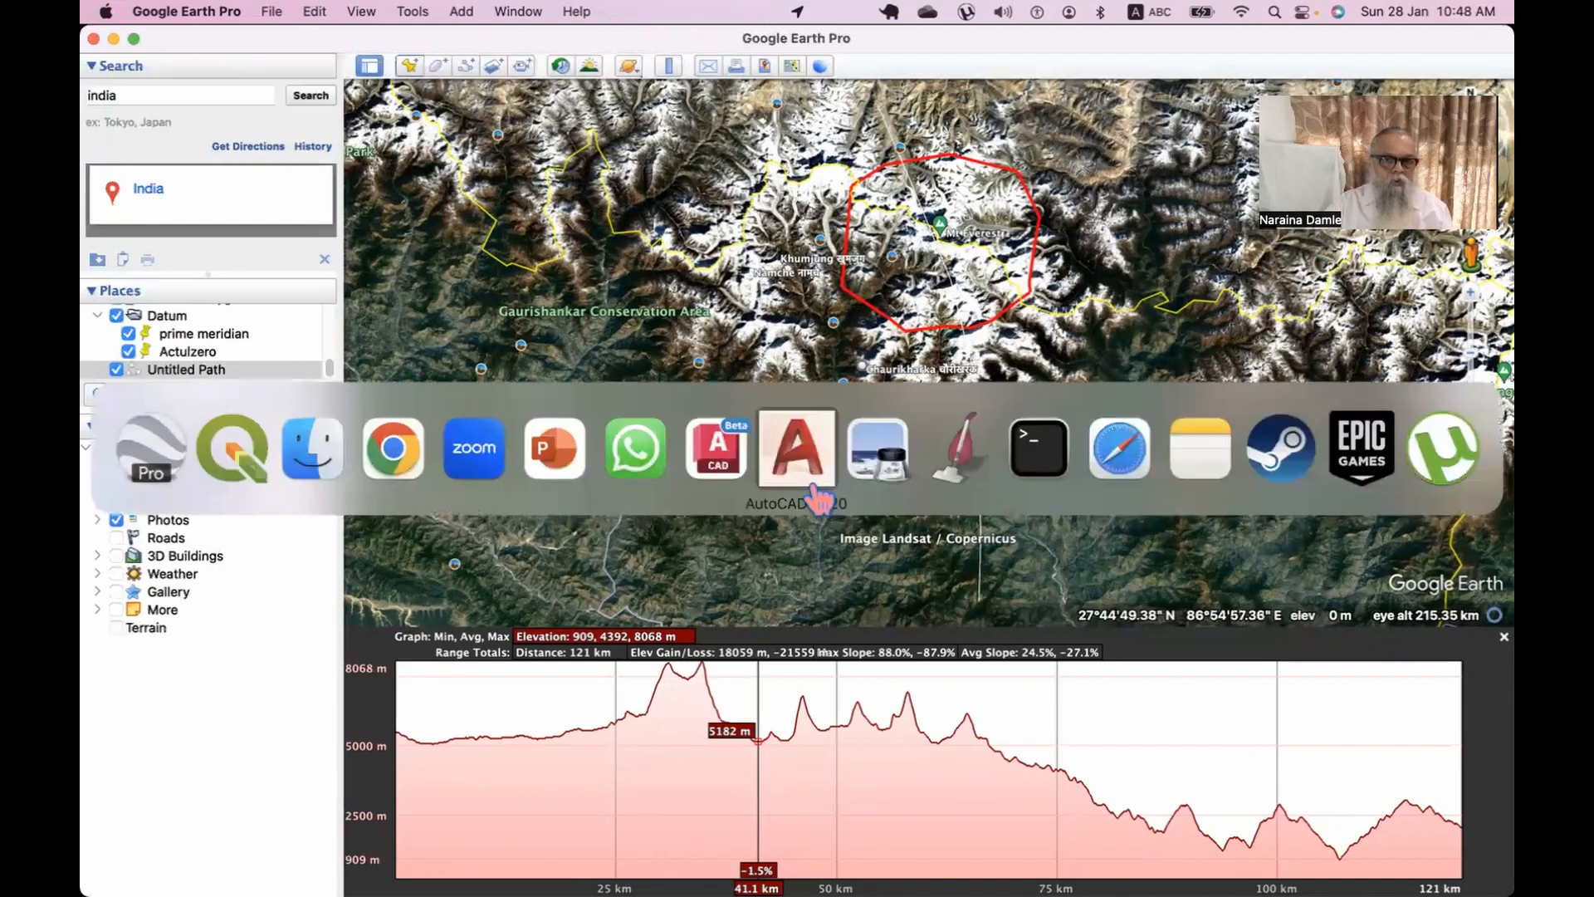
Search Google for 'arcgis' in a new Chrome tab.
click(404, 465)
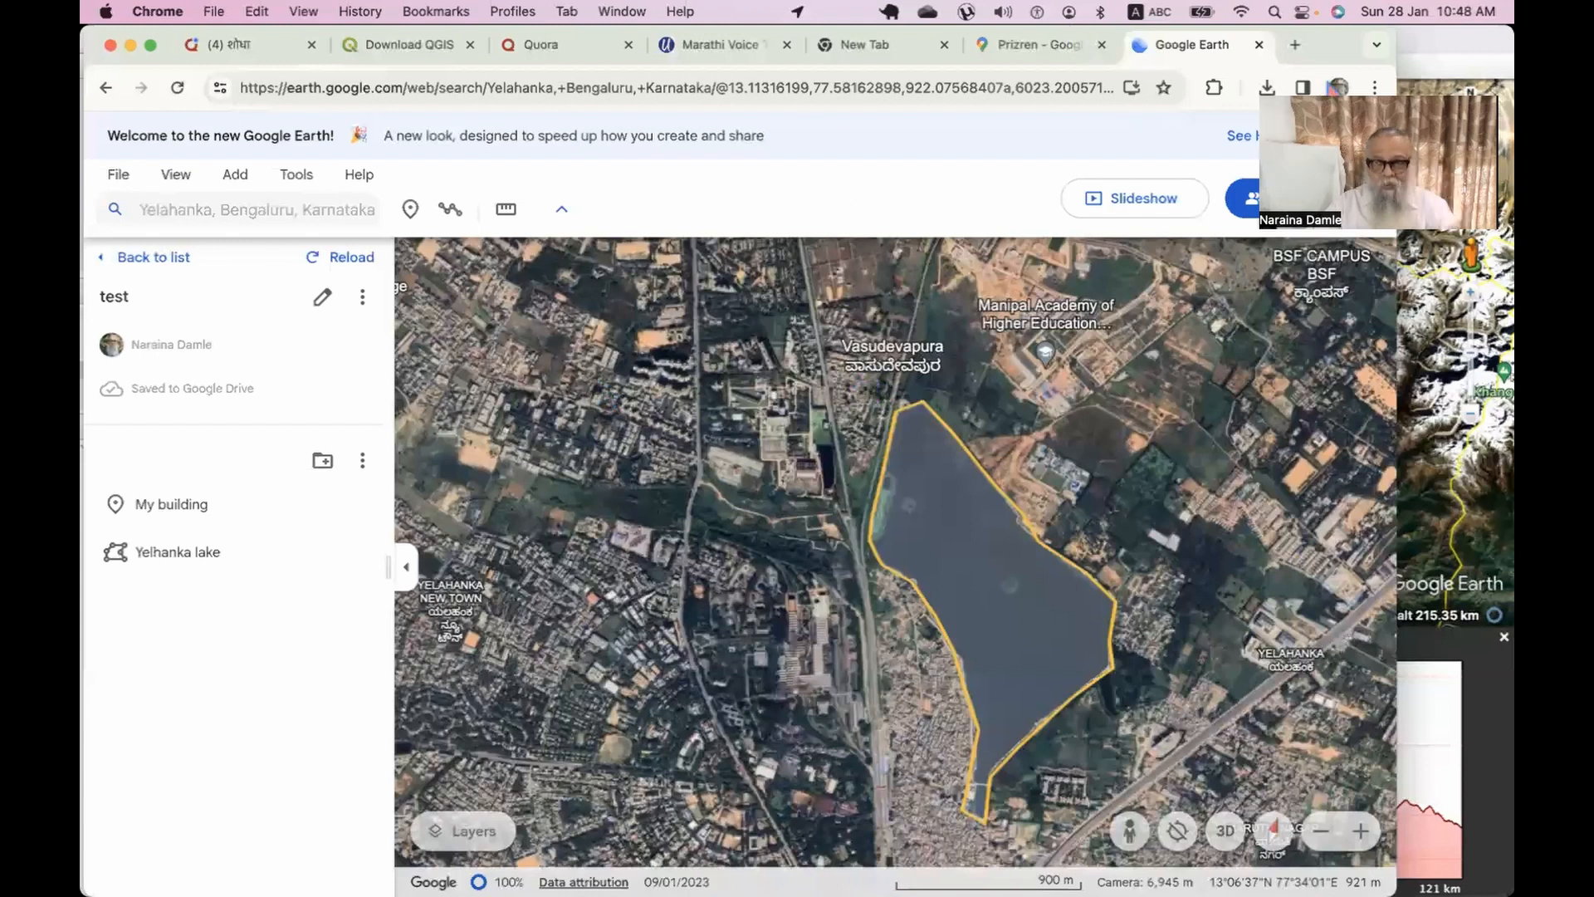
click(1293, 44)
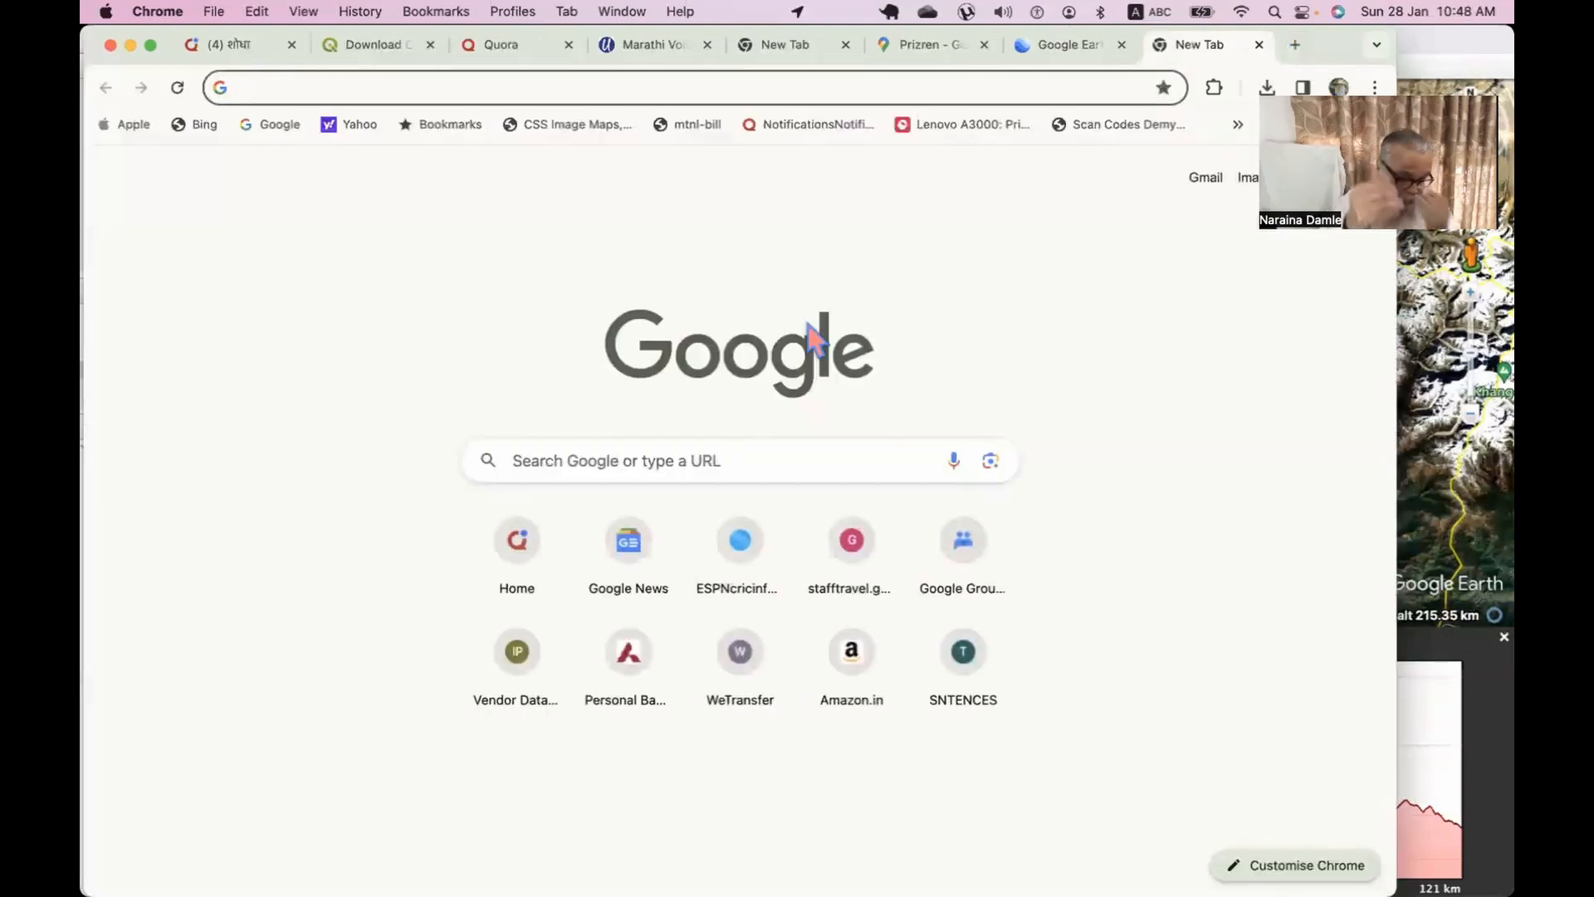
text(arcg)
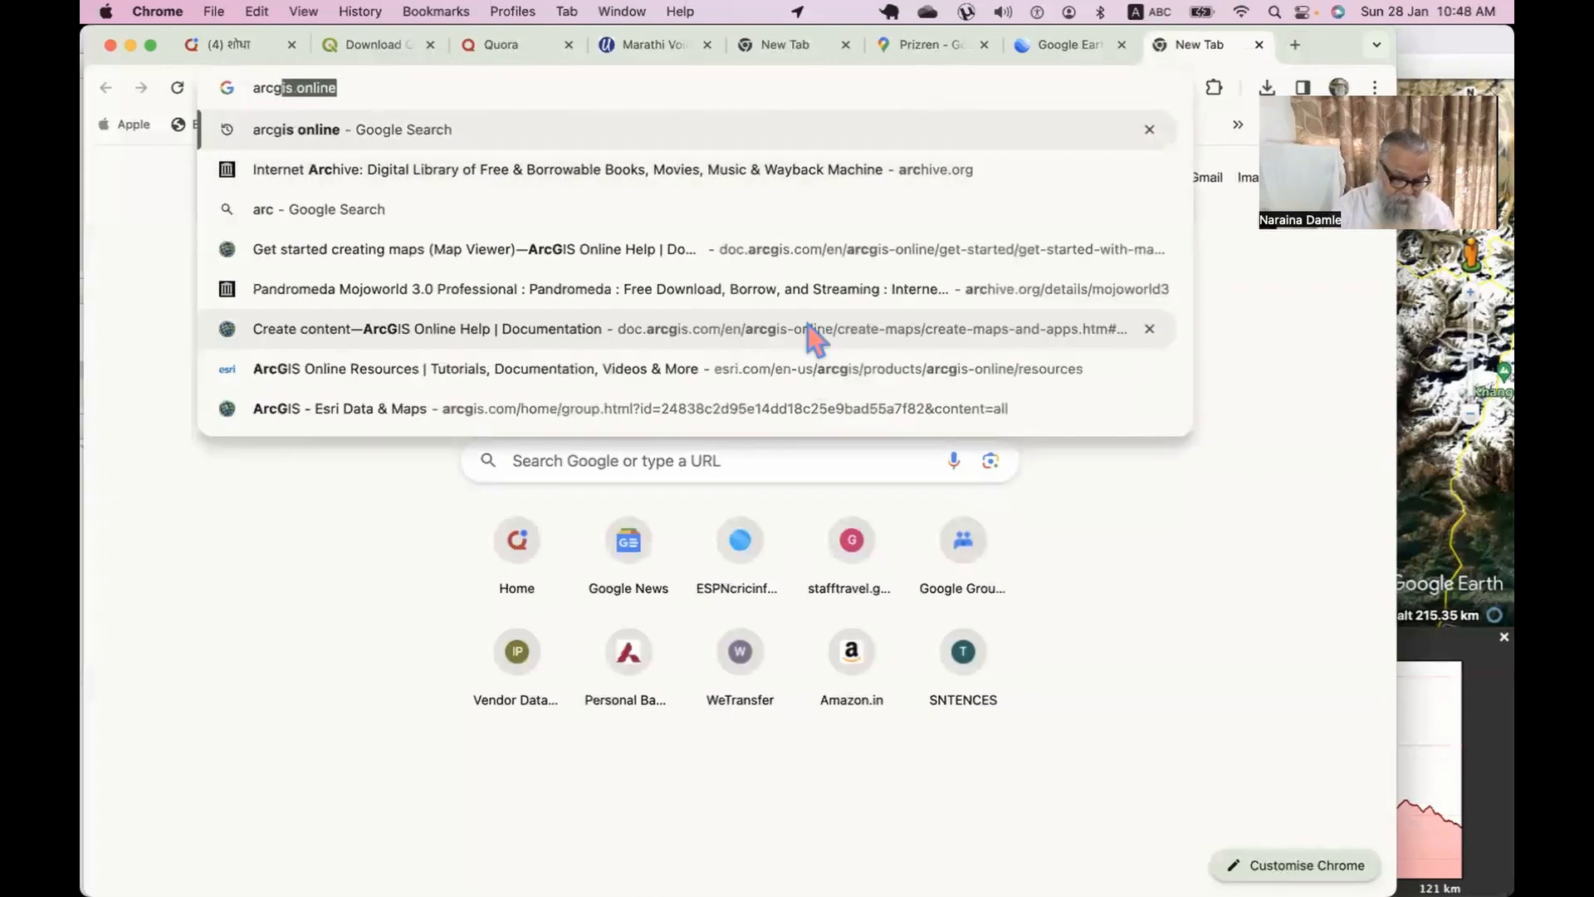
text(is)
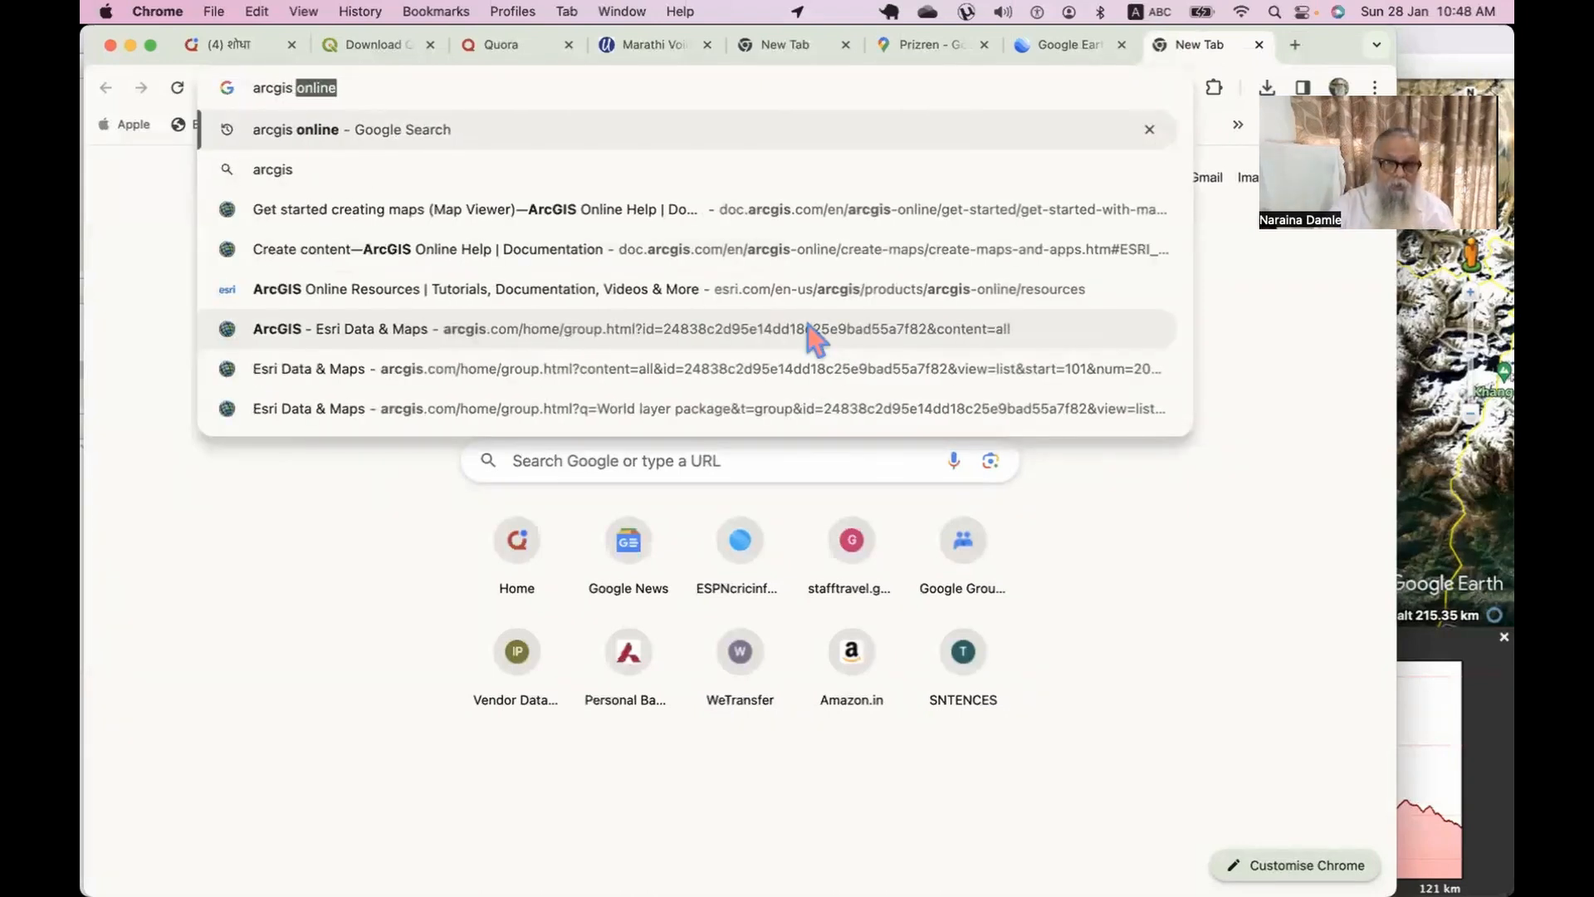
key(BackSpace)
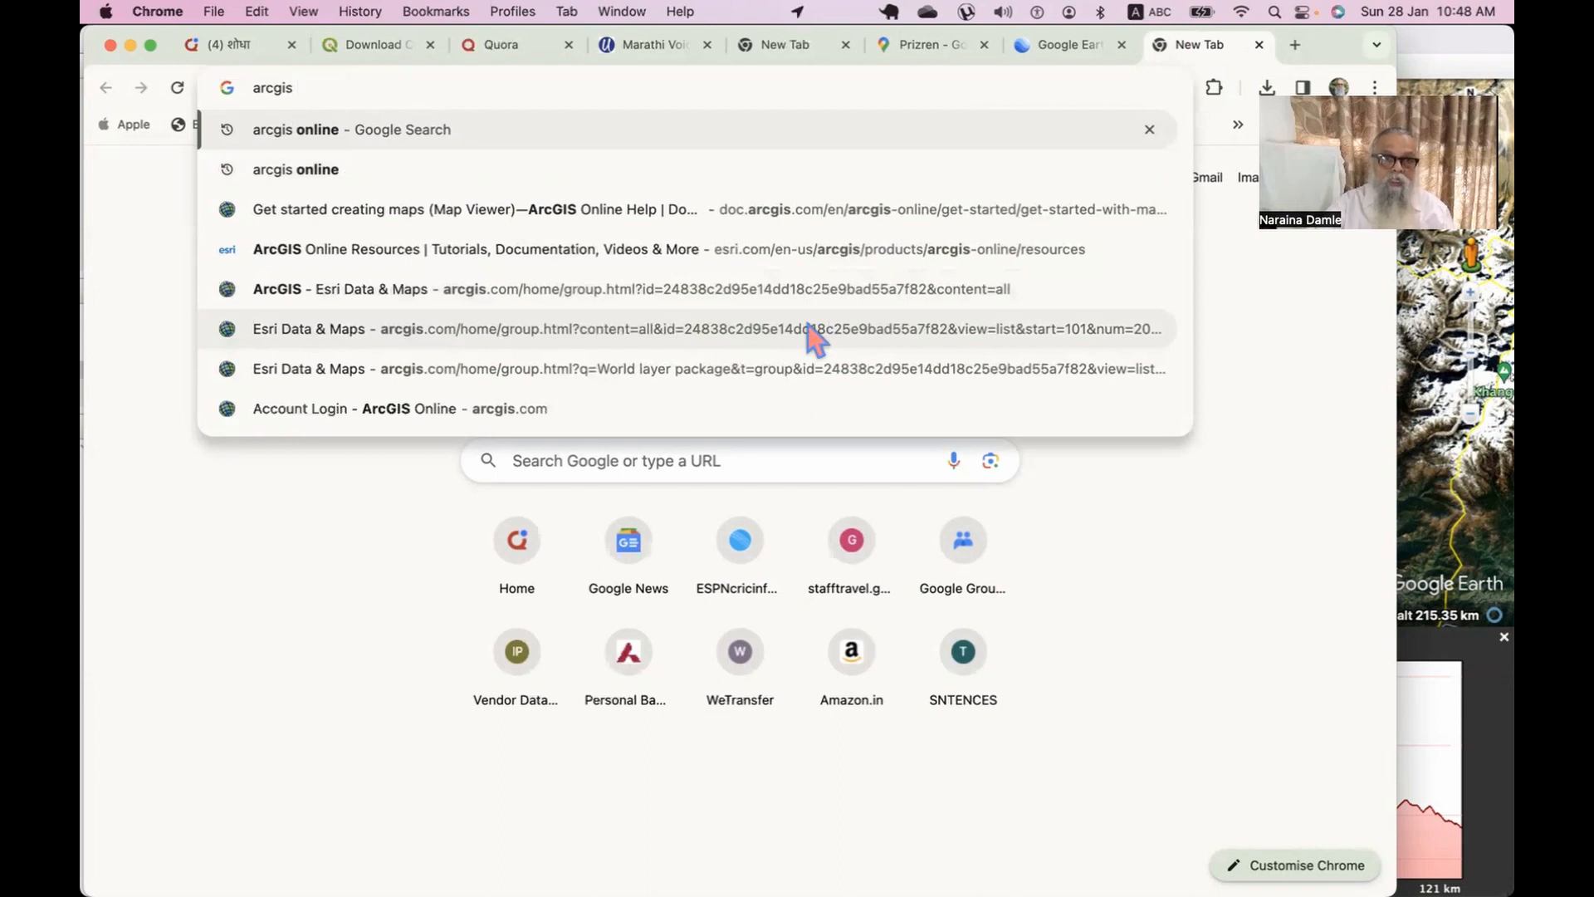
key(Return)
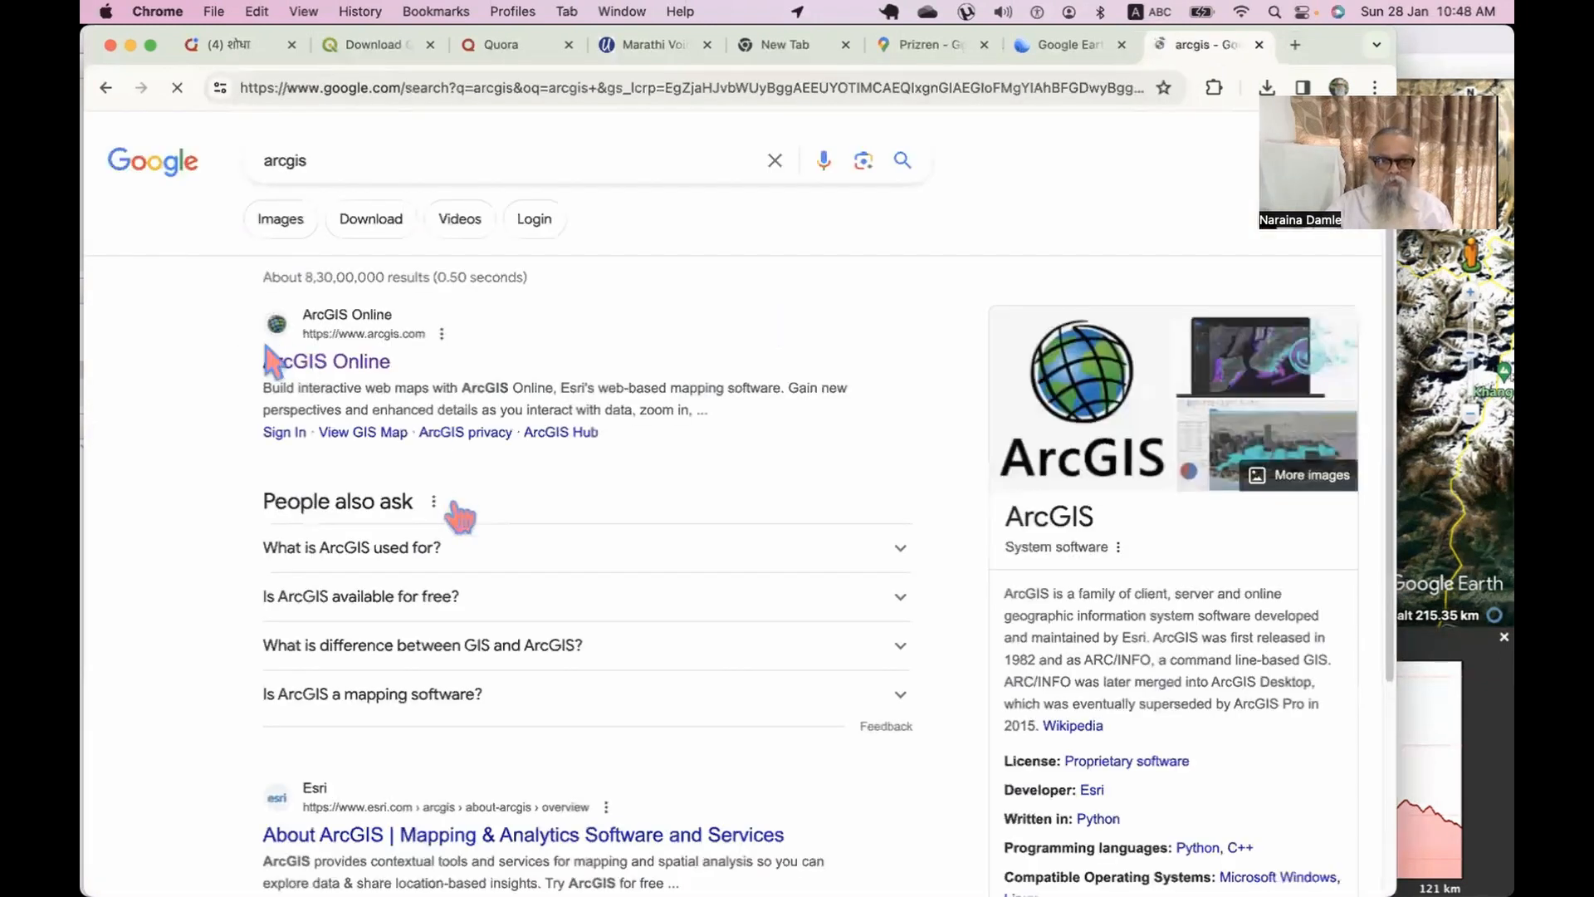
Scroll the arcgis results and open the ArcMap related search.
scroll(457, 608, down, 5)
scroll(455, 602, down, 5)
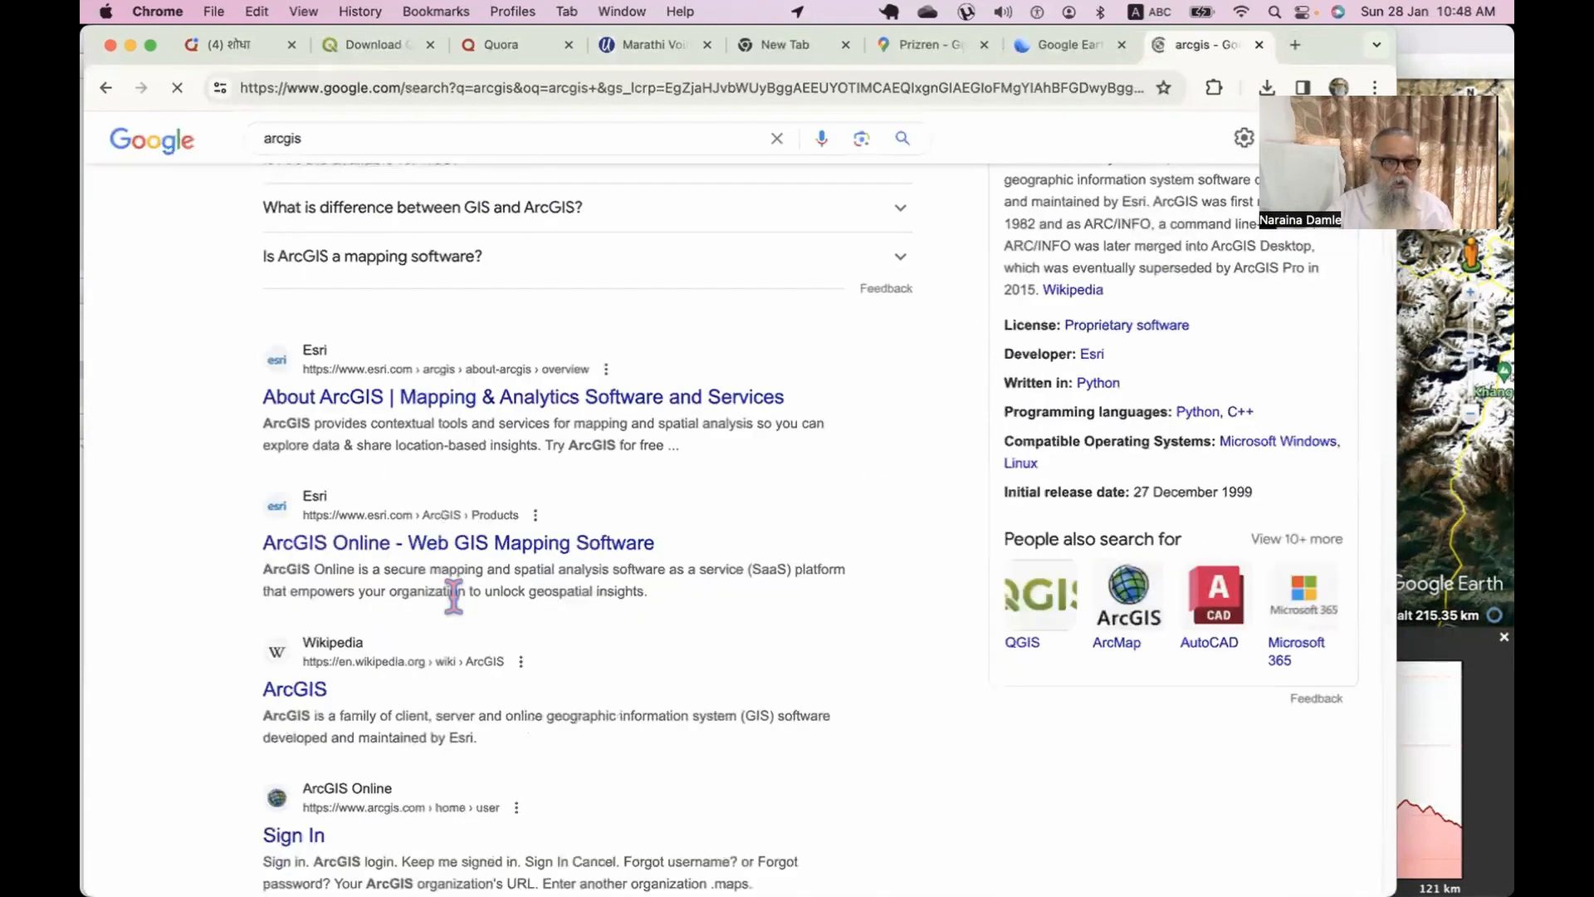
scroll(452, 611, down, 1)
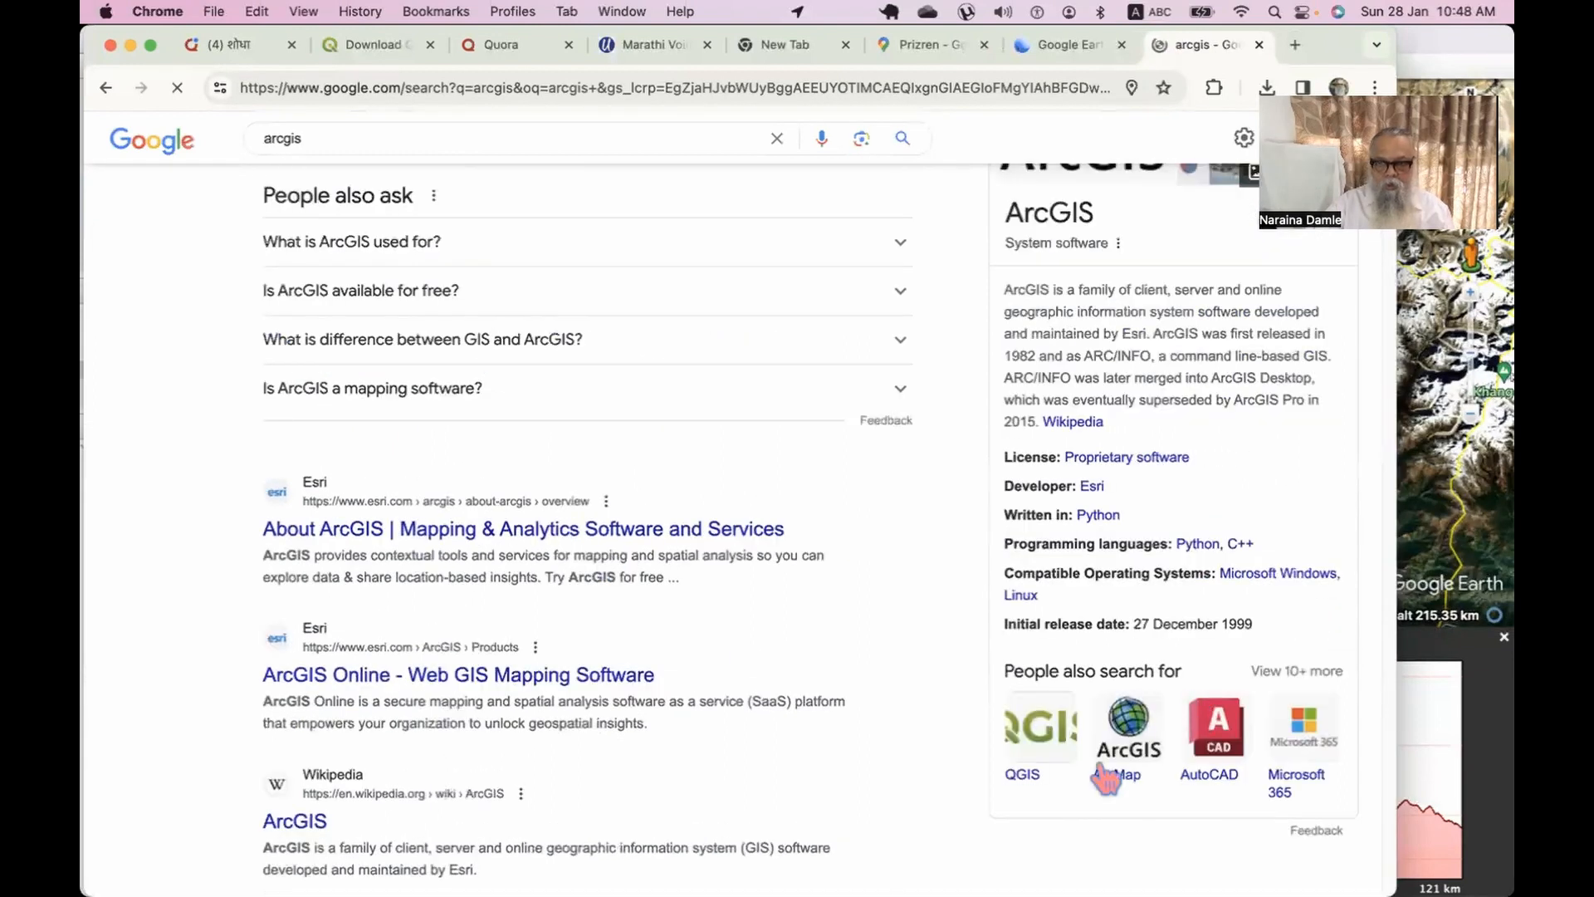
click(1133, 743)
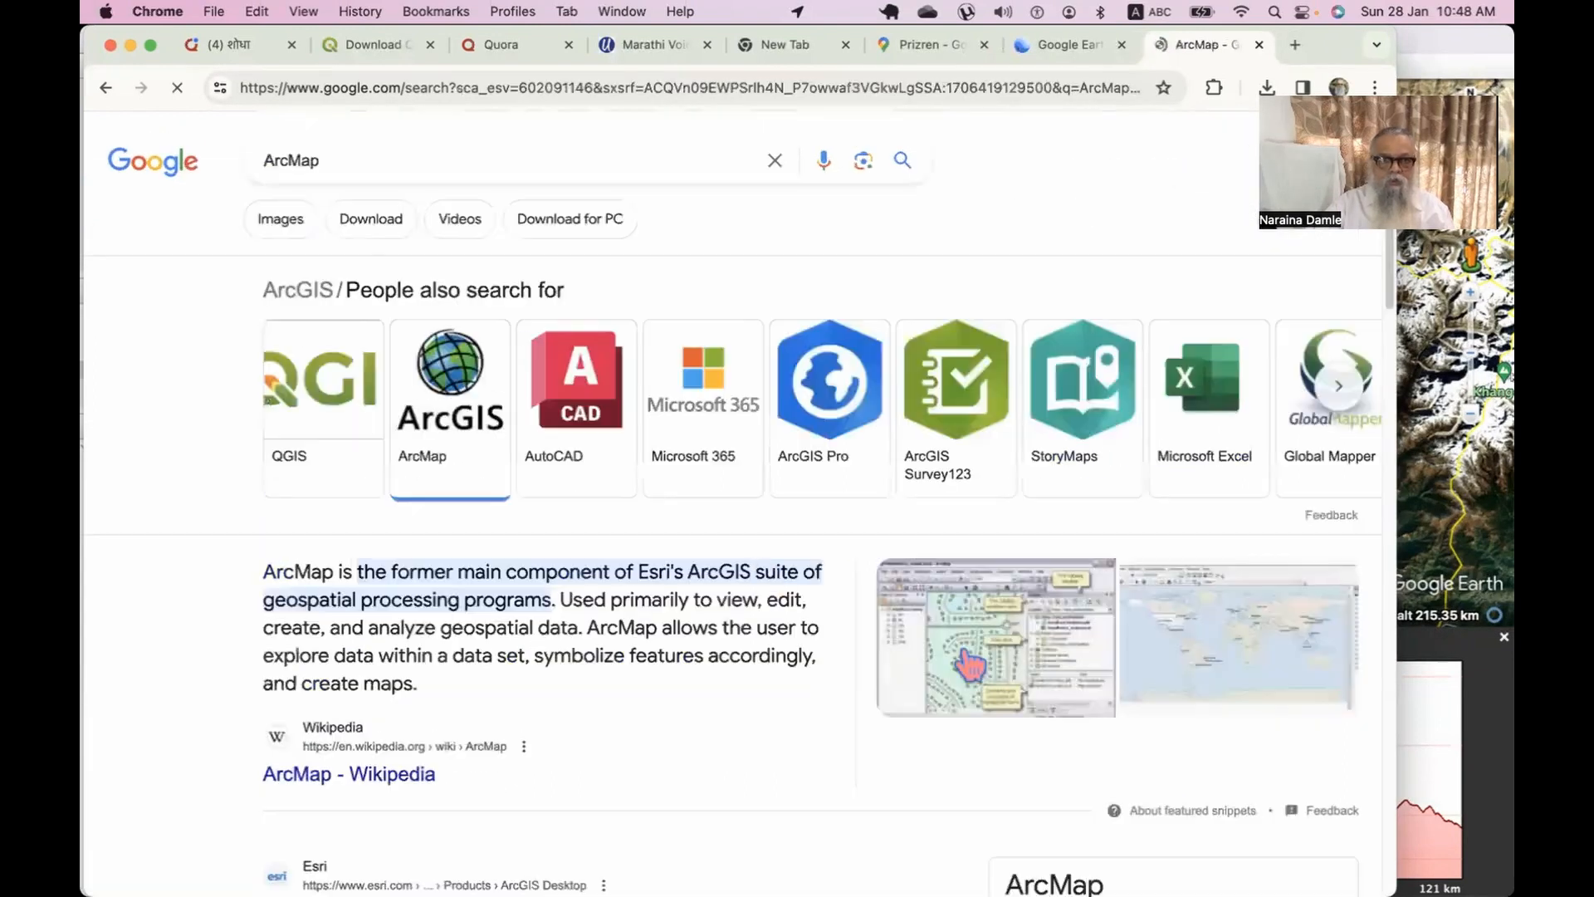
Preview the ArcMap screenshot and visit Esri's 'What is the Catalog window?' article.
scroll(486, 634, down, 5)
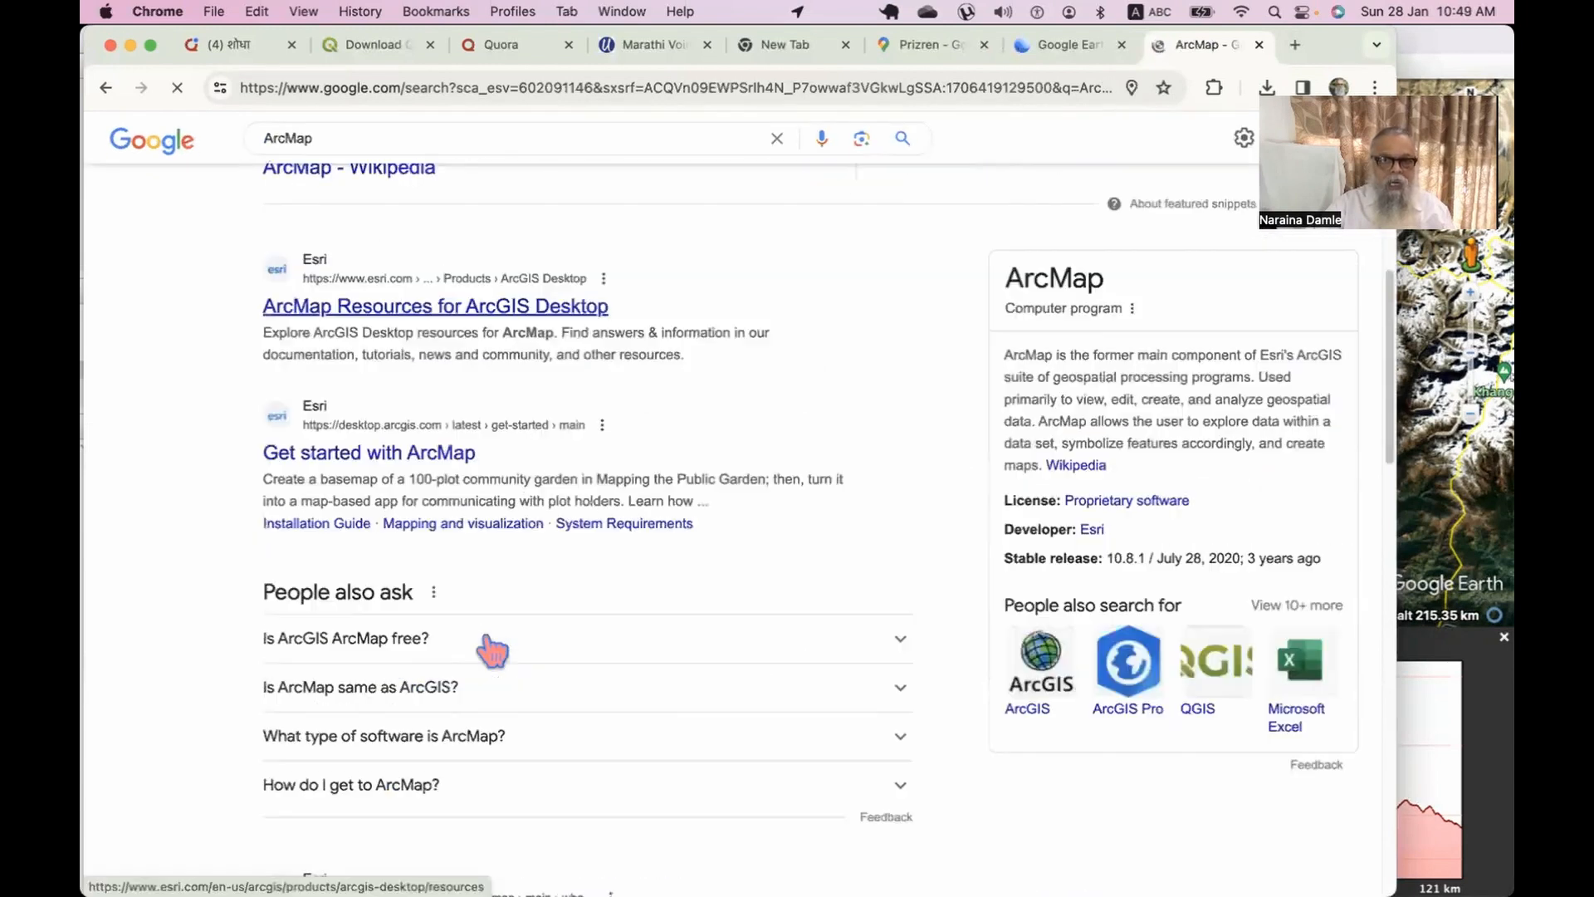
scroll(492, 647, up, 3)
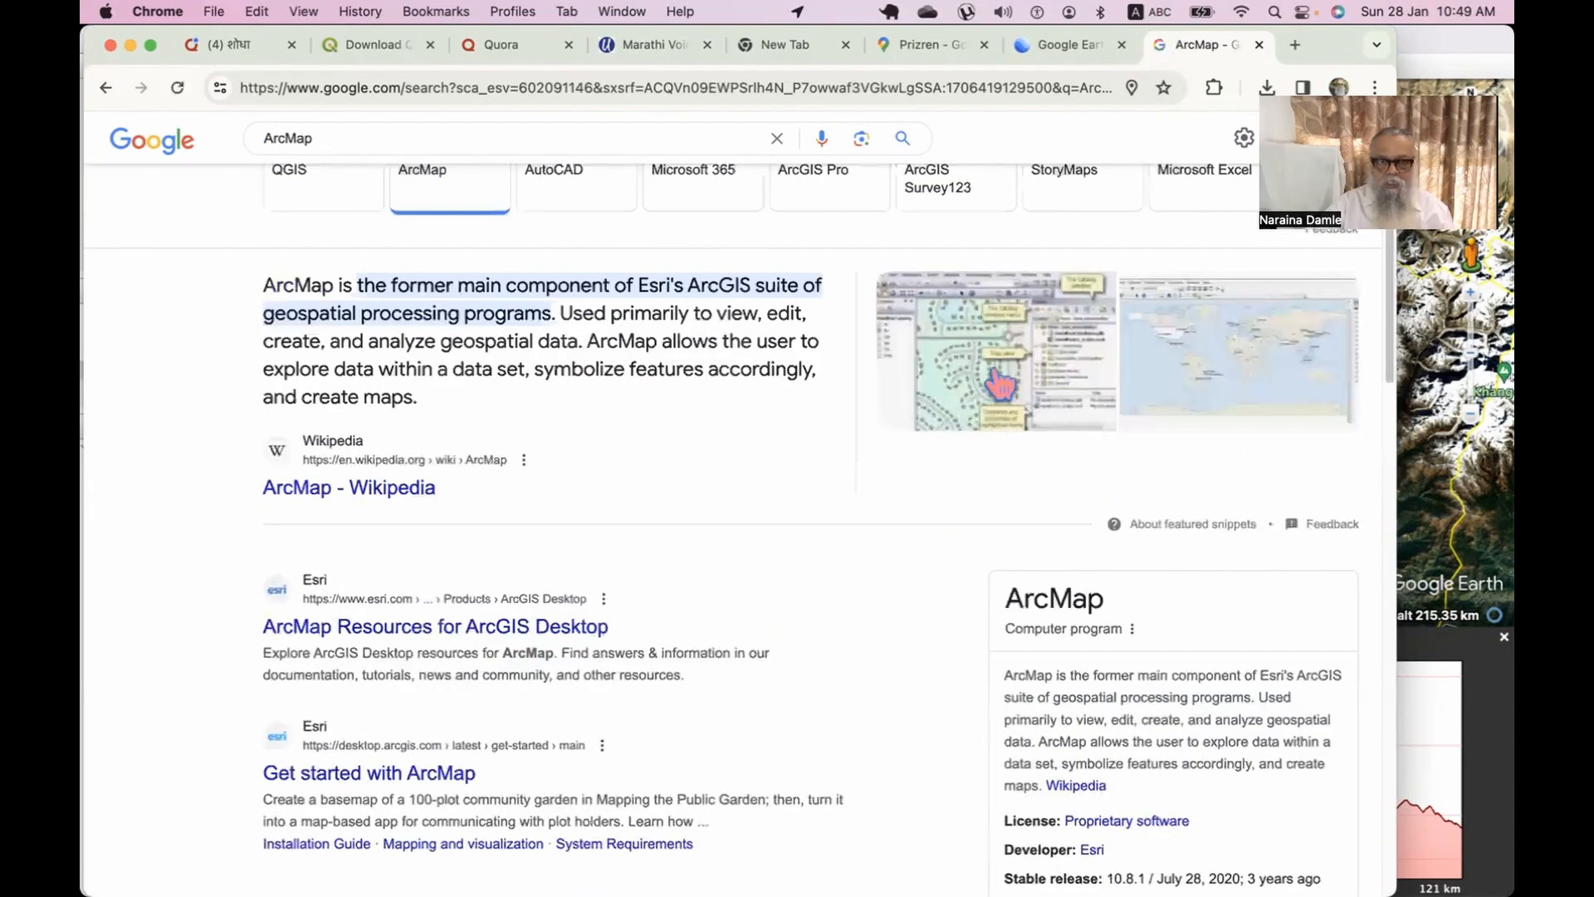
drag(1001, 386, 936, 473)
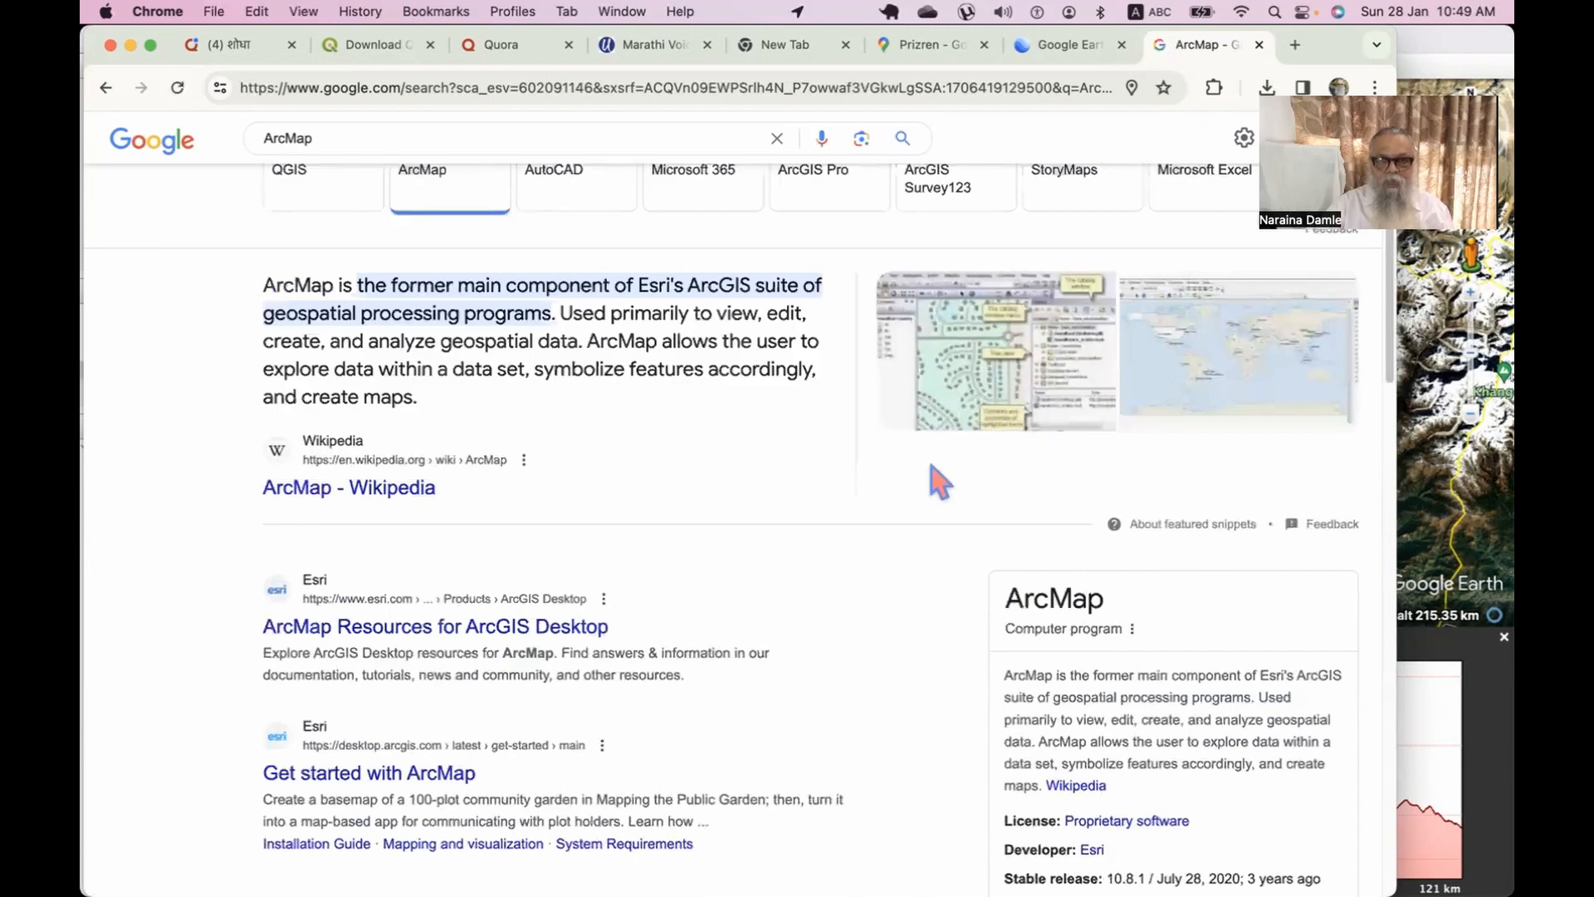
click(1025, 392)
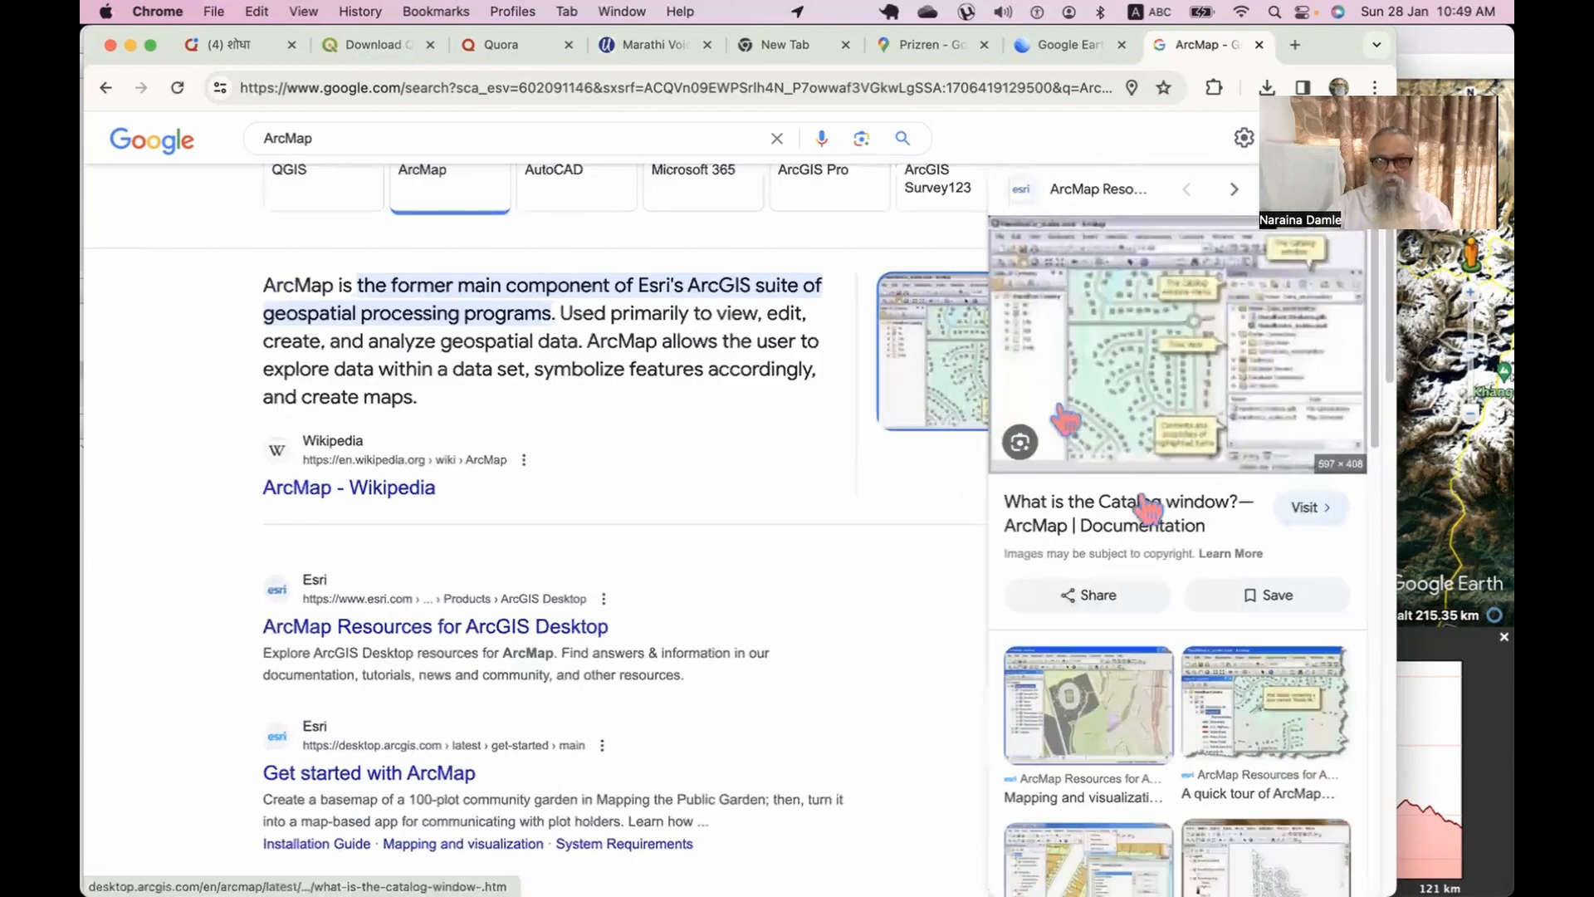
click(1220, 386)
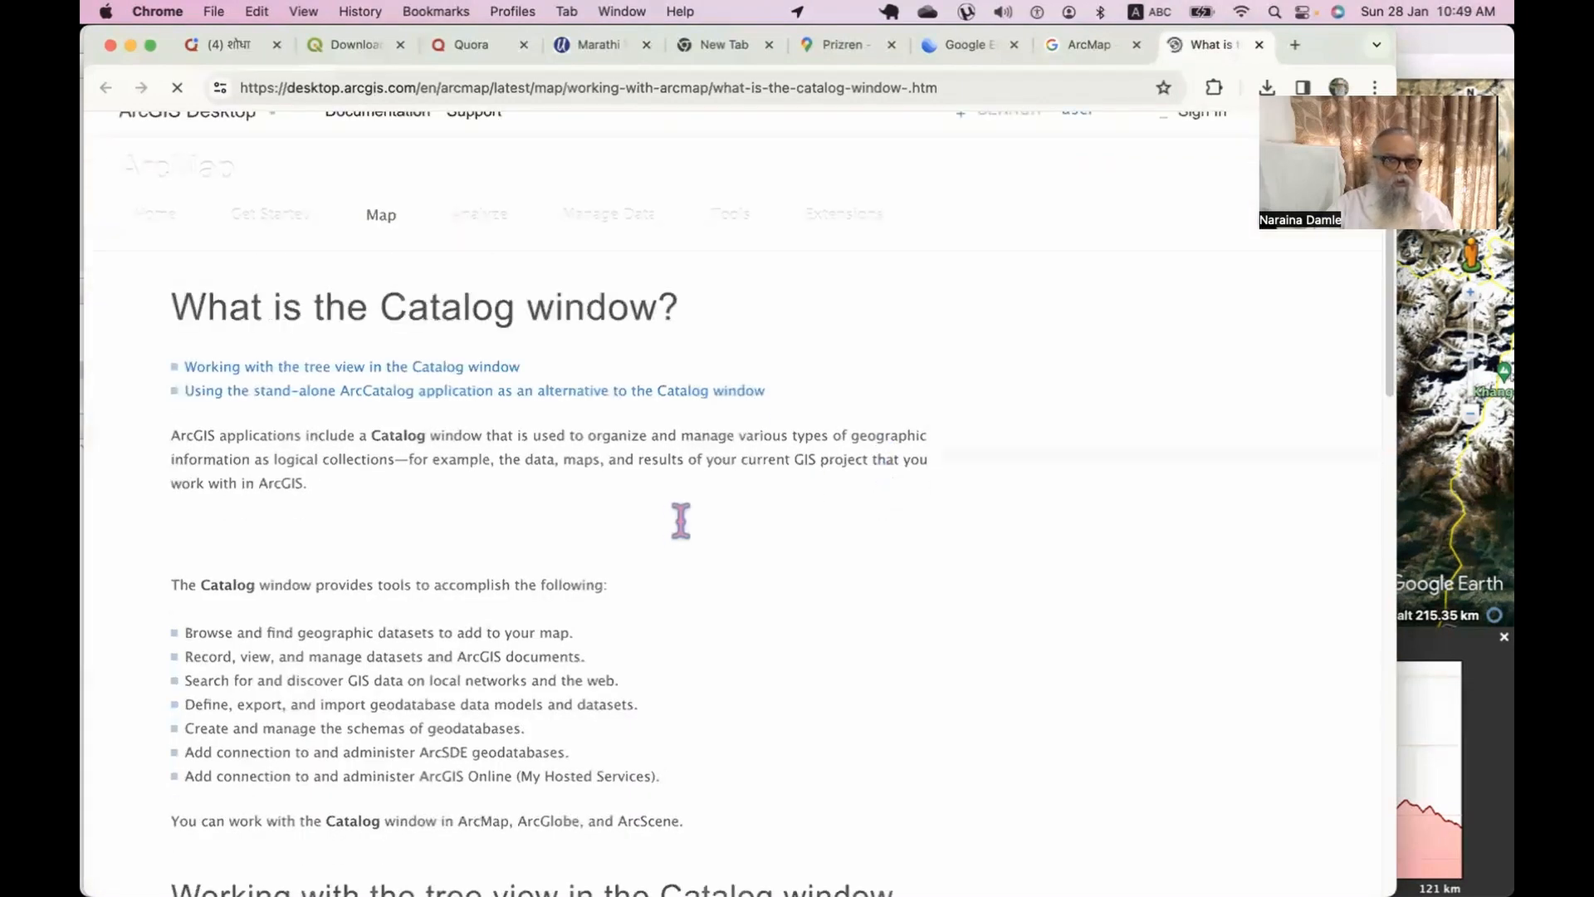
scroll(676, 523, down, 10)
scroll(678, 534, down, 7)
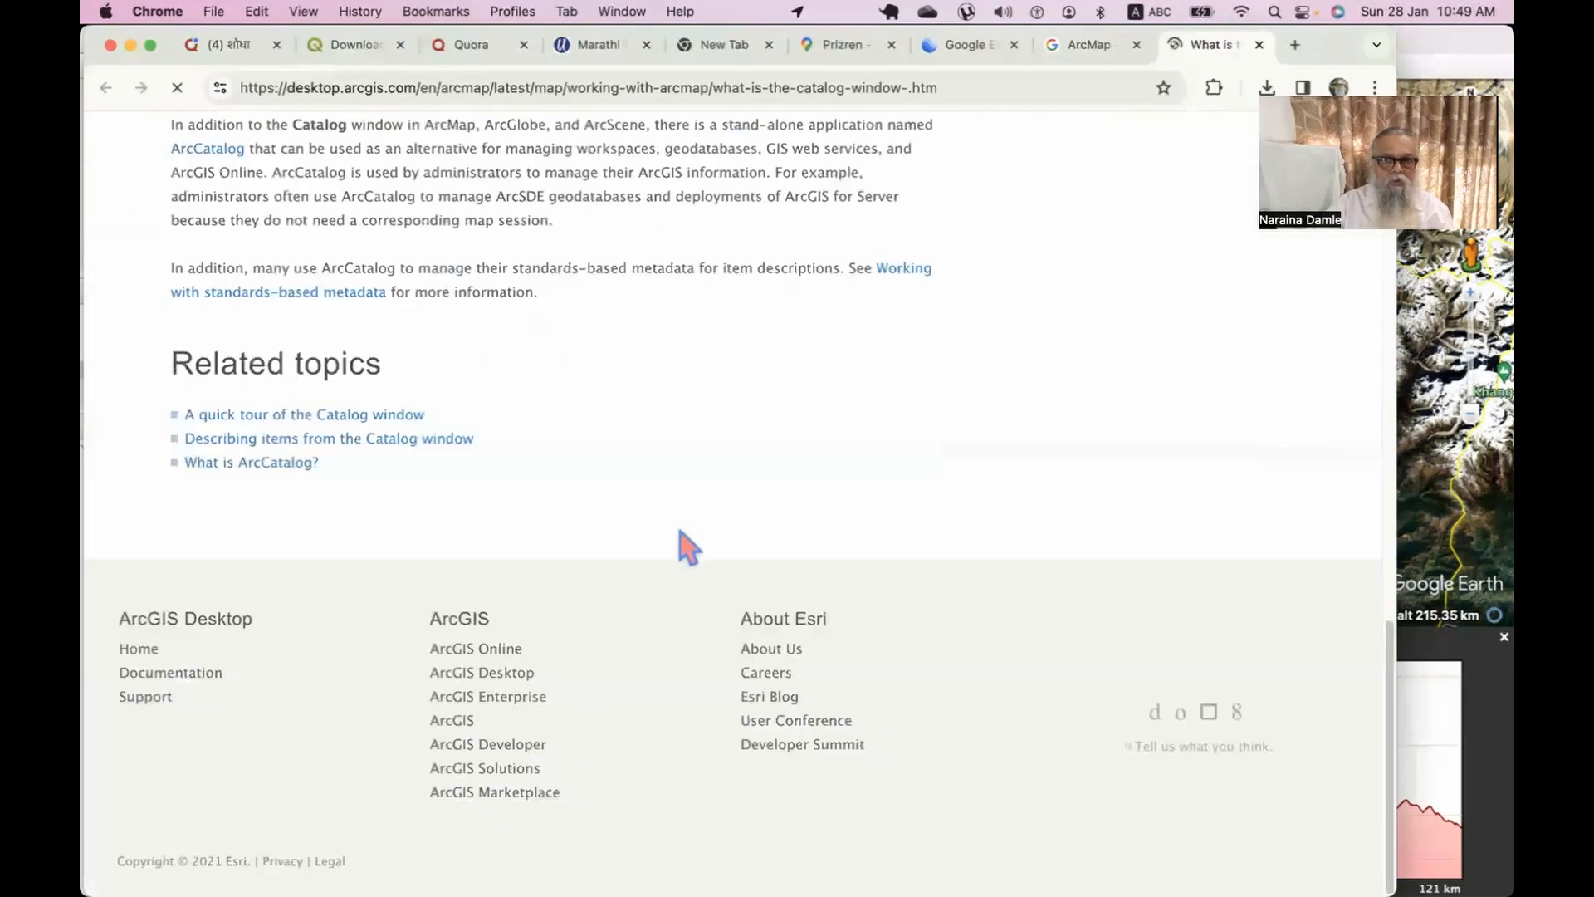
scroll(677, 526, down, 10)
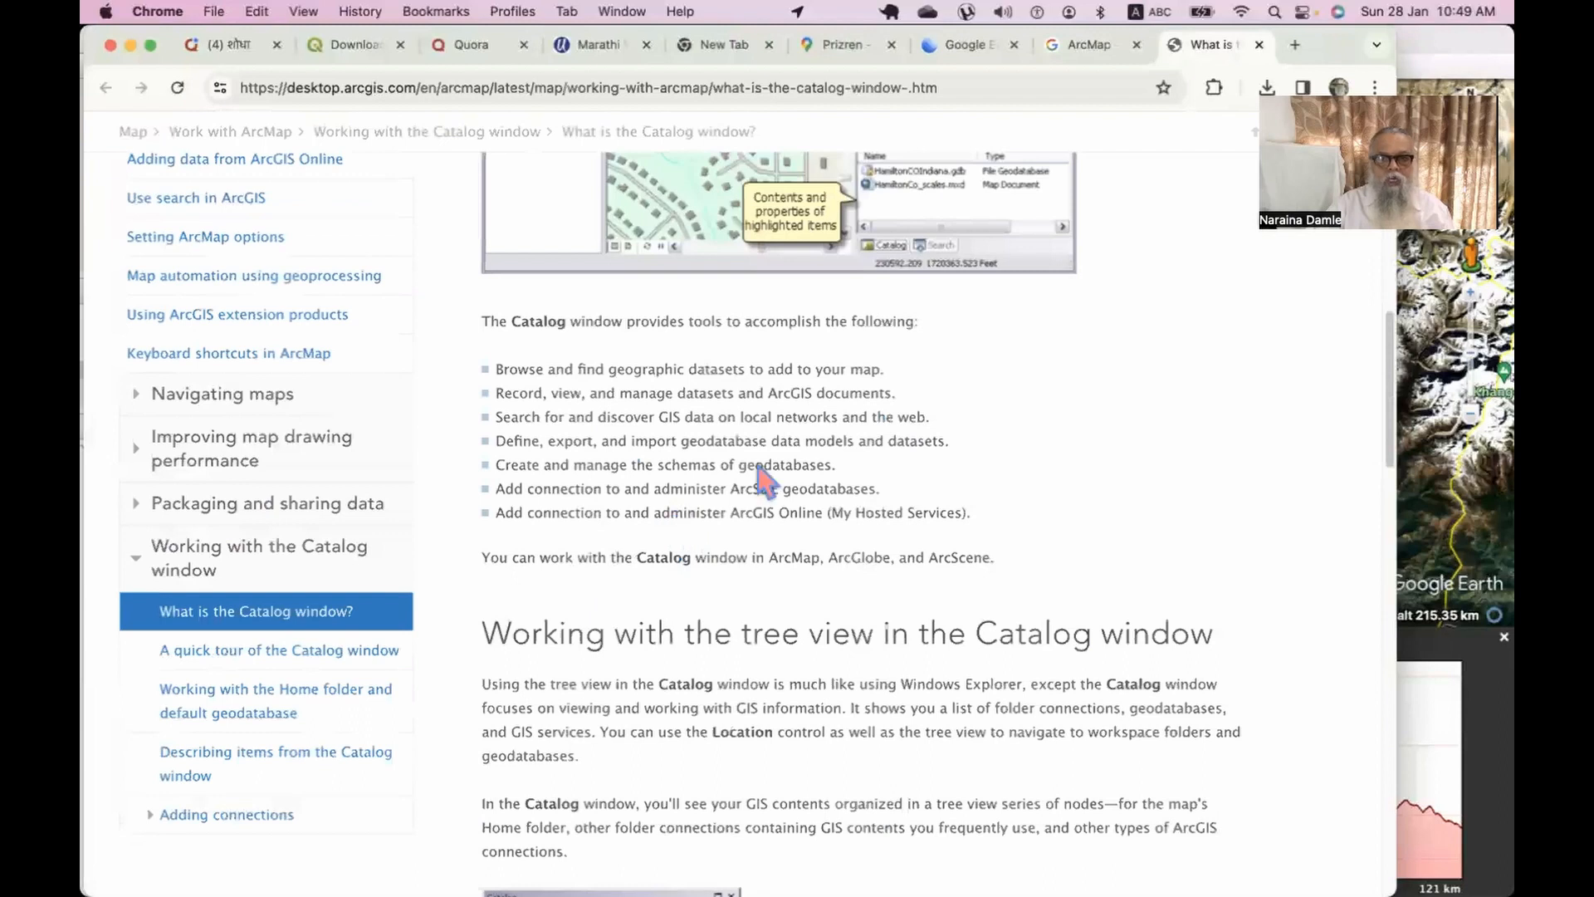
scroll(760, 478, up, 7)
scroll(759, 465, up, 10)
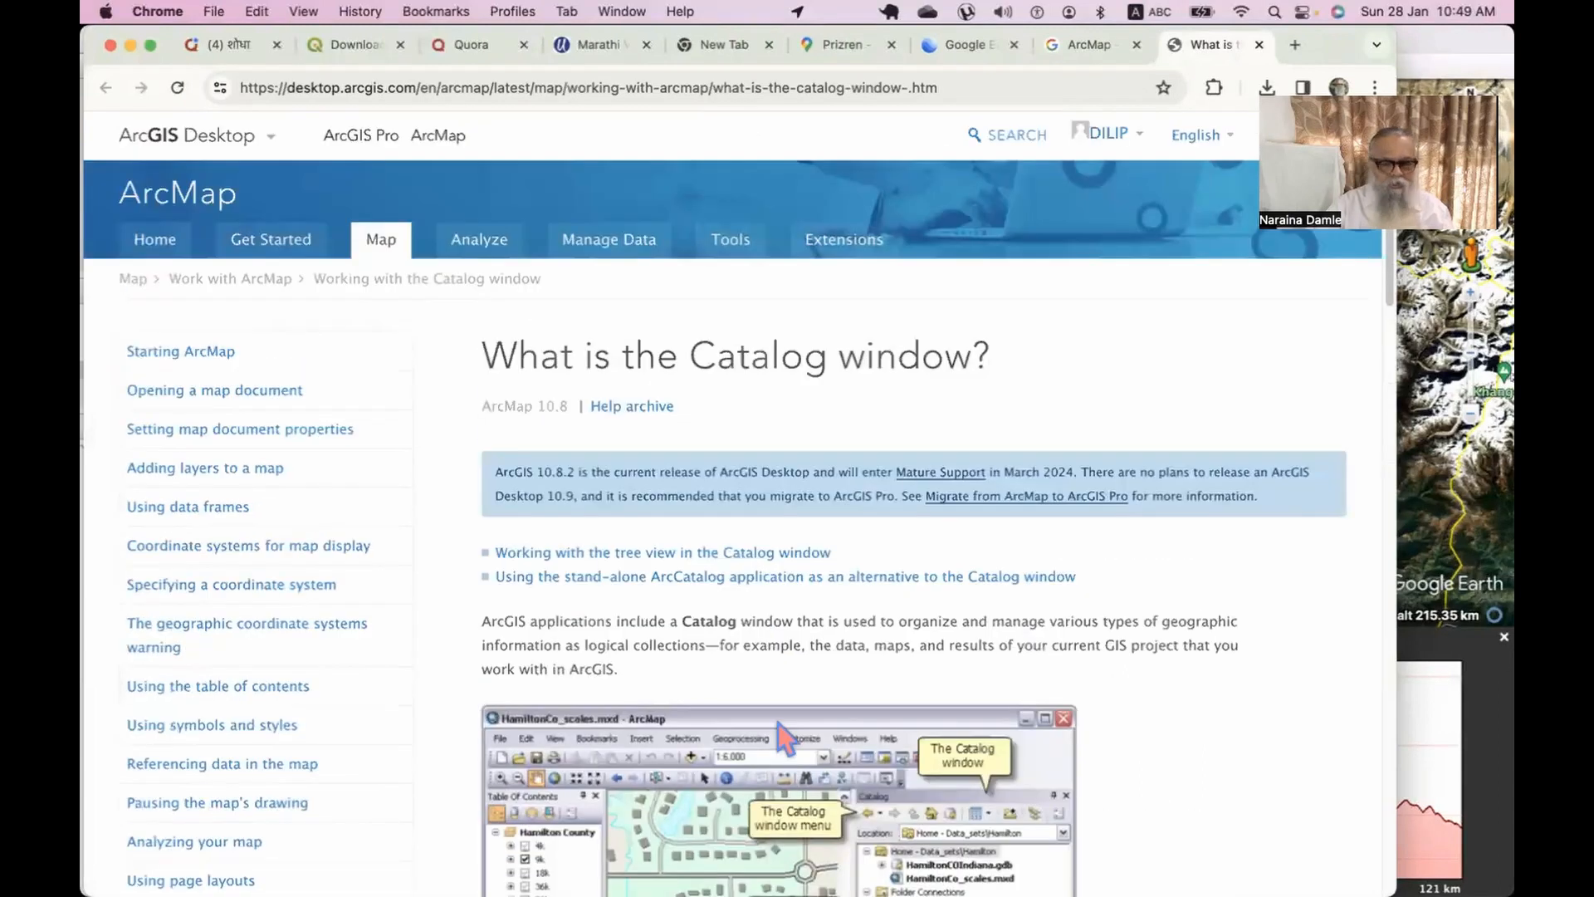
scroll(920, 643, down, 5)
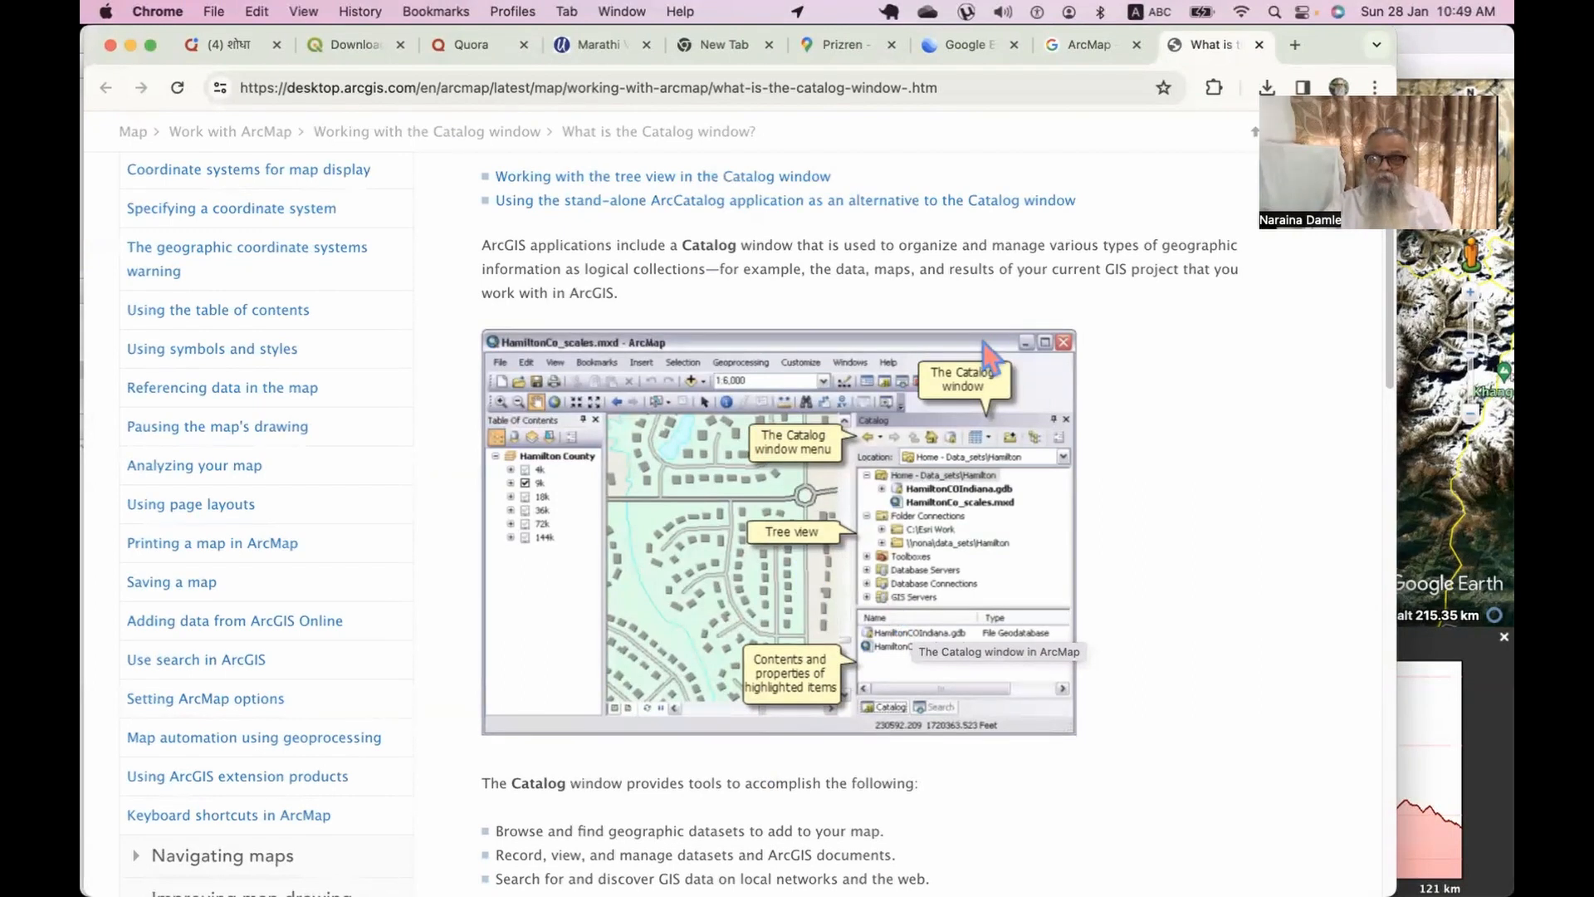
Search Google for 'global mapper' in a new tab.
click(1293, 47)
click(289, 87)
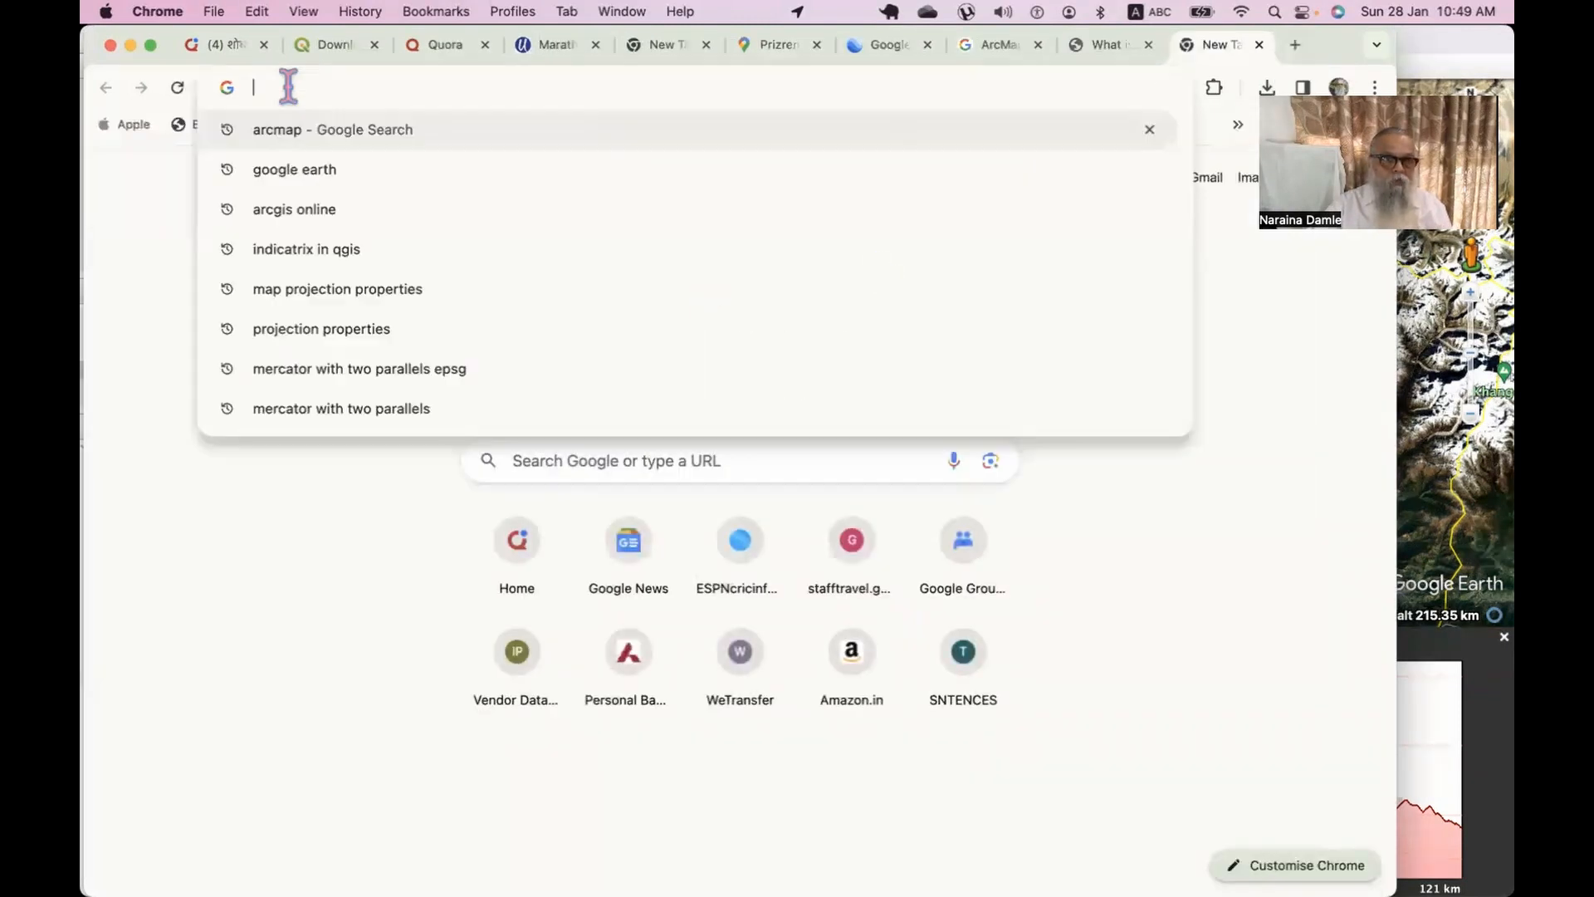
text(glob)
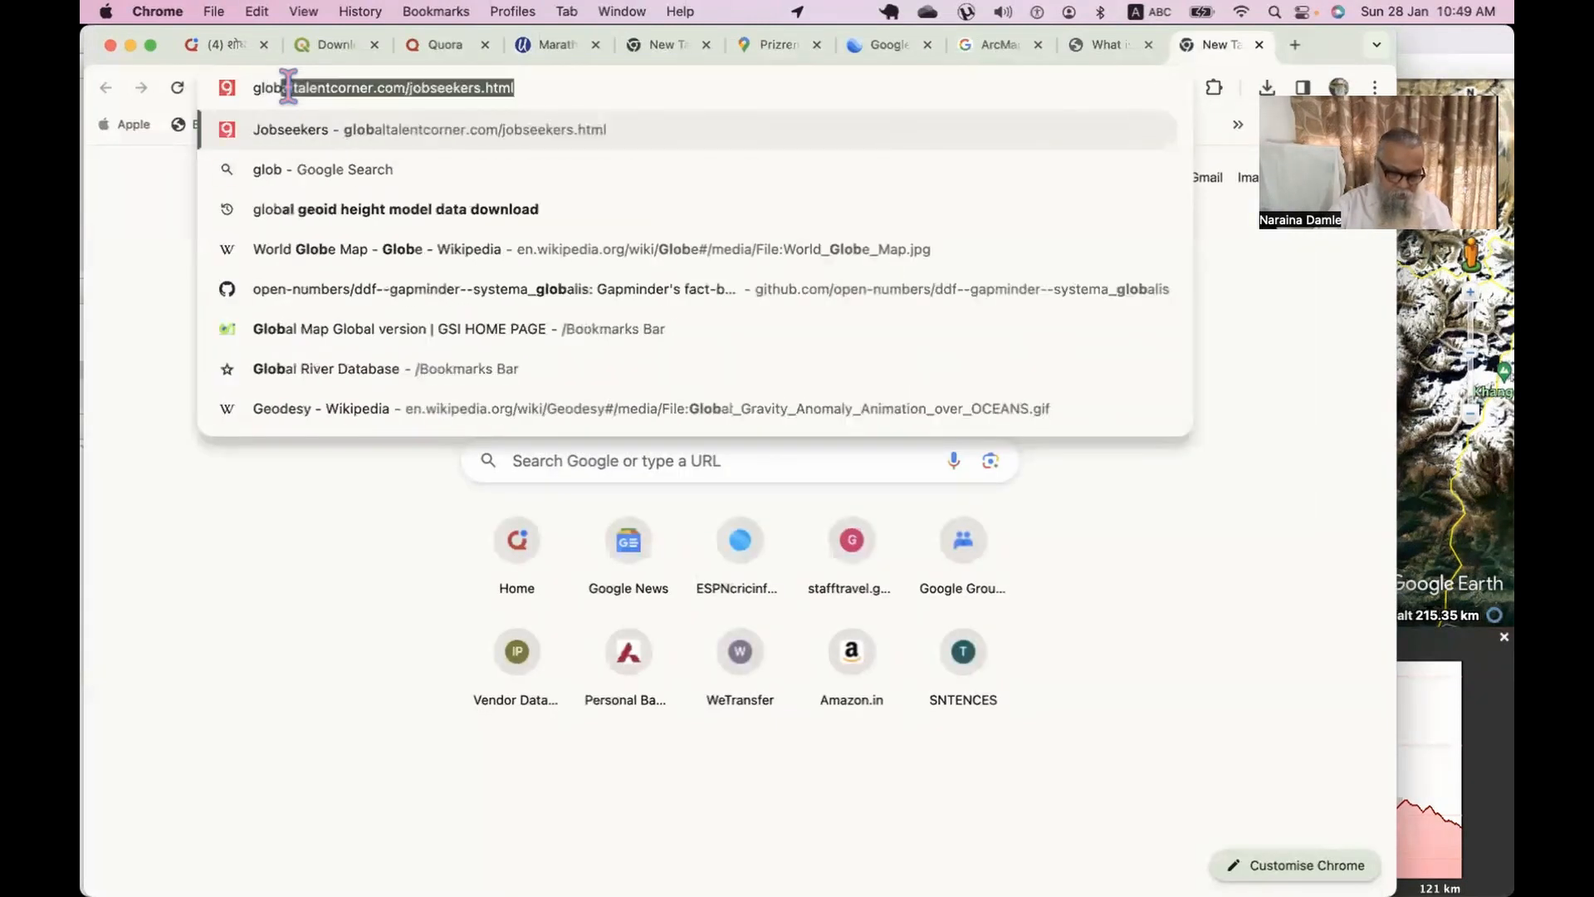
text(al ma)
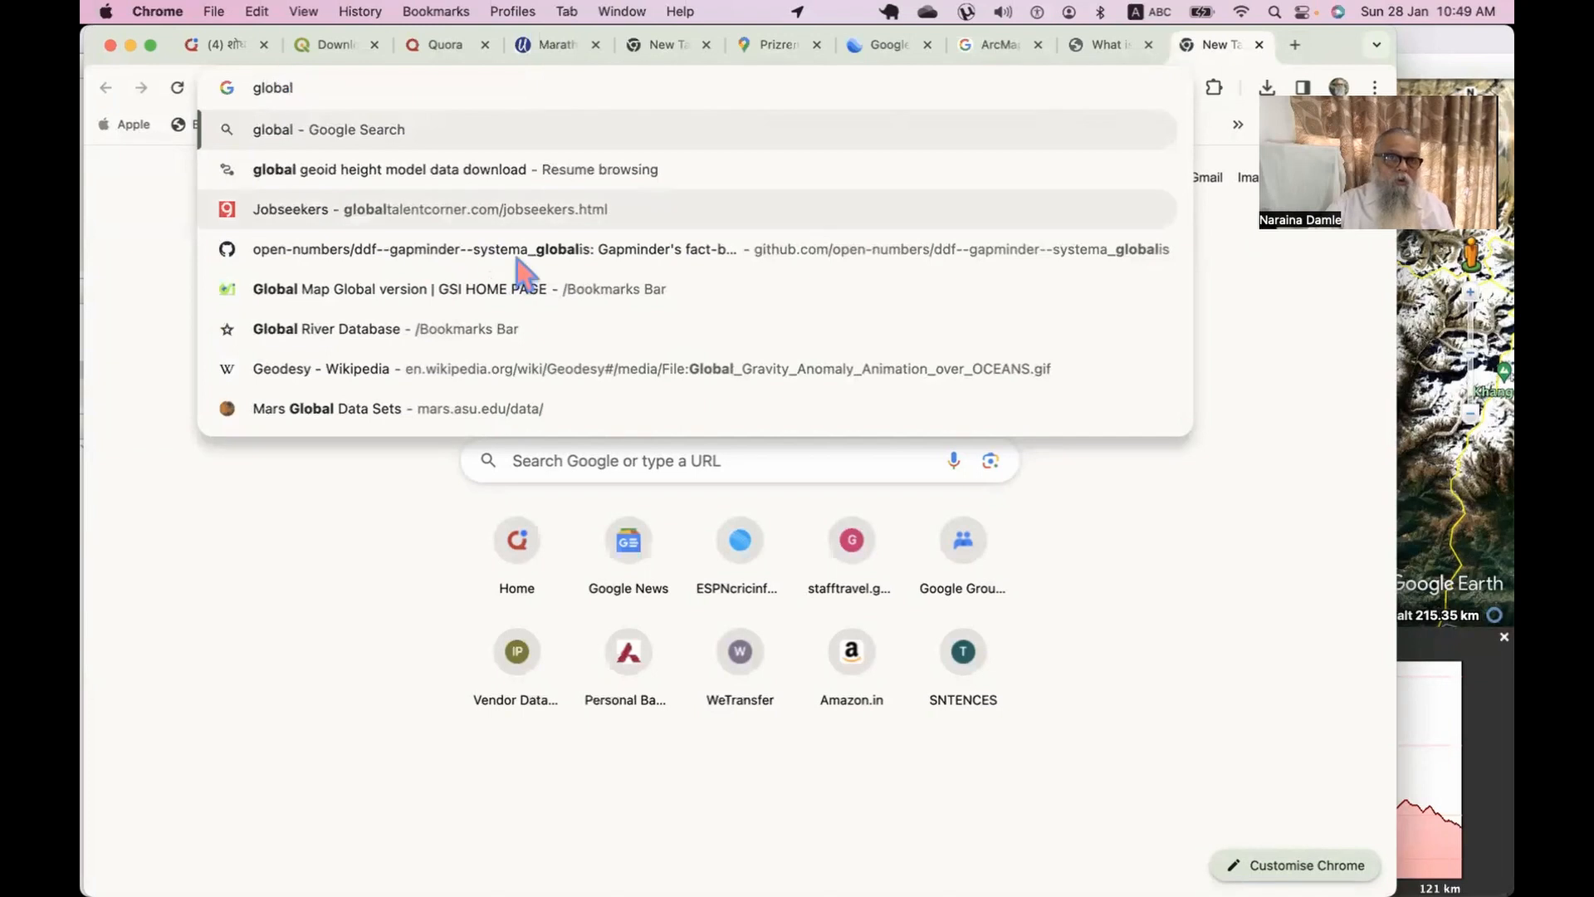
text(pper)
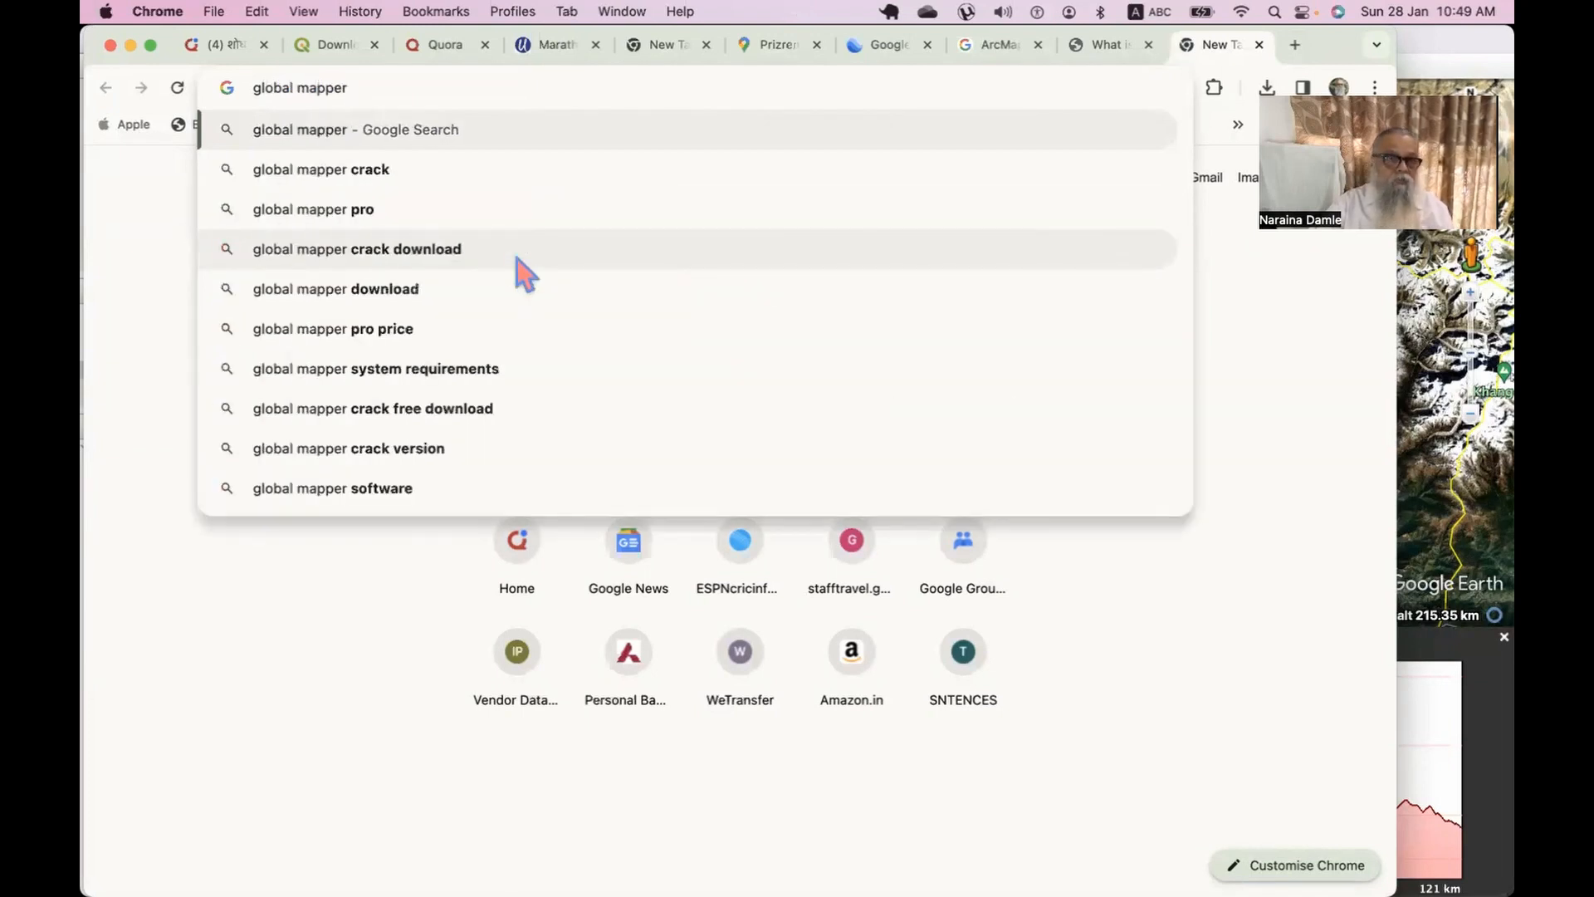
key(Return)
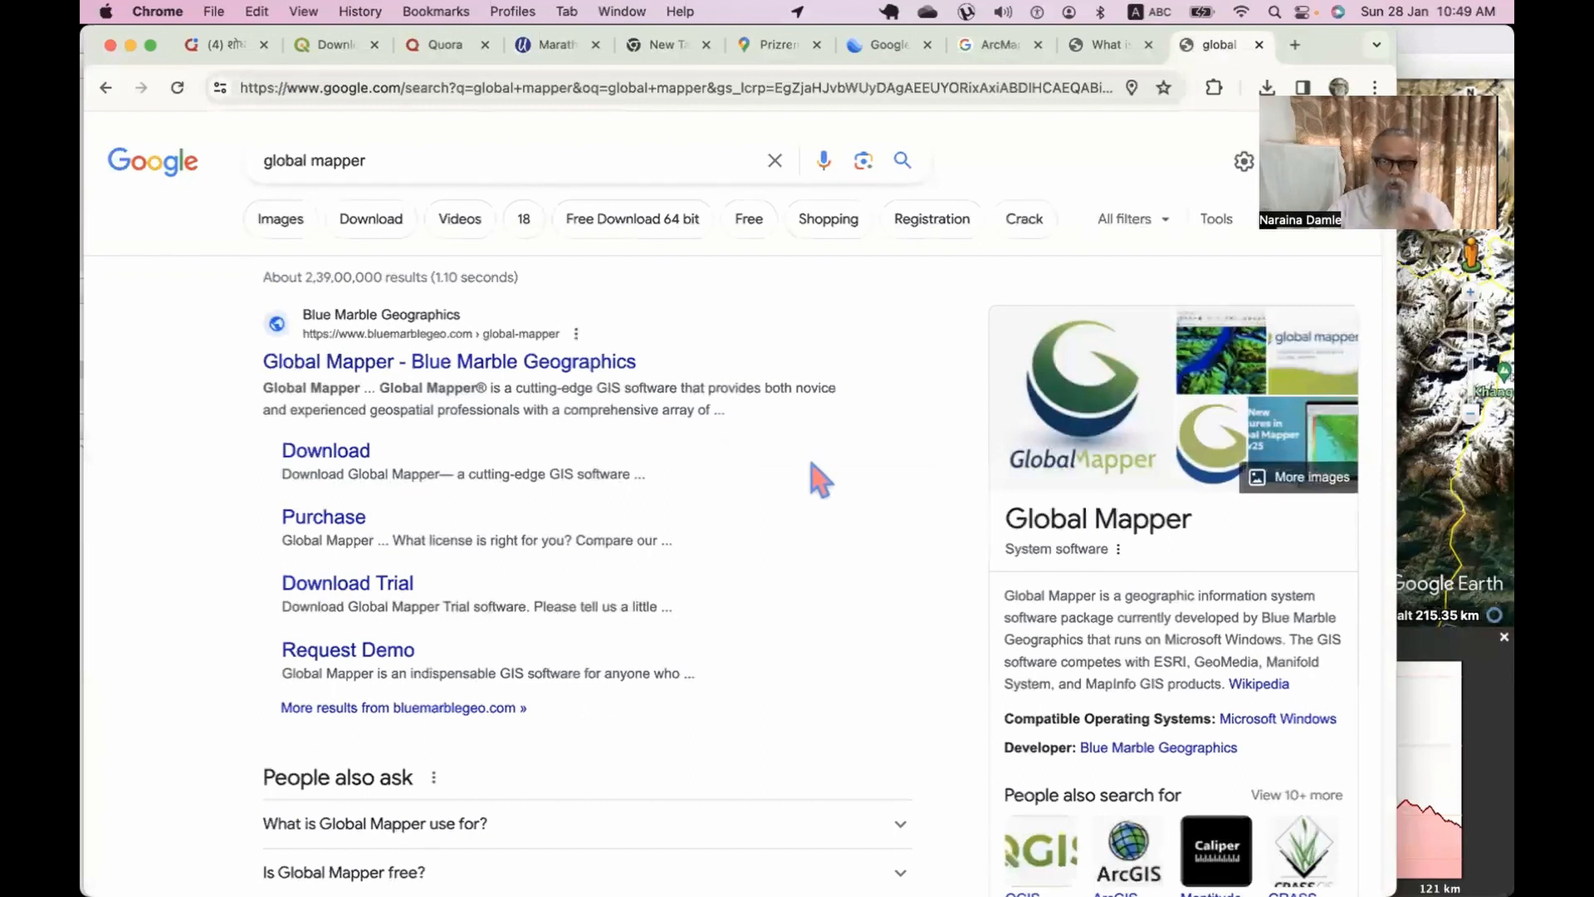
Open the 'Global Mapper - Blue Marble Geographics' result and scroll through the Version 25 page.
click(326, 365)
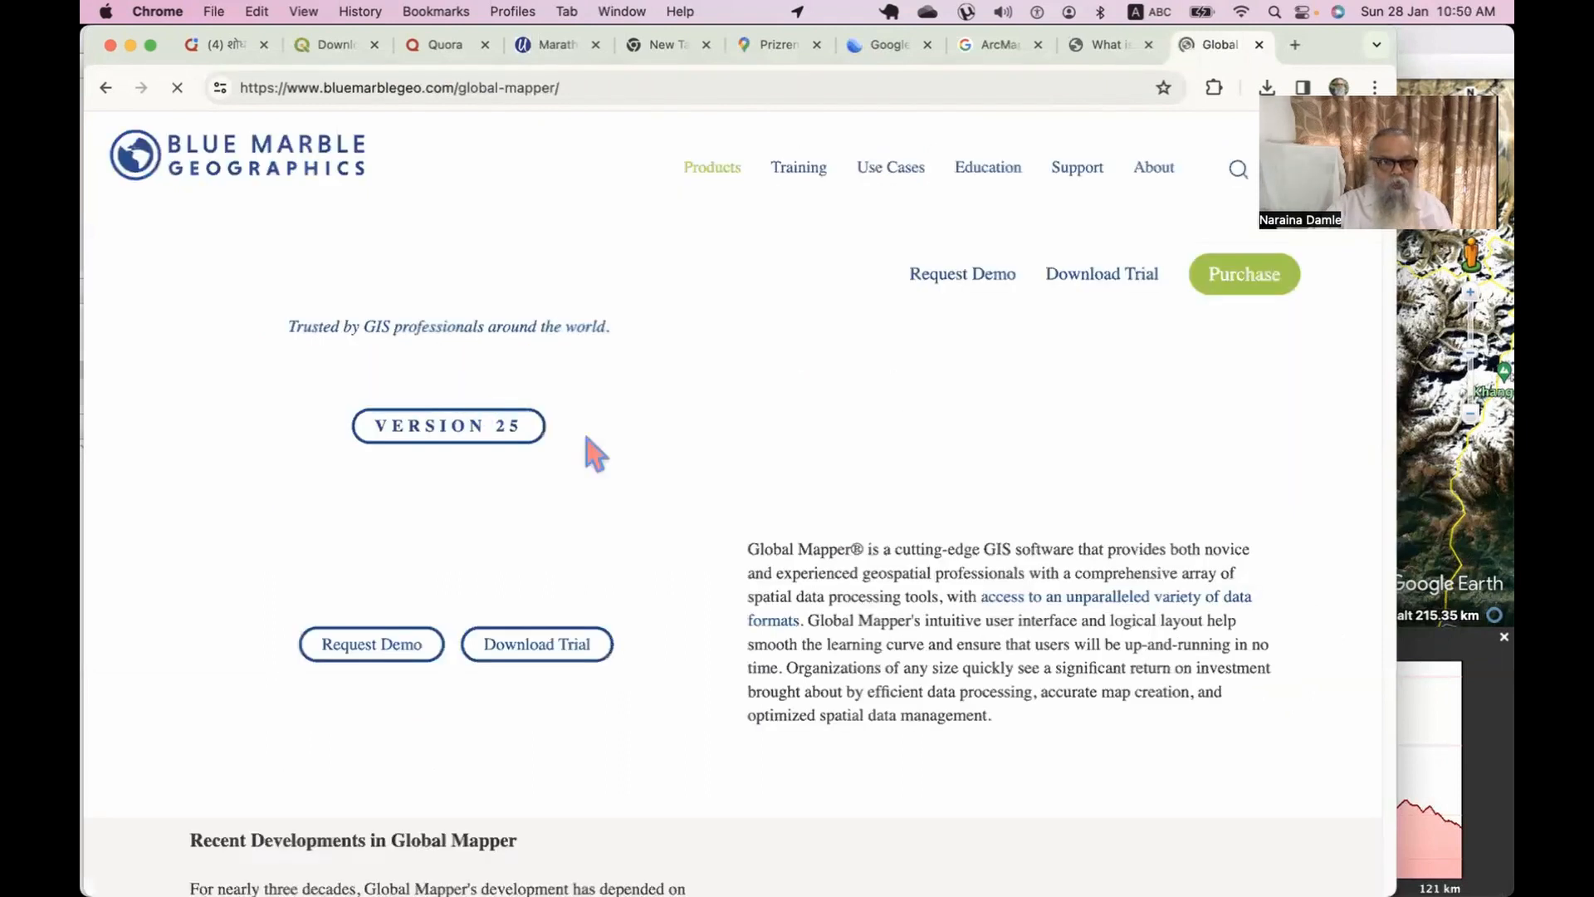
scroll(689, 473, down, 2)
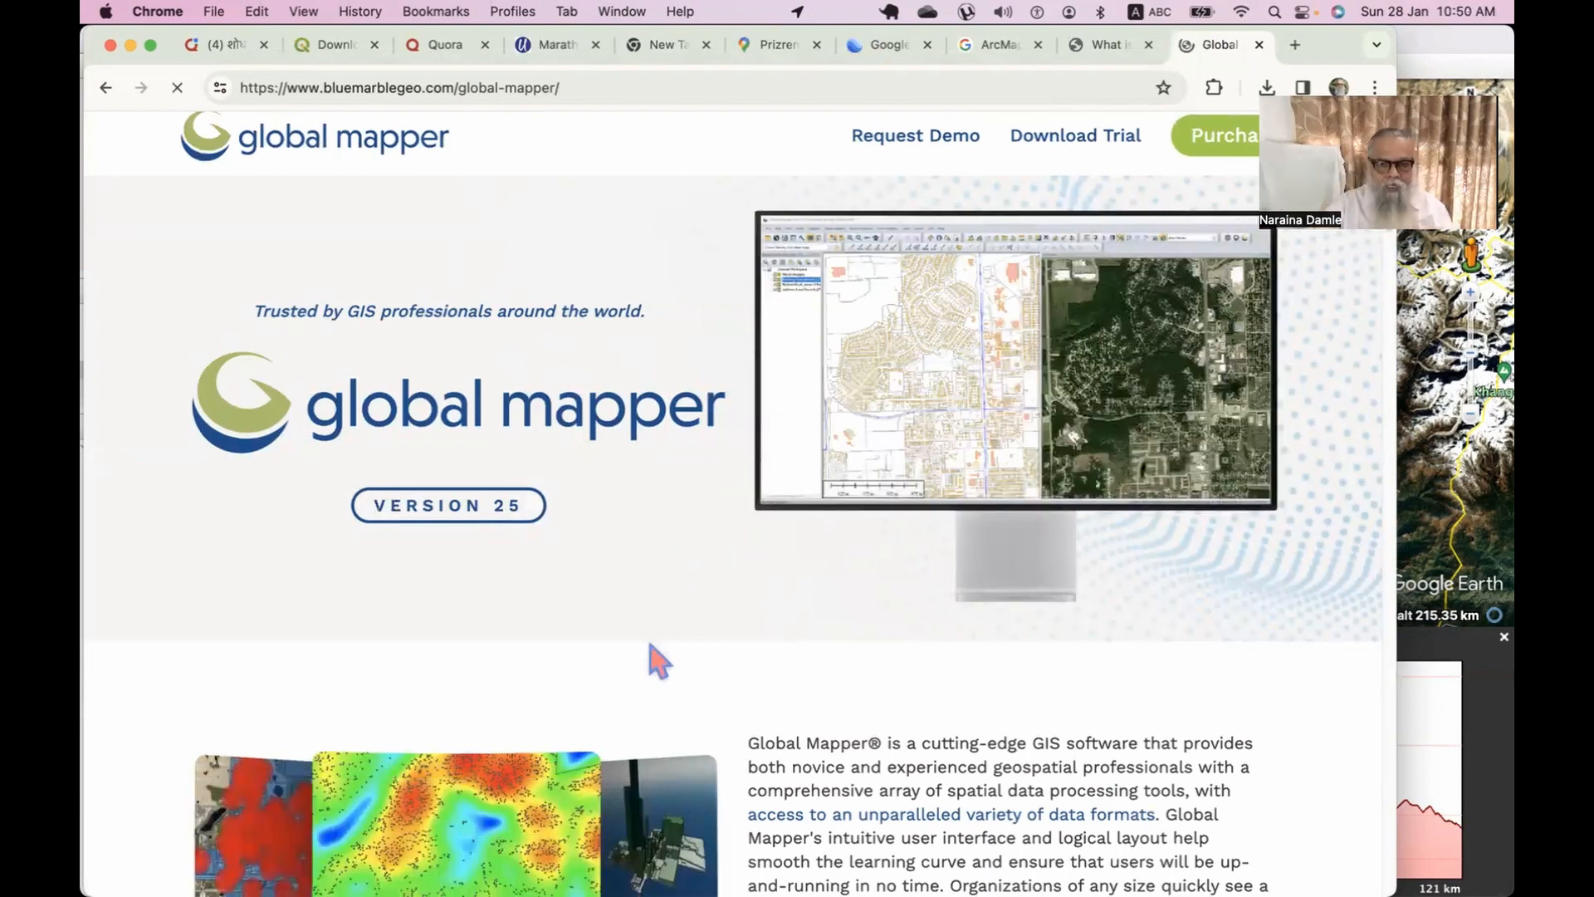
scroll(651, 597, down, 5)
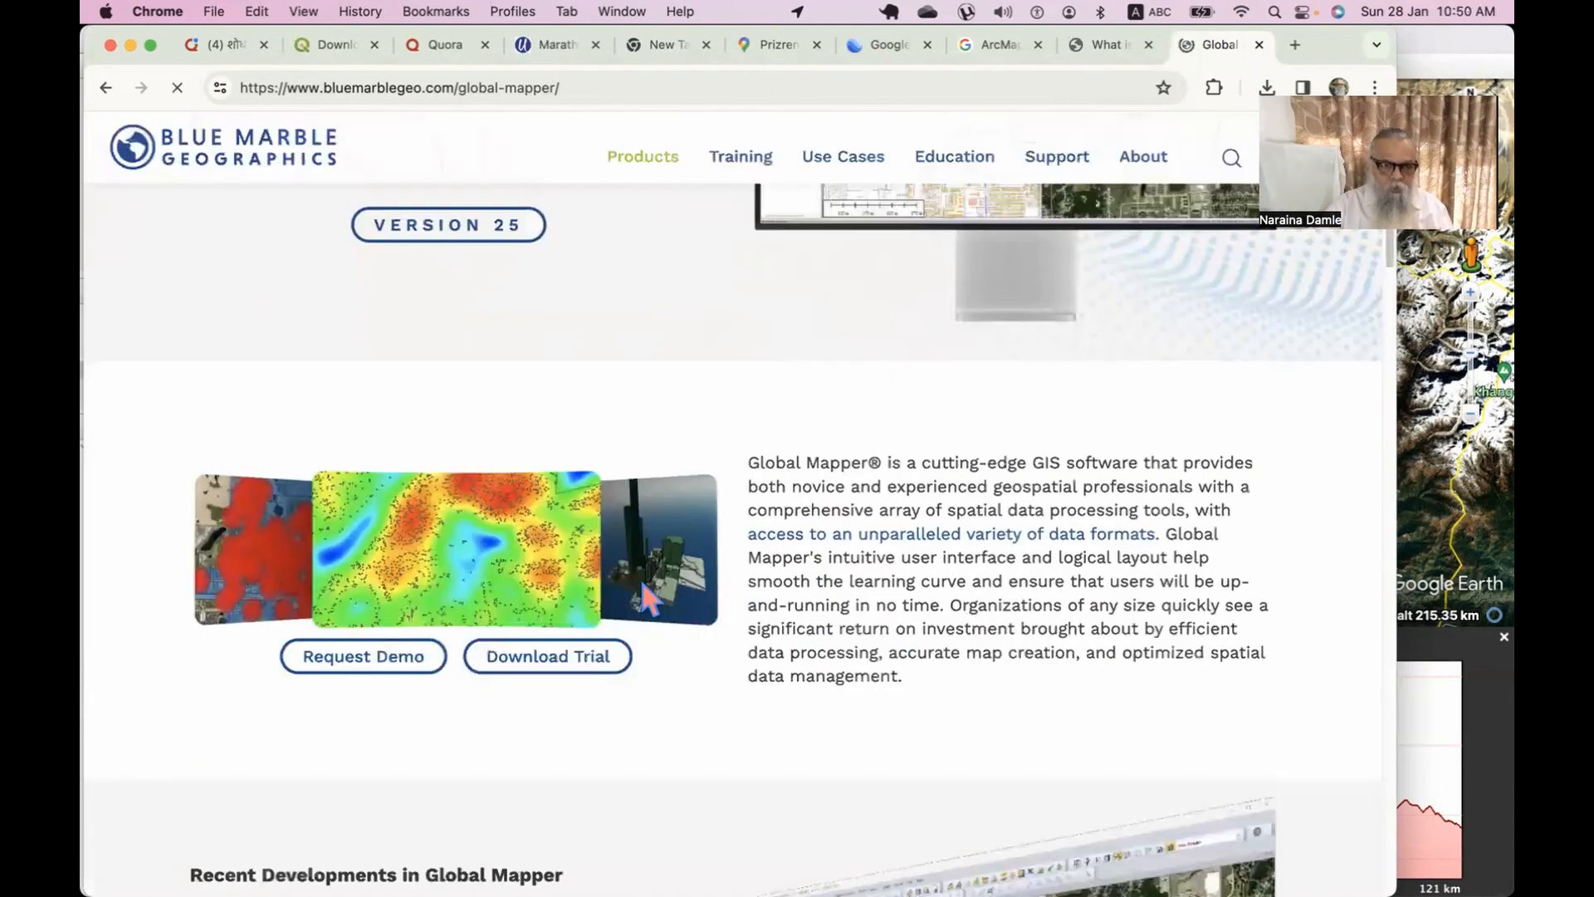
scroll(652, 599, down, 1)
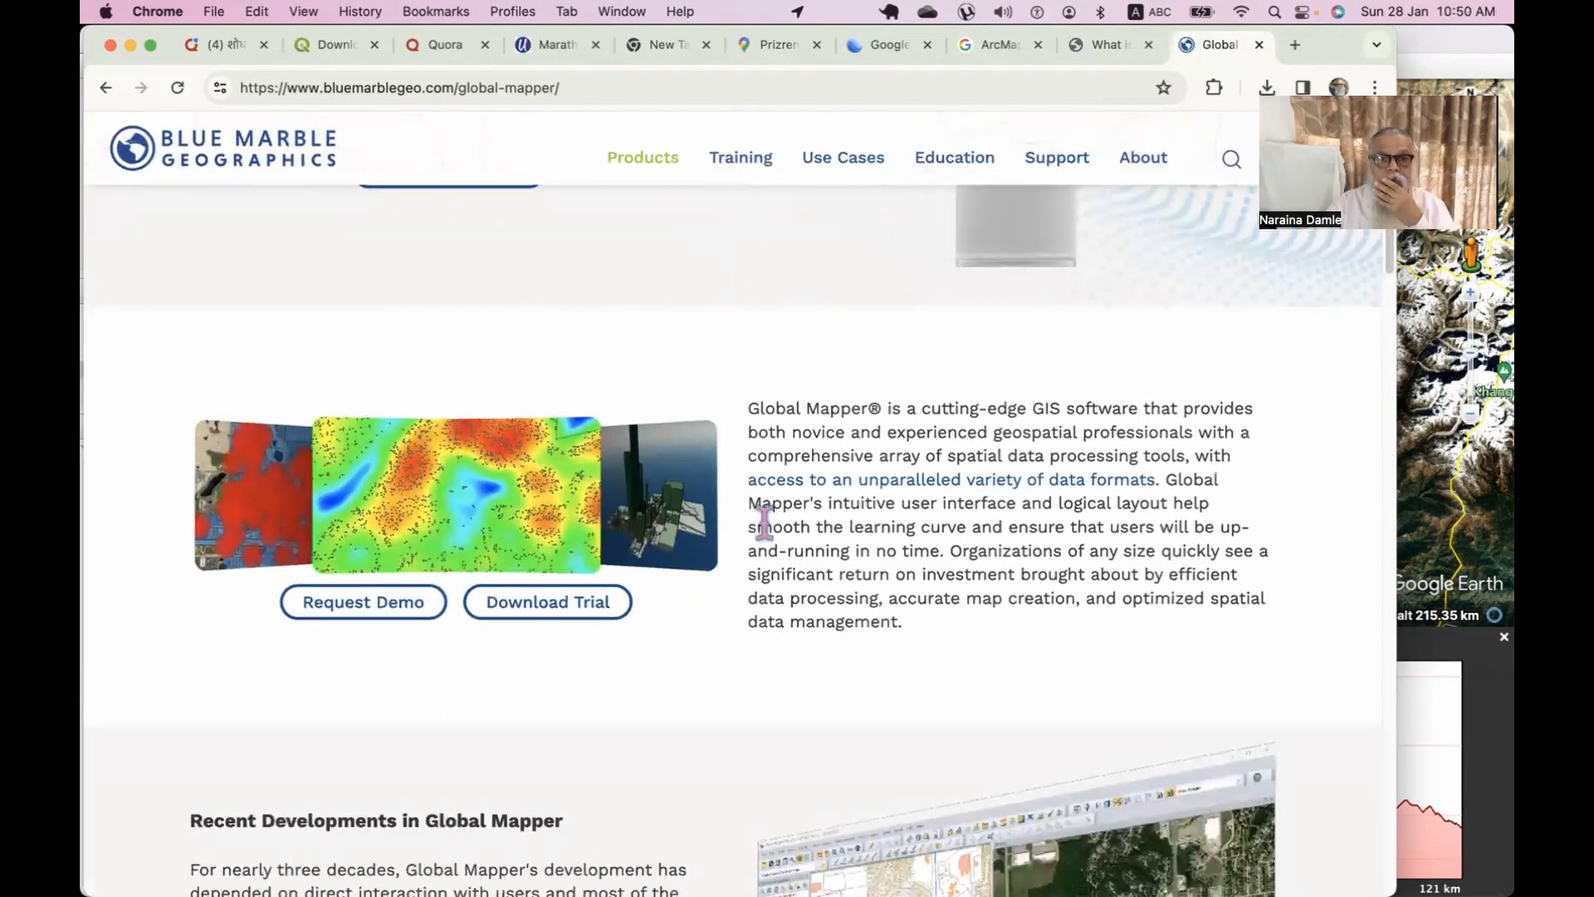
scroll(764, 521, up, 1)
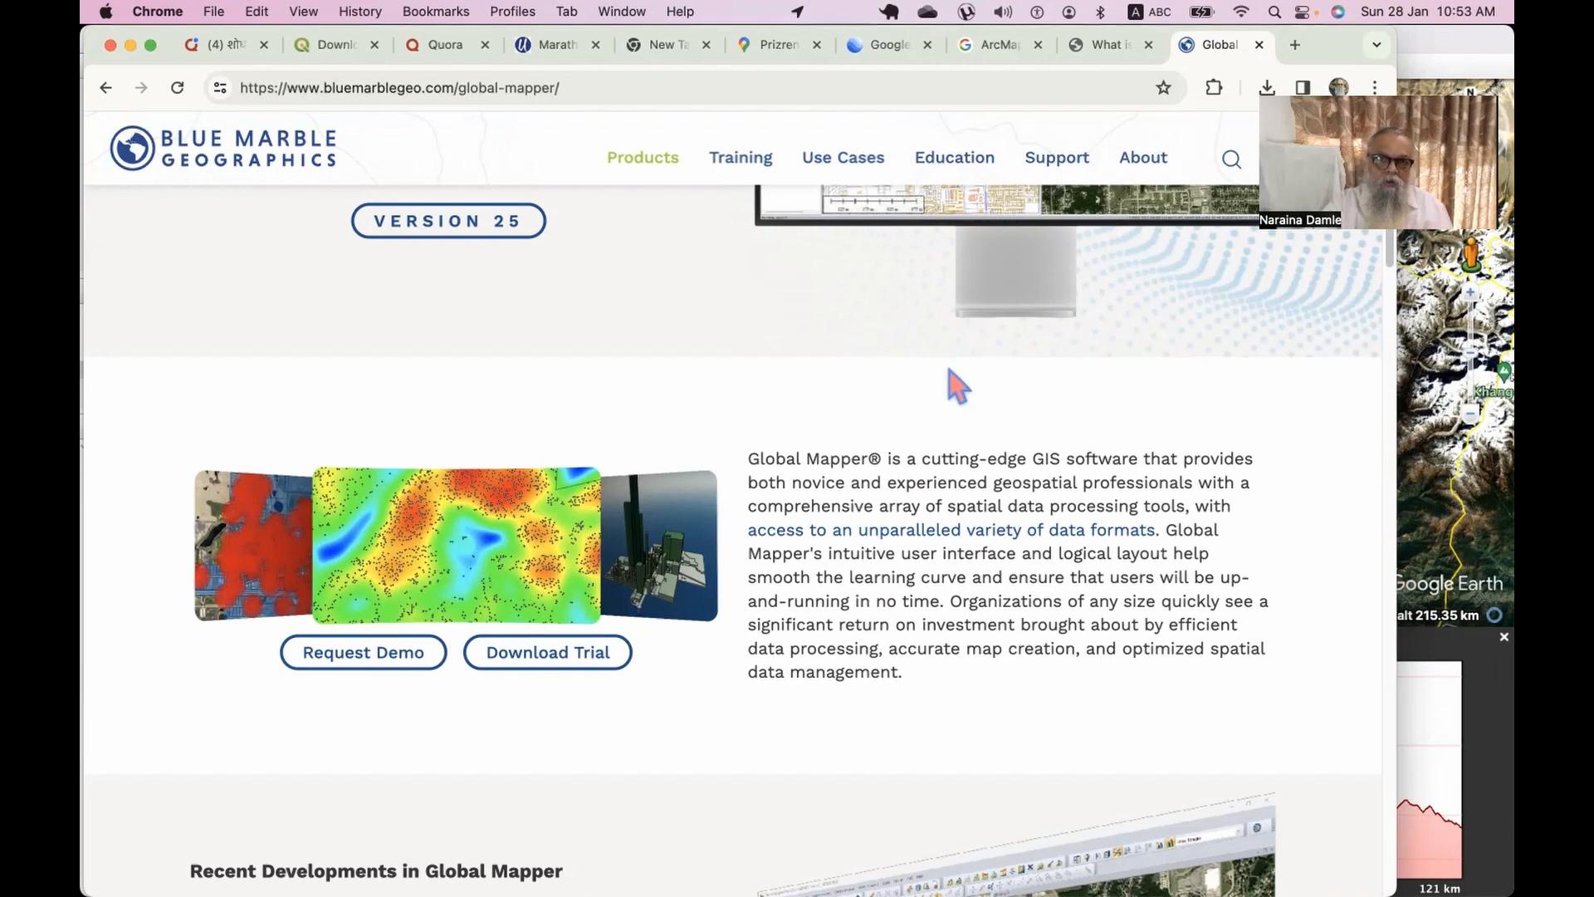
Open the Use Cases section from the Blue Marble site's top navigation.
click(833, 168)
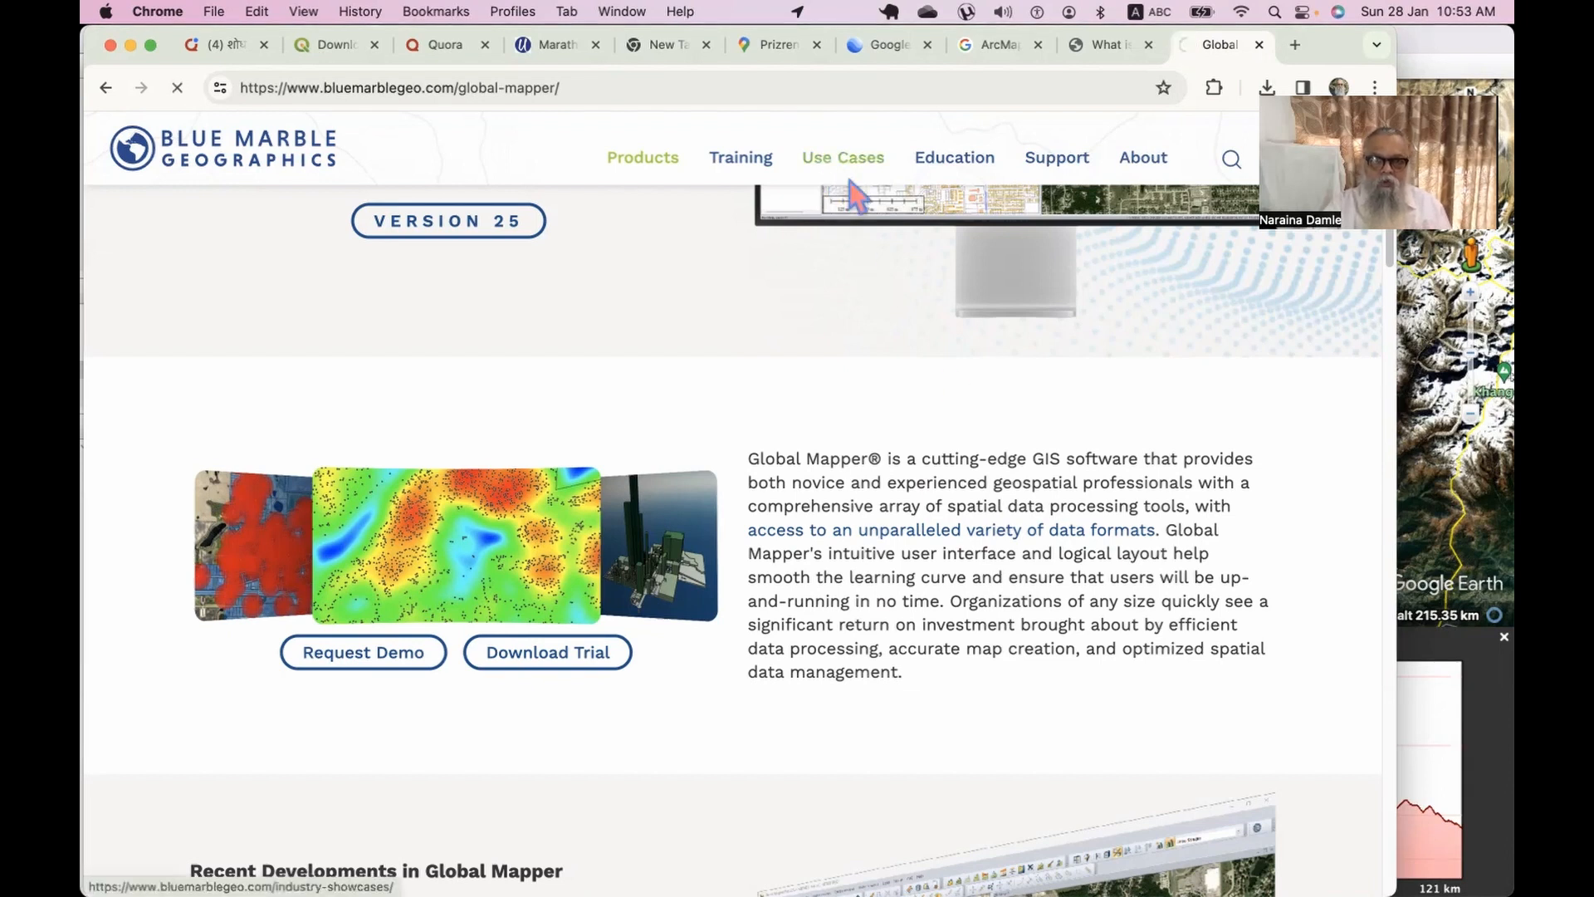